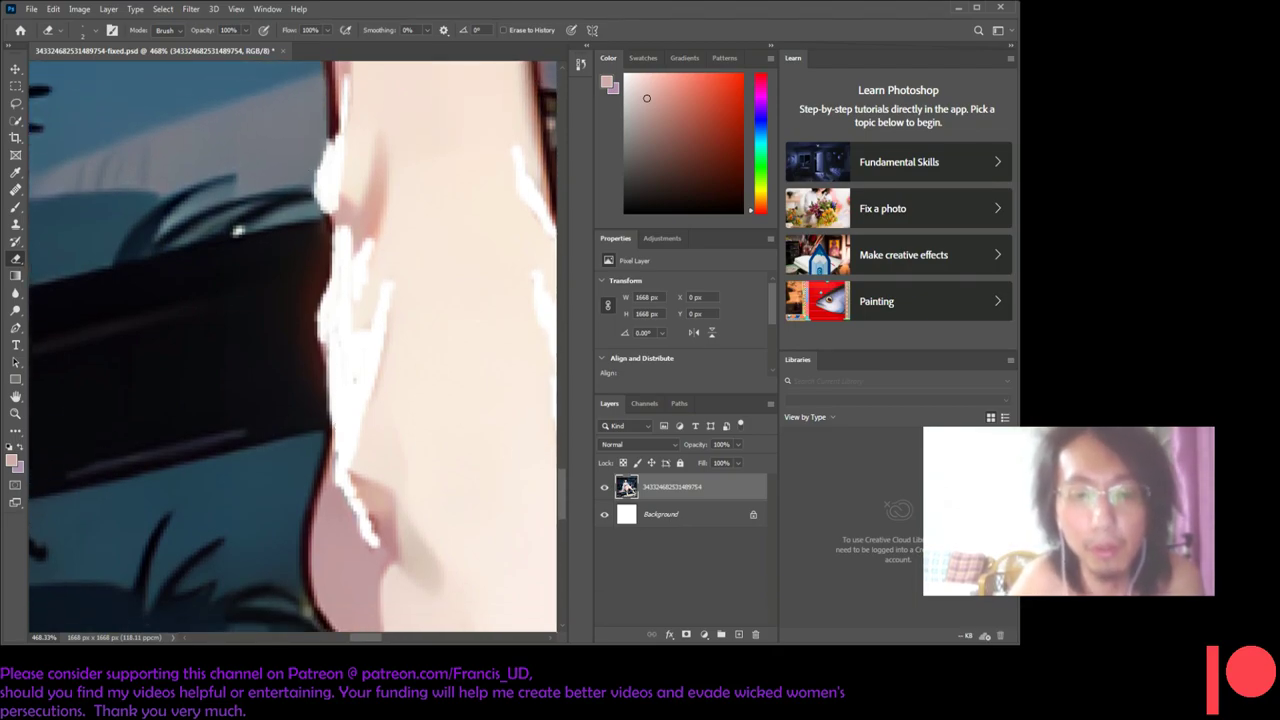
- Zoom and scroll the canvas to bring the leg's shin outline into close view
left_click_drag(366, 637, 376, 637)
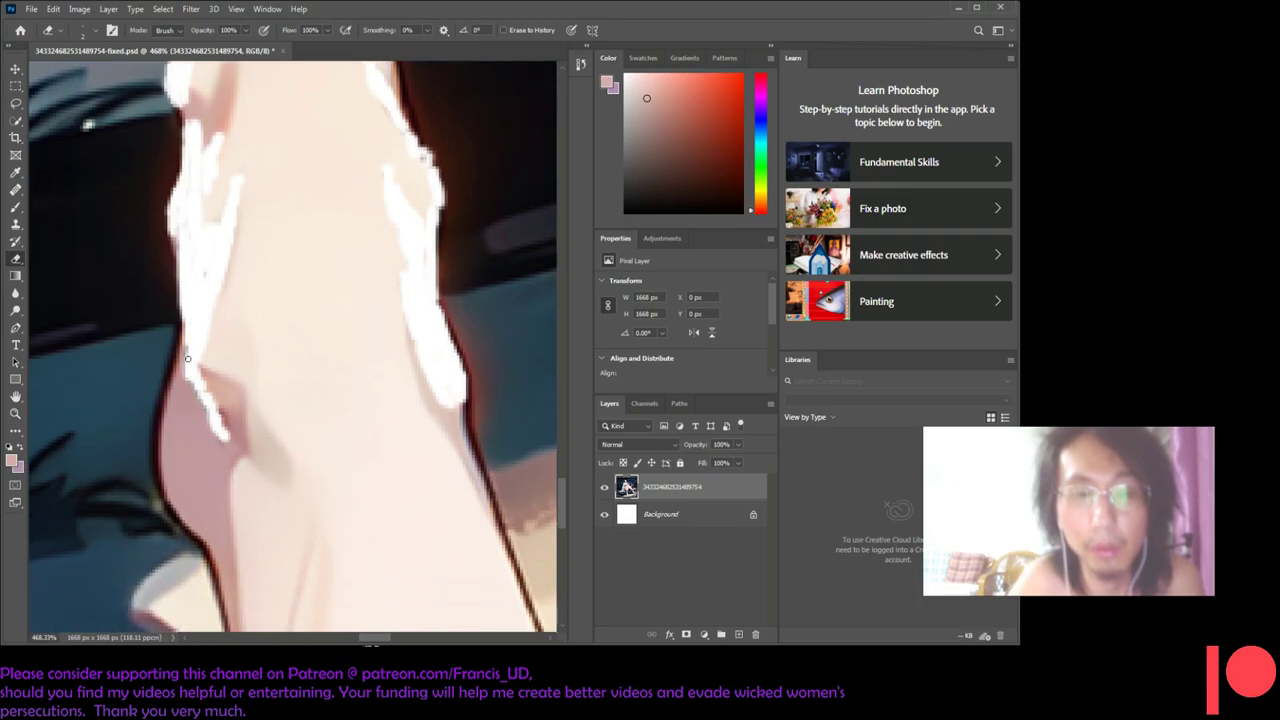
scroll(208, 336, "up", 3)
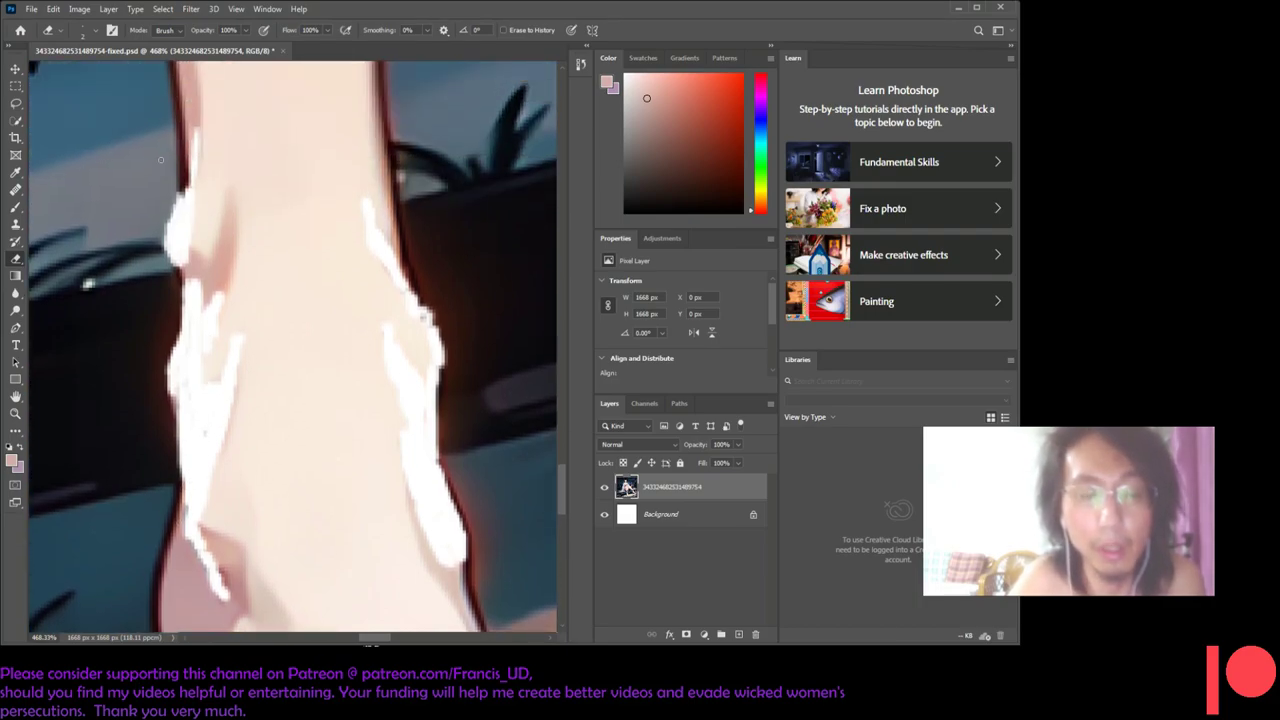
scroll(161, 159, "down", 2)
scroll(200, 230, "down", 2)
scroll(264, 318, "down", 2)
scroll(267, 334, "down", 2)
scroll(267, 334, "up", 2)
scroll(266, 338, "up", 2)
scroll(265, 340, "up", 2)
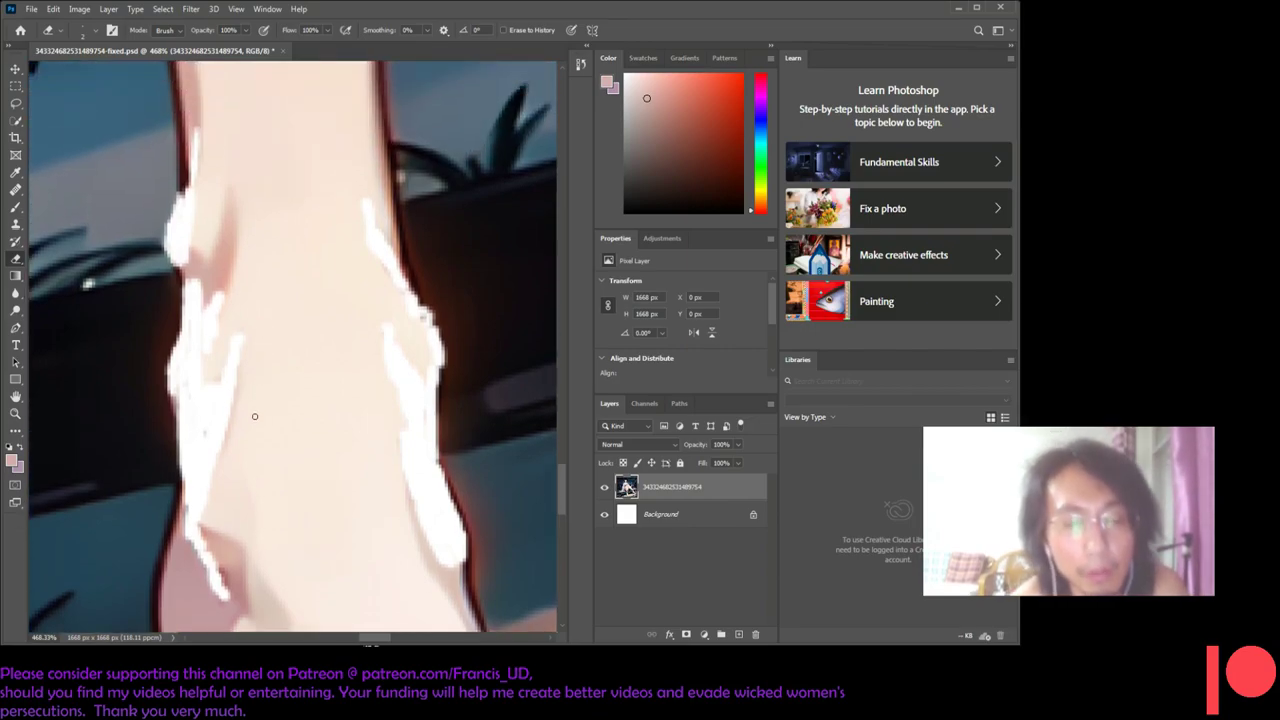
scroll(176, 355, "down", 2)
scroll(200, 350, "up", 1)
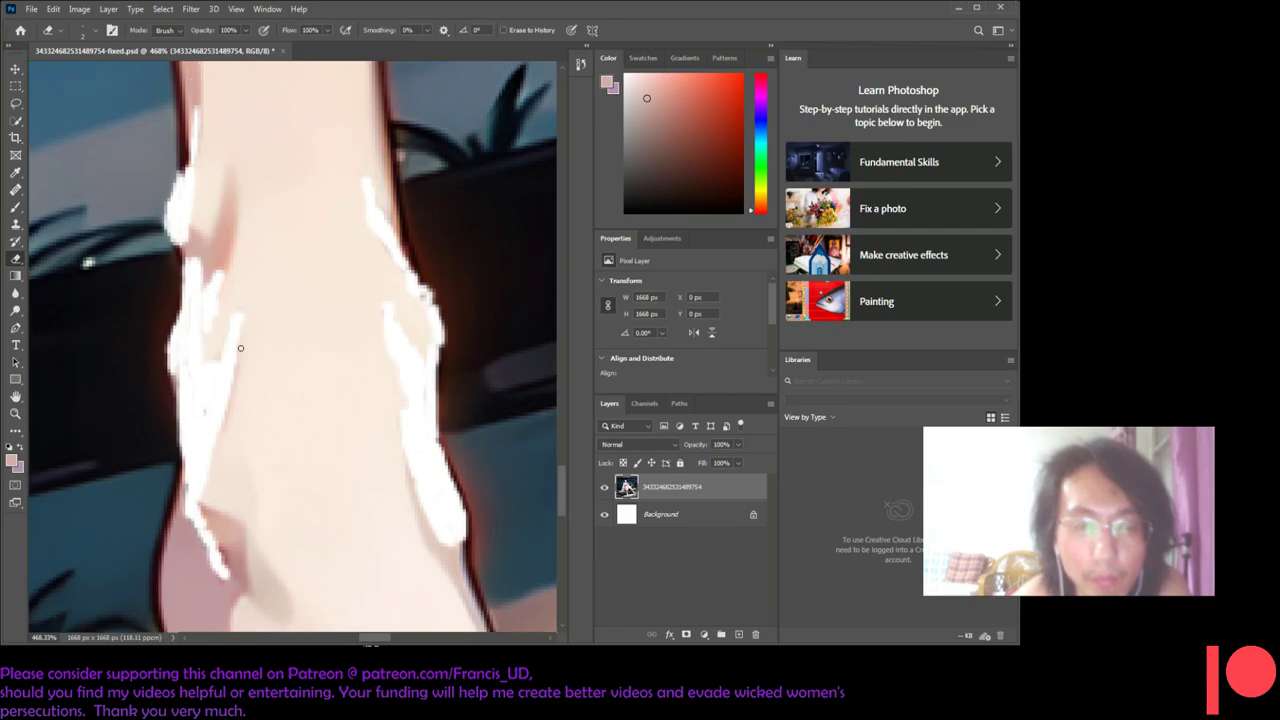
scroll(195, 370, "down", 2)
scroll(190, 390, "down", 2)
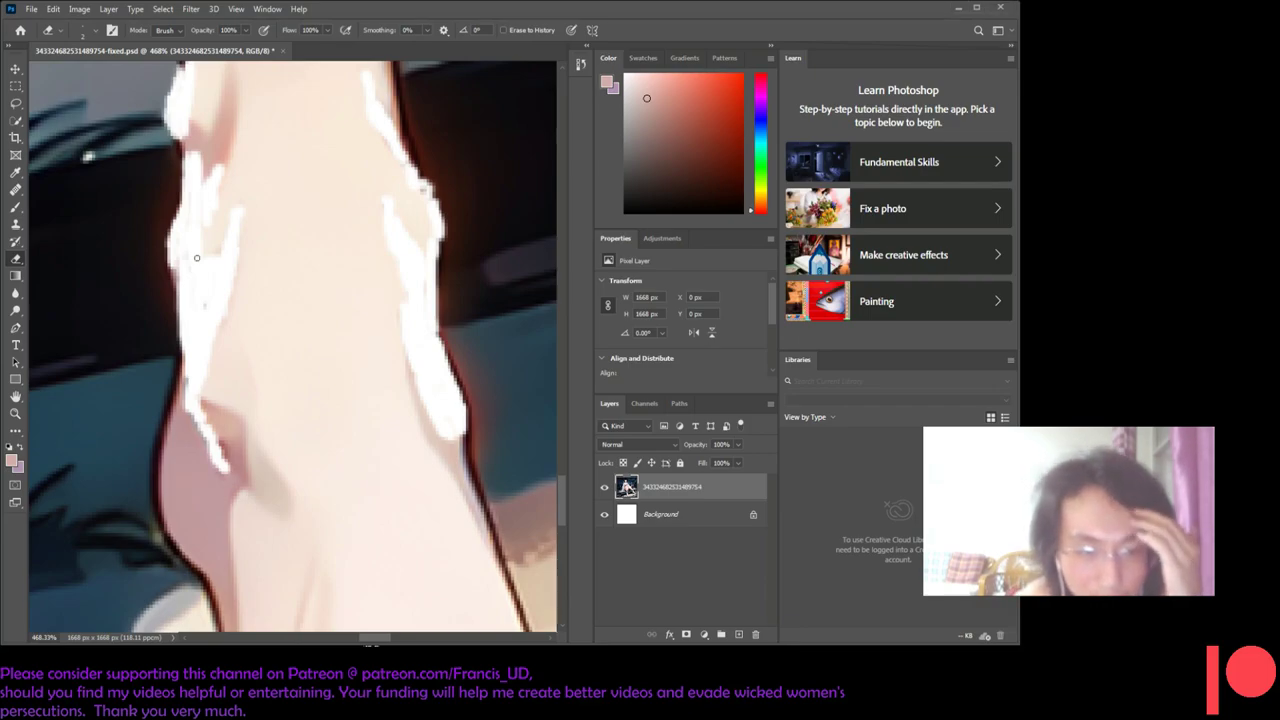
scroll(197, 262, "up", 1)
scroll(197, 262, "up", 2)
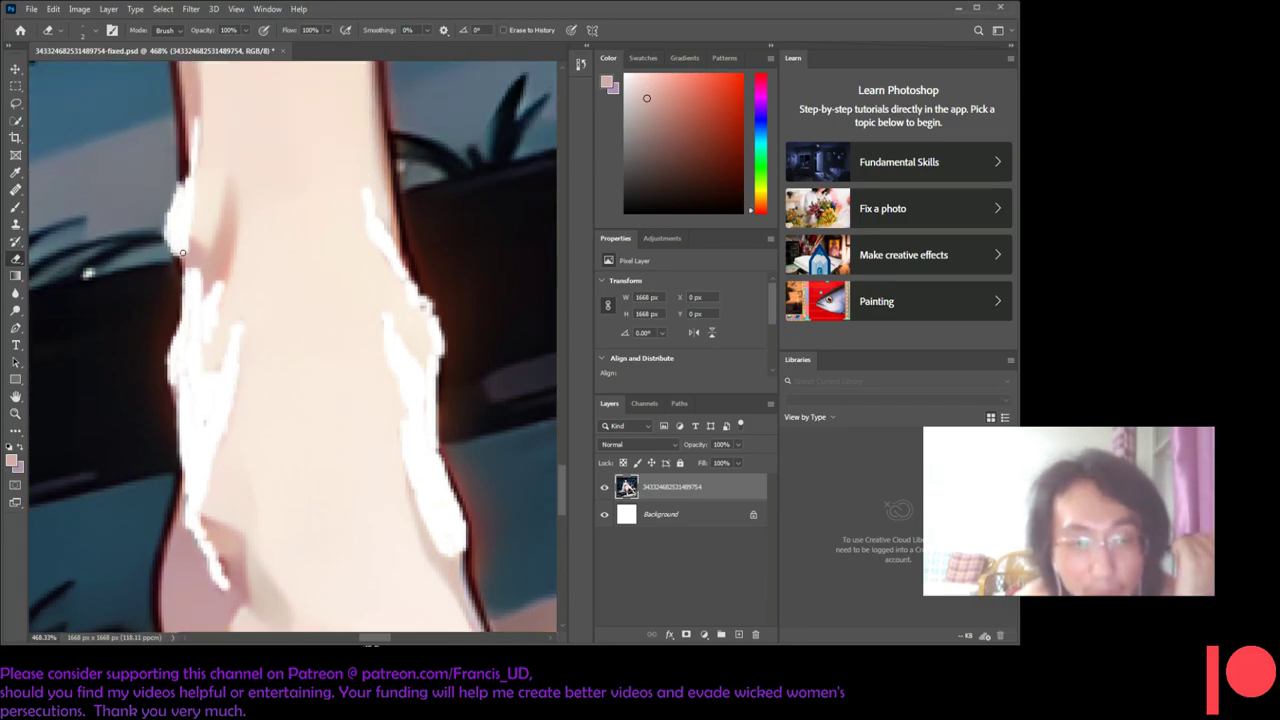
scroll(183, 252, "up", 1)
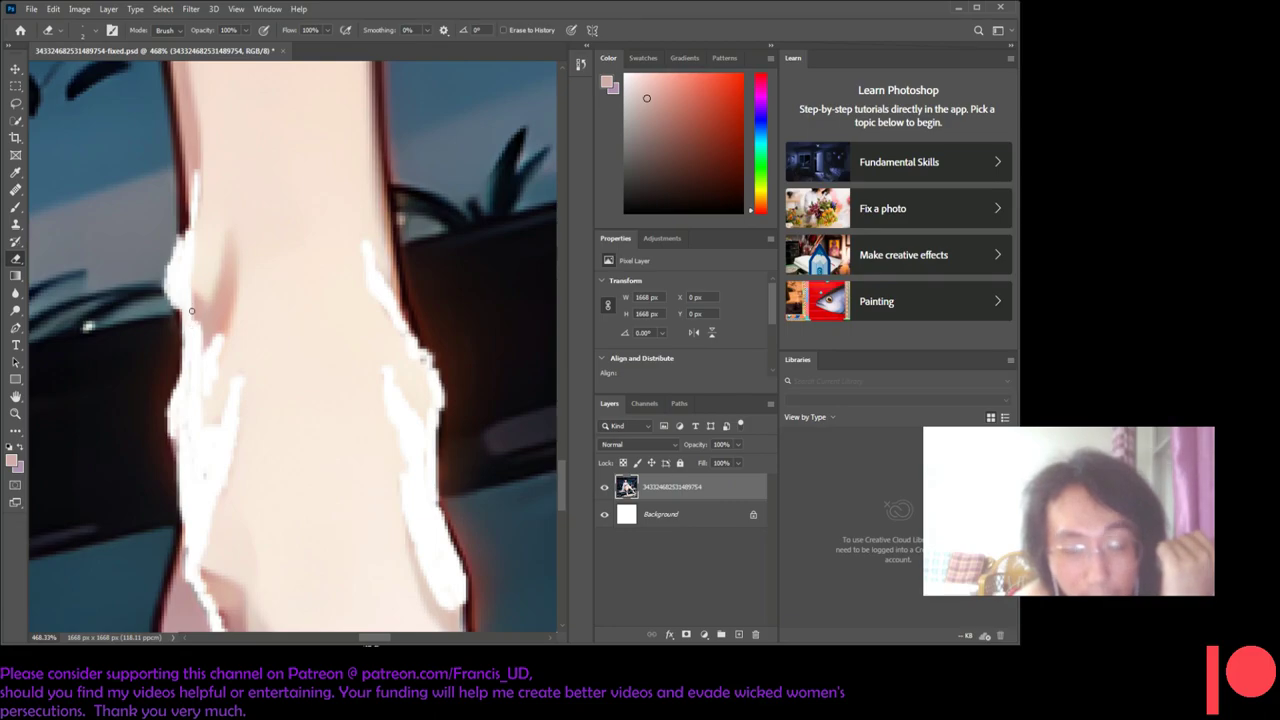
scroll(193, 328, "down", 2)
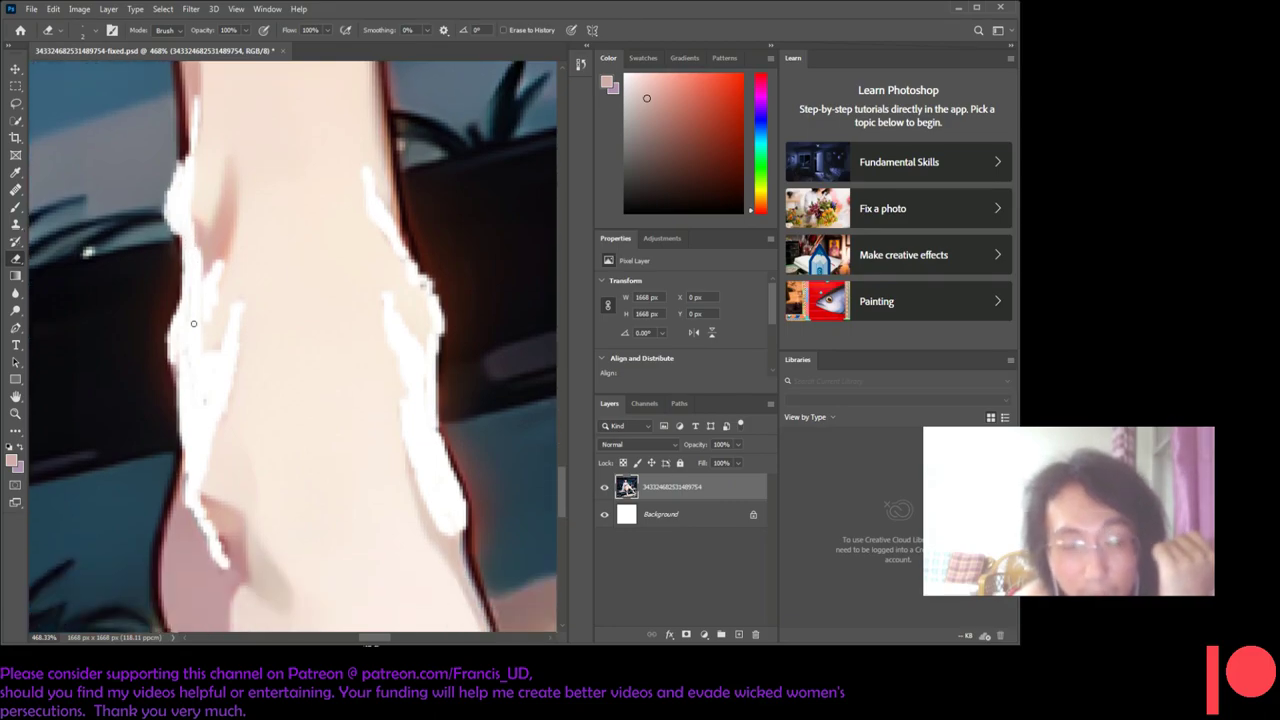
scroll(193, 323, "down", 1)
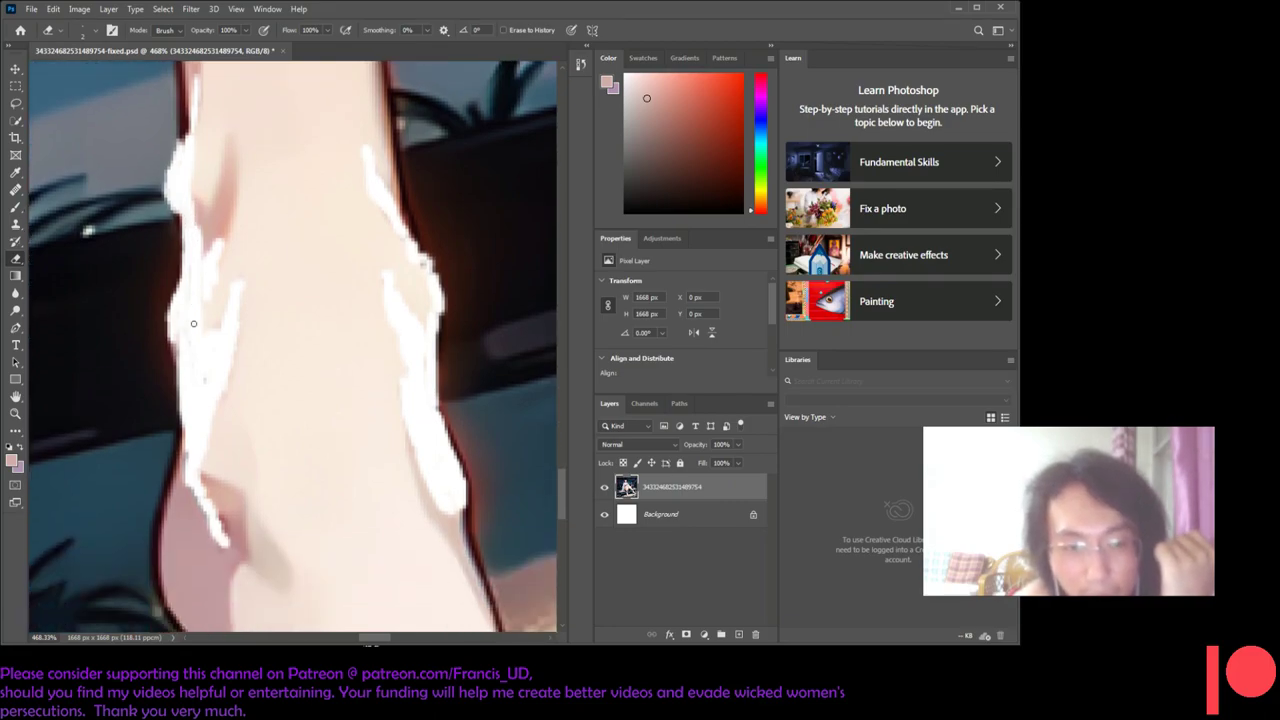
- Eyedropper the dark reddish-brown shin outline as the foreground colour
left_click(15, 173)
left_click(181, 447)
left_click(182, 443)
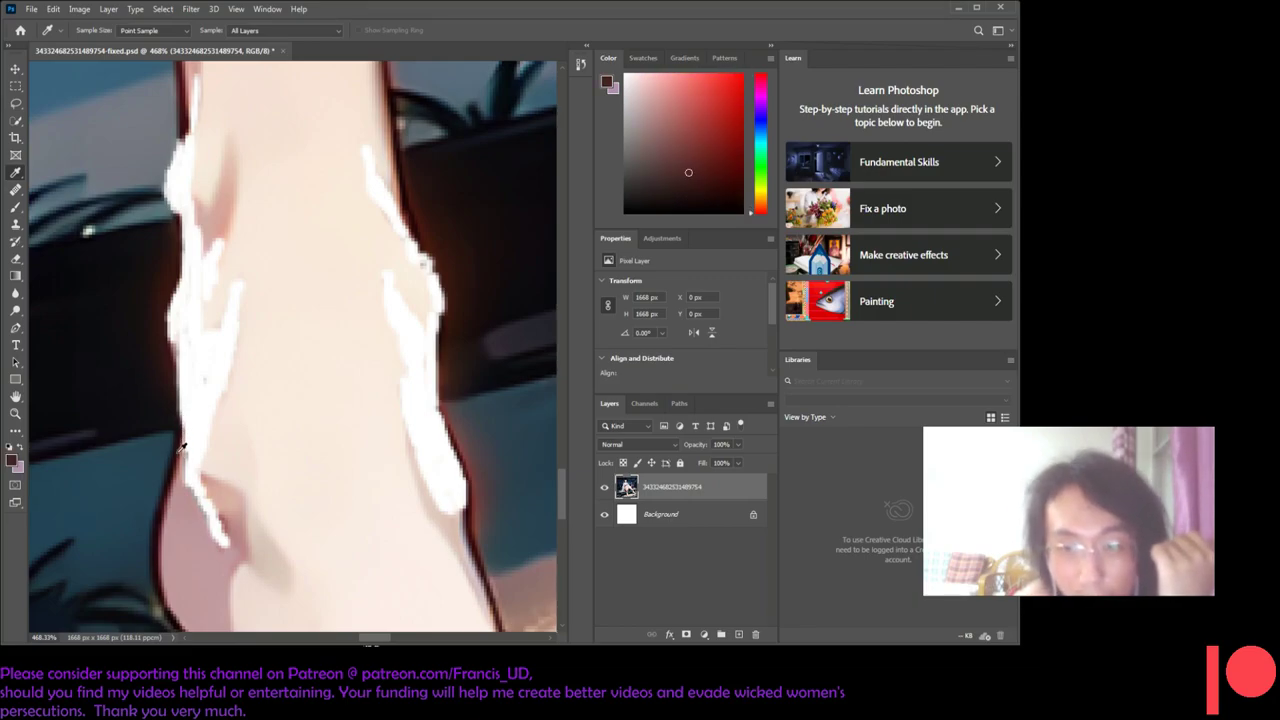
left_click(176, 465)
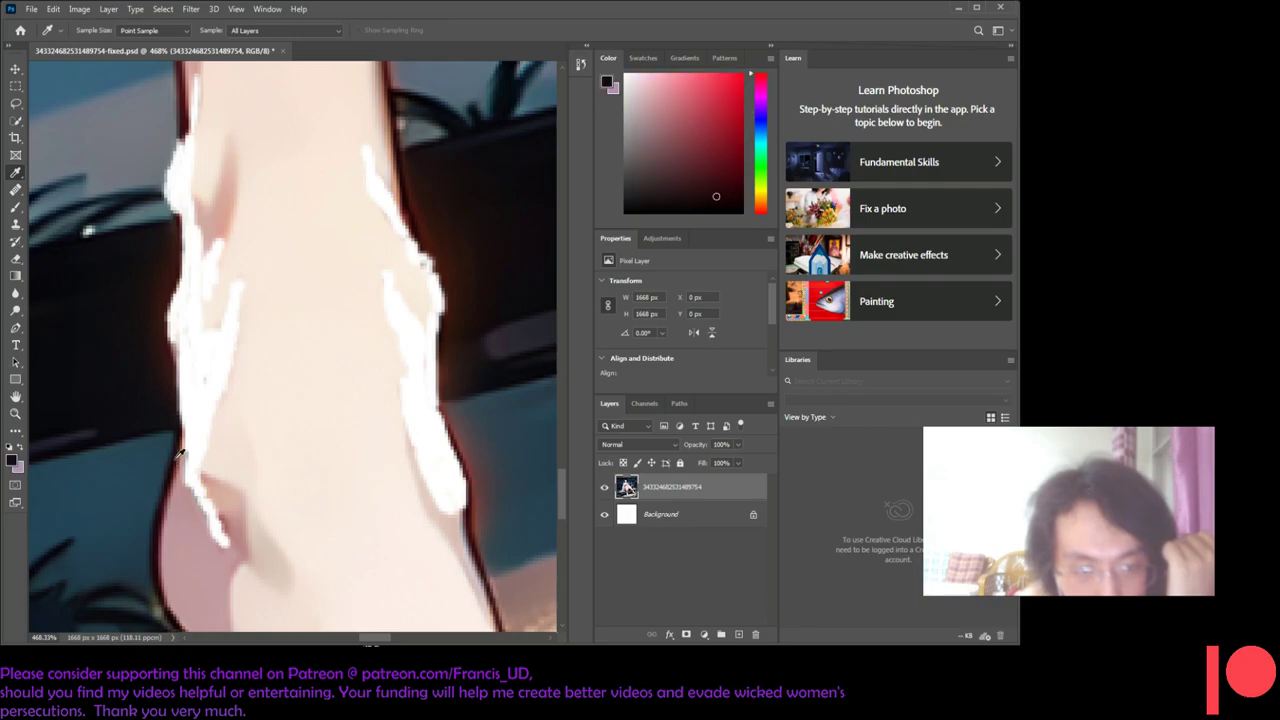
left_click(182, 445)
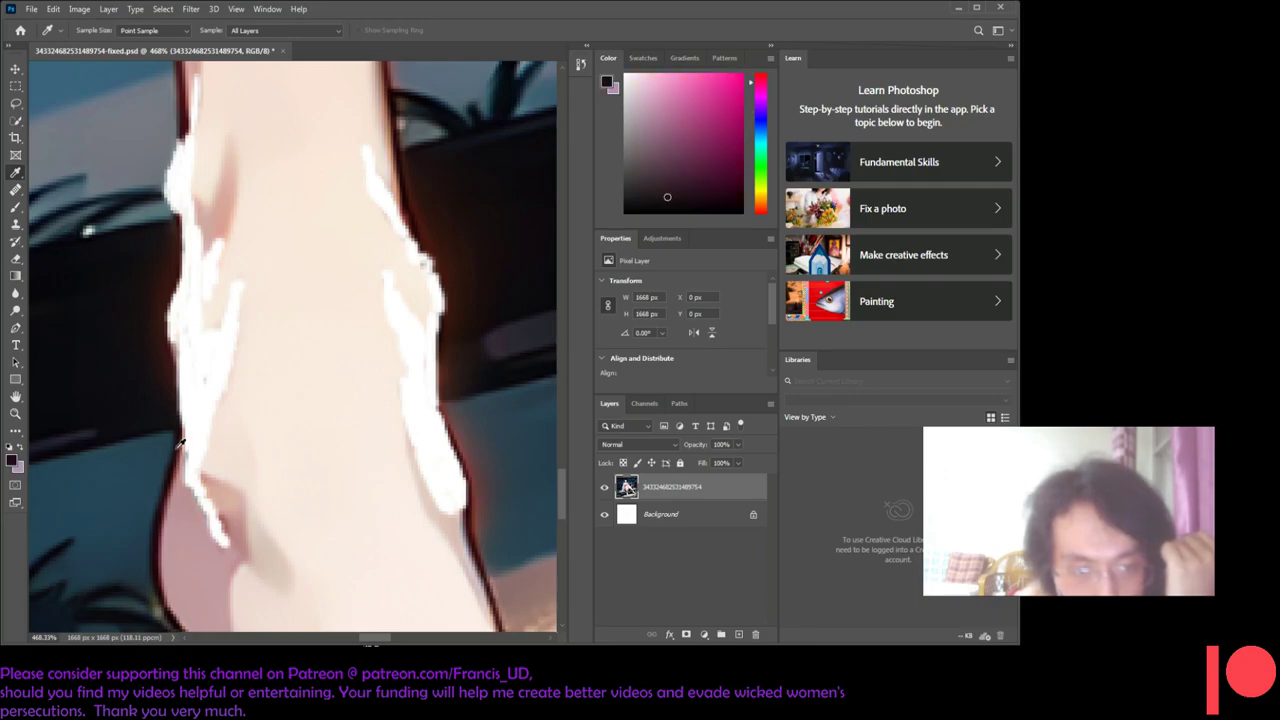
left_click(182, 443)
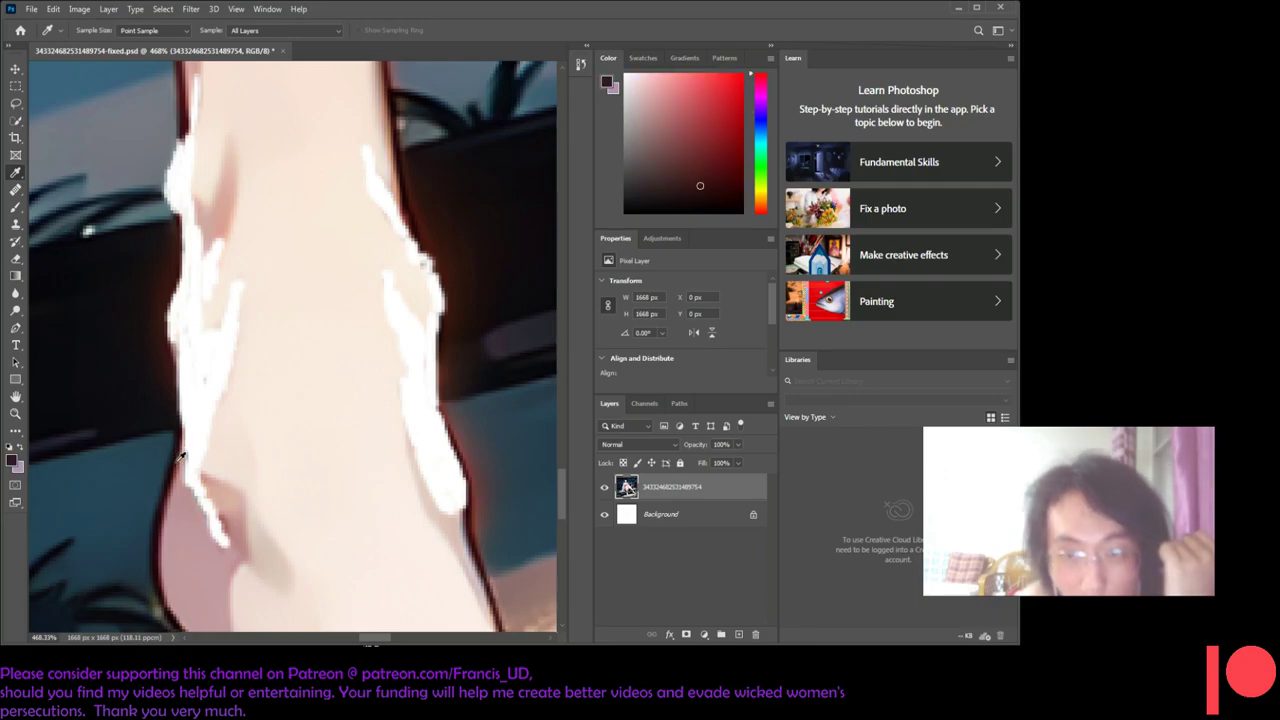
left_click(183, 445)
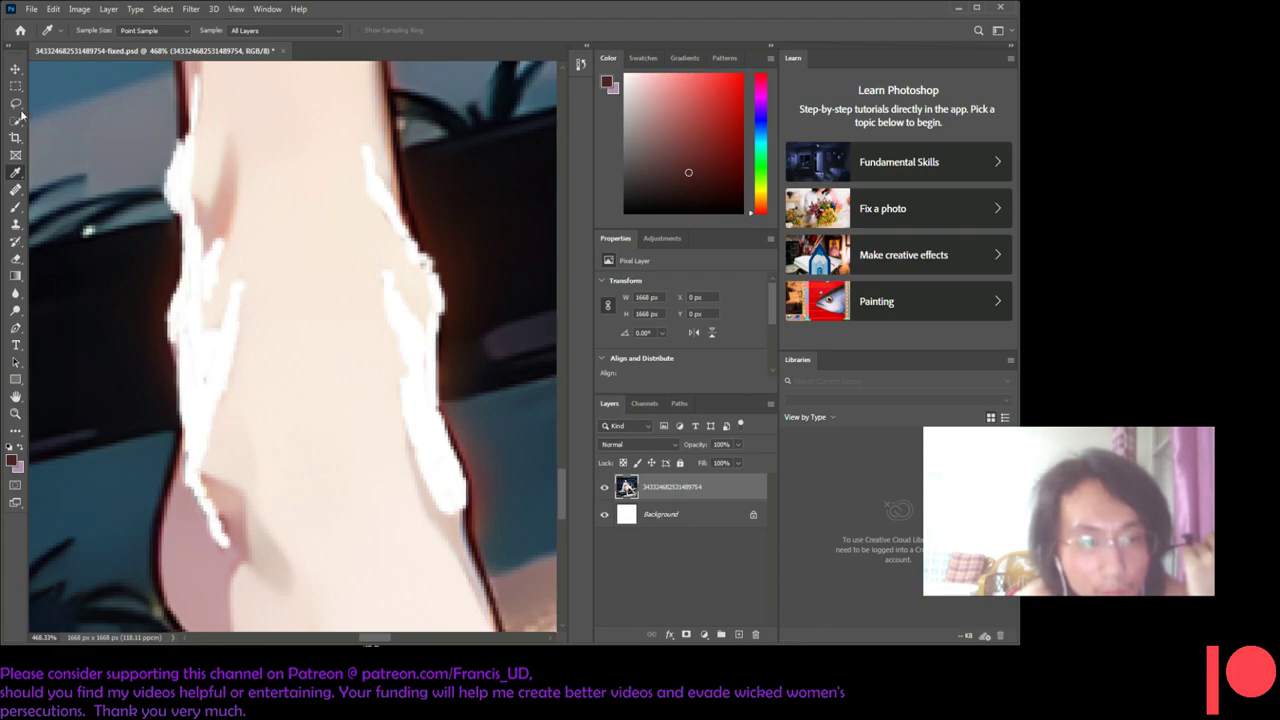
left_click(873, 440)
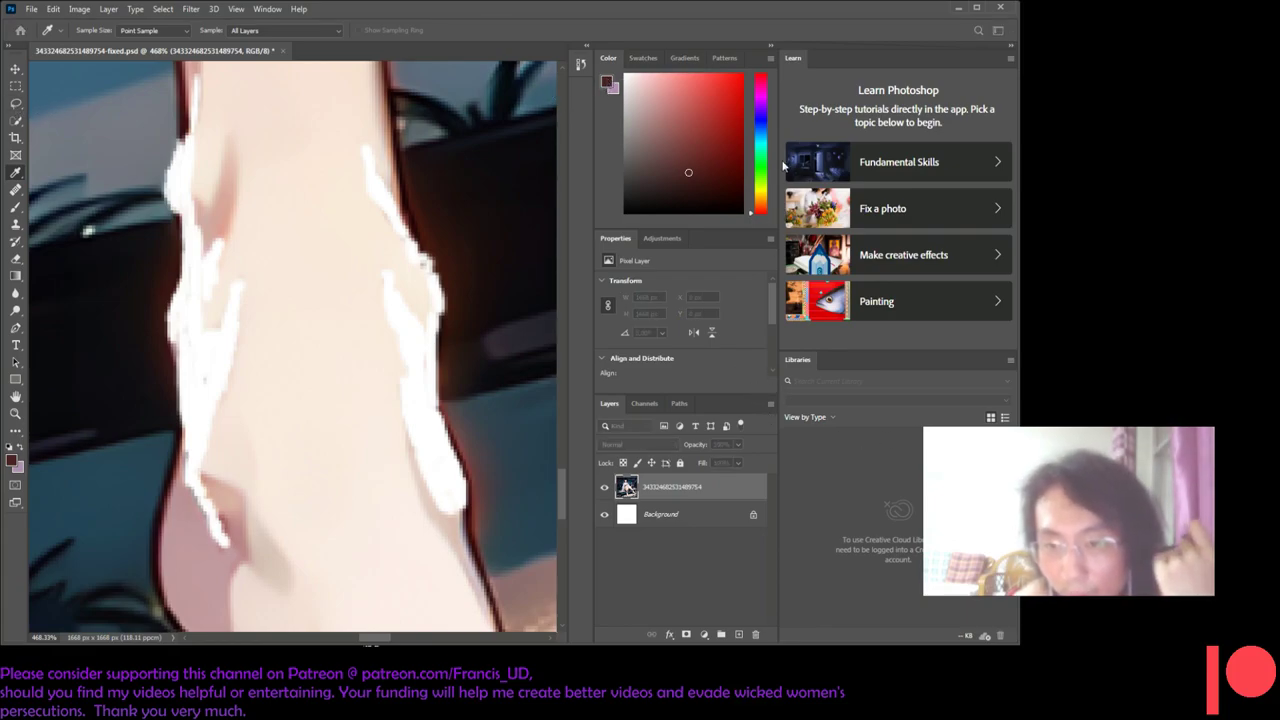
left_click(16, 103)
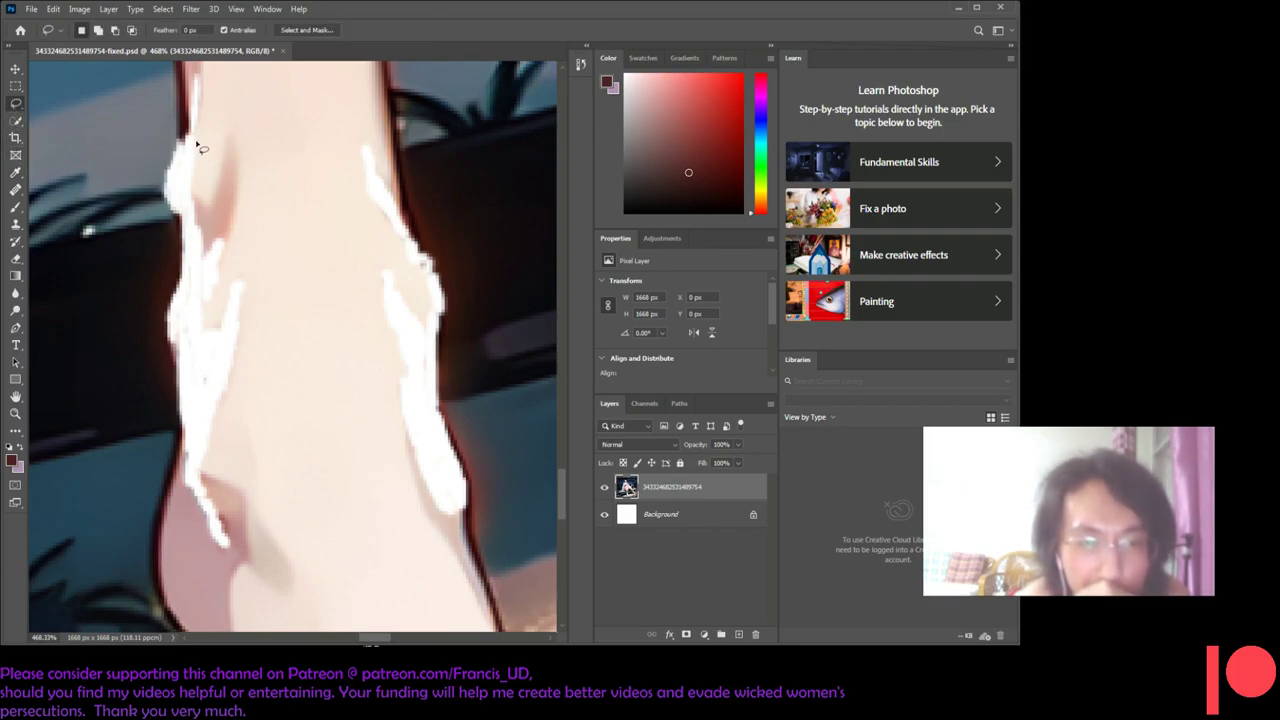
left_click_drag(186, 143, 184, 211)
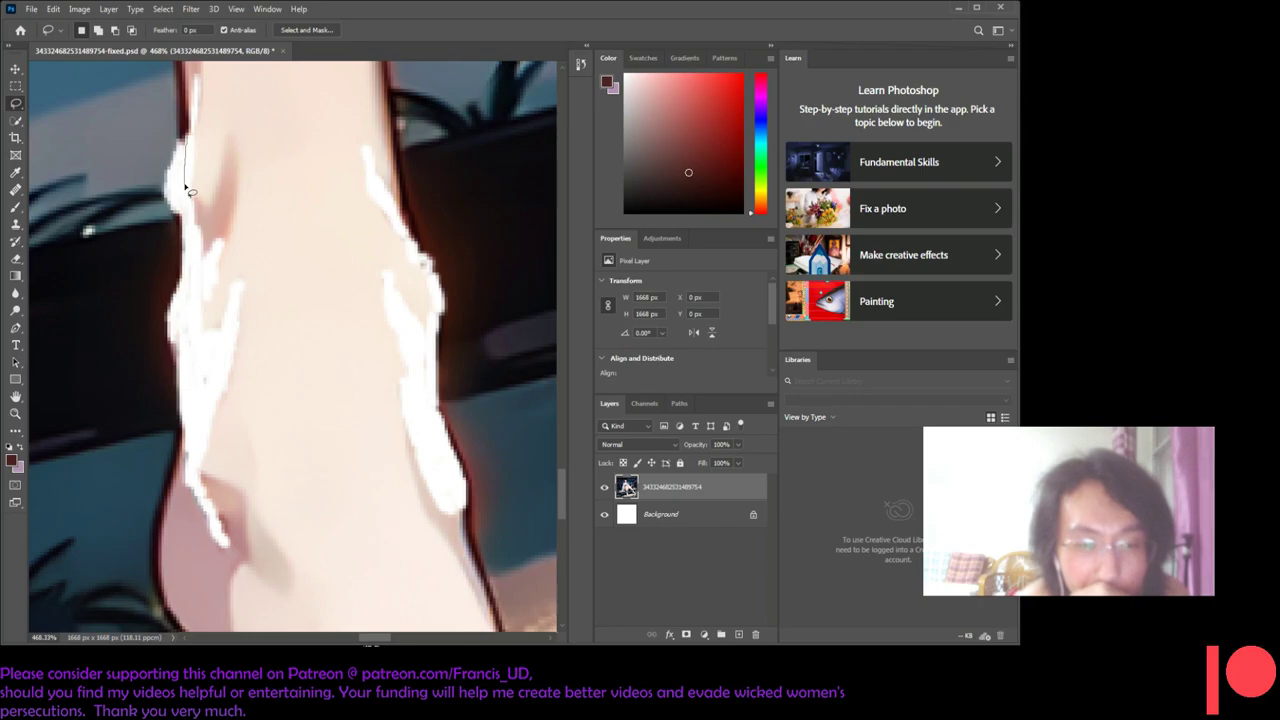
mouse_move(185, 237)
left_mouse_down()
mouse_move(191, 440)
mouse_move(190, 340)
left_mouse_up()
key("ctrl+d")
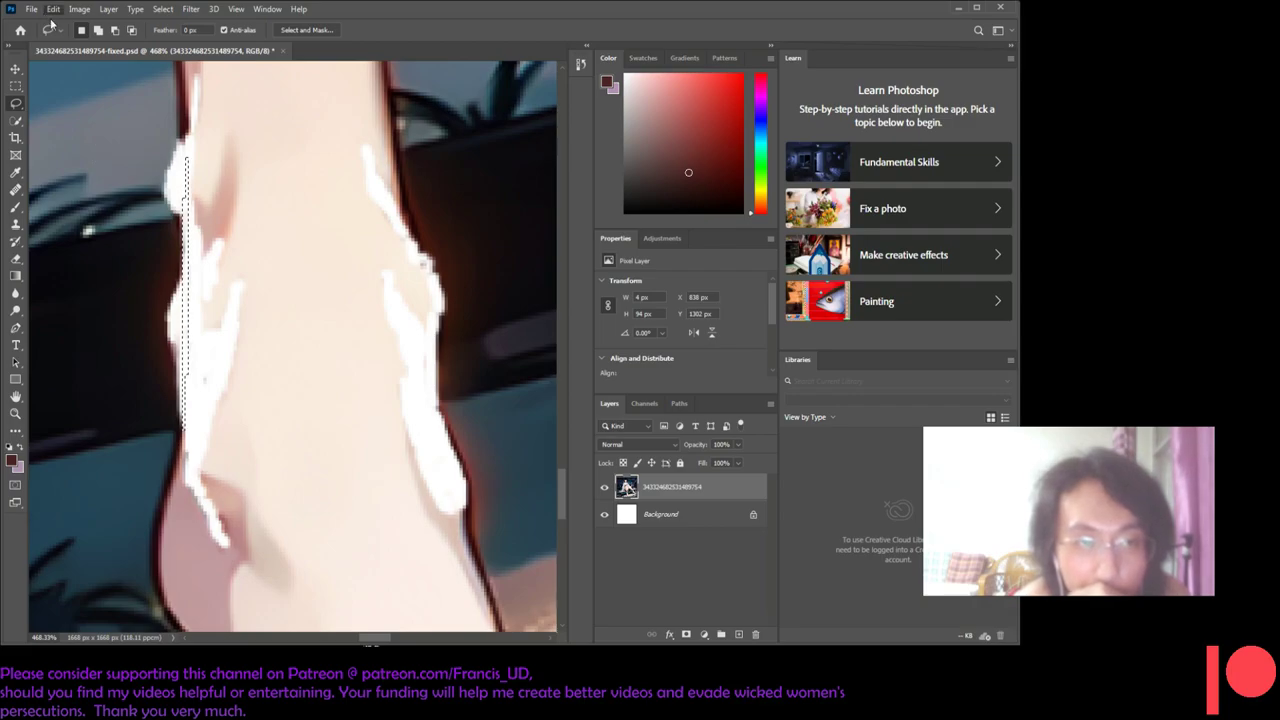
left_click_drag(188, 145, 184, 413)
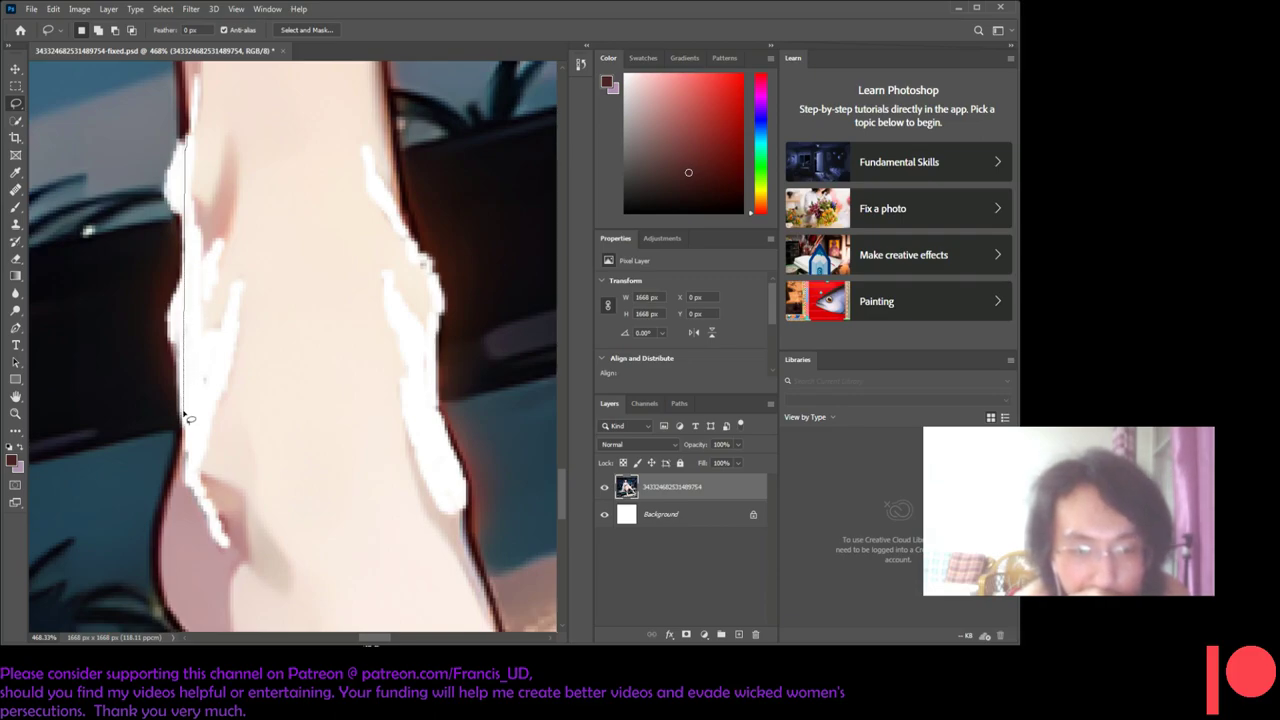
mouse_move(187, 425)
left_mouse_down()
mouse_move(186, 436)
mouse_move(188, 145)
left_mouse_up()
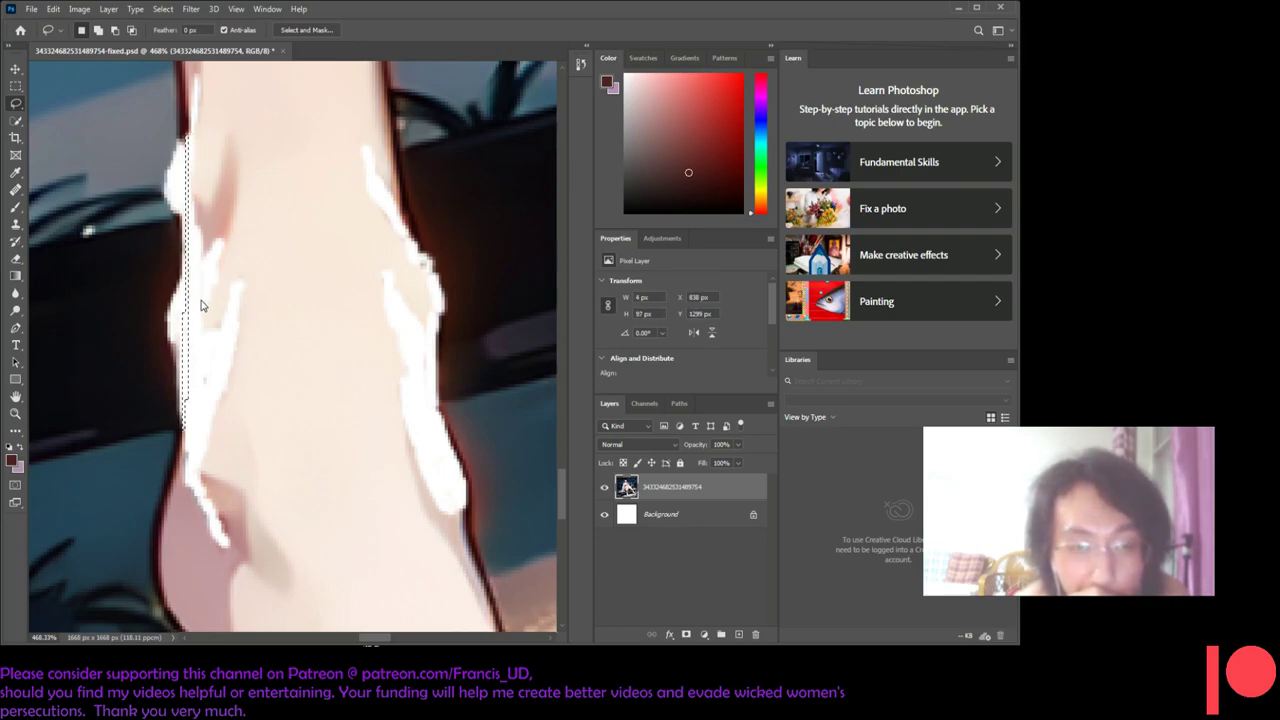
key("i")
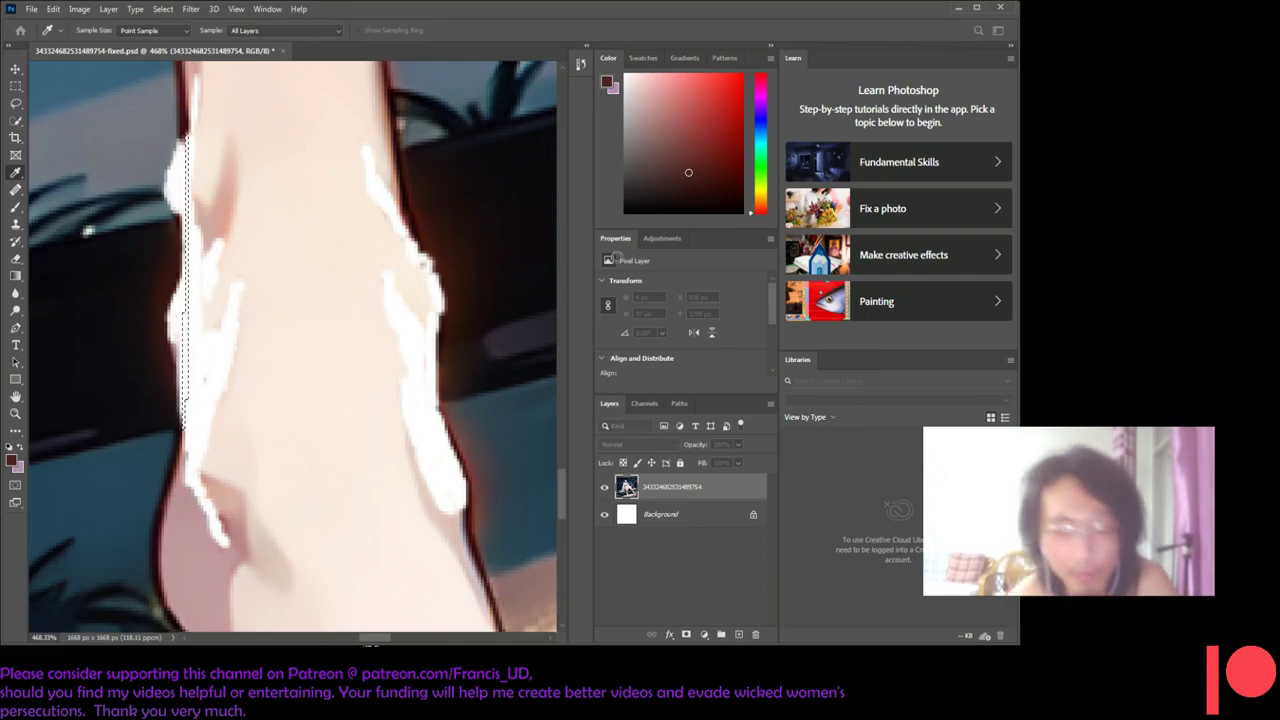
key("l")
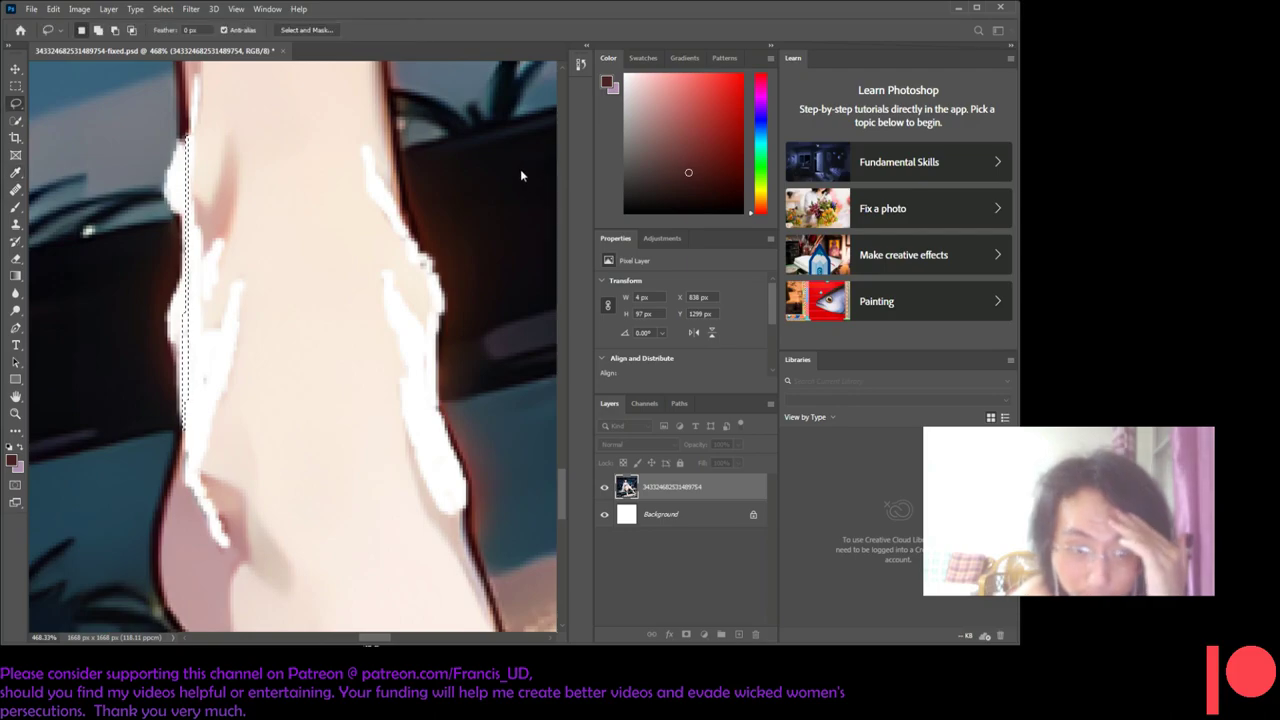
key("ctrl+d")
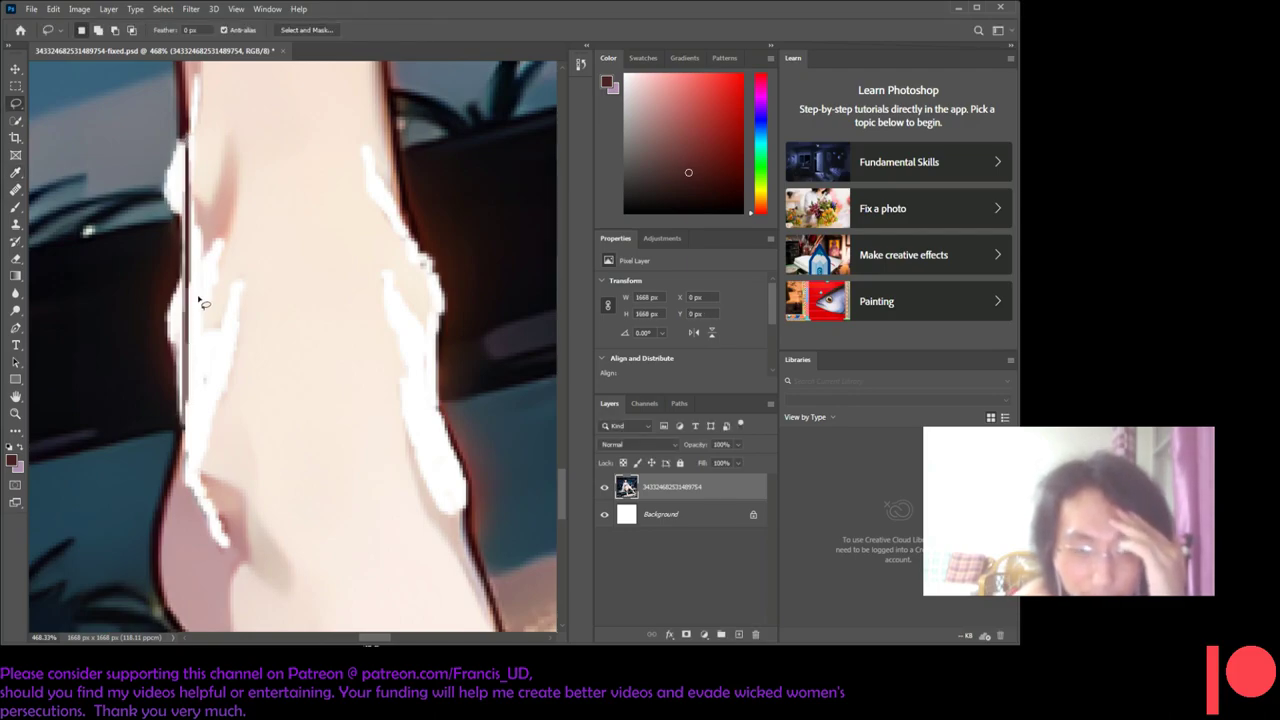
left_click_drag(186, 430, 186, 140)
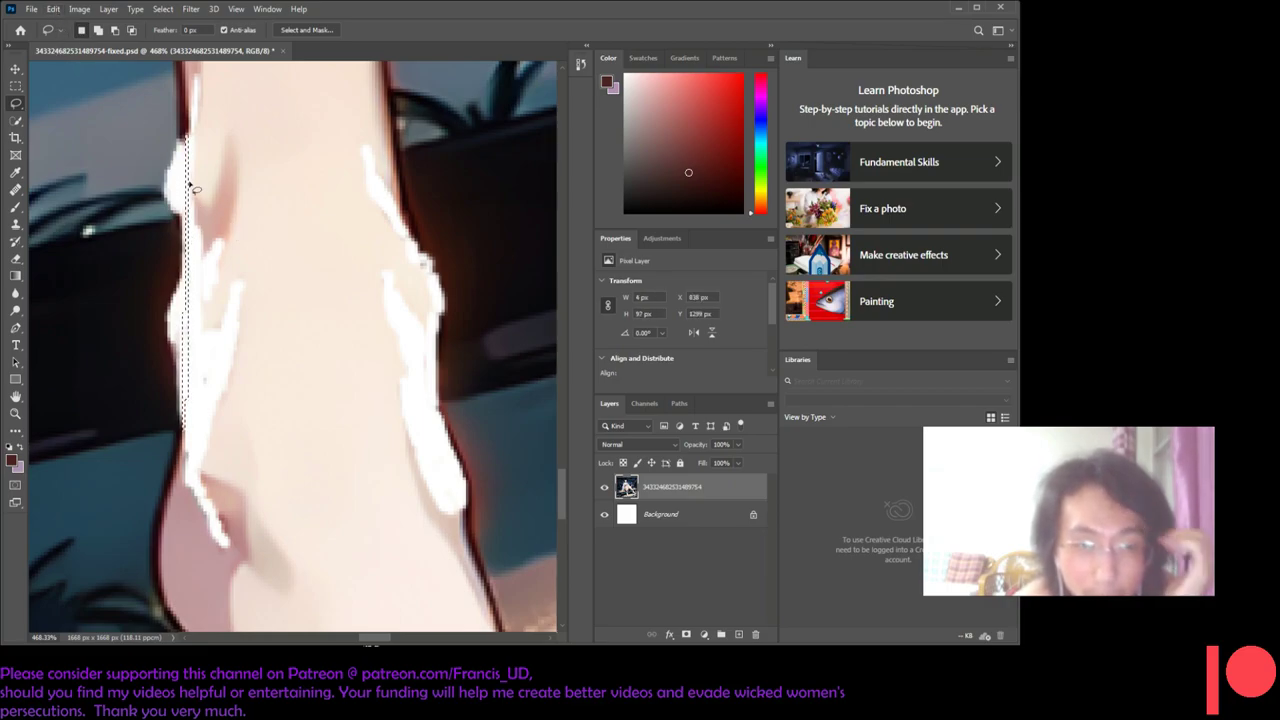
key("ctrl+z")
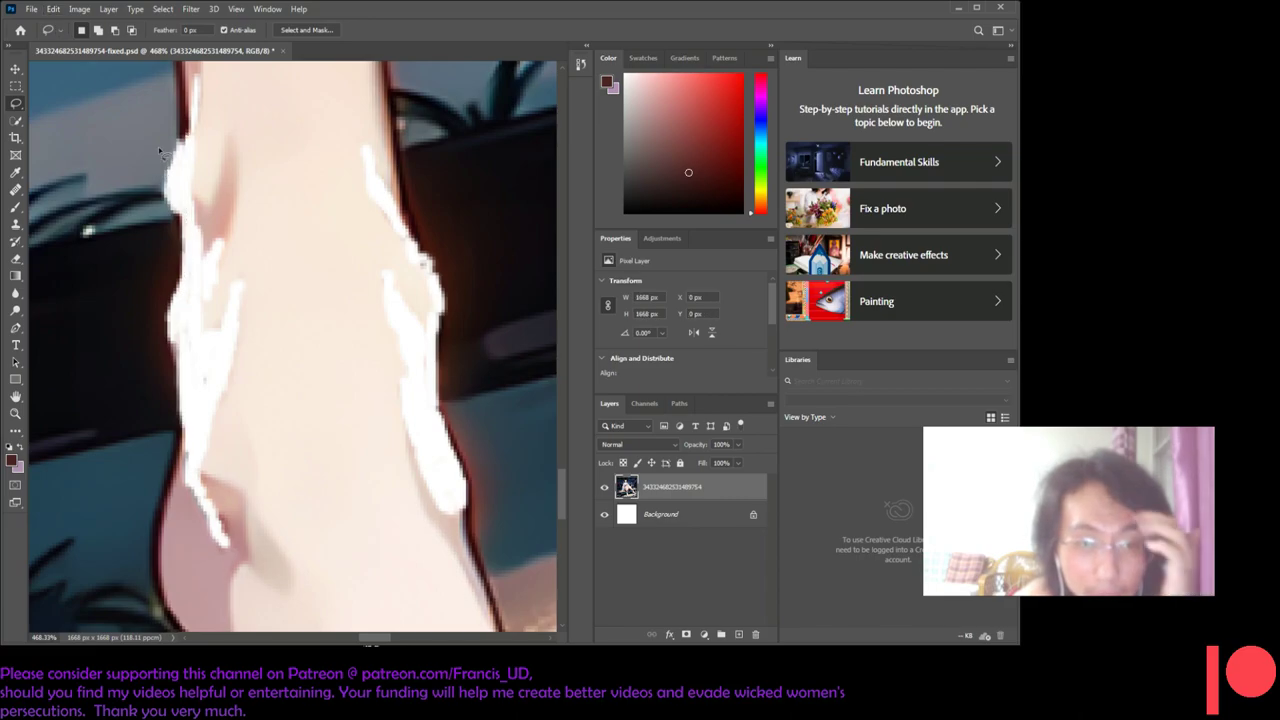
mouse_move(185, 140)
left_mouse_down()
mouse_move(185, 440)
mouse_move(188, 150)
left_mouse_up()
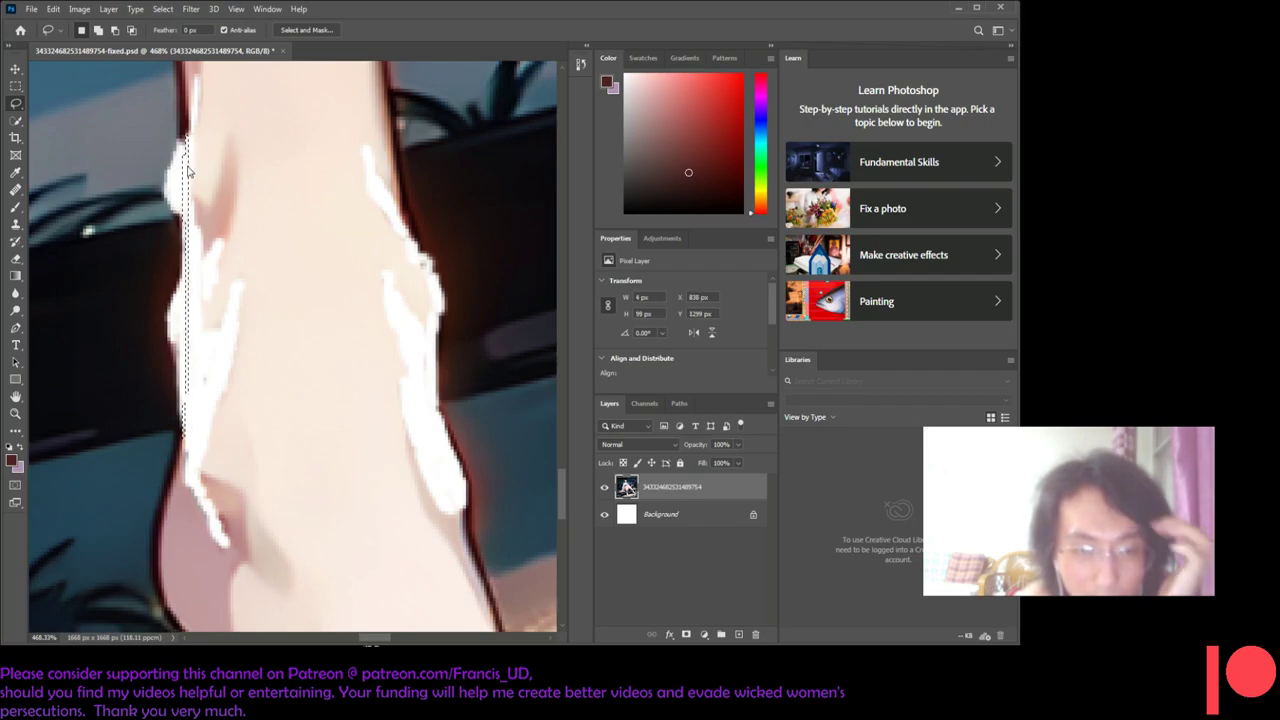
key("ctrl+d")
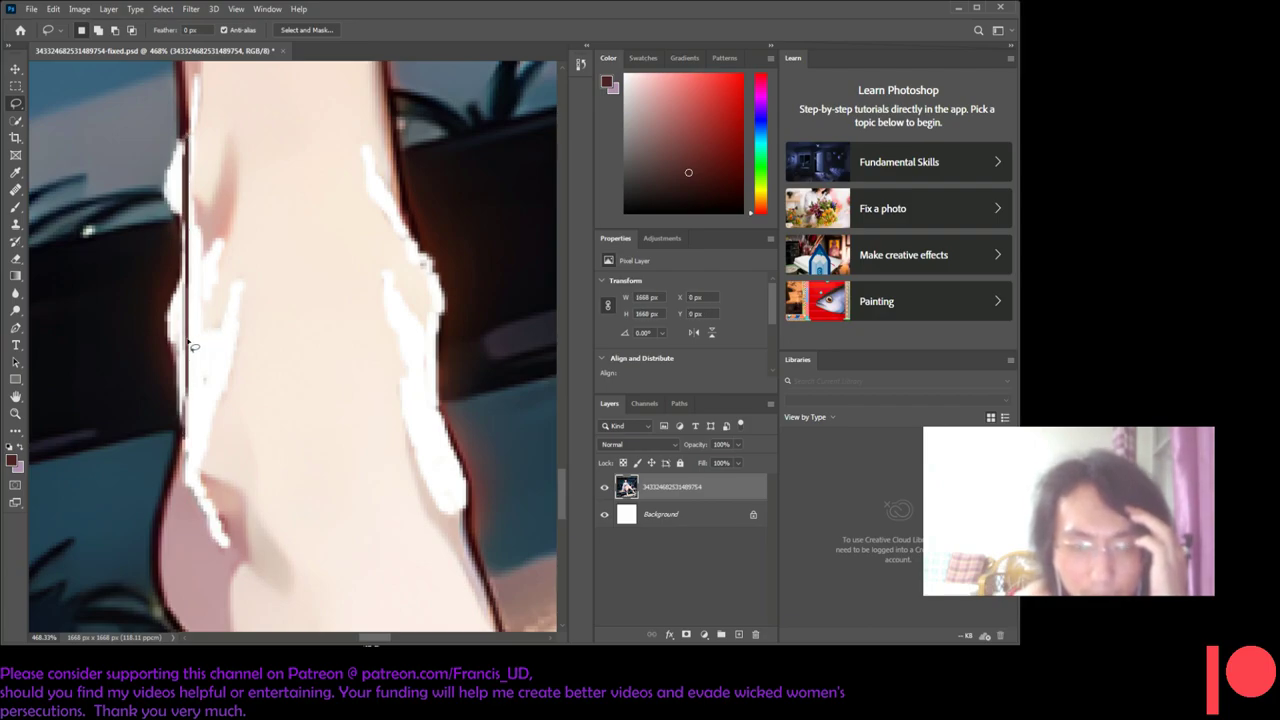
scroll(193, 347, "down", 2)
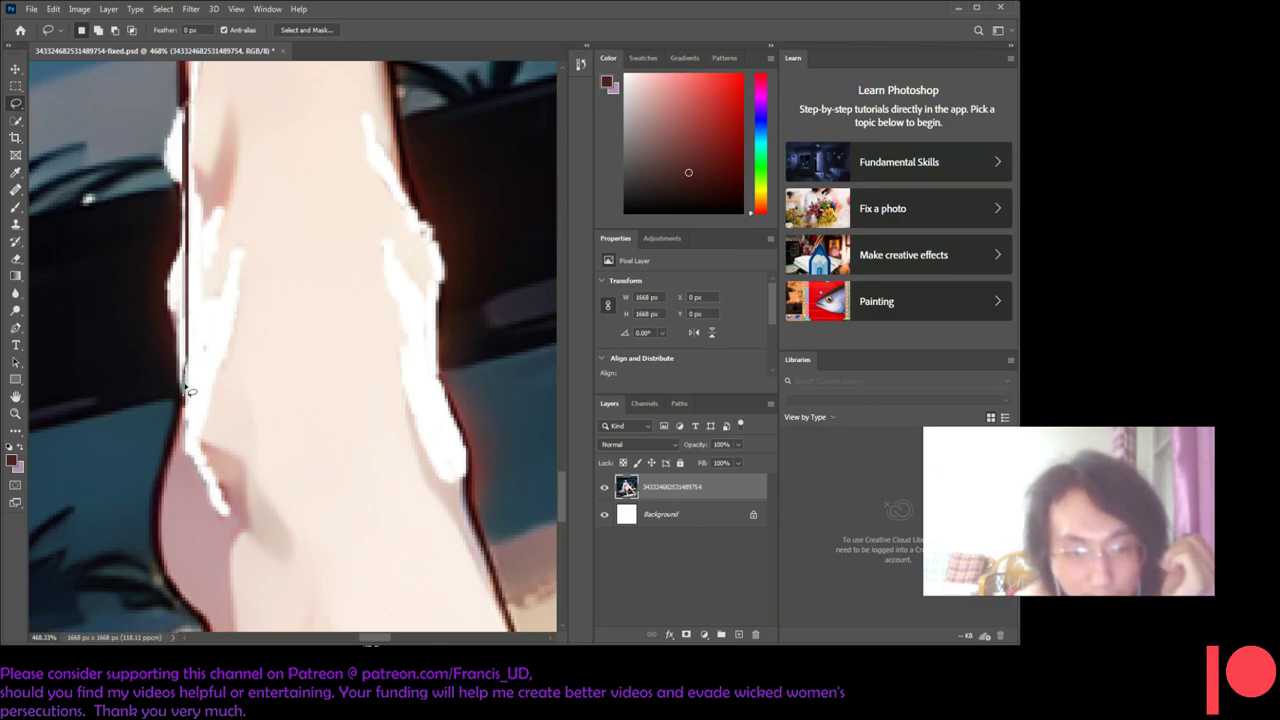
left_click_drag(185, 370, 198, 366)
key("ctrl+d")
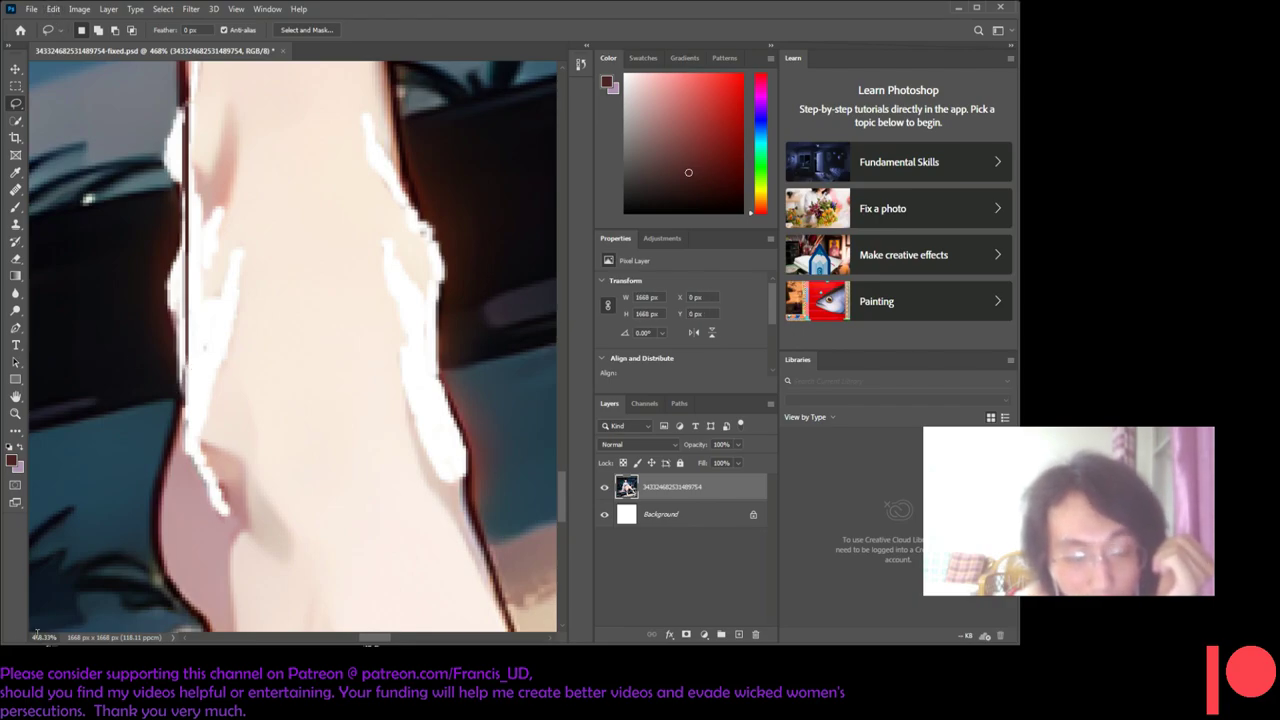
scroll(167, 436, "up", 2)
scroll(167, 436, "down", 1)
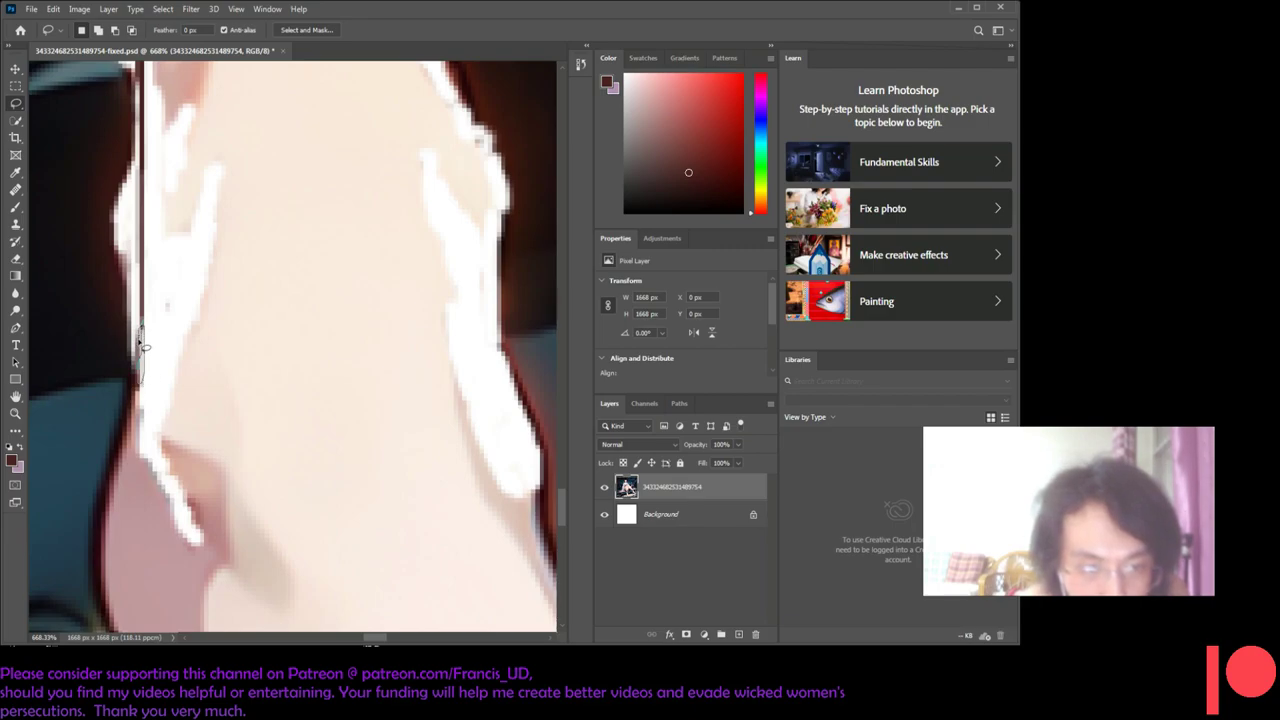
left_click_drag(143, 346, 142, 380)
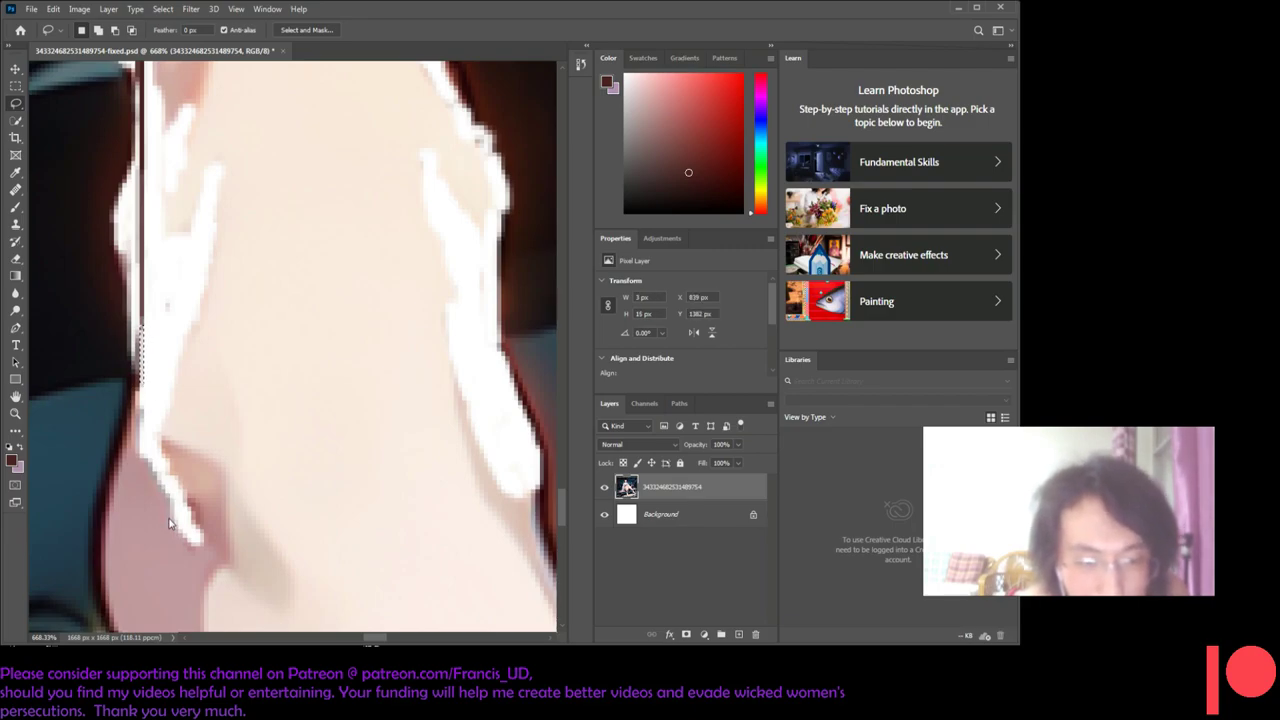
key("ctrl+d")
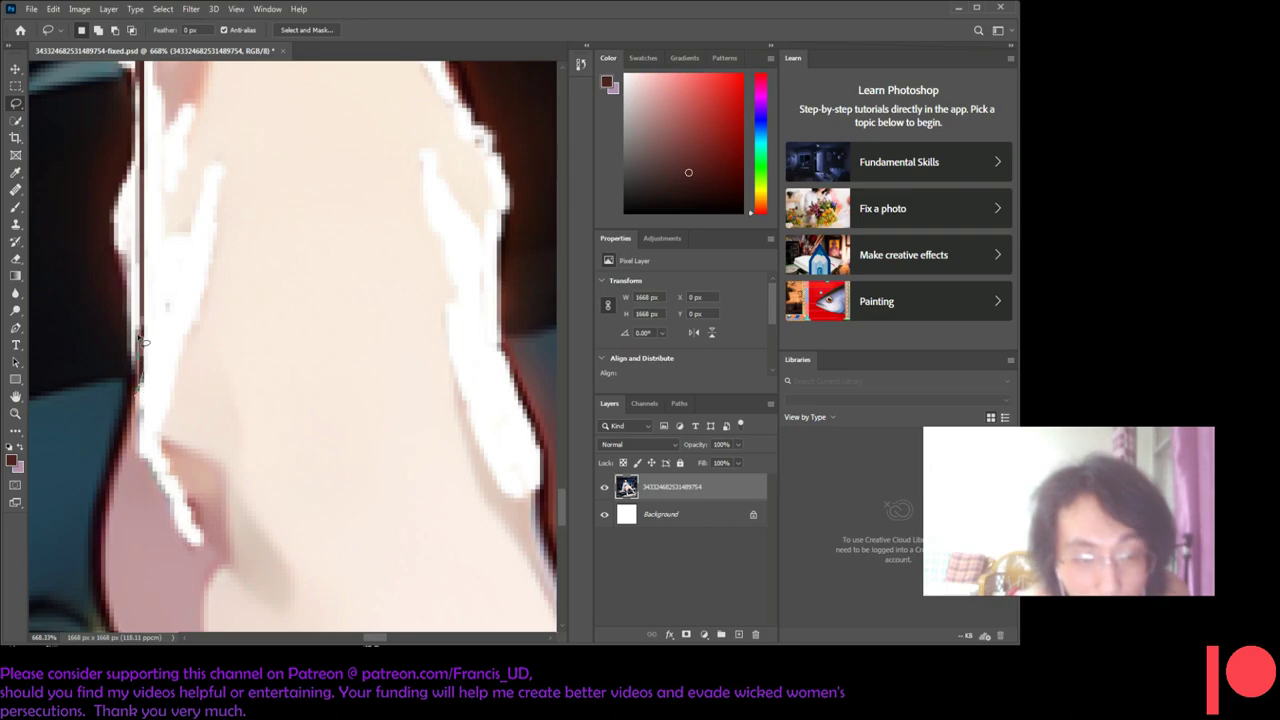
key("i")
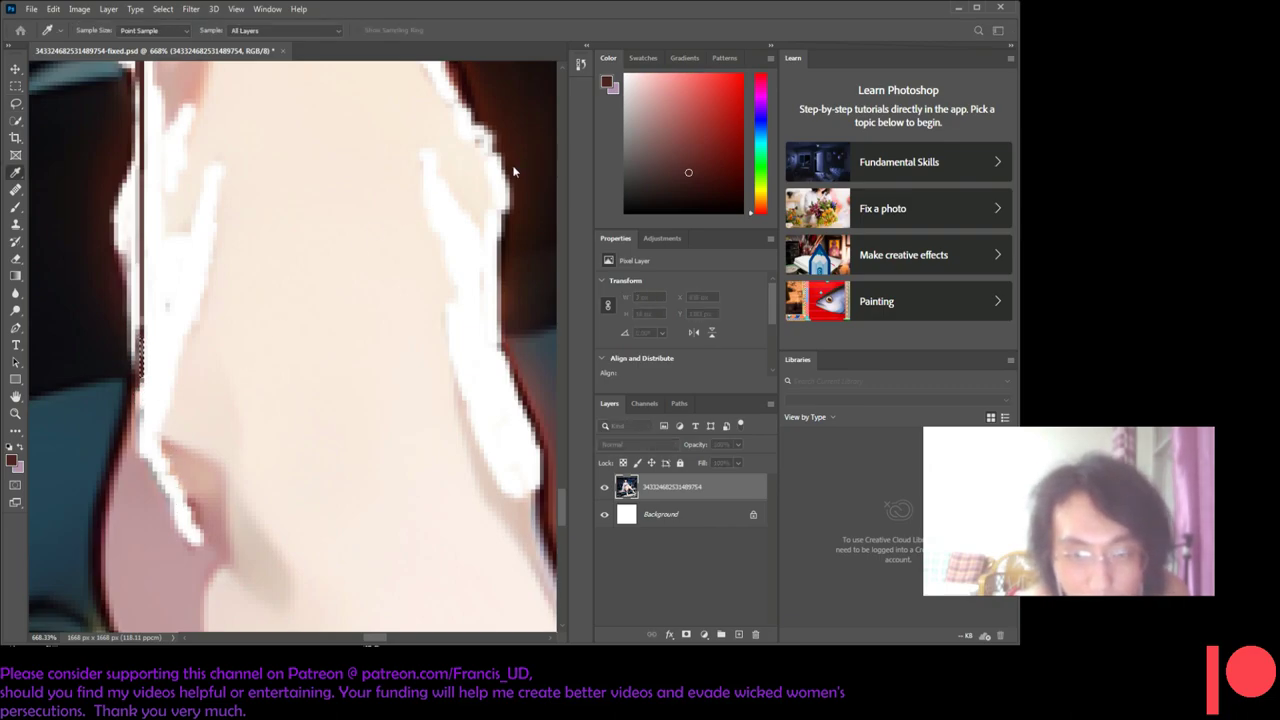
key("l")
scroll(153, 250, "up", 3)
scroll(157, 276, "up", 2)
scroll(157, 276, "down", 3)
scroll(157, 276, "up", 2)
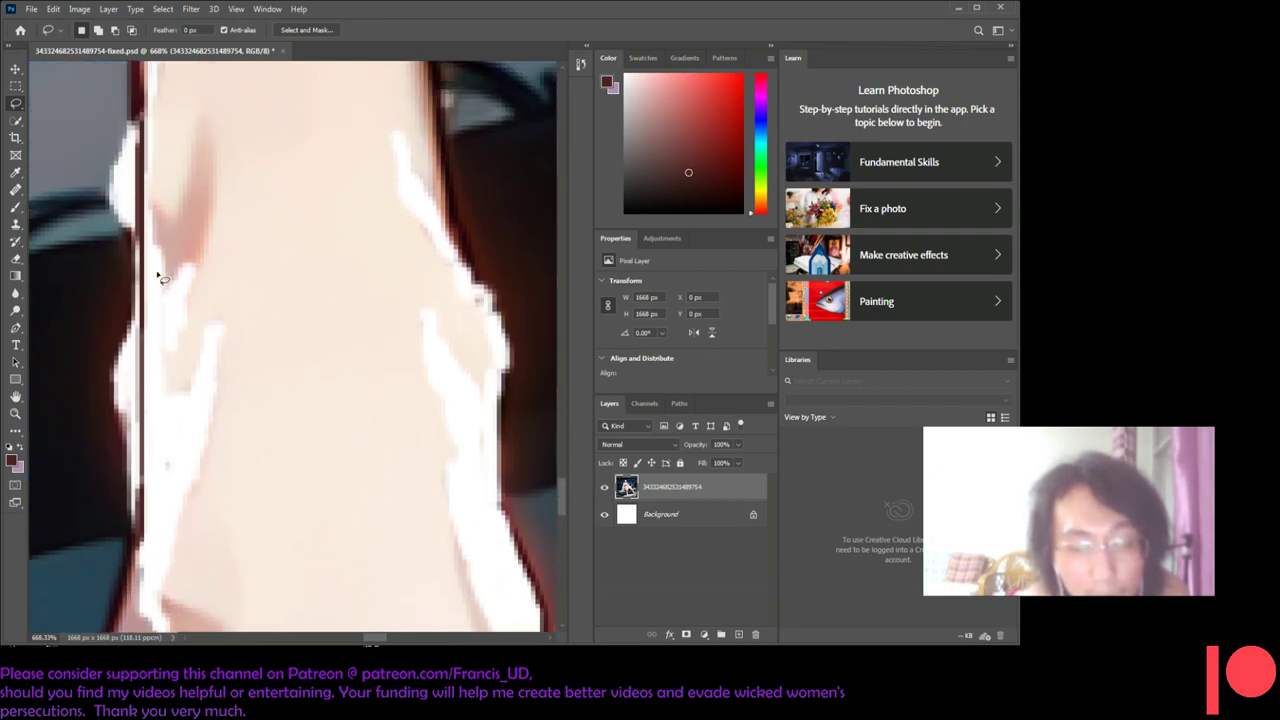
scroll(157, 276, "down", 2)
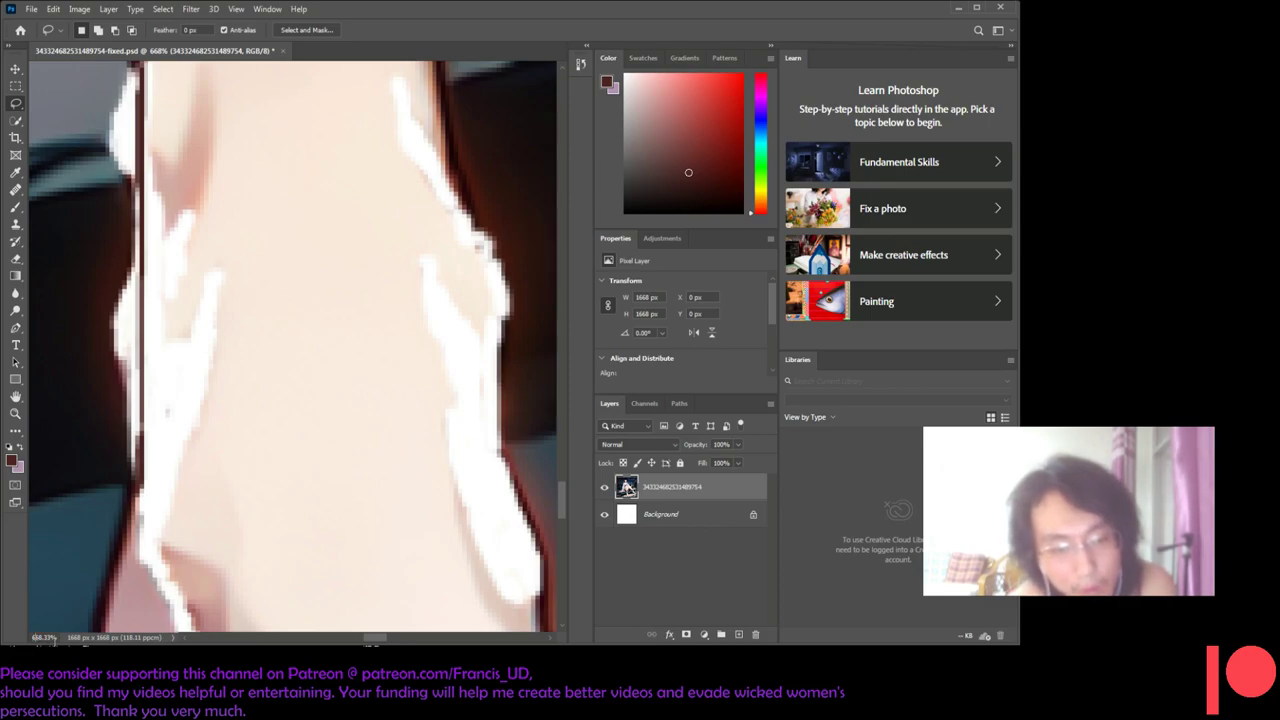
type("1")
key("Return")
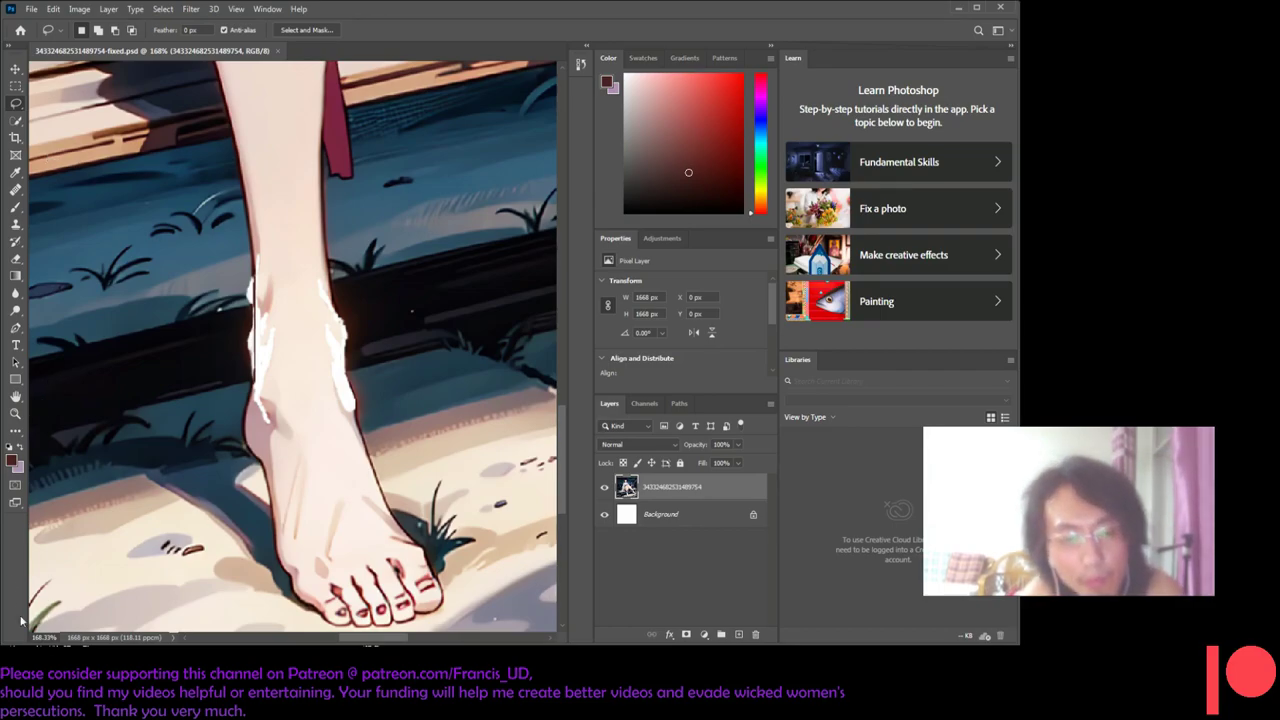
- Zoom back in to 668% on the shin
type("6")
key("Return")
scroll(57, 563, "up", 3)
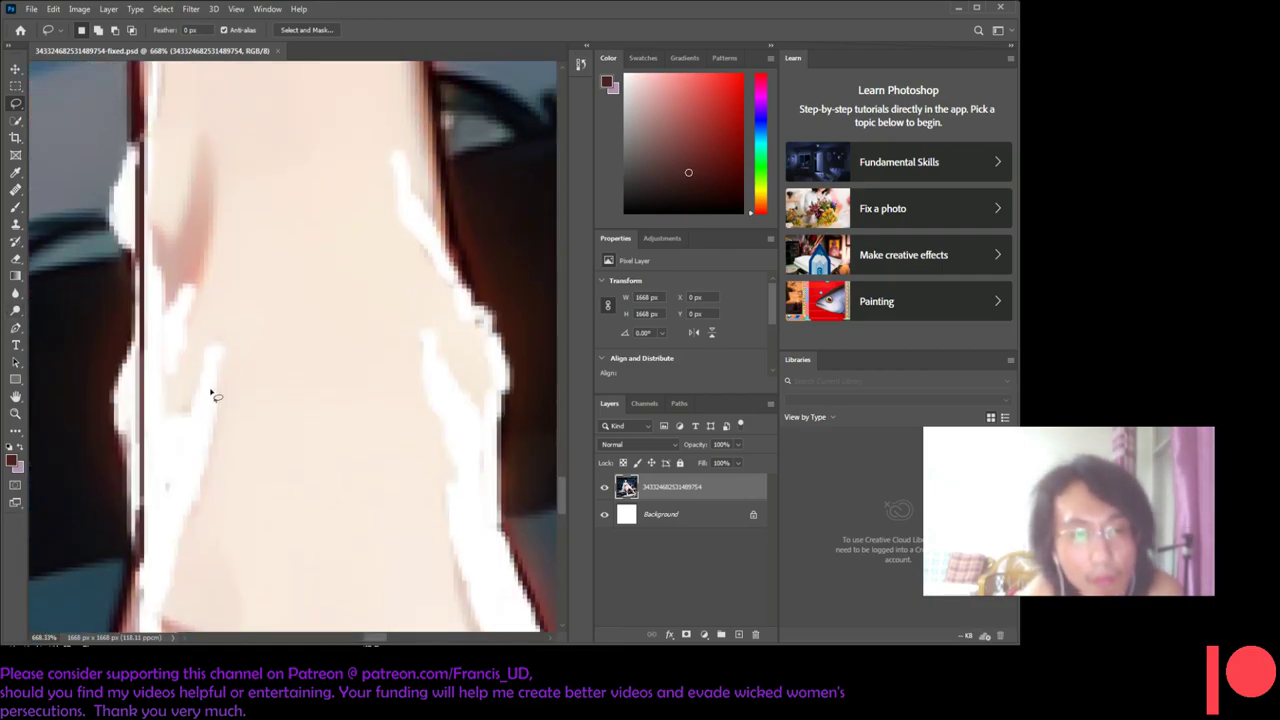
scroll(187, 386, "up", 1)
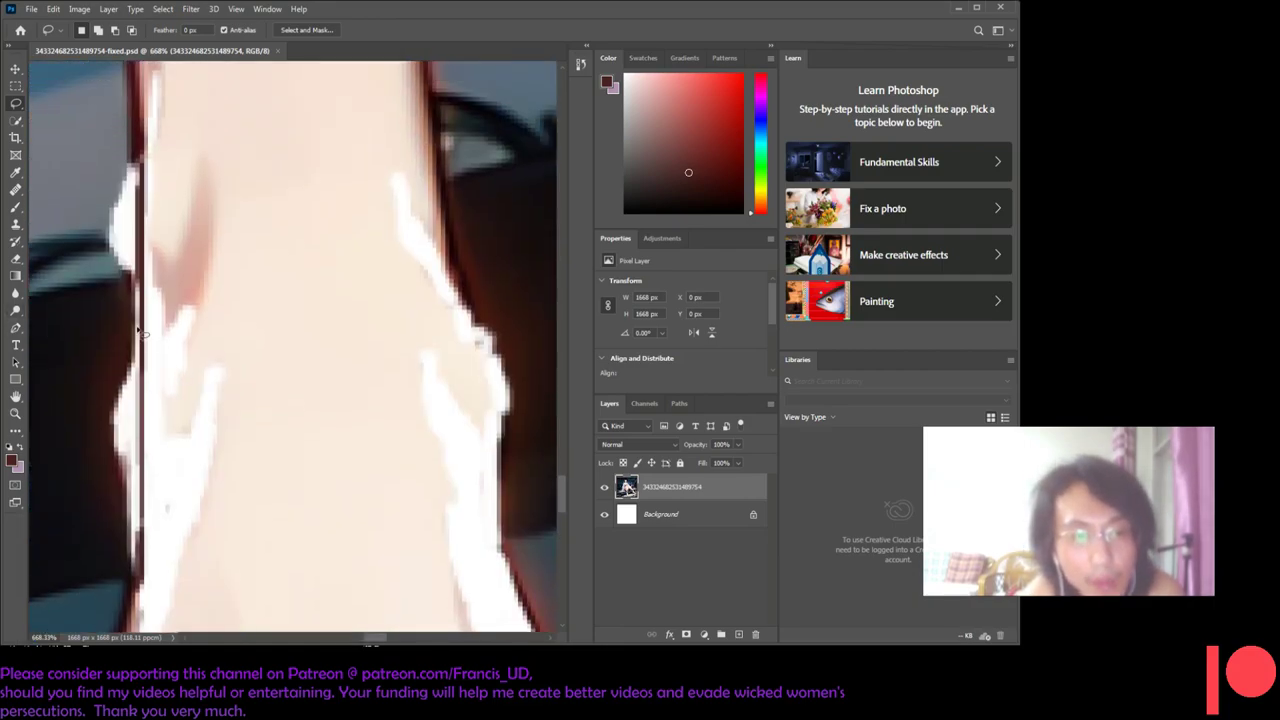
- Sample the dark red outline colour as the foreground colour
left_click(15, 172)
scroll(151, 228, "up", 3)
left_click(134, 220)
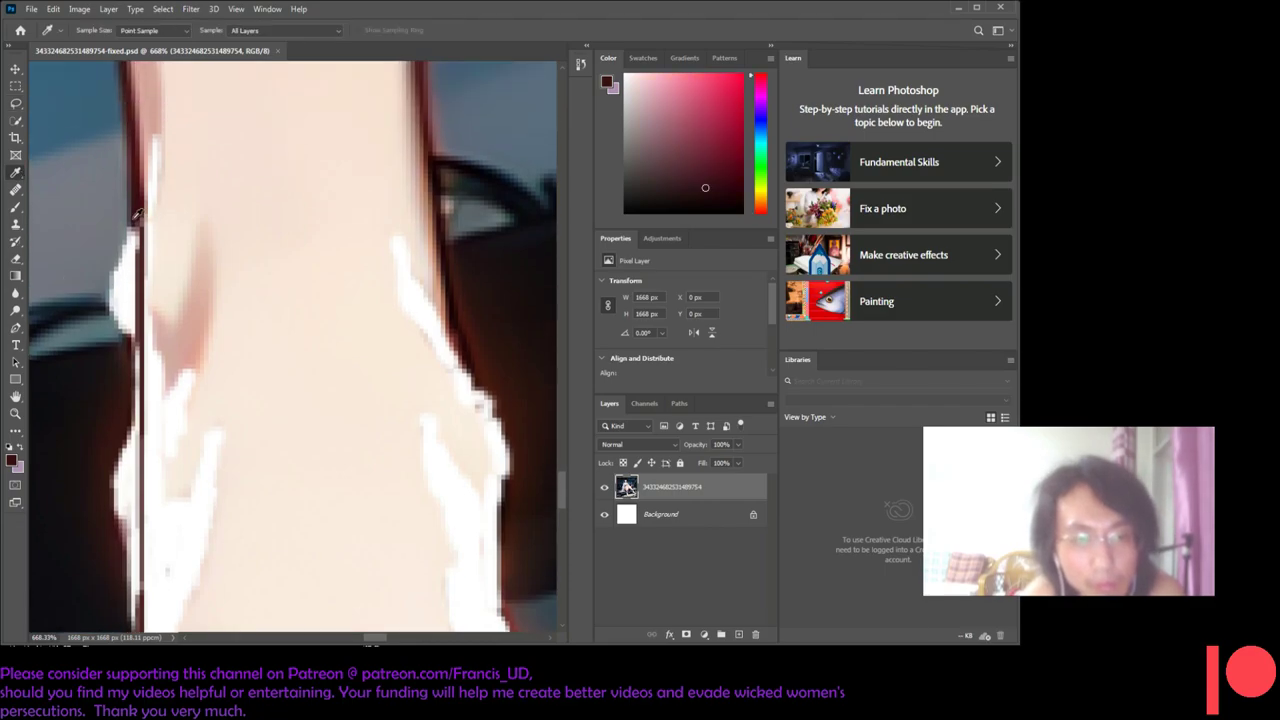
left_click(607, 83)
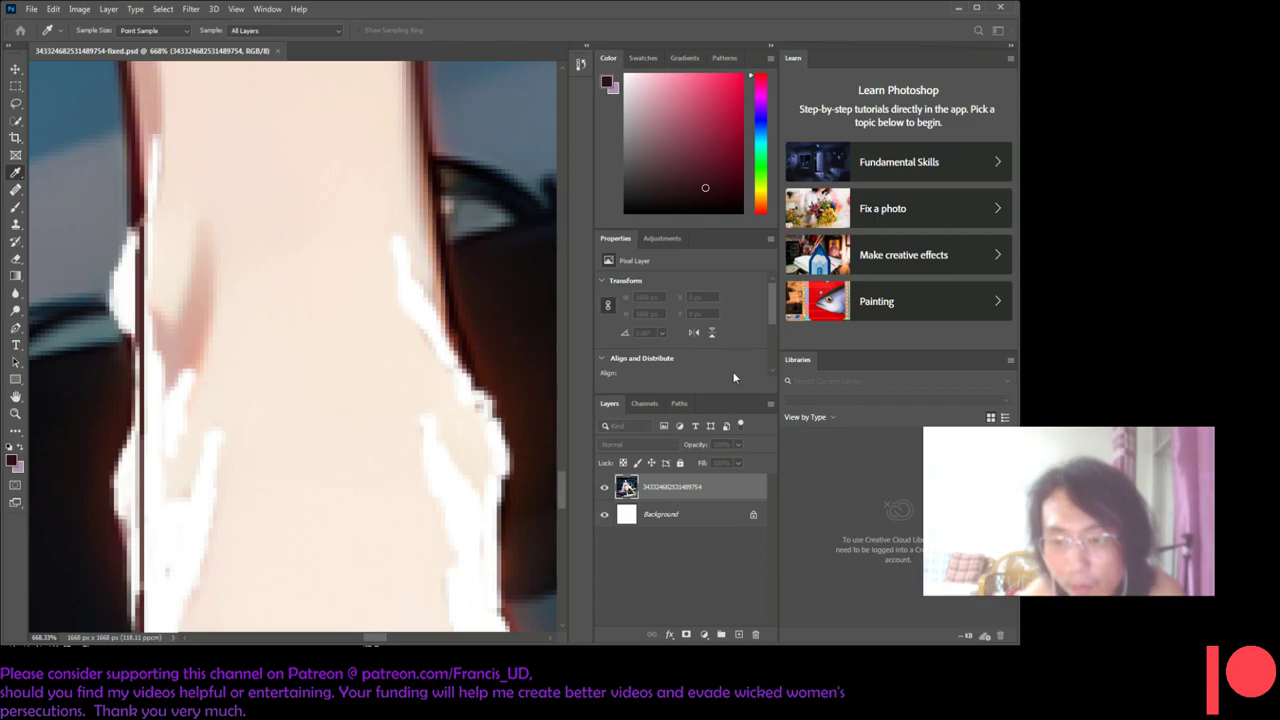
key("Return")
scroll(257, 306, "down", 4)
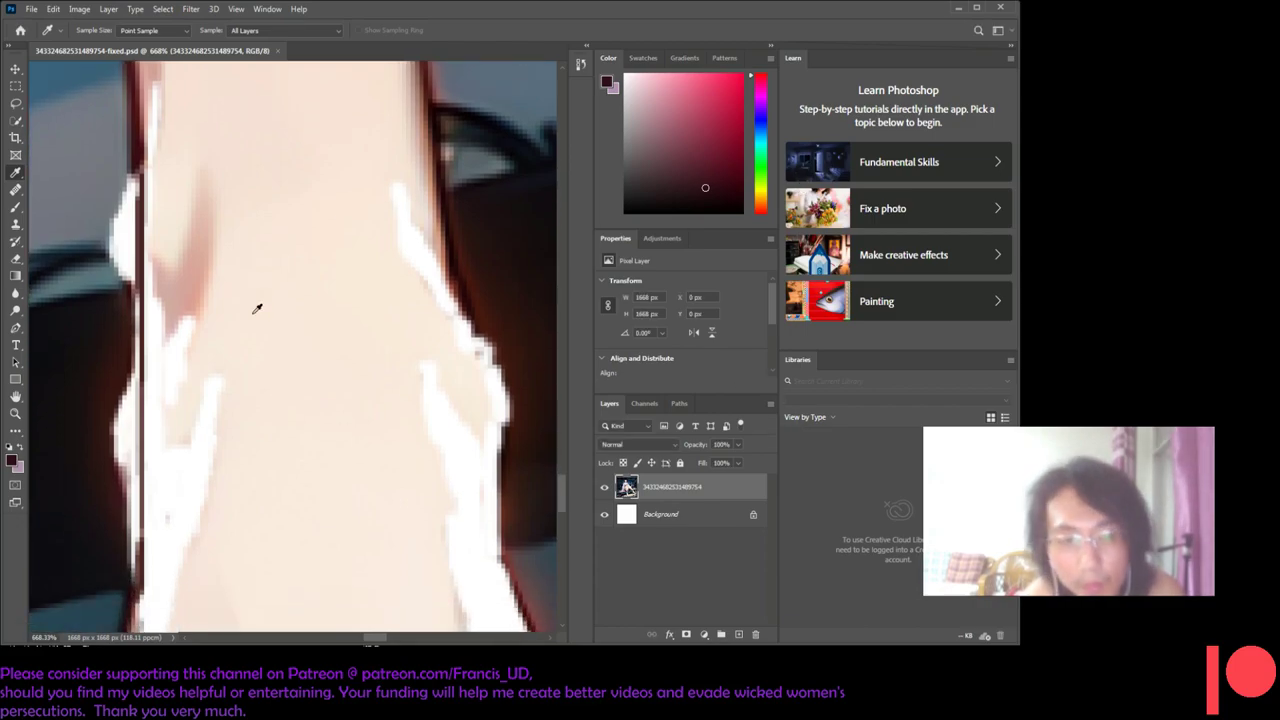
scroll(257, 309, "down", 1)
scroll(257, 308, "down", 2)
left_click(131, 519)
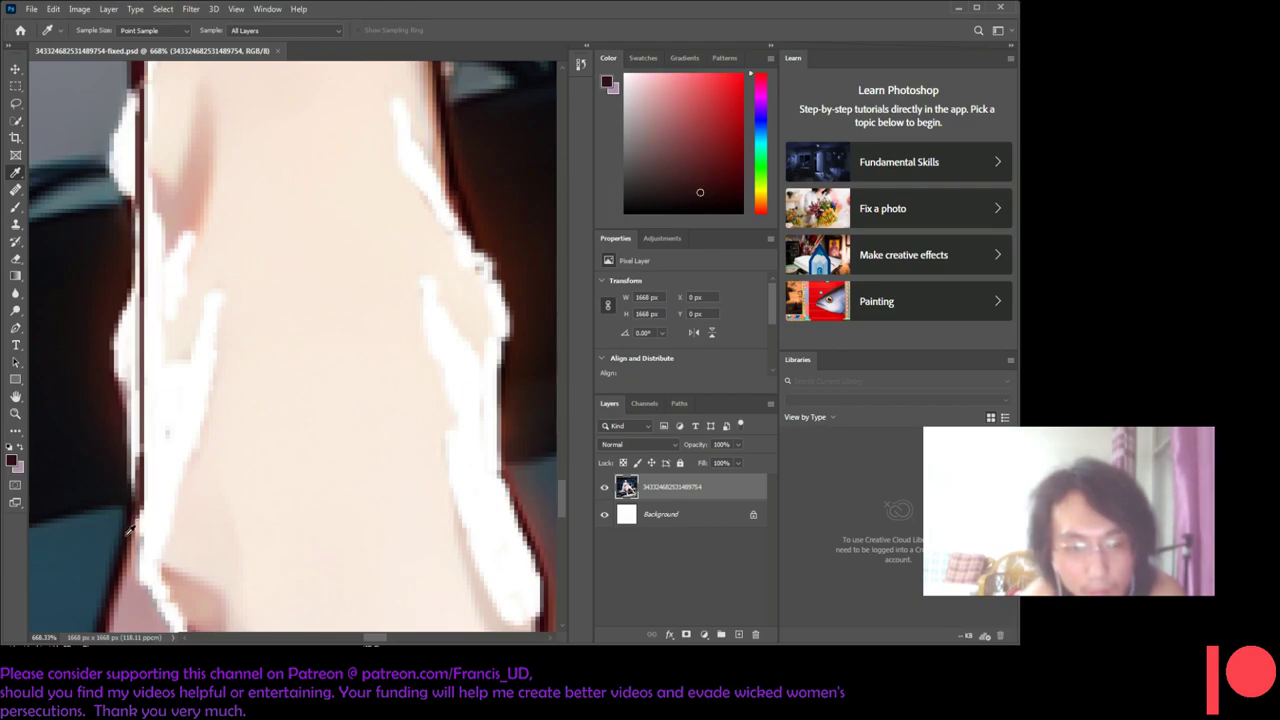
scroll(133, 521, "up", 2)
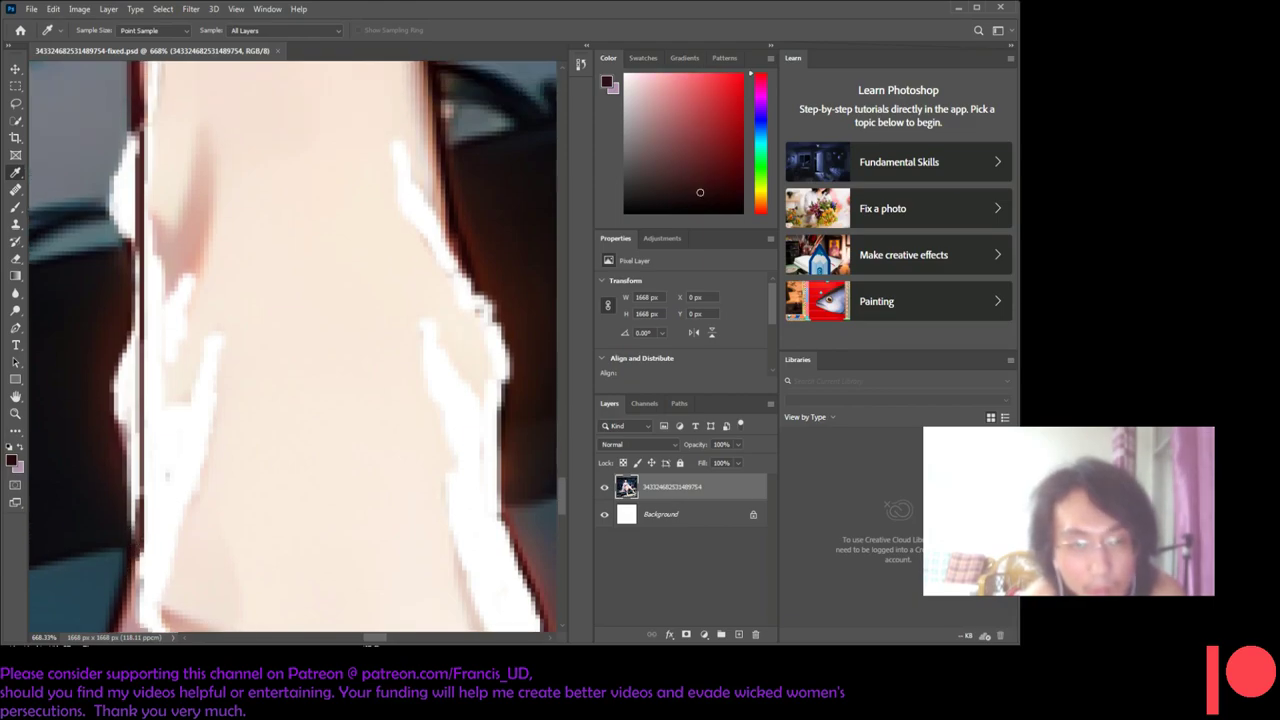
- Lasso the white strip on the left shin outline, fill it with outline red, then undo the fill
left_click(15, 104)
scroll(179, 211, "down", 1)
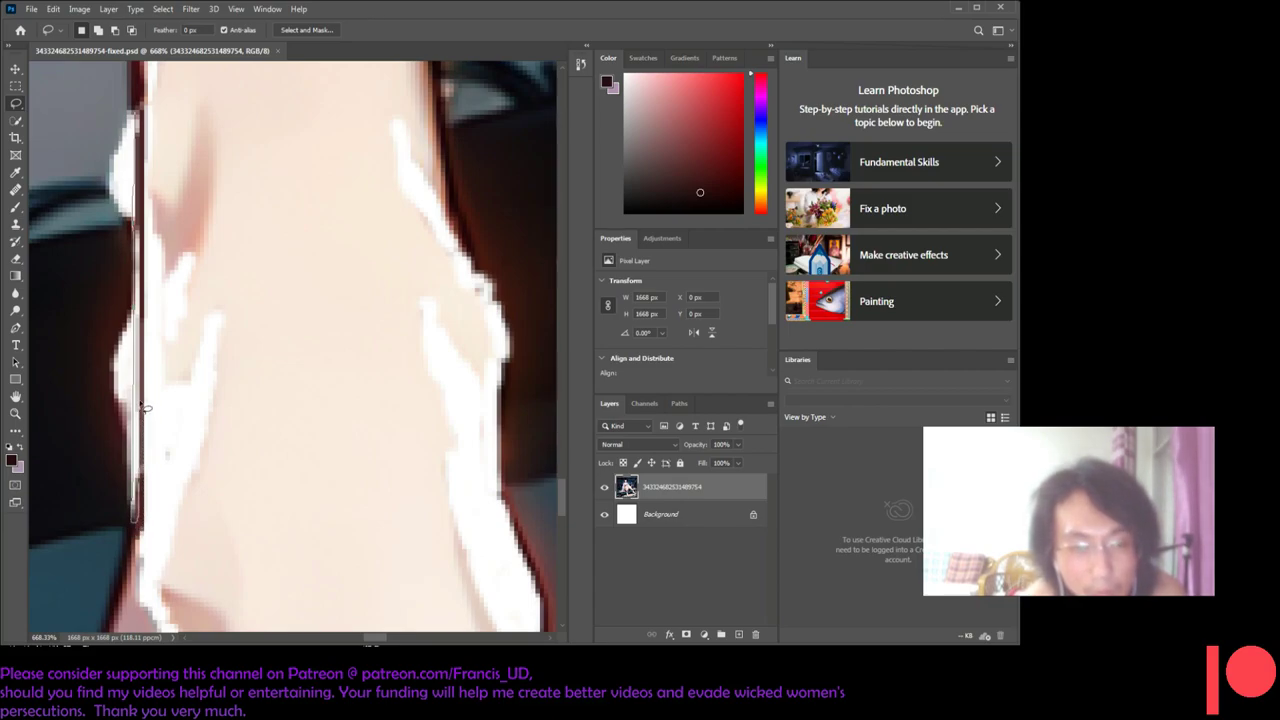
left_click_drag(145, 311, 142, 284)
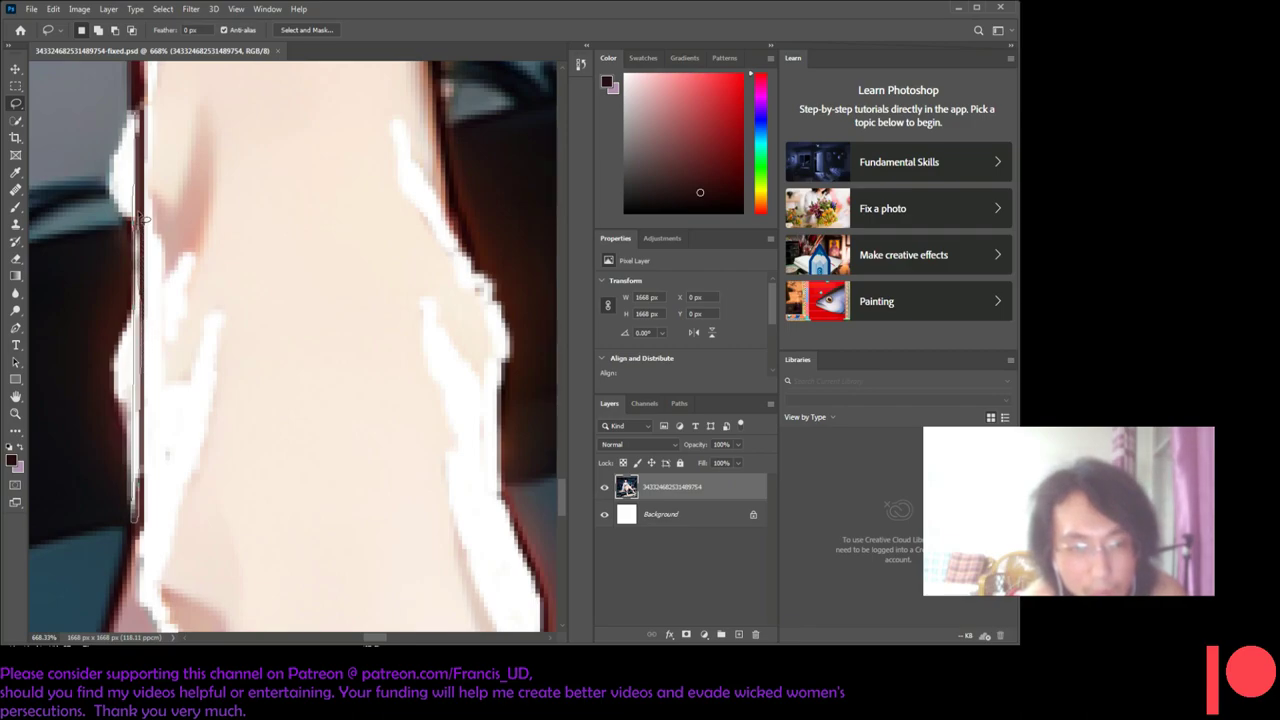
left_click_drag(145, 165, 137, 112)
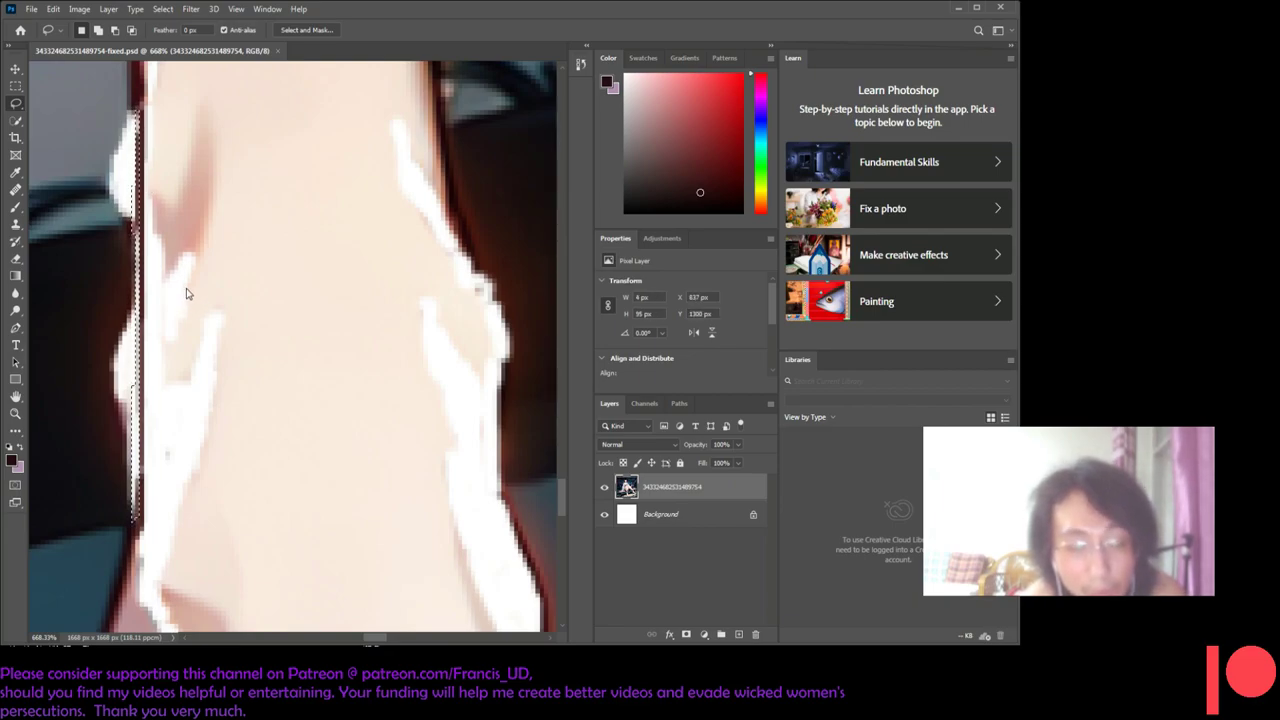
key("i")
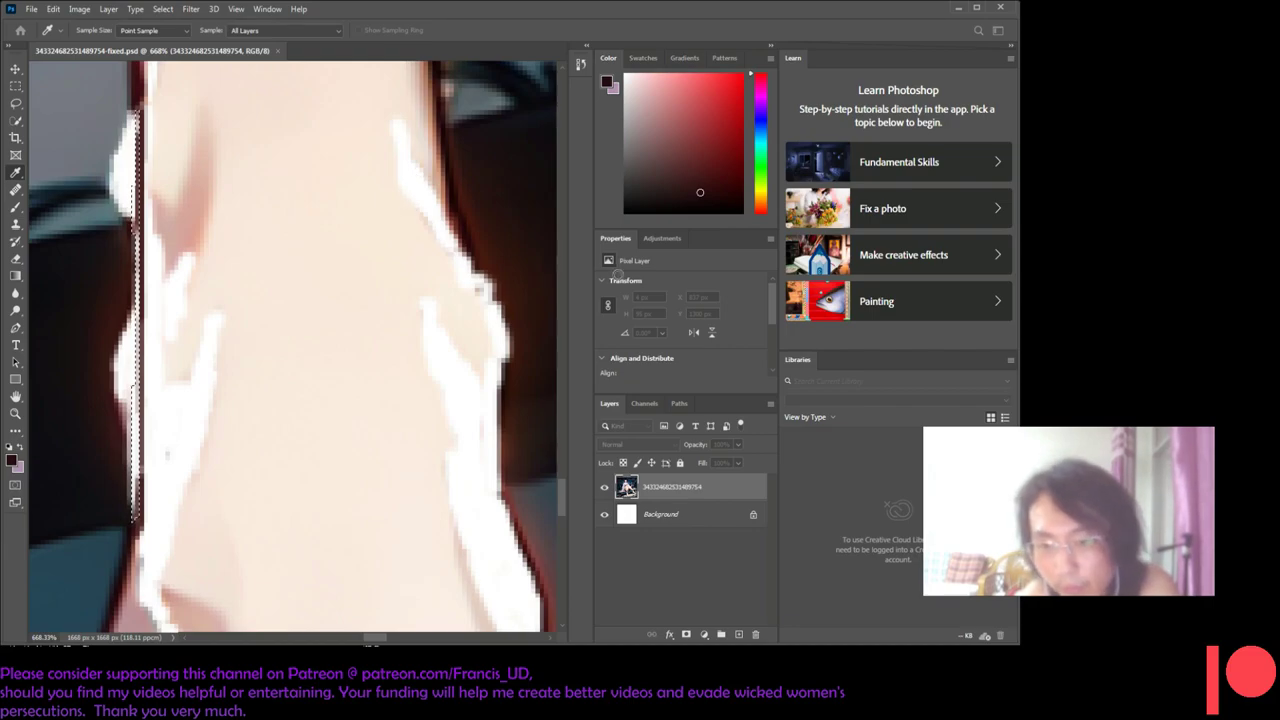
key("alt+BackSpace")
key("ctrl+d")
key("l")
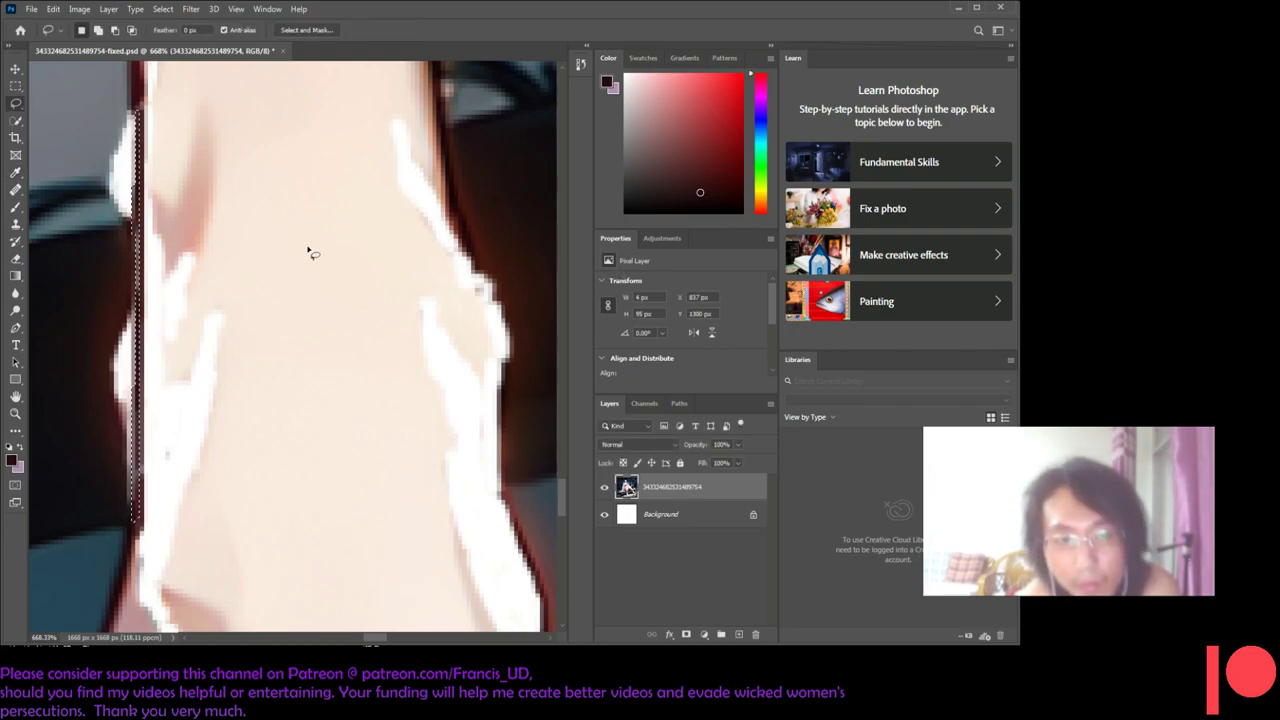
key("ctrl+z")
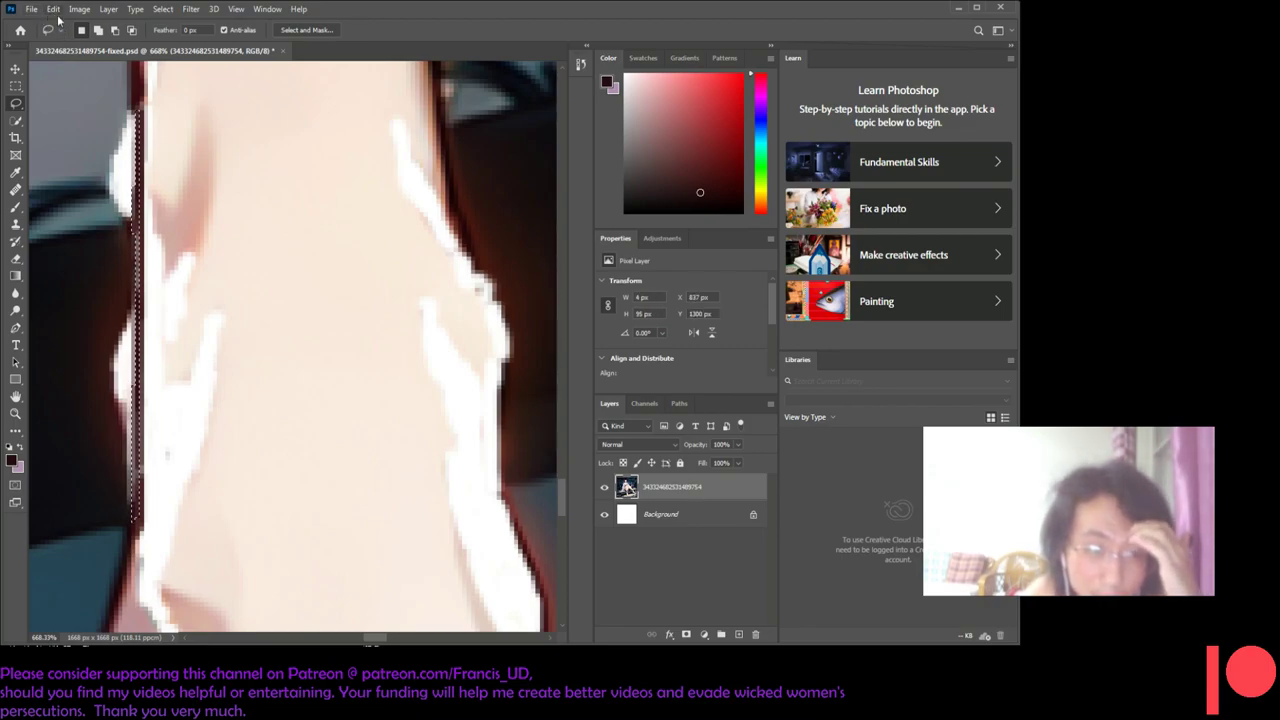
key("ctrl+z")
key("ctrl+d")
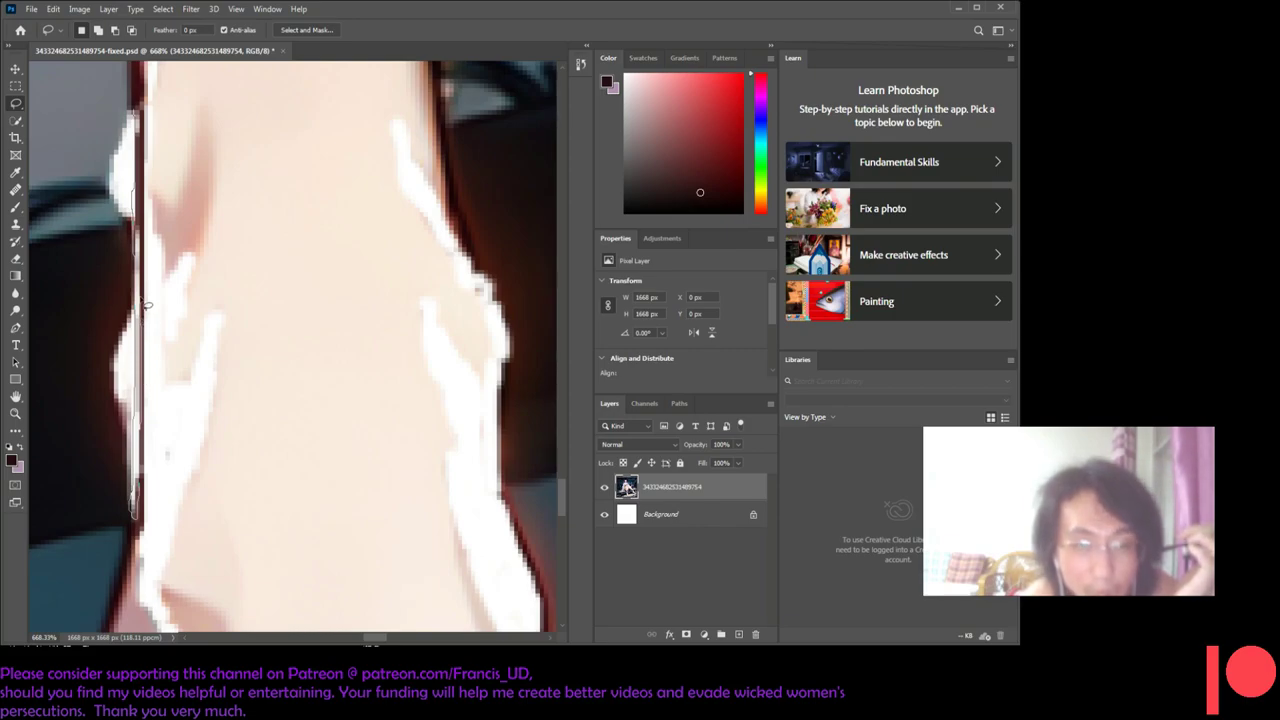
- Retrace thin slivers along the upper left outline, dropping each selection
left_click_drag(145, 212, 137, 106)
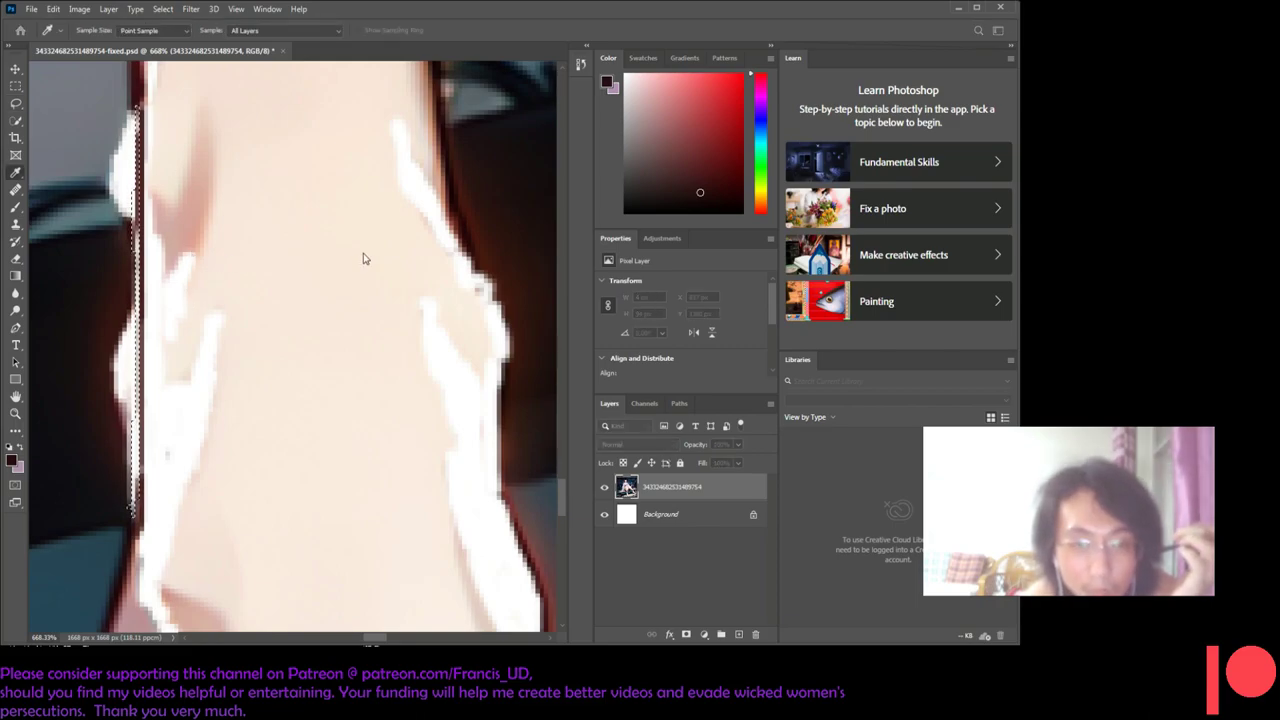
key("ctrl+d")
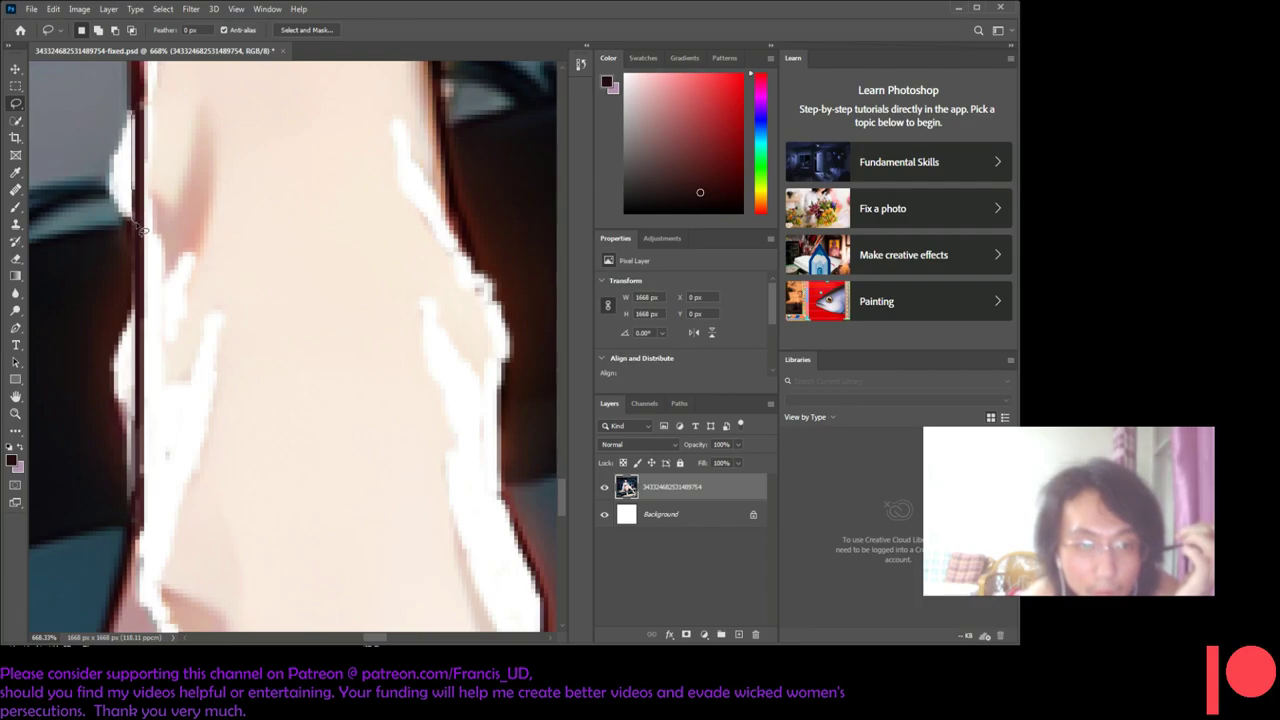
left_click_drag(133, 118, 132, 218)
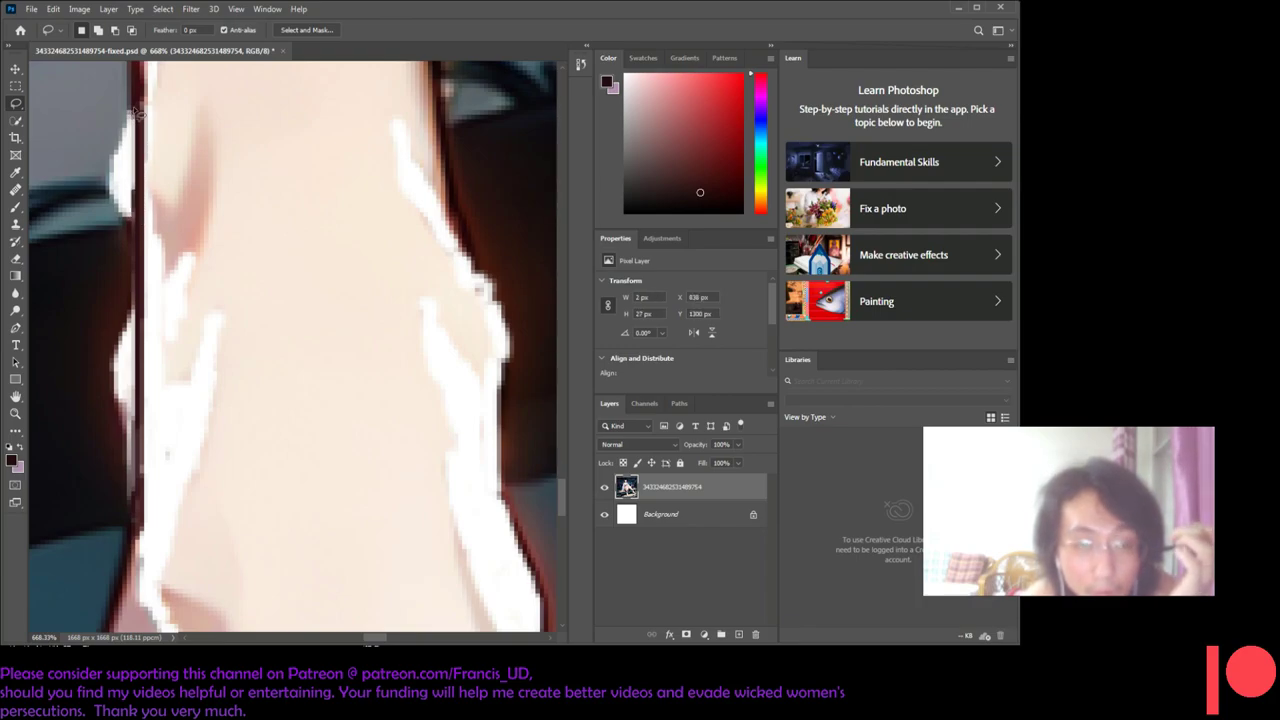
key("ctrl+d")
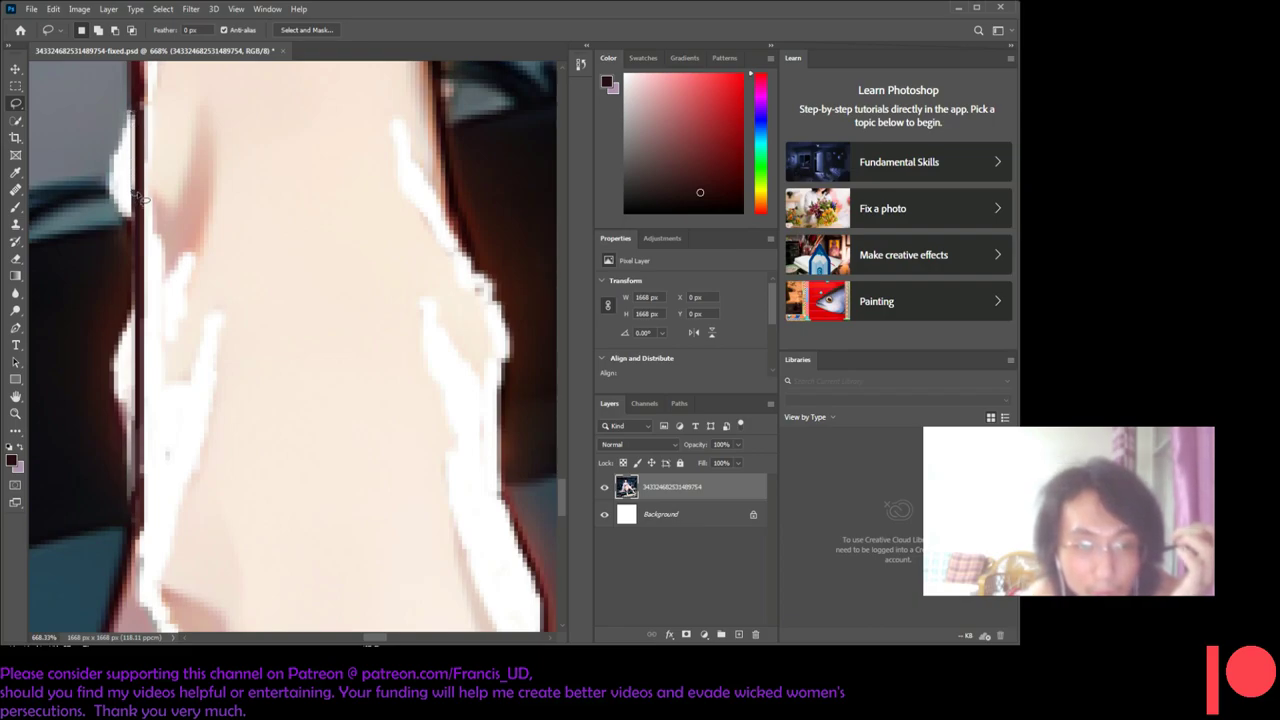
left_click_drag(141, 163, 140, 158)
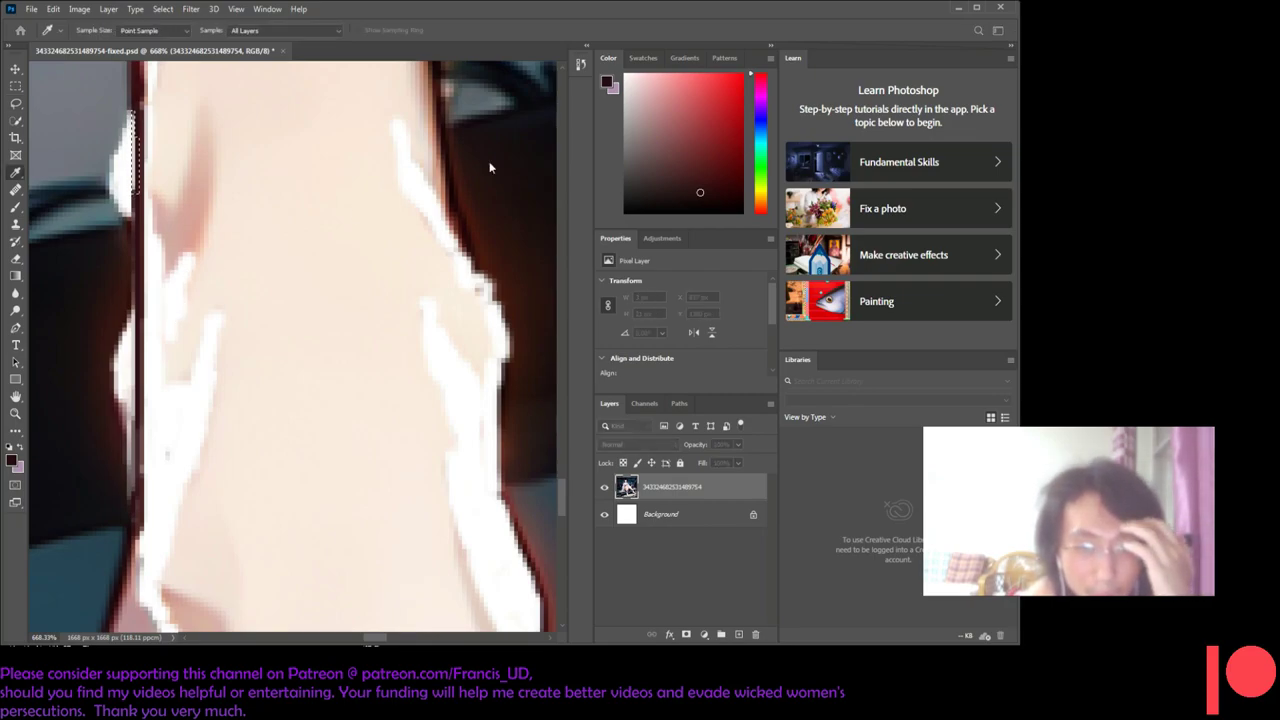
key("ctrl+d")
scroll(246, 314, "down", 3)
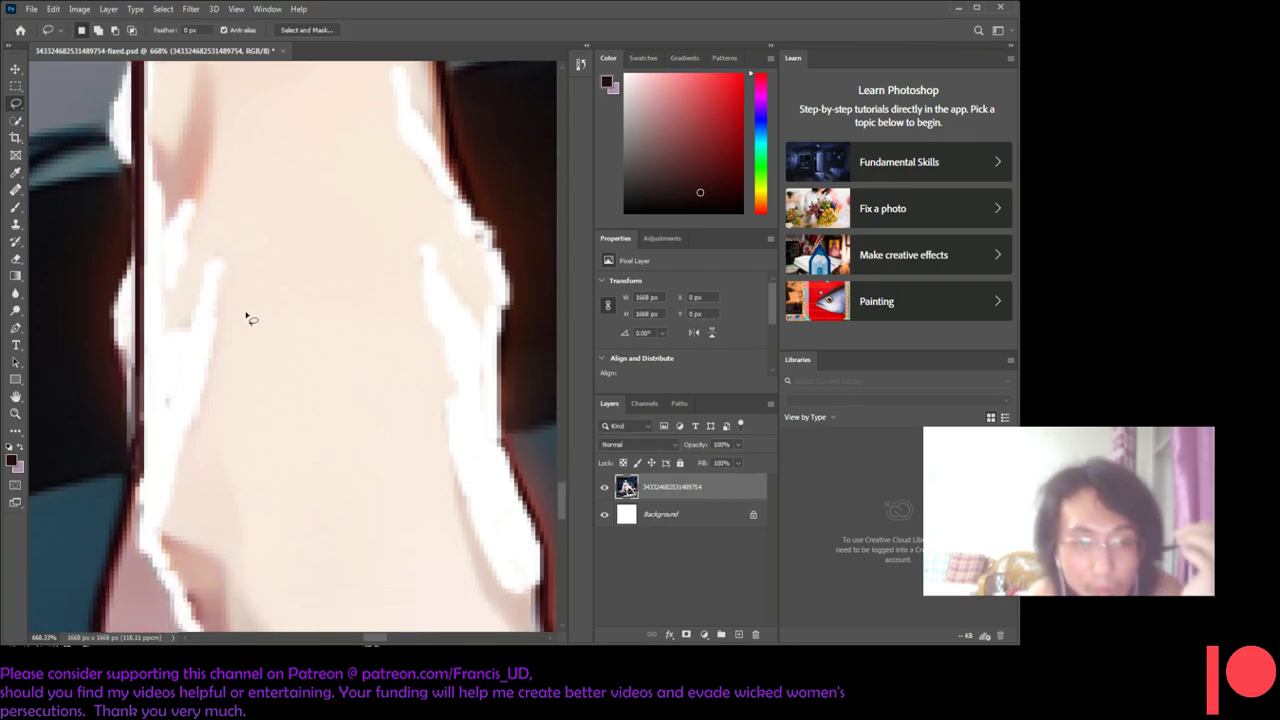
- Select a thin strip along the left shin outline
scroll(136, 410, "up", 3)
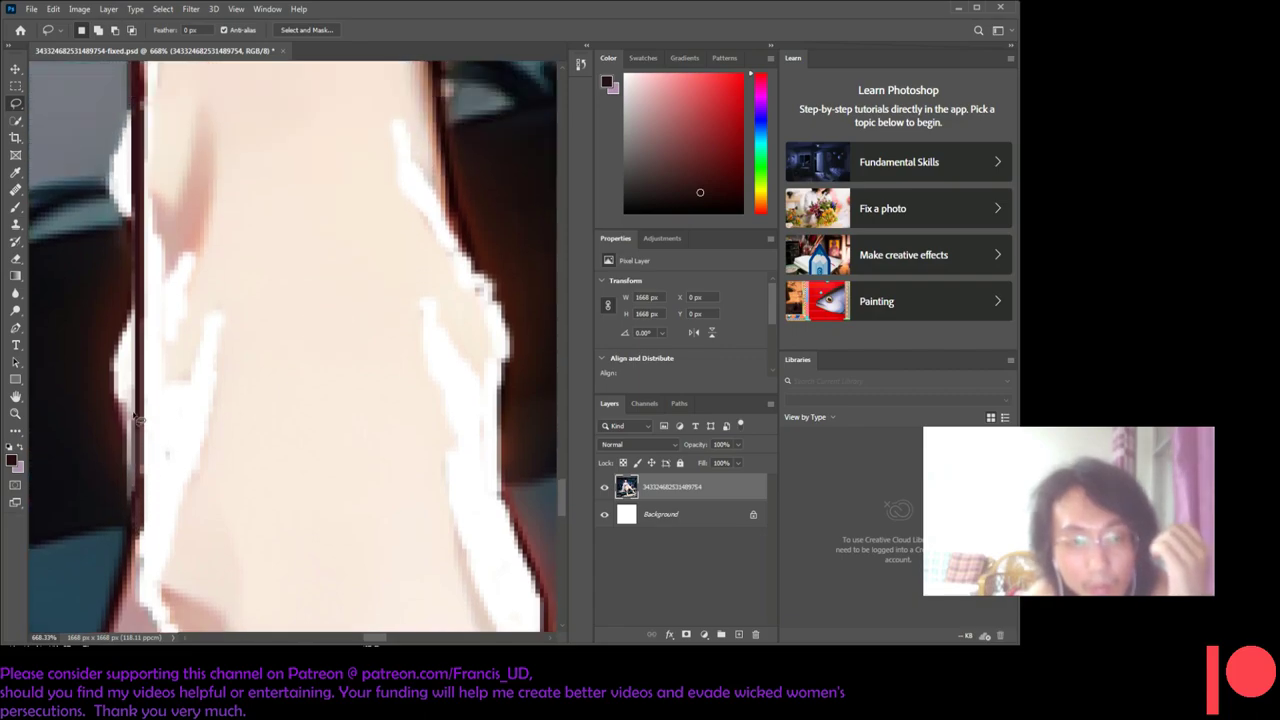
scroll(136, 424, "up", 1)
scroll(133, 245, "down", 1)
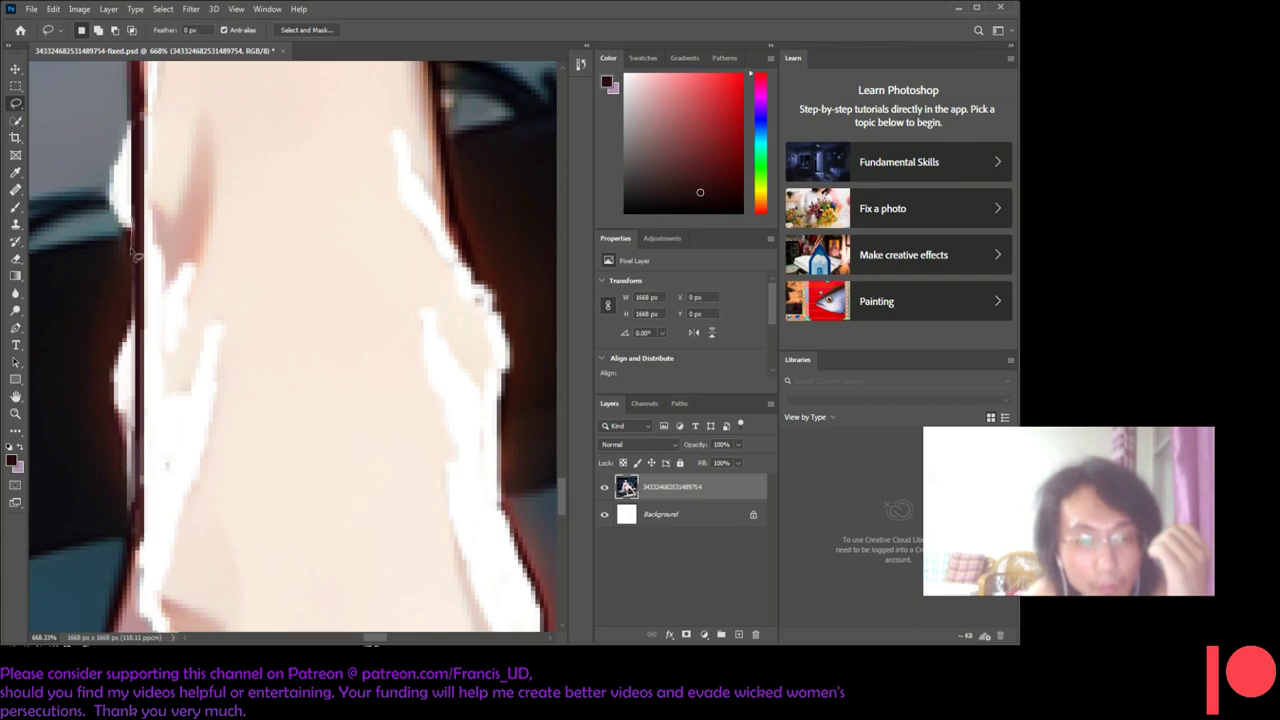
left_click_drag(138, 278, 142, 212)
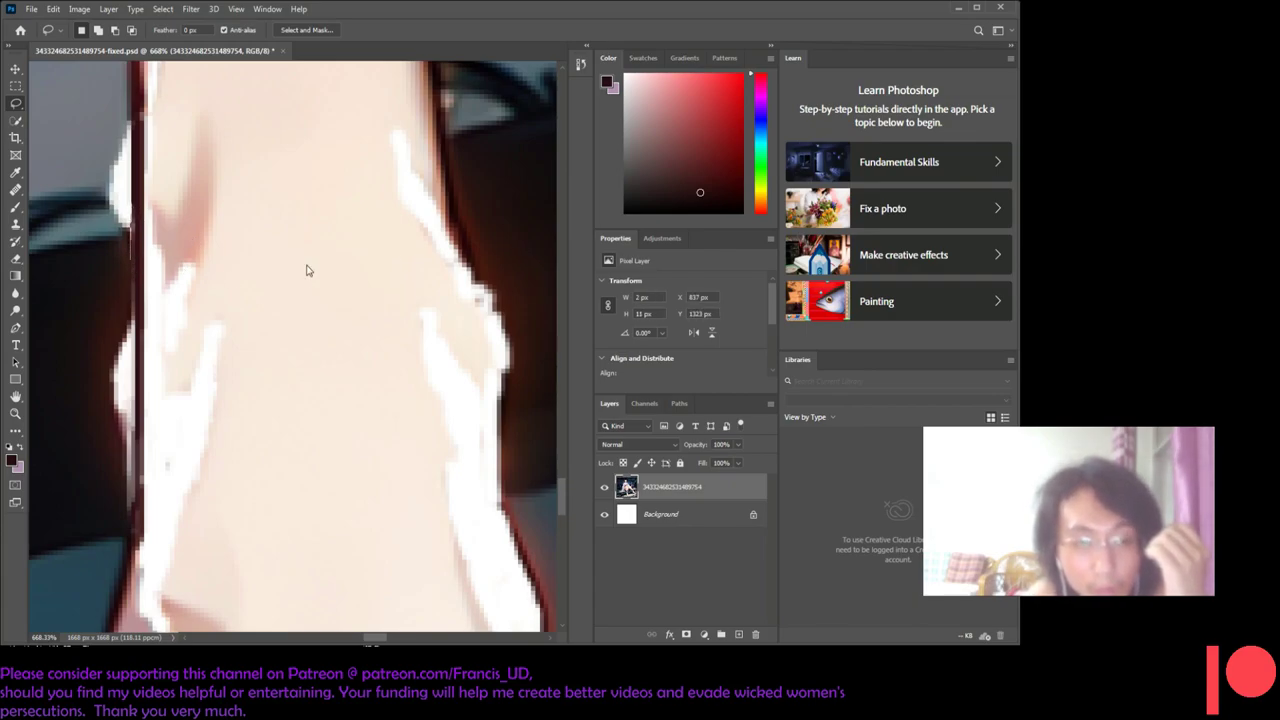
scroll(486, 242, "down", 3)
- Lasso a closed thin sliver down the left outline's dark edge, then clear the selection
left_click_drag(166, 271, 143, 180)
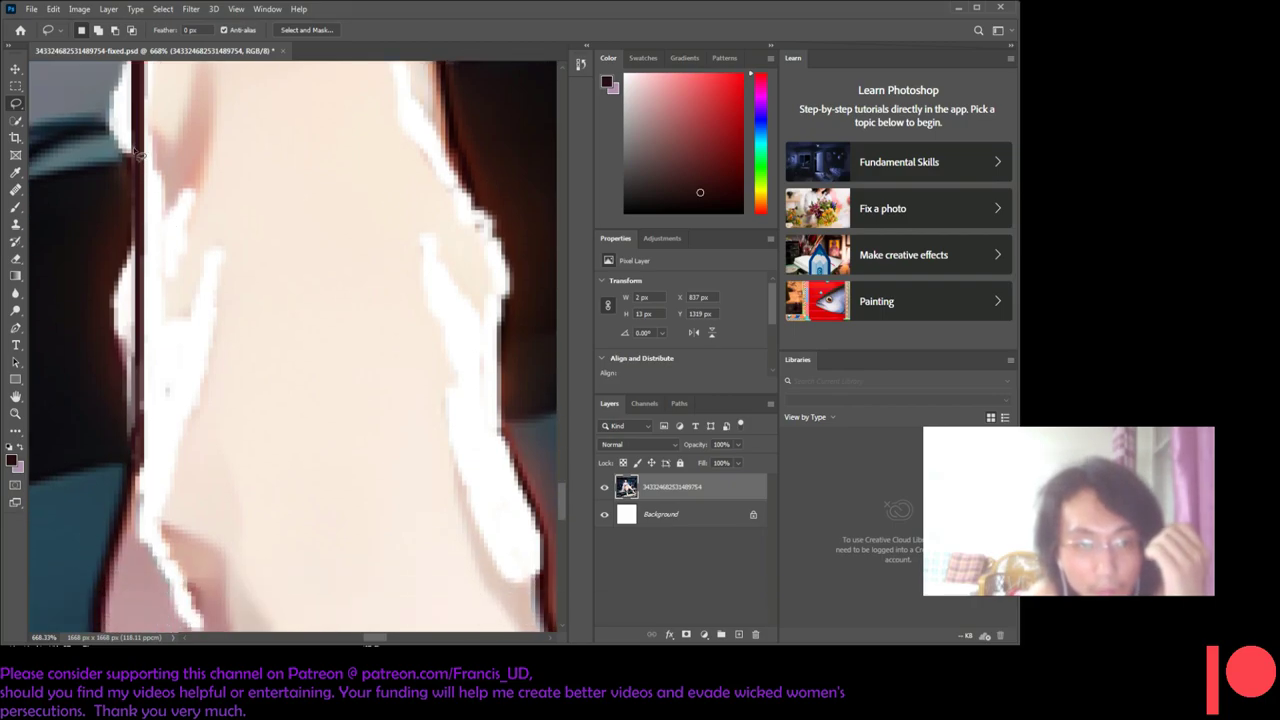
mouse_move(137, 231)
left_mouse_down()
mouse_move(137, 442)
mouse_move(141, 373)
left_mouse_up()
left_click_drag(141, 328, 146, 189)
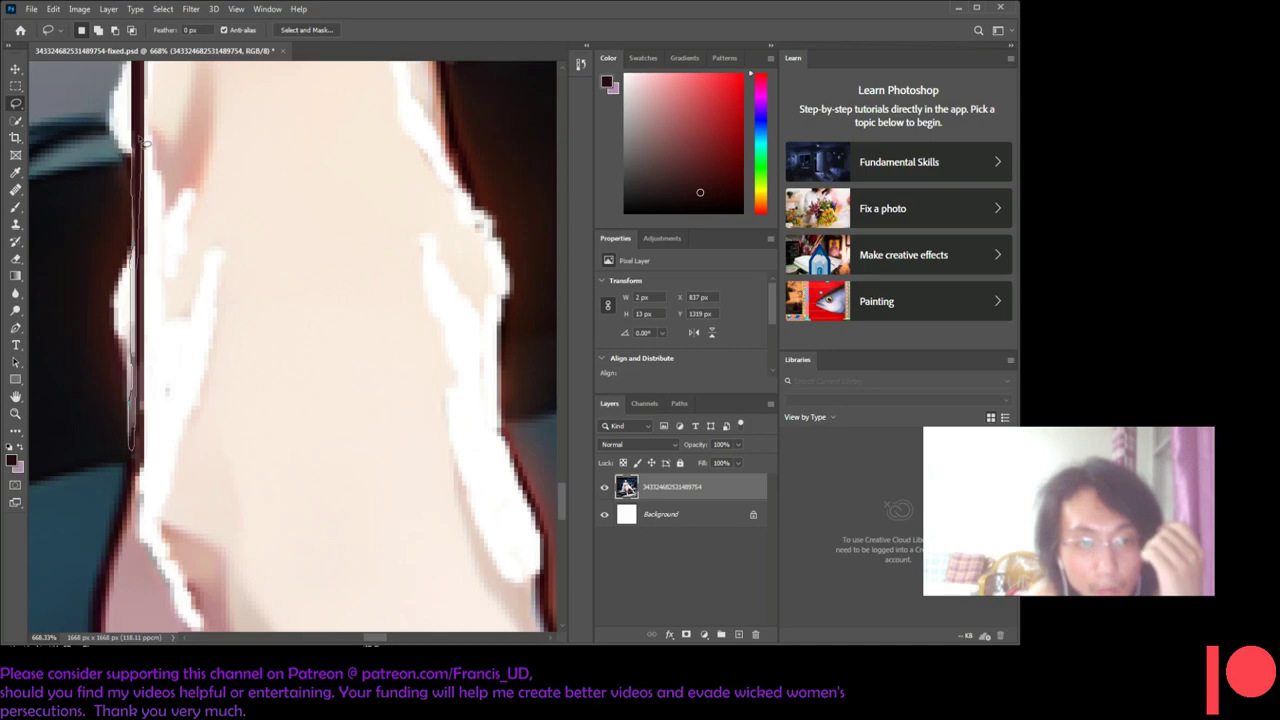
left_click_drag(139, 160, 135, 133)
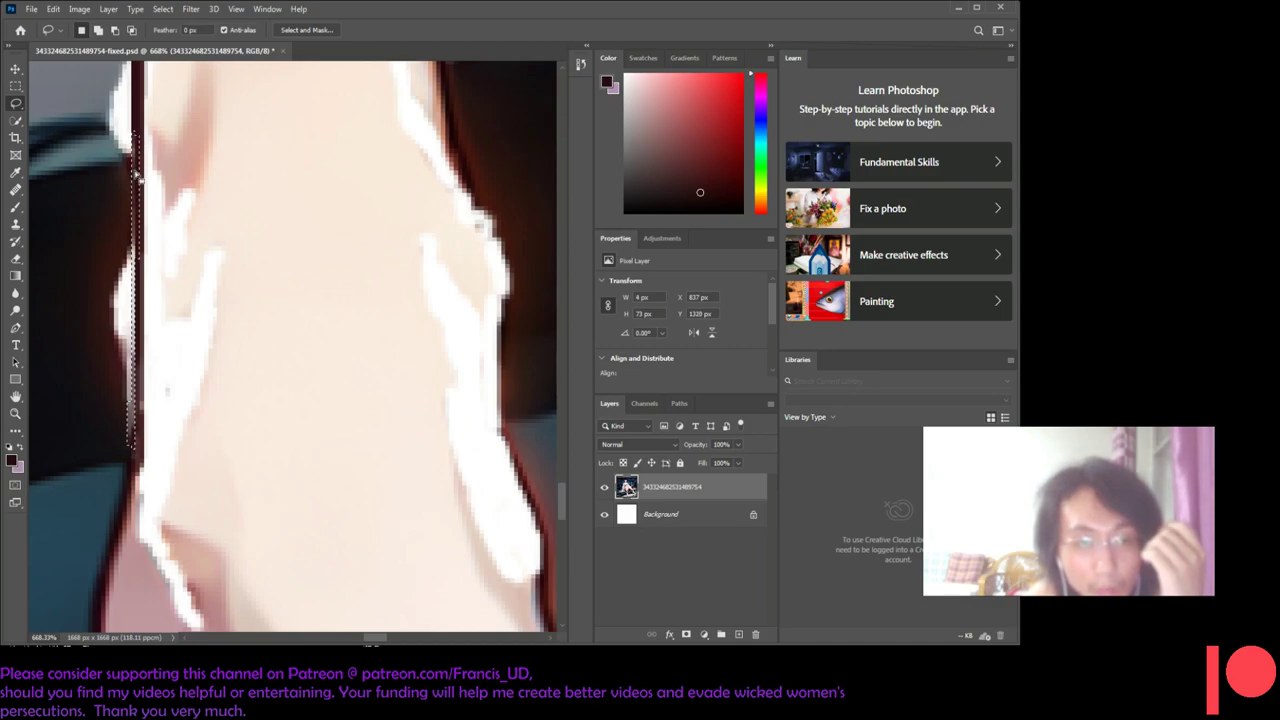
key("i")
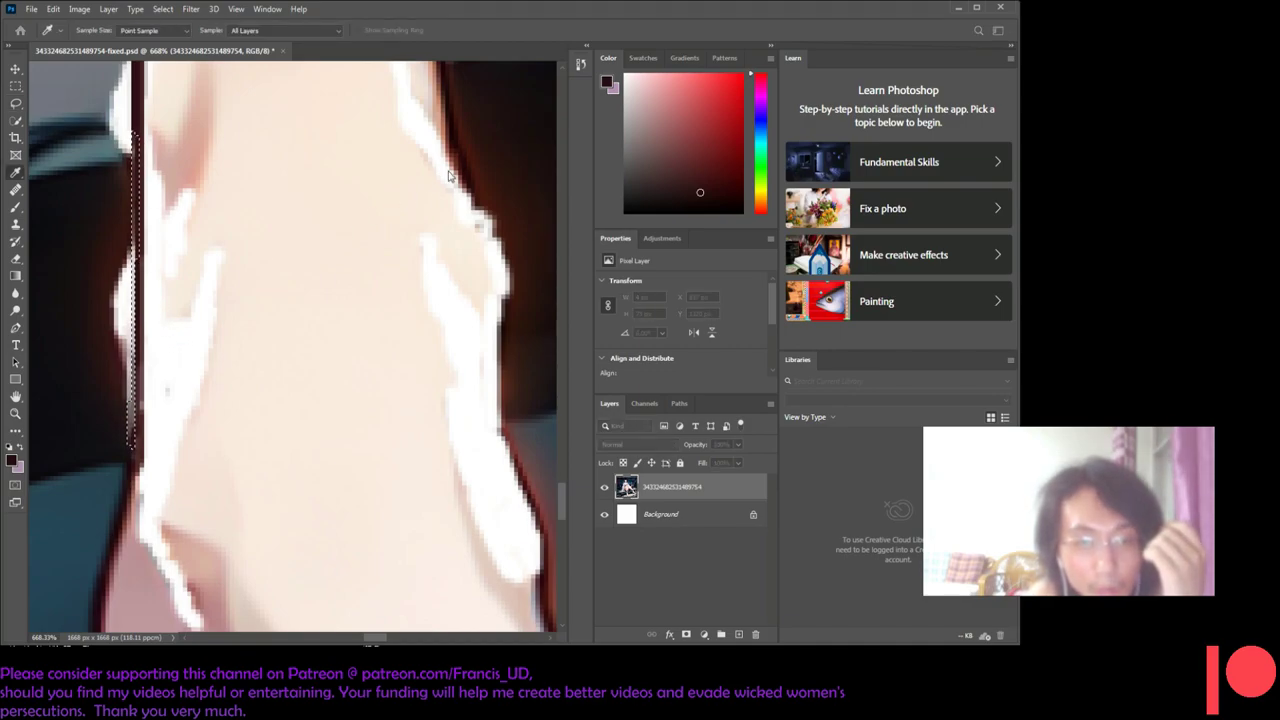
key("ctrl+d")
key("l")
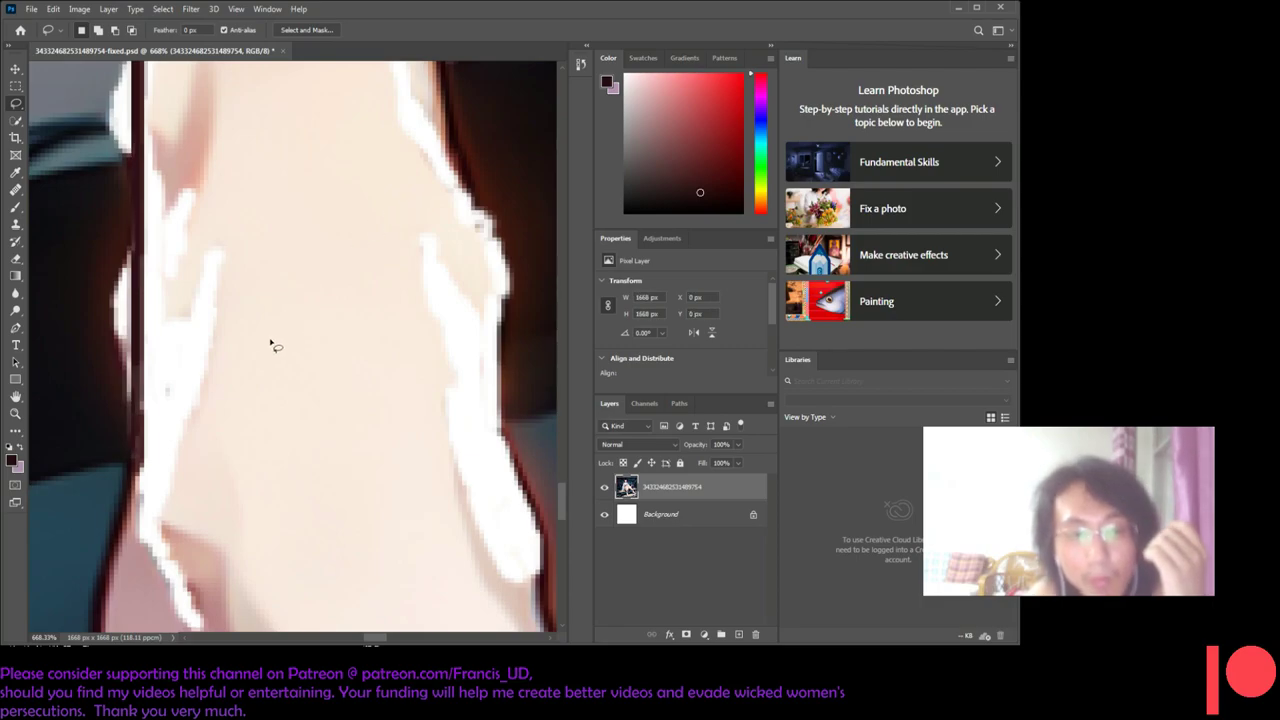
scroll(266, 349, "up", 2)
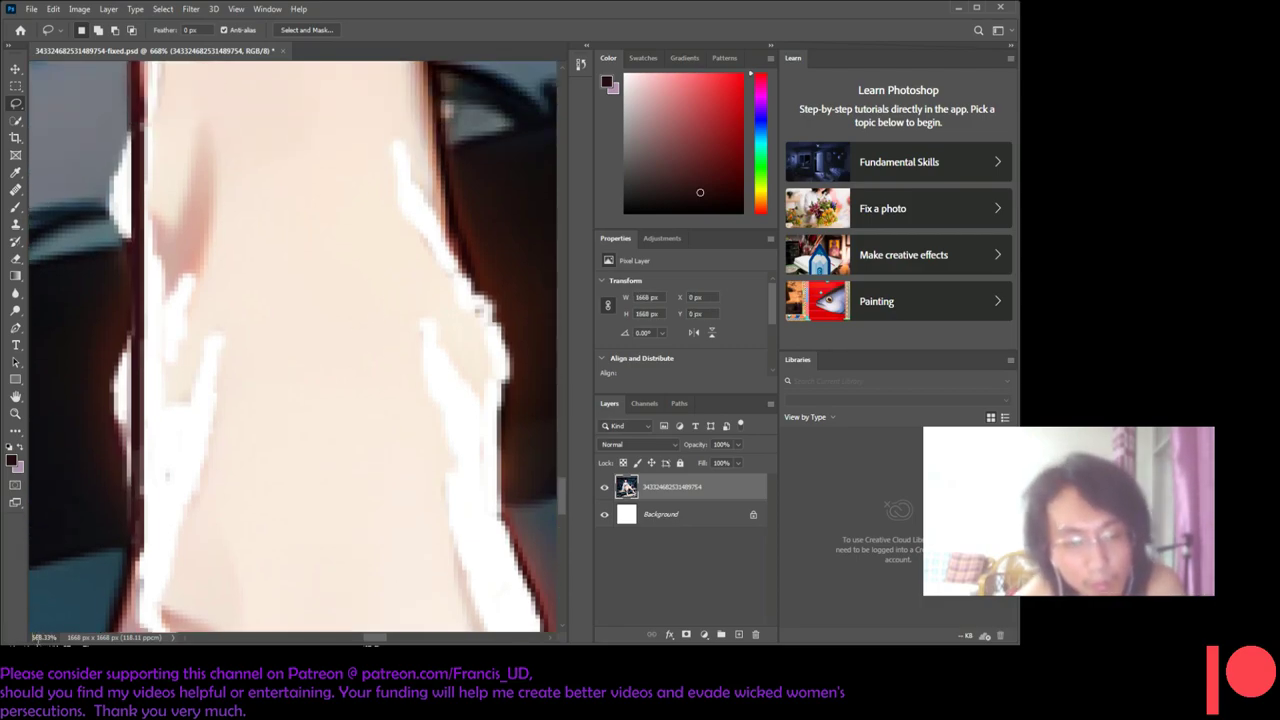
scroll(292, 346, "down", 5)
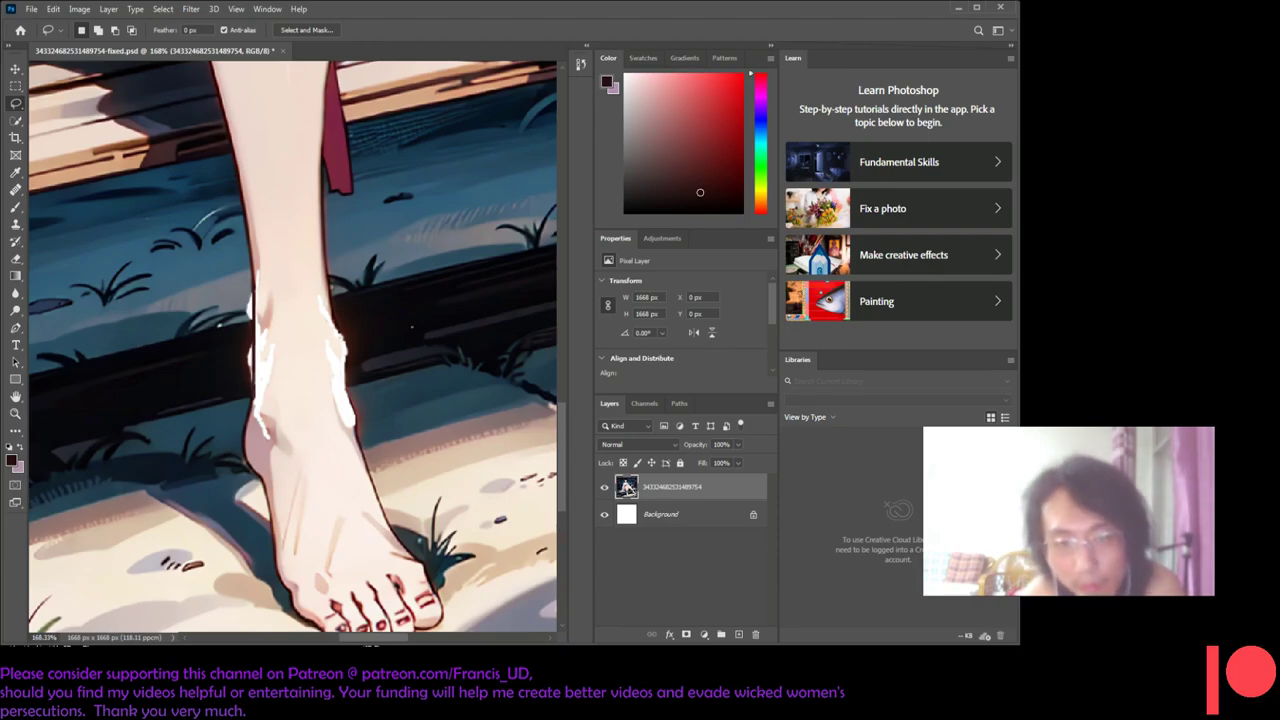
- Save the illustration with Ctrl+S and zoom back in on the upper shin
key("ctrl+s")
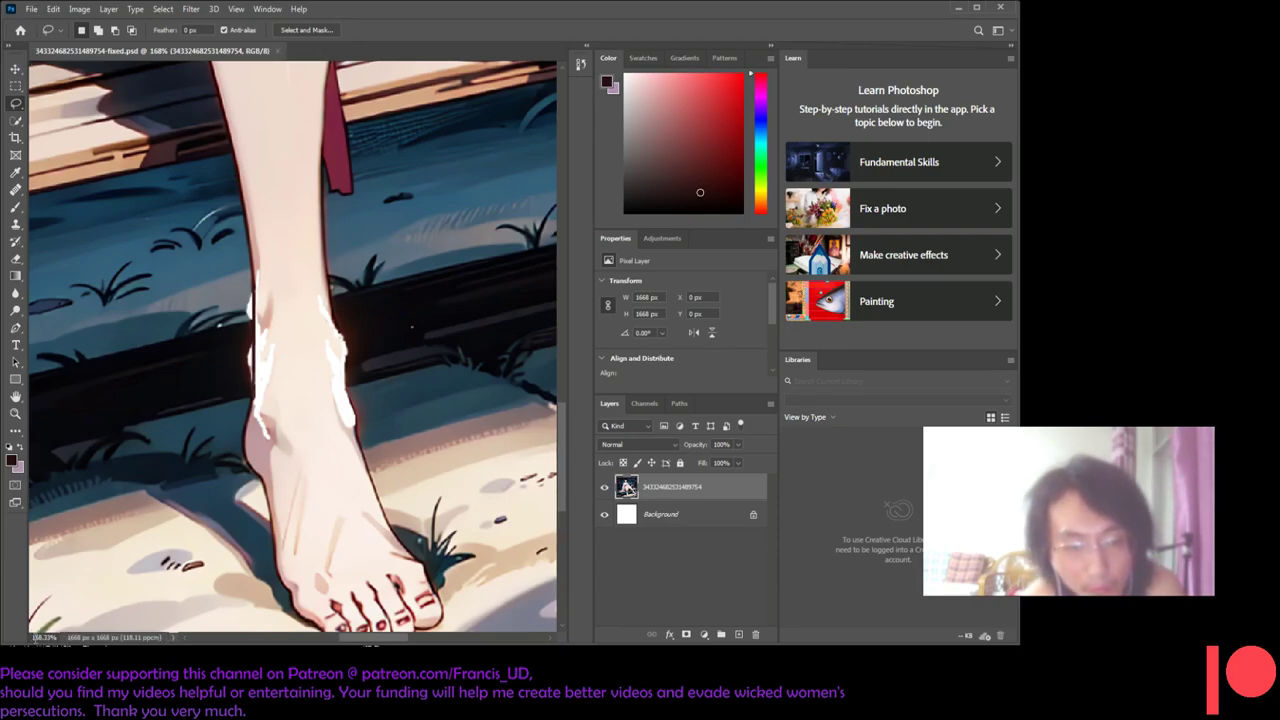
type("58.33")
scroll(255, 350, "up", 5)
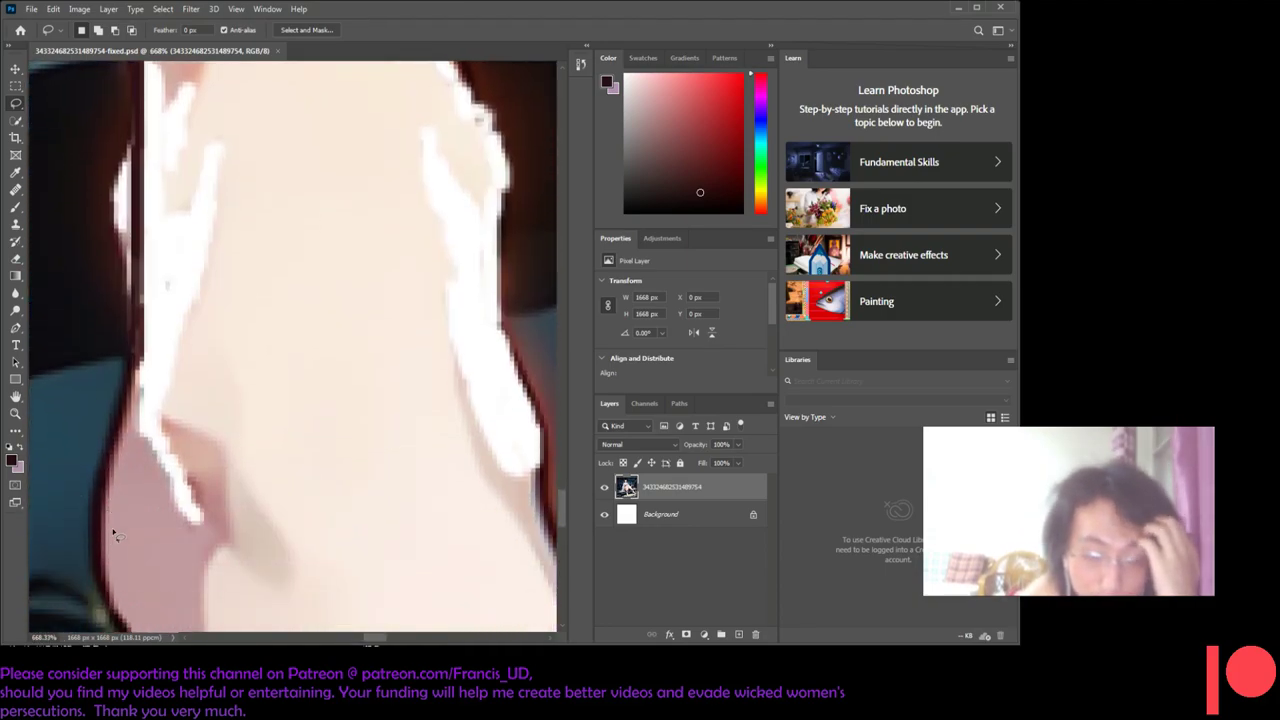
scroll(173, 528, "up", 2)
scroll(177, 528, "up", 2)
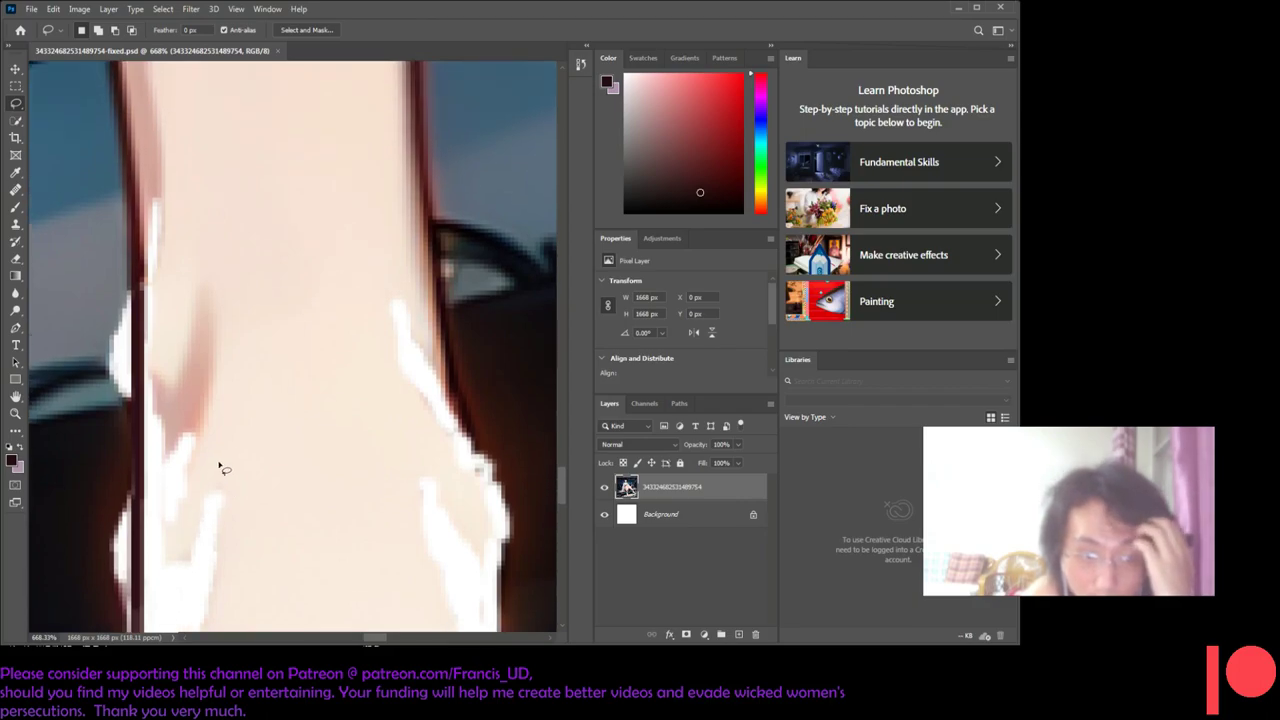
scroll(222, 468, "up", 1)
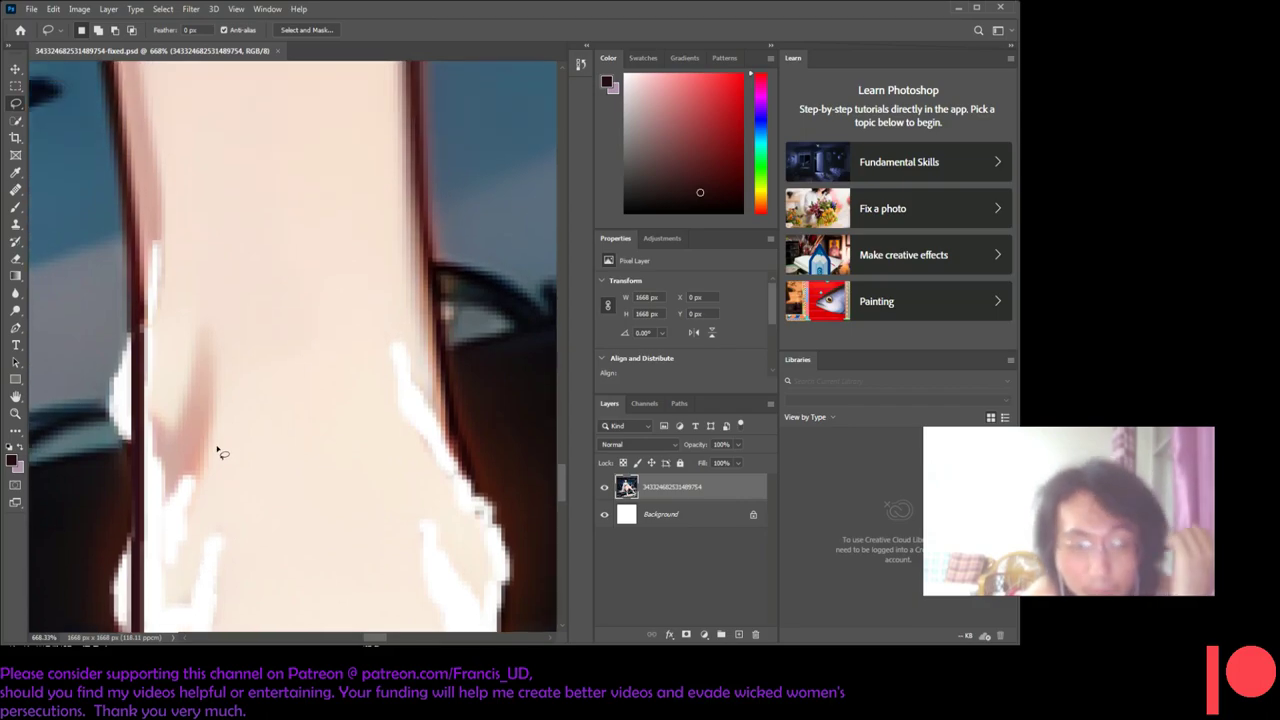
scroll(215, 445, "down", 1)
scroll(215, 445, "up", 2)
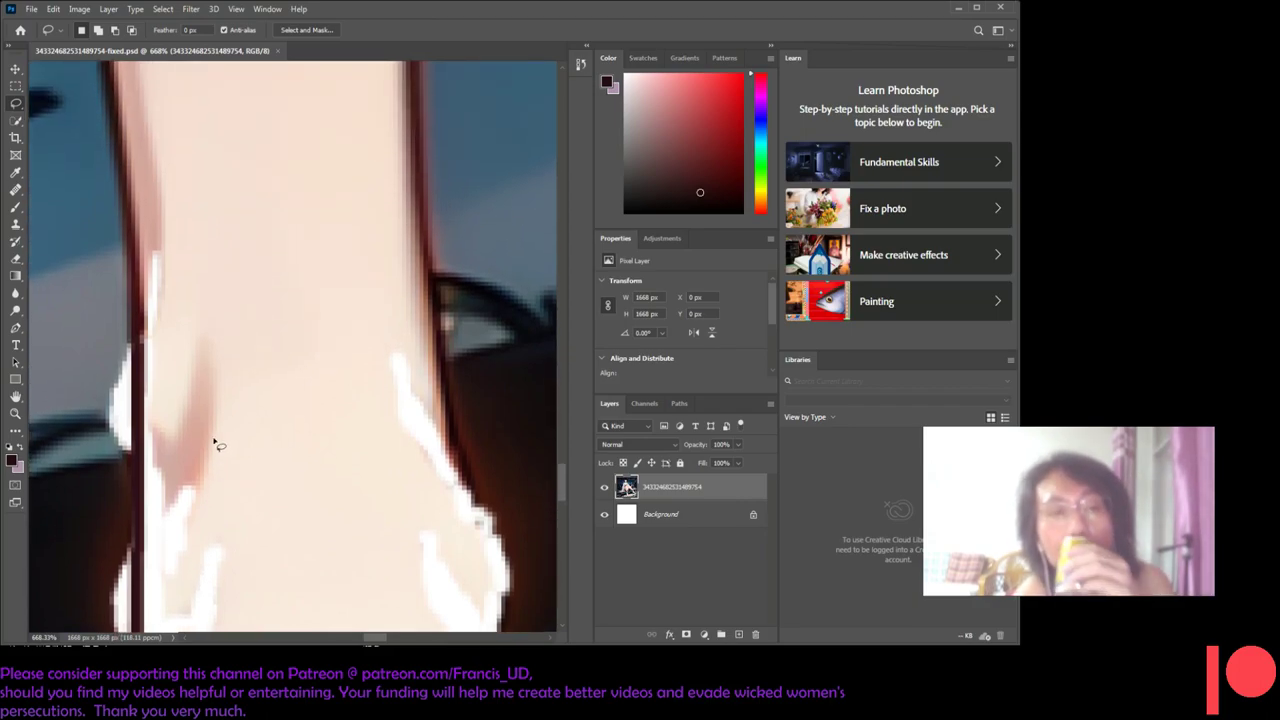
- Sample the light skin tone beside the left outline as the foreground colour
left_click(15, 172)
scroll(308, 294, "down", 1)
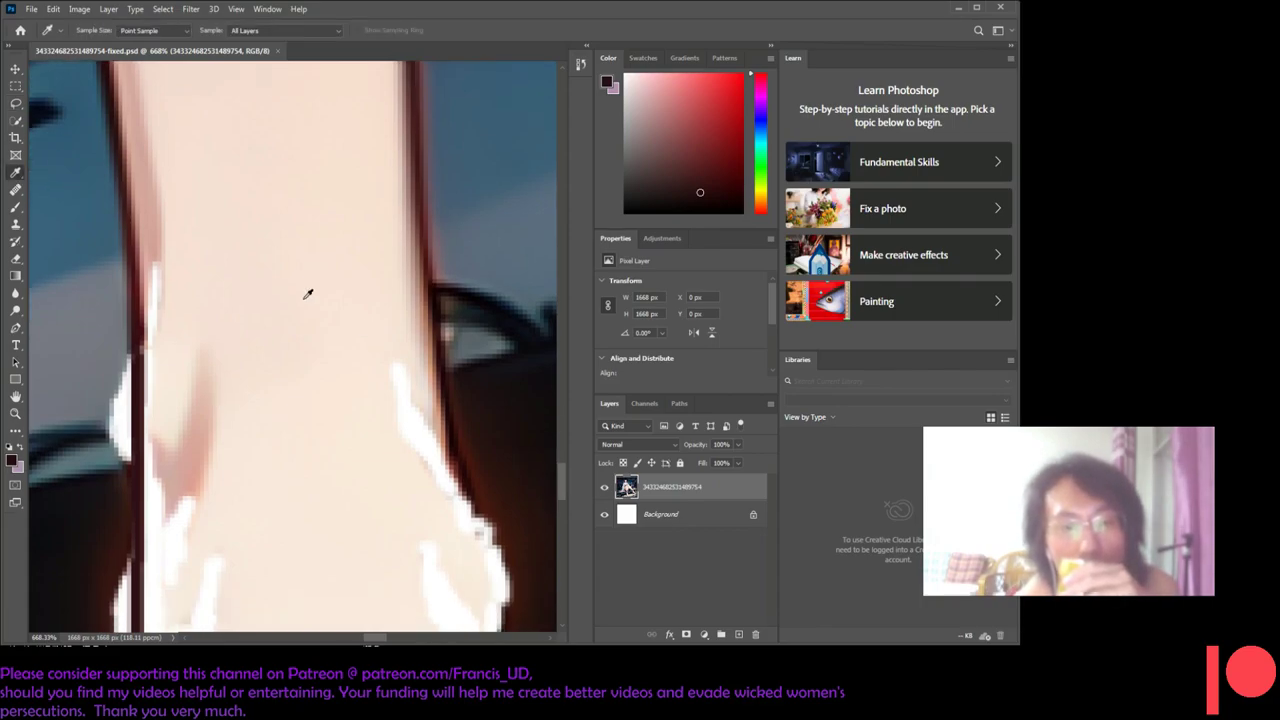
left_click(152, 245)
left_click(155, 240)
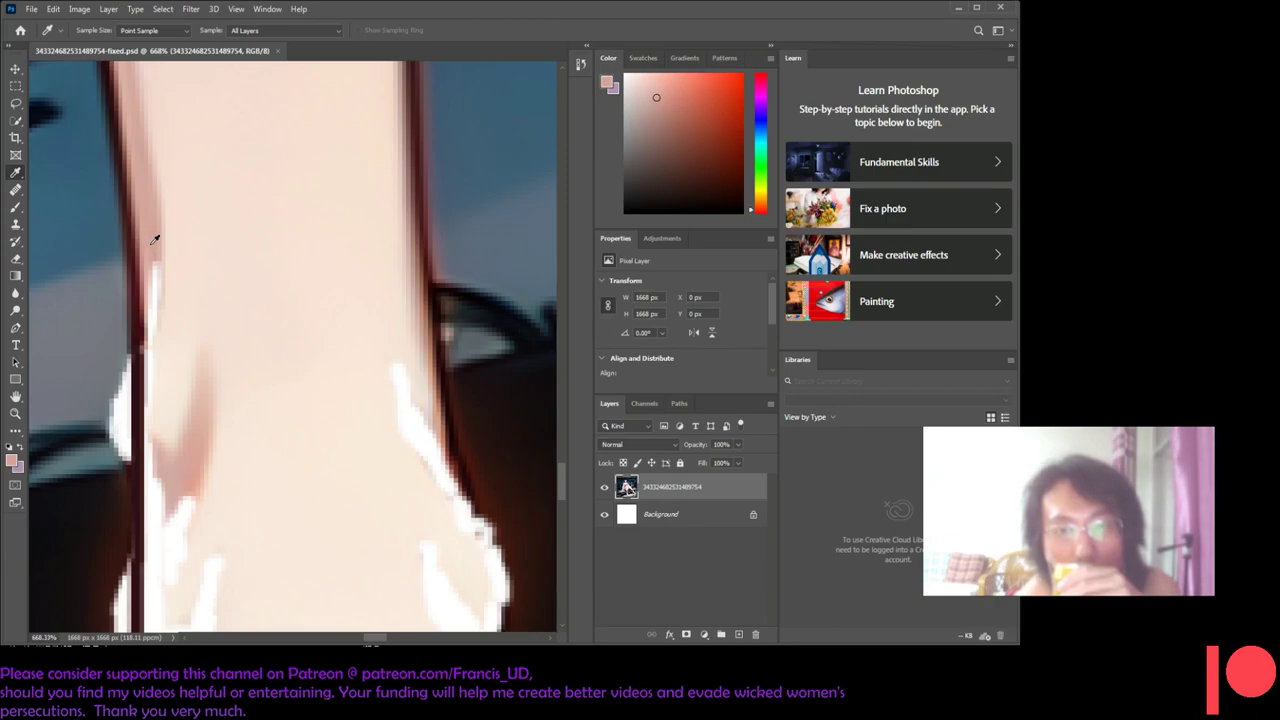
left_click(607, 83)
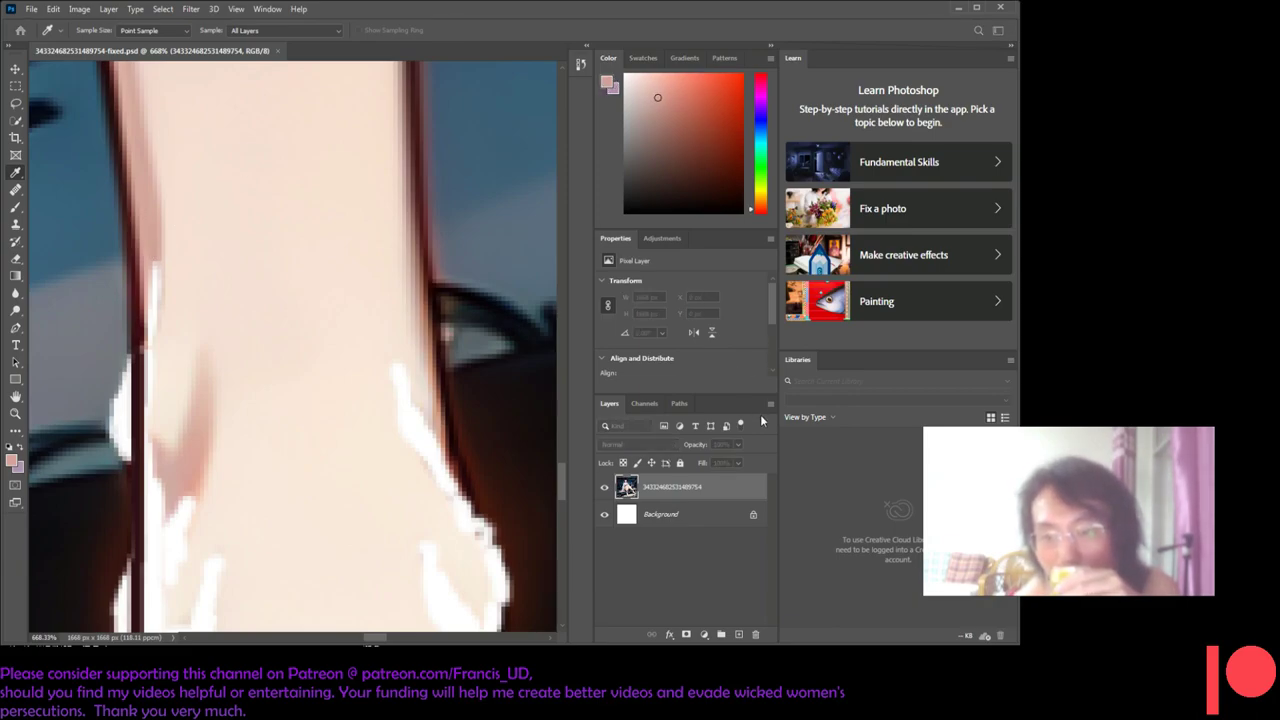
scroll(250, 300, "down", 2)
- Lasso two thin slivers along the left shin outline and fill them with skin tone
key("l")
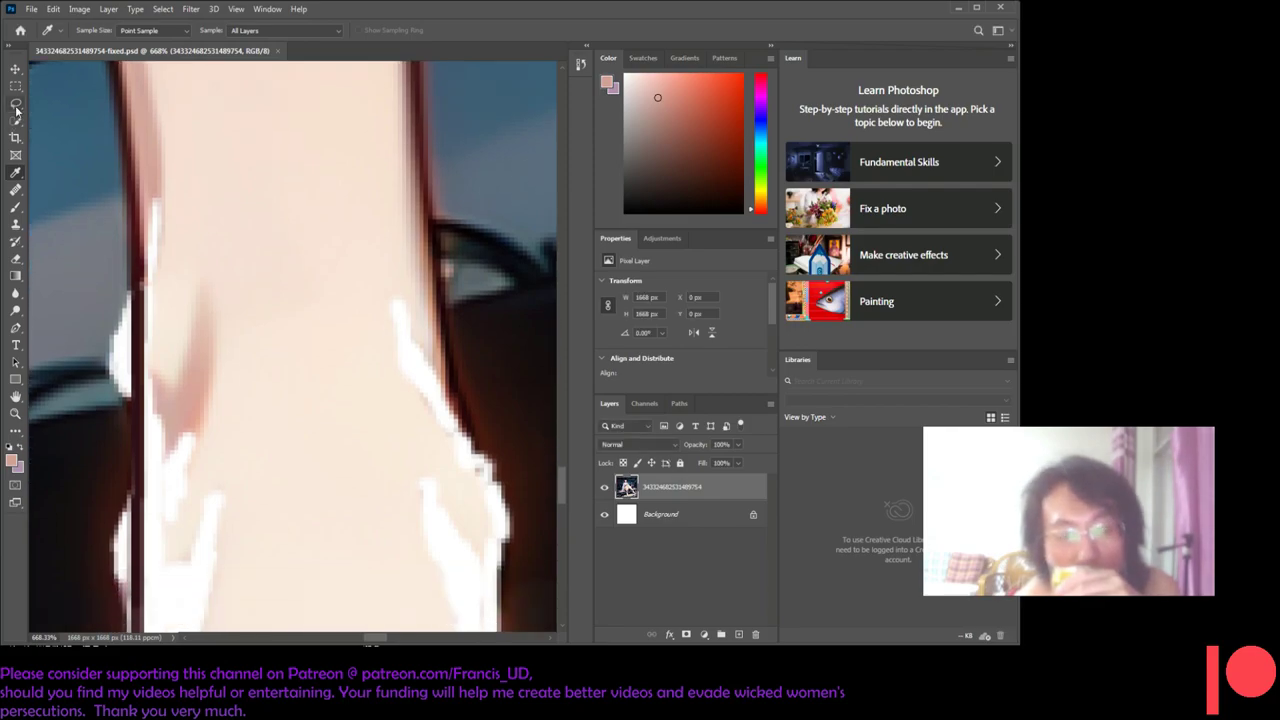
mouse_move(157, 205)
left_mouse_down()
mouse_move(154, 278)
mouse_move(156, 196)
left_mouse_up()
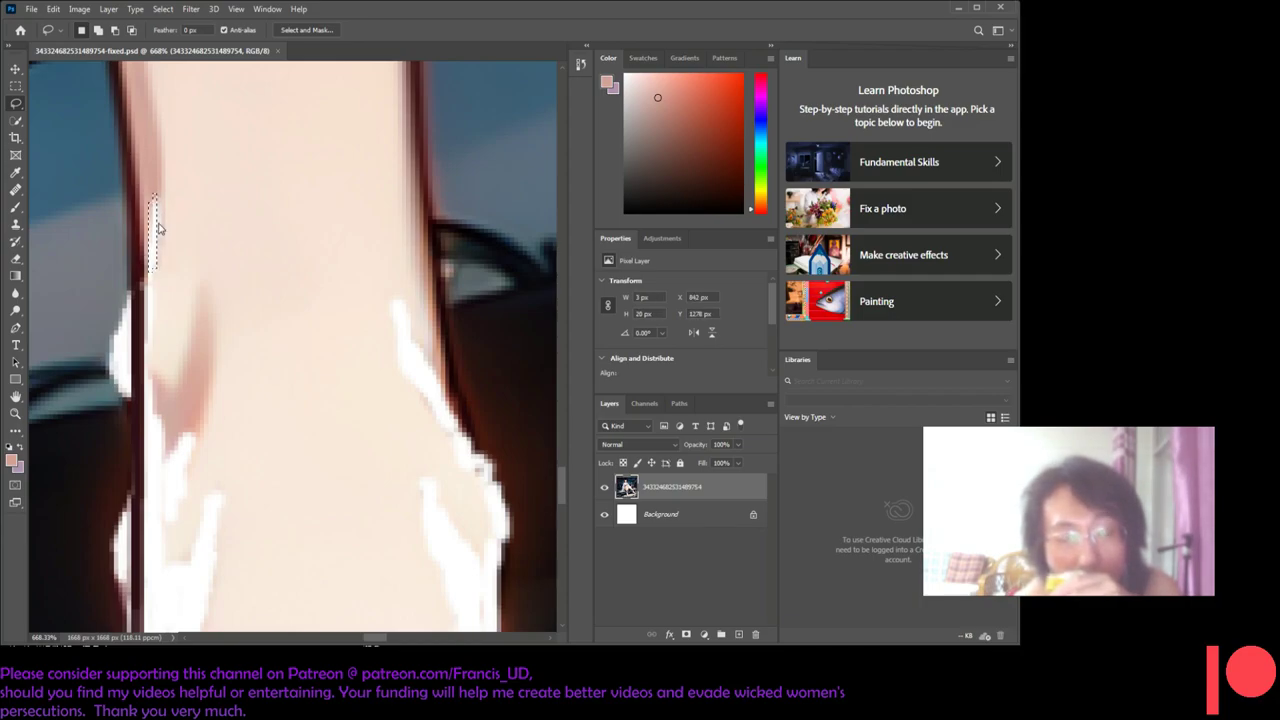
key("i")
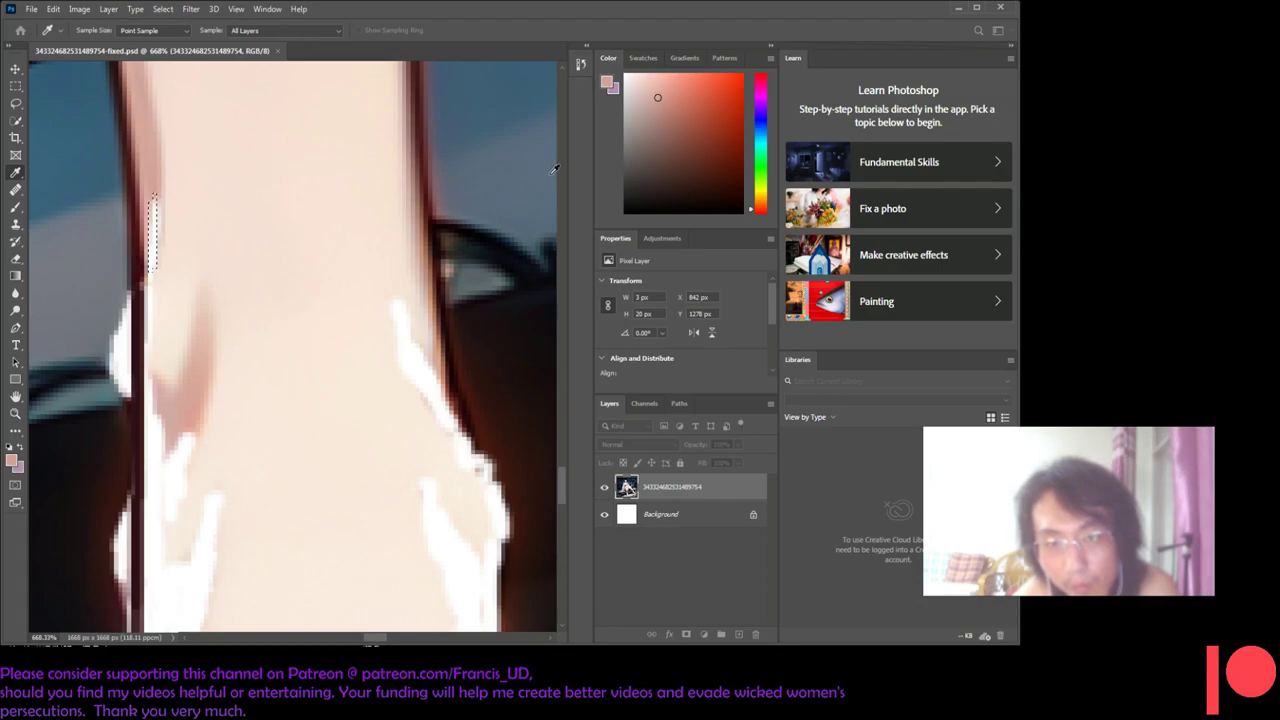
key("l")
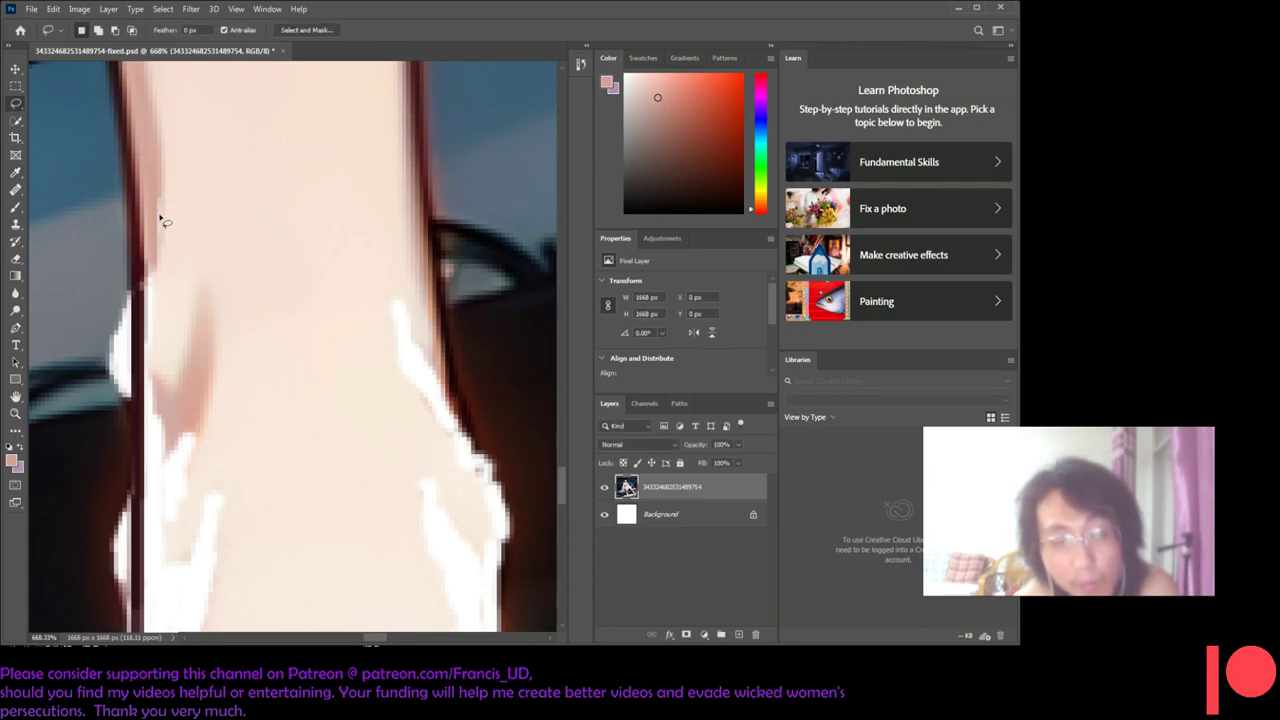
left_click(160, 198)
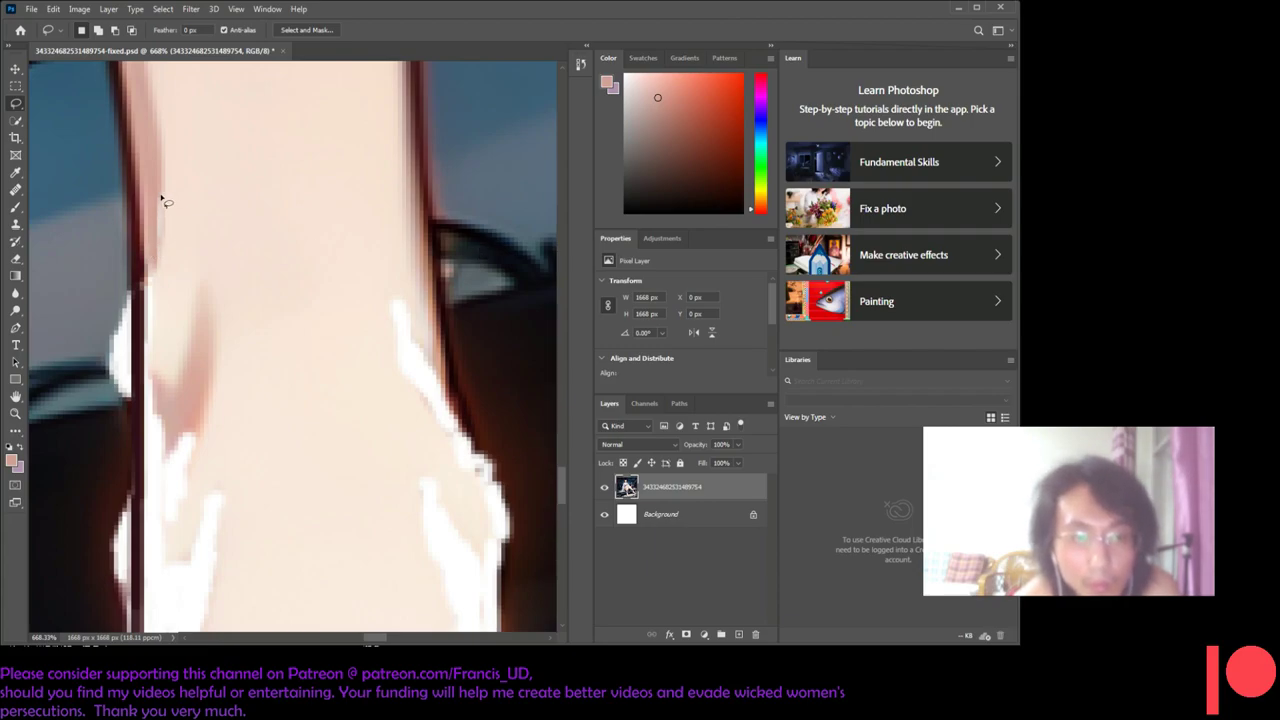
mouse_move(160, 241)
left_mouse_down()
mouse_move(160, 257)
mouse_move(161, 196)
left_mouse_up()
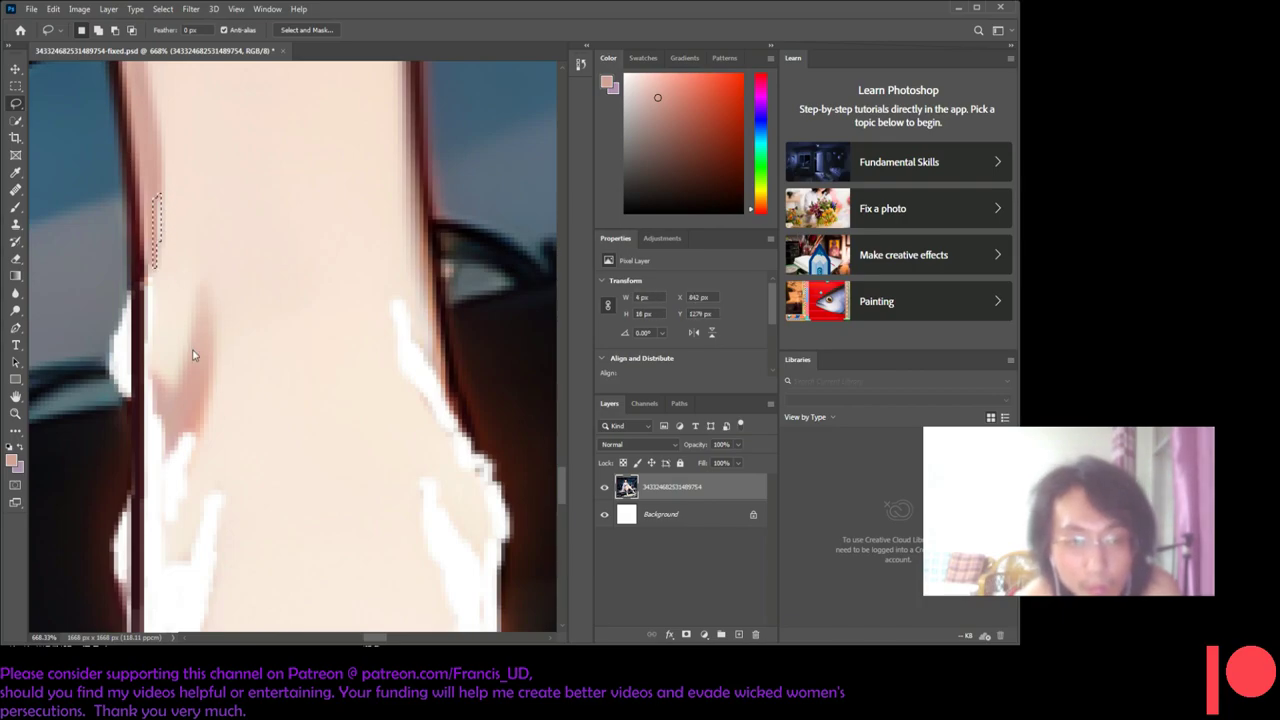
key("i")
key("l")
key("ctrl+d")
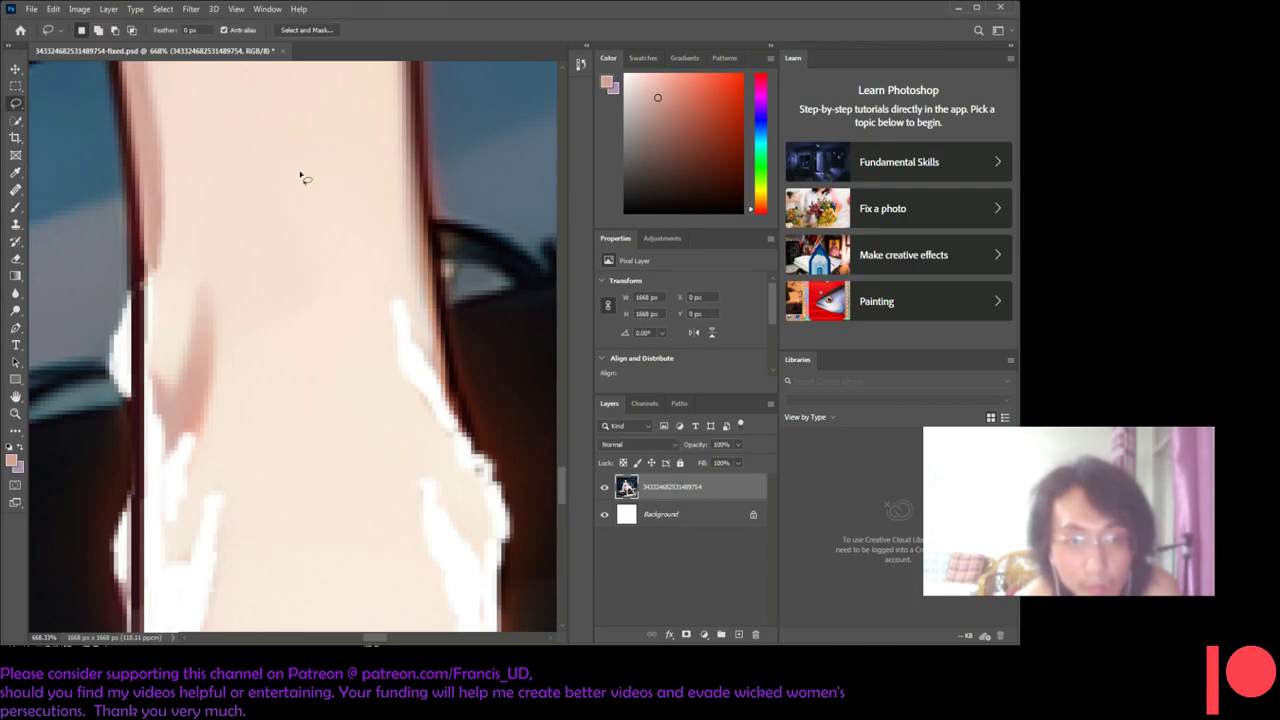
scroll(268, 262, "down", 1)
scroll(268, 262, "down", 1)
scroll(268, 262, "down", 1)
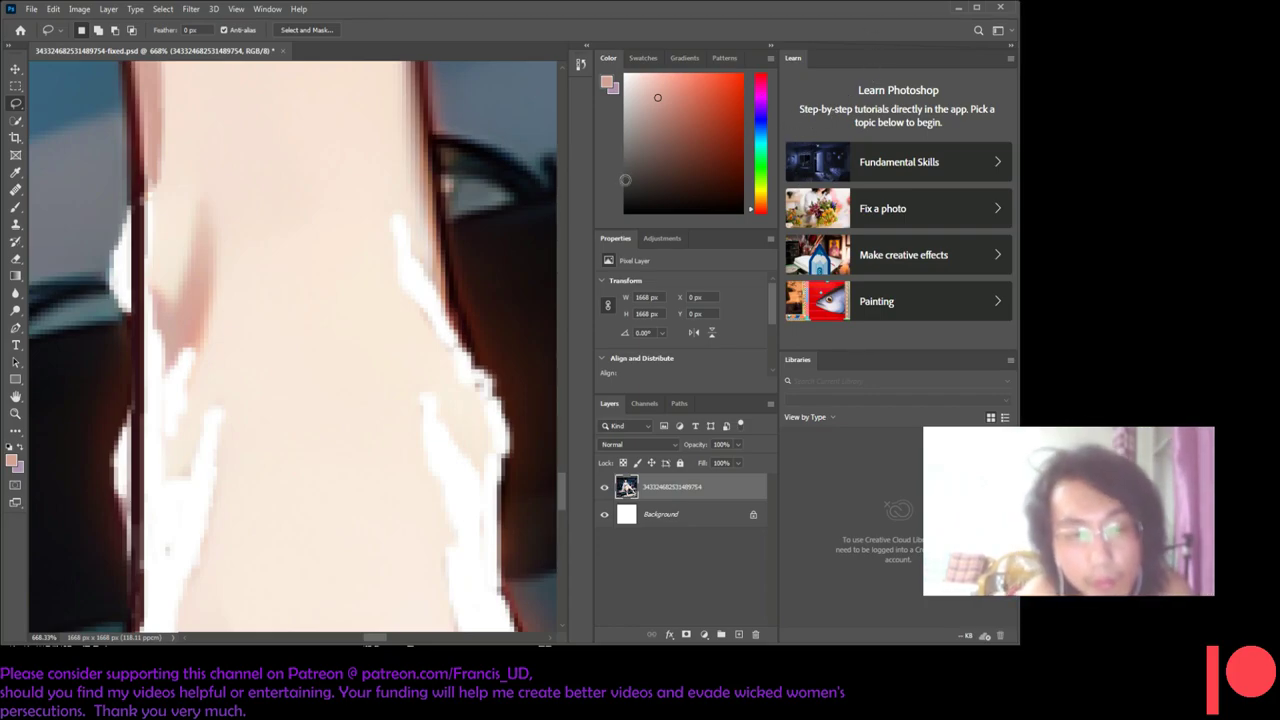
- Sample a light skin tone from near the left shin outline
scroll(251, 263, "down", 2)
scroll(251, 263, "down", 2)
scroll(251, 263, "up", 5)
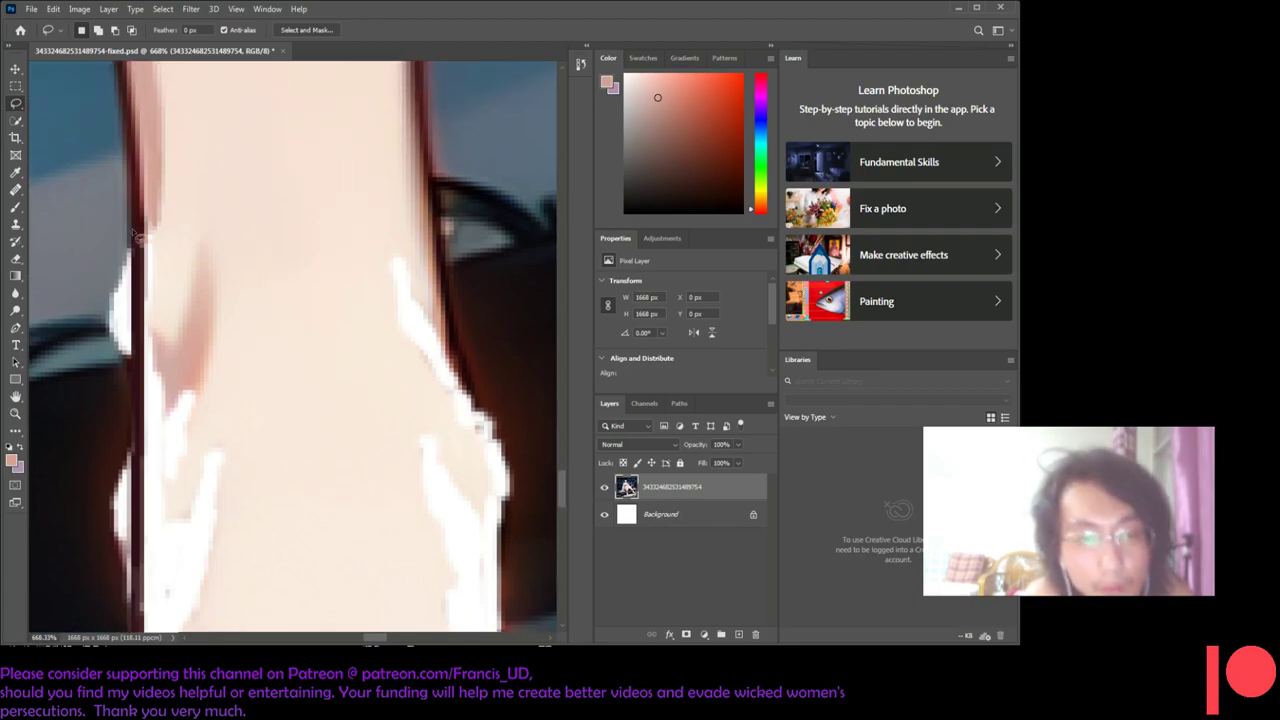
left_click(15, 172)
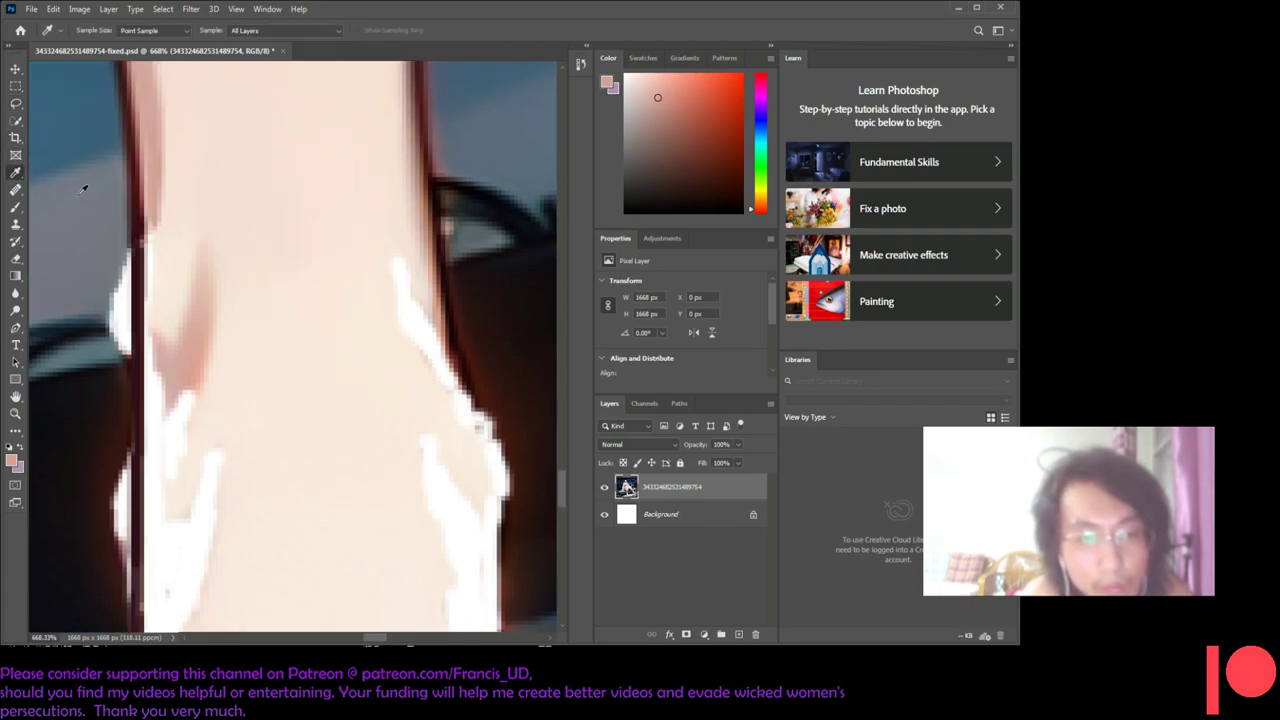
left_click(157, 259)
left_click(151, 298)
left_click(167, 295)
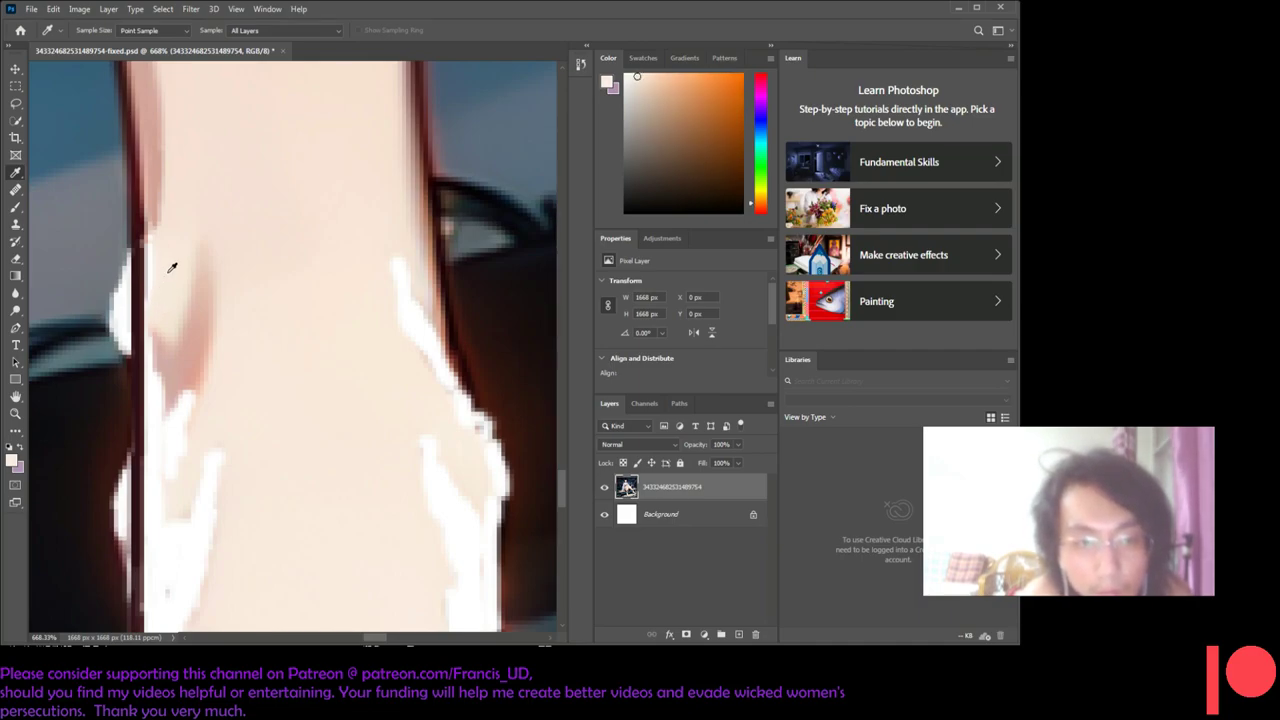
left_click(166, 301)
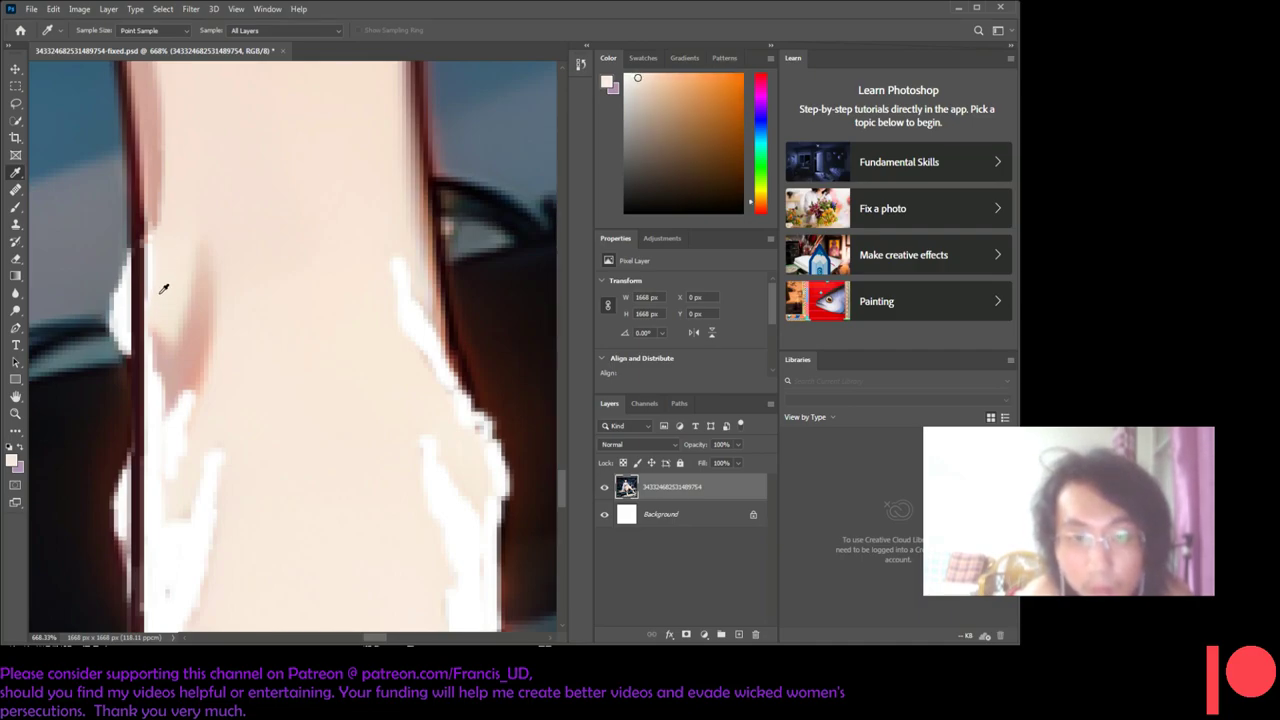
left_click(167, 266)
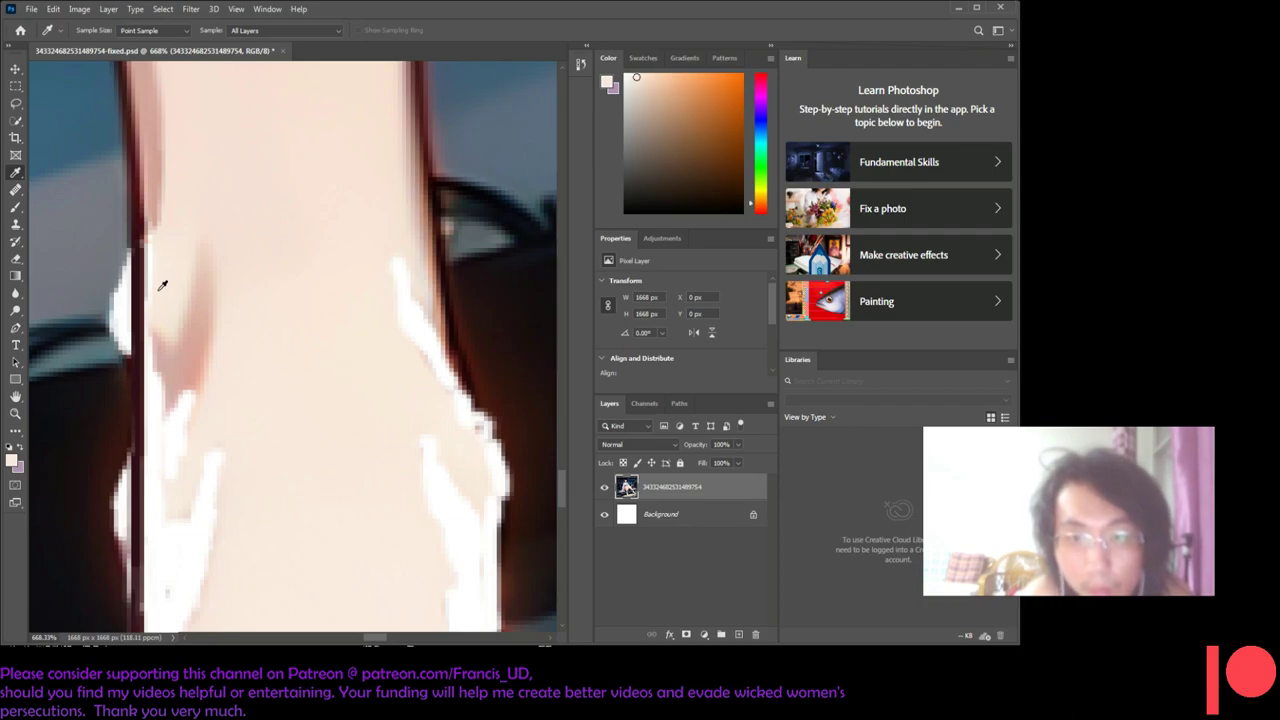
left_click(166, 266)
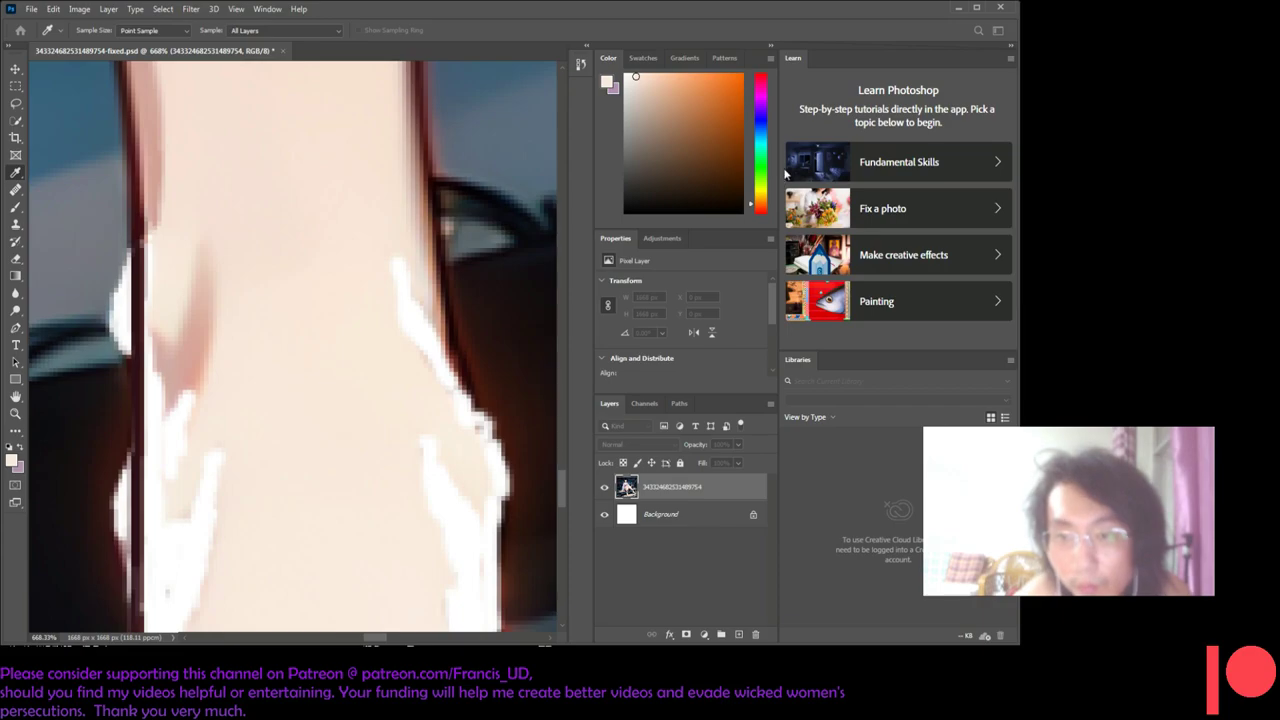
- Lasso a thin strip down the left shin edge, deselect it, and zoom out to 168.33%
key("l")
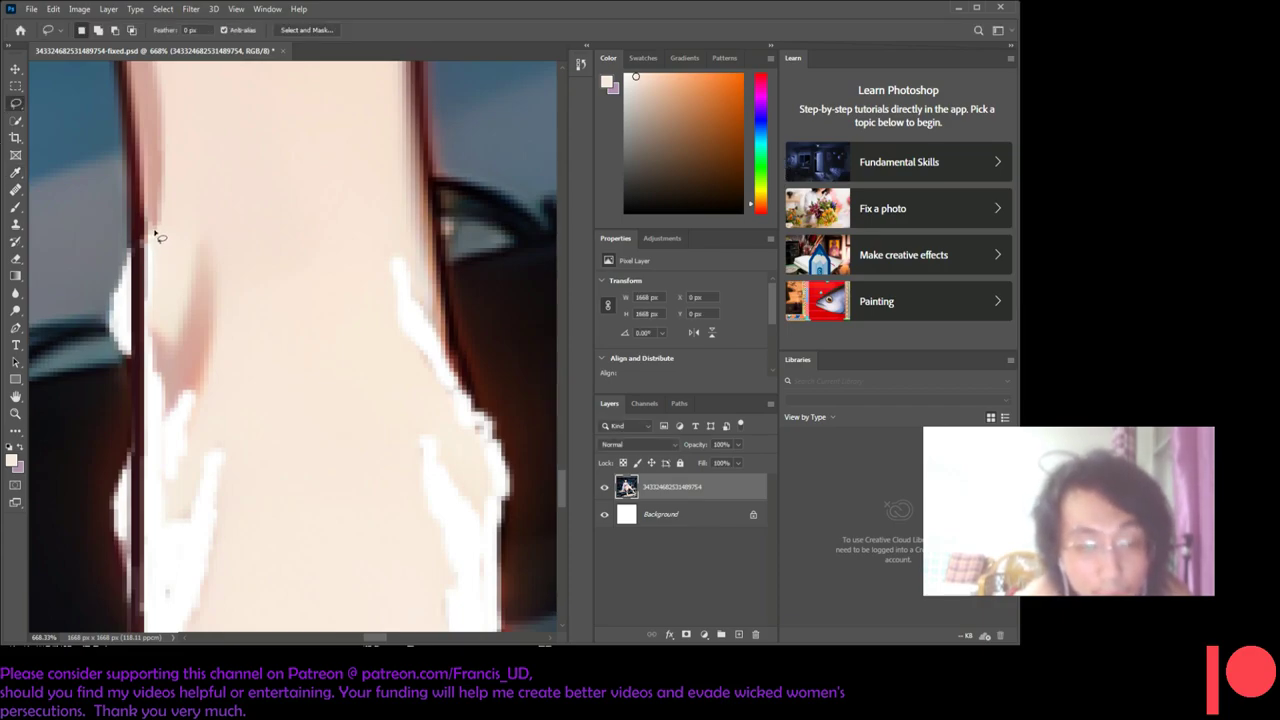
left_click_drag(153, 317, 150, 232)
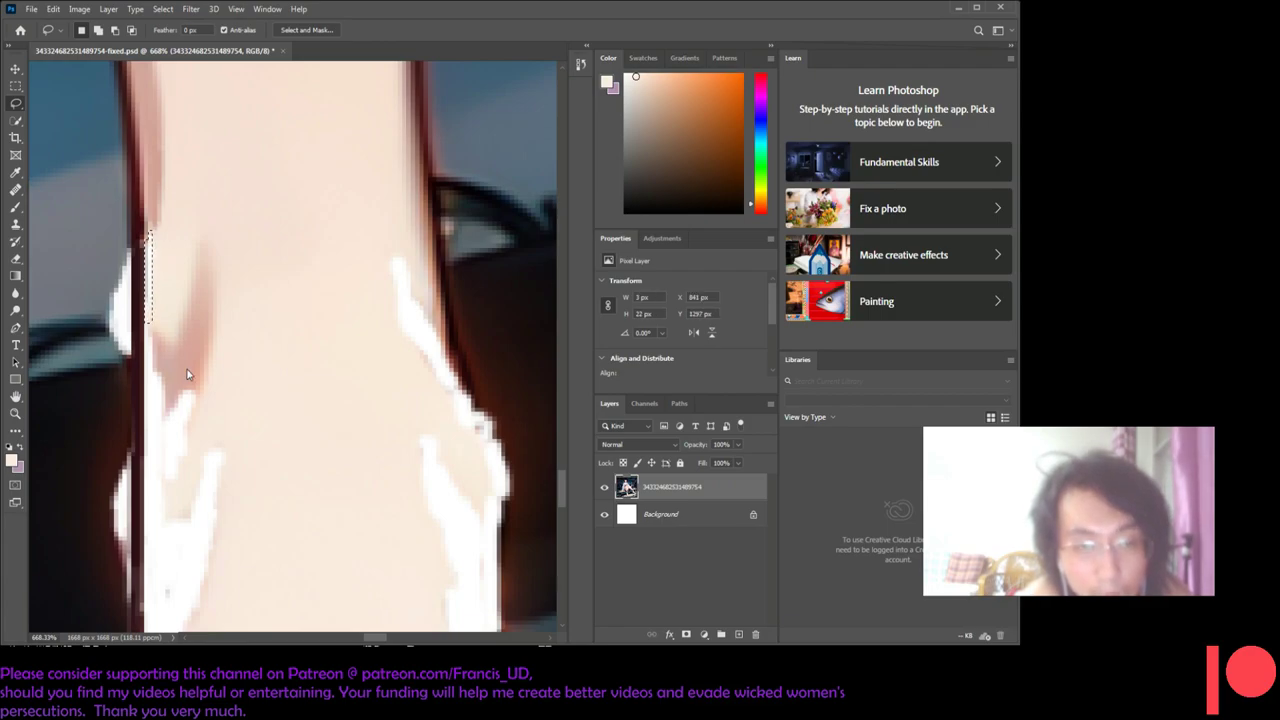
key("i")
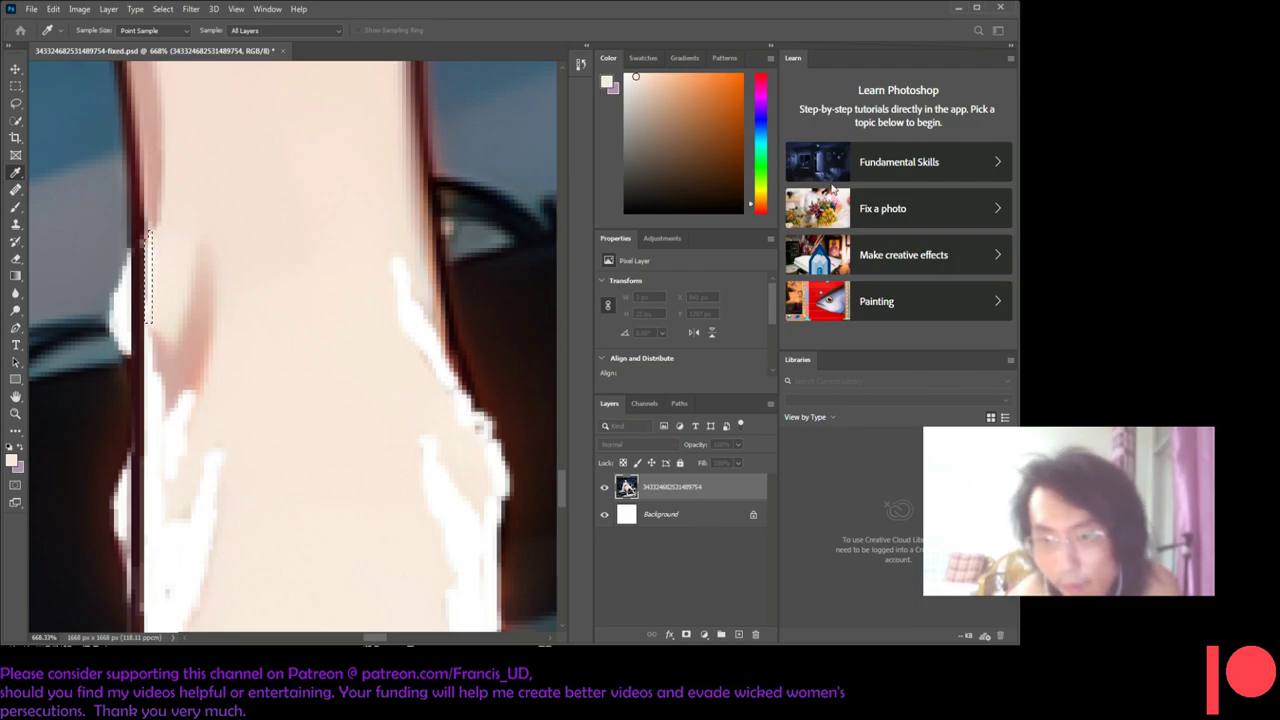
key("l")
key("ctrl+d")
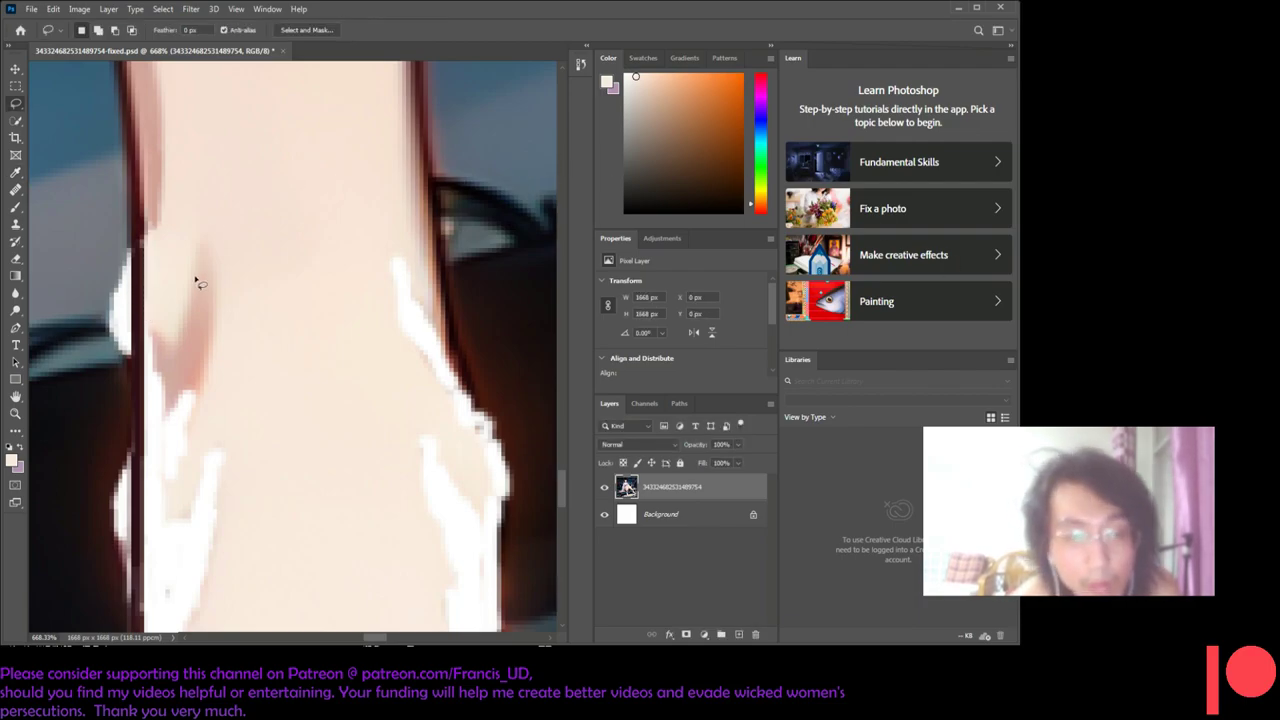
scroll(197, 282, "down", 1)
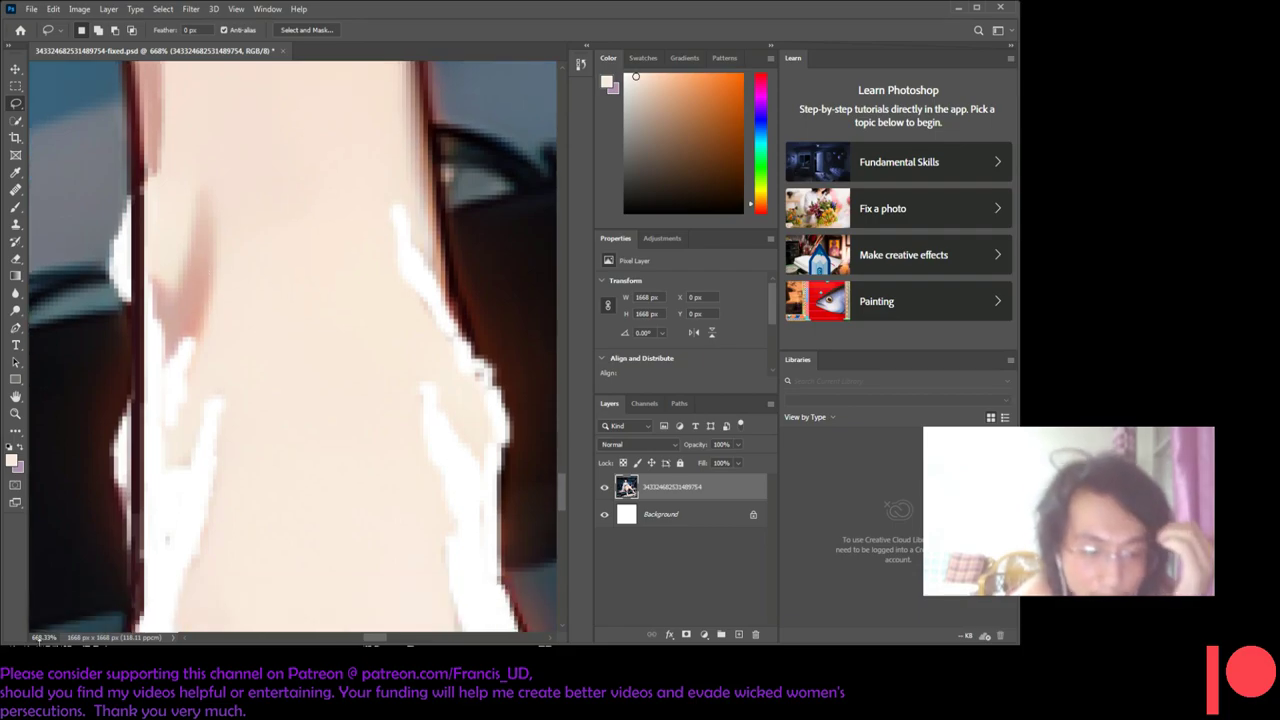
left_click(36, 638)
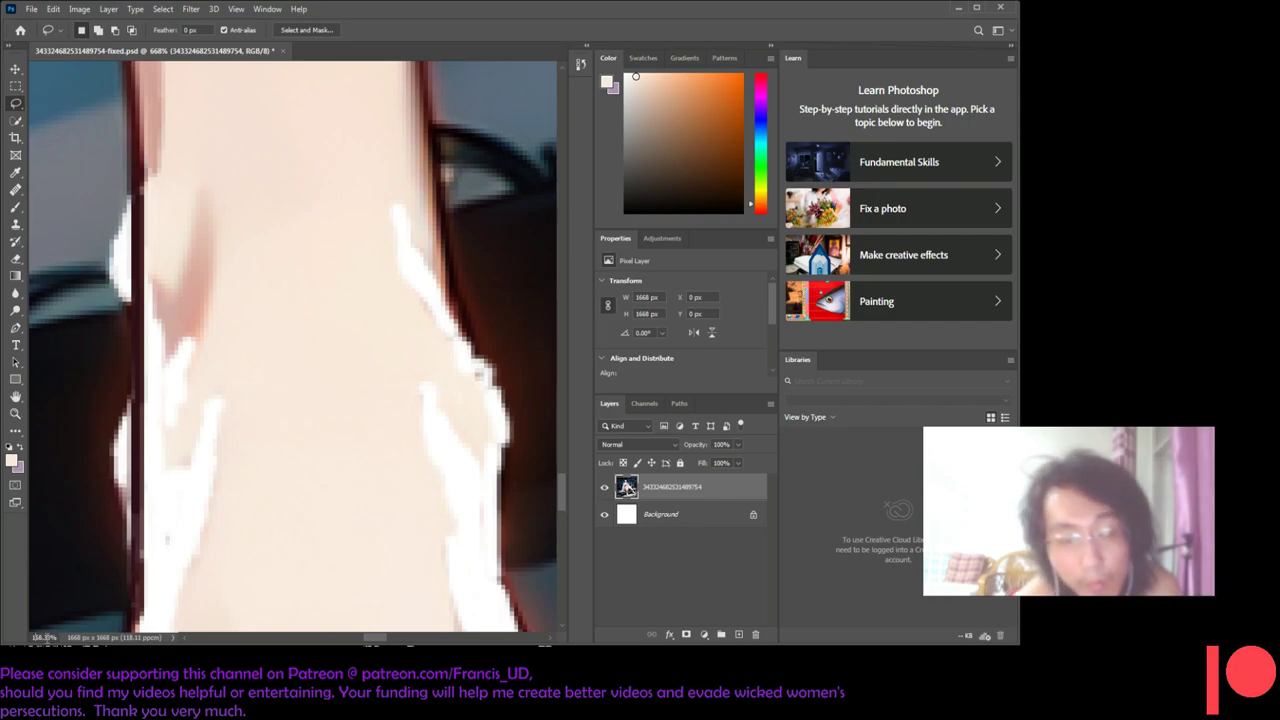
key("Return")
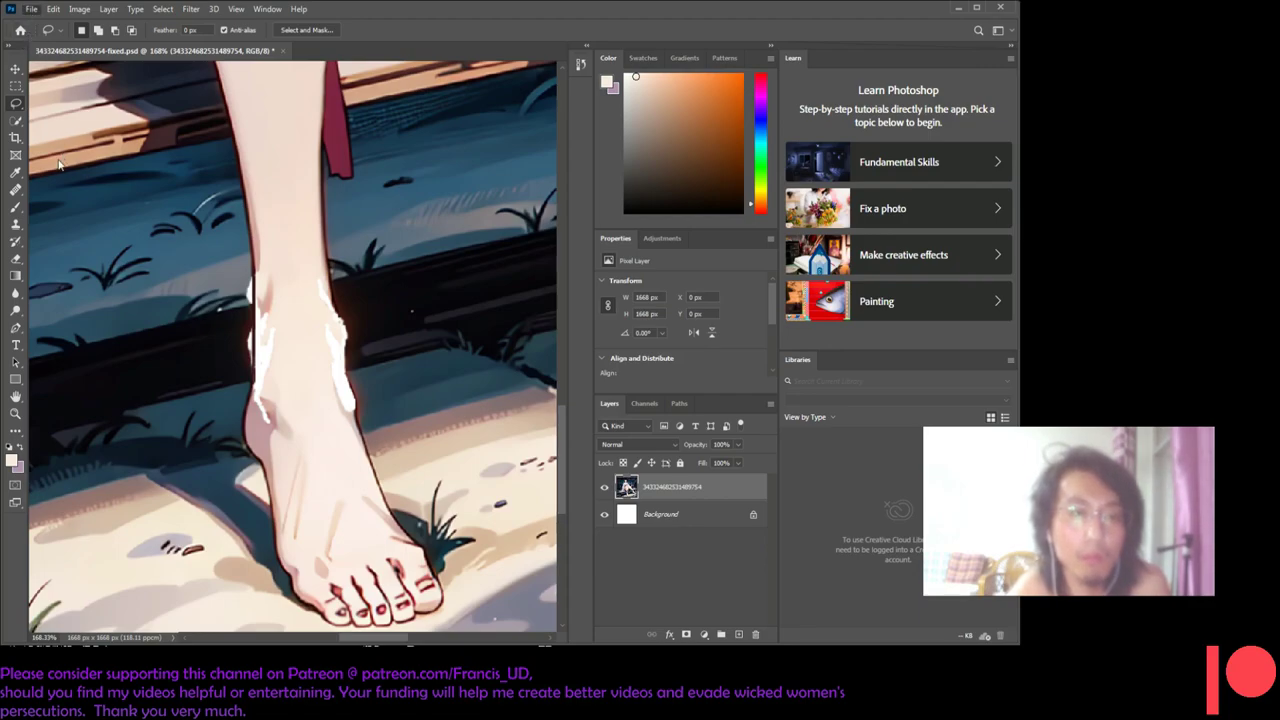
- Save the PSD and pan to bring the shin's left edge into view
key("ctrl+s")
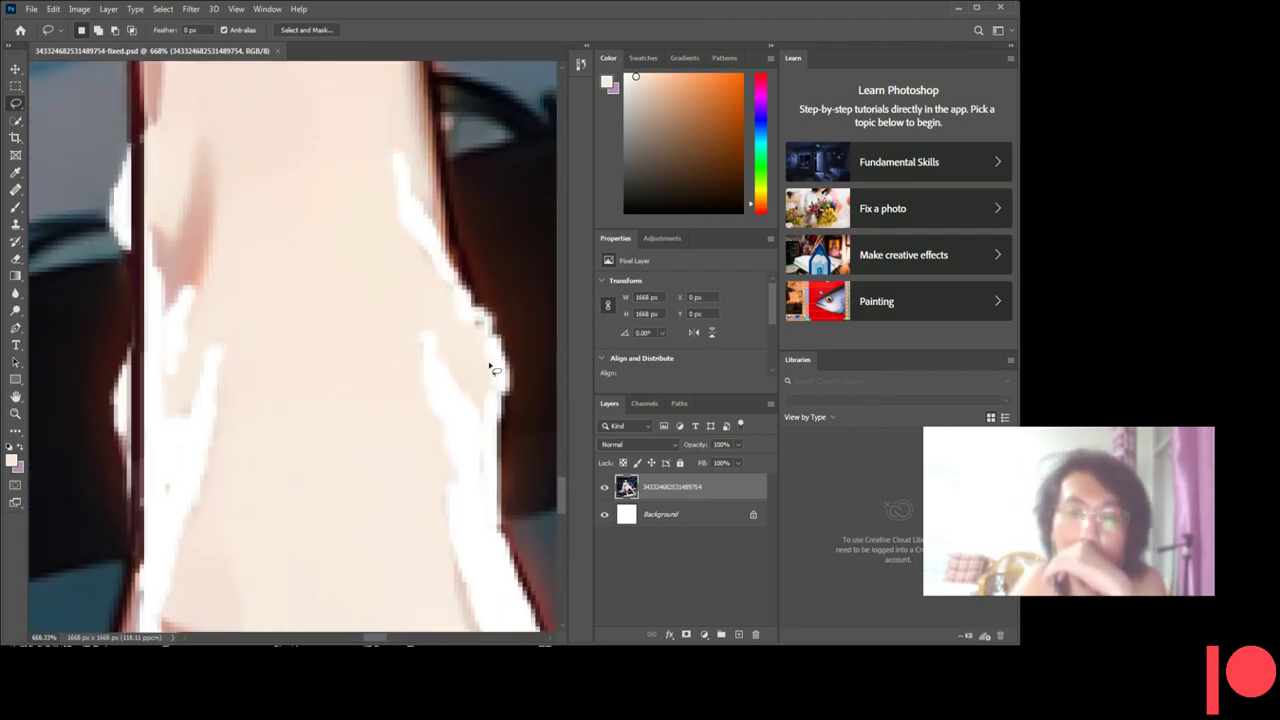
left_click_drag(457, 243, 453, 364)
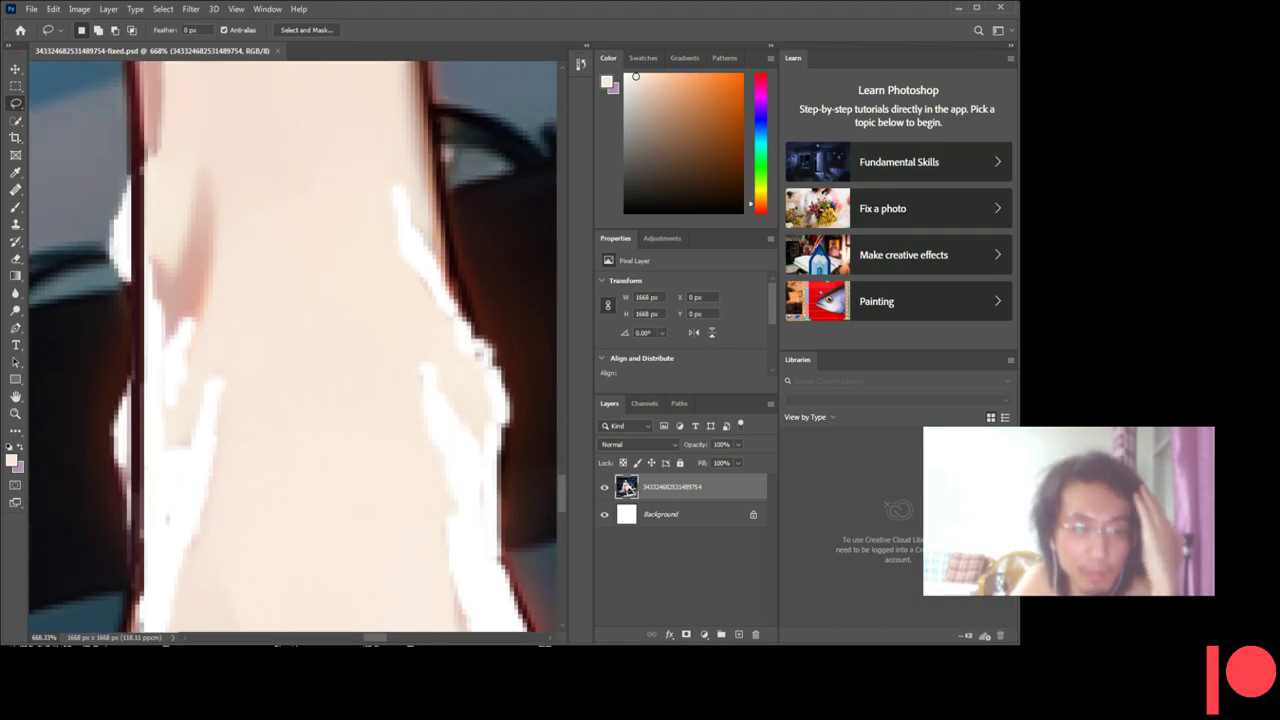
- Erase a small patch on the shin's left edge with the Eraser
left_click(15, 260)
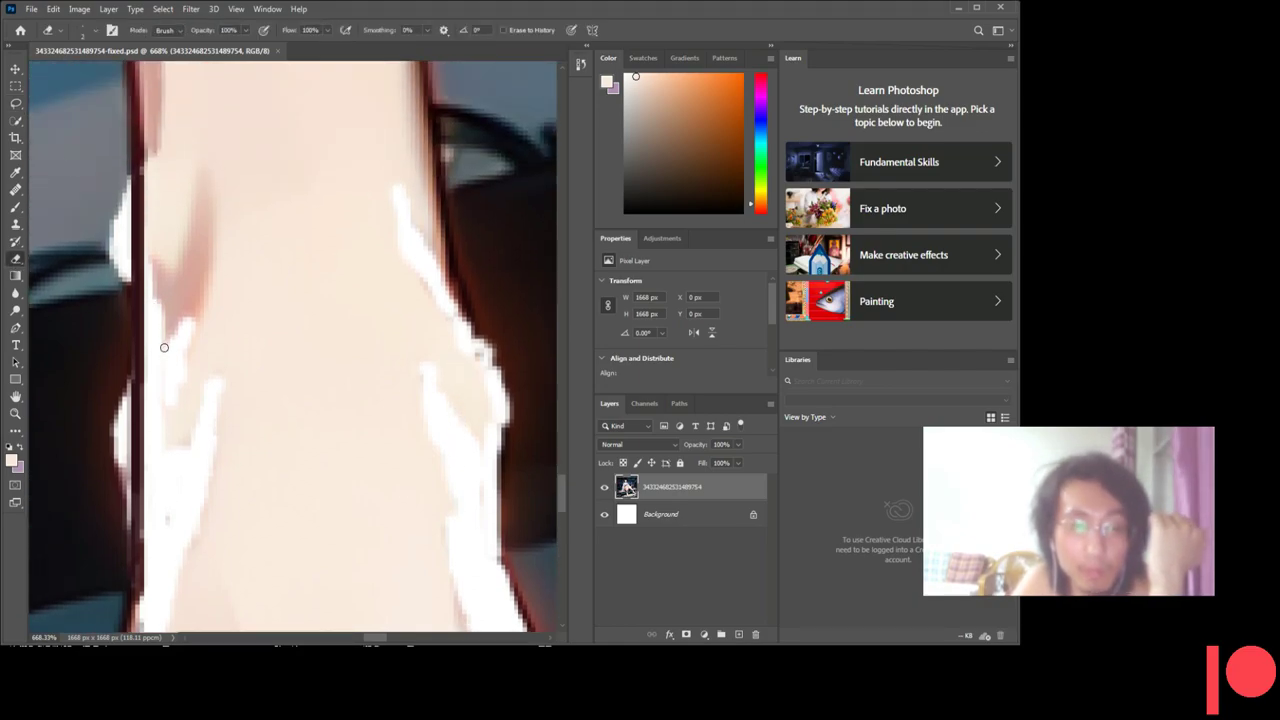
scroll(164, 343, "up", 2)
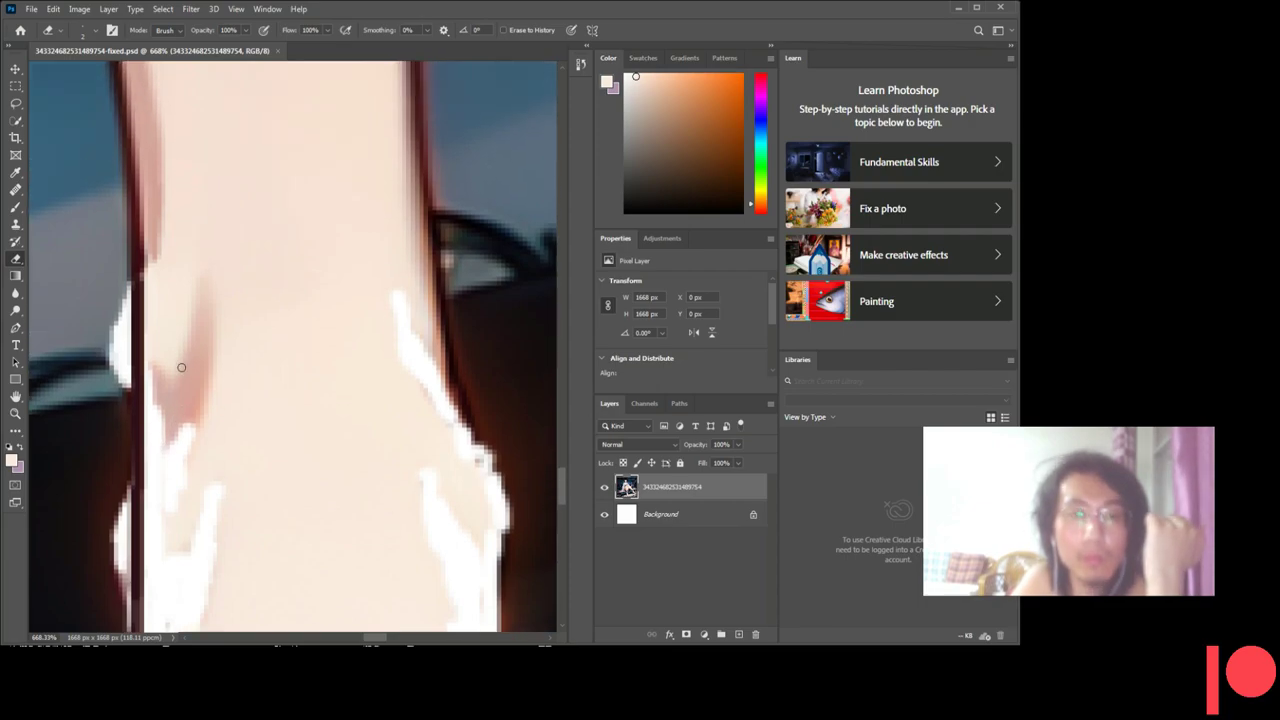
mouse_move(160, 370)
left_mouse_down()
mouse_move(156, 319)
mouse_move(155, 344)
left_mouse_up()
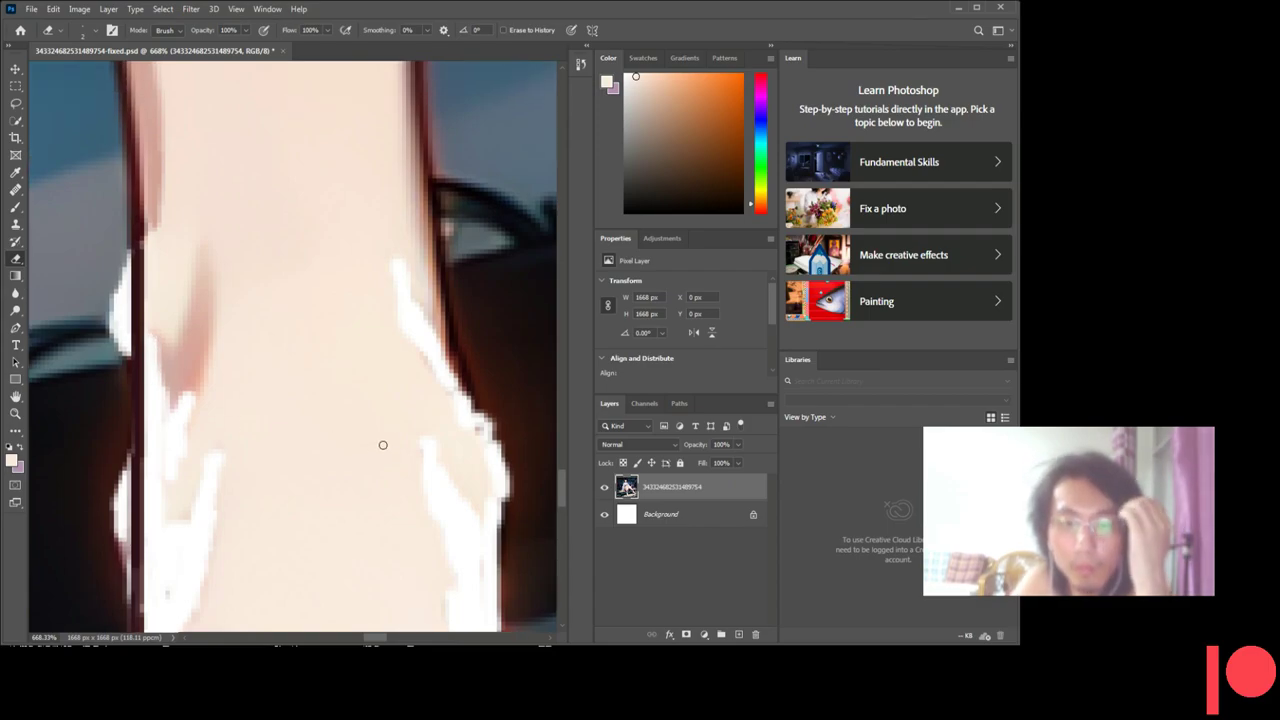
scroll(390, 435, "down", 2)
- Zoom out to 168.33% to view the whole foot
scroll(531, 280, "right", 5)
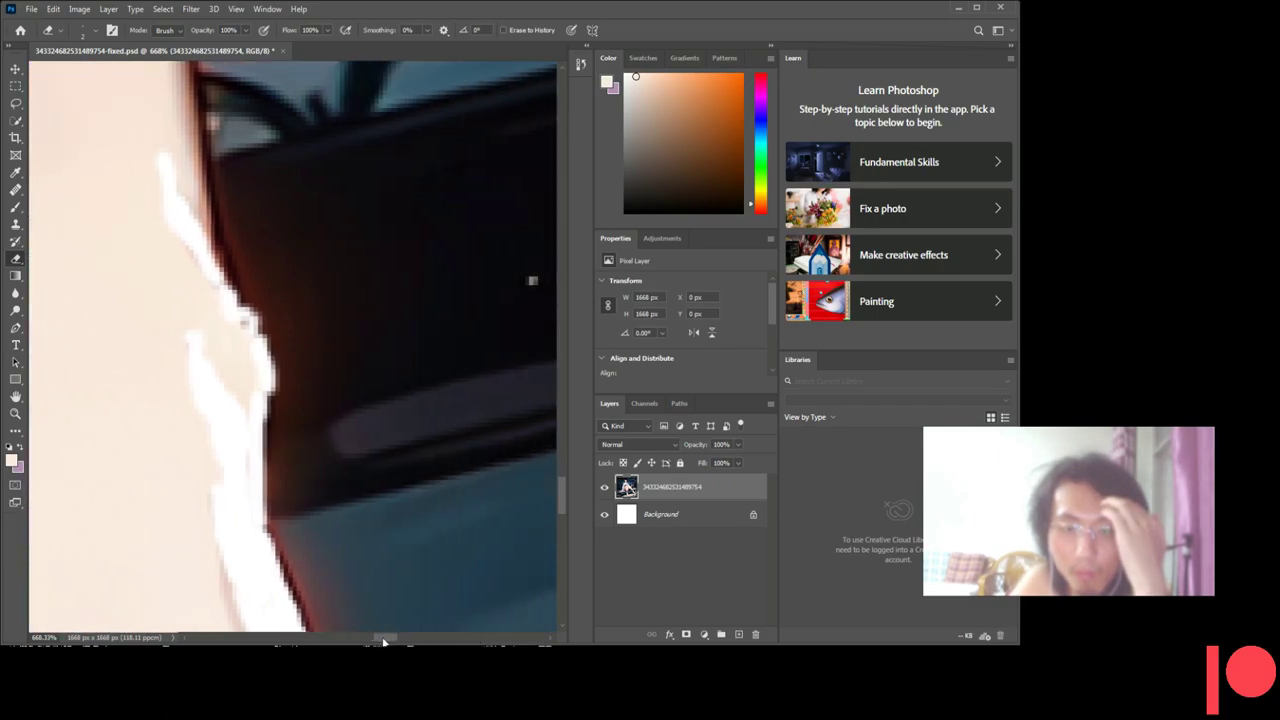
scroll(531, 280, "down", 3)
scroll(531, 223, "down", 2)
scroll(531, 174, "down", 3)
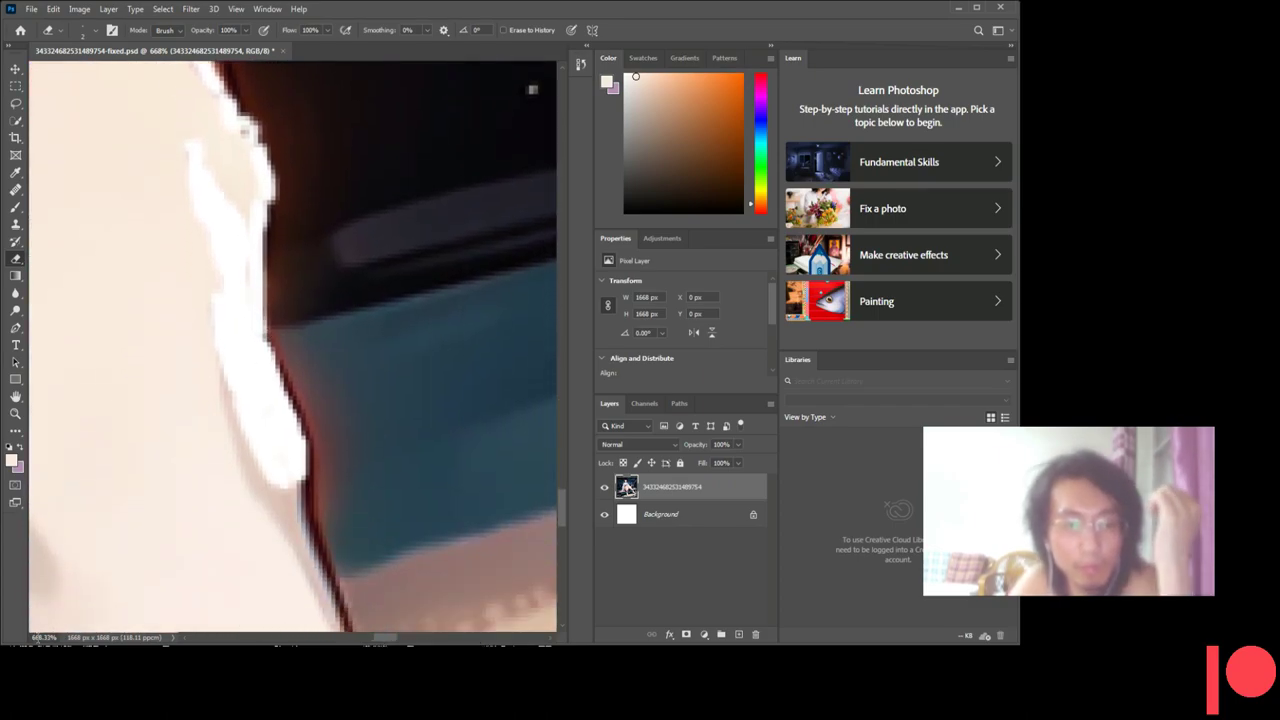
type("168.33")
key("Return")
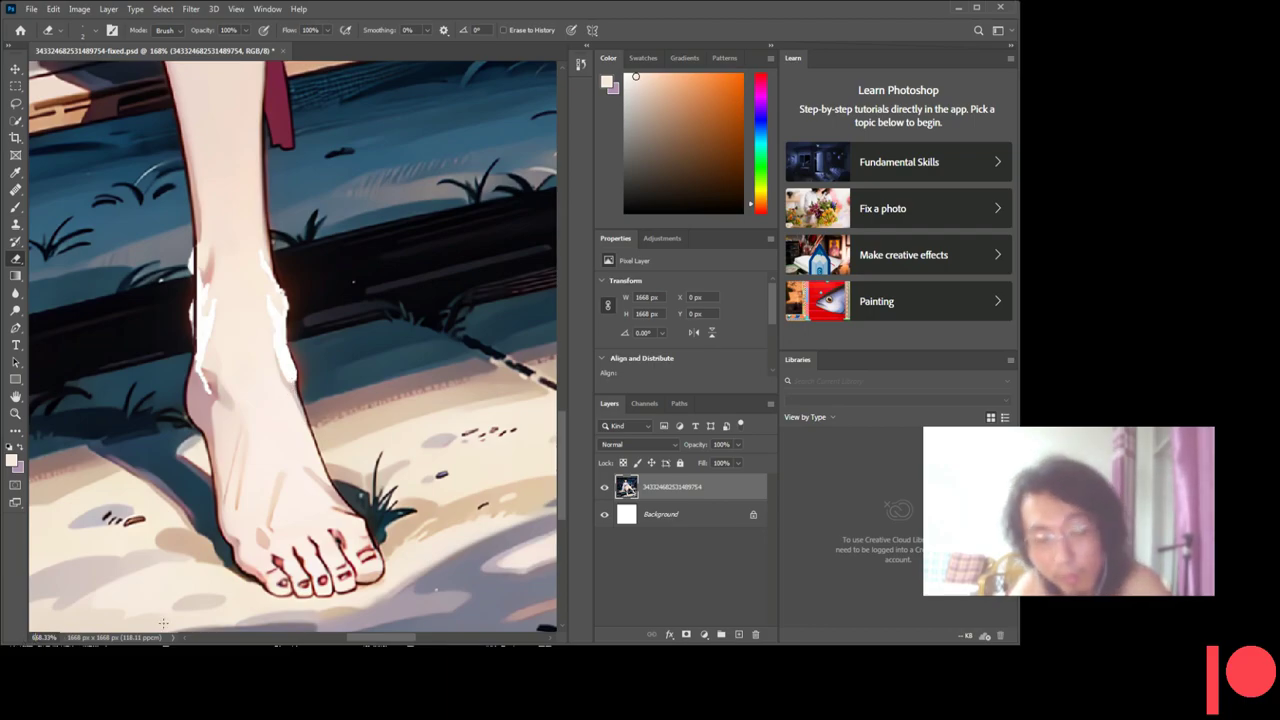
- Save the illustration and erase a small spot on the right shin edge
scroll(321, 534, "up", 5)
scroll(300, 510, "up", 2)
scroll(269, 480, "up", 1)
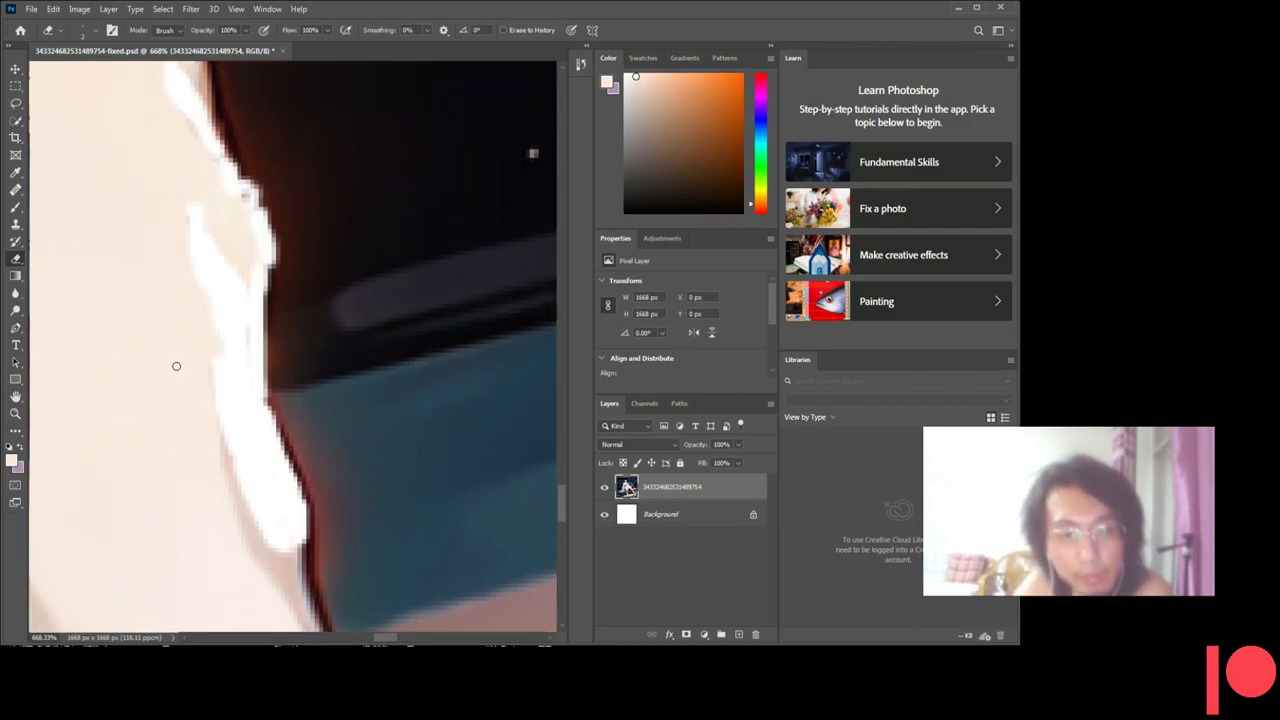
key("ctrl+s")
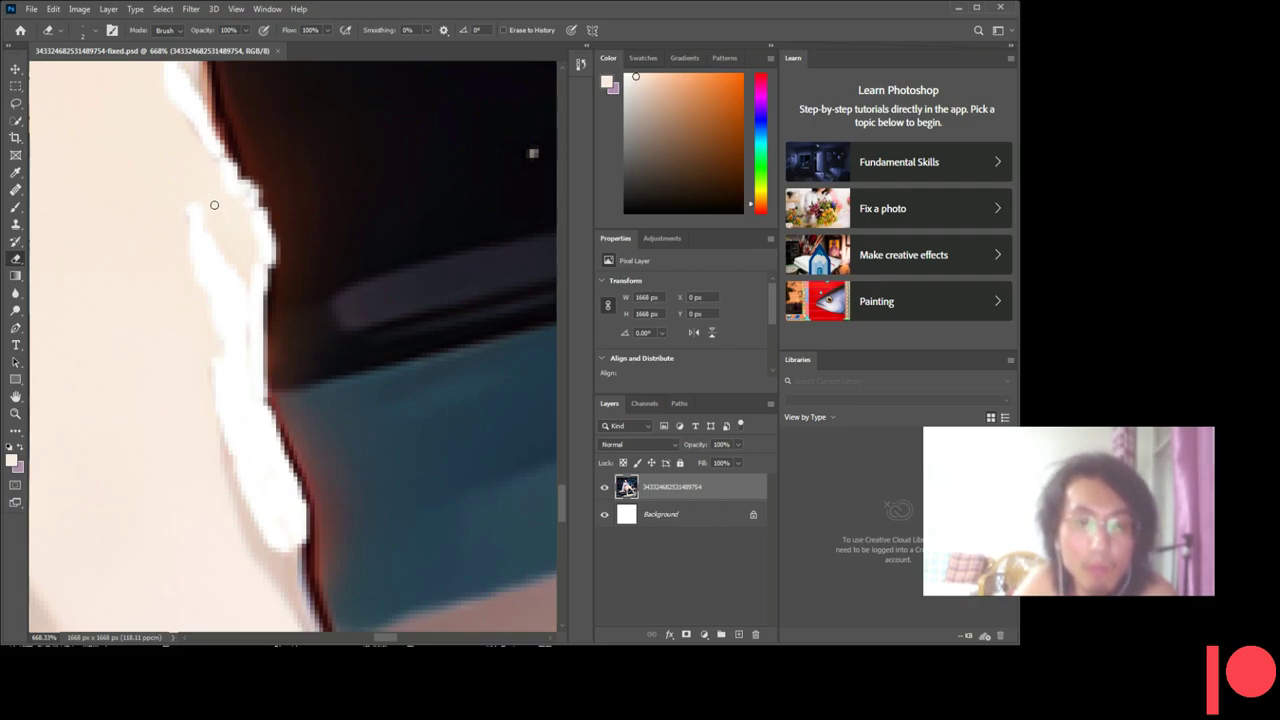
left_click(194, 128)
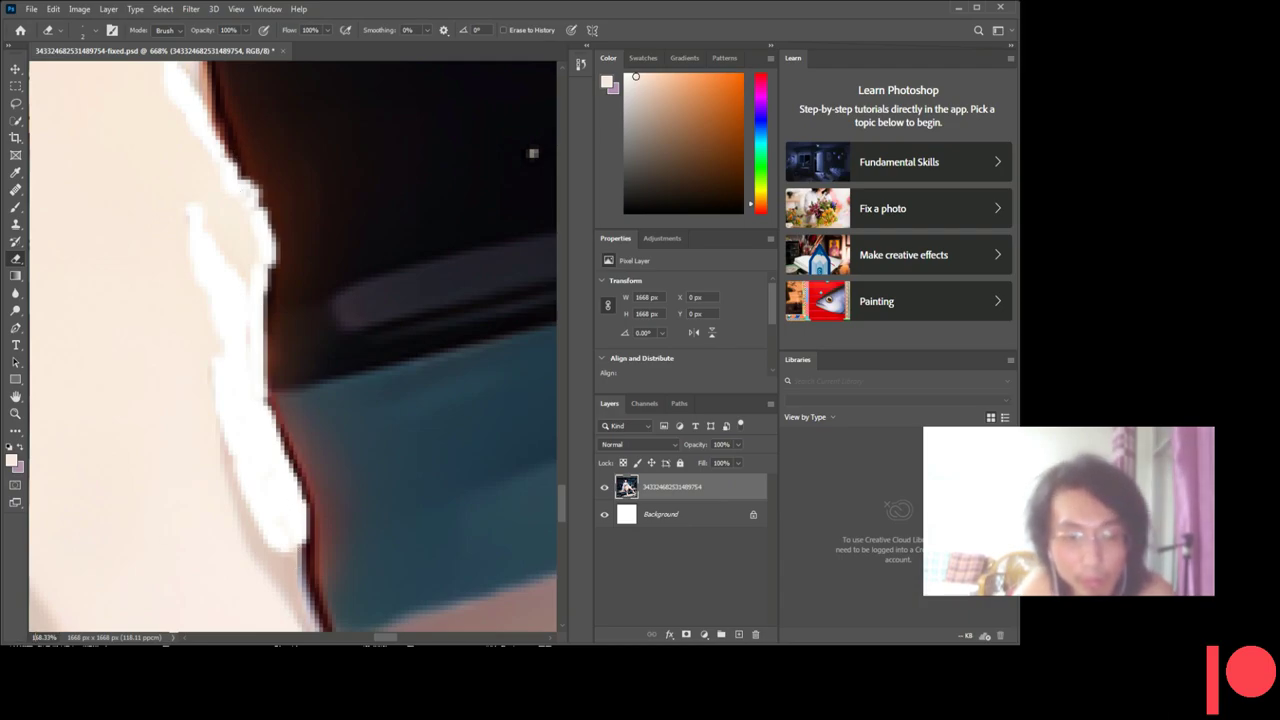
- Zoom to 668.33% on the leg edge, then back out to 168.33%
scroll(260, 290, "down", 5)
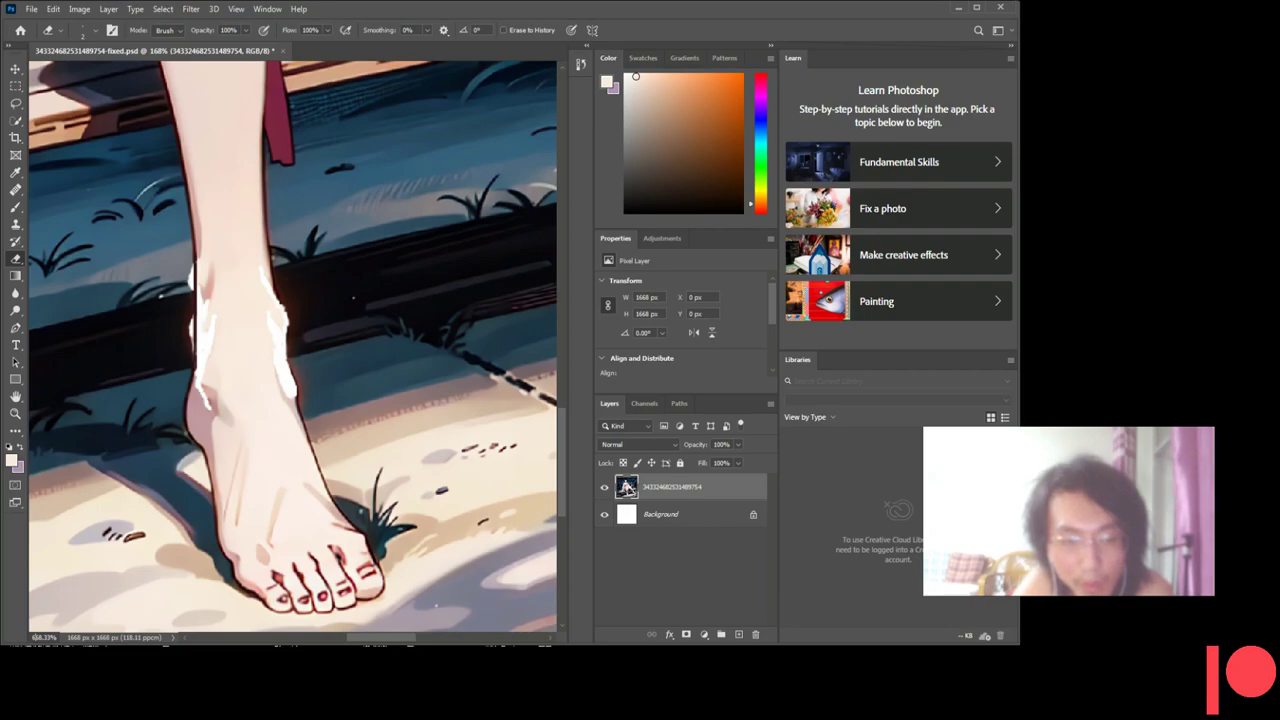
type("6")
key("Return")
scroll(293, 347, "down", 1)
scroll(293, 347, "down", 1)
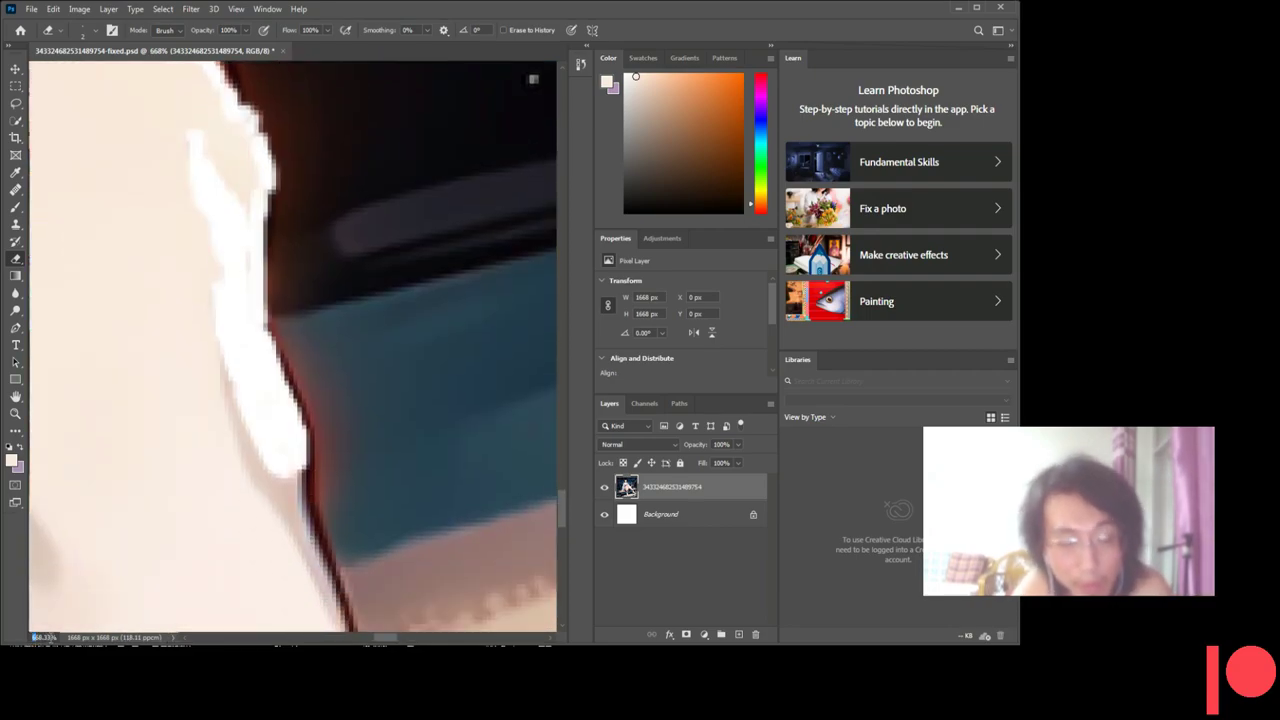
type("1")
key("Return")
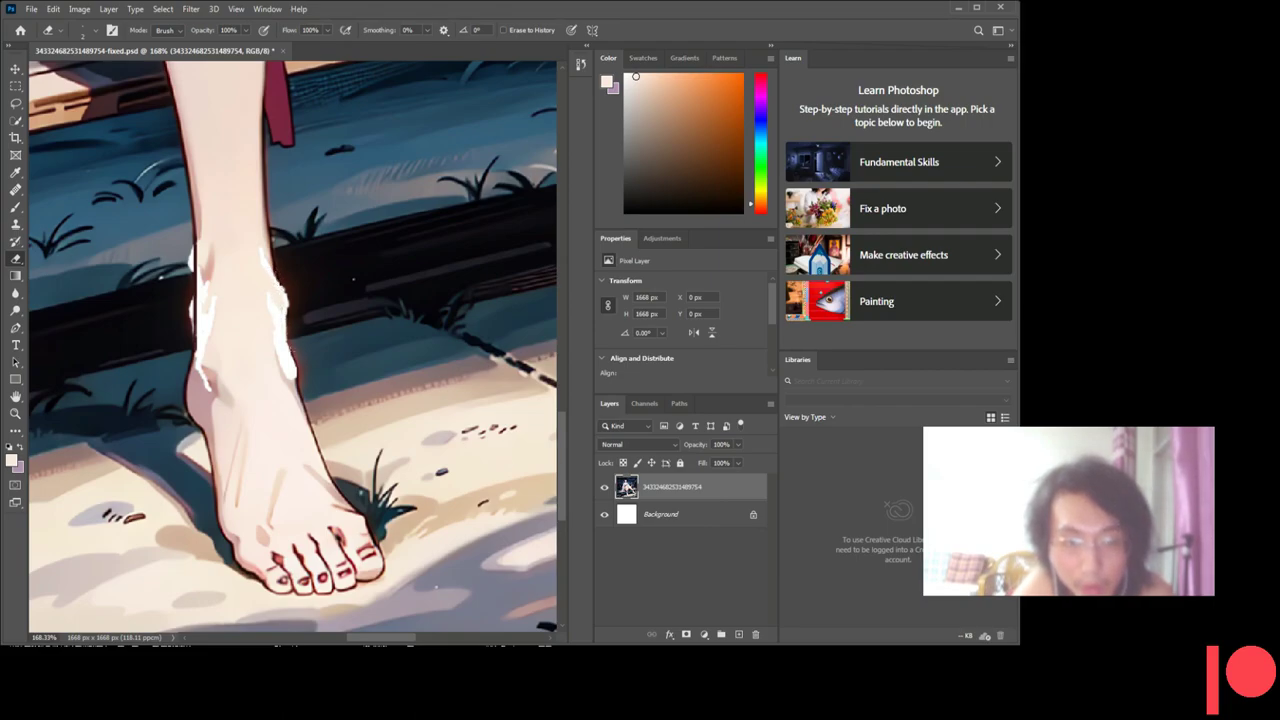
- Zoom in to 668.33% on the ankle edge again, then return to 168.33%
left_click(36, 637)
type("6")
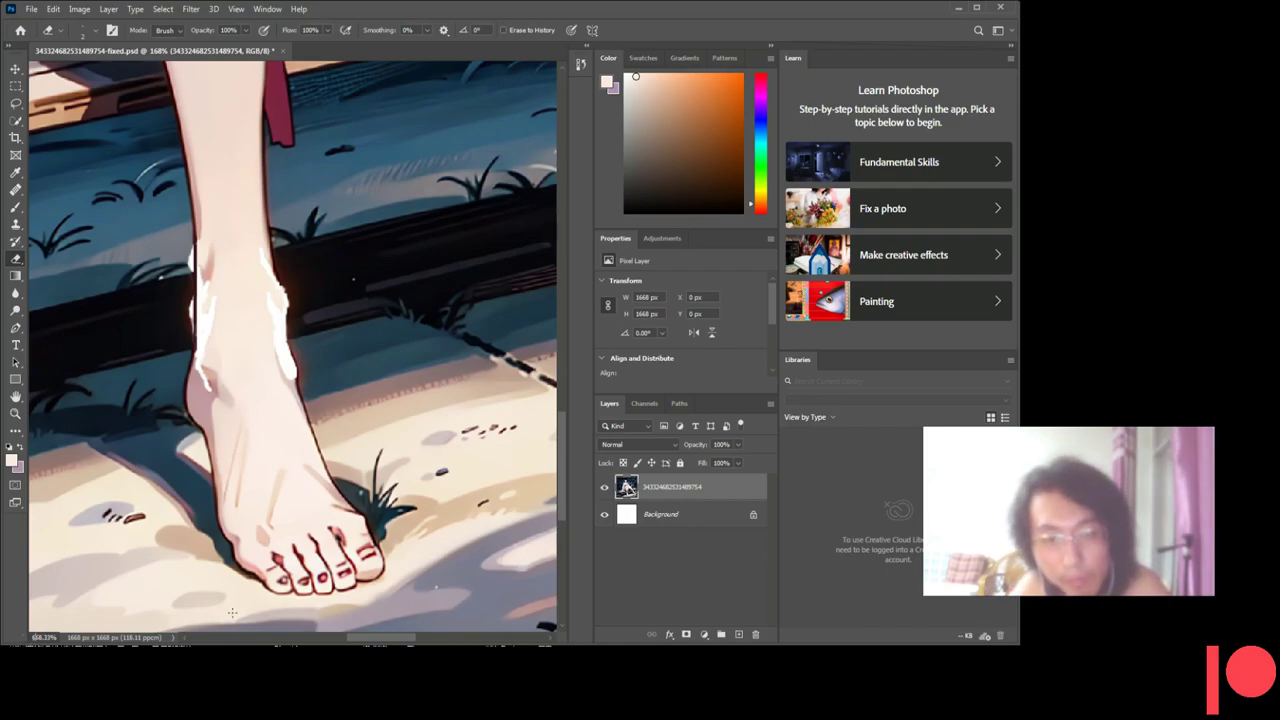
key("Return")
scroll(350, 526, "up", 2)
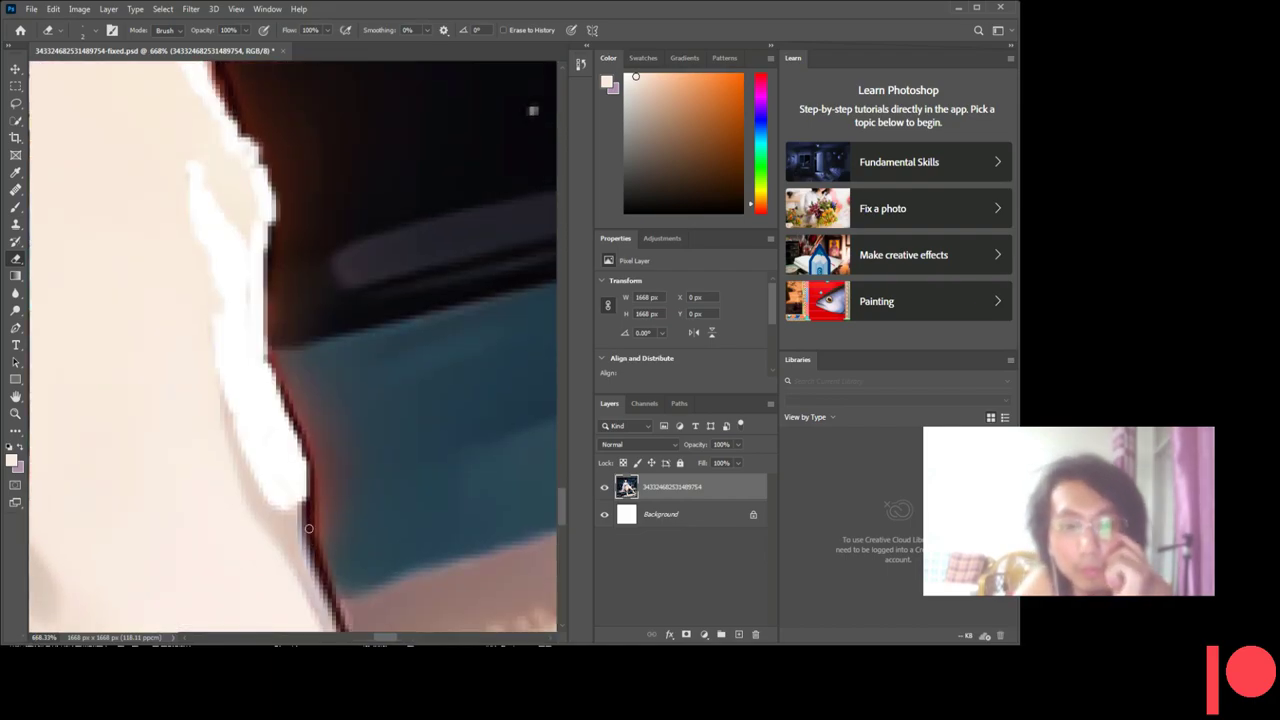
scroll(252, 338, "up", 2)
scroll(252, 339, "up", 2)
scroll(253, 340, "up", 1)
left_click(36, 637)
type("1")
key("Return")
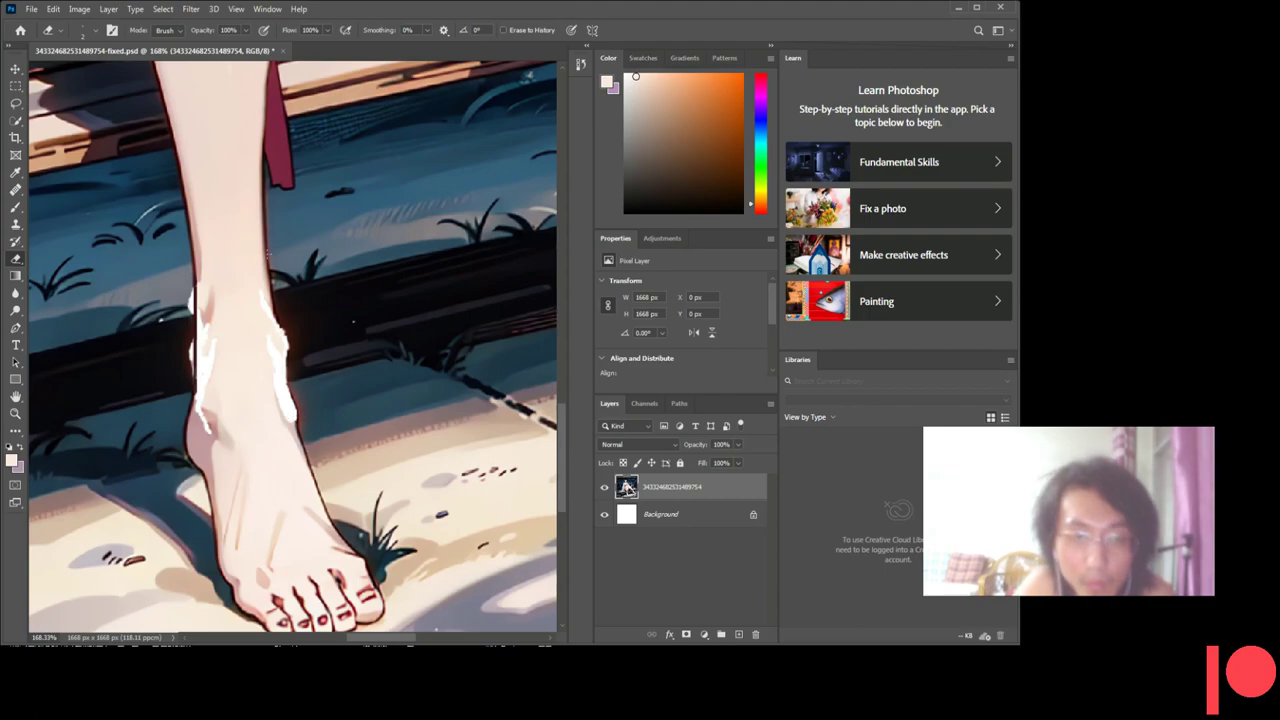
- Zoom to 568.33% and erase along the white artifact at the lower shin
left_click(36, 637)
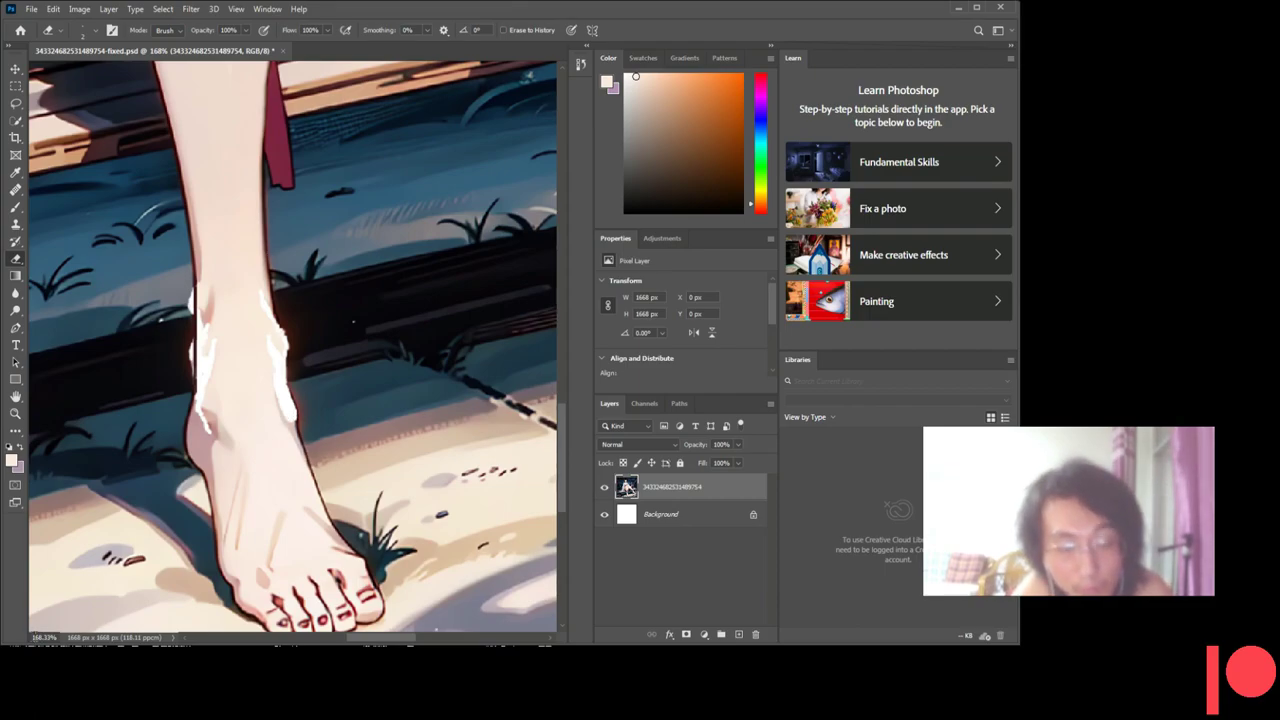
type("5")
key("Return")
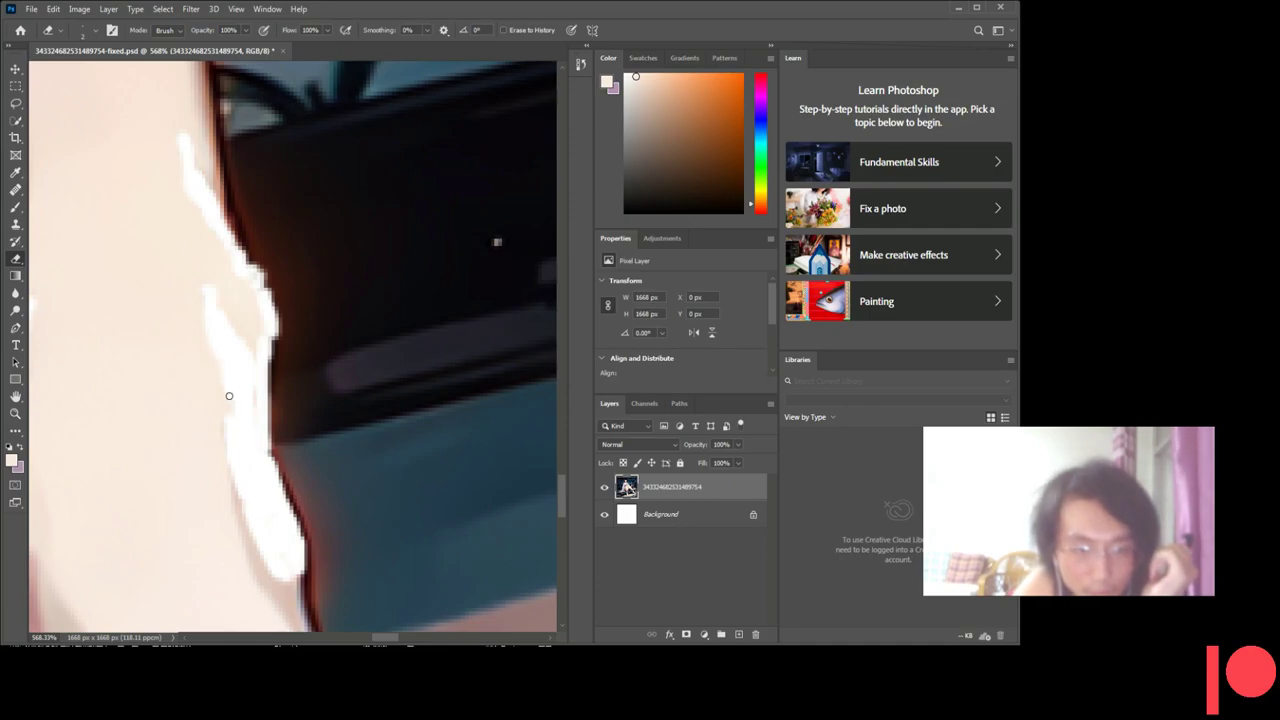
left_click_drag(231, 428, 239, 471)
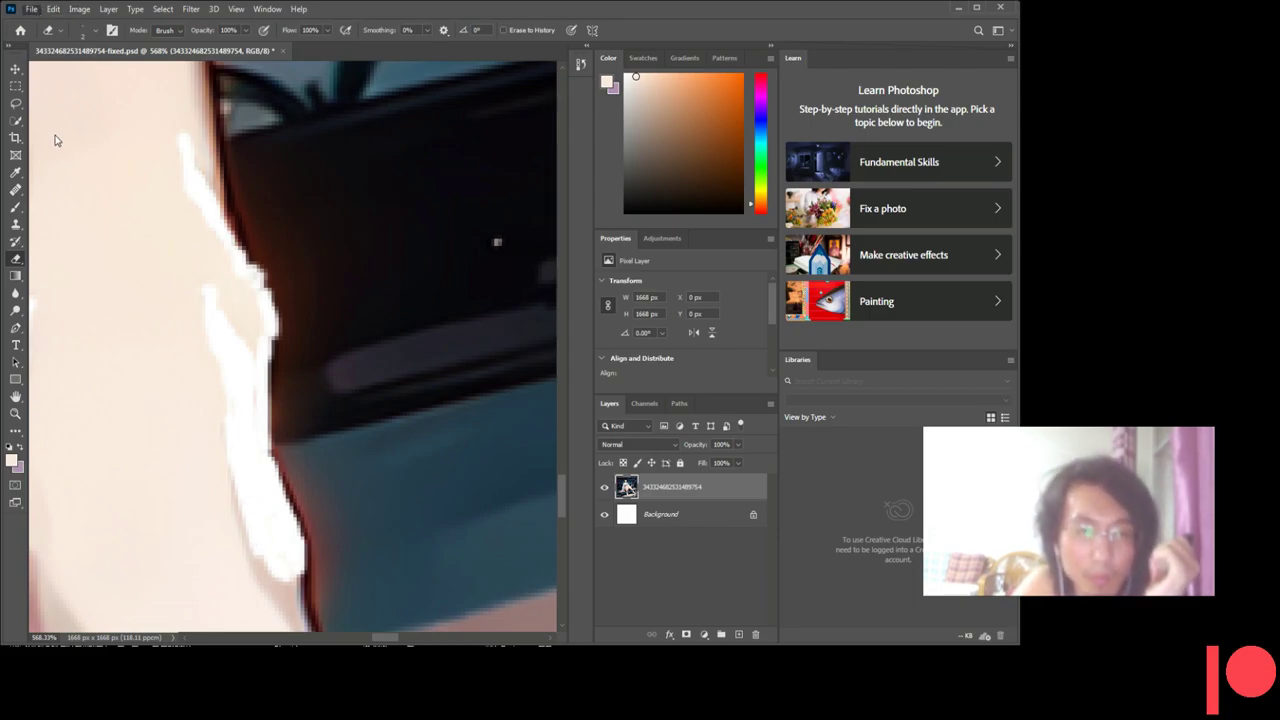
- Save the illustration, switch to the Eyedropper, and zoom back out toward 168%
key("ctrl+s")
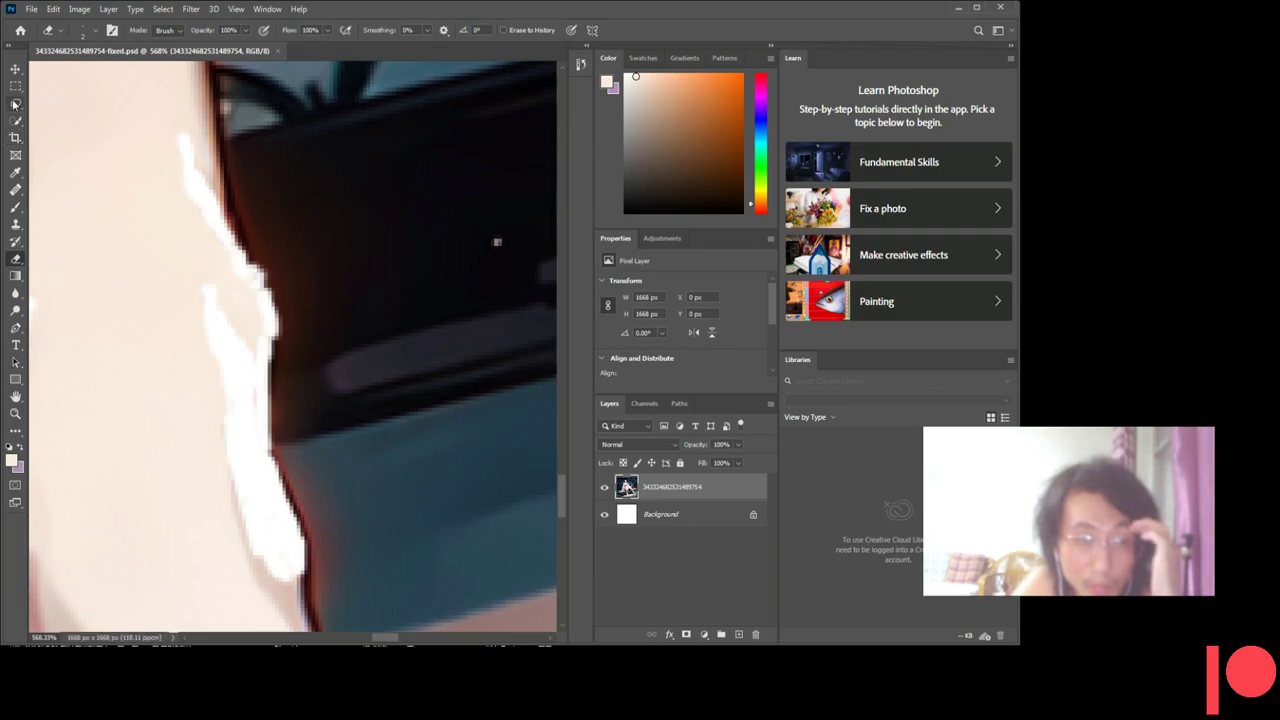
left_click(15, 172)
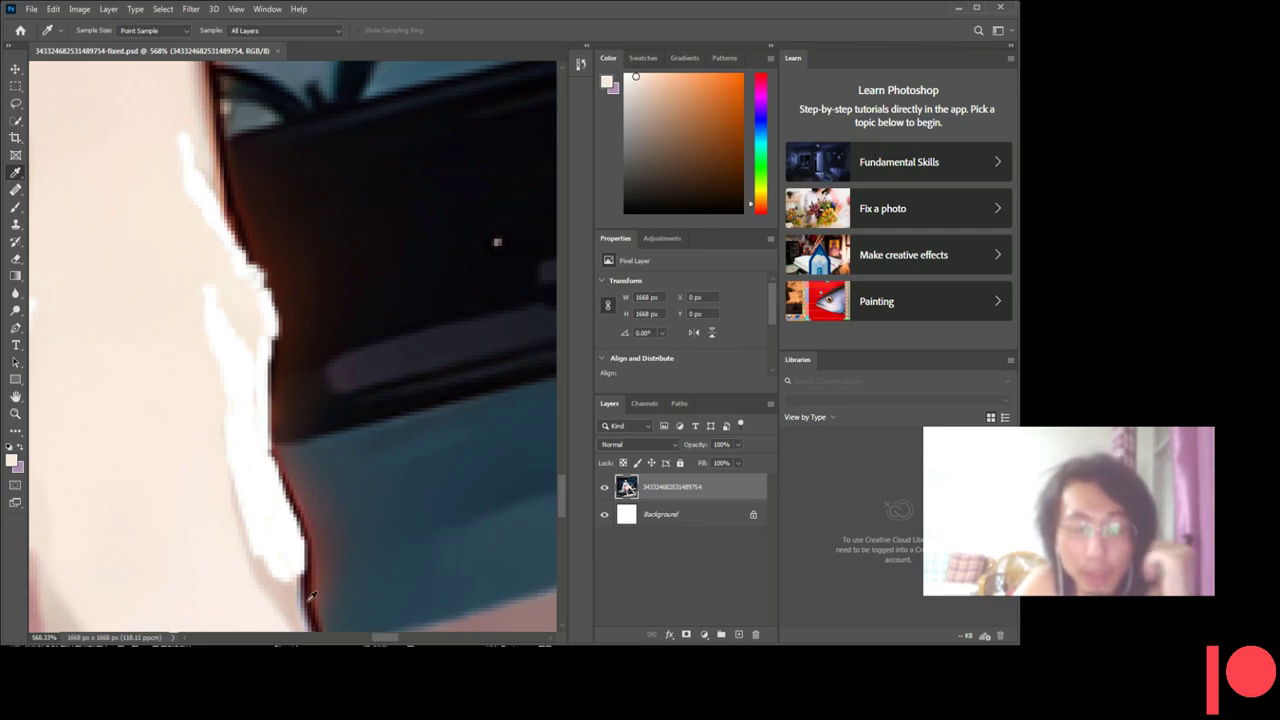
scroll(310, 597, "down", 1)
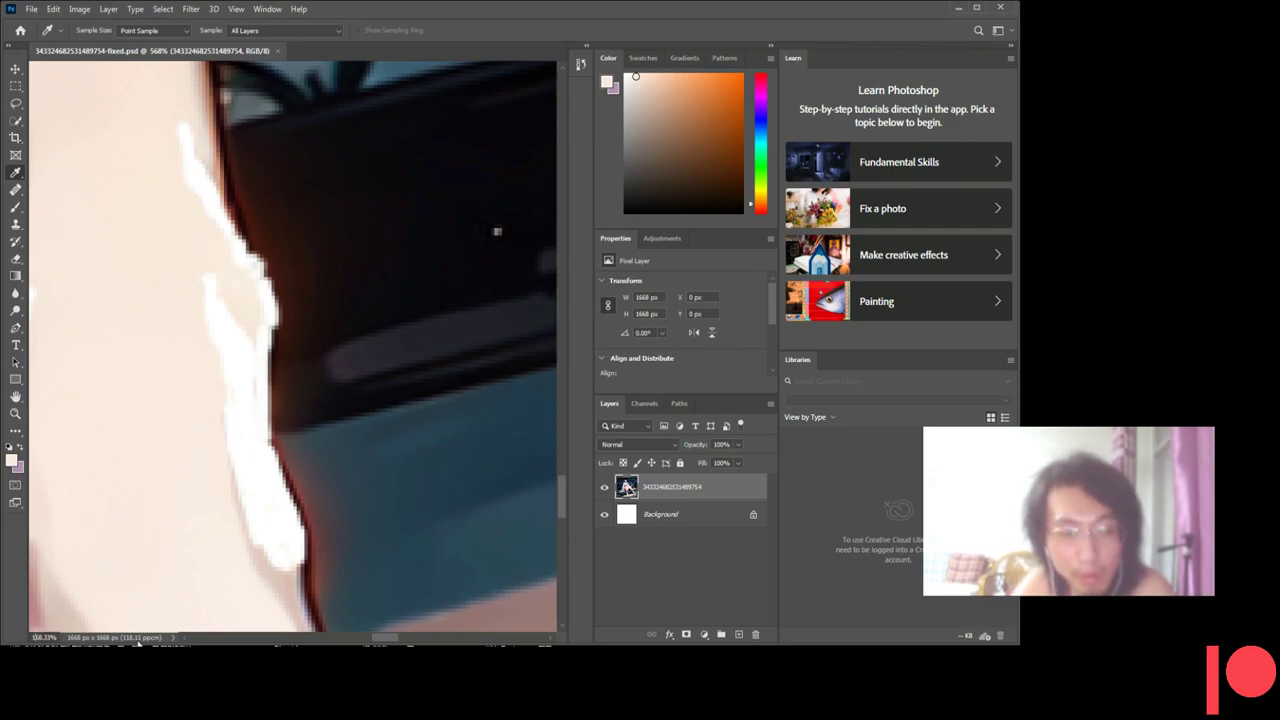
scroll(497, 230, "down", 5)
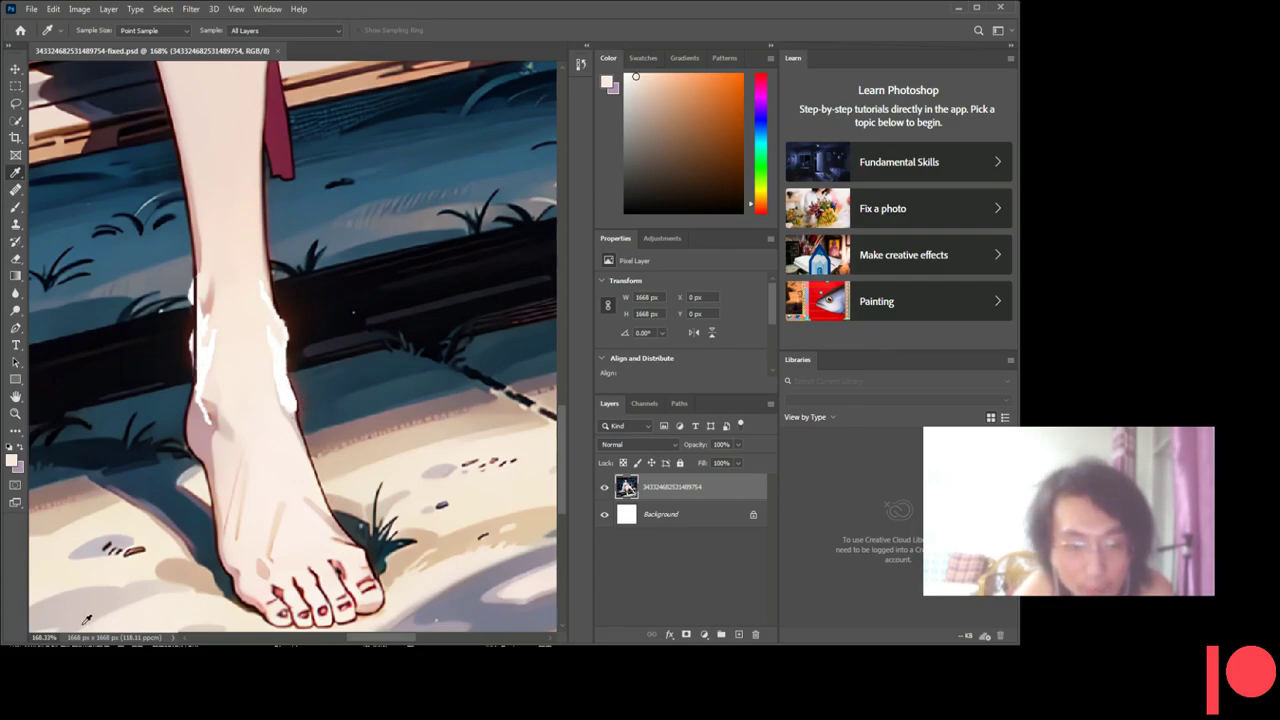
left_click(38, 637)
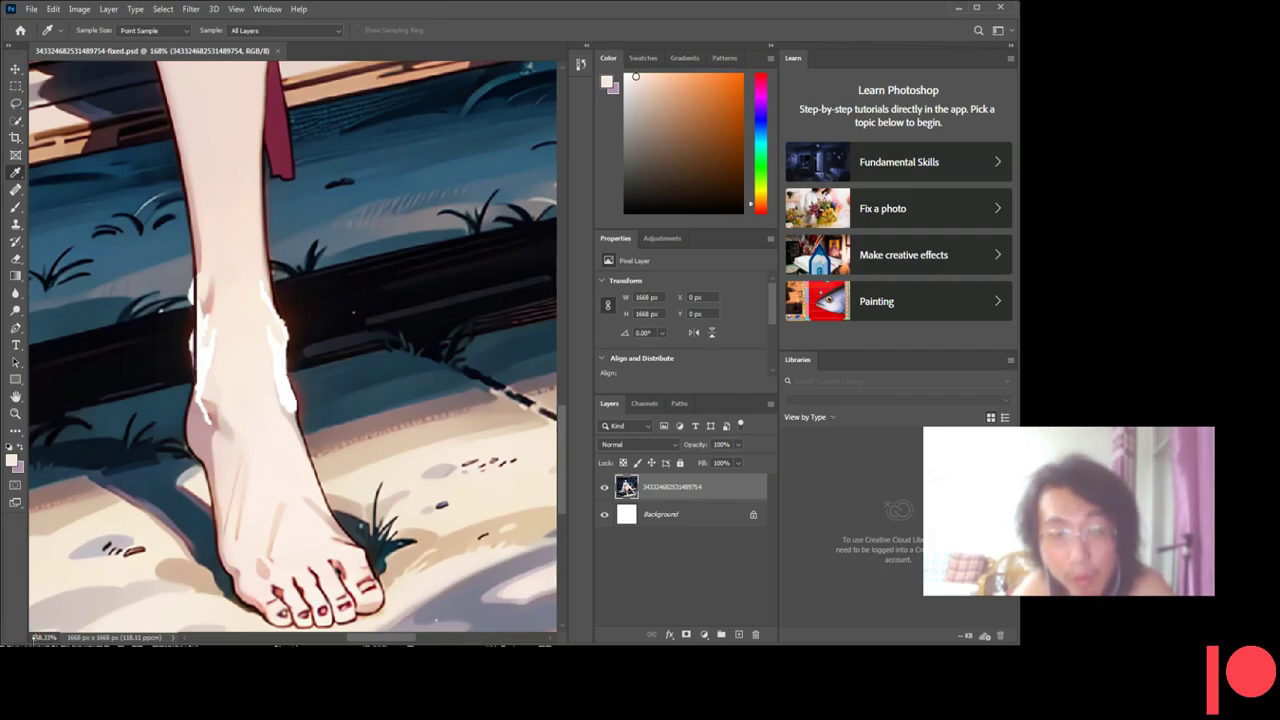
- Zoom to 568% on the shin edge and sample the dark outline colour
type("5")
key("Return")
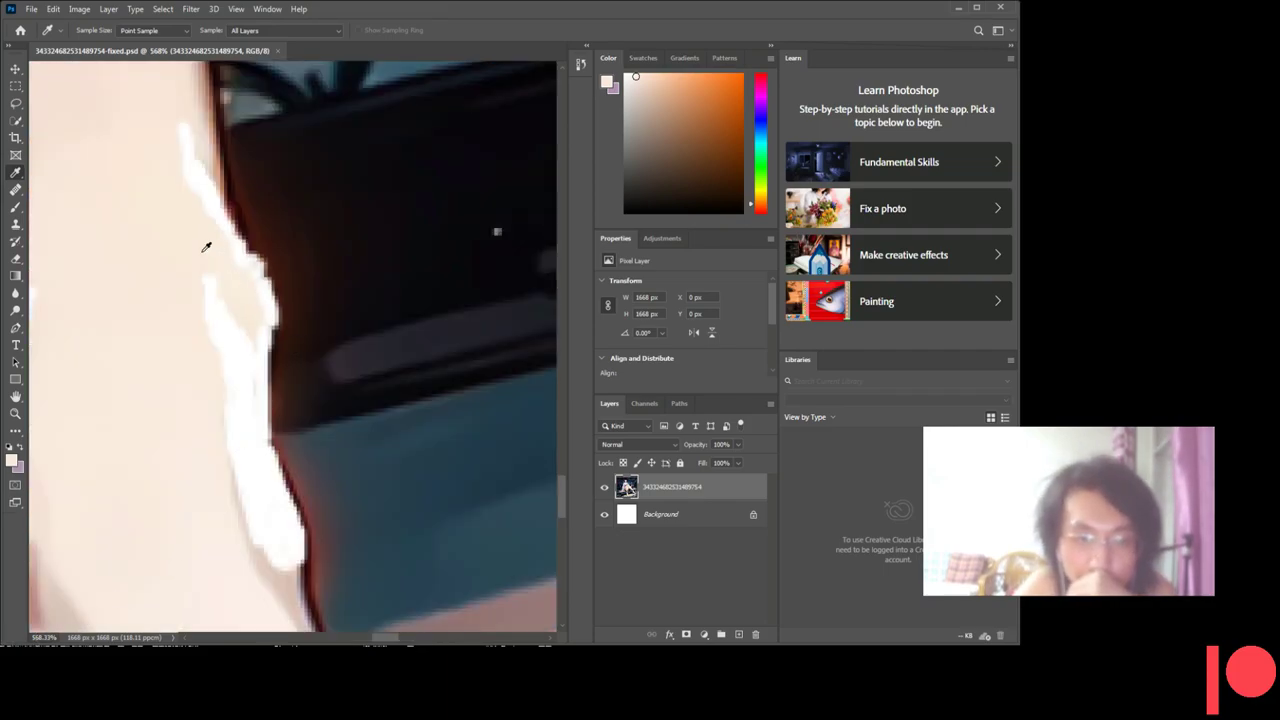
left_click(310, 573)
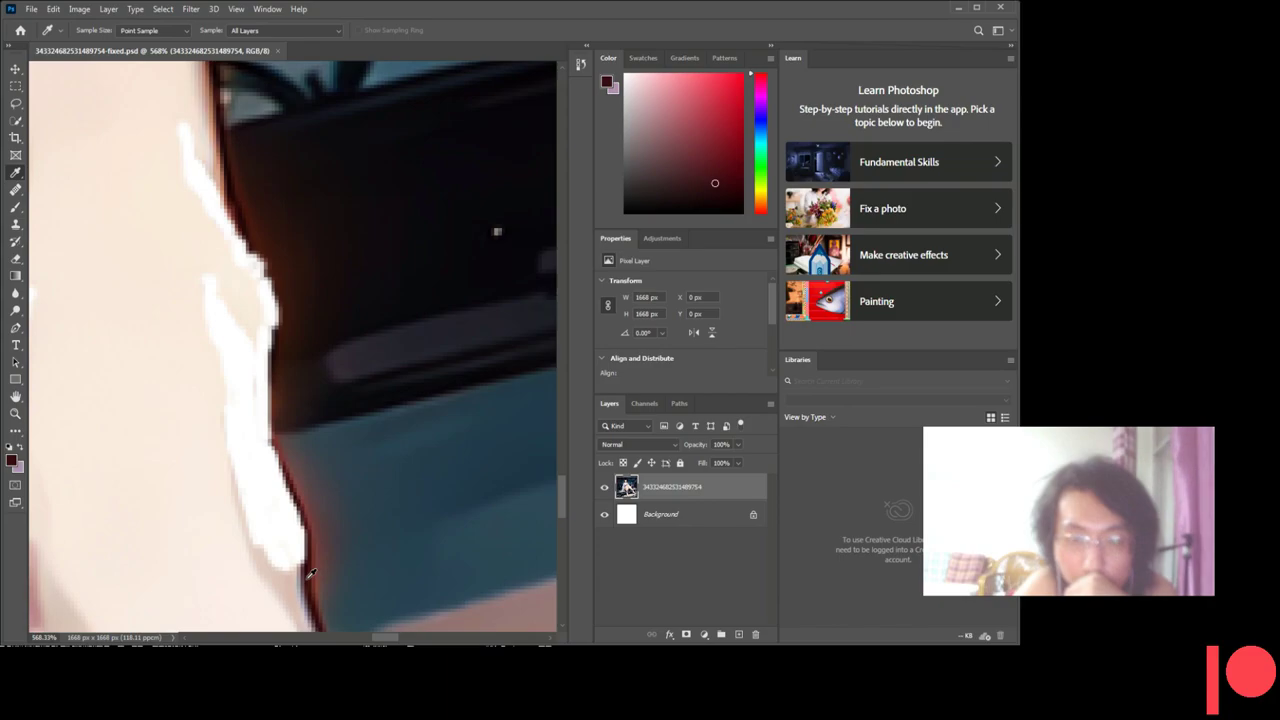
left_click(242, 219)
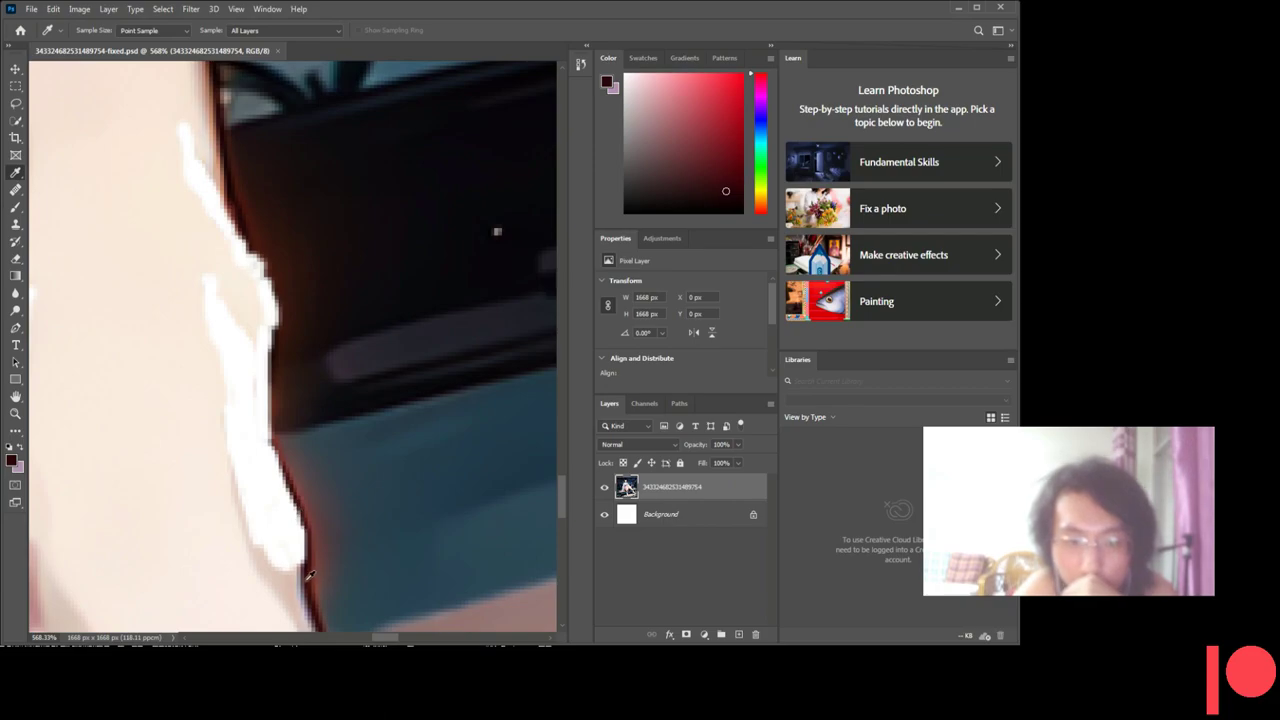
left_click(242, 220)
- Resample the outline at several edge points, settling on the final dark maroon colour
left_click(255, 237)
left_click(243, 219)
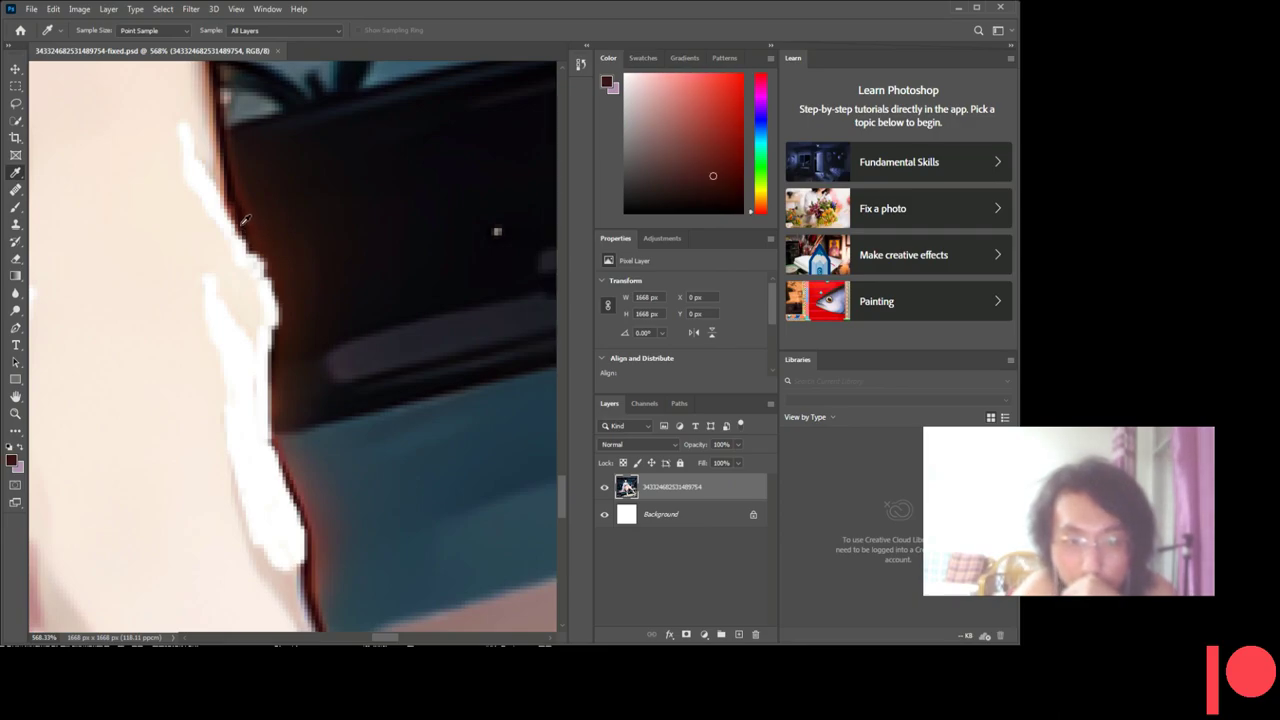
left_click(247, 222)
left_click(243, 221)
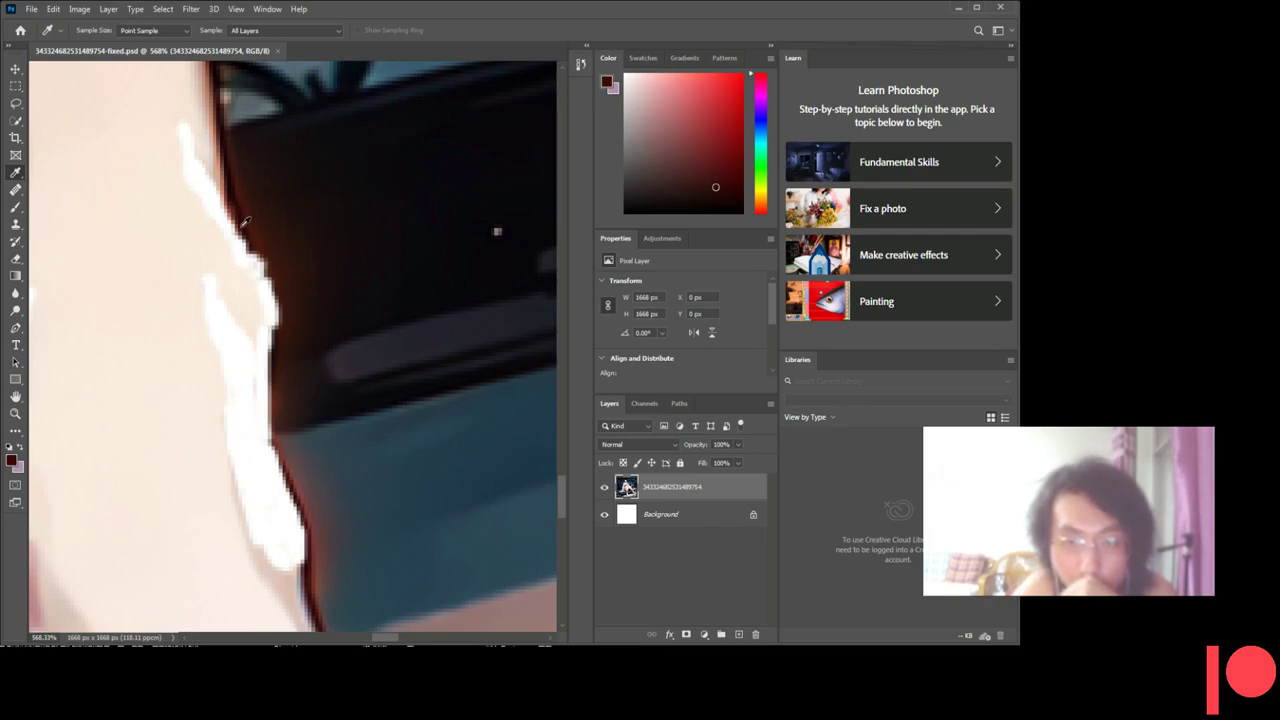
left_click(244, 217)
left_click(245, 222)
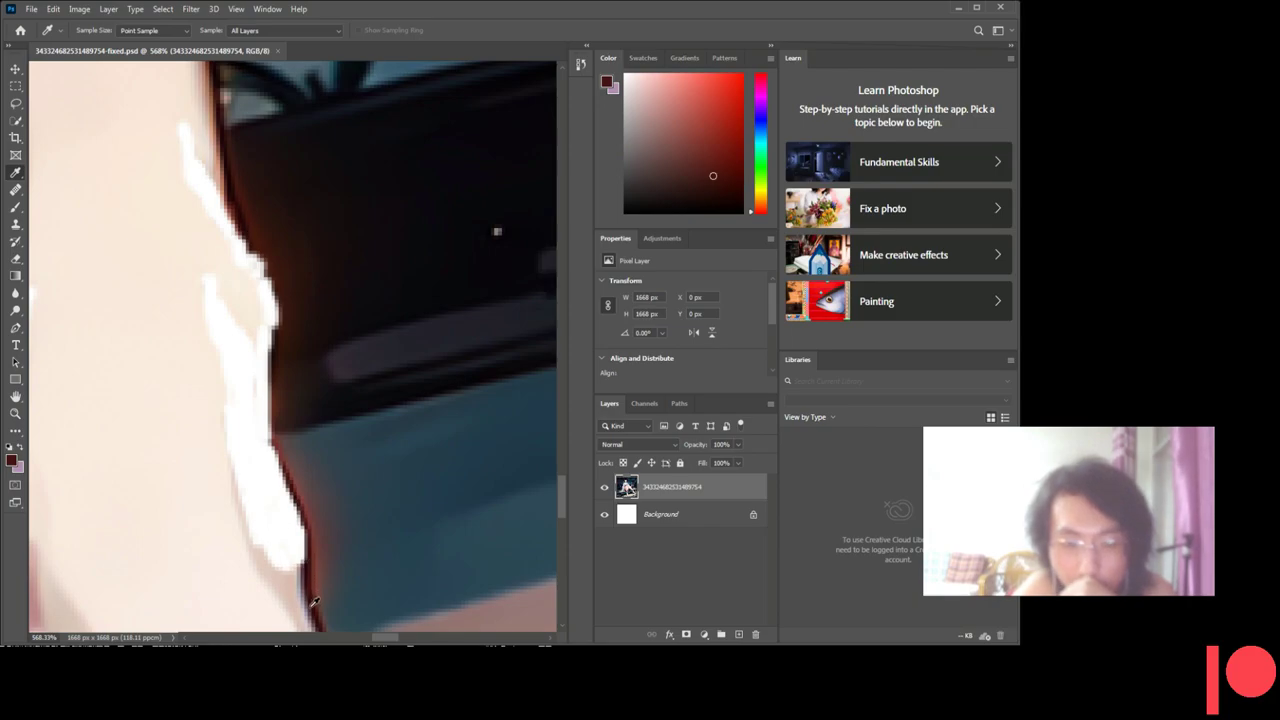
left_click(310, 576)
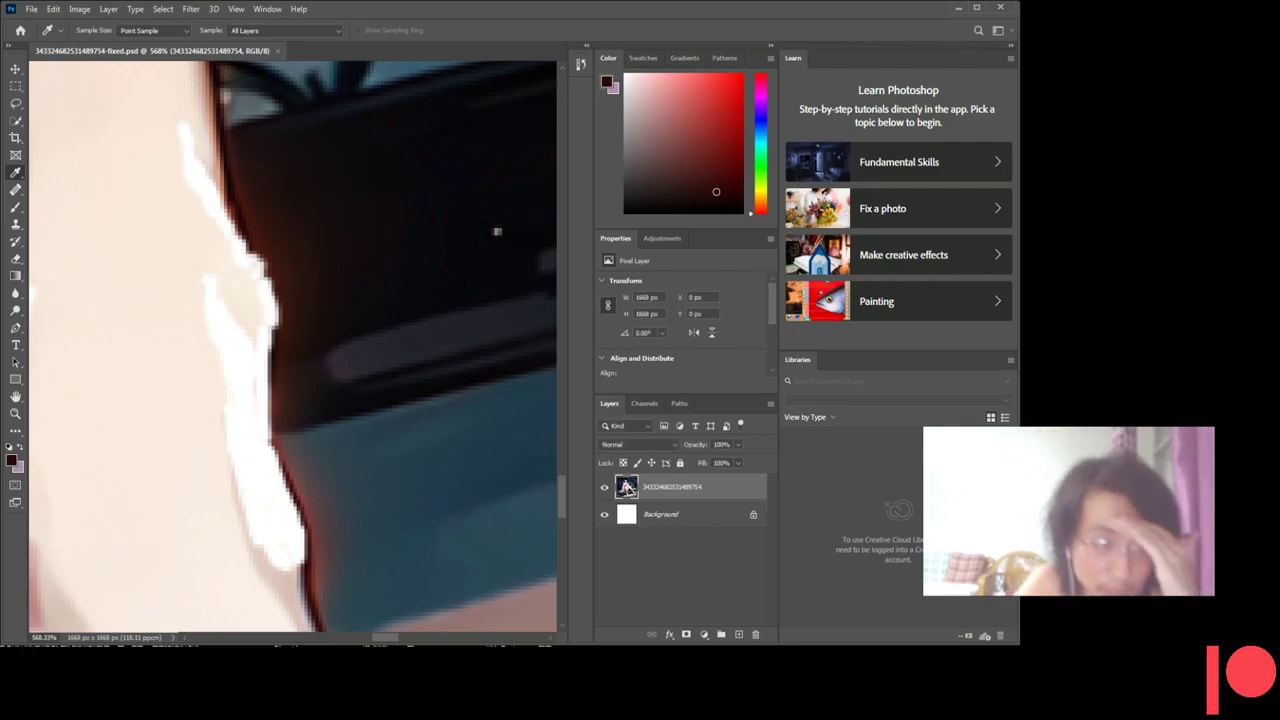
left_click(14, 108)
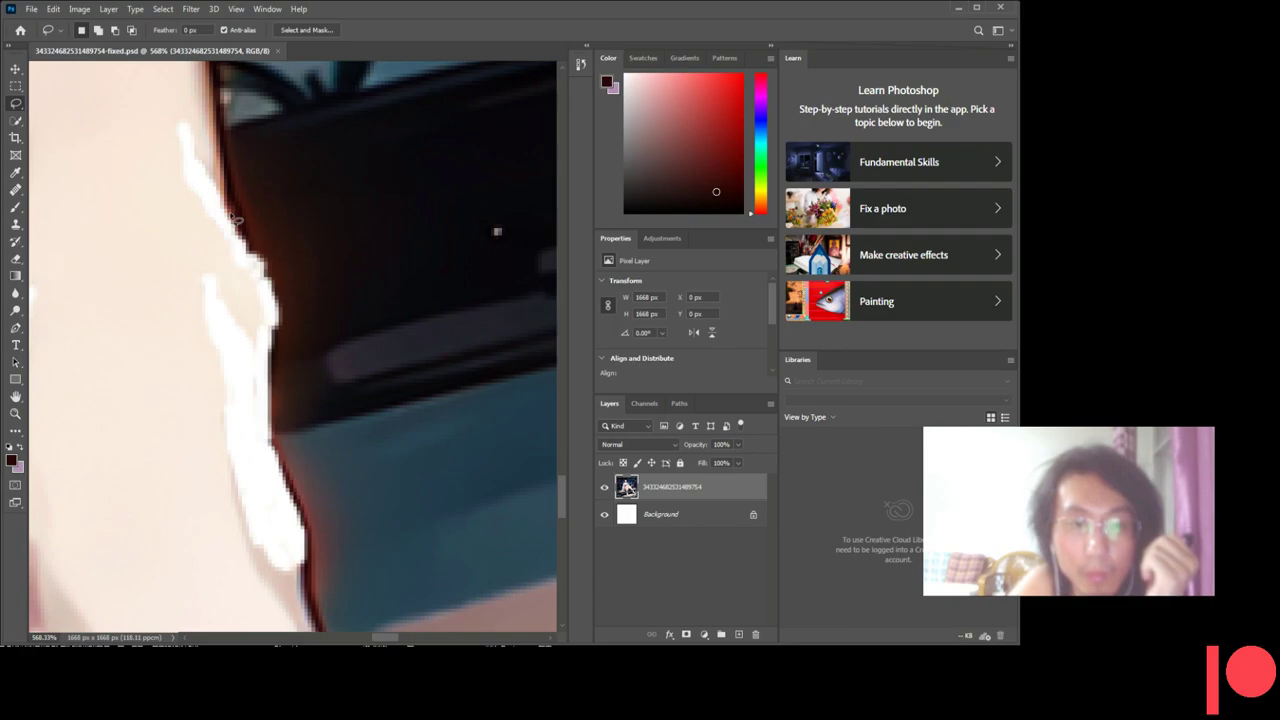
left_click_drag(237, 222, 243, 272)
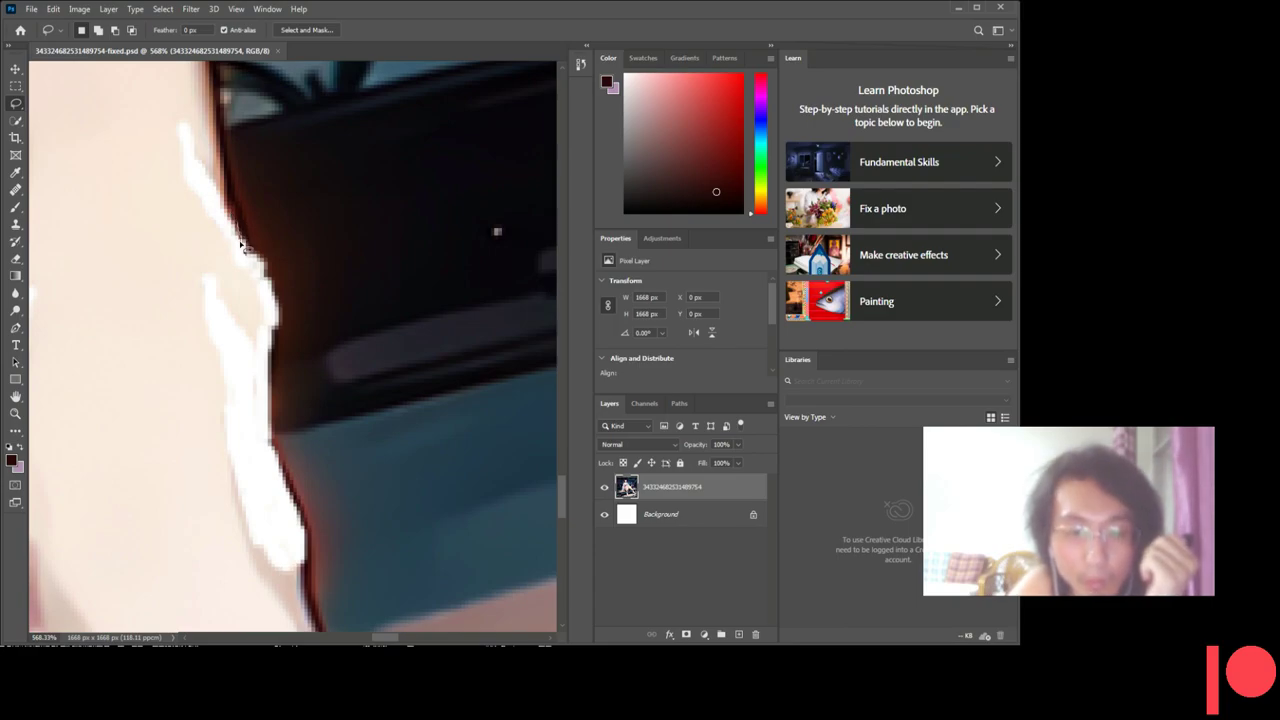
left_click_drag(249, 296, 274, 445)
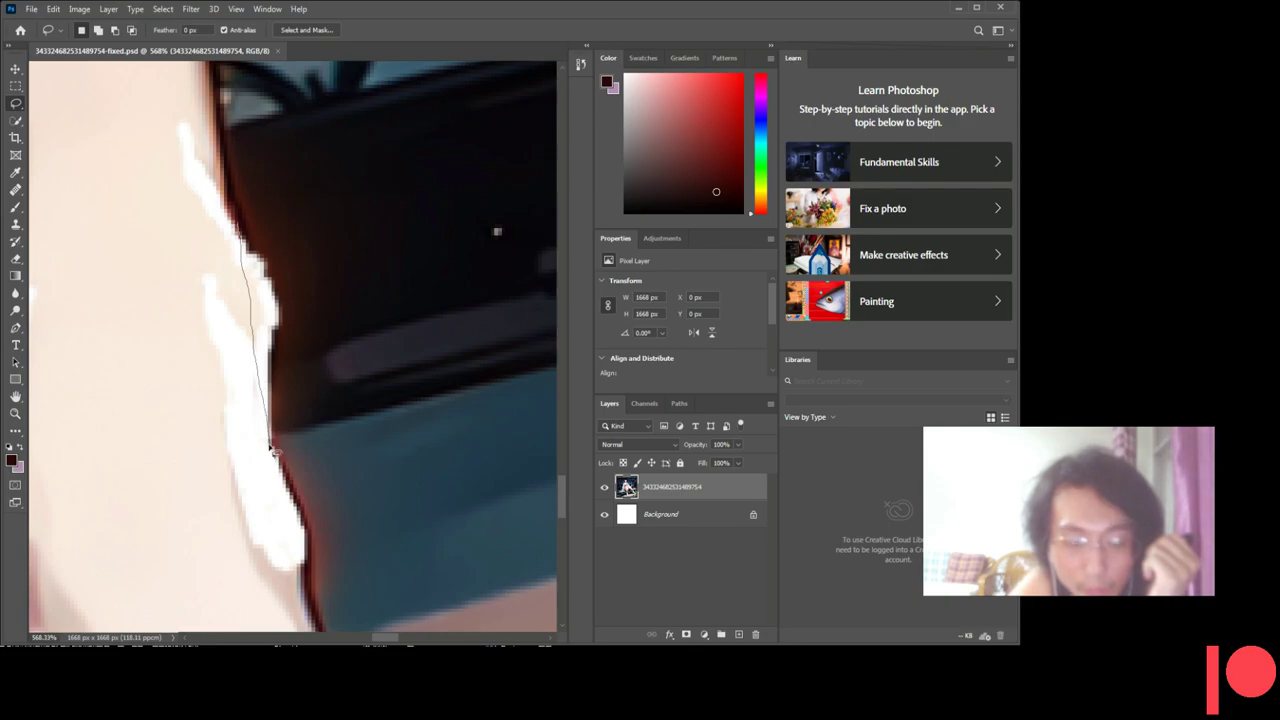
left_click(240, 303)
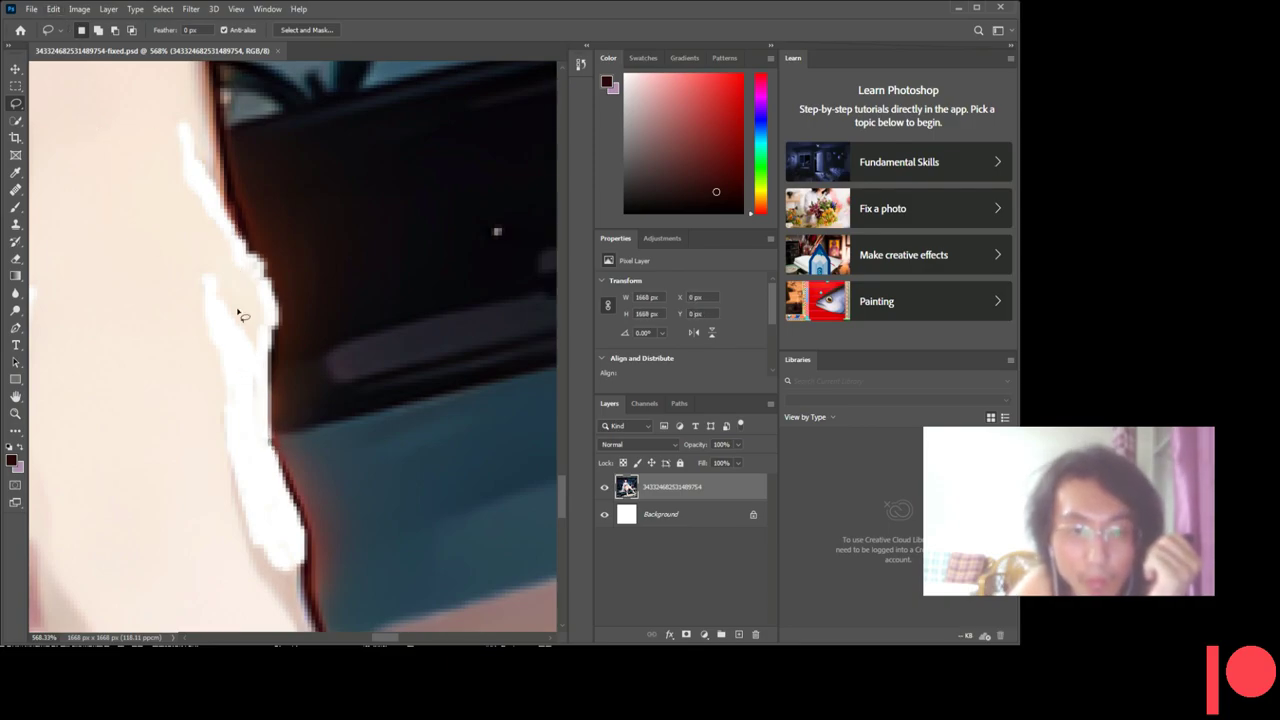
scroll(240, 300, "down", 1)
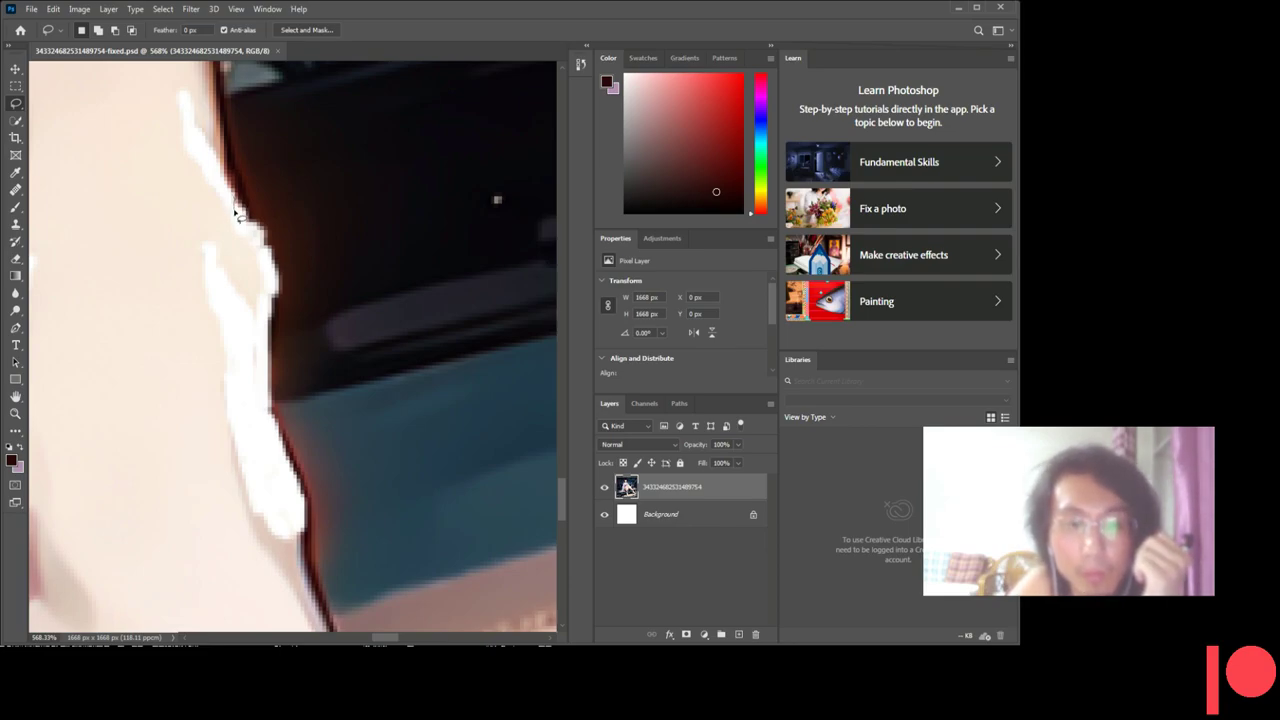
left_click_drag(242, 232, 263, 370)
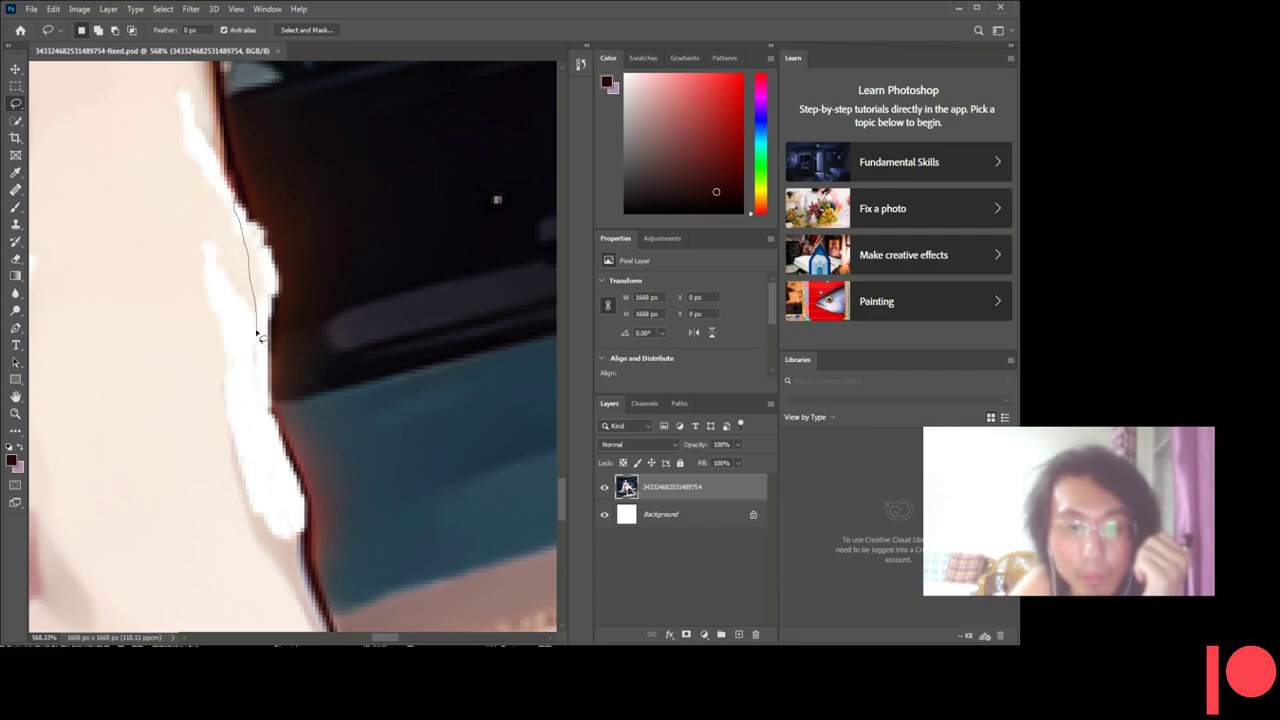
left_click_drag(268, 415, 296, 513)
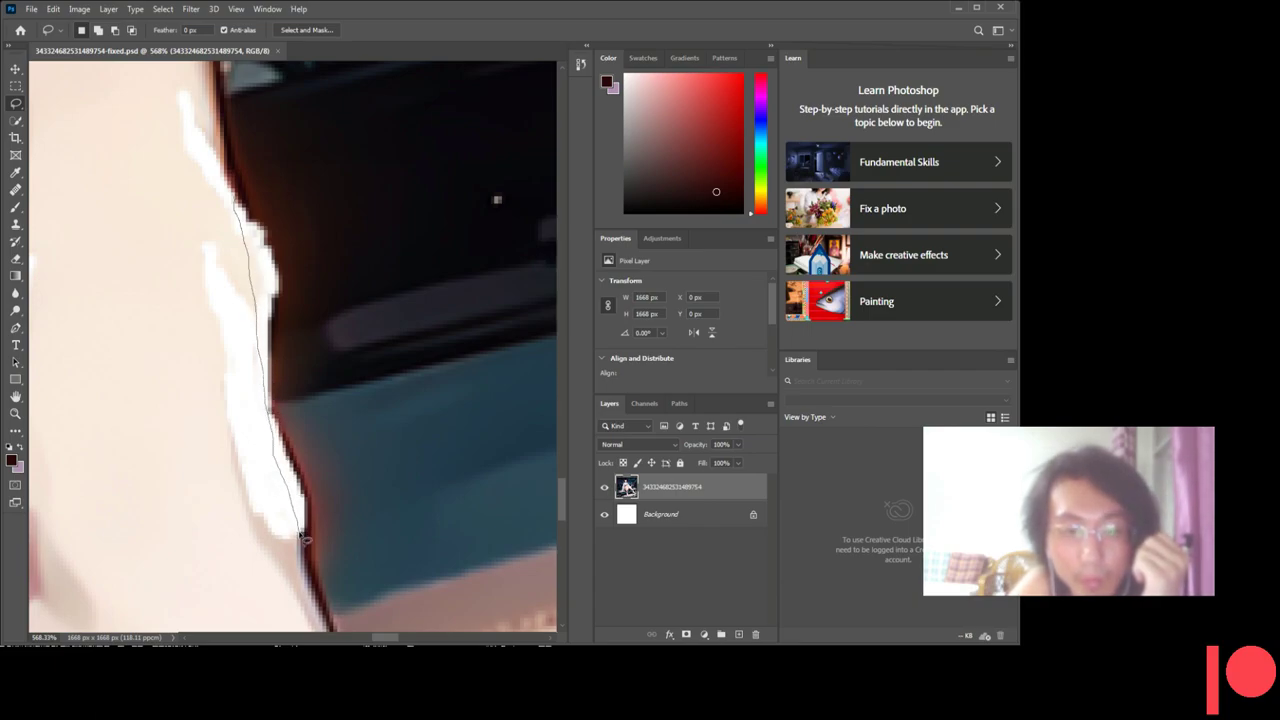
left_click_drag(296, 513, 299, 535)
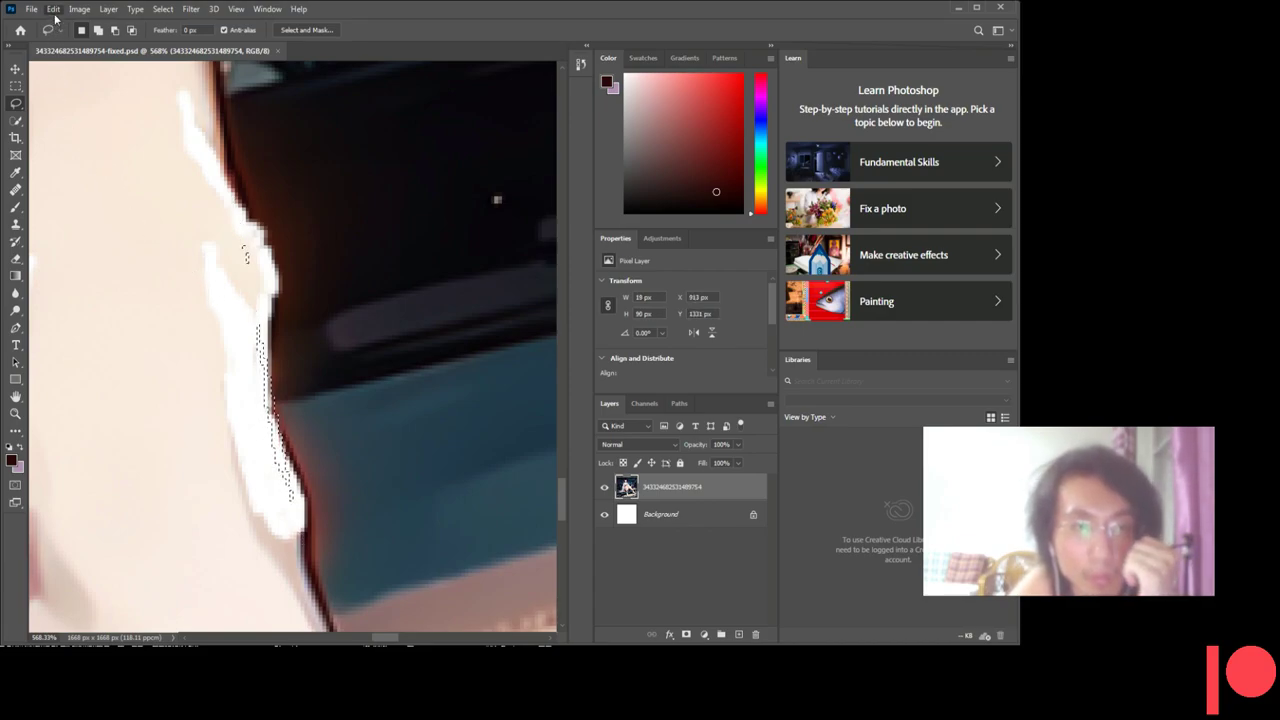
key("ctrl+d")
left_click(15, 258)
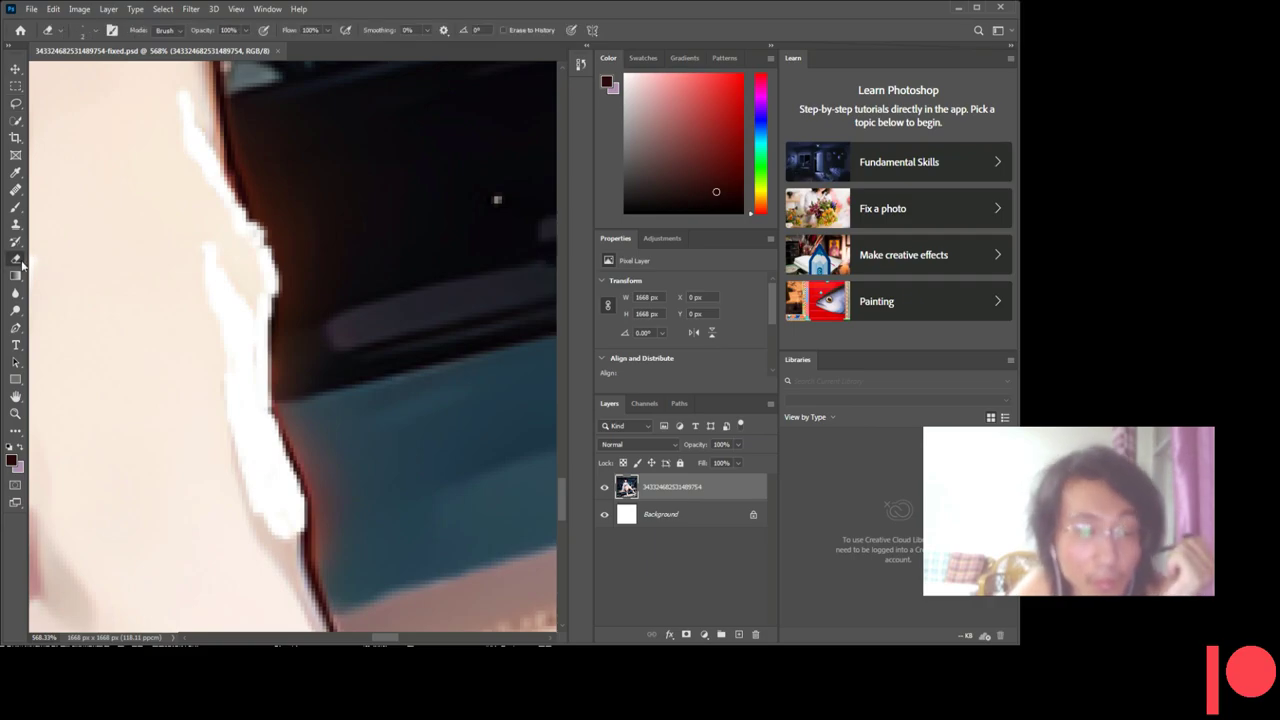
- Erase up and down along the shin's dark outline, then zoom out to the whole foot
left_click(281, 447)
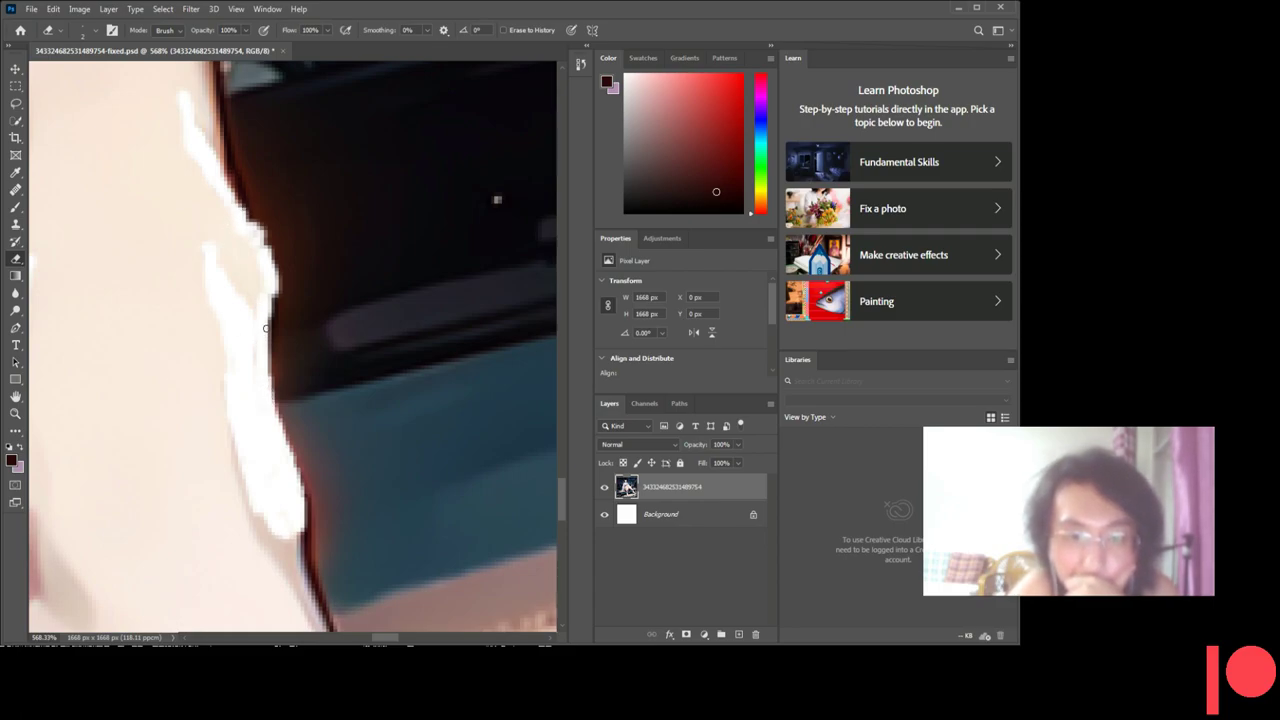
left_click_drag(266, 323, 266, 362)
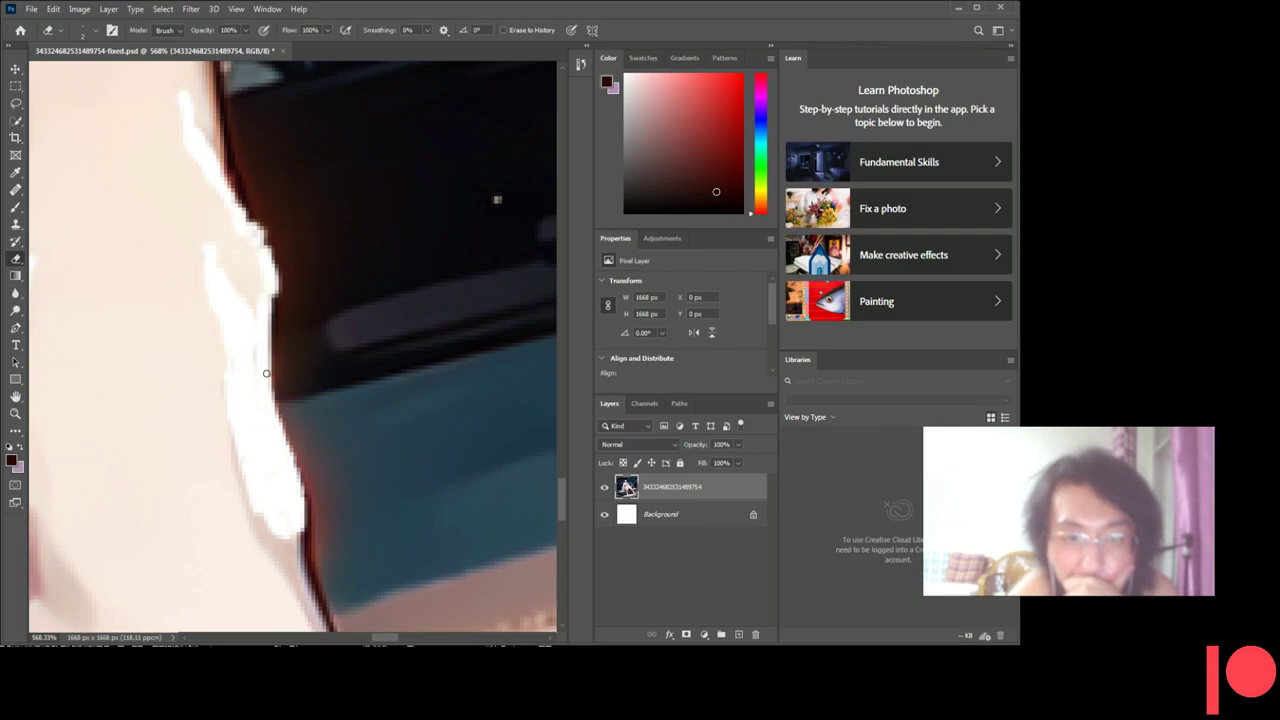
left_click_drag(271, 300, 266, 368)
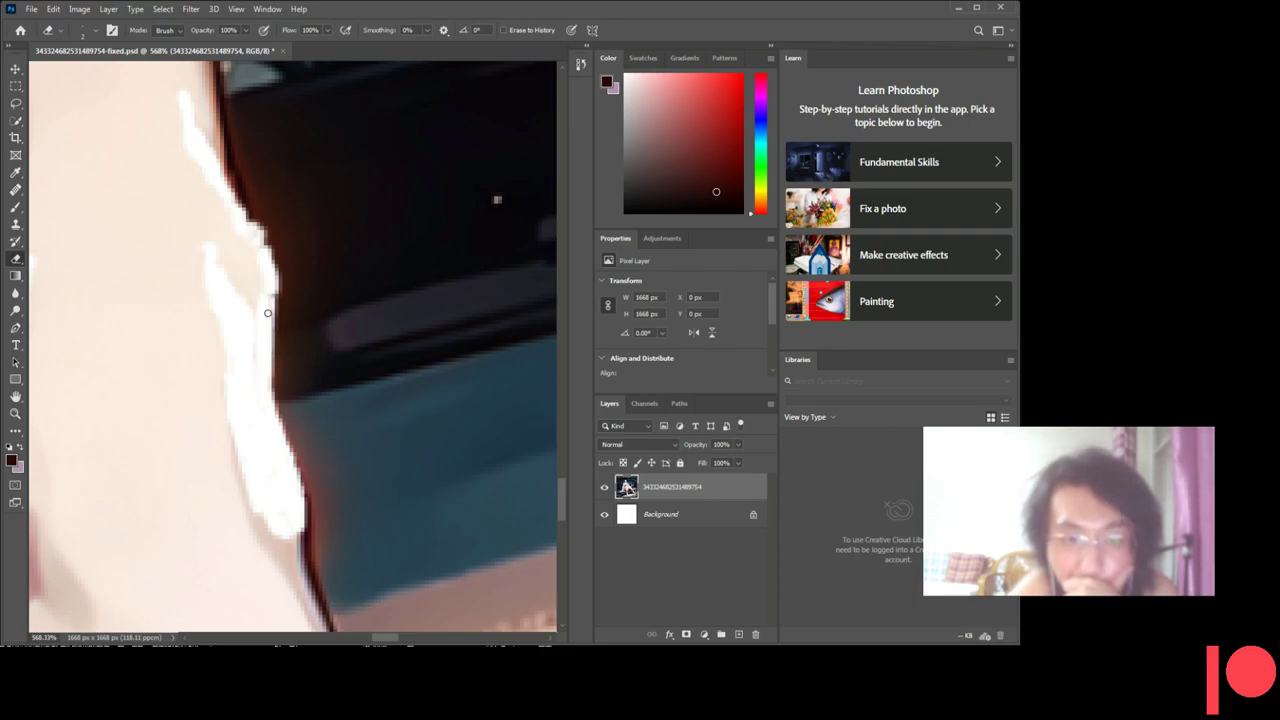
mouse_move(269, 304)
left_mouse_down()
mouse_move(271, 399)
mouse_move(274, 316)
mouse_move(274, 375)
left_mouse_up()
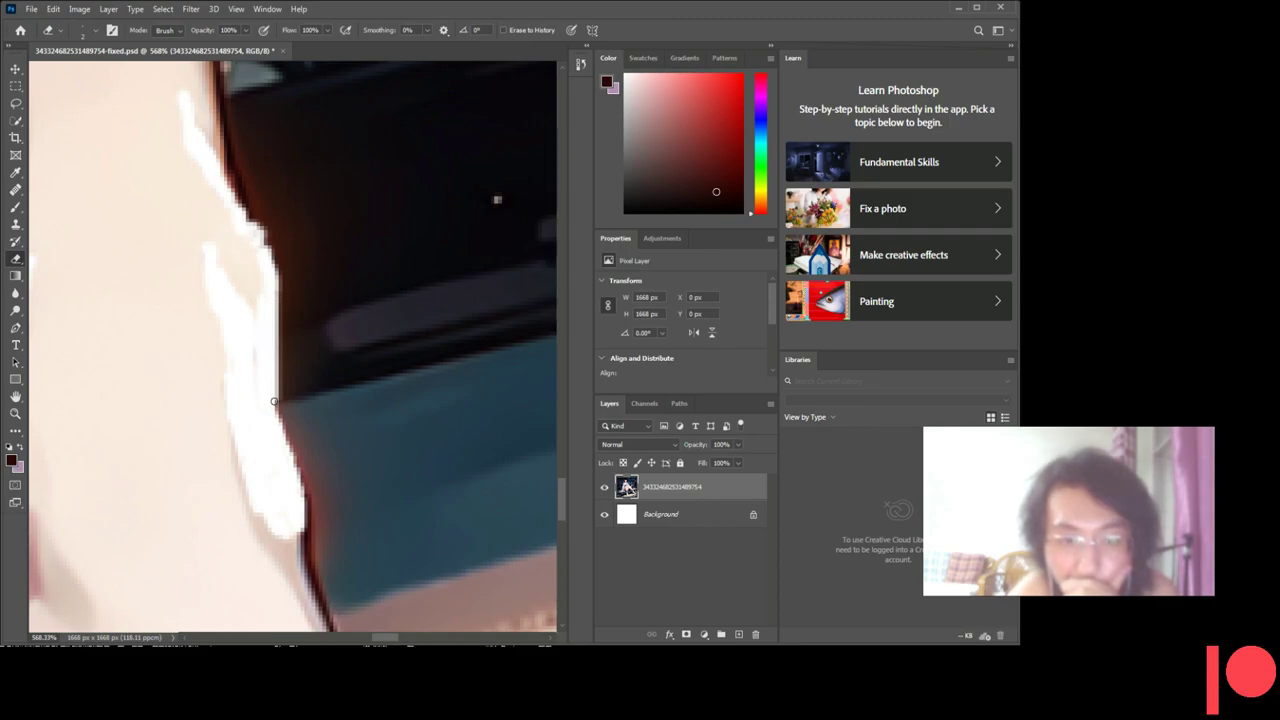
left_click_drag(274, 413, 276, 300)
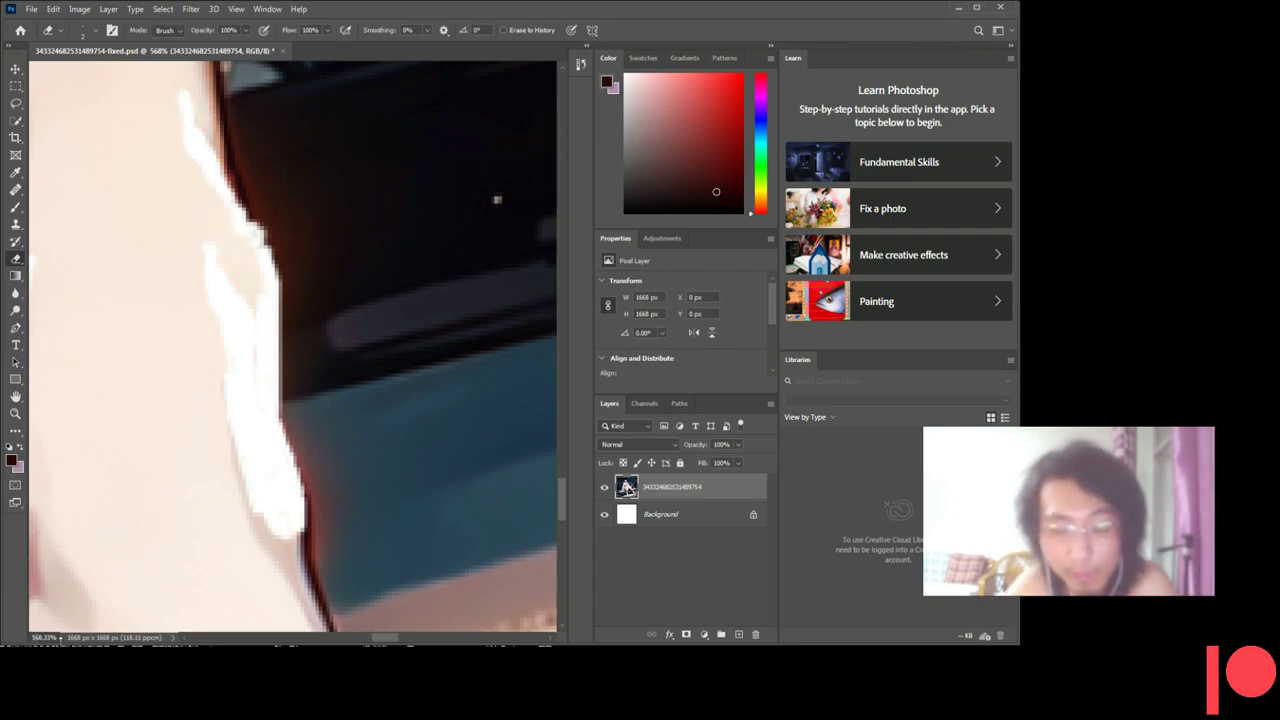
type("1")
key("Return")
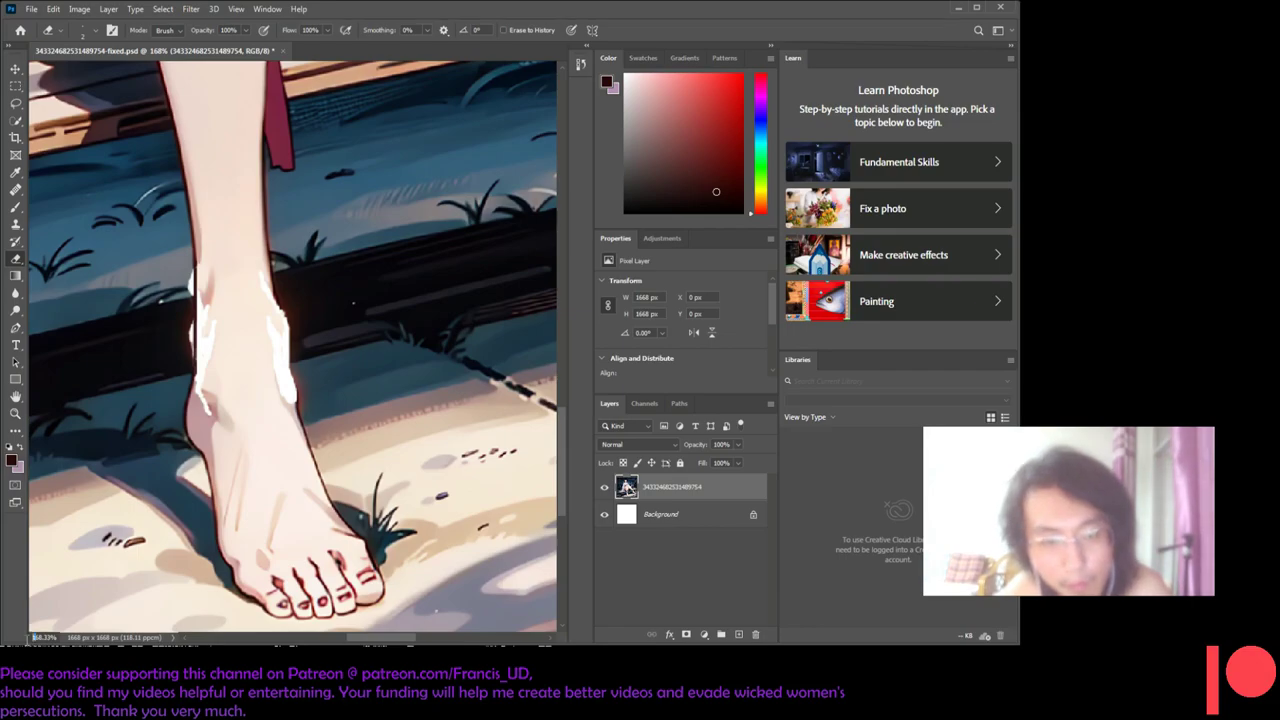
- Make two more Eraser strokes down and back up along the shin's outline edge
scroll(292, 345, "up", 5)
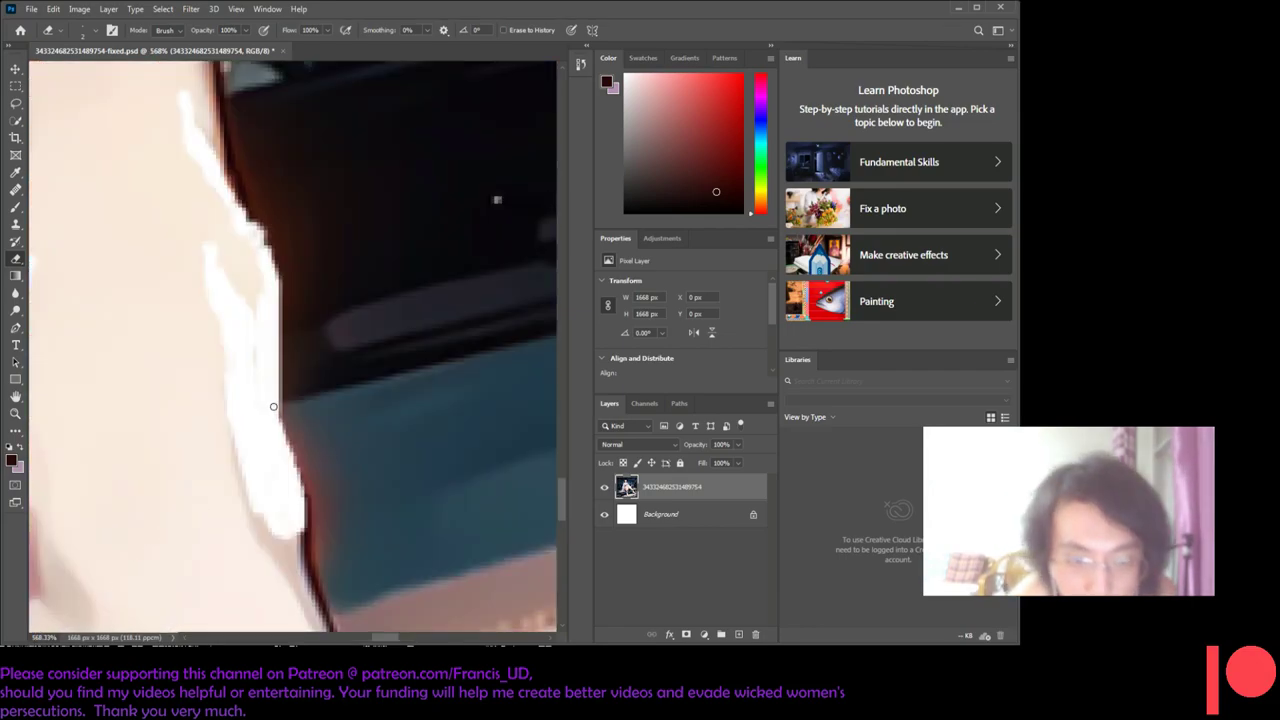
left_click_drag(277, 383, 277, 432)
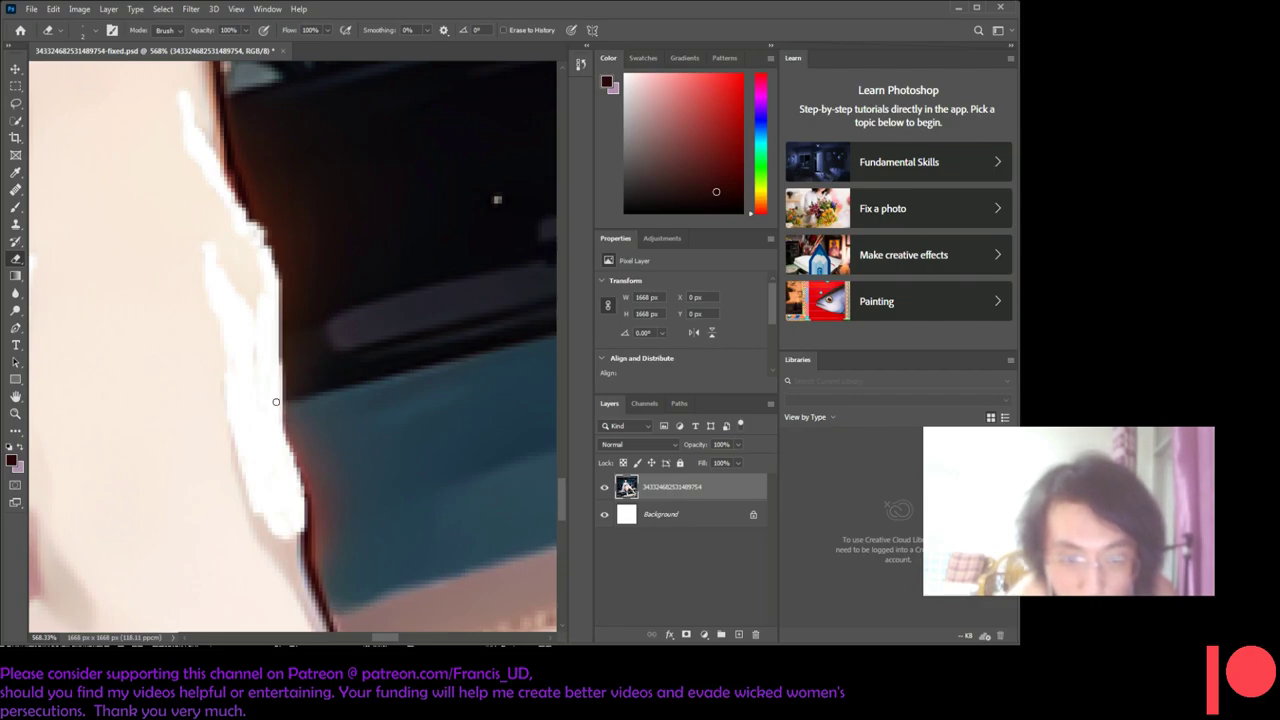
left_click_drag(277, 371, 277, 341)
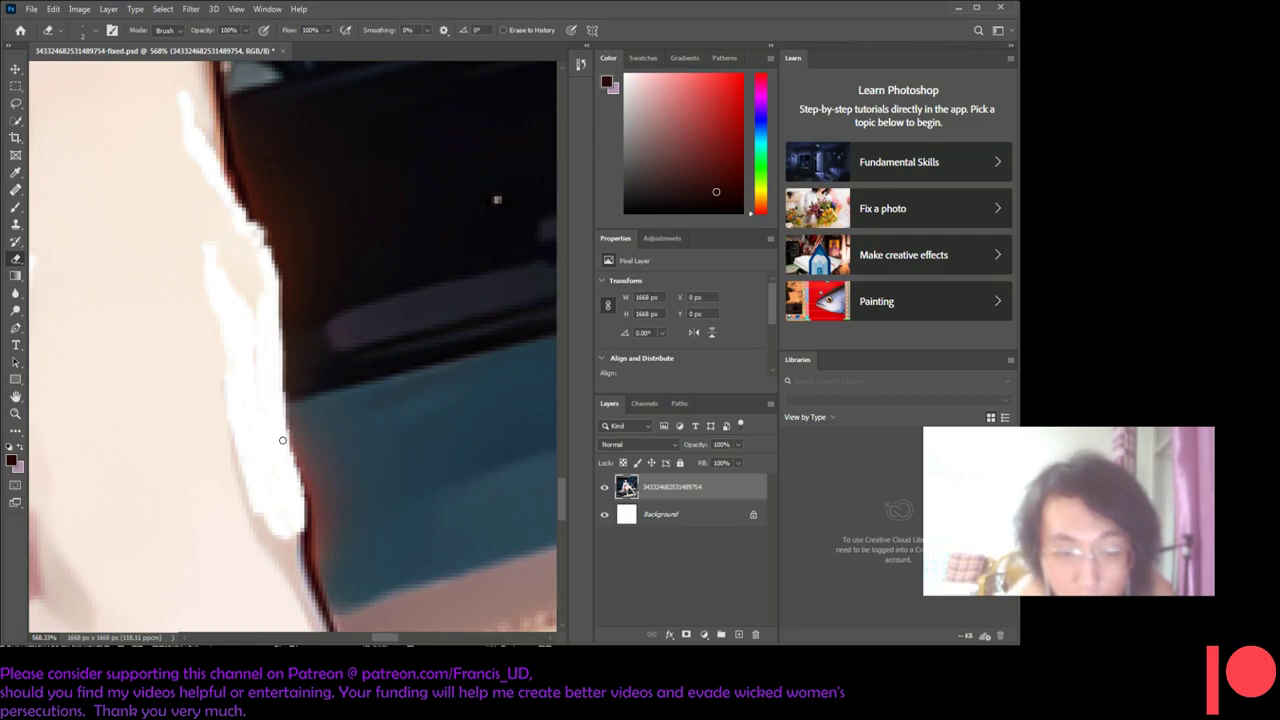
scroll(219, 443, "up", 1)
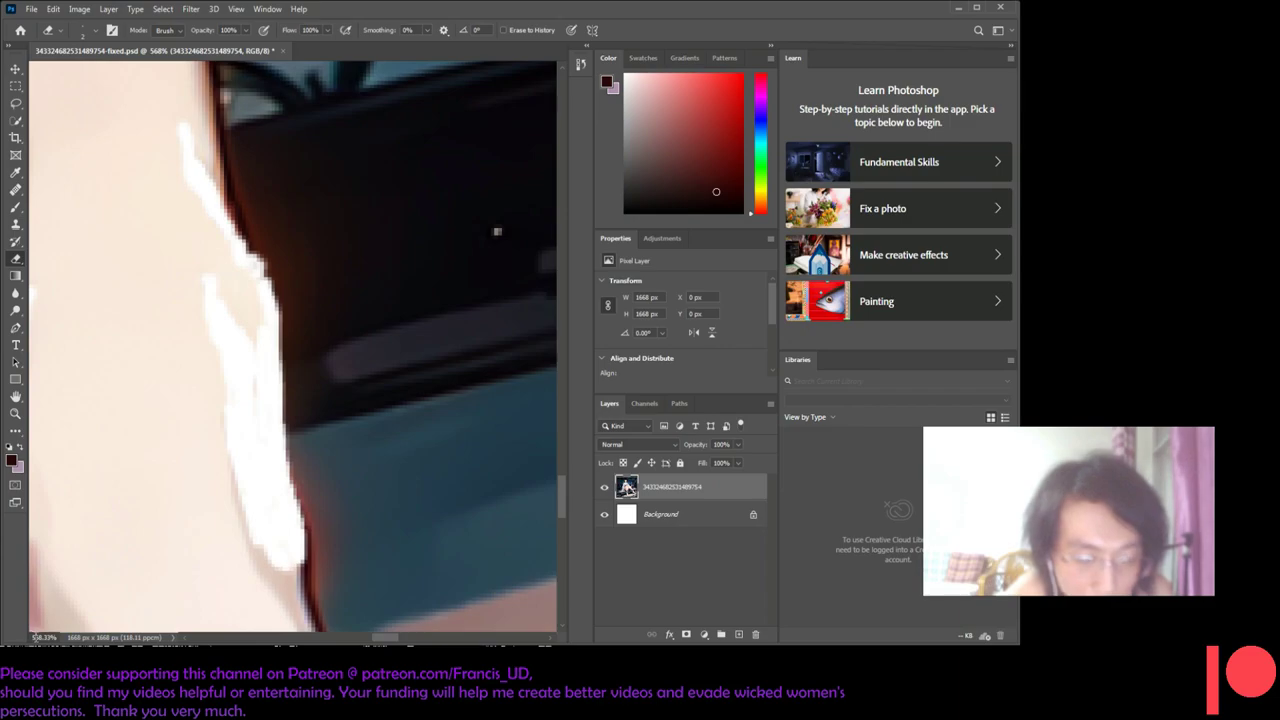
scroll(352, 312, "down", 6)
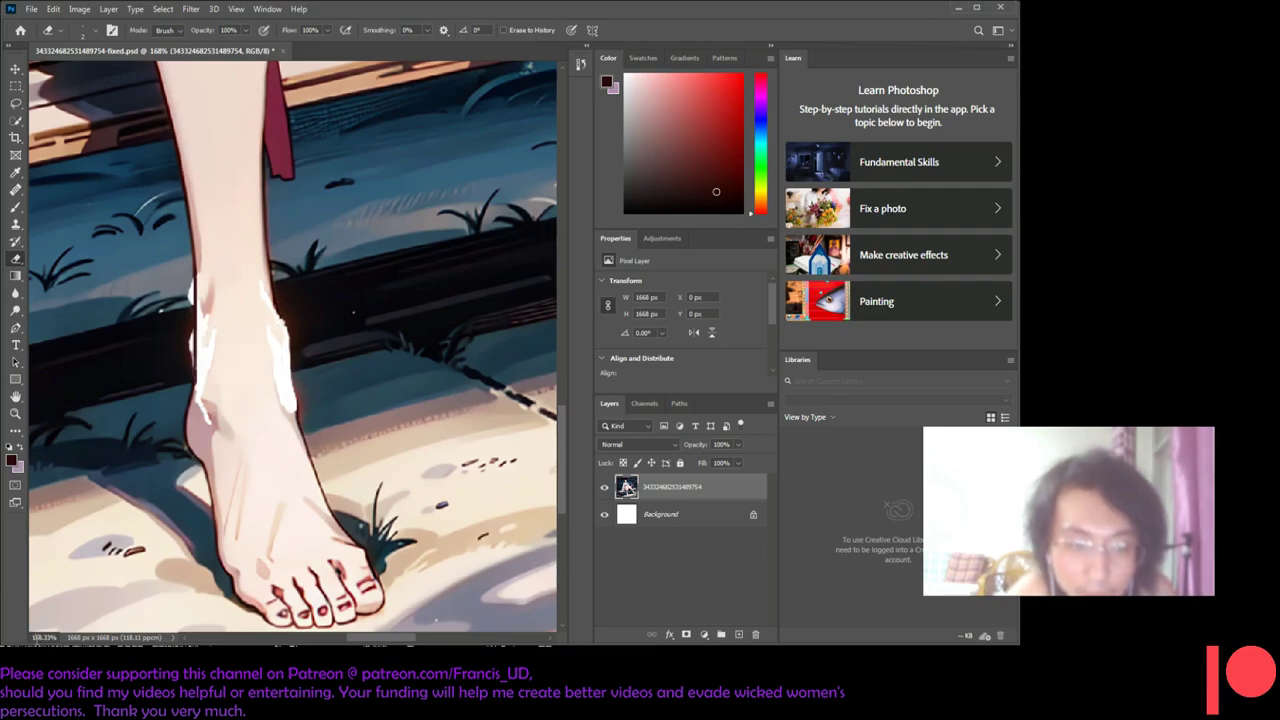
scroll(291, 340, "up", 6)
scroll(149, 560, "down", 1)
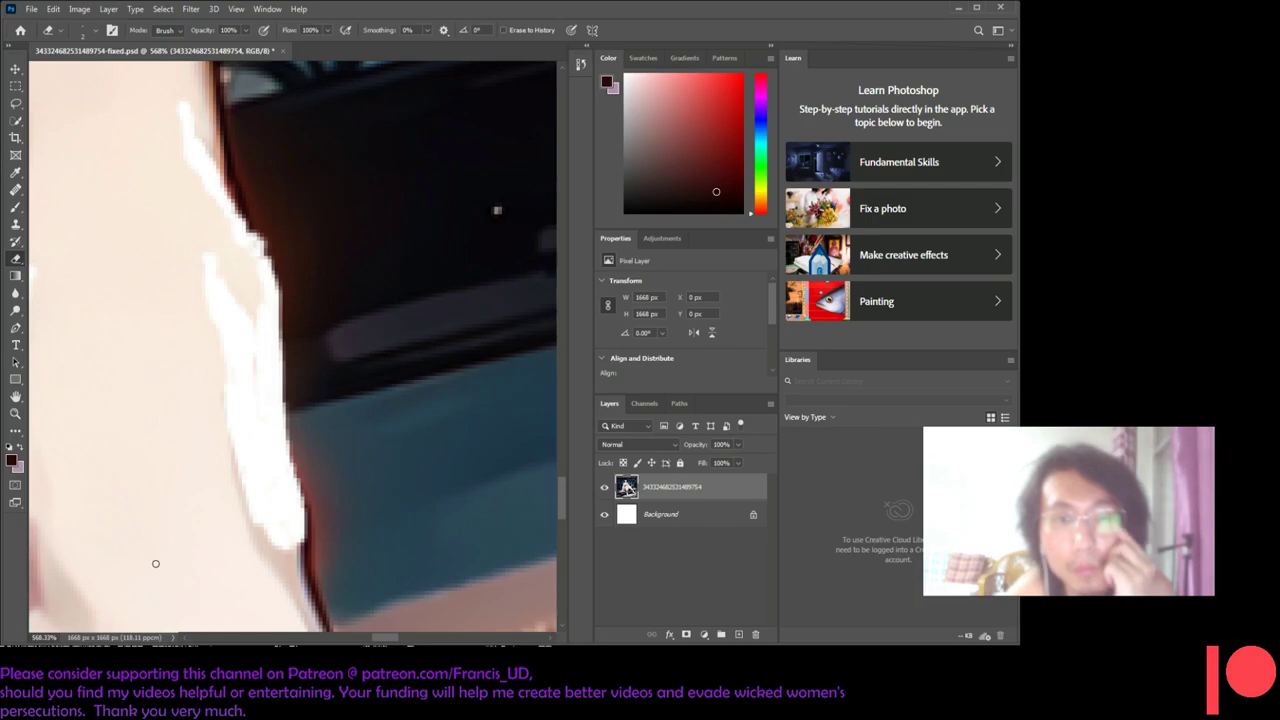
scroll(140, 540, "down", 1)
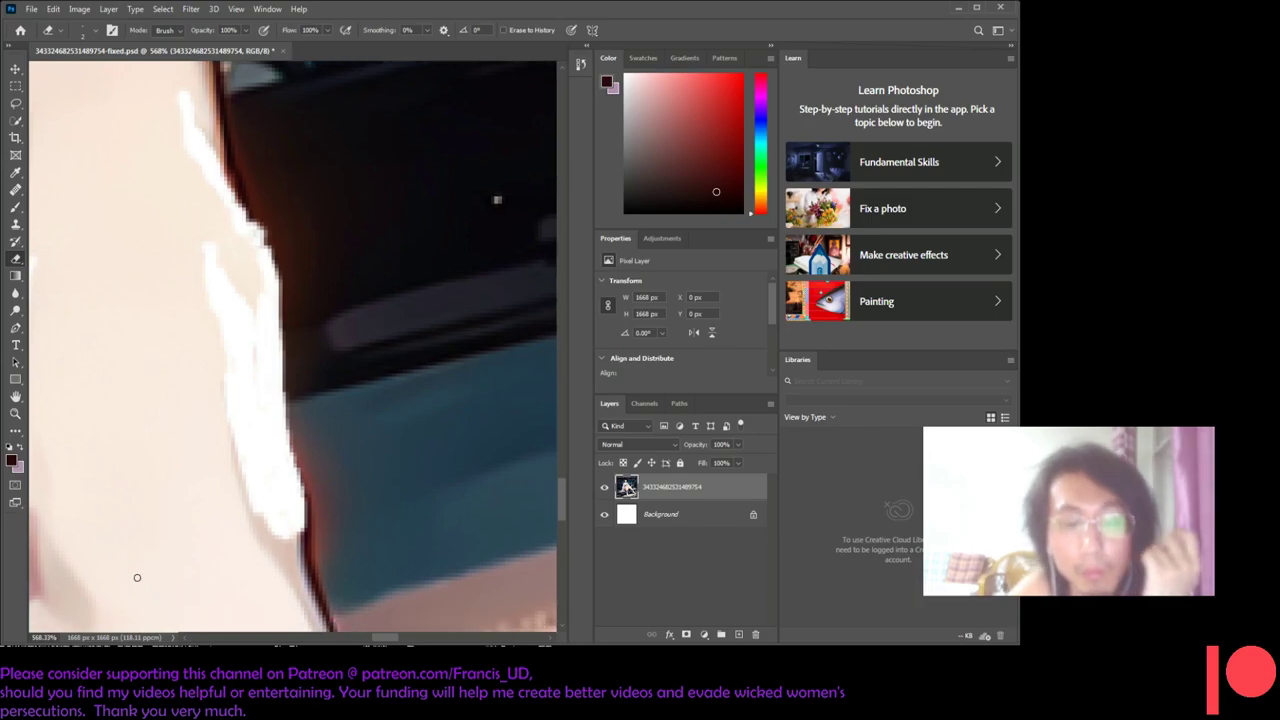
- Sample the pink skin tone beside the white patch with the Eyedropper
left_click(15, 103)
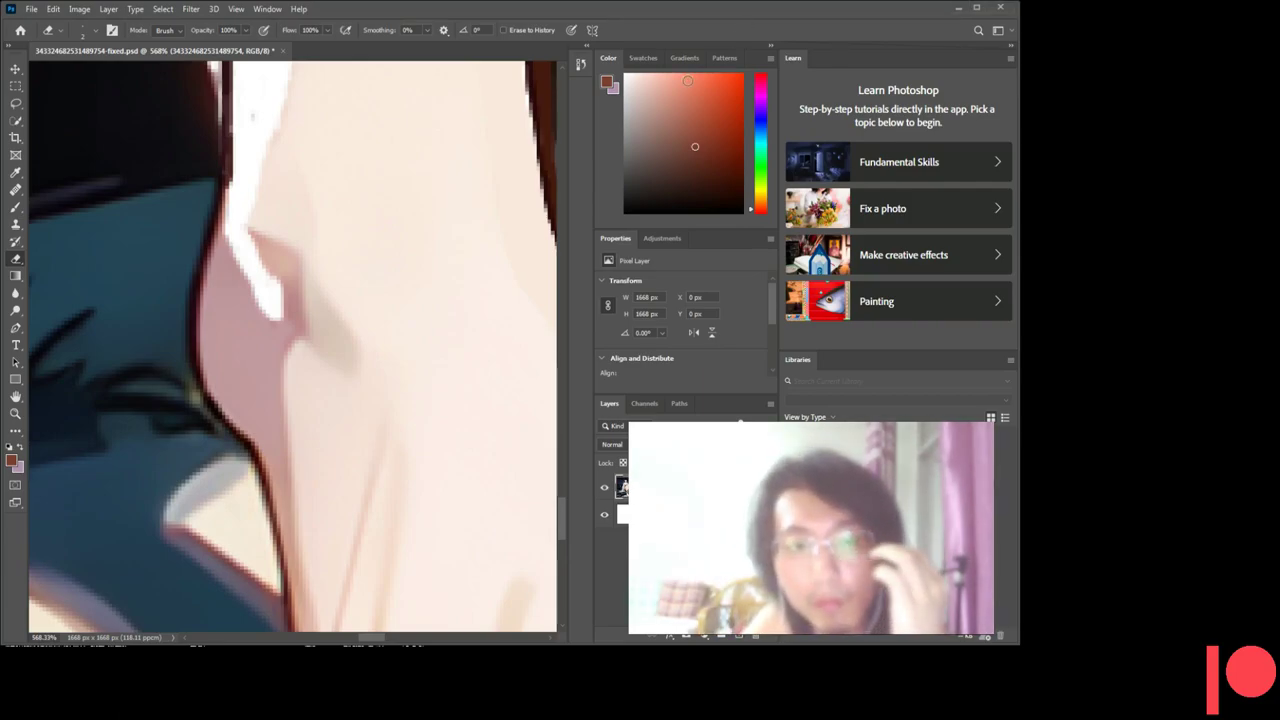
scroll(301, 415, "up", 2)
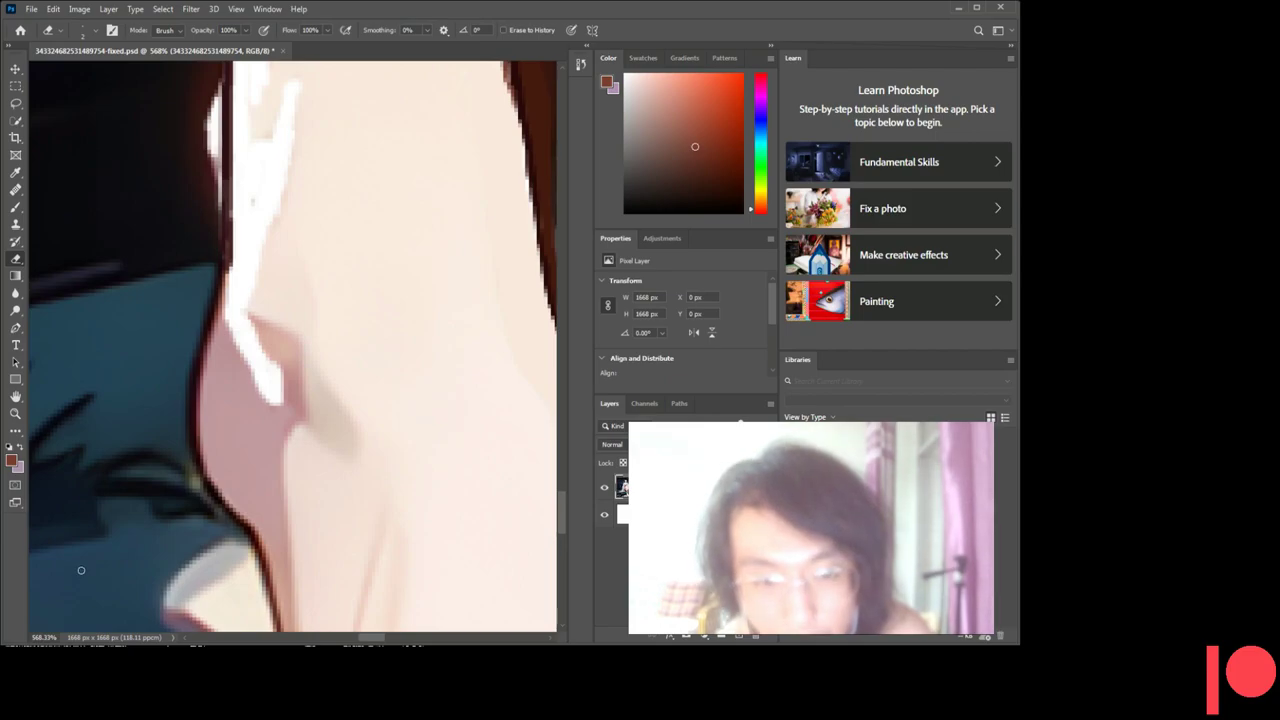
scroll(265, 380, "down", 1)
scroll(256, 367, "down", 2)
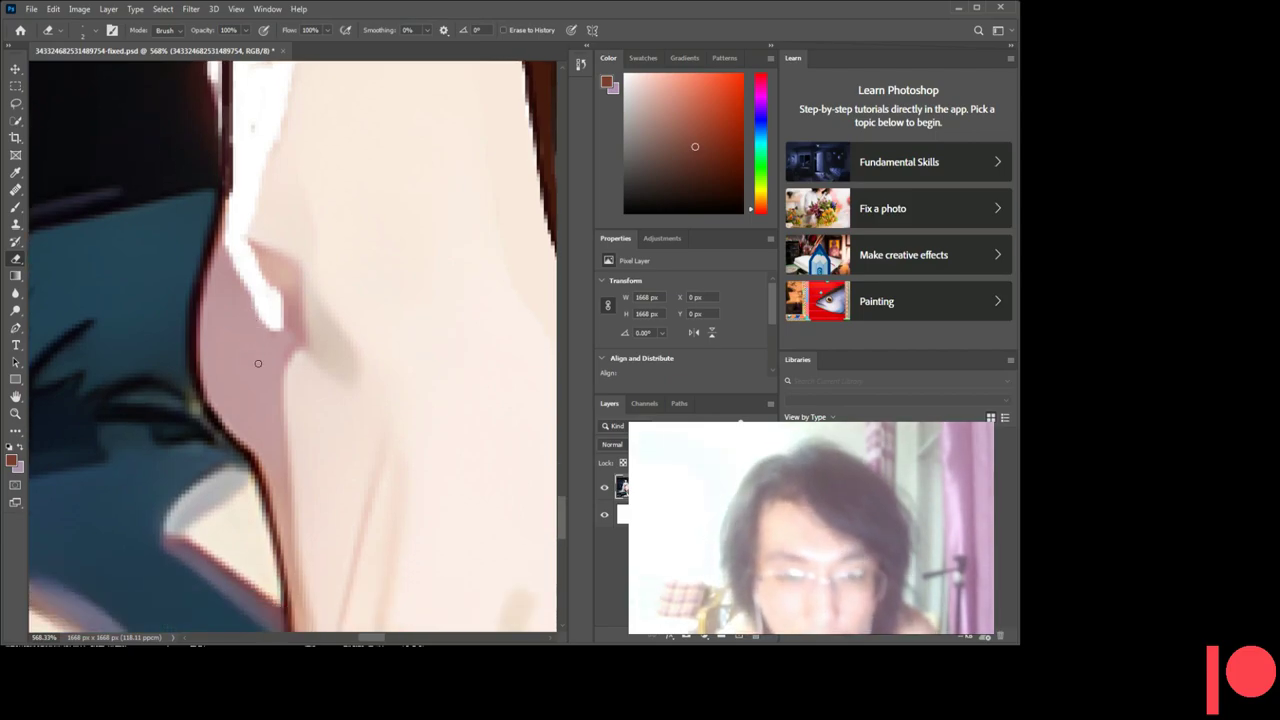
key("i")
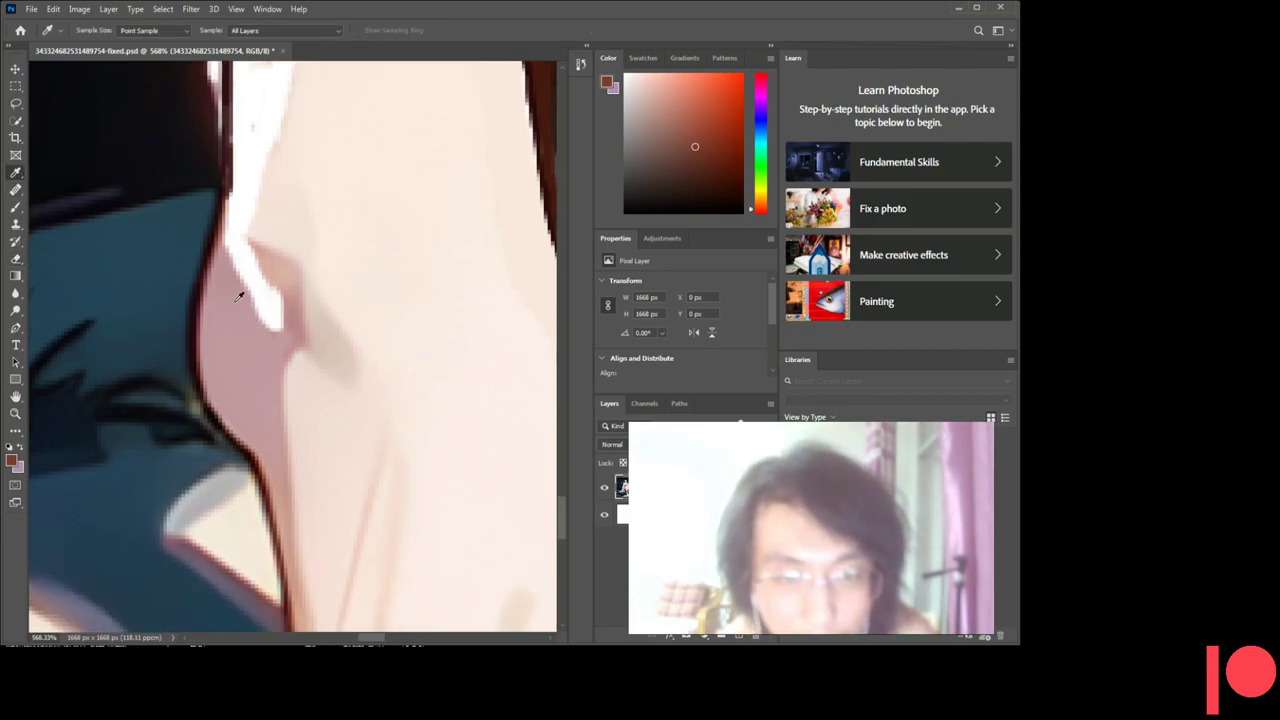
left_click(243, 290)
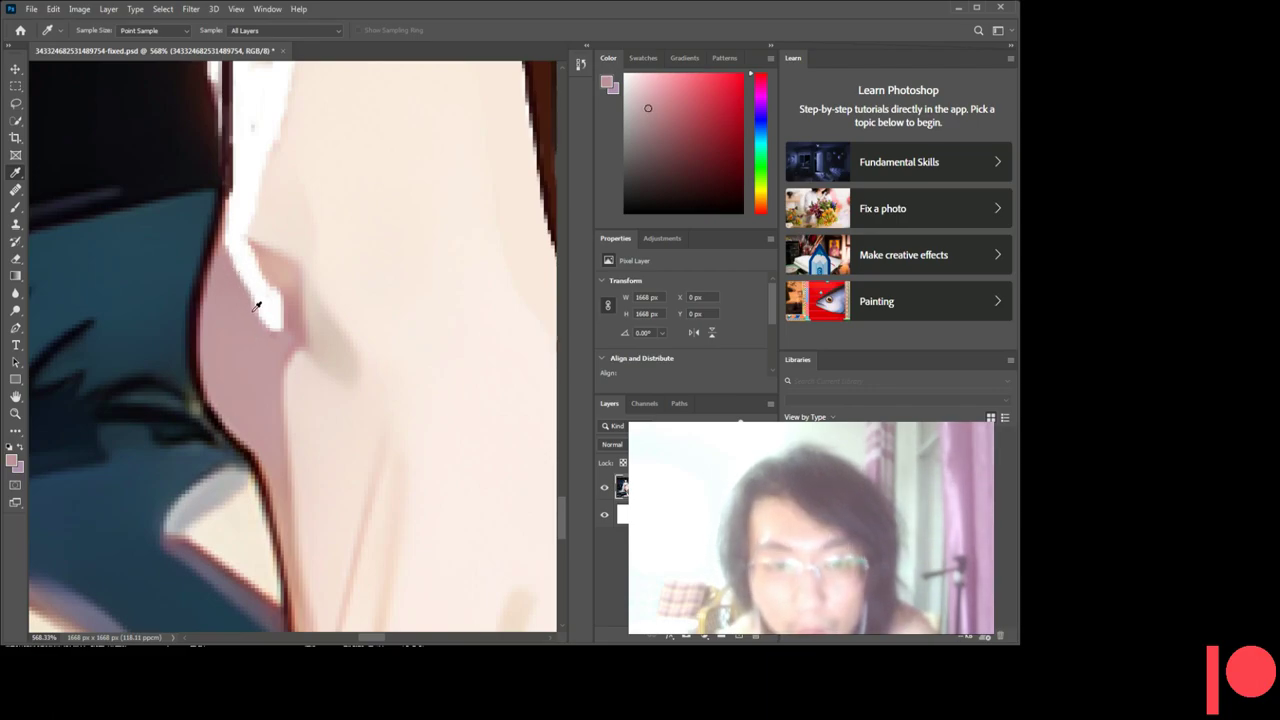
- Resample nearby pink tones, settling on the final pale pink skin colour
left_click(231, 273)
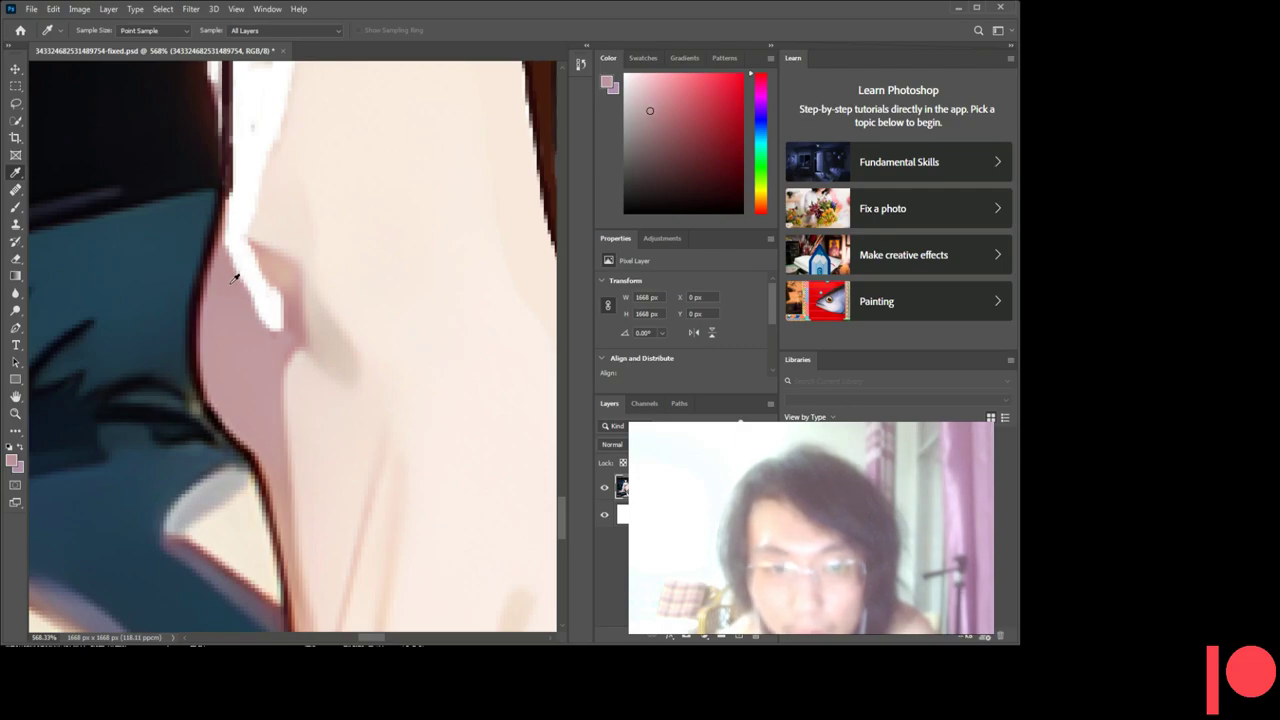
left_click(238, 269)
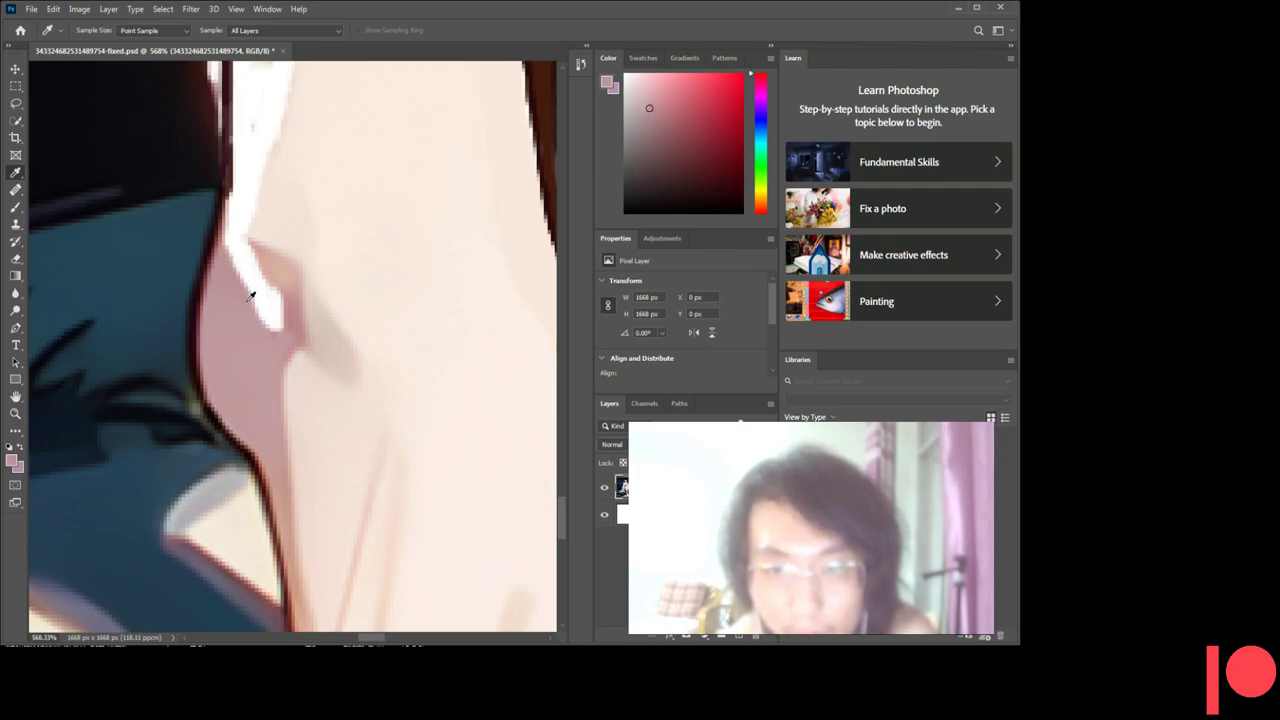
left_click(252, 302)
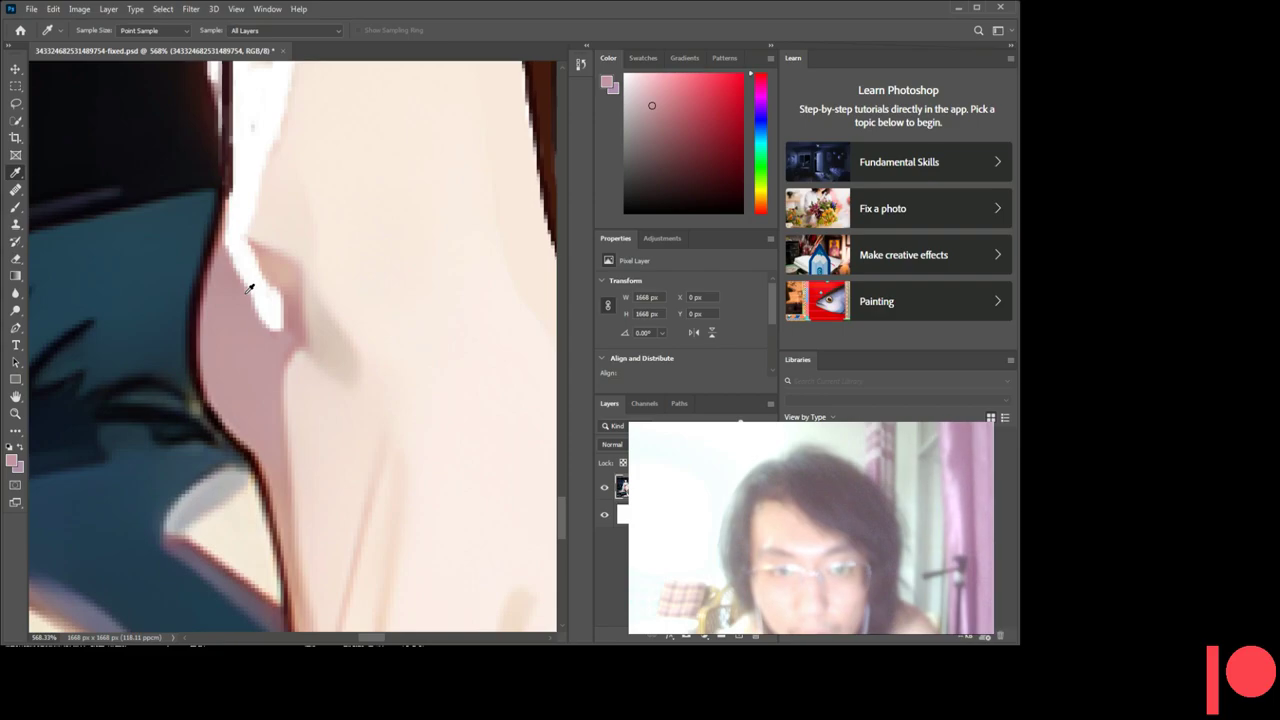
left_click(253, 303)
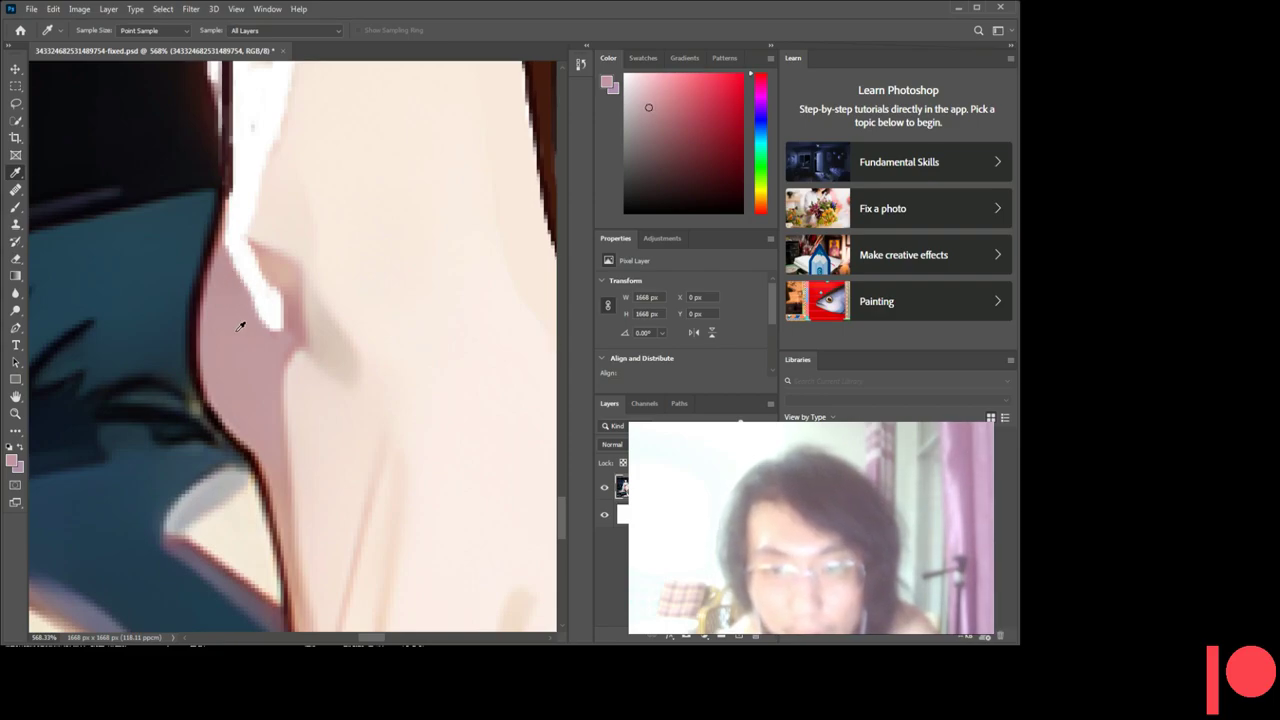
left_click(232, 286)
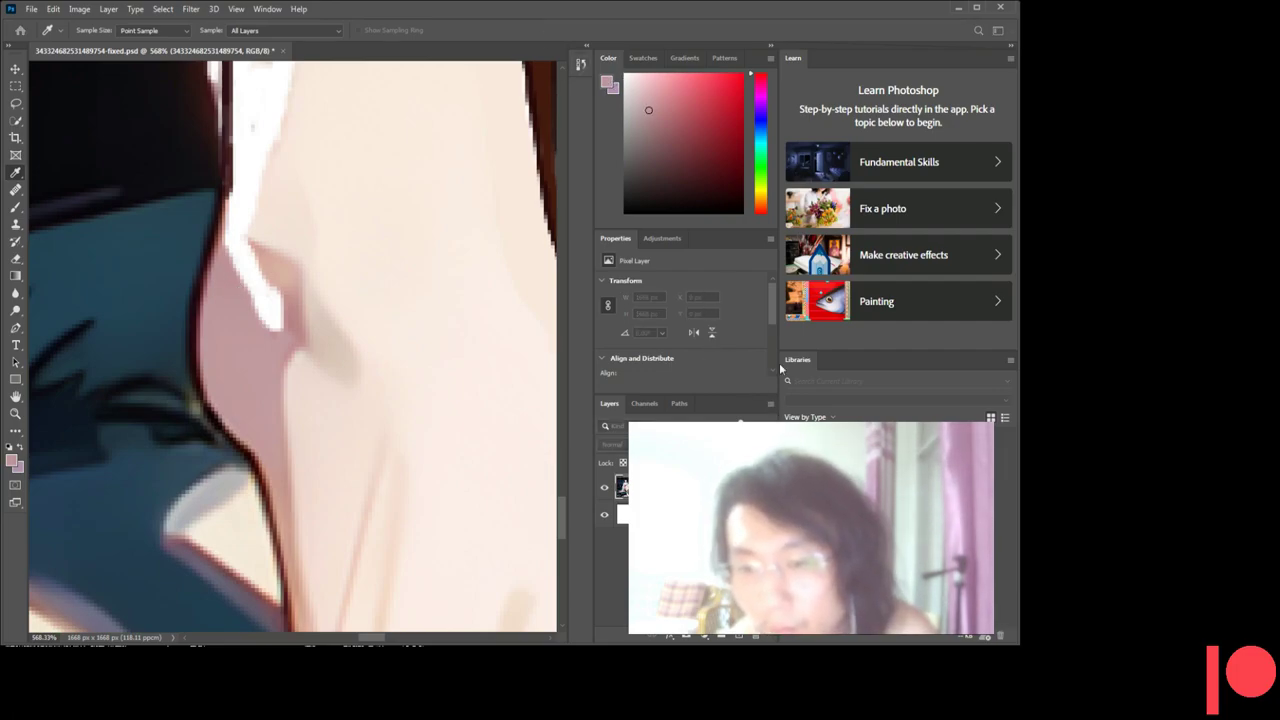
left_click(16, 108)
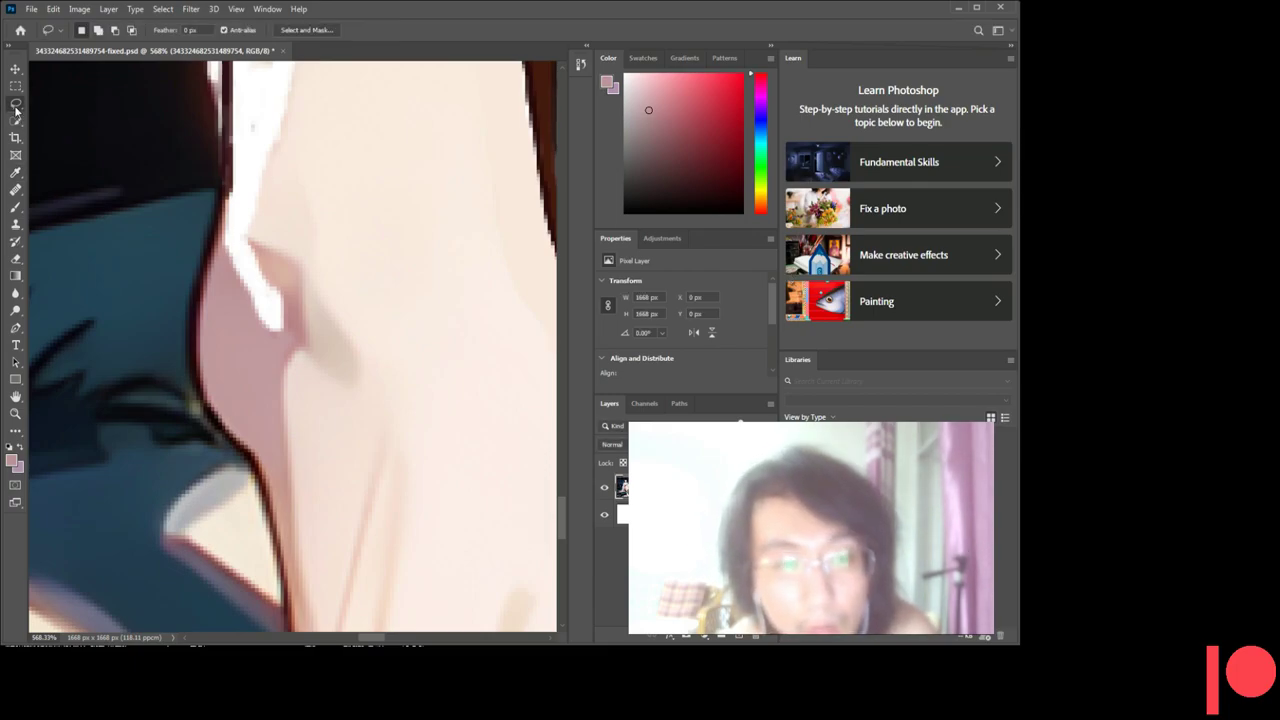
- Lasso around the white patch along the pink shin edge, then deselect
left_click_drag(227, 246, 262, 314)
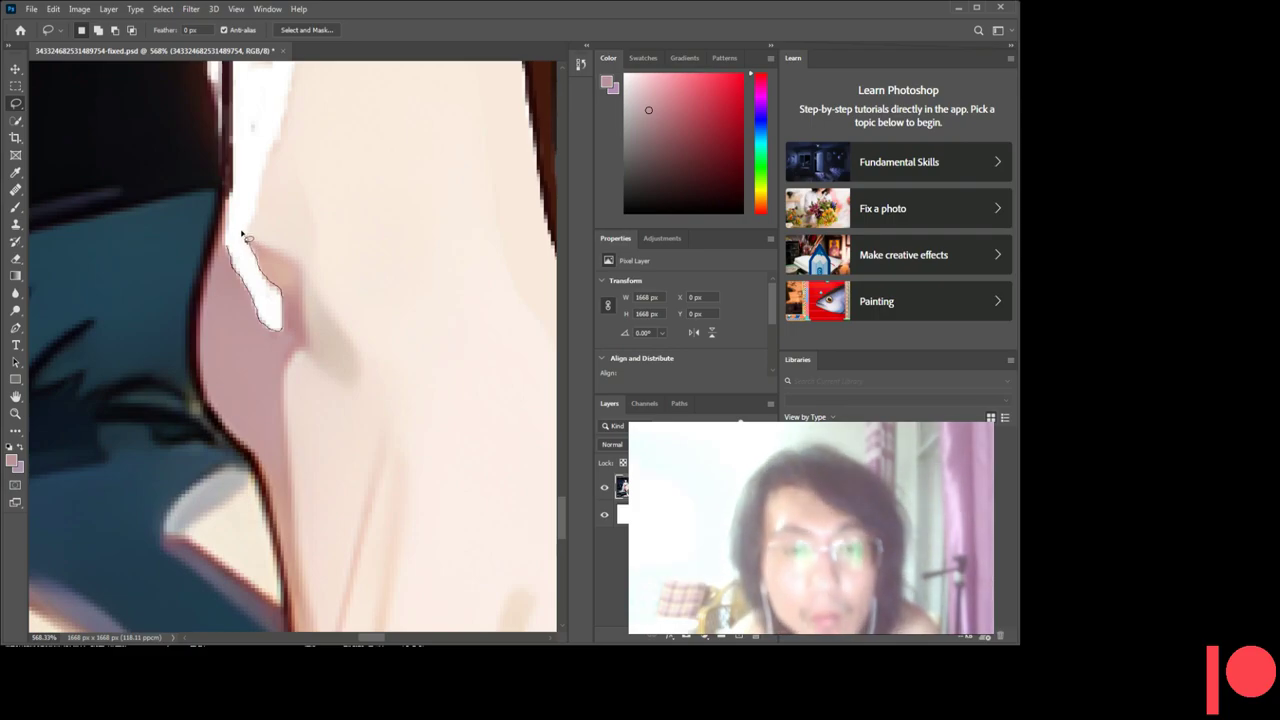
left_click_drag(231, 245, 229, 240)
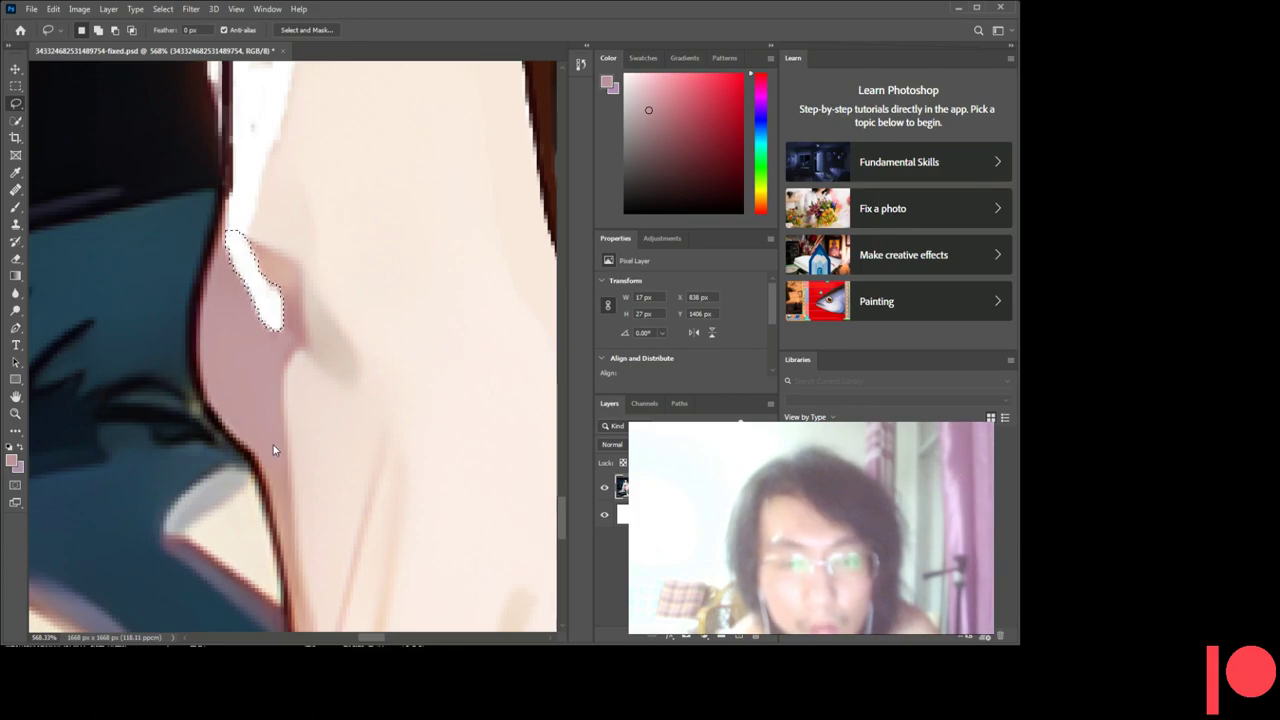
key("i")
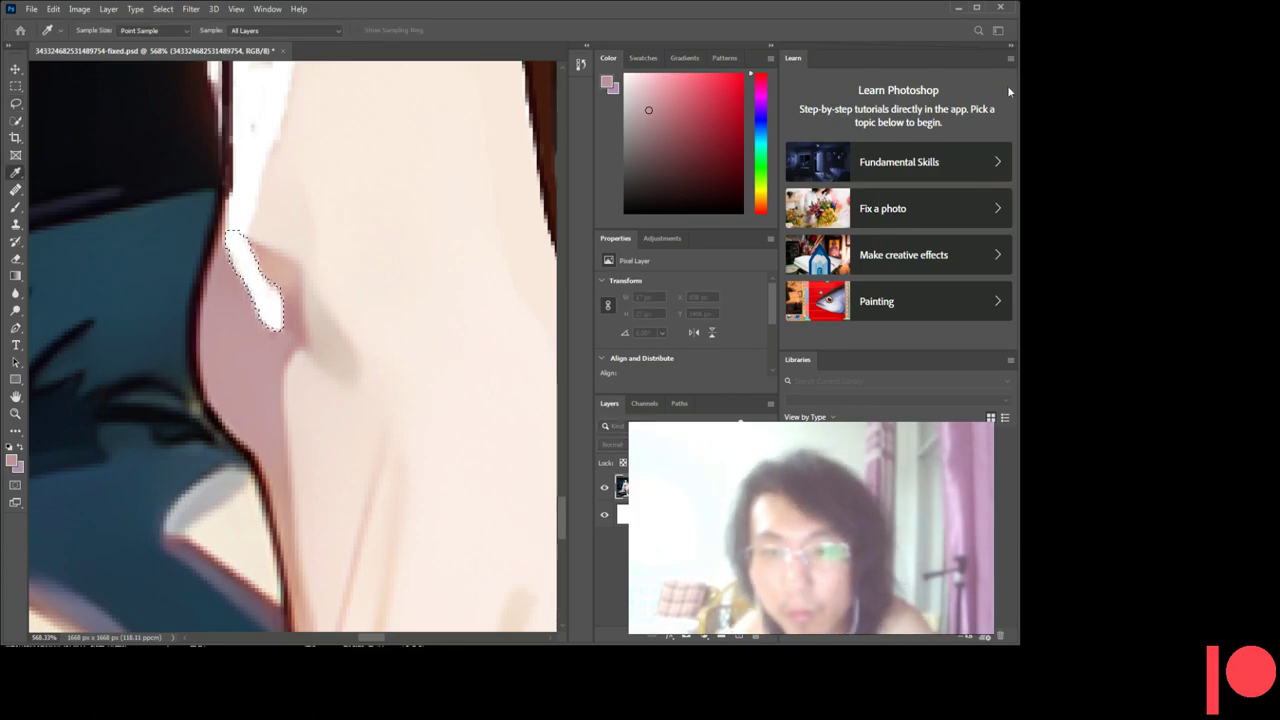
key("l")
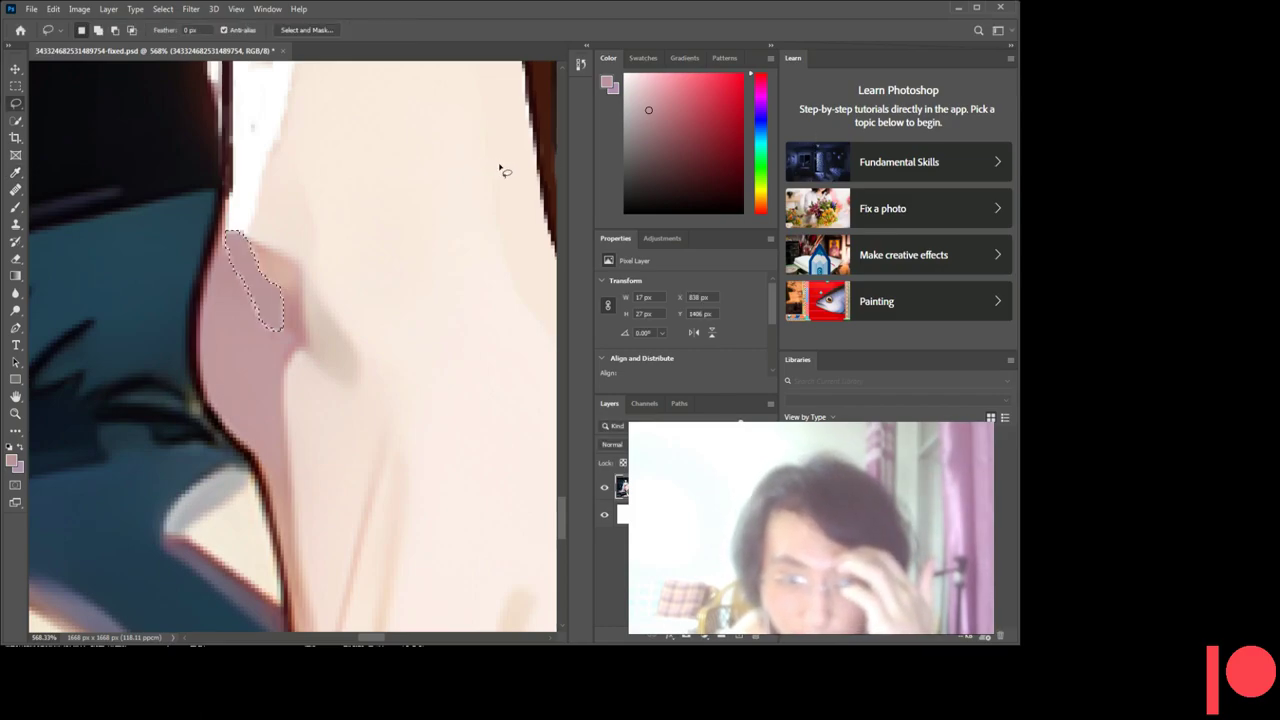
left_click_drag(232, 236, 228, 250)
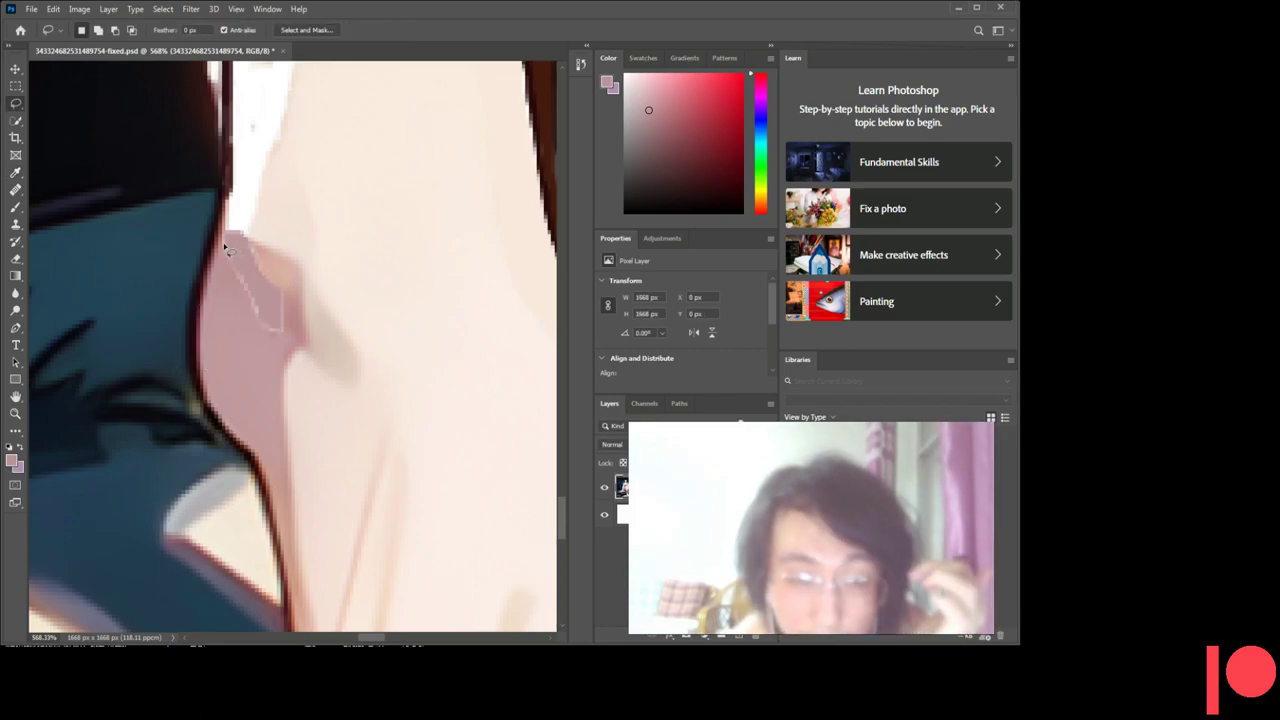
mouse_move(228, 250)
left_mouse_down()
mouse_move(248, 294)
mouse_move(286, 327)
left_mouse_up()
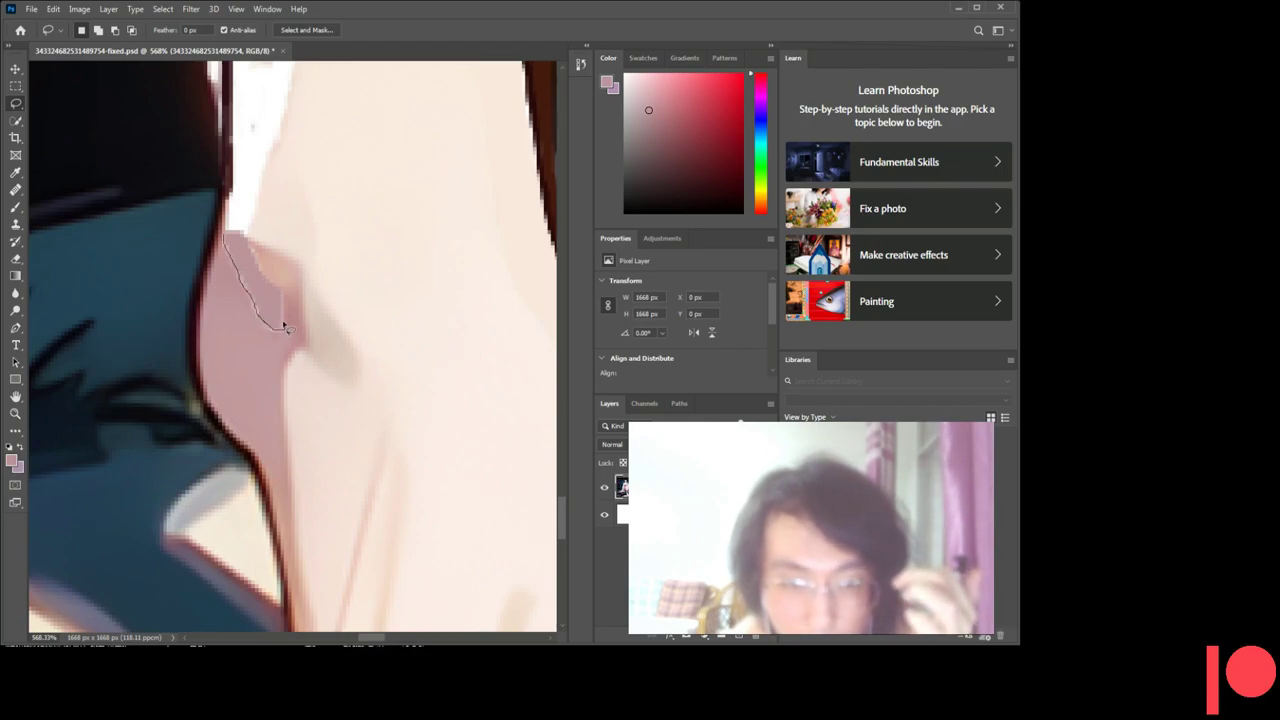
left_click_drag(282, 302, 230, 240)
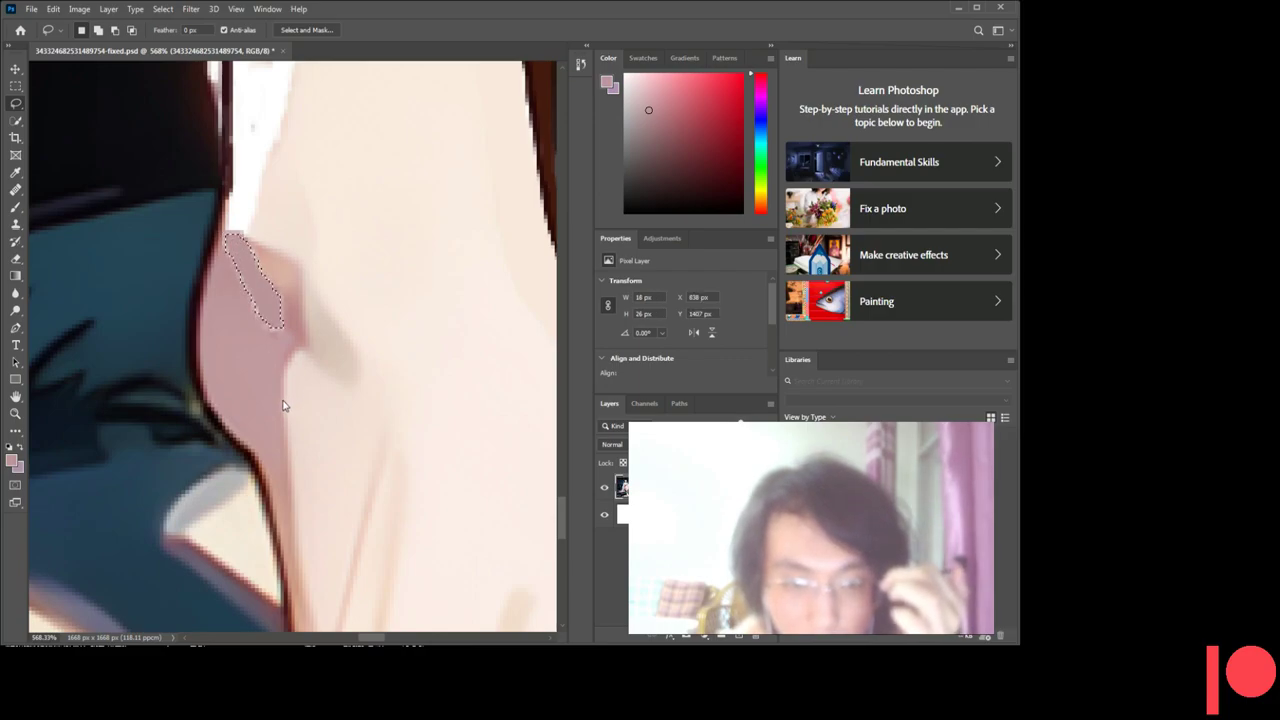
key("ctrl+d")
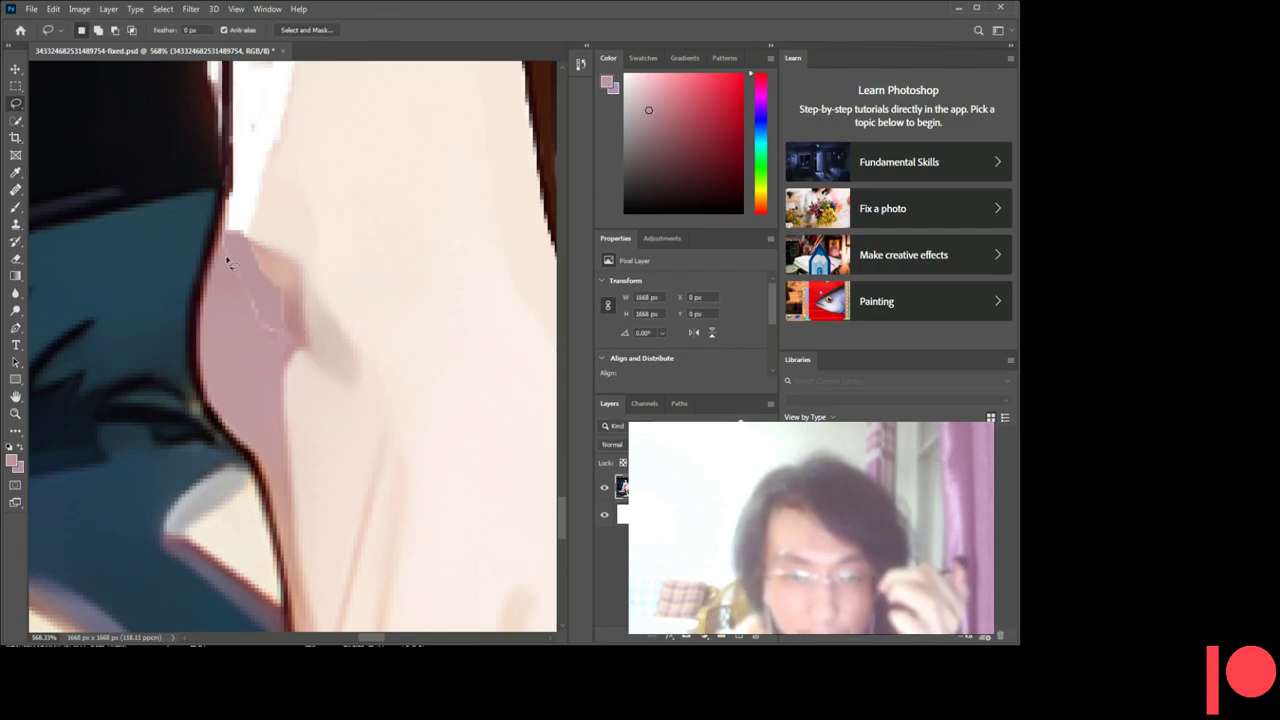
- Retry lasso selections around the leftover white patch, deselecting after each attempt
mouse_move(229, 252)
left_mouse_down()
mouse_move(261, 324)
mouse_move(286, 334)
mouse_move(282, 297)
mouse_move(251, 249)
mouse_move(229, 250)
left_mouse_up()
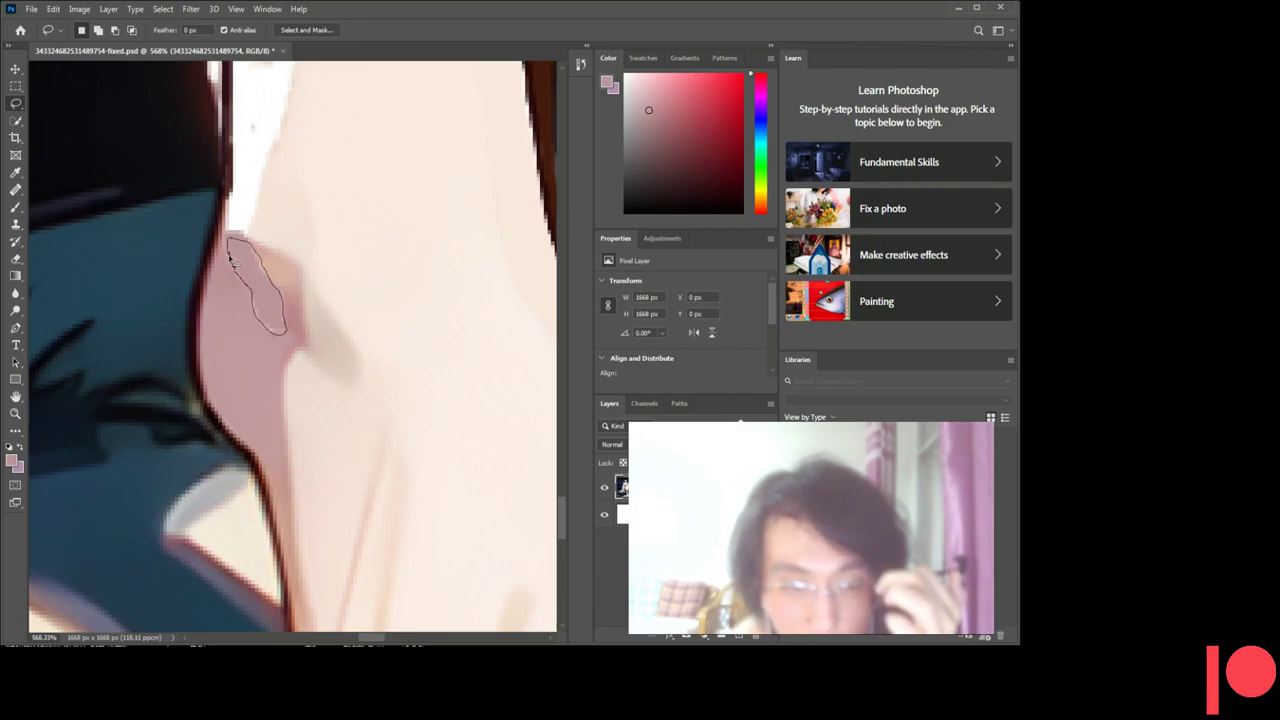
key("i")
key("l")
key("ctrl+d")
left_click_drag(224, 243, 264, 330)
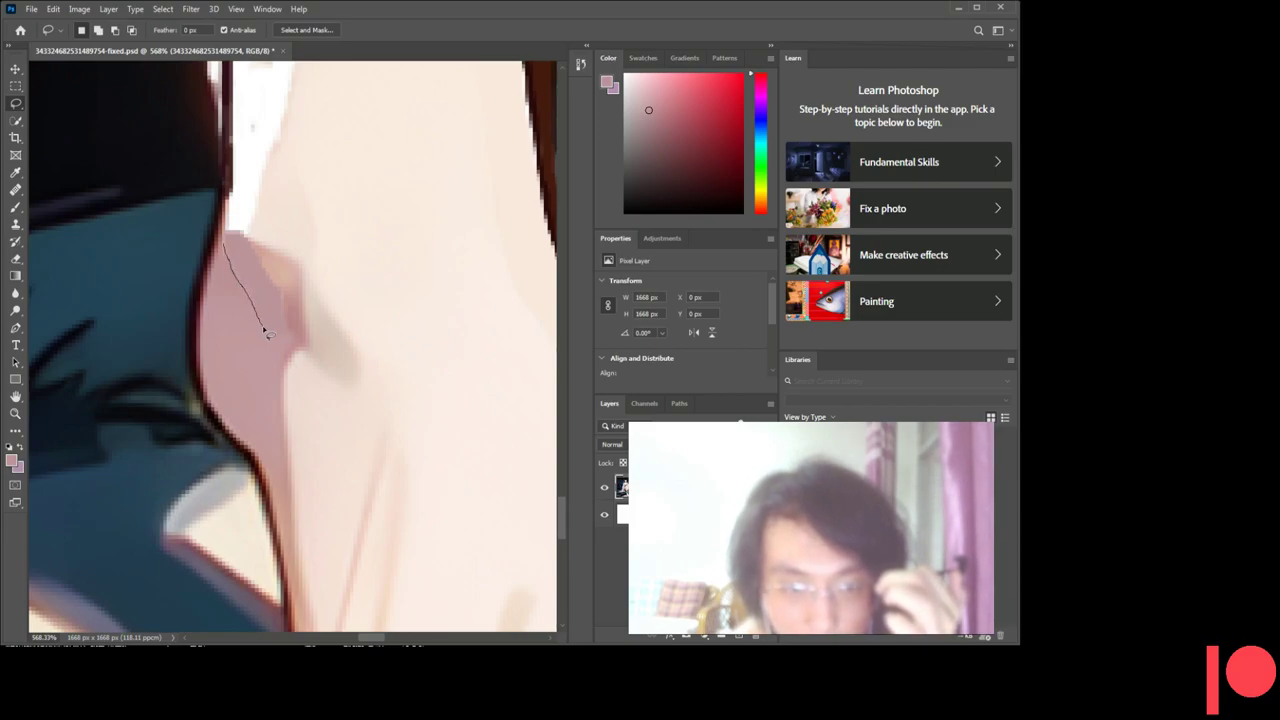
left_click_drag(278, 340, 229, 243)
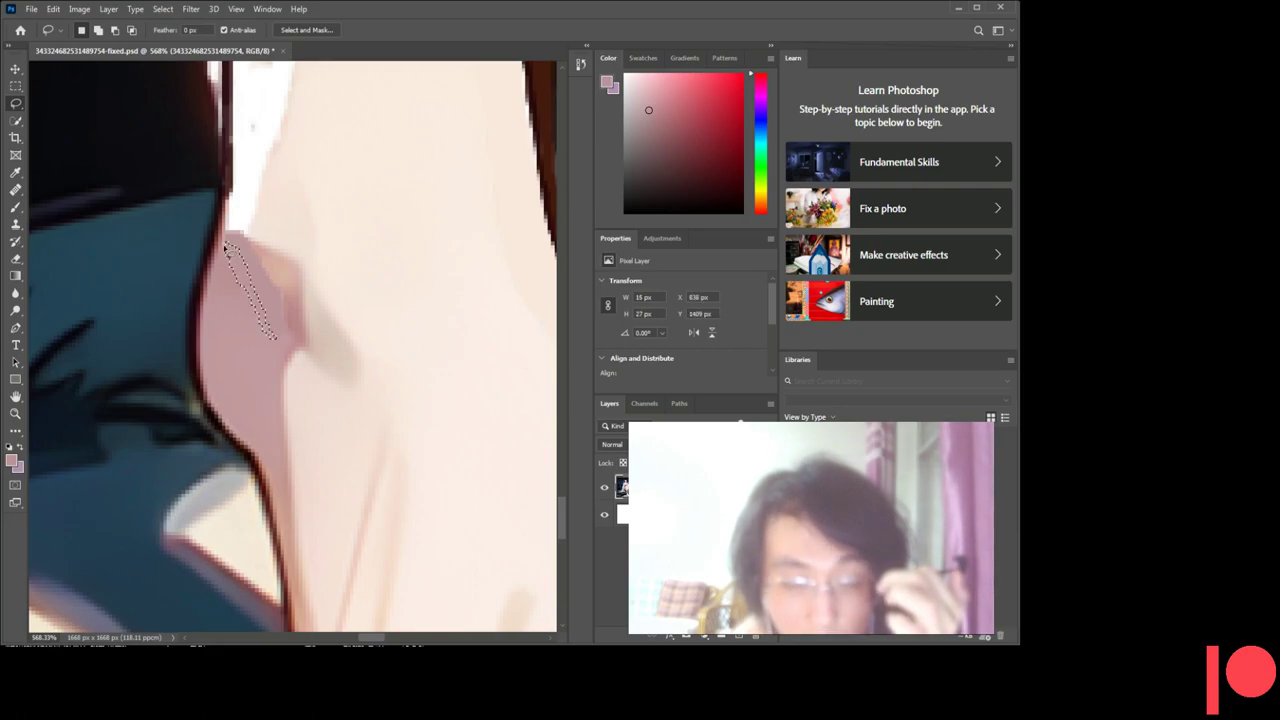
key("i")
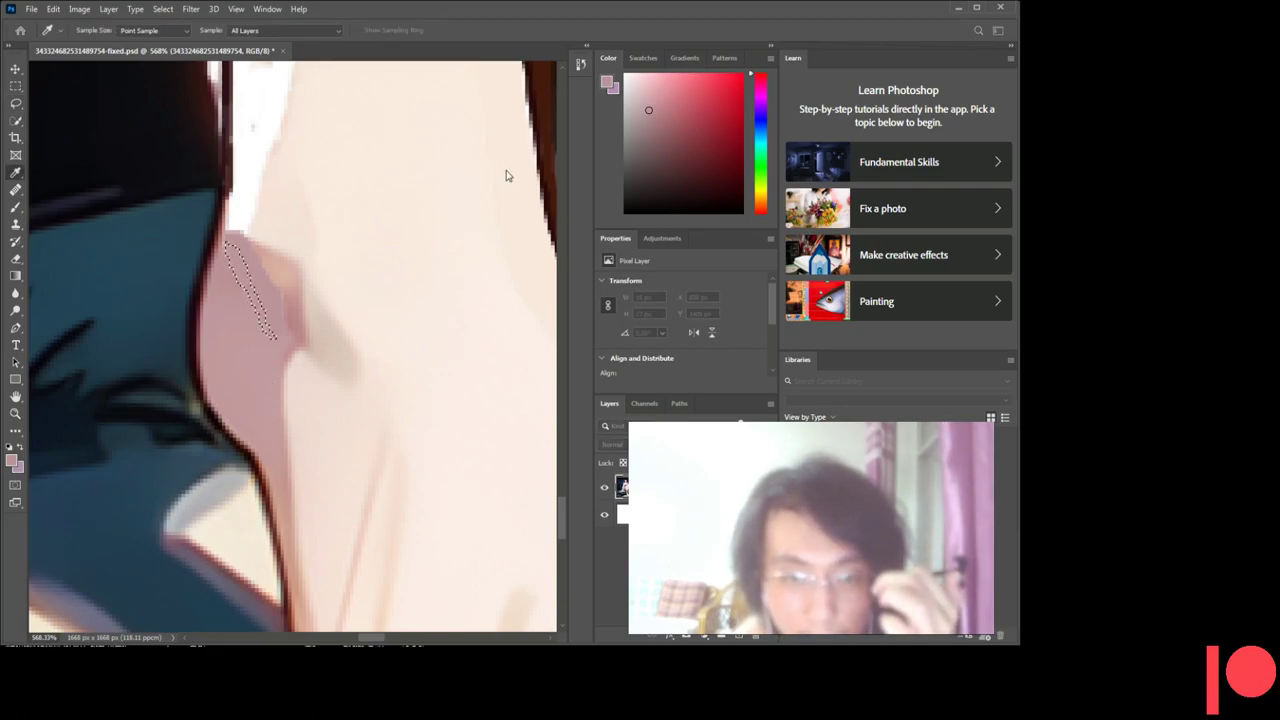
key("l")
key("ctrl+d")
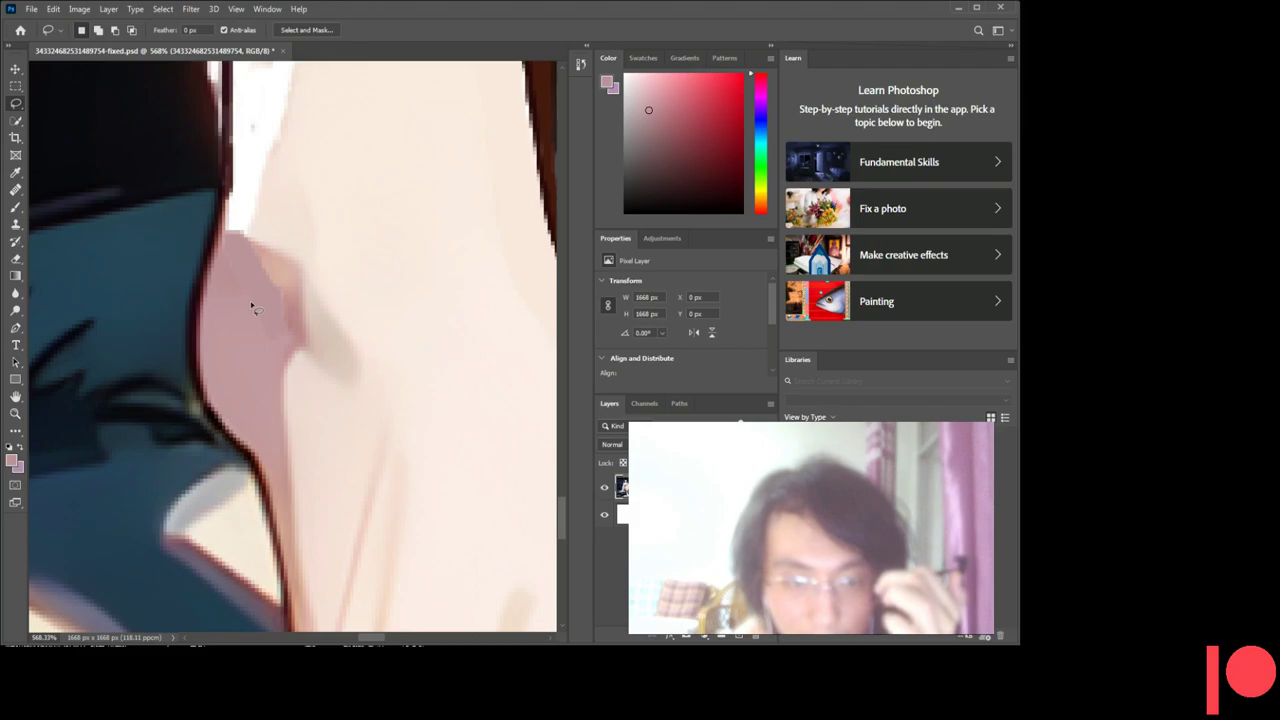
- Try smaller lasso selections along the shin edge sliver, then clear the selection
mouse_move(236, 272)
left_mouse_down()
mouse_move(255, 318)
mouse_move(237, 270)
left_mouse_up()
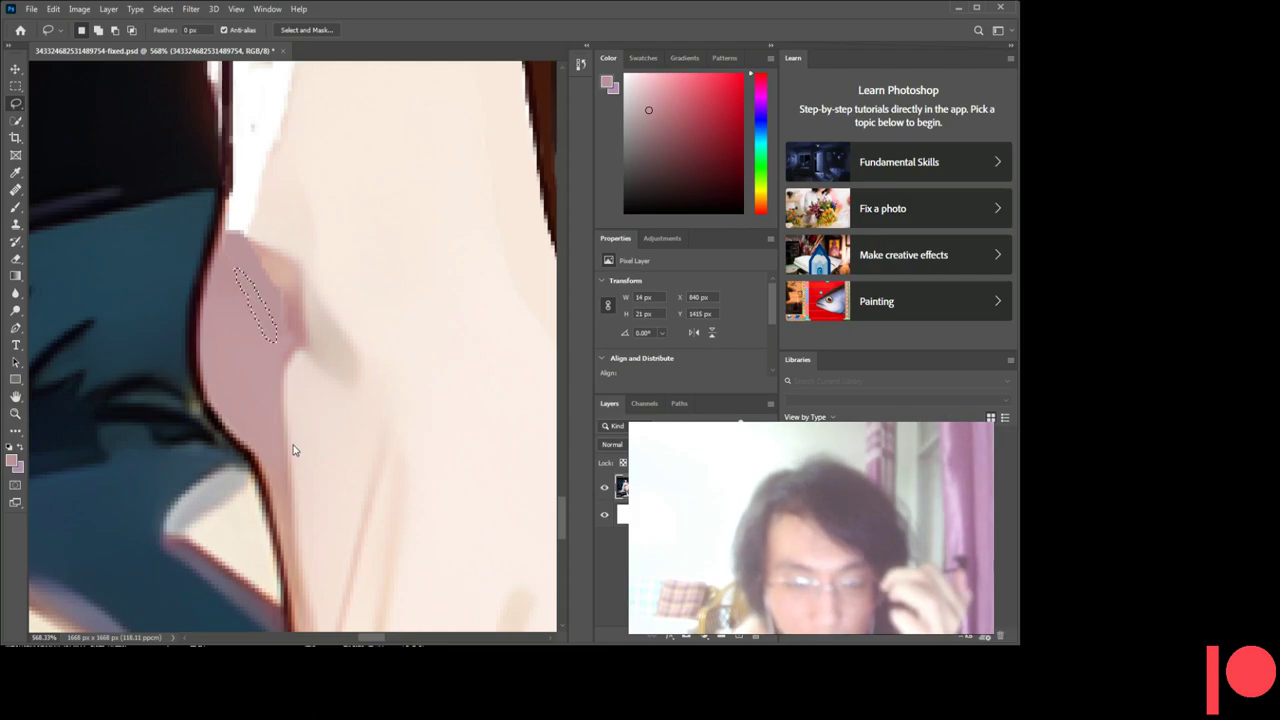
key("i")
key("l")
key("ctrl+d")
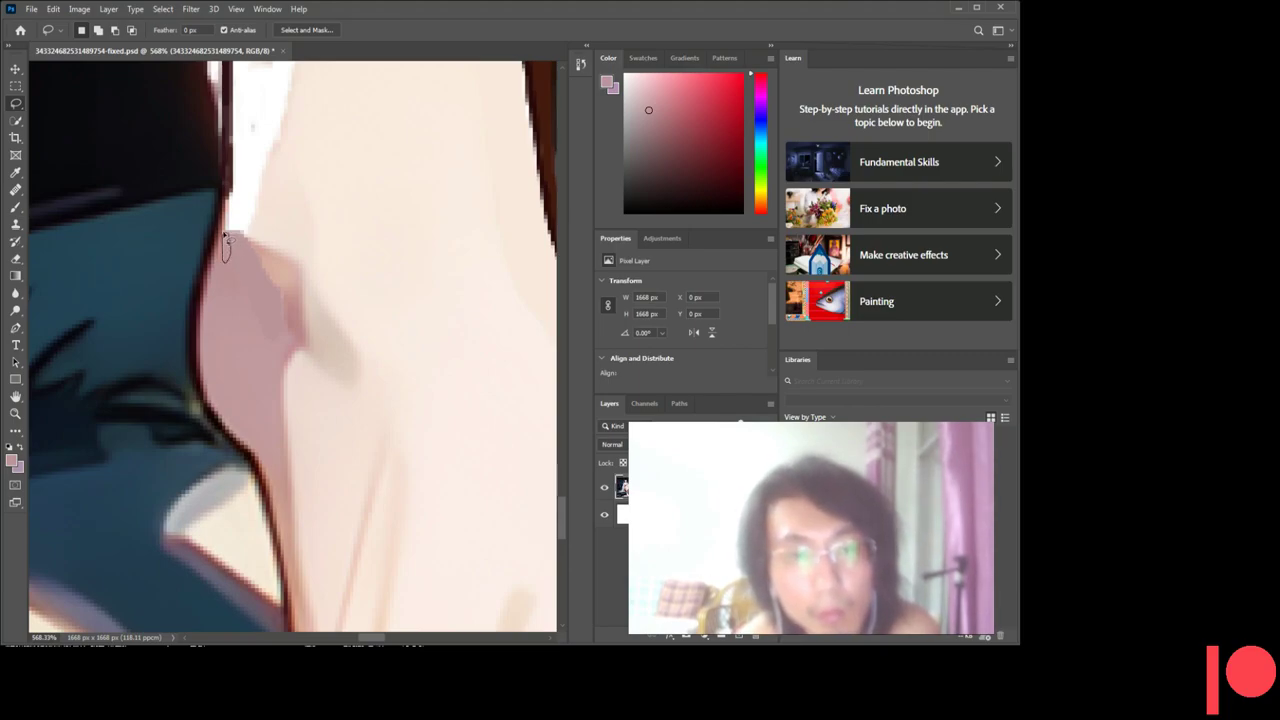
left_click_drag(225, 235, 227, 258)
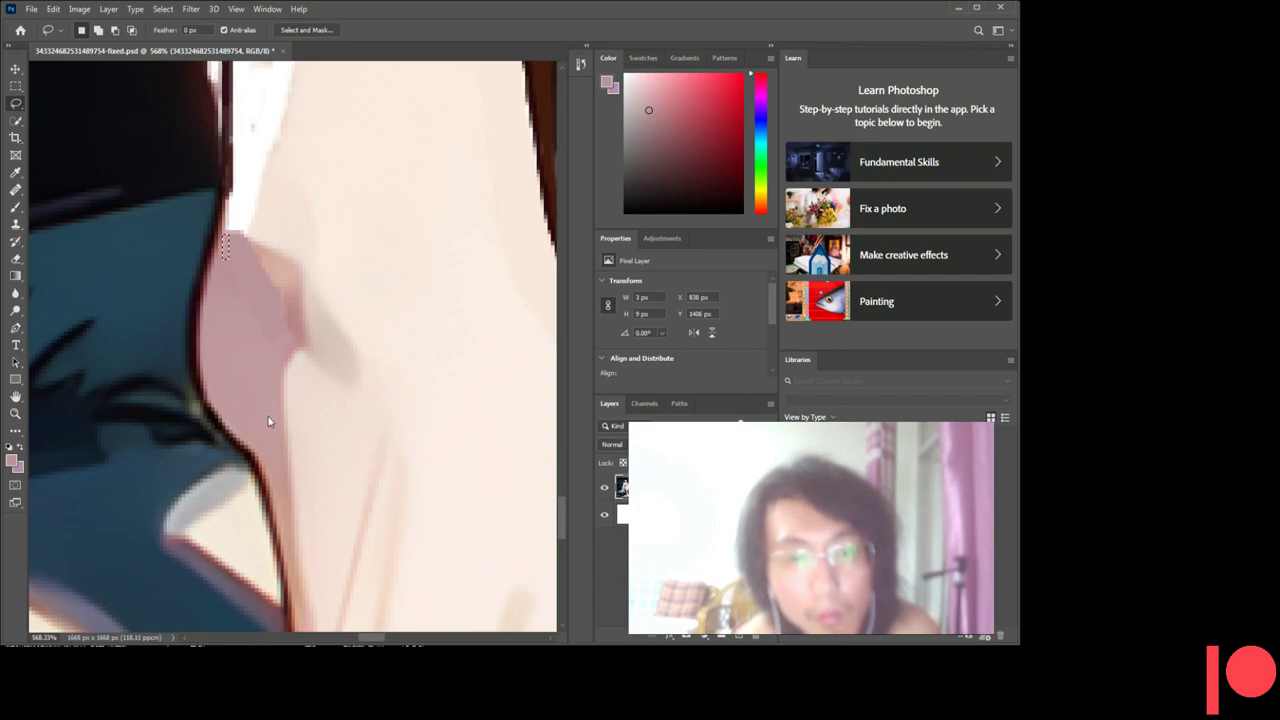
key("i")
key("l")
key("ctrl+d")
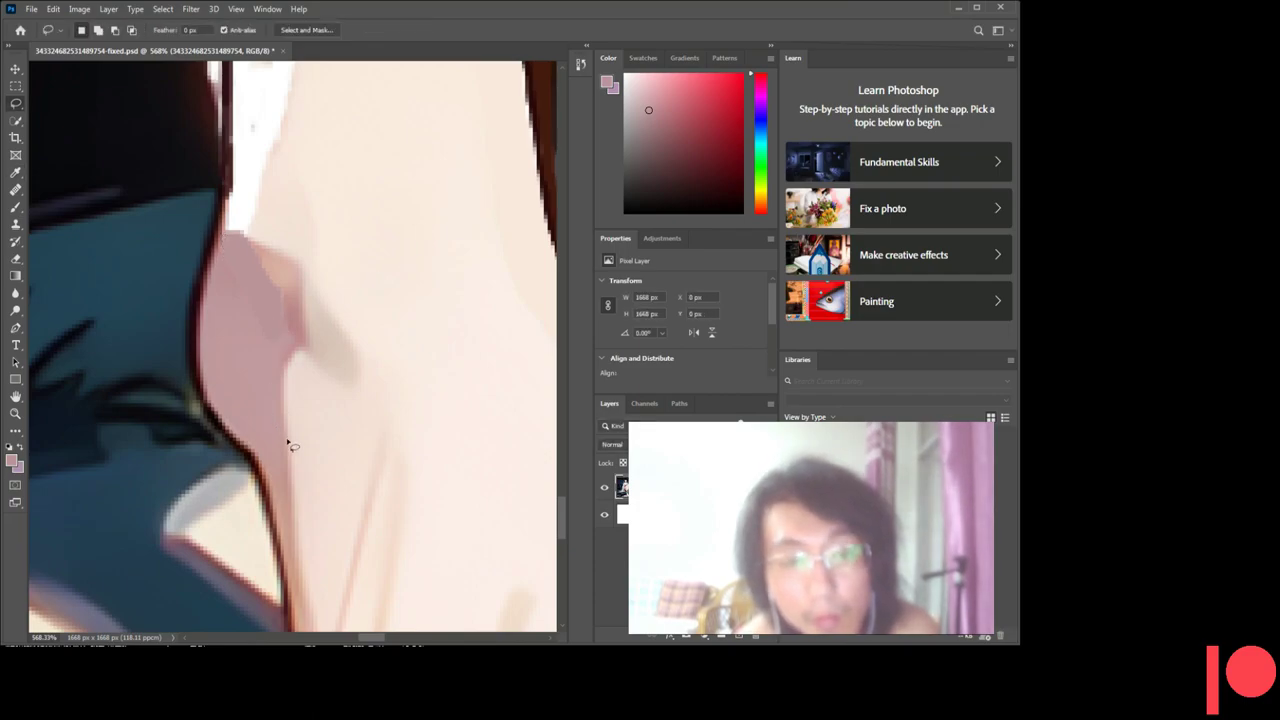
scroll(300, 443, "down", 2)
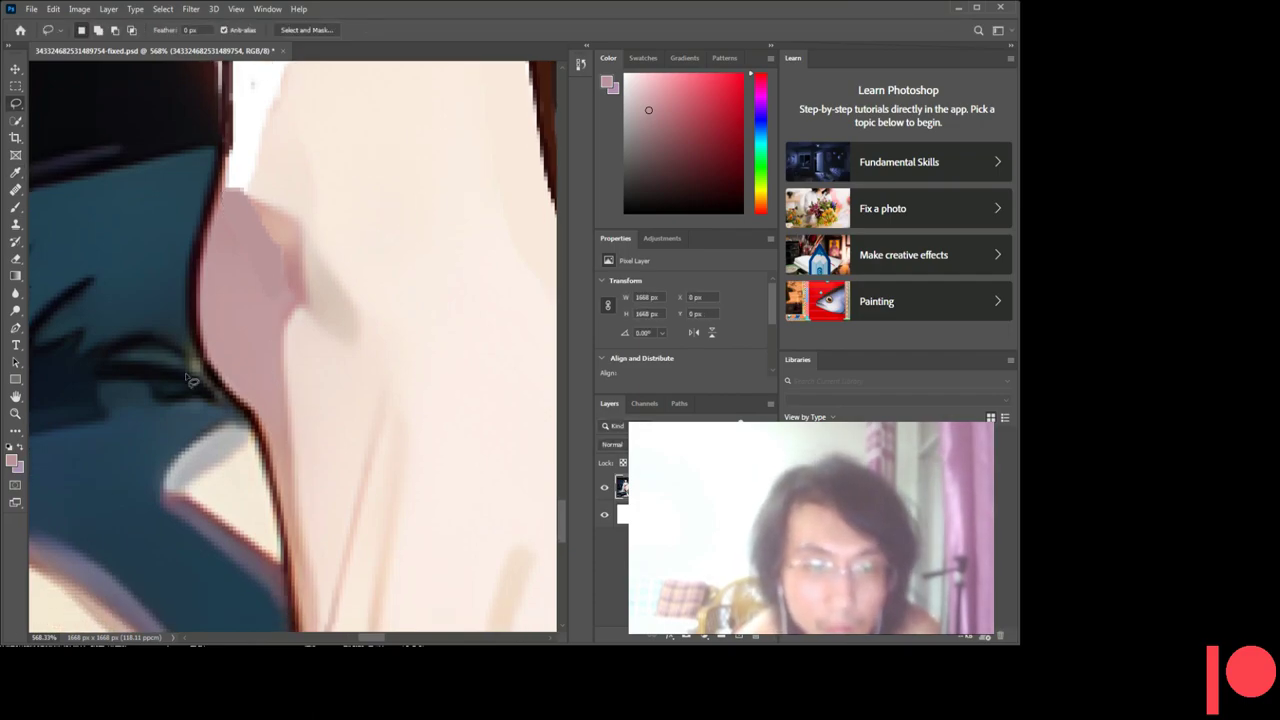
left_click_drag(228, 222, 233, 236)
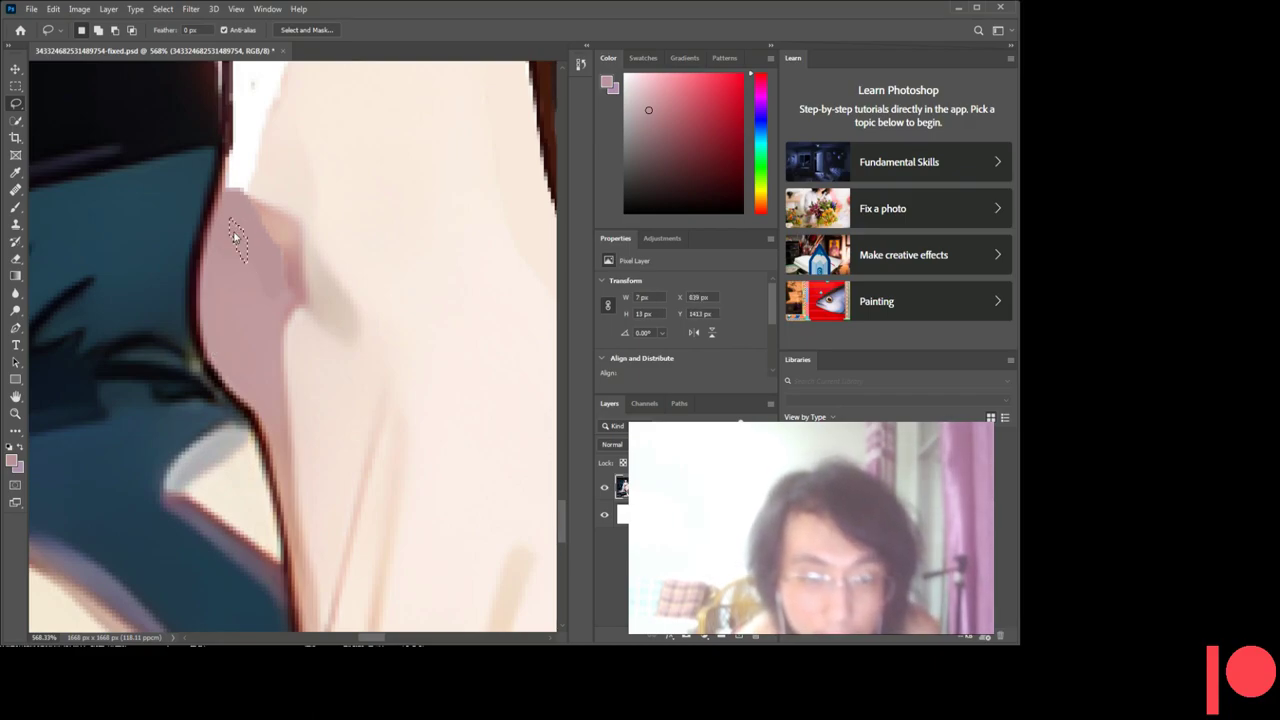
key("ctrl+d")
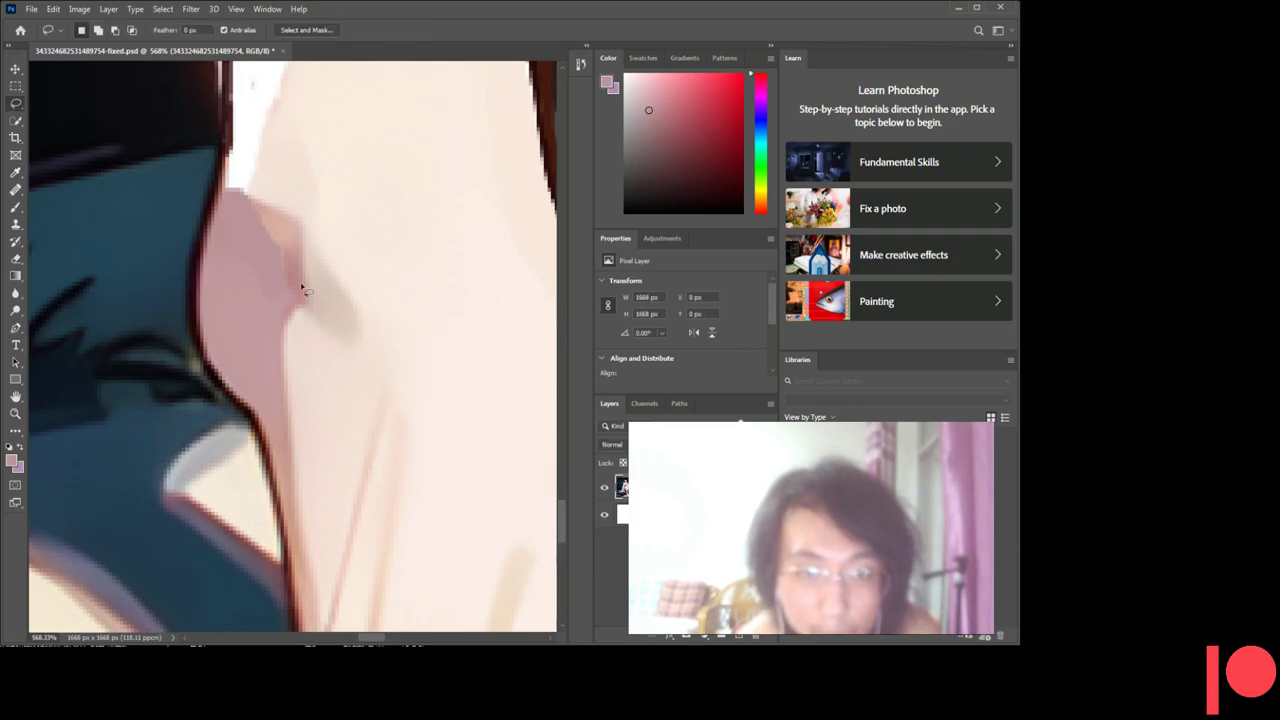
- Zoom out to check the whole foot on the sand, then scroll back toward the ankle
scroll(288, 440, "down", 1)
scroll(288, 440, "up", 2)
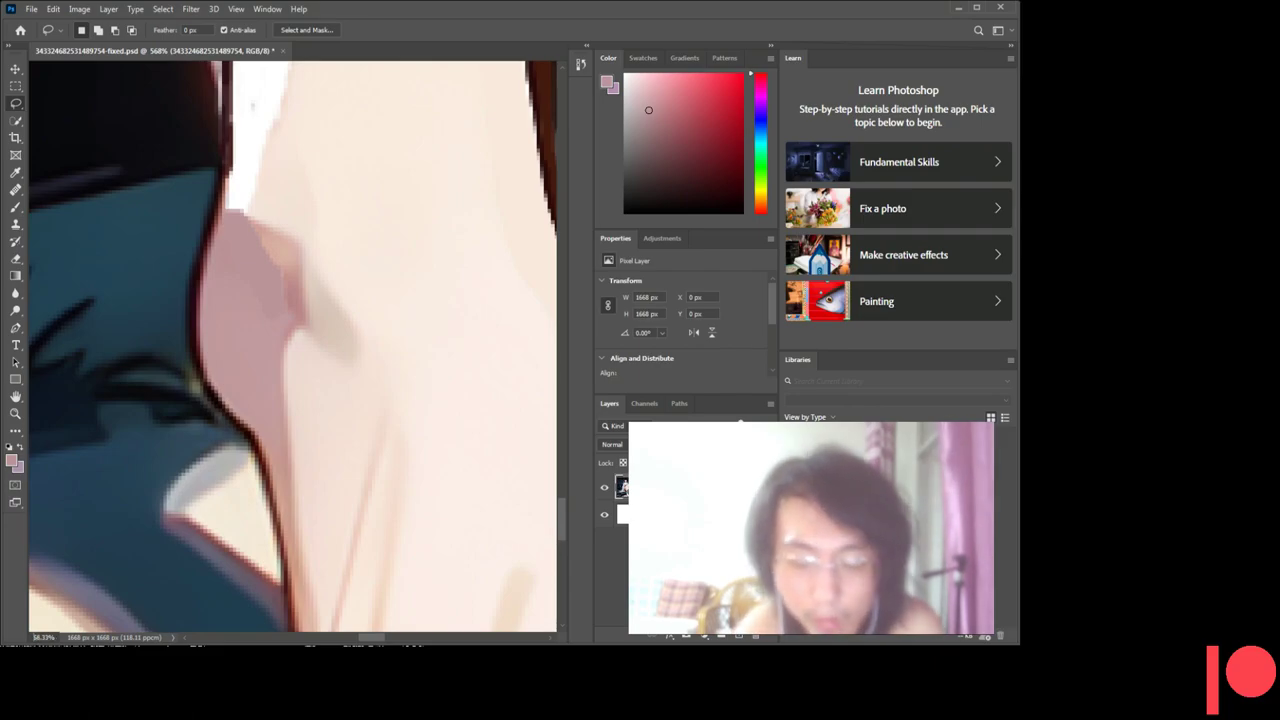
type("1")
key("Return")
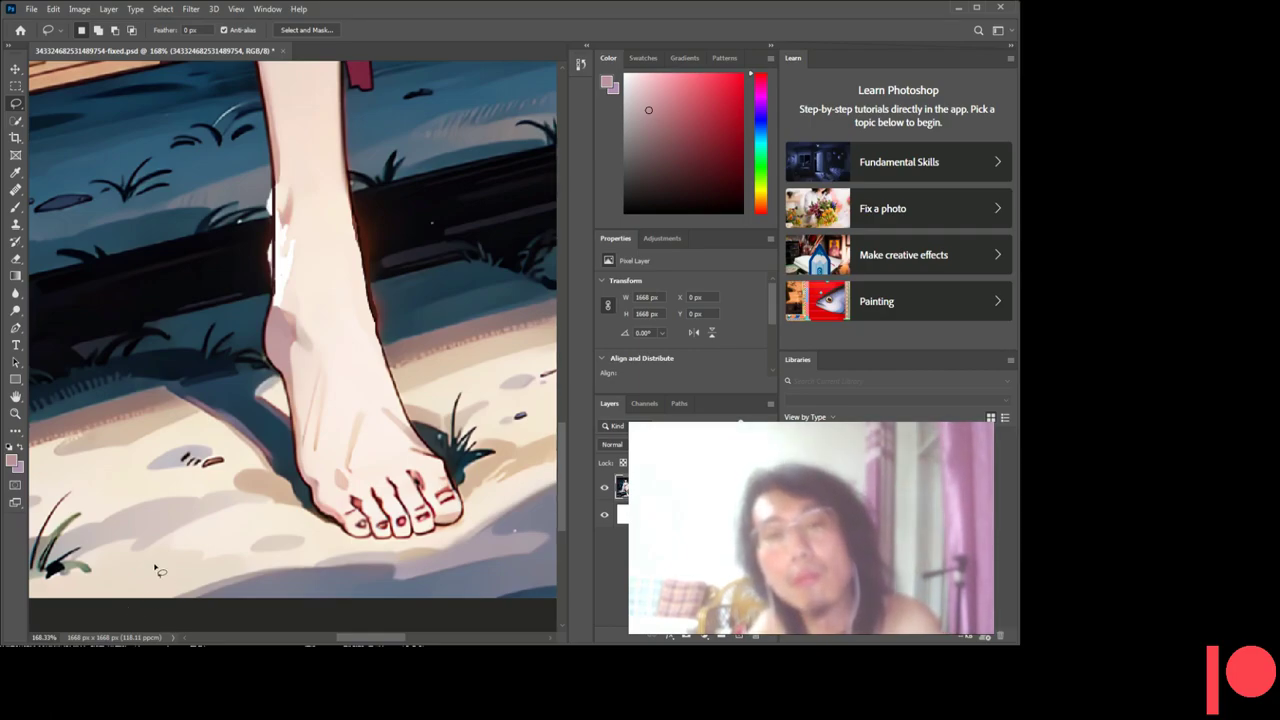
scroll(156, 568, "up", 3)
scroll(405, 522, "down", 1)
scroll(398, 523, "down", 1)
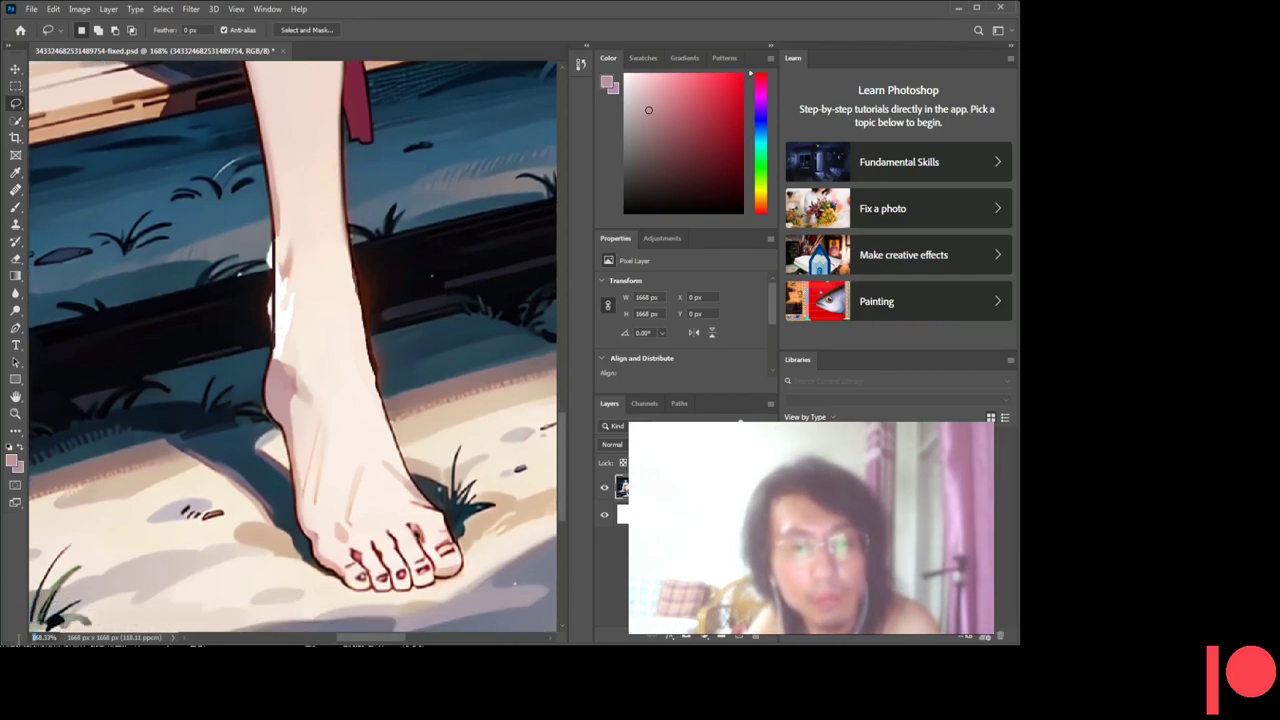
scroll(273, 461, "up", 3)
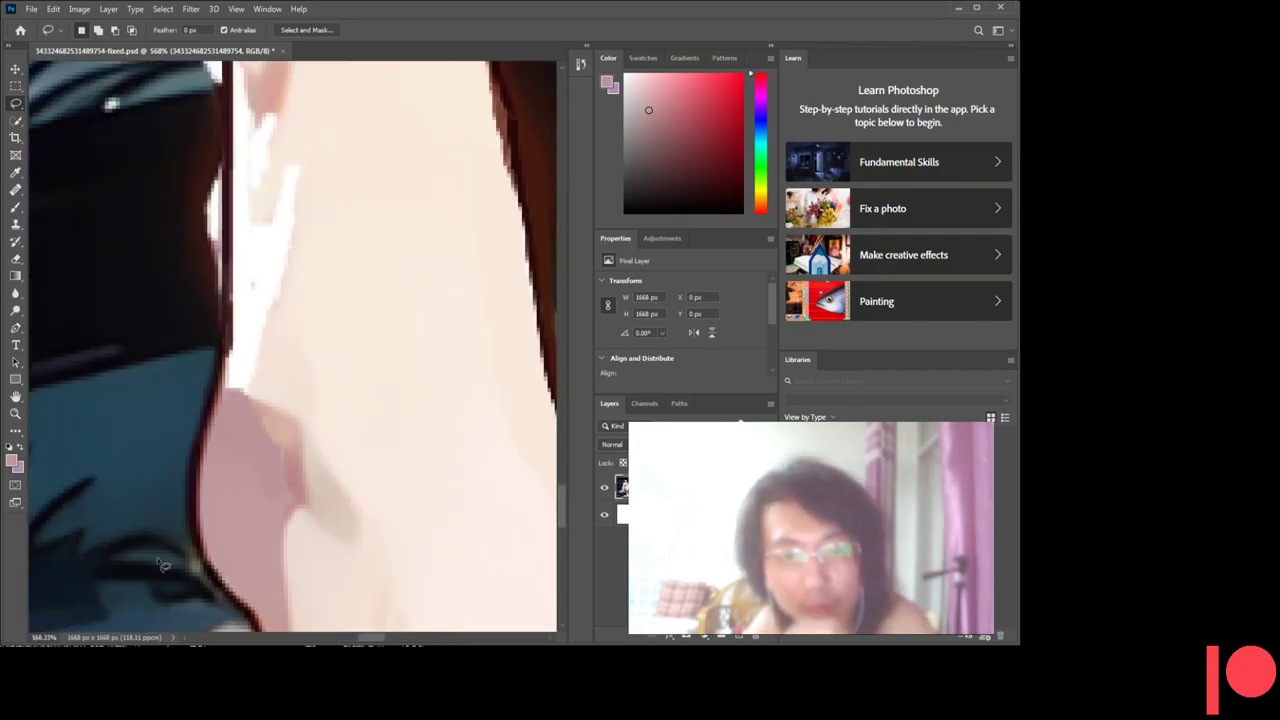
scroll(273, 461, "up", 2)
scroll(273, 461, "down", 1)
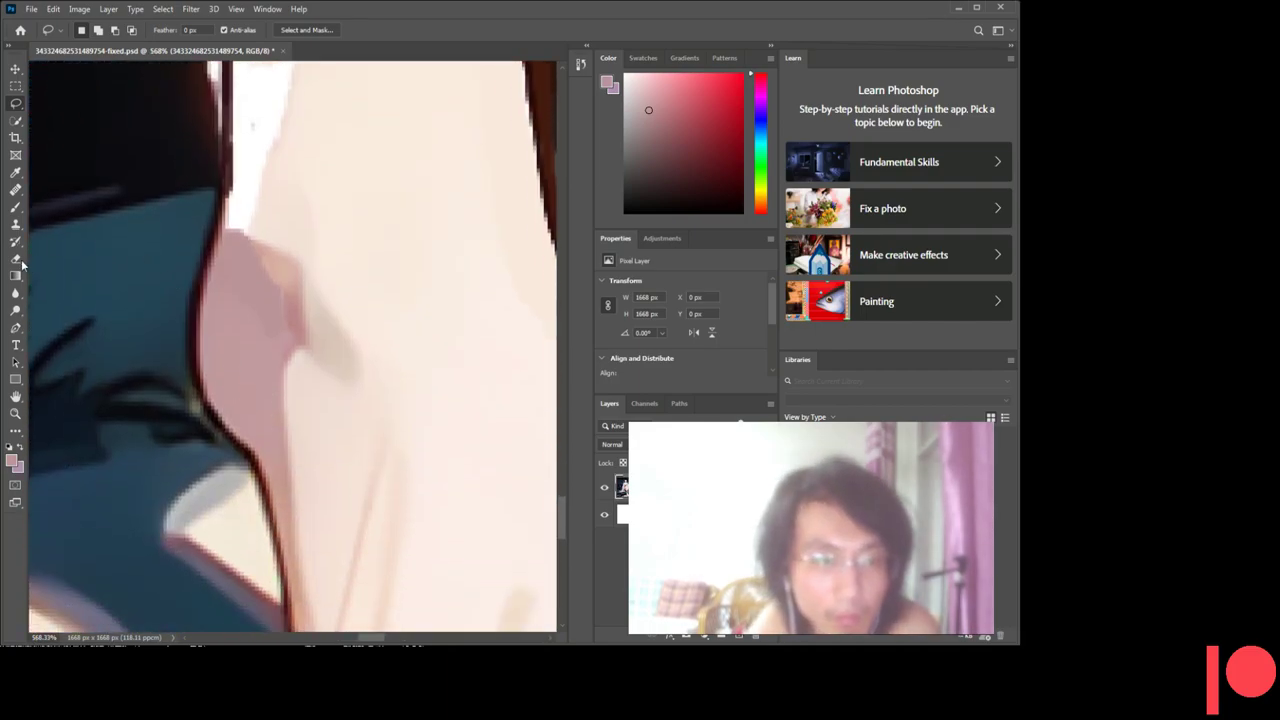
- Erase along the inner ankle crease, extending and tidying the white patch
key("e")
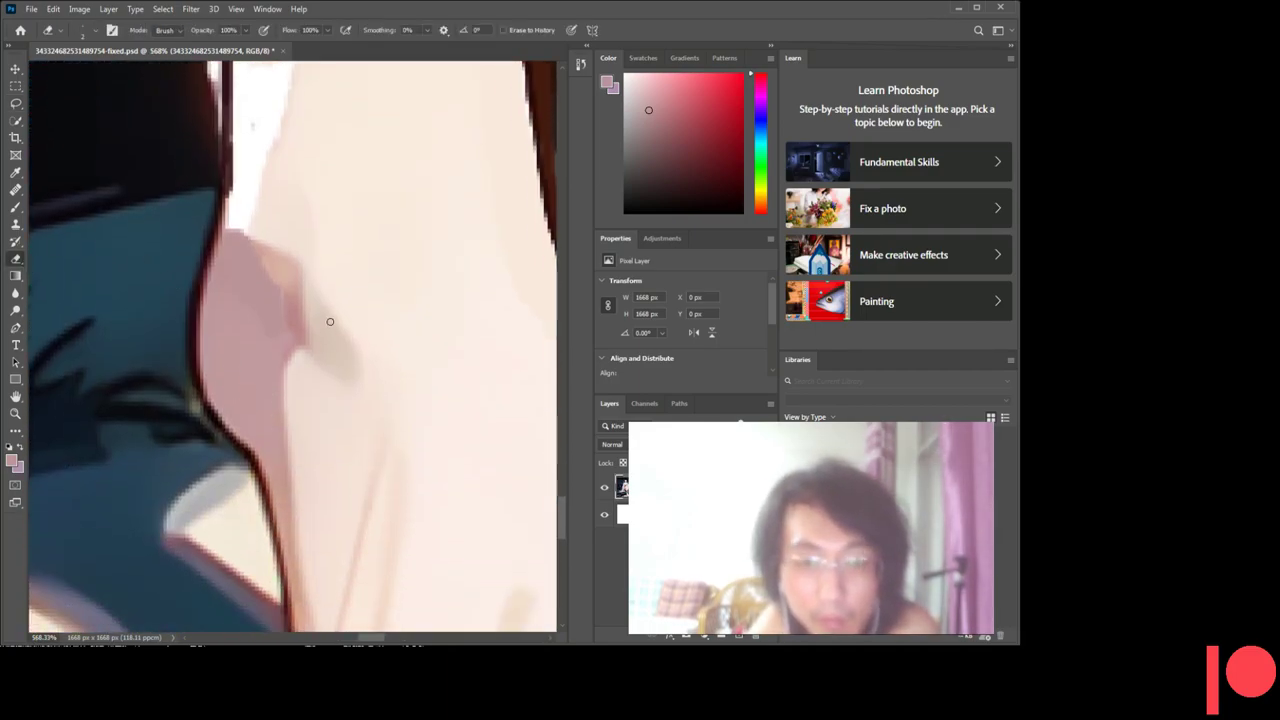
left_click_drag(342, 347, 357, 365)
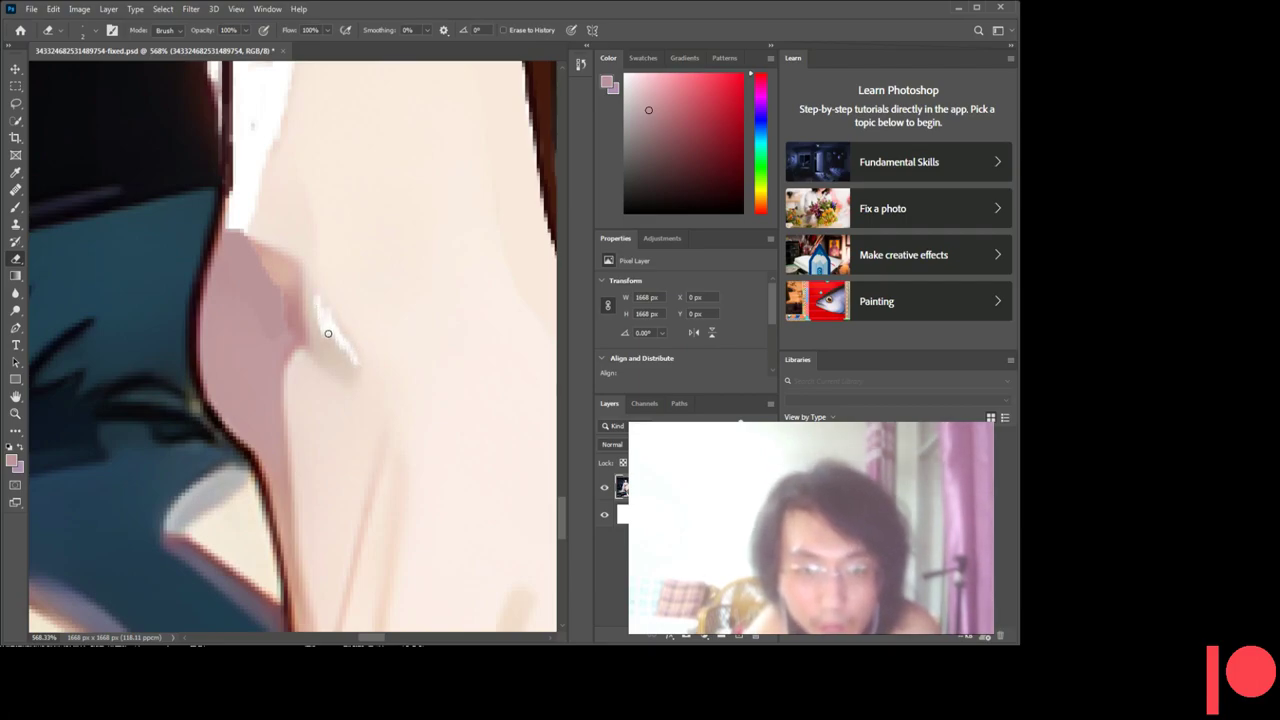
mouse_move(327, 317)
left_mouse_down()
mouse_move(345, 339)
mouse_move(322, 350)
left_mouse_up()
scroll(316, 328, "down", 1)
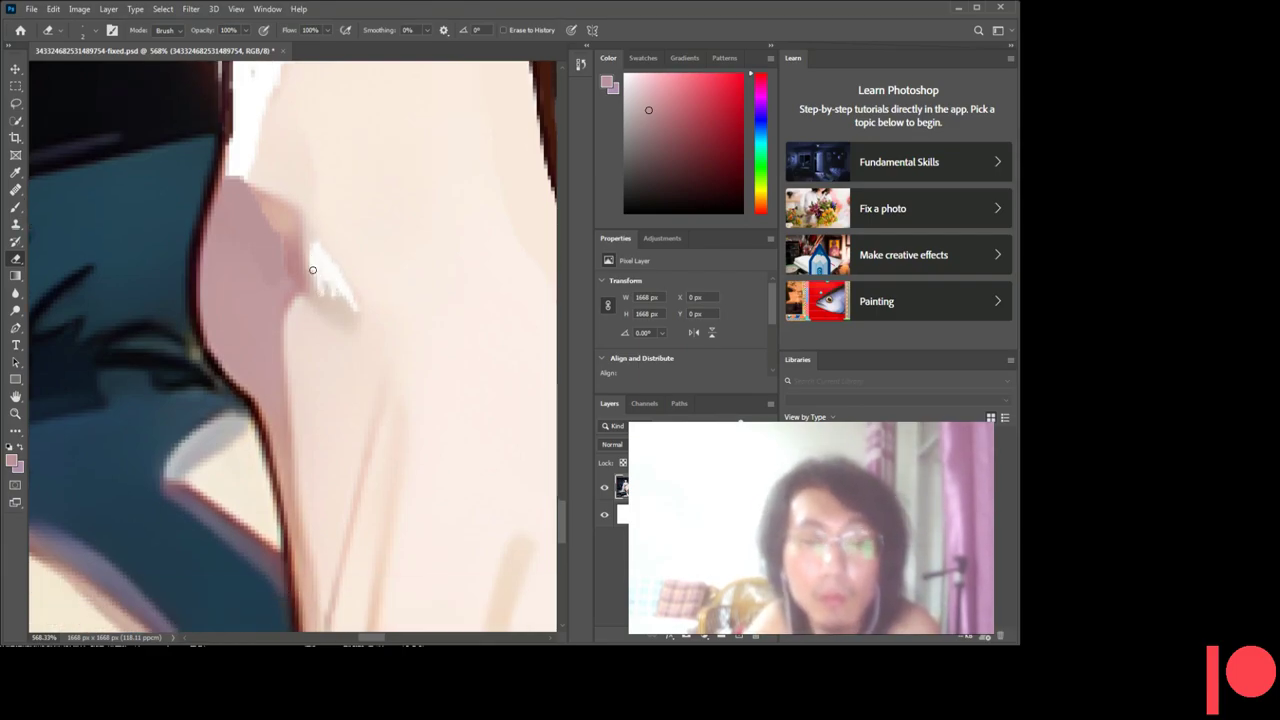
left_click_drag(312, 244, 310, 291)
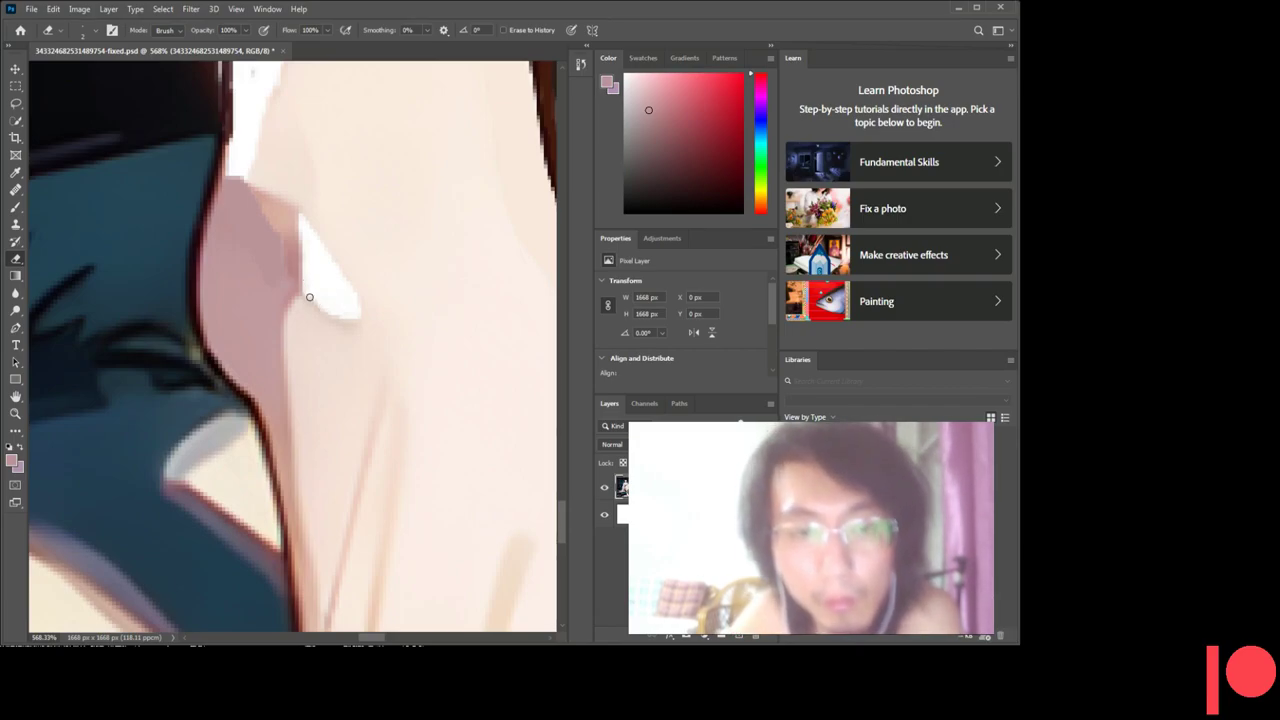
left_click_drag(306, 296, 357, 321)
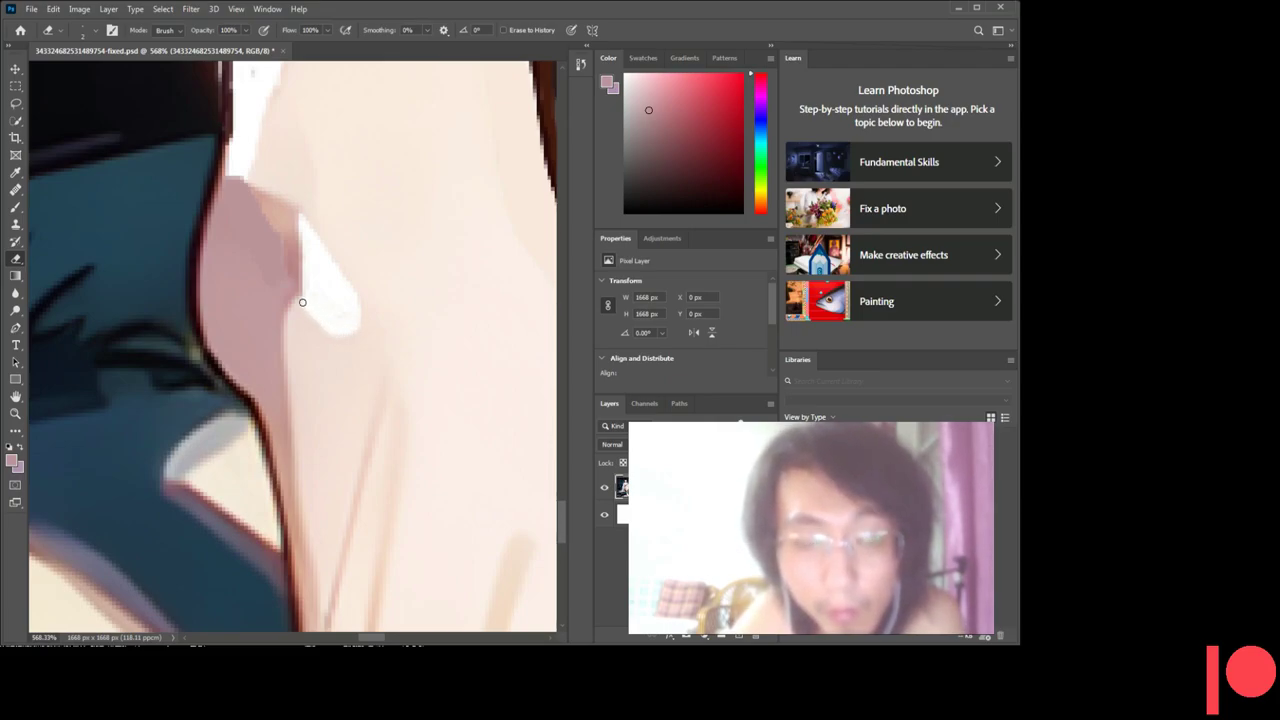
- Scroll around the view to inspect the erased ankle area
scroll(423, 334, "up", 1)
scroll(286, 329, "down", 1)
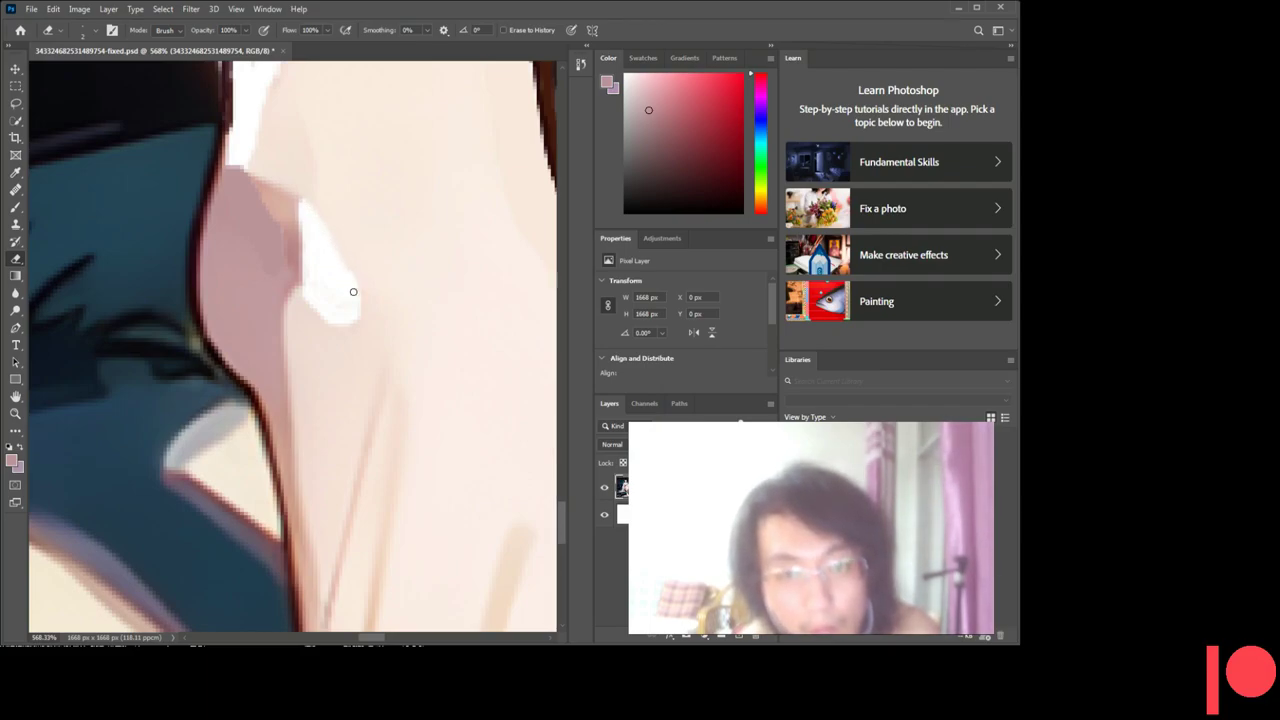
scroll(329, 300, "down", 1)
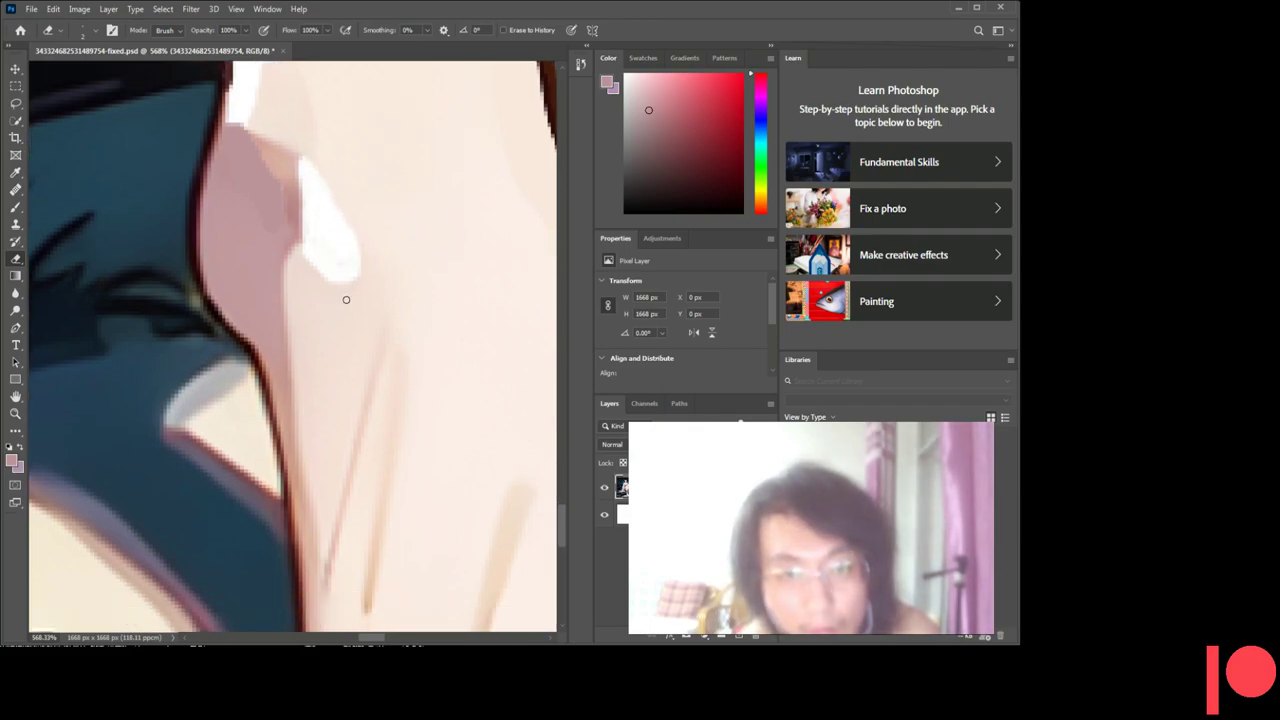
scroll(343, 294, "down", 1)
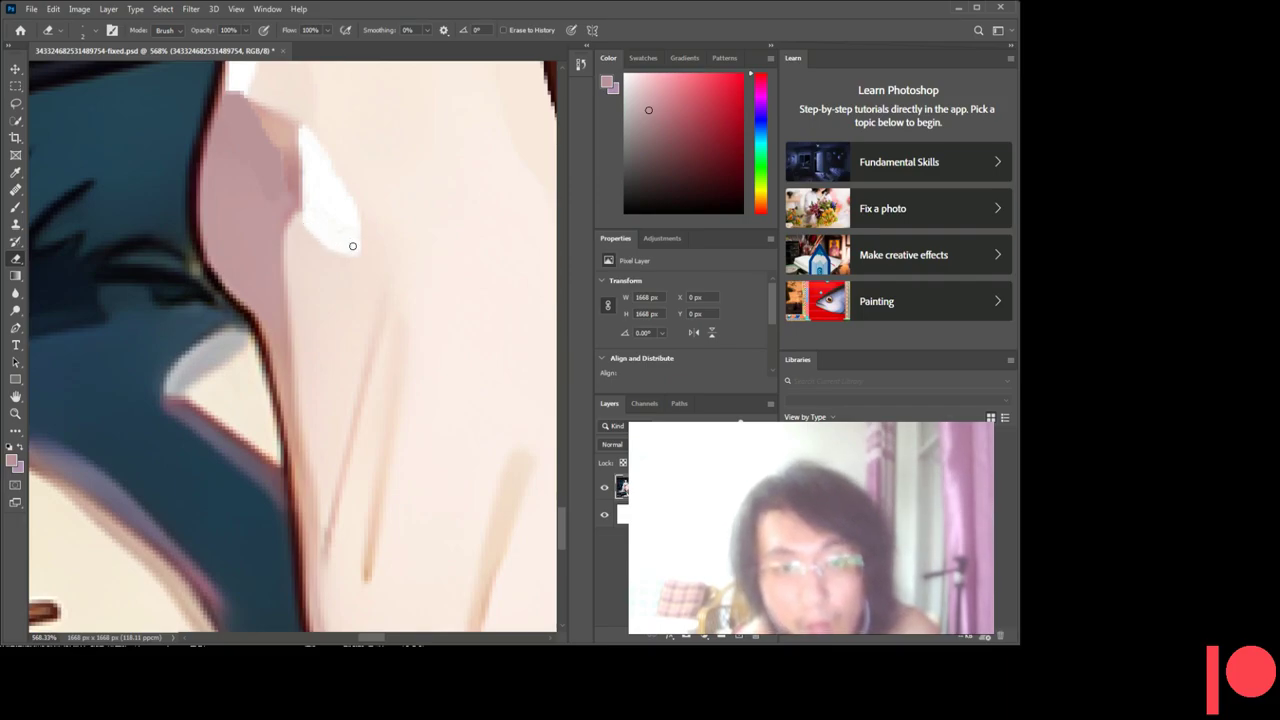
scroll(350, 242, "up", 2)
scroll(340, 272, "up", 2)
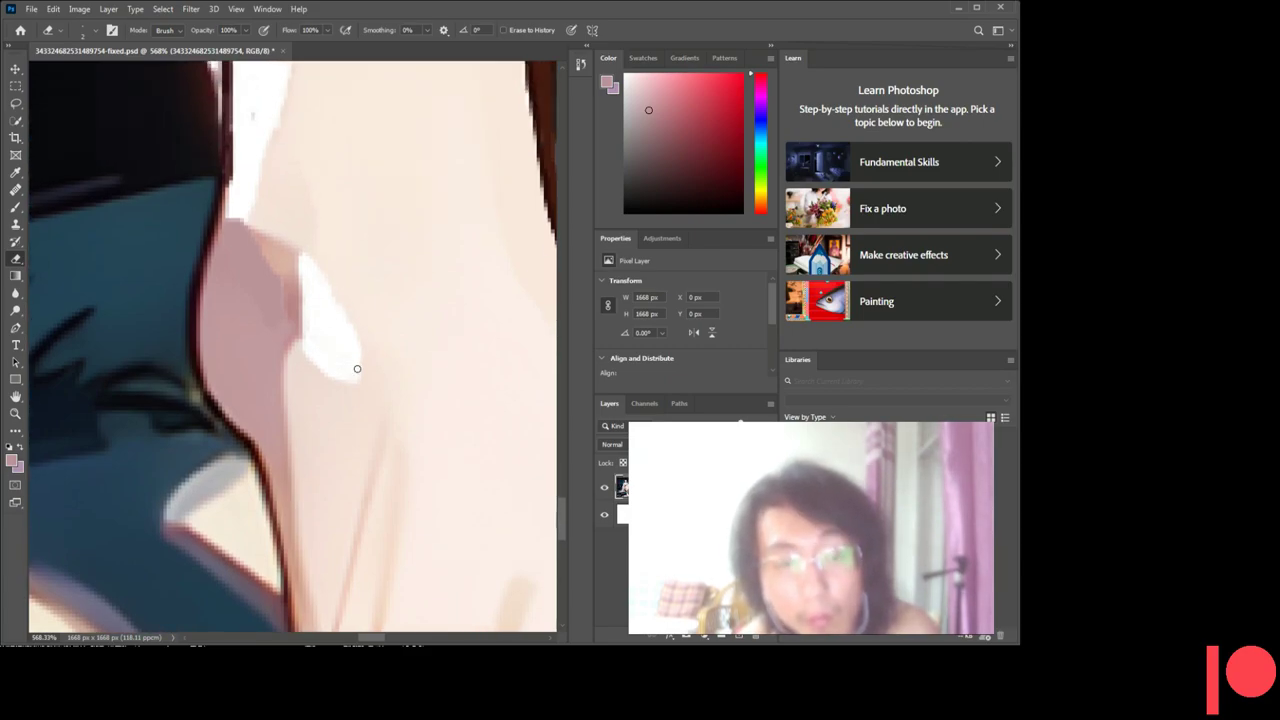
scroll(333, 357, "down", 2)
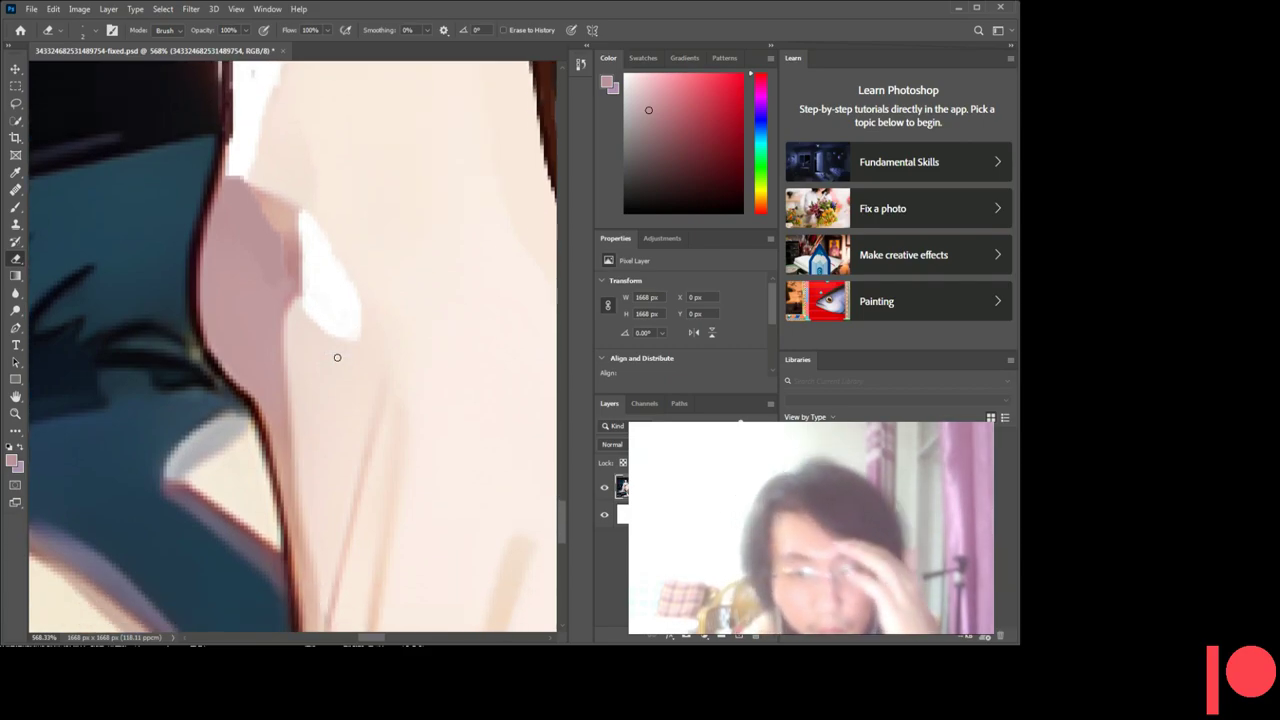
scroll(337, 357, "up", 2)
scroll(337, 357, "up", 1)
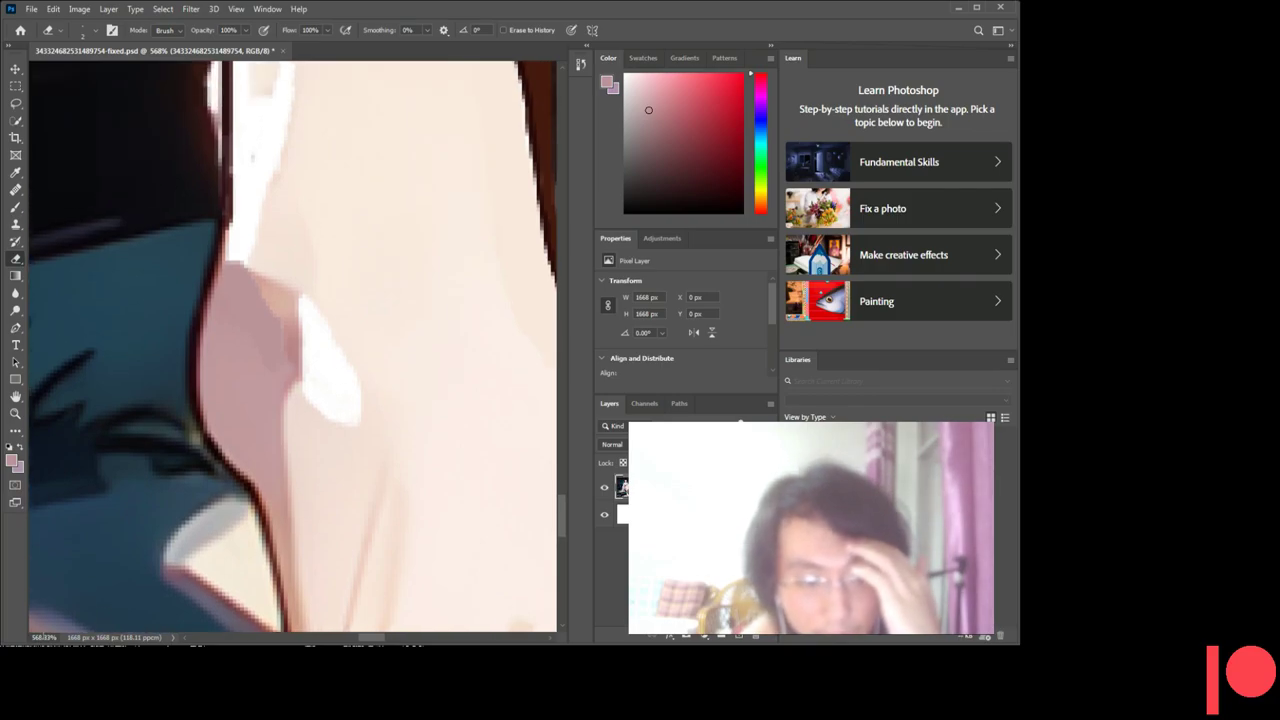
scroll(300, 350, "down", 5)
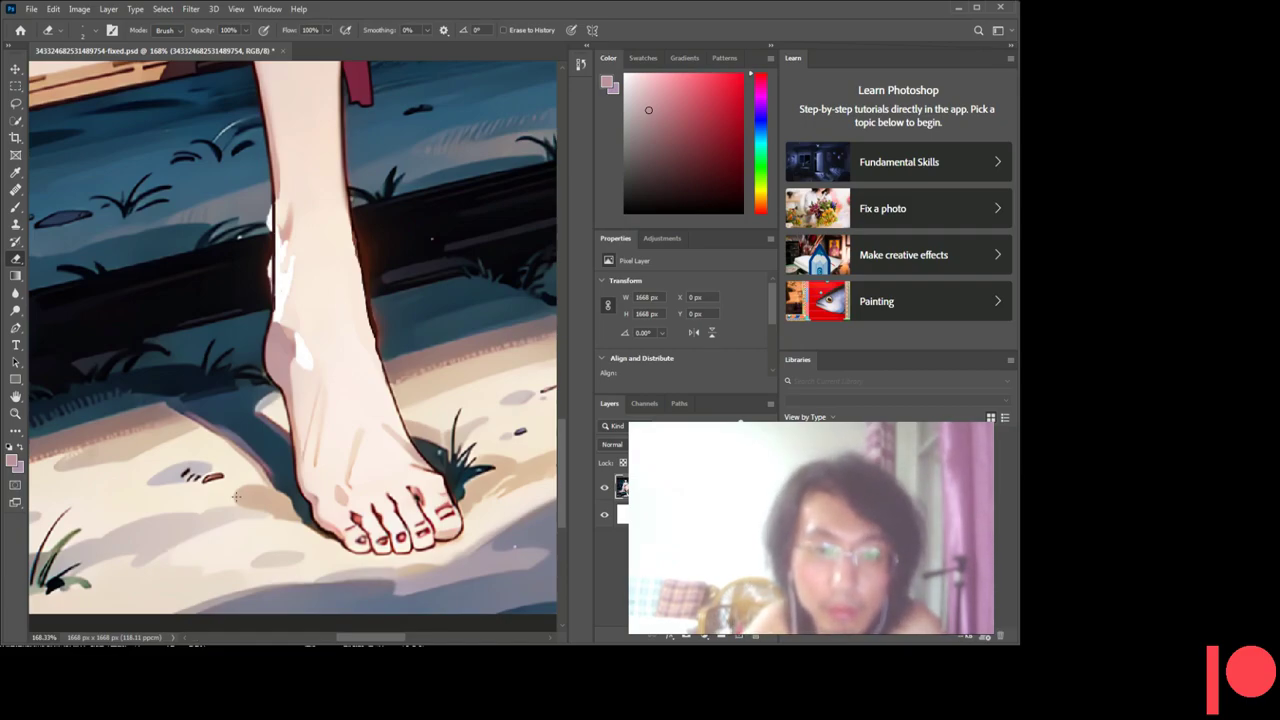
scroll(236, 497, "up", 2)
scroll(301, 461, "down", 5)
scroll(301, 461, "up", 1)
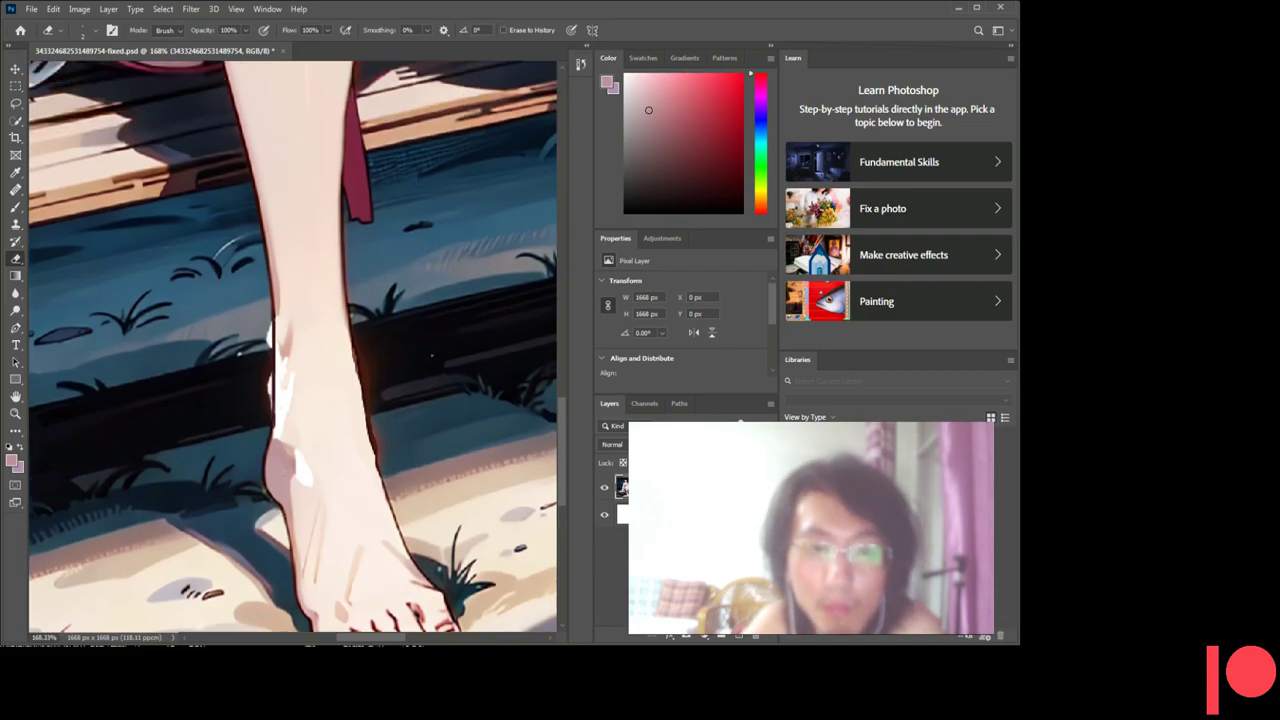
scroll(301, 461, "up", 5)
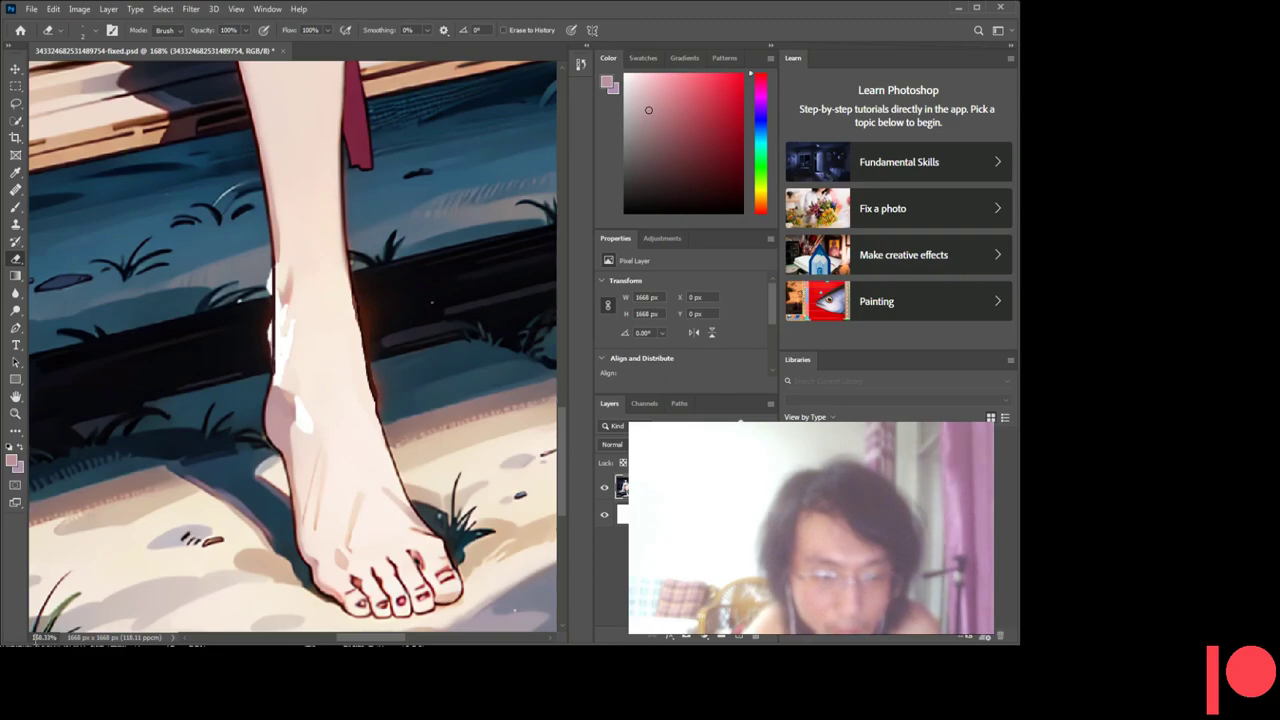
- Zoom back in on the ankle close-up and scroll down along the shin edge
key("ctrl+plus")
key("ctrl+plus")
key("ctrl+plus")
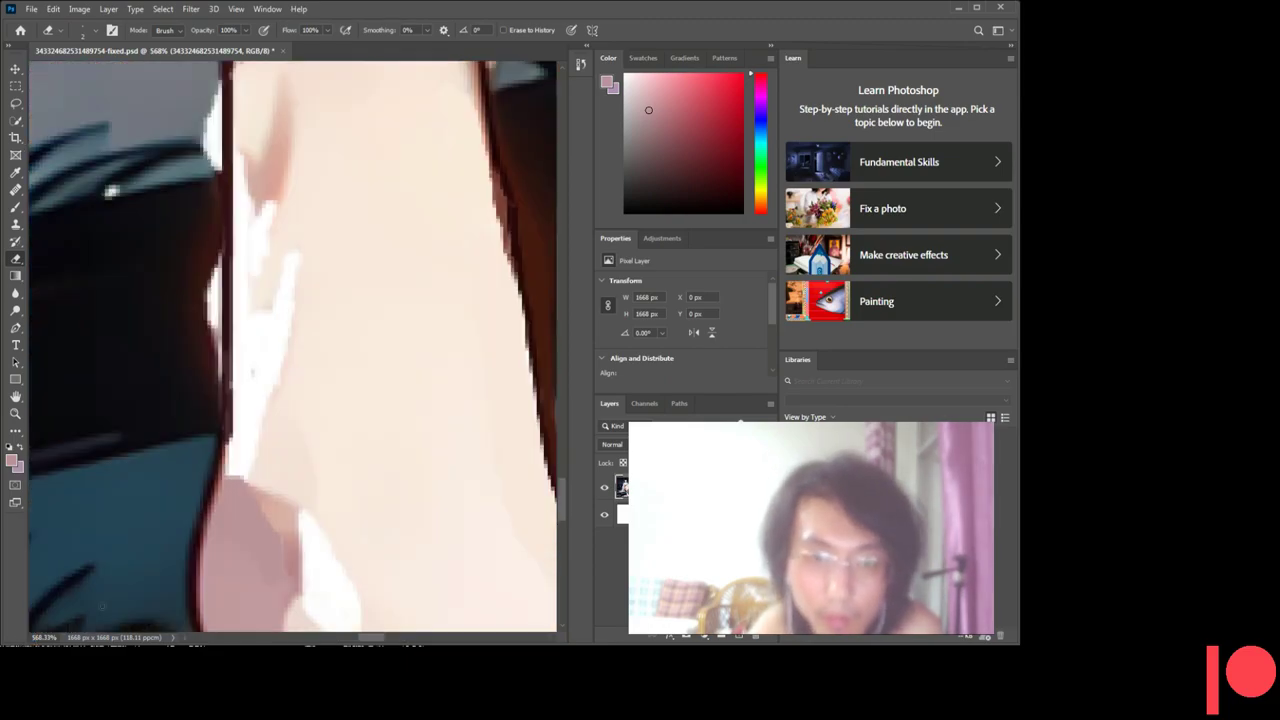
scroll(454, 420, "down", 1)
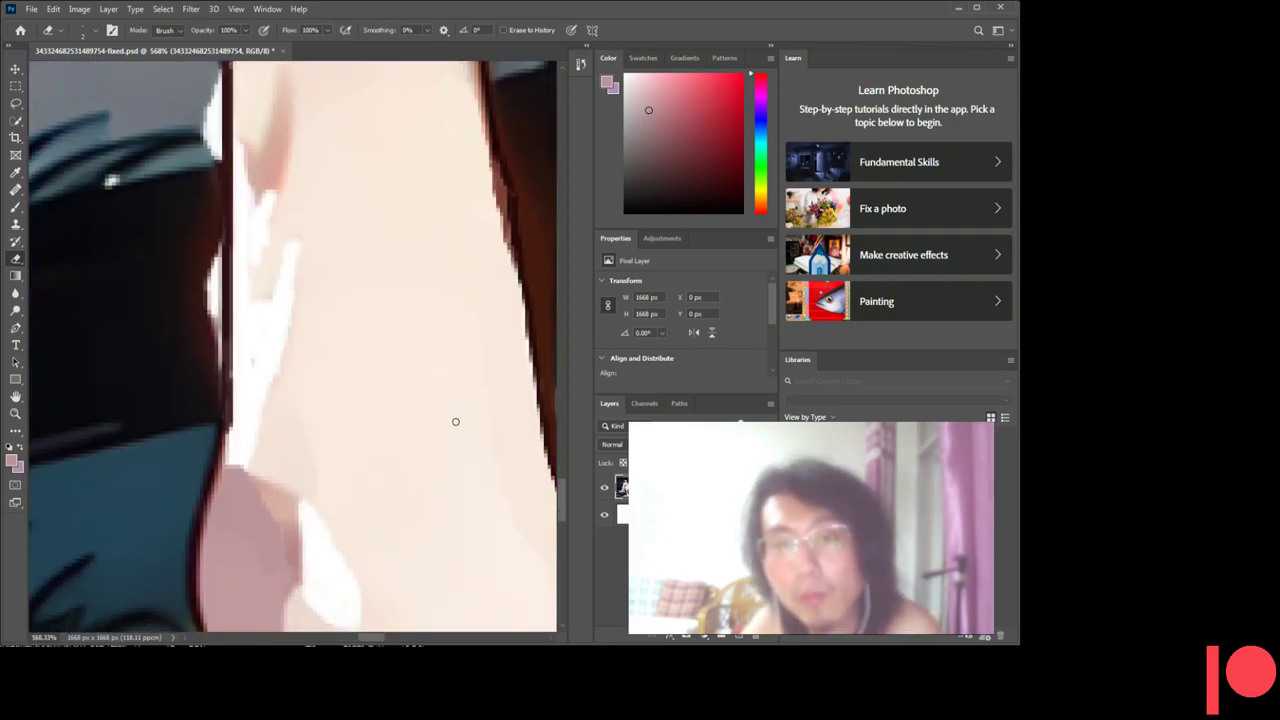
scroll(455, 421, "down", 1)
scroll(455, 421, "down", 1)
scroll(365, 448, "down", 2)
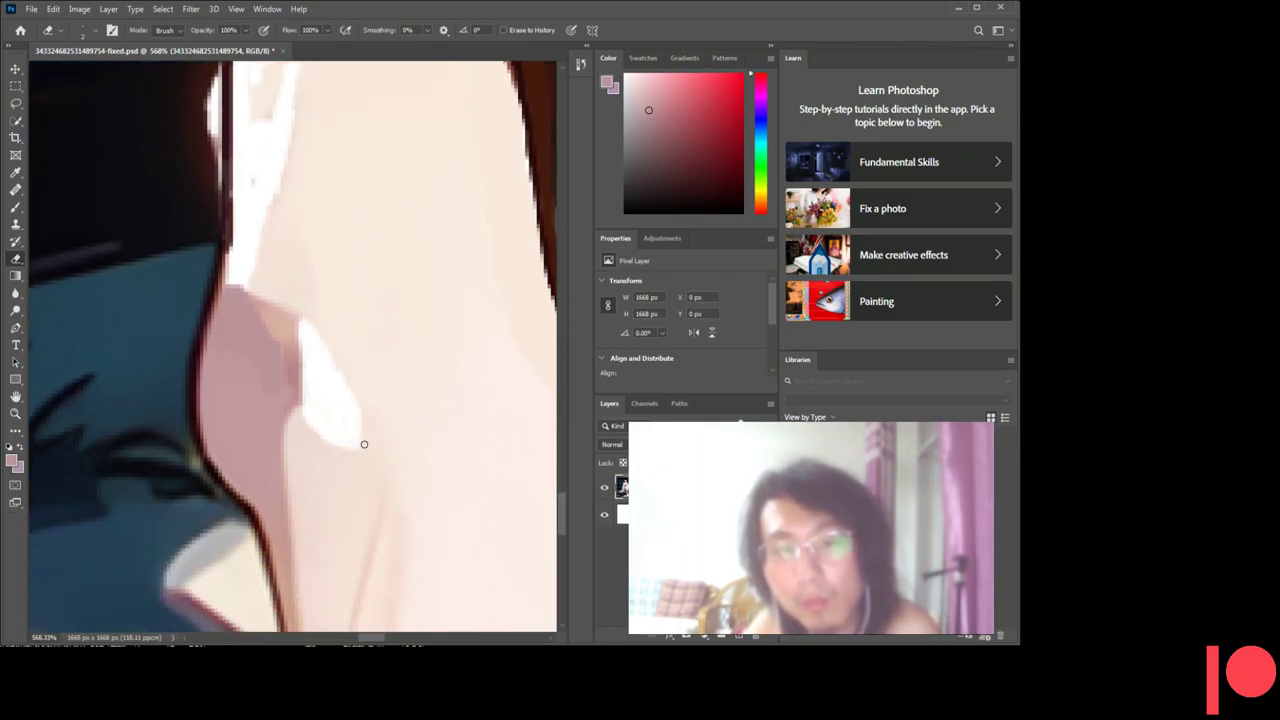
scroll(364, 444, "down", 1)
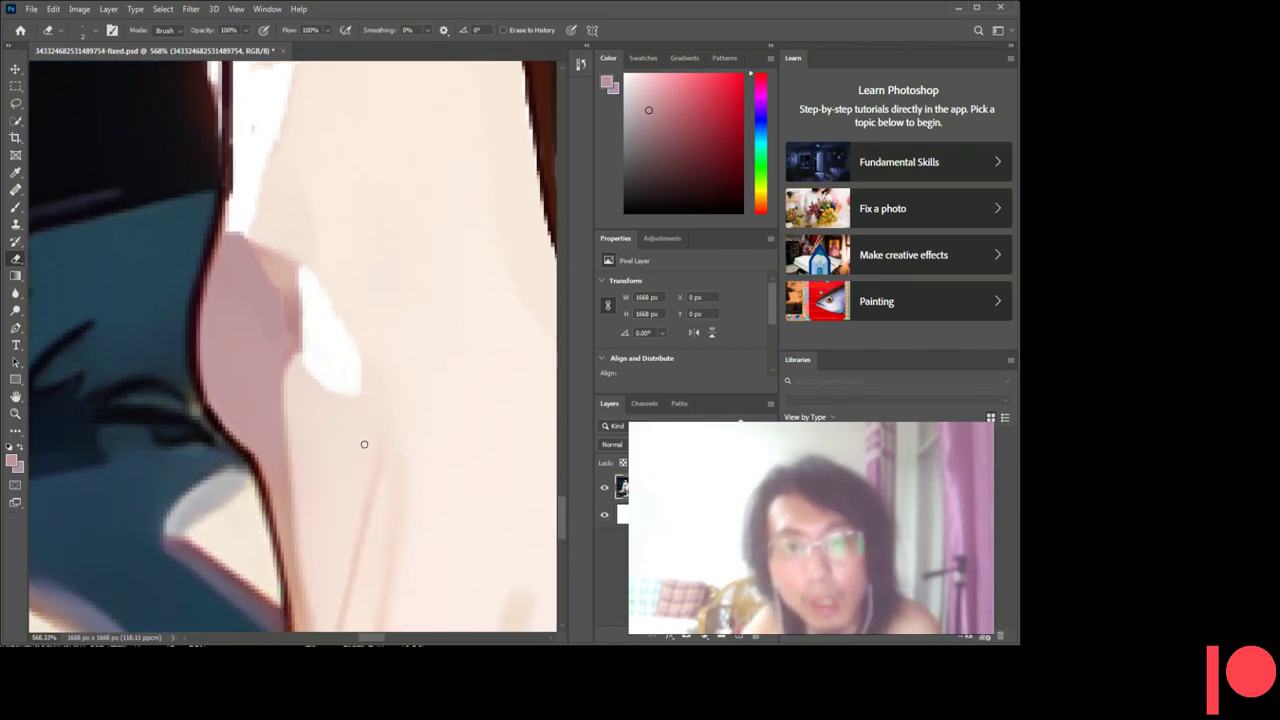
scroll(352, 443, "down", 2)
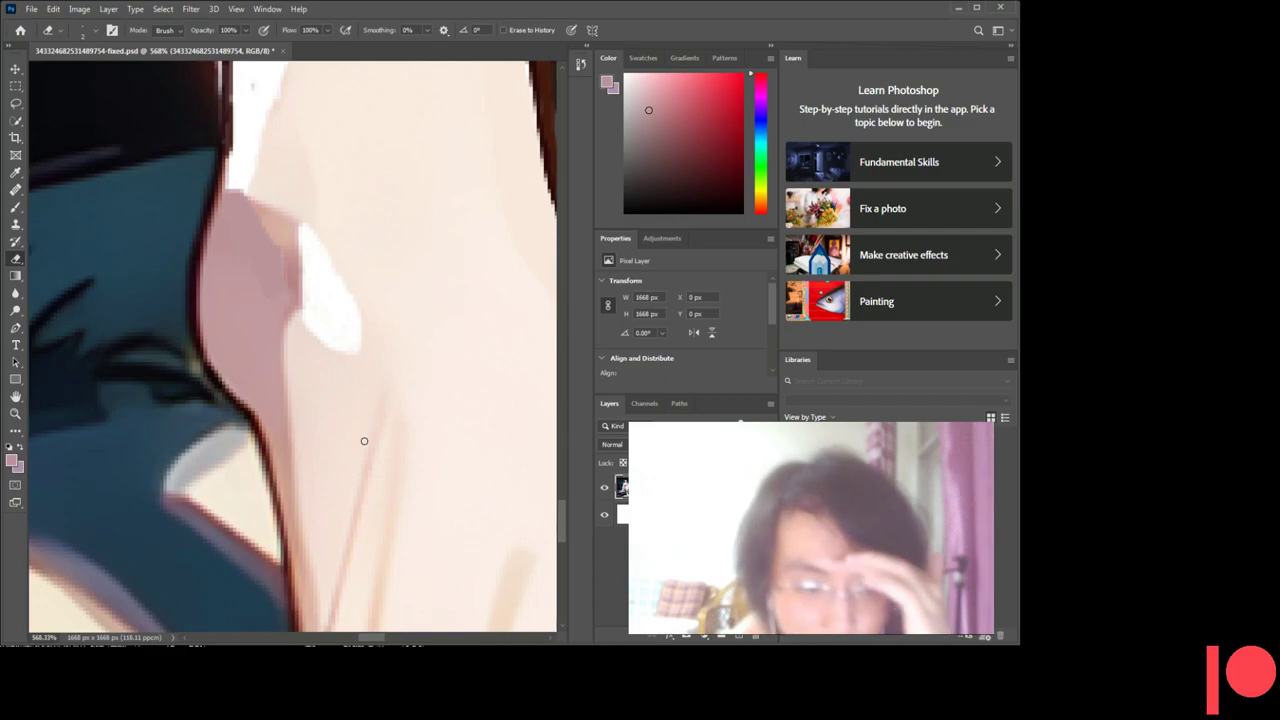
- Sample a light skin tone from the shin beside the white patch
left_click(17, 172)
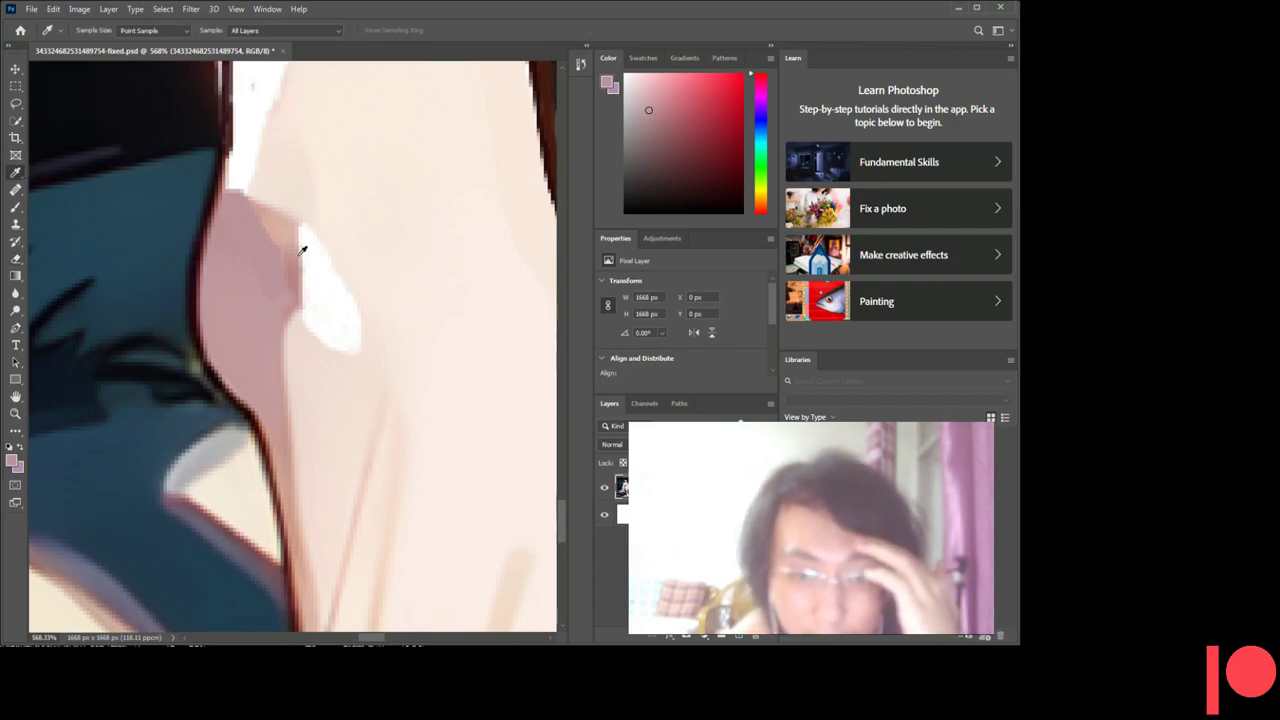
left_click(355, 279)
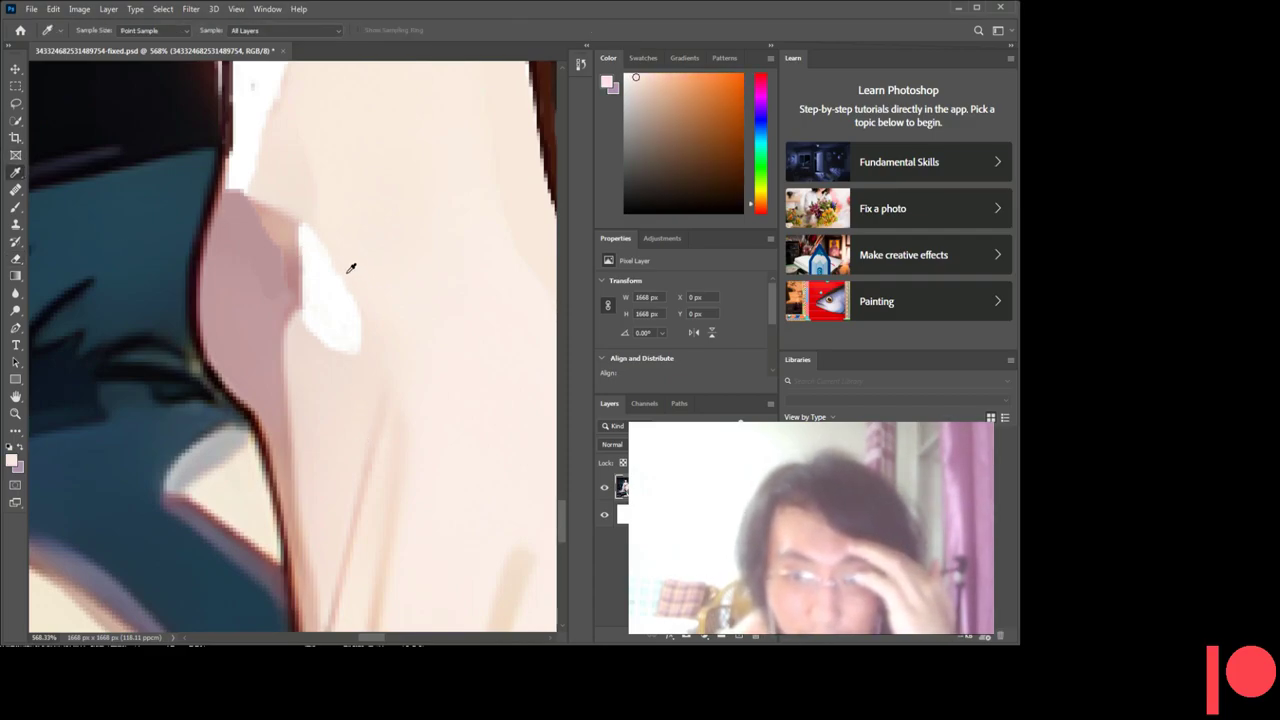
left_click(338, 253)
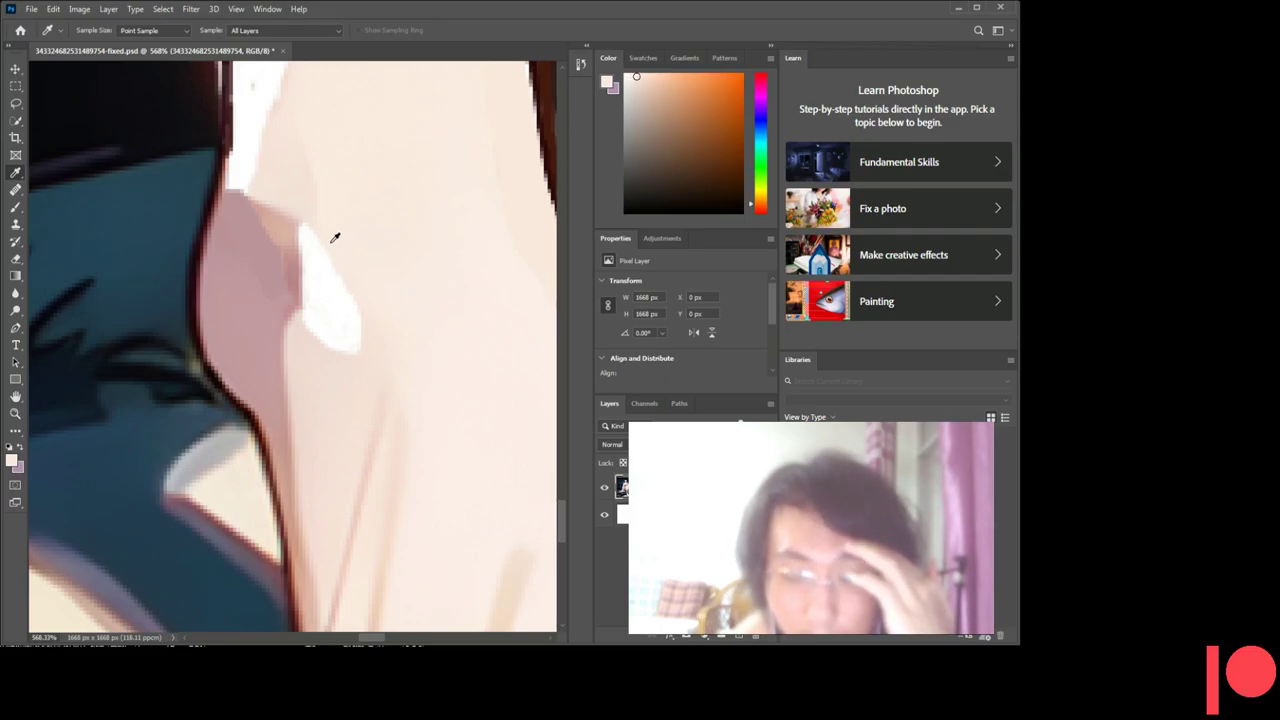
left_click(343, 256)
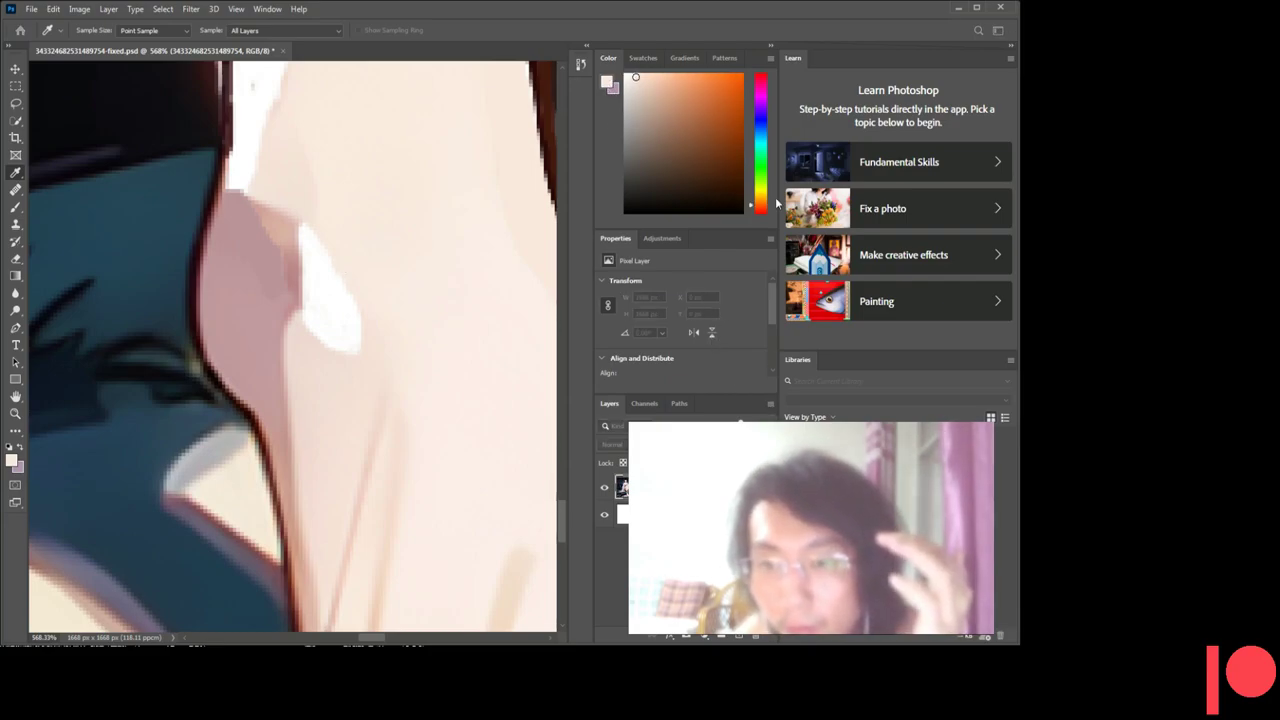
left_click(15, 104)
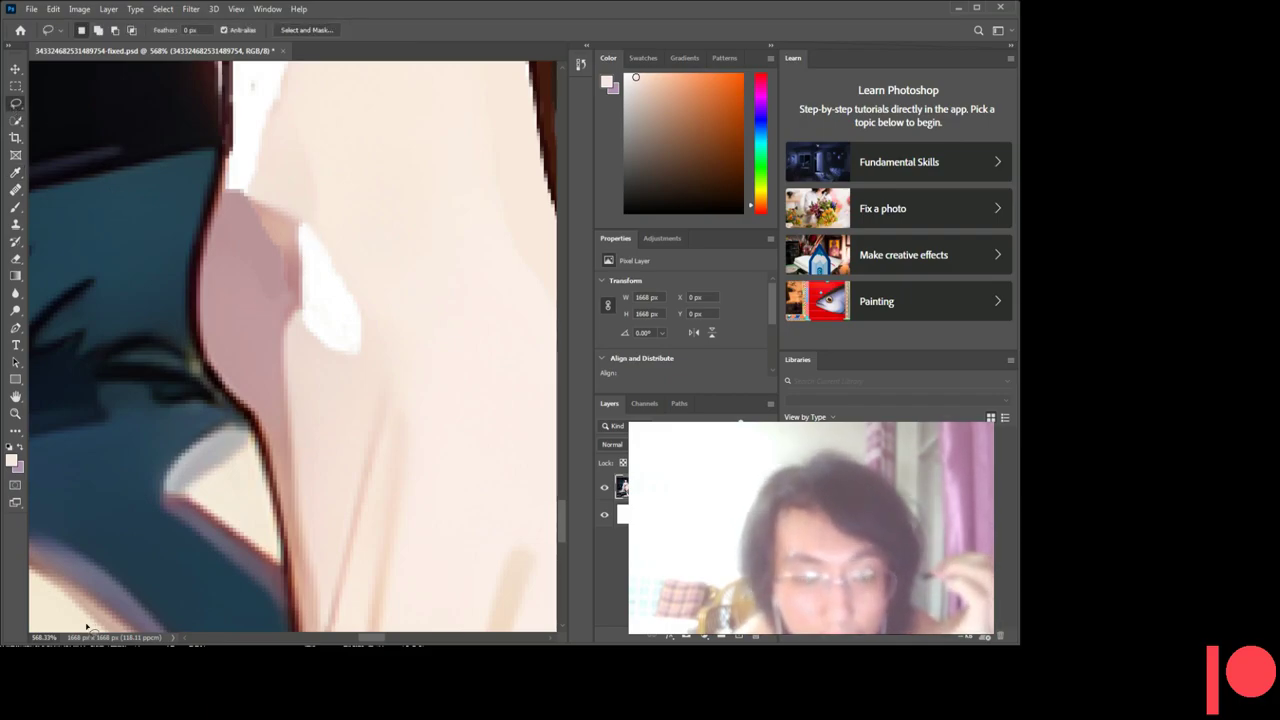
- Zoom the canvas to 668% and lasso the white patch on the shin edge
left_click(44, 637)
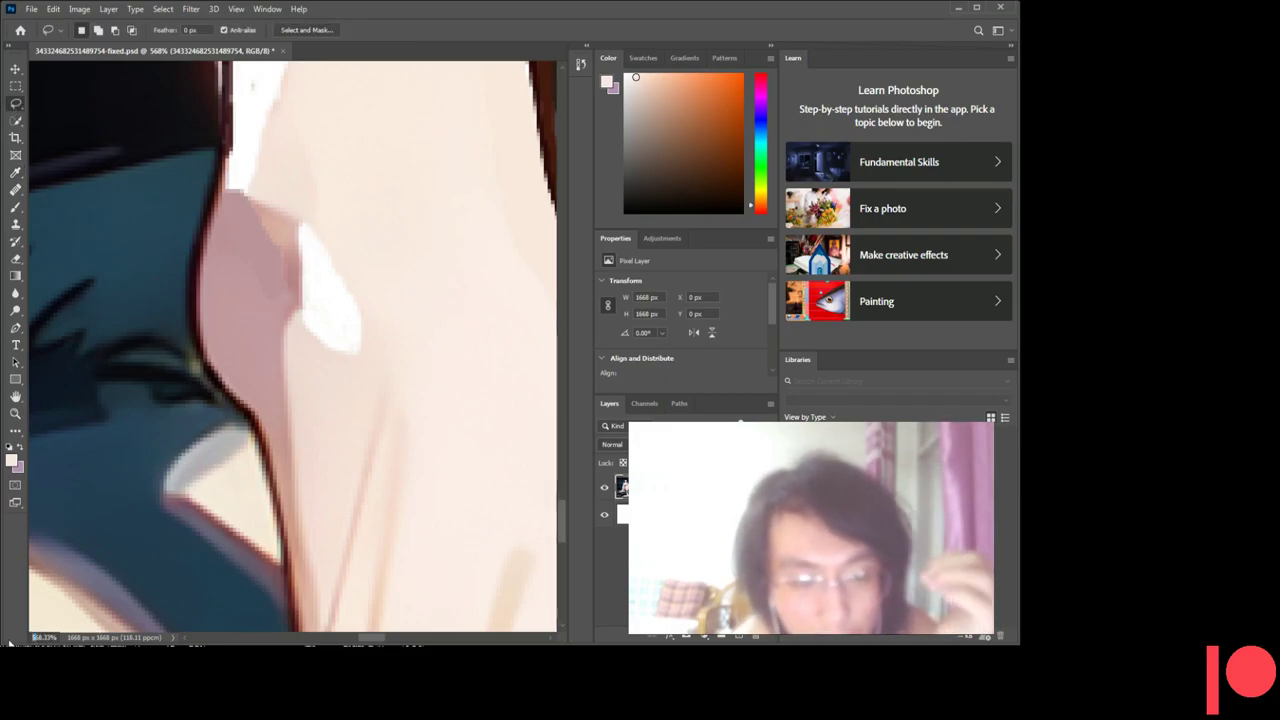
type("6")
key("Return")
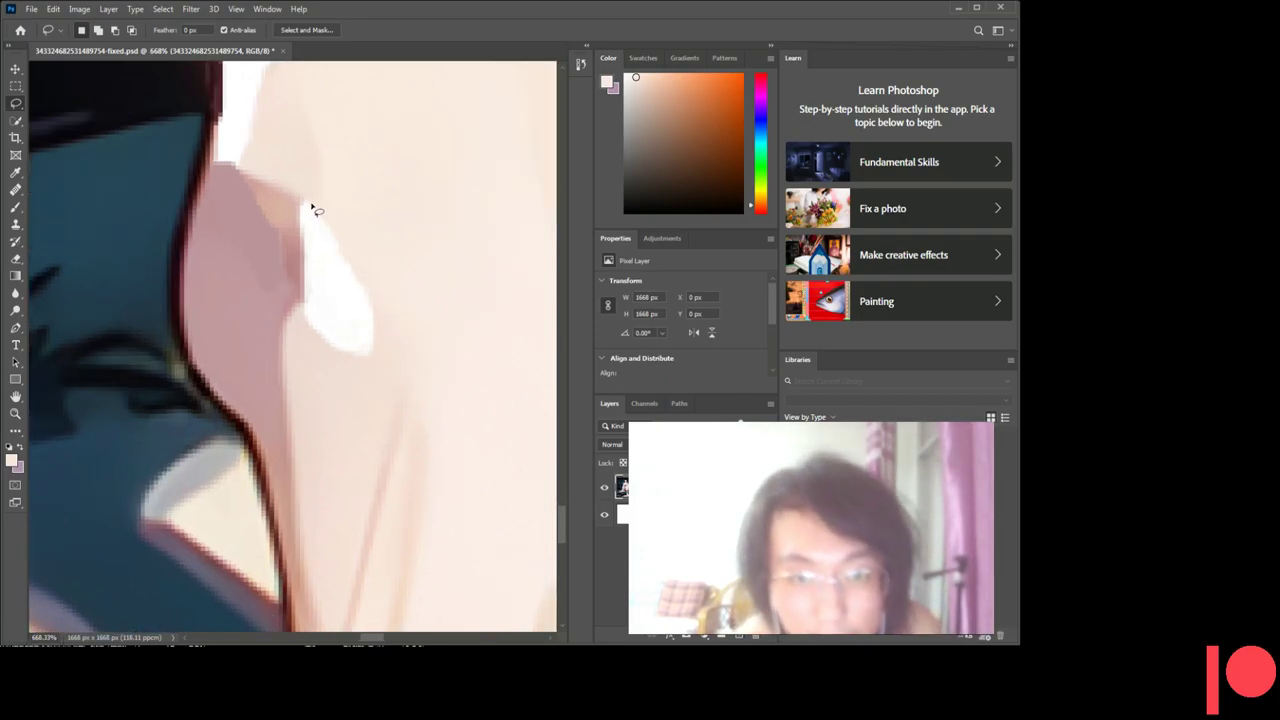
left_click_drag(320, 218, 338, 242)
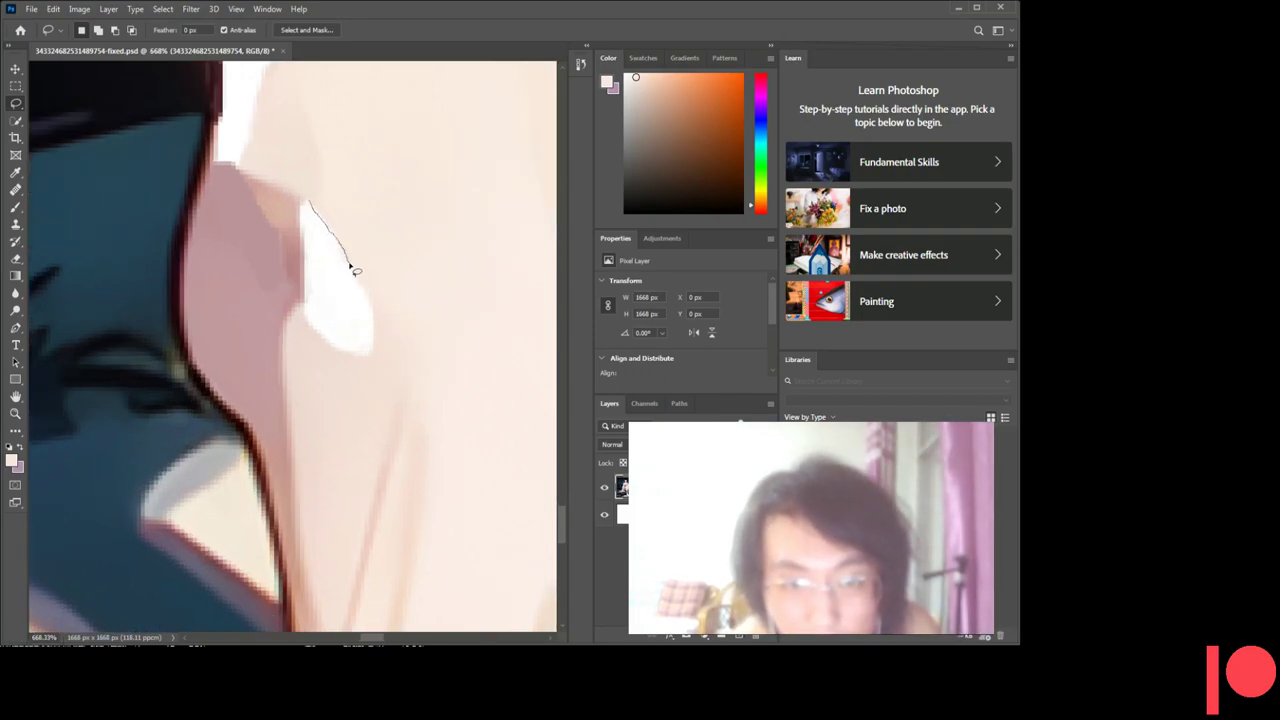
left_click_drag(374, 320, 374, 341)
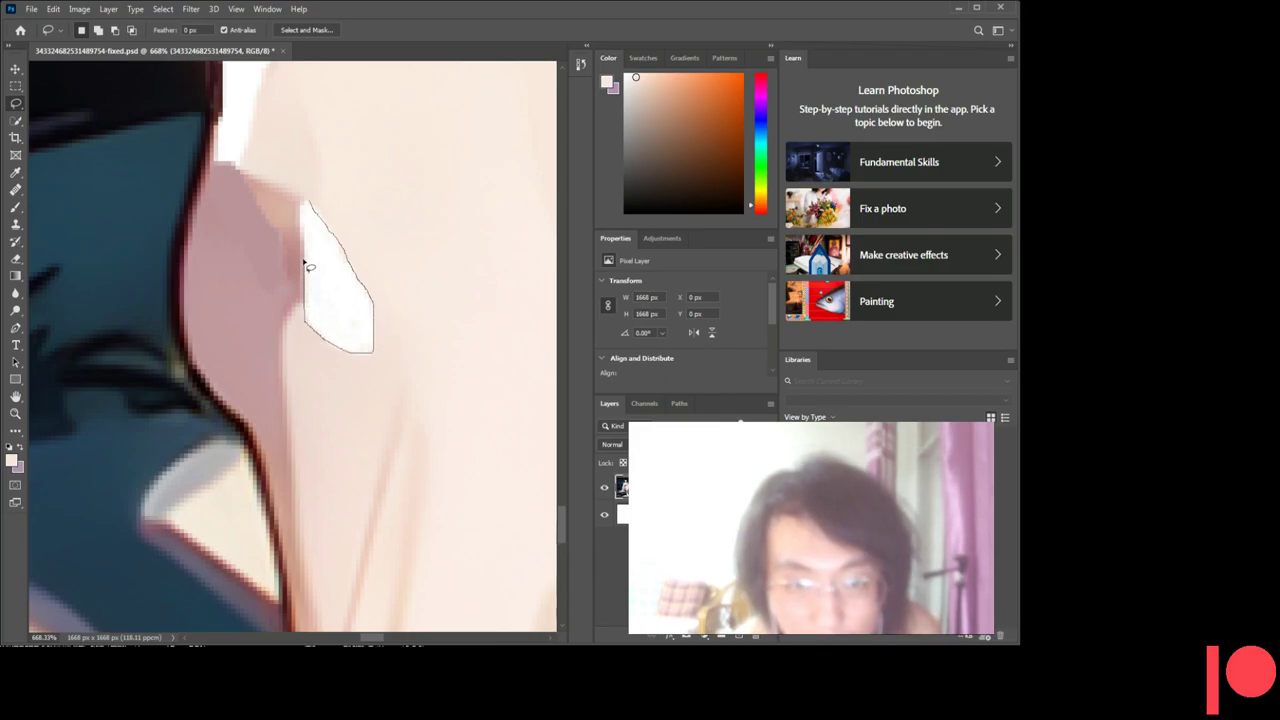
left_click_drag(301, 228, 309, 206)
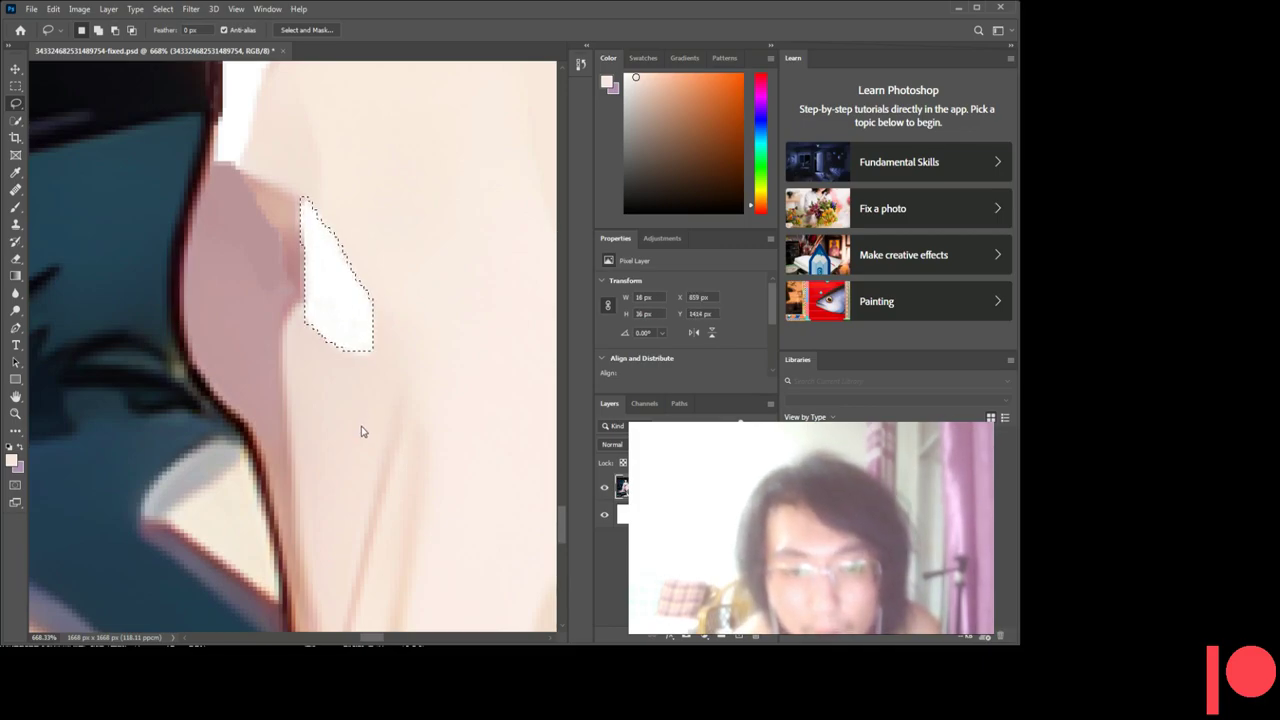
- Fill the white patch and the faint streak below it with the surrounding skin colour
key("i")
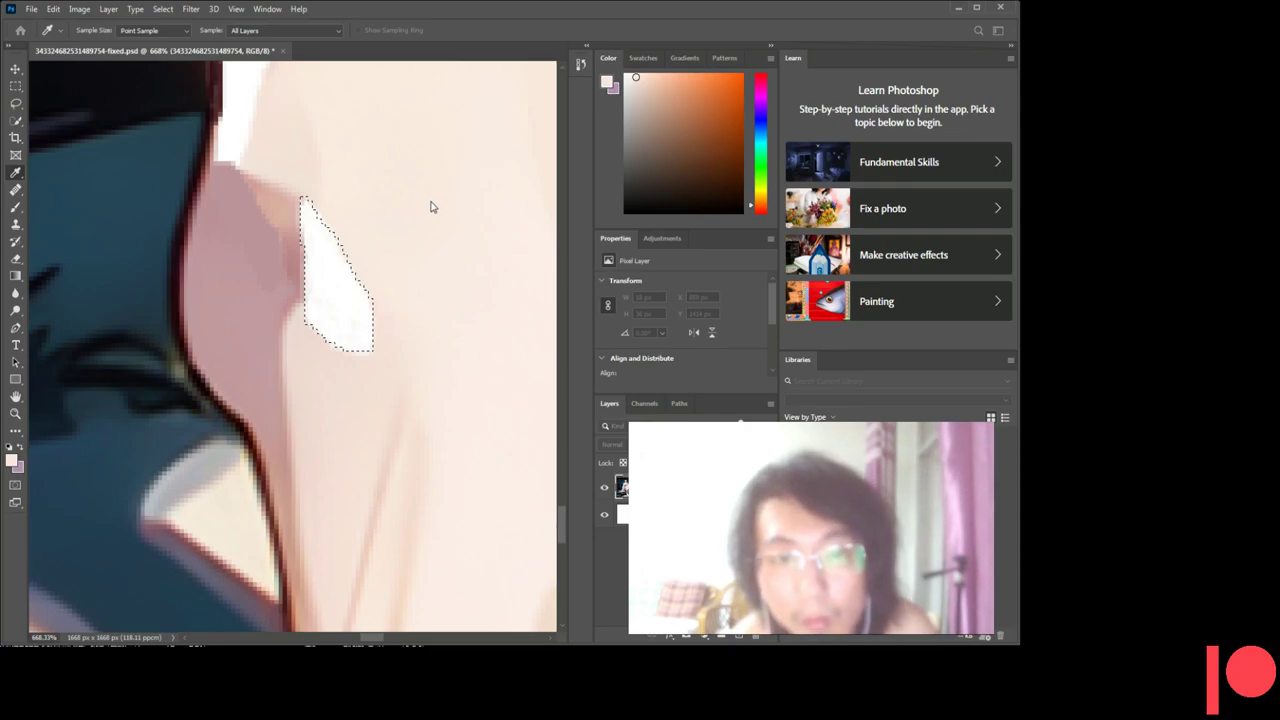
left_click(648, 180)
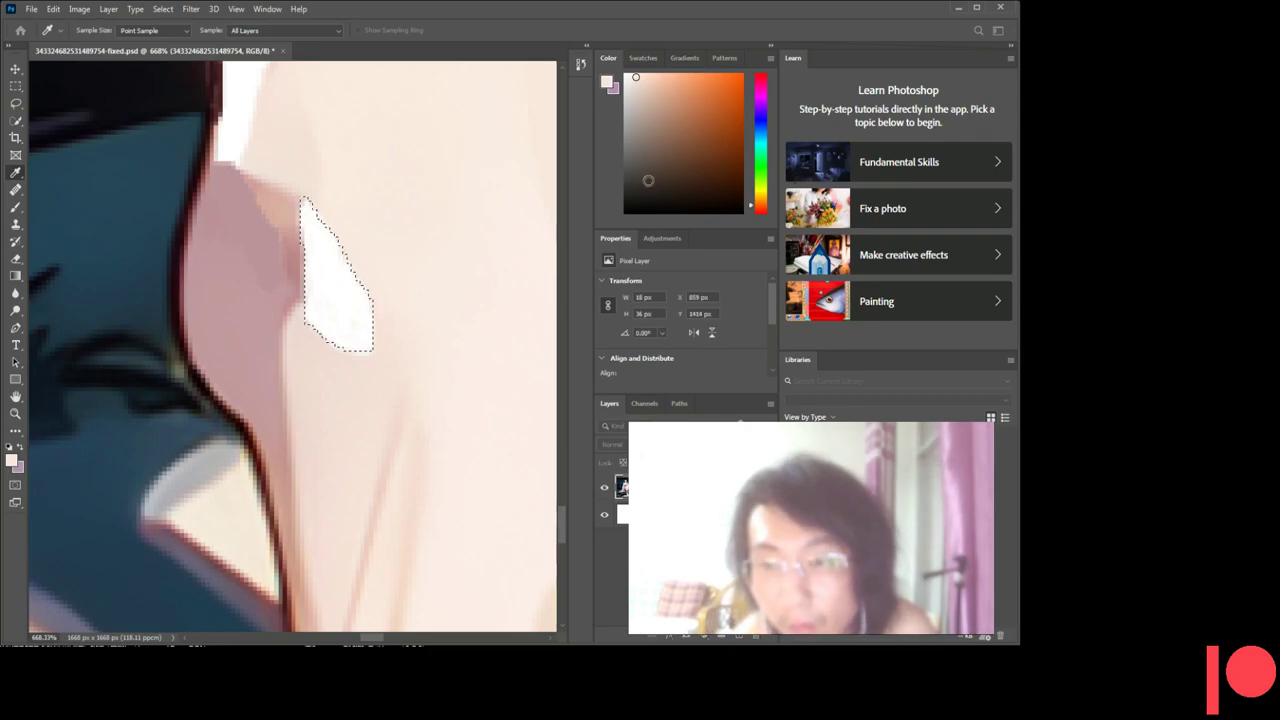
key("alt+BackSpace")
key("ctrl+d")
key("l")
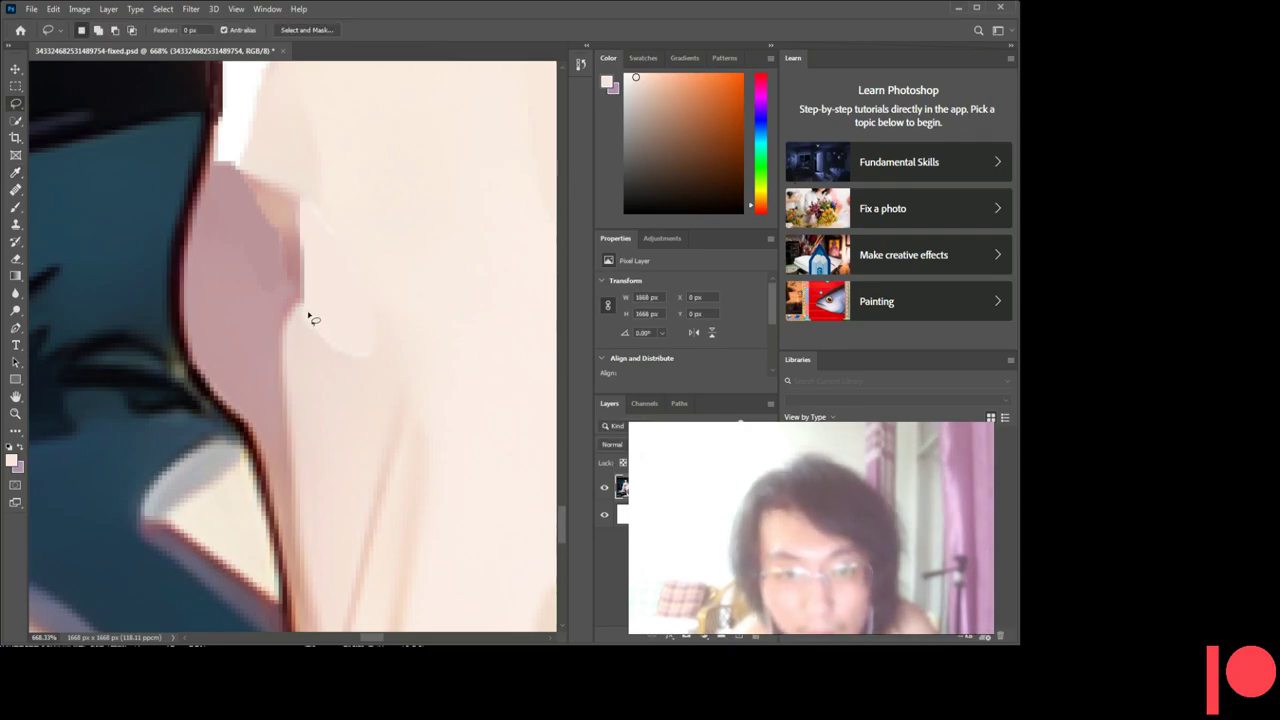
mouse_move(306, 326)
left_mouse_down()
mouse_move(366, 358)
mouse_move(306, 326)
left_mouse_up()
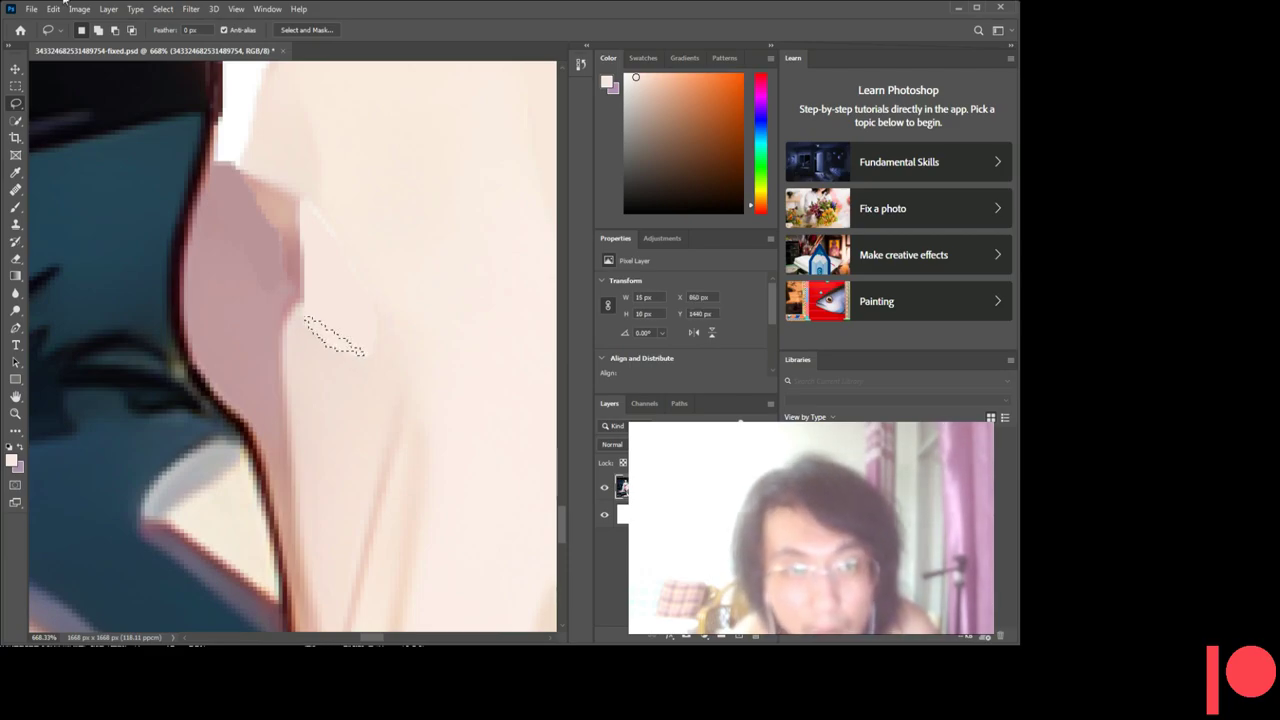
key("alt+BackSpace")
key("ctrl+d")
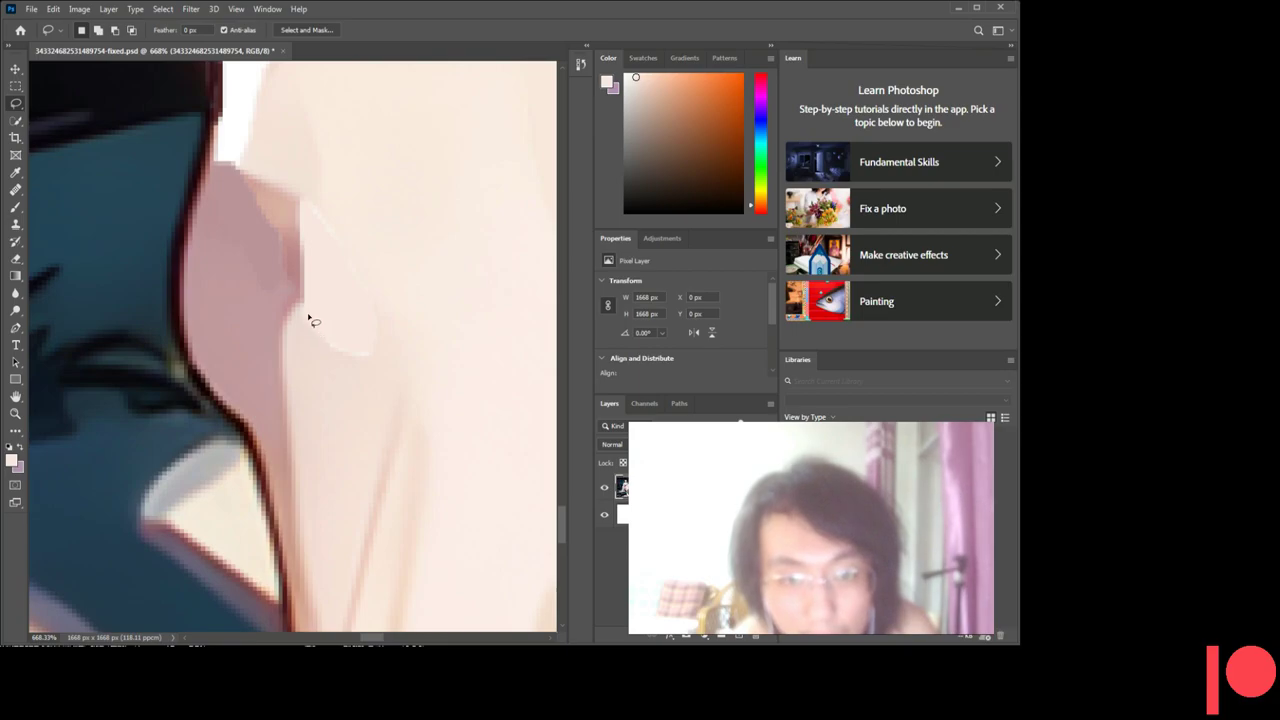
- Select the remaining uneven edge area and blend it smoothly into the skin
left_click_drag(302, 242, 305, 322)
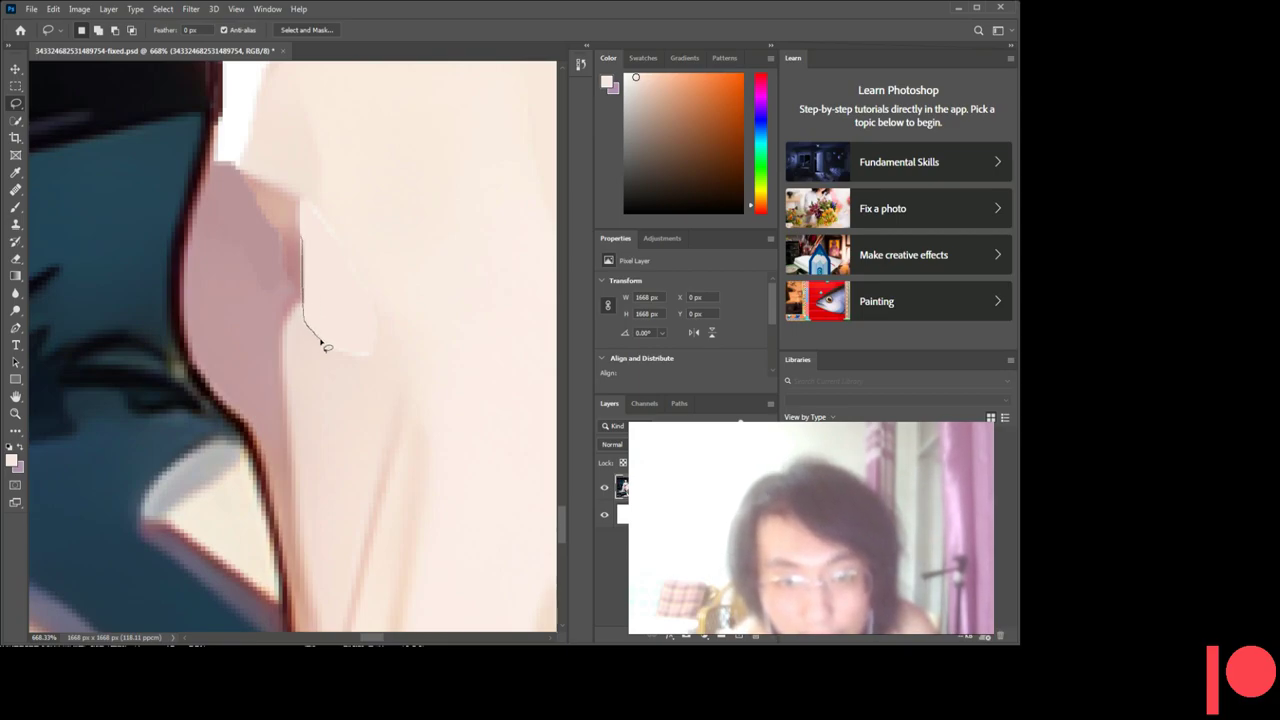
mouse_move(358, 358)
left_mouse_down()
mouse_move(371, 348)
mouse_move(356, 314)
left_mouse_up()
left_click_drag(333, 254, 301, 237)
key("ctrl+f")
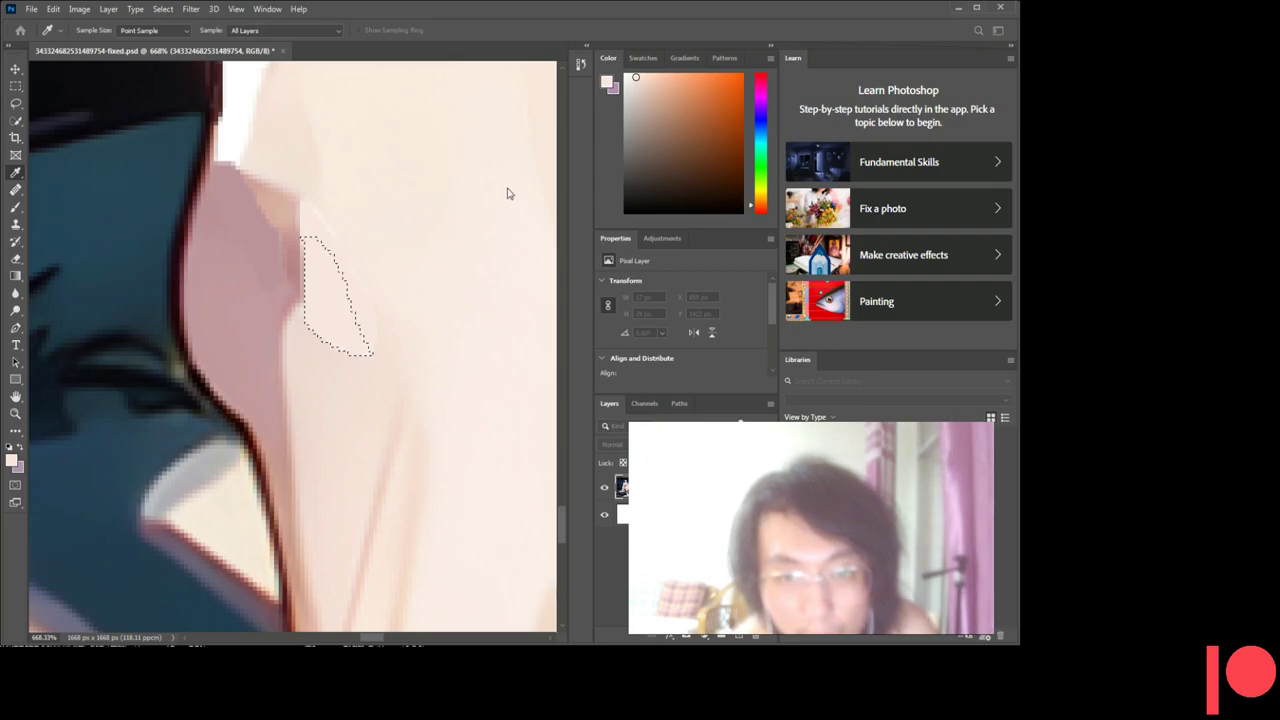
key("ctrl+d")
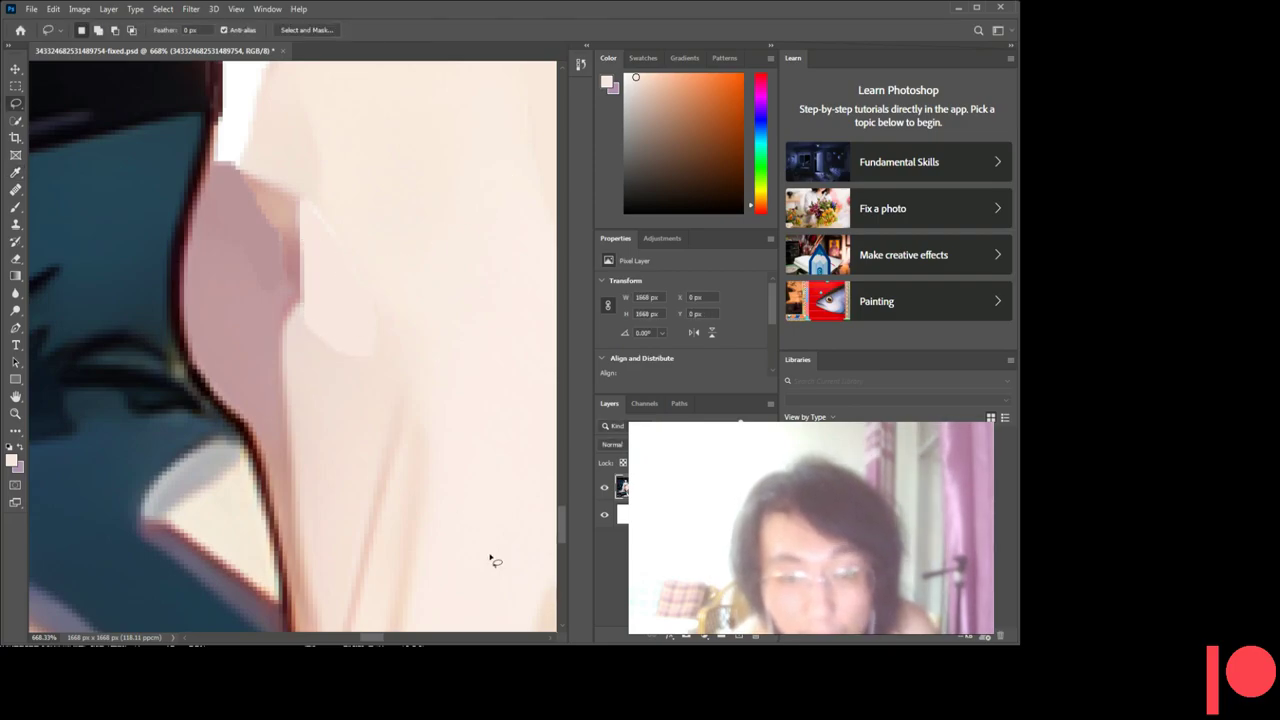
scroll(460, 500, "down", 2)
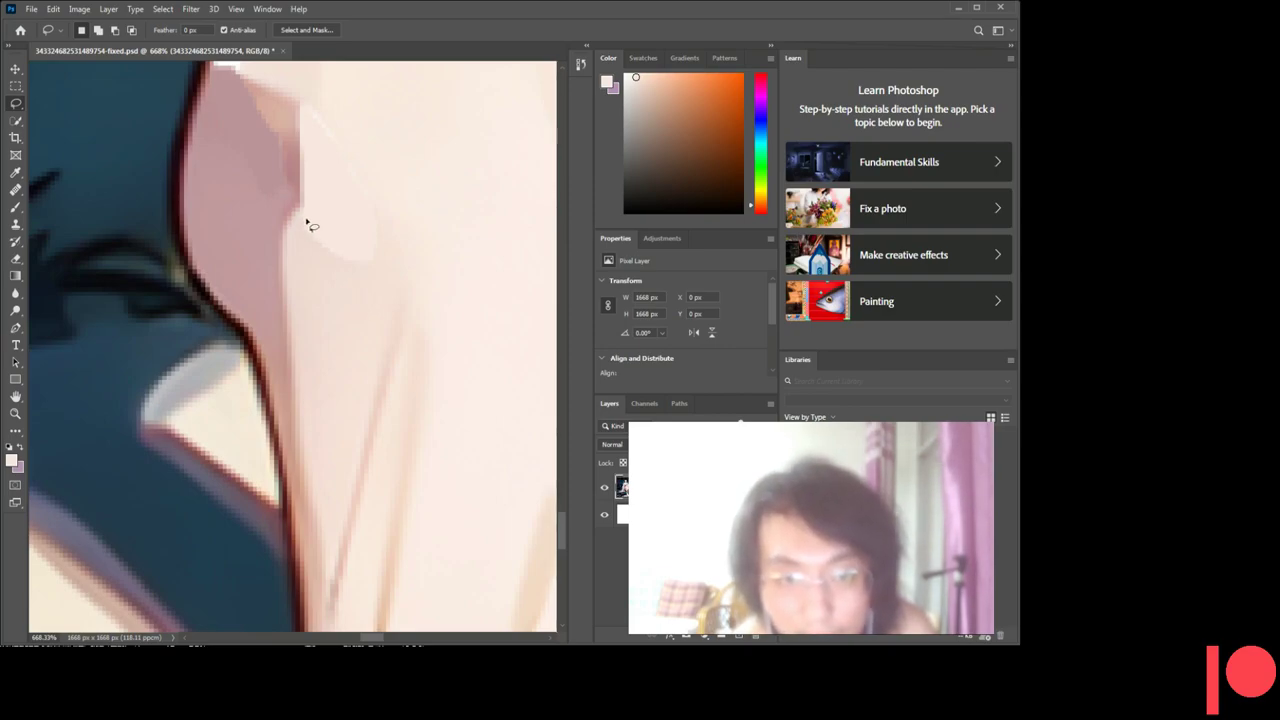
- Cover the leftover light spot on the shin with light skin colour
mouse_move(306, 226)
left_mouse_down()
mouse_move(313, 246)
mouse_move(377, 263)
mouse_move(303, 222)
left_mouse_up()
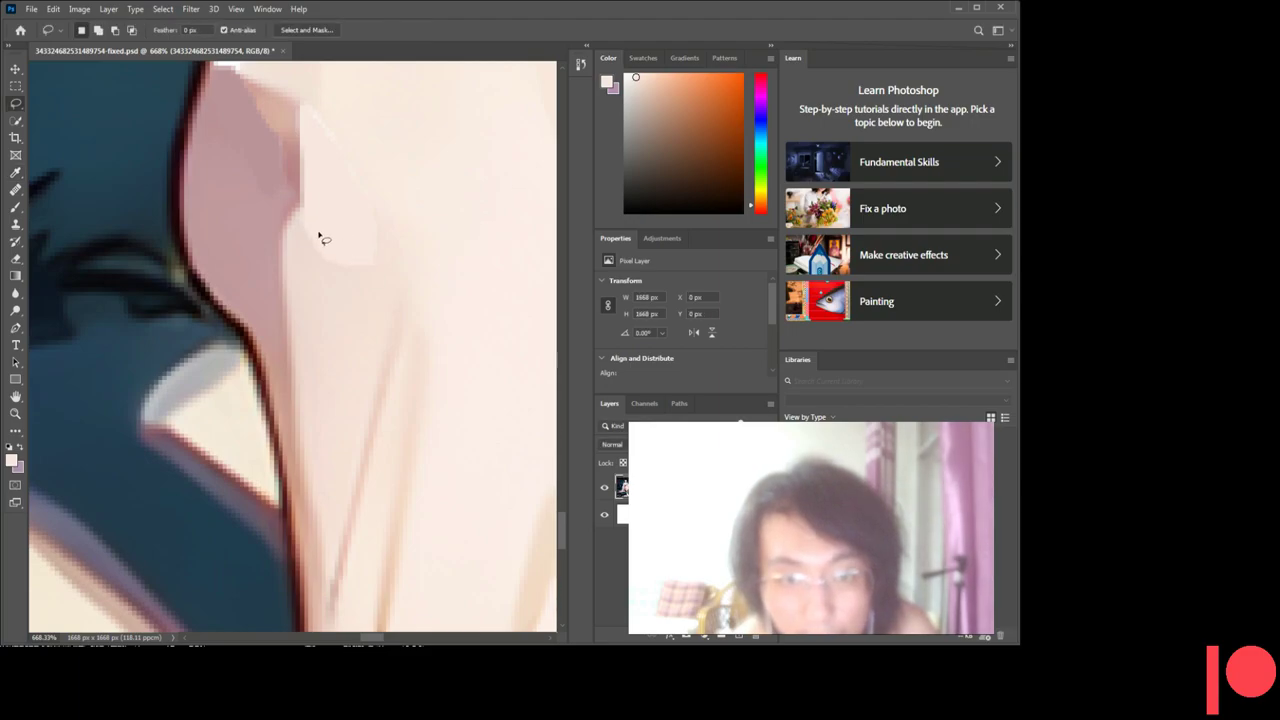
mouse_move(305, 230)
left_mouse_down()
mouse_move(363, 278)
mouse_move(302, 229)
left_mouse_up()
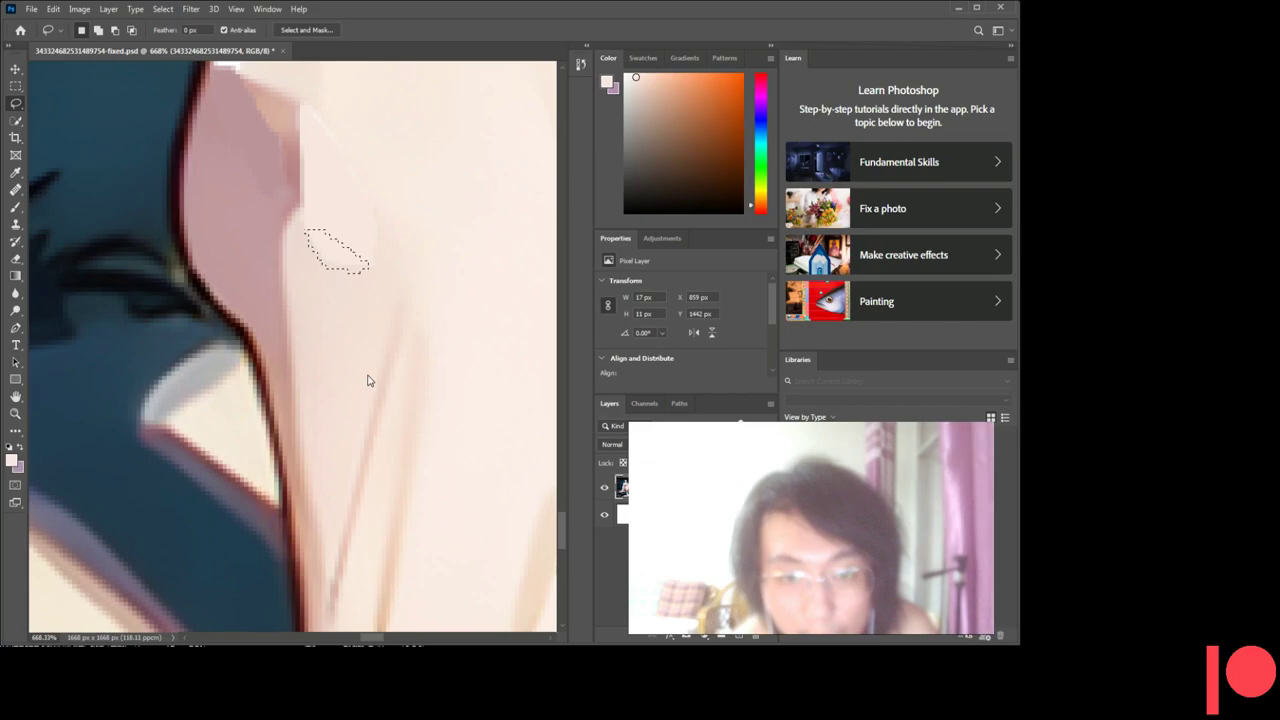
key("i")
key("alt+BackSpace")
key("l")
key("ctrl+d")
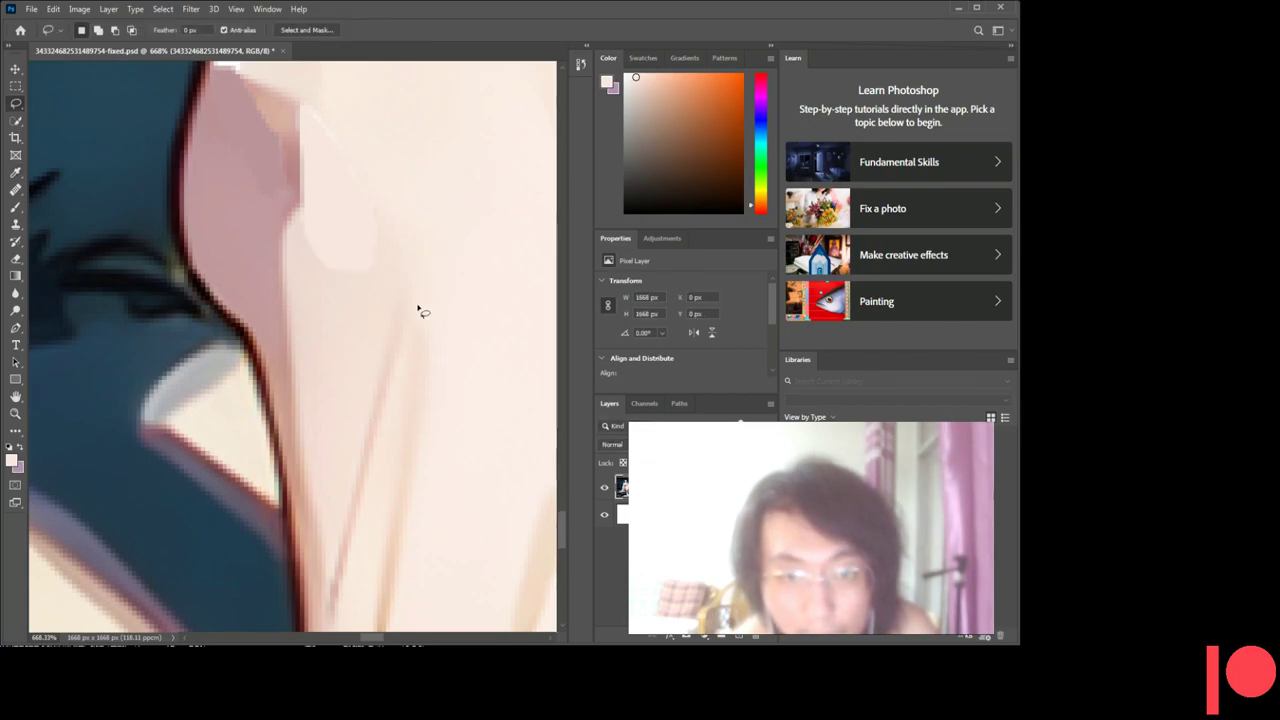
scroll(418, 310, "up", 3)
scroll(418, 310, "up", 1)
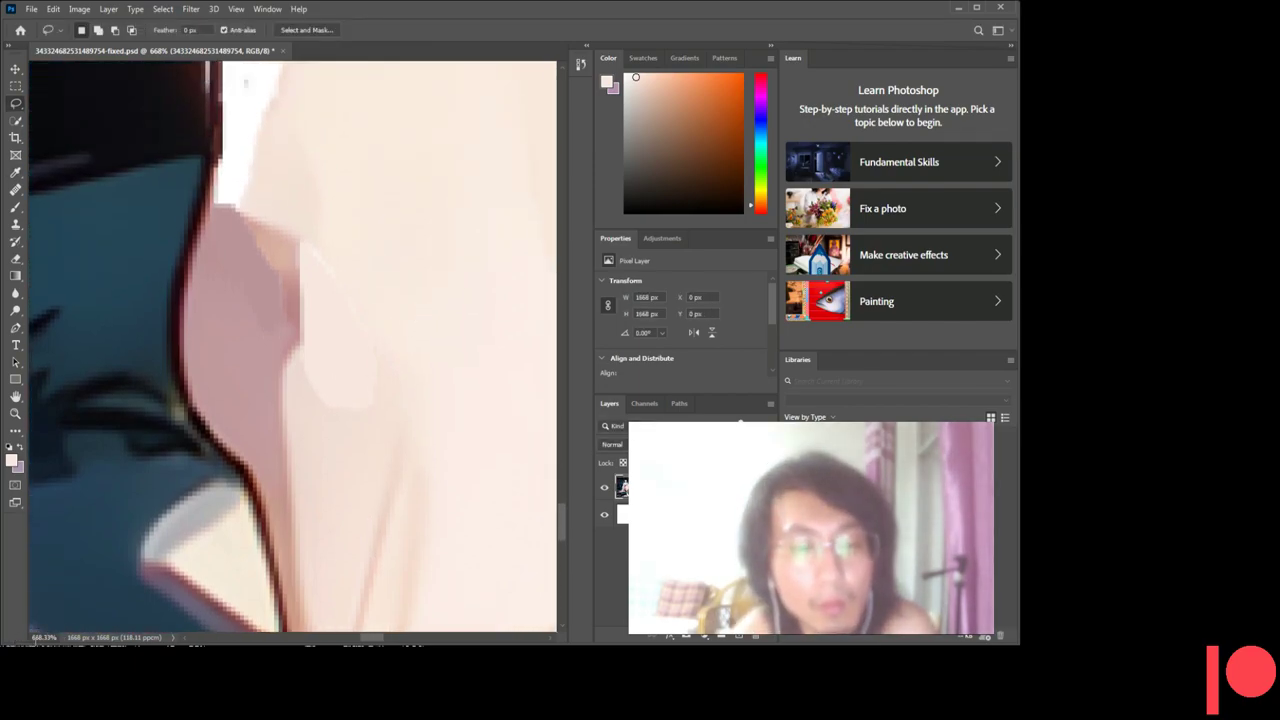
scroll(432, 228, "down", 5)
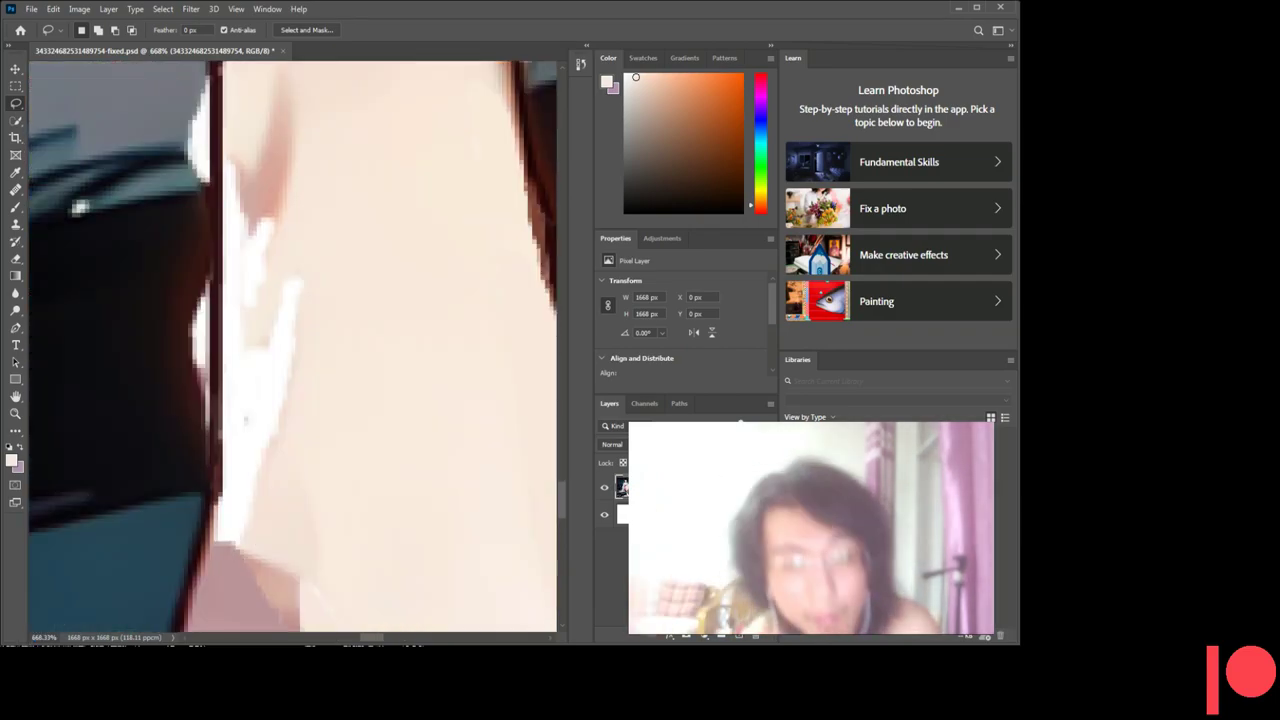
scroll(320, 382, "up", 2)
scroll(320, 384, "up", 2)
scroll(320, 382, "up", 1)
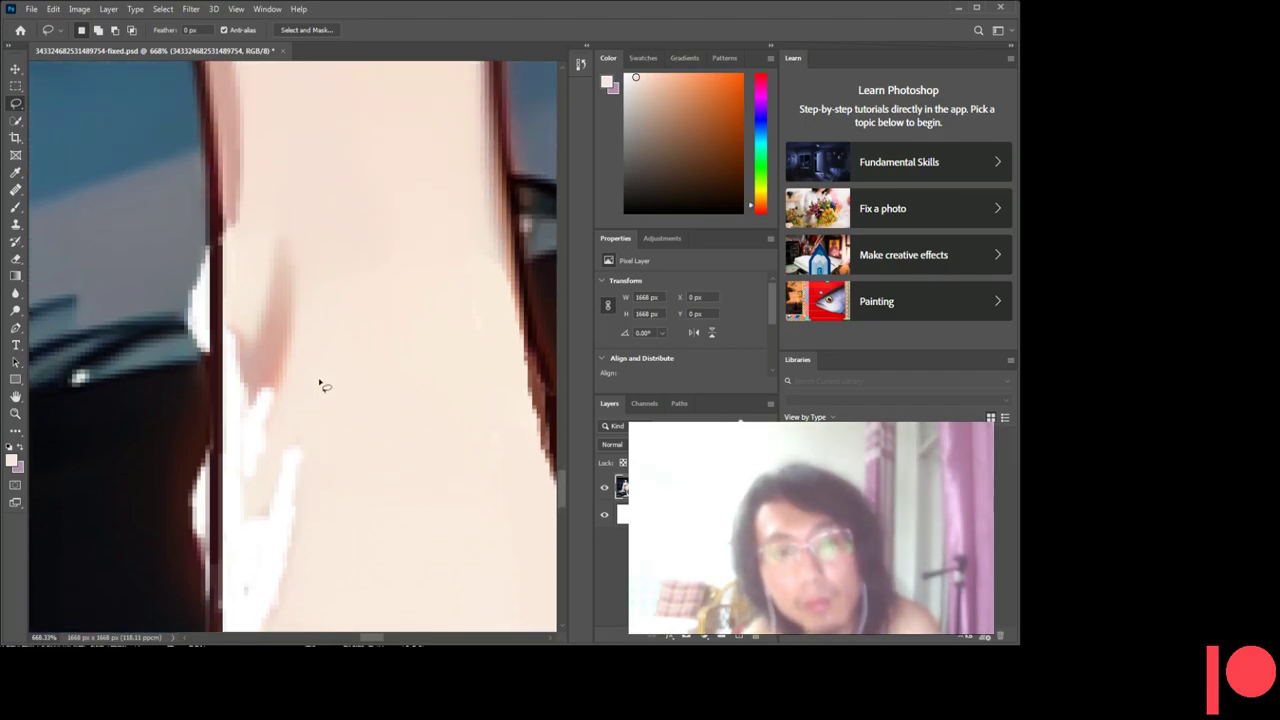
scroll(320, 382, "down", 2)
scroll(289, 366, "down", 2)
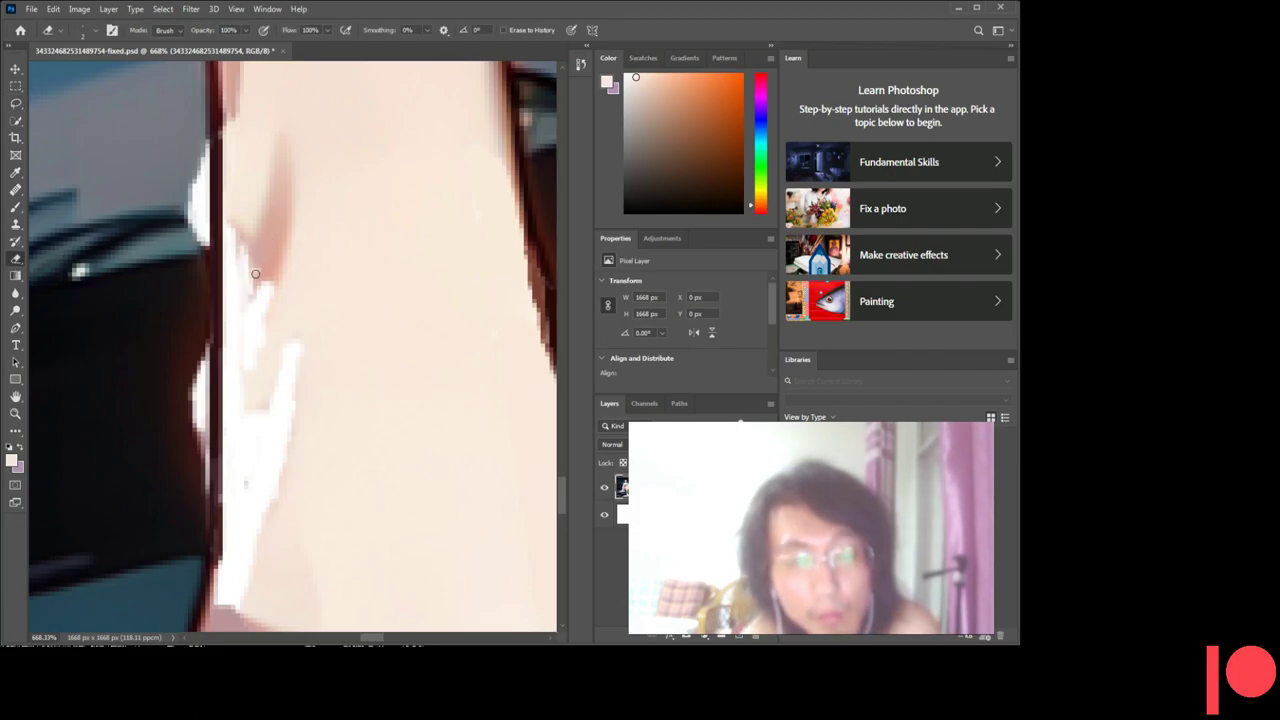
scroll(250, 314, "down", 3)
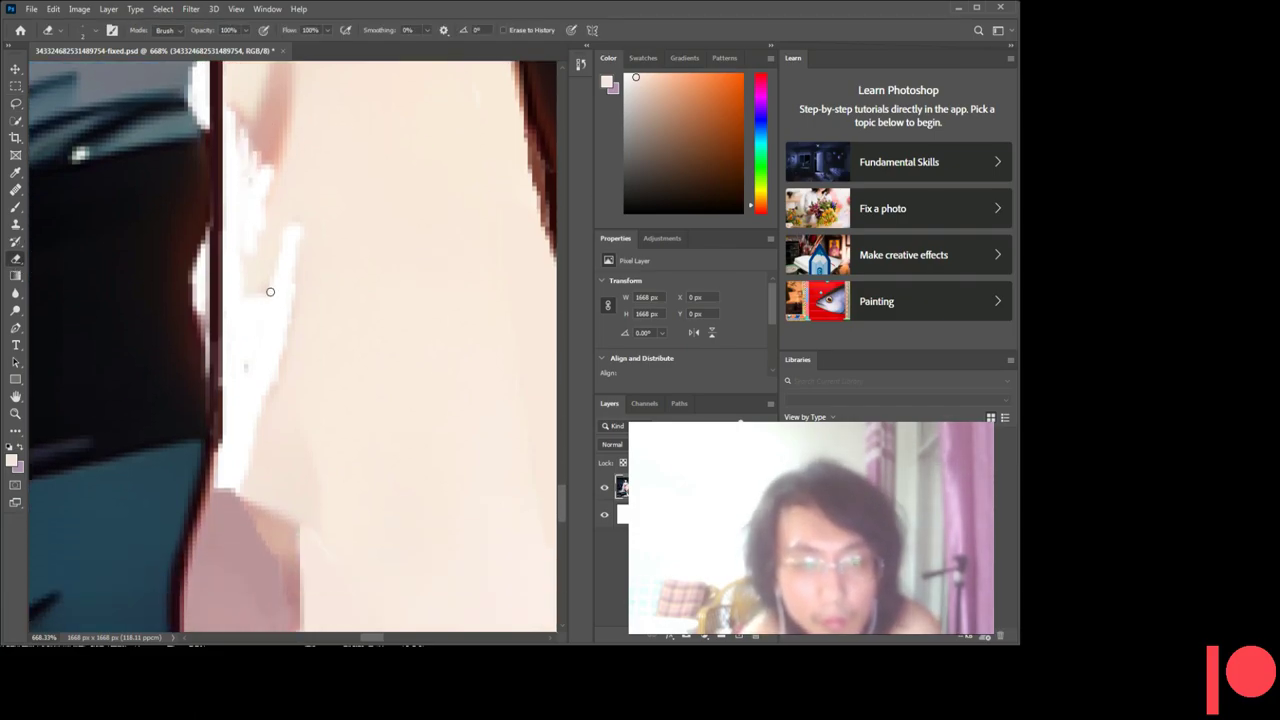
scroll(262, 354, "down", 1)
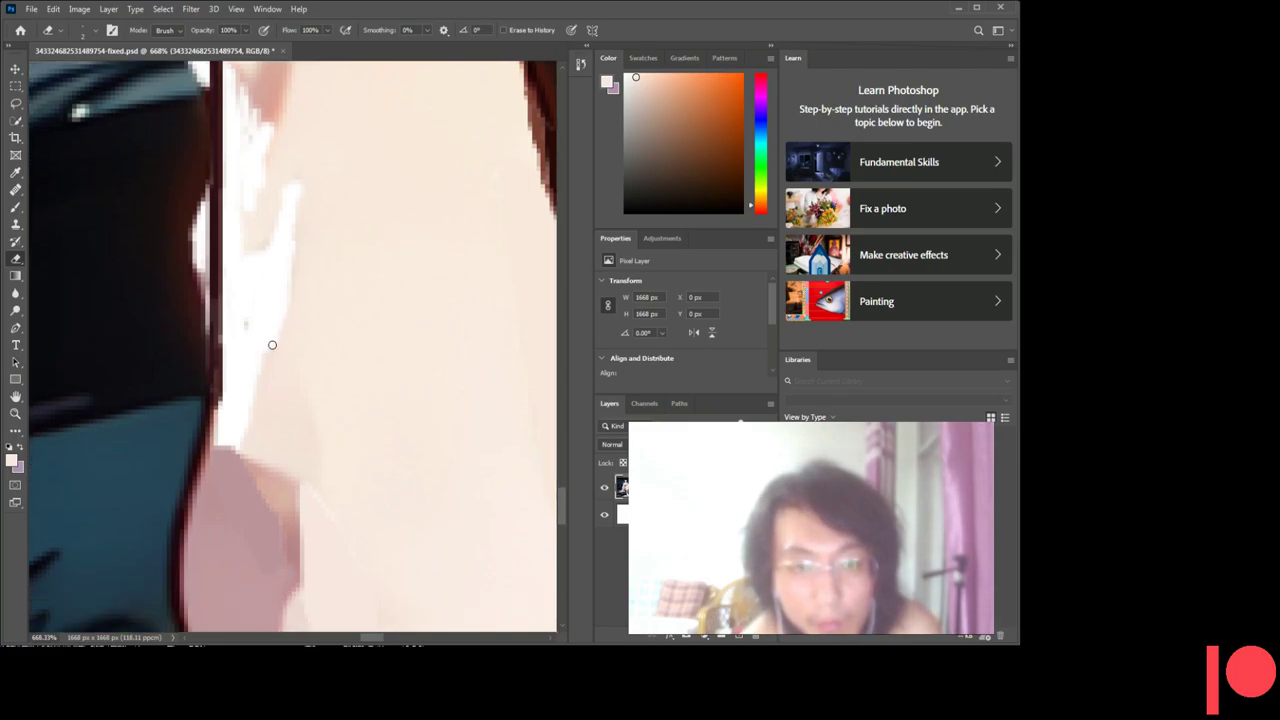
scroll(253, 330, "up", 2)
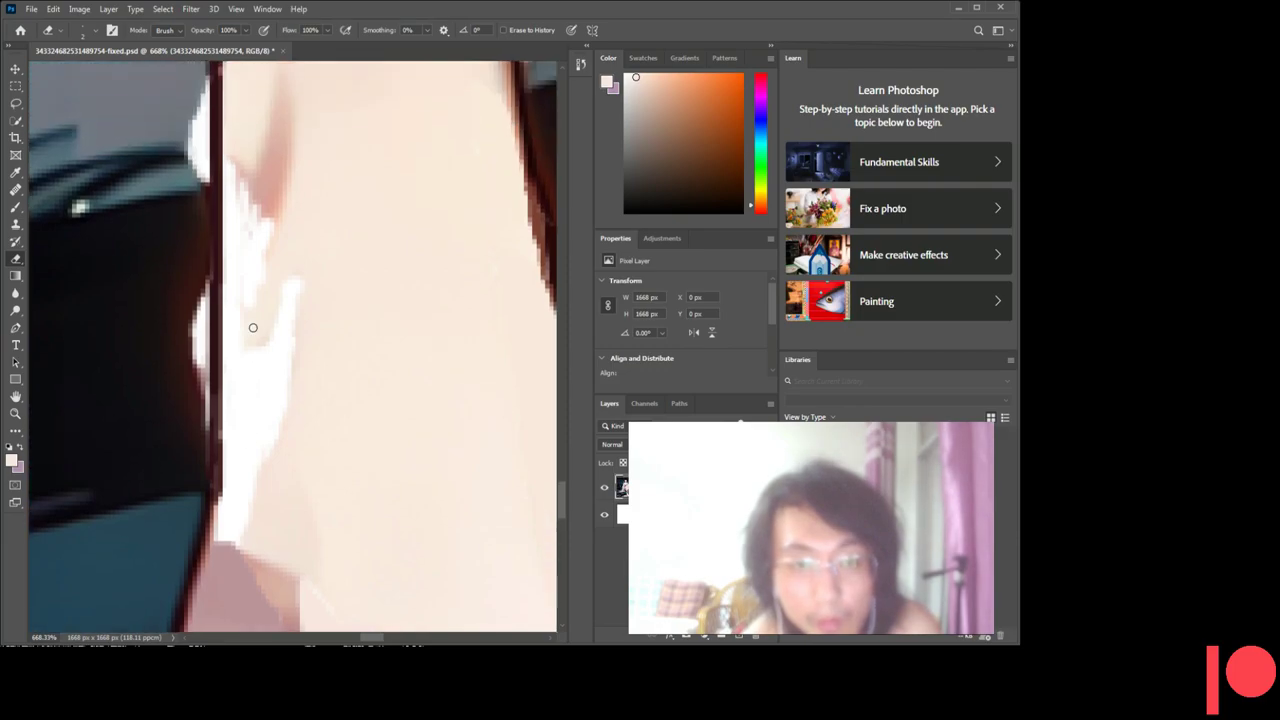
scroll(258, 360, "up", 1)
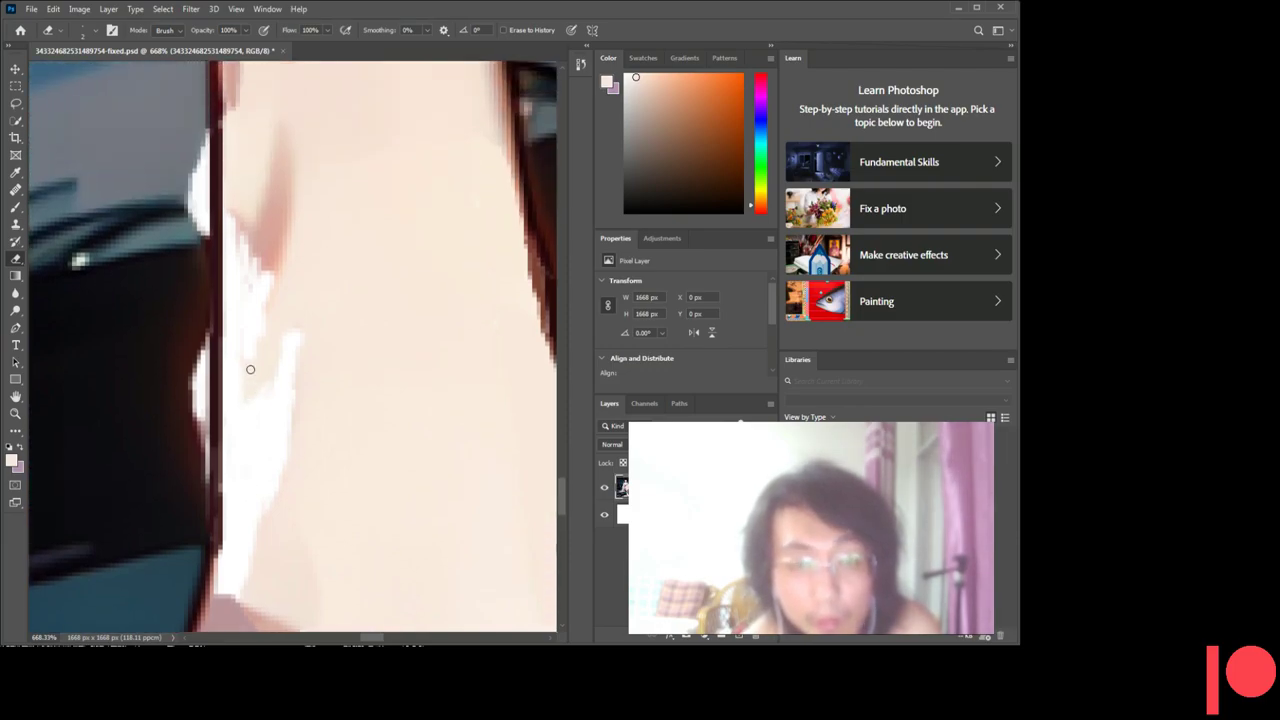
scroll(265, 375, "up", 1)
mouse_move(251, 303)
left_mouse_down()
mouse_move(279, 271)
mouse_move(264, 342)
mouse_move(269, 278)
mouse_move(257, 297)
mouse_move(268, 291)
left_mouse_up()
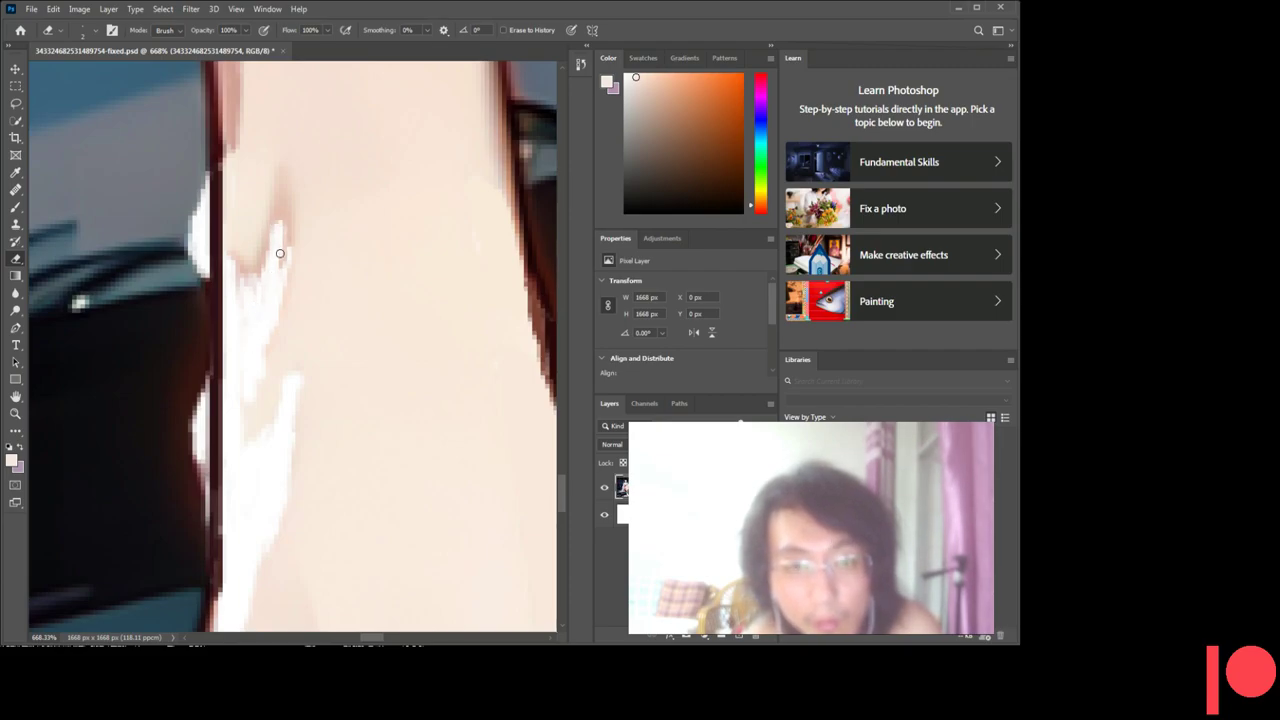
scroll(284, 250, "up", 1)
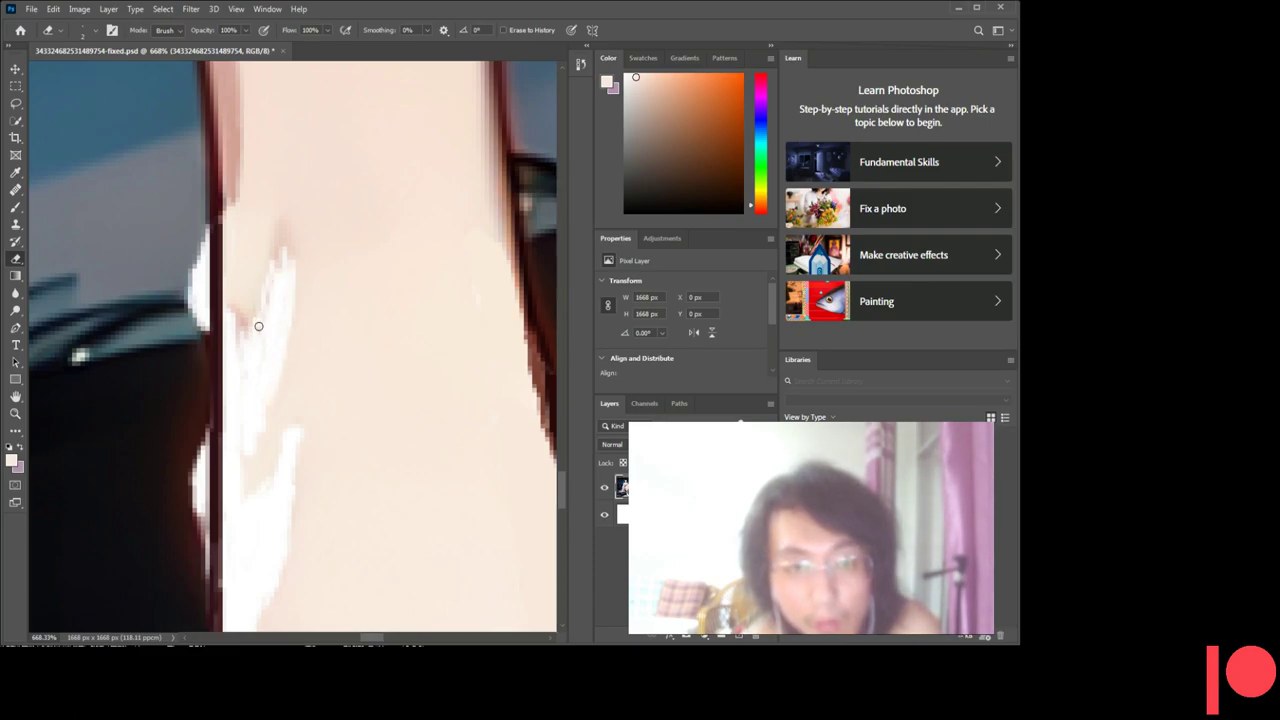
left_click_drag(263, 327, 274, 284)
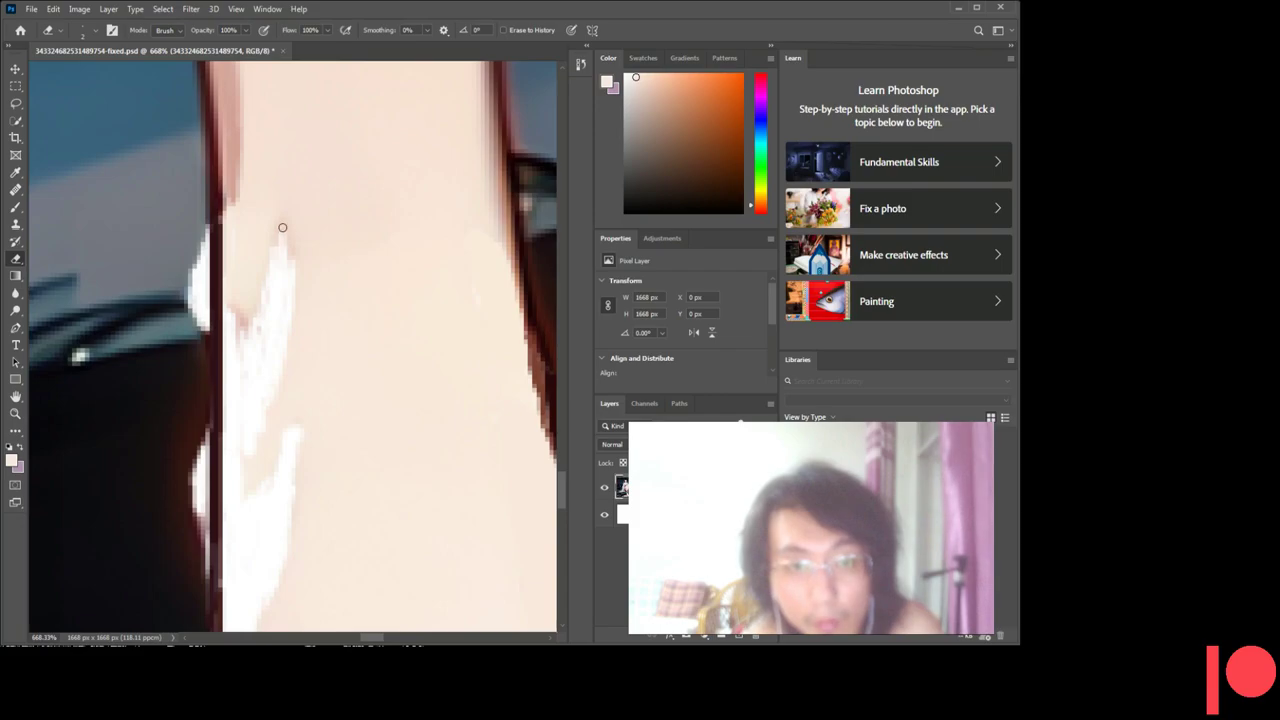
left_click_drag(286, 269, 288, 276)
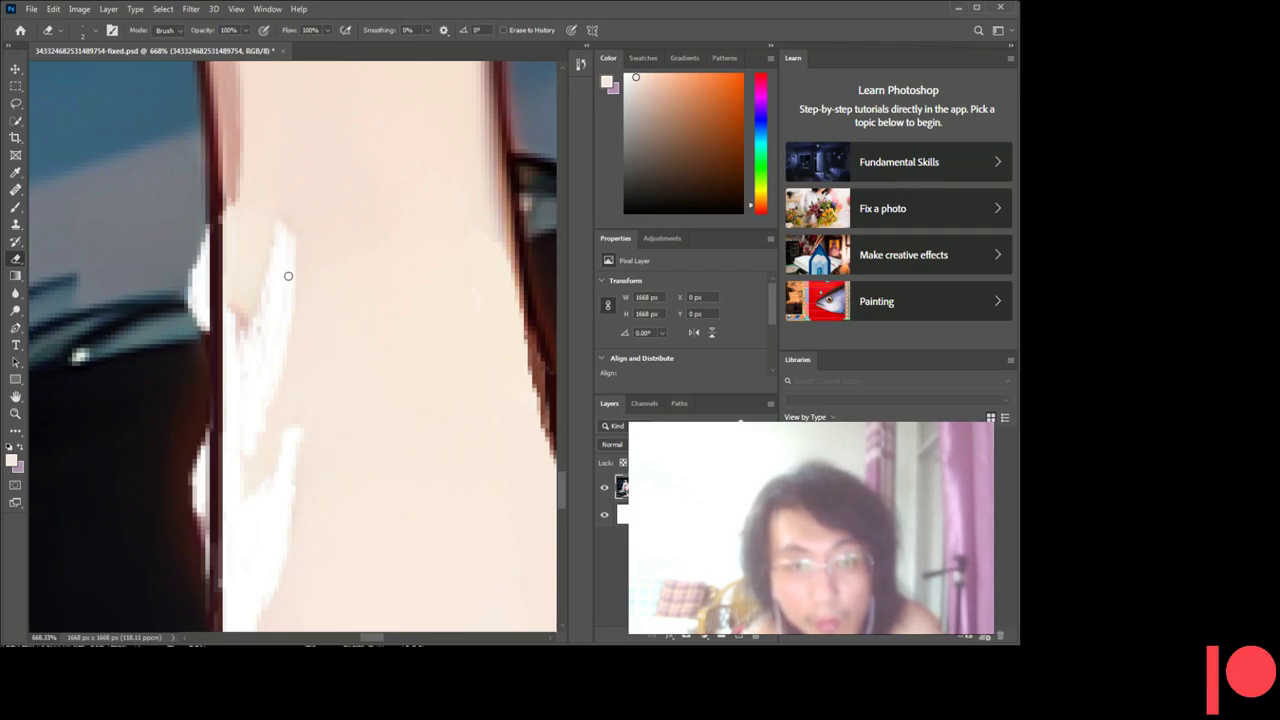
left_click_drag(282, 221, 244, 325)
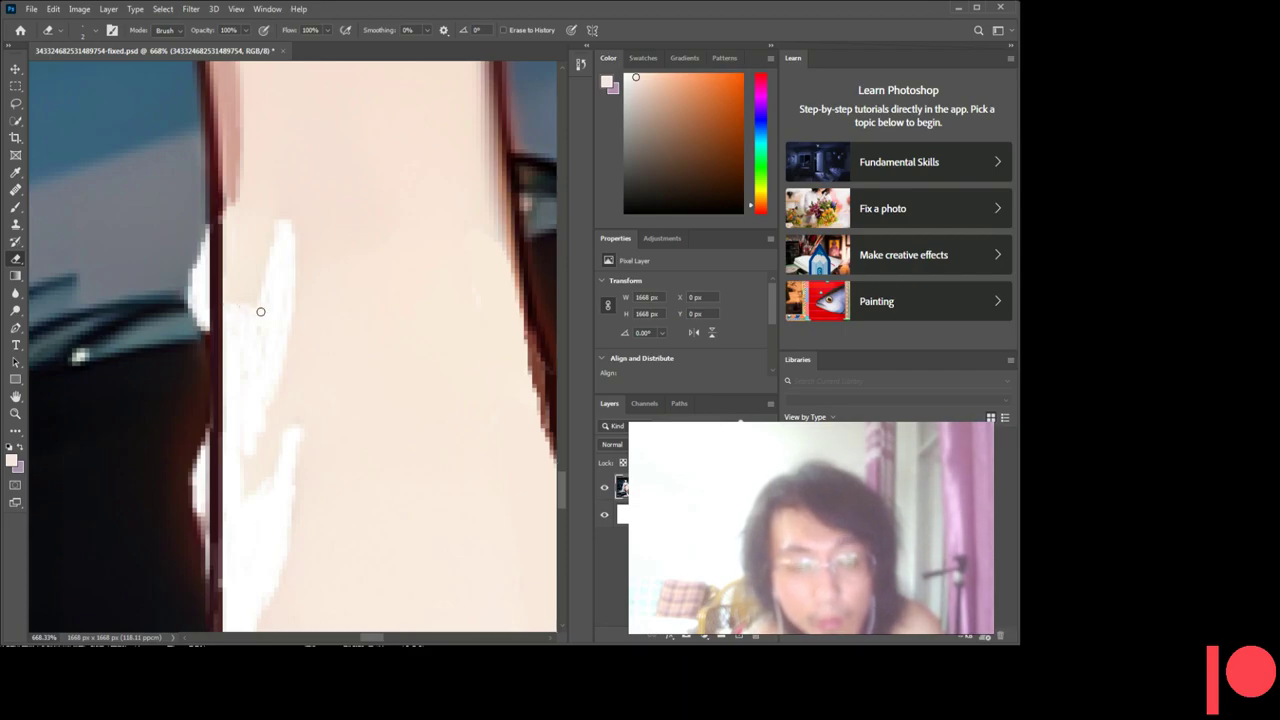
scroll(263, 316, "down", 1)
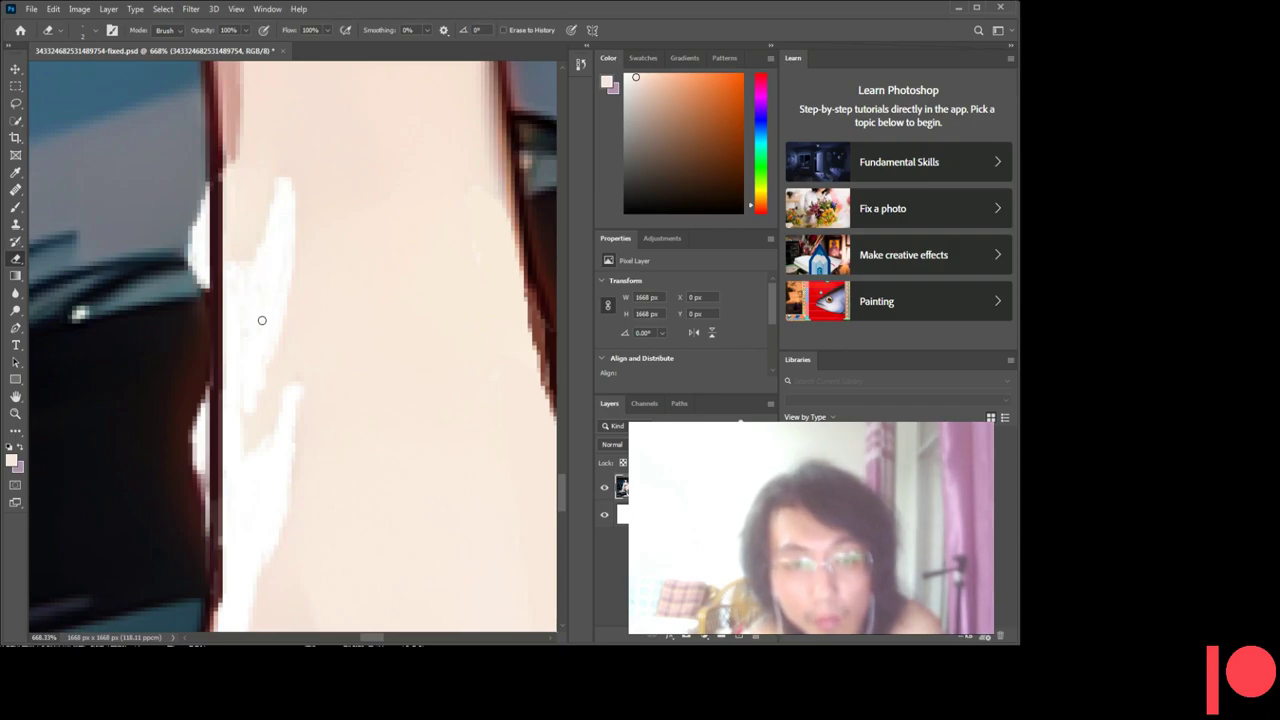
scroll(252, 330, "down", 4)
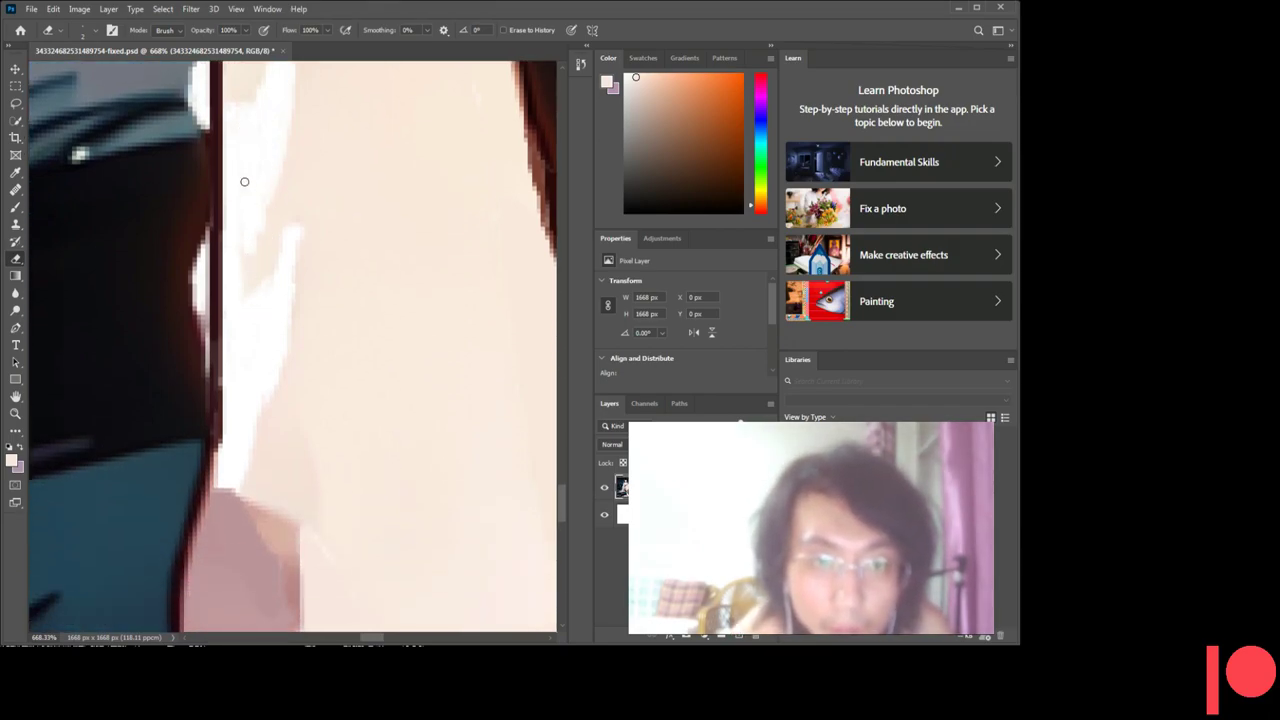
scroll(240, 166, "down", 1)
scroll(258, 168, "up", 1)
scroll(250, 166, "up", 2)
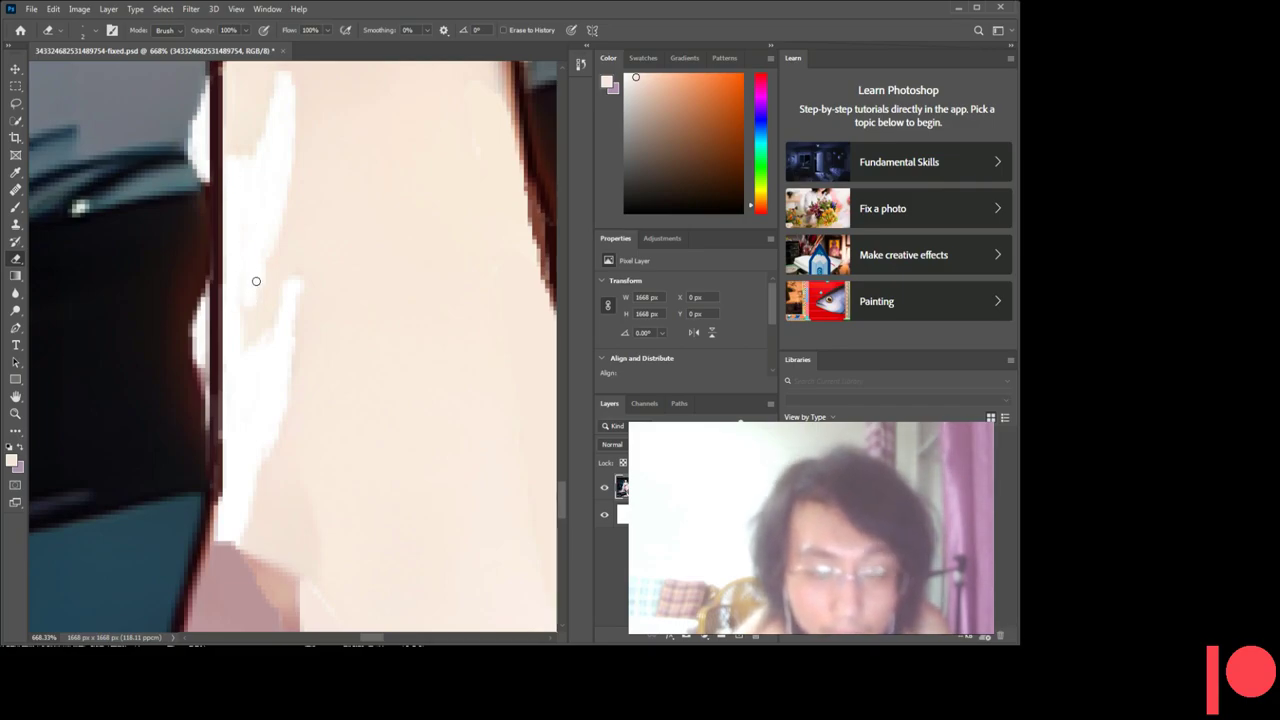
scroll(255, 260, "up", 2)
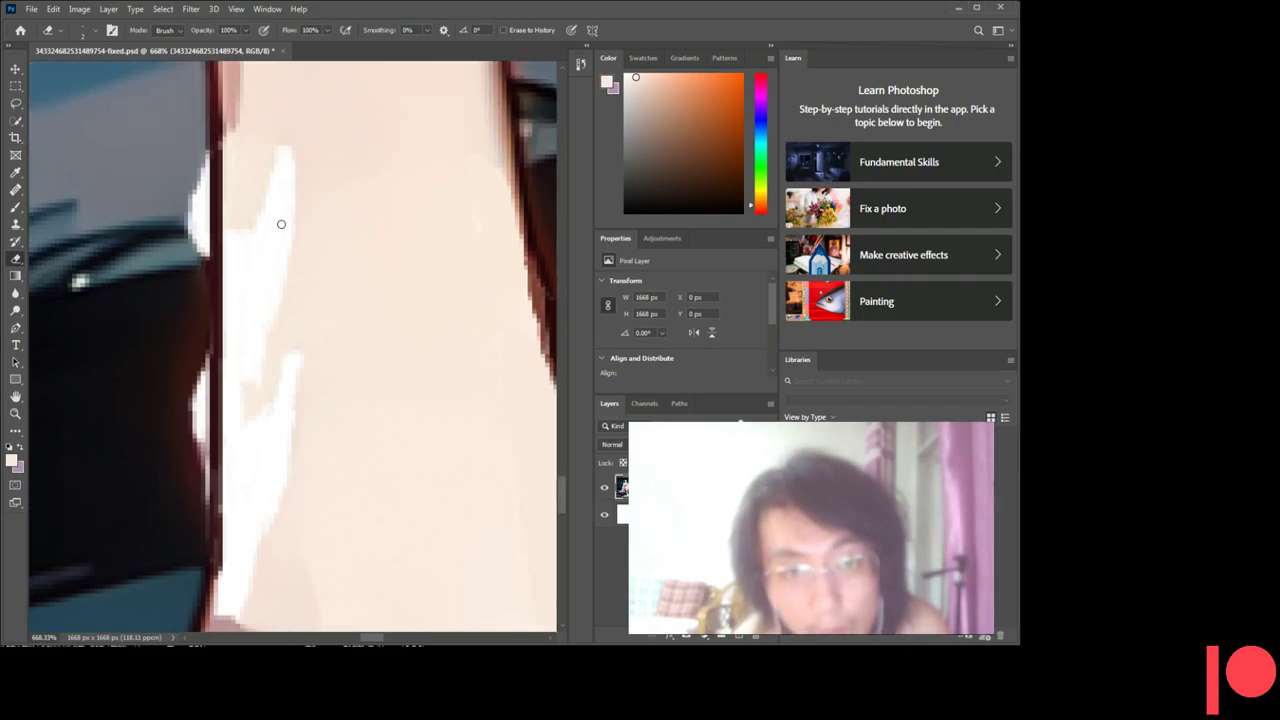
scroll(275, 270, "up", 2)
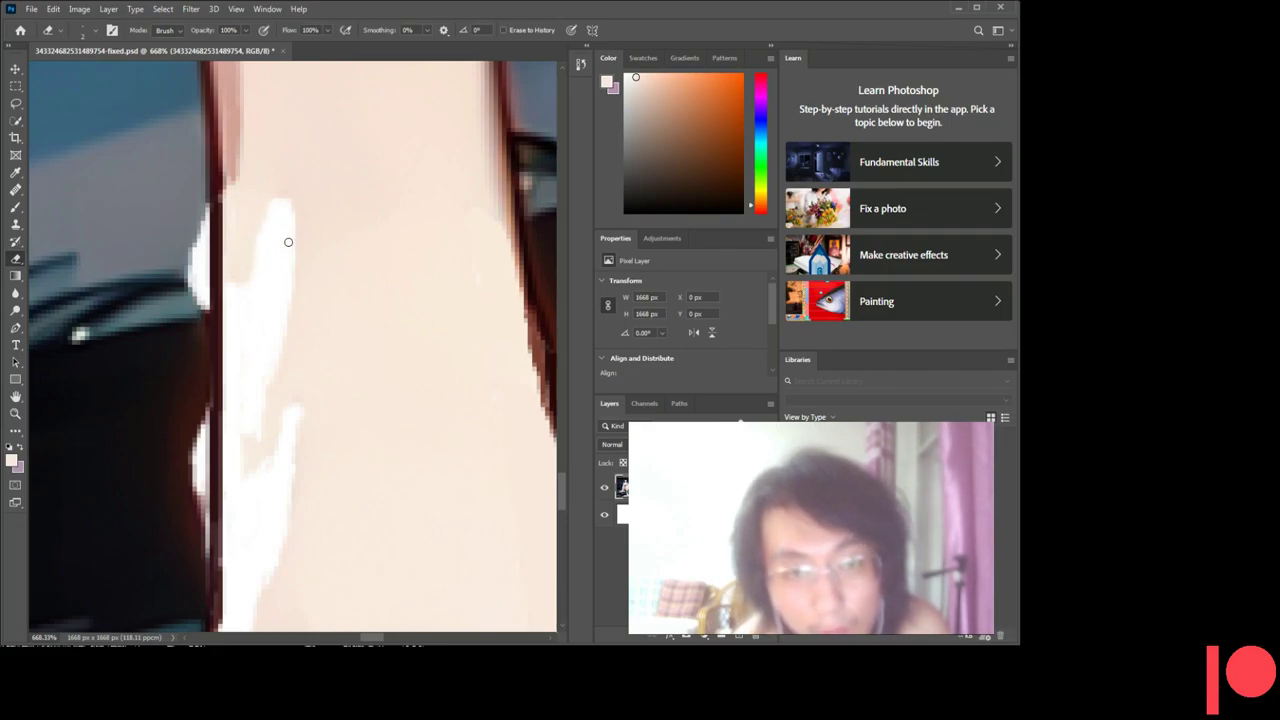
scroll(283, 253, "up", 2)
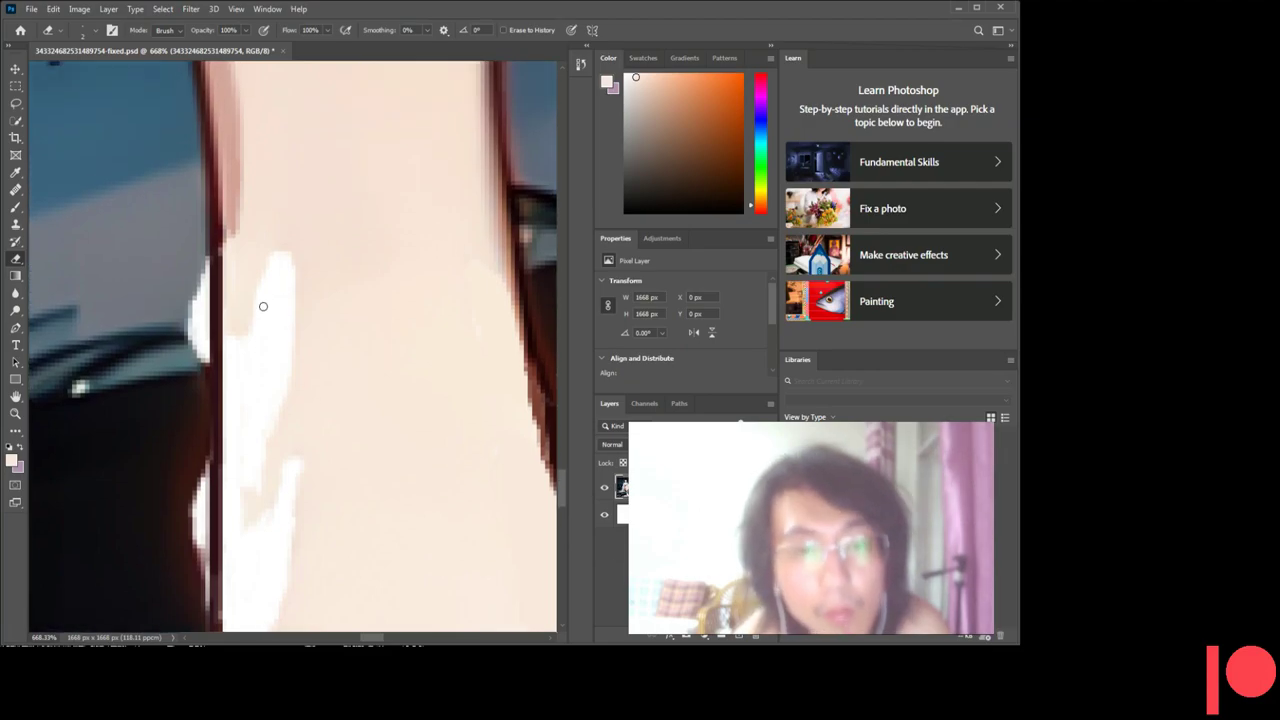
scroll(286, 357, "down", 2)
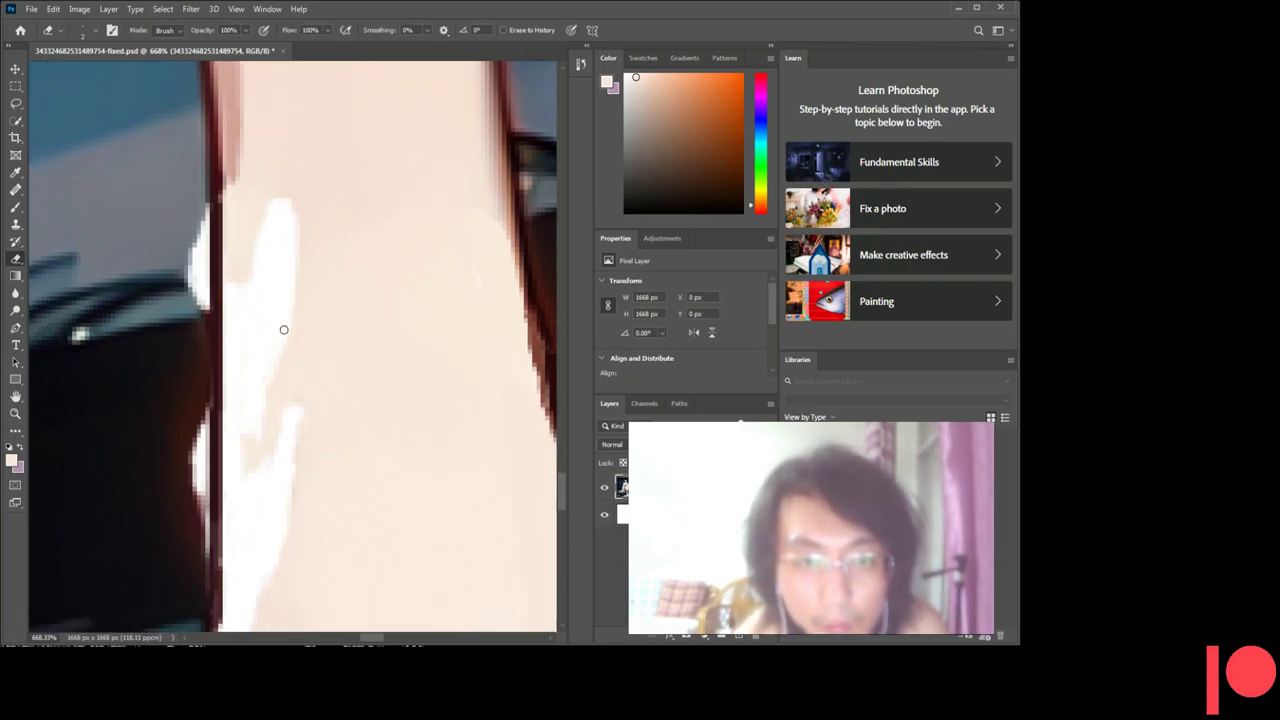
scroll(273, 359, "down", 2)
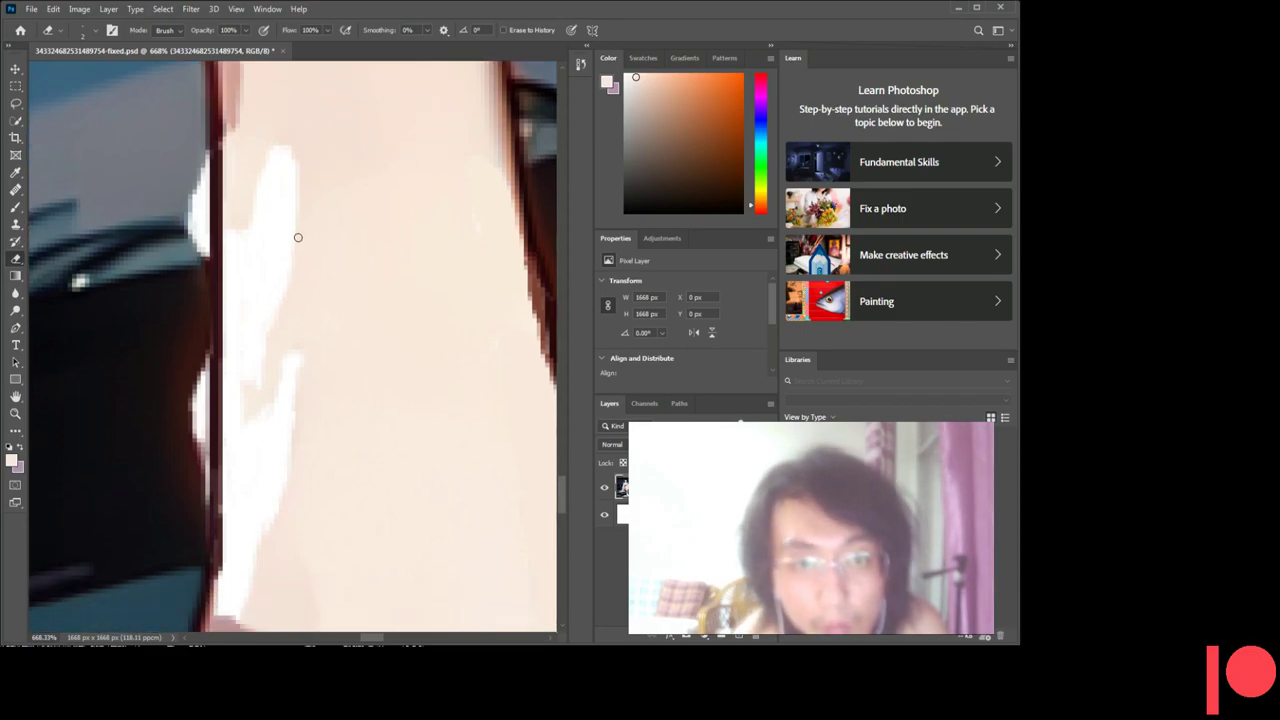
left_click(15, 172)
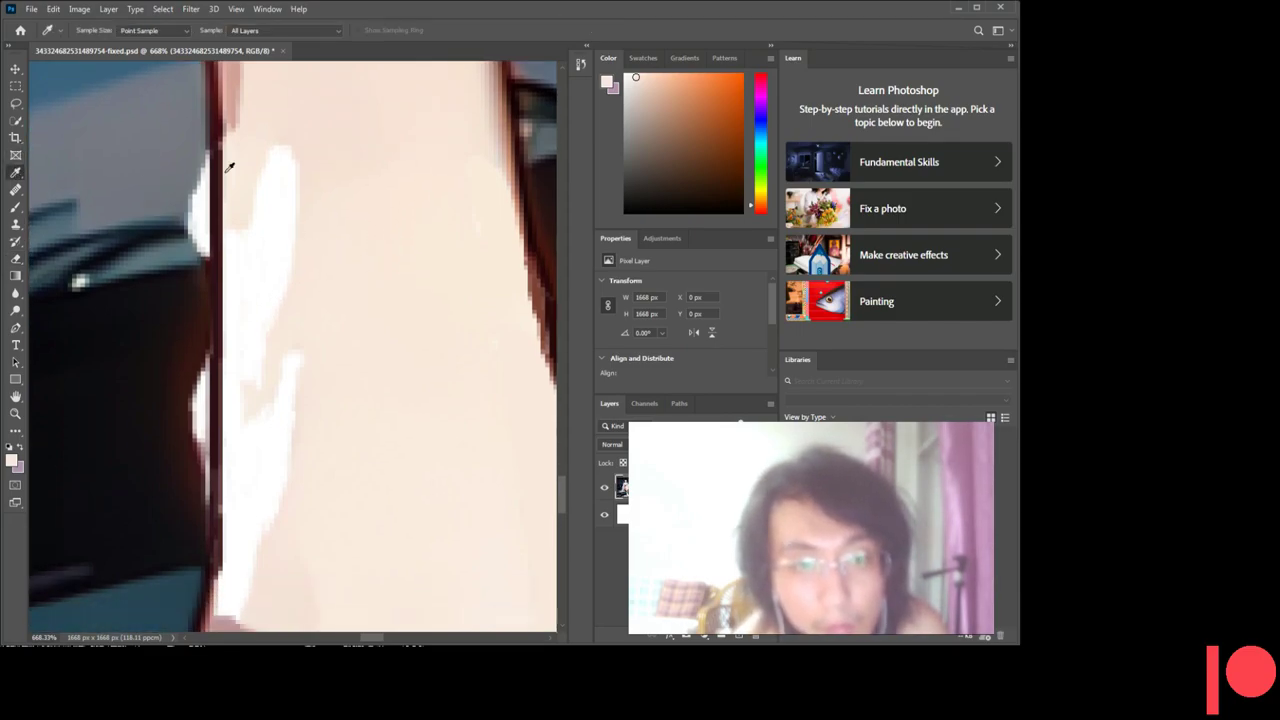
- Sample the skin tone beside the white patch on the shin
left_click_drag(253, 187, 269, 133)
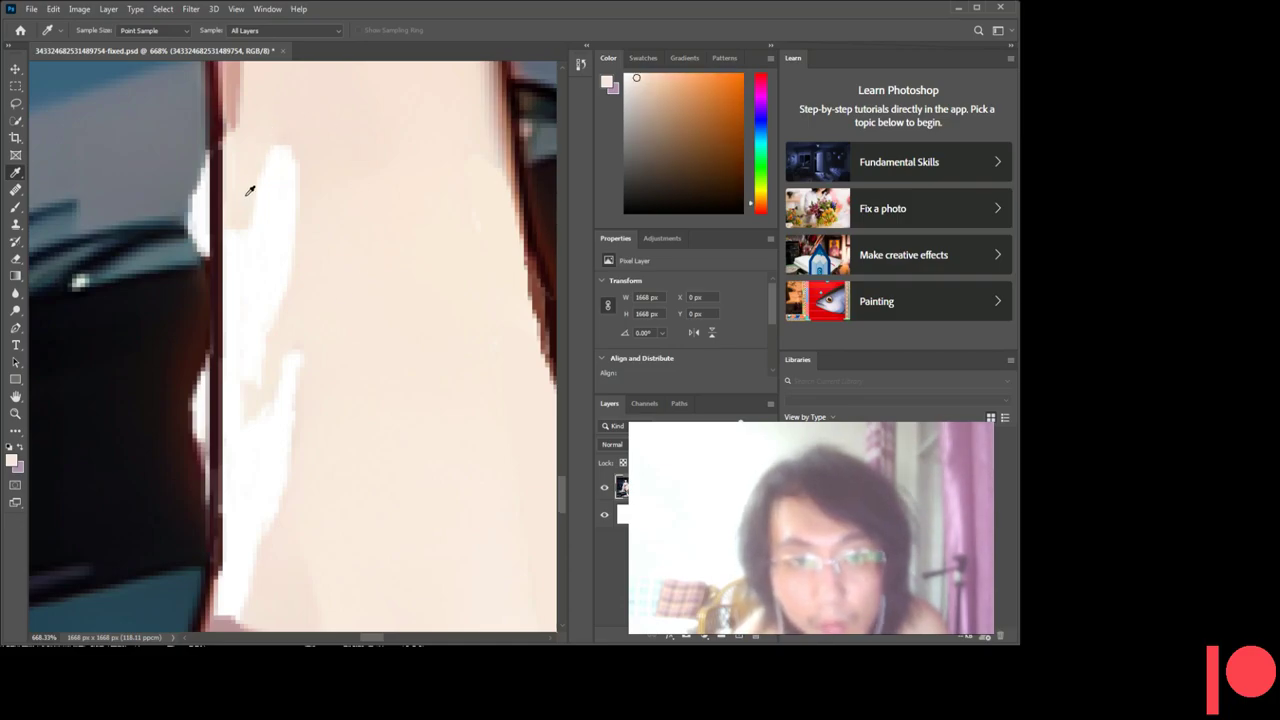
left_click(256, 163)
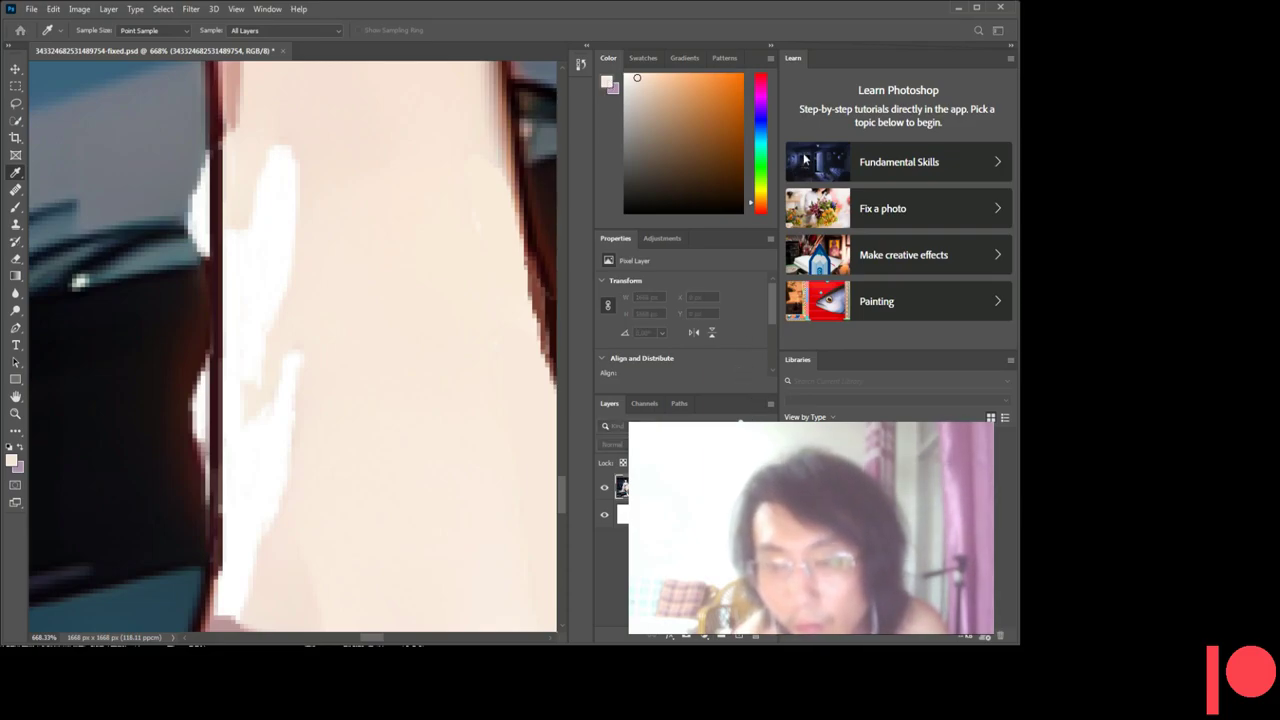
key("l")
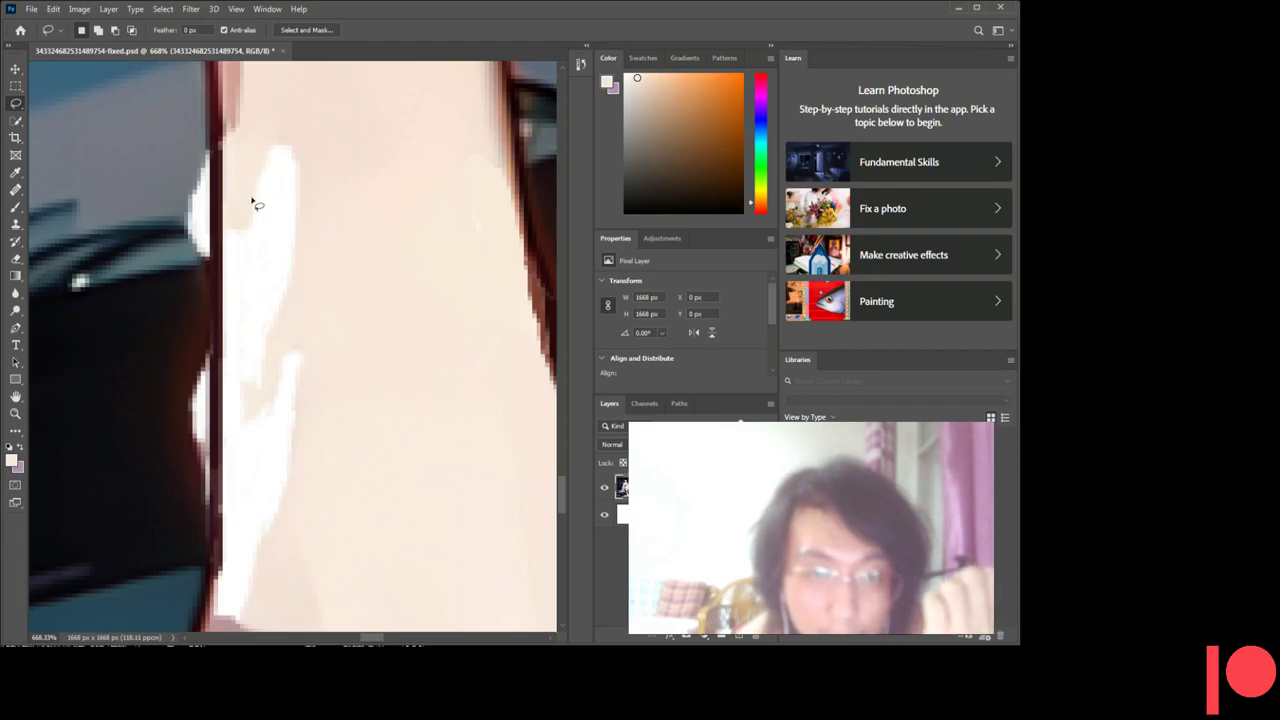
mouse_move(270, 168)
left_mouse_down()
mouse_move(251, 224)
mouse_move(224, 231)
mouse_move(257, 234)
left_mouse_up()
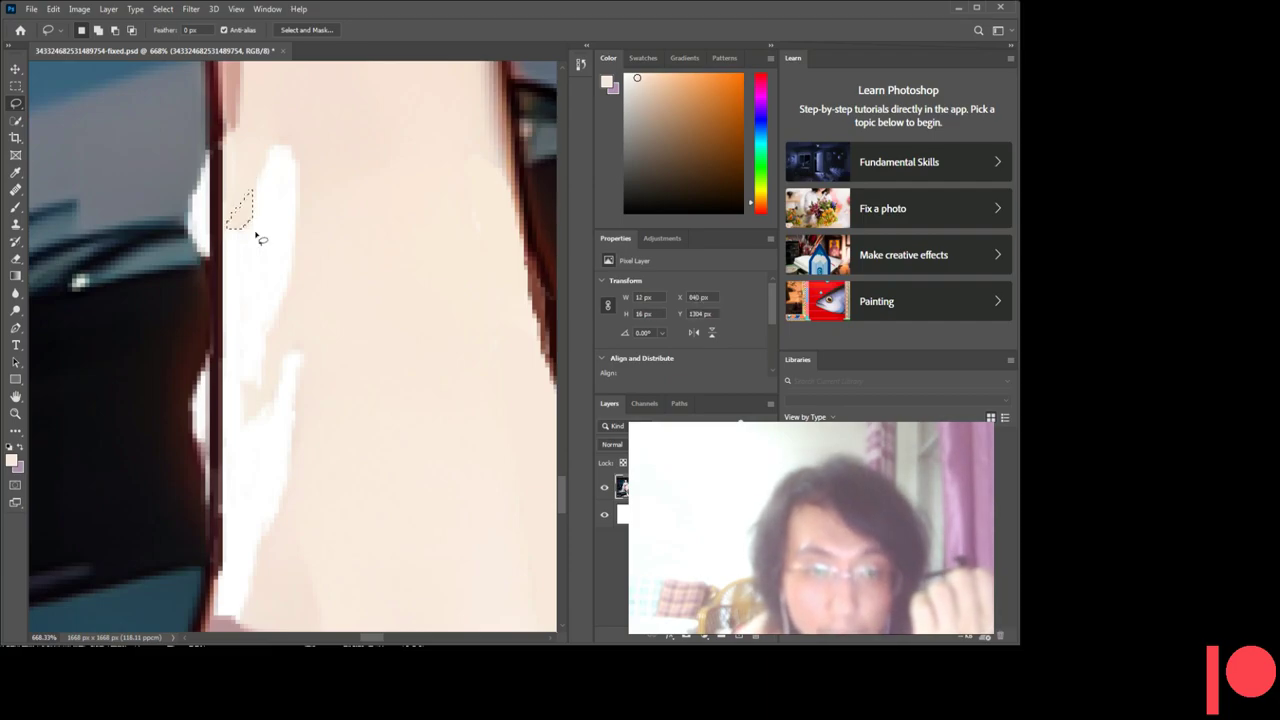
key("ctrl+d")
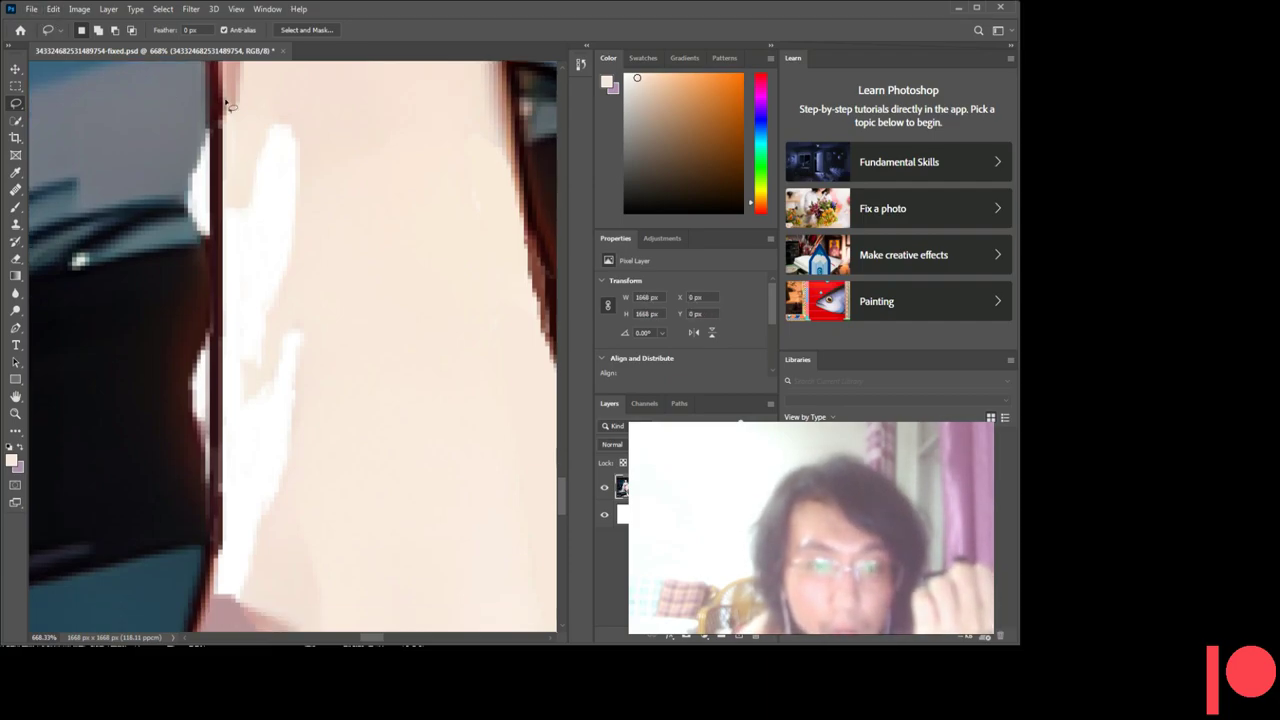
scroll(236, 125, "down", 2)
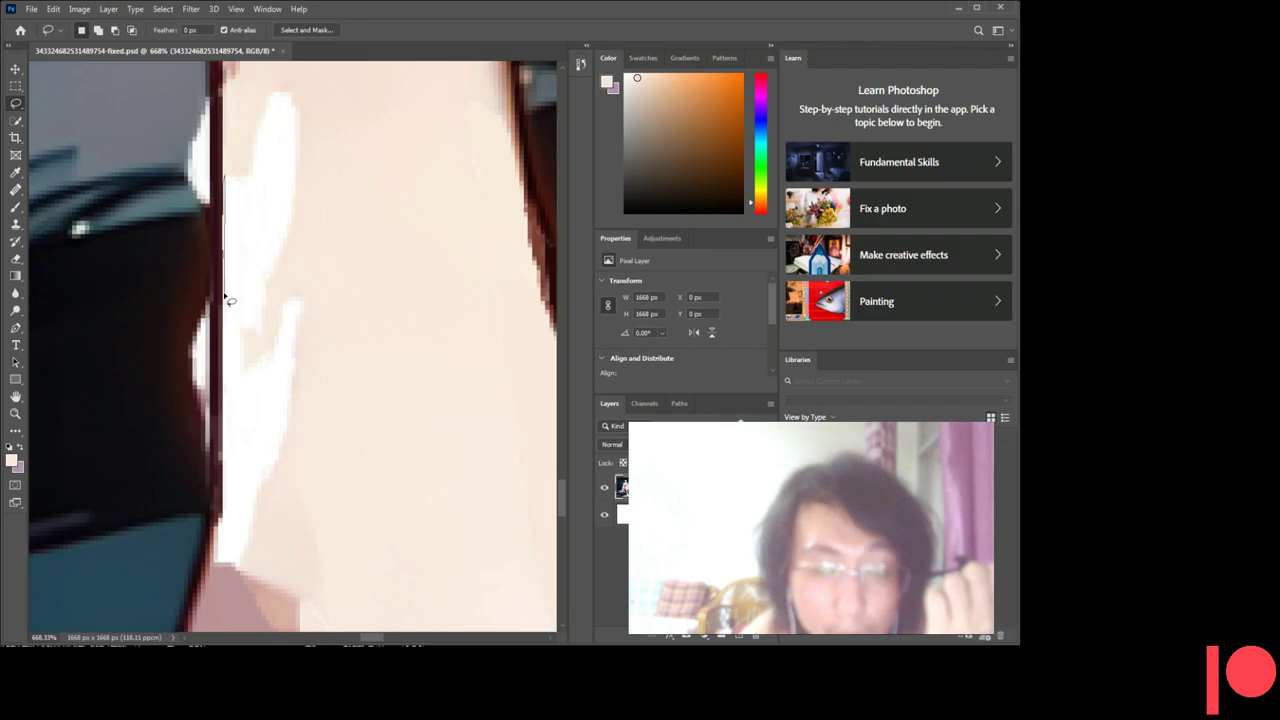
- Lasso the white streak along the shin's left edge, then deselect and view the whole leg
mouse_move(251, 180)
left_mouse_down()
mouse_move(230, 185)
mouse_move(229, 255)
left_mouse_up()
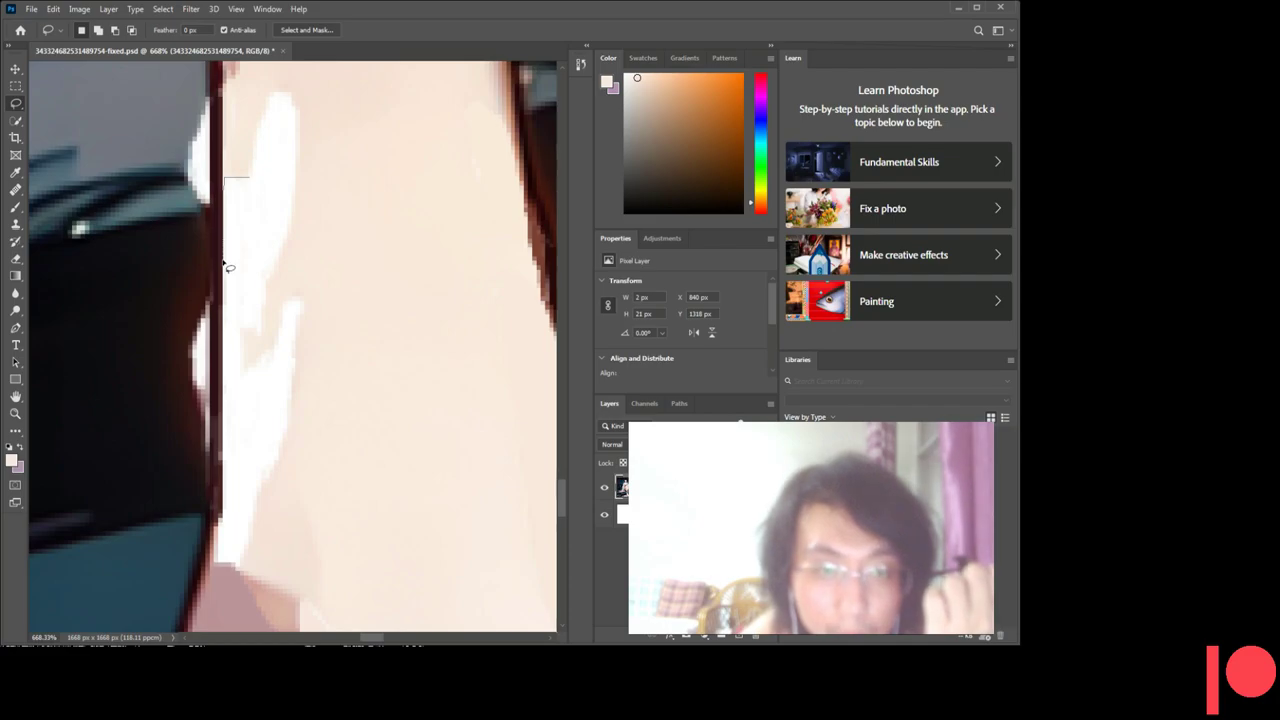
left_click_drag(229, 299, 229, 310)
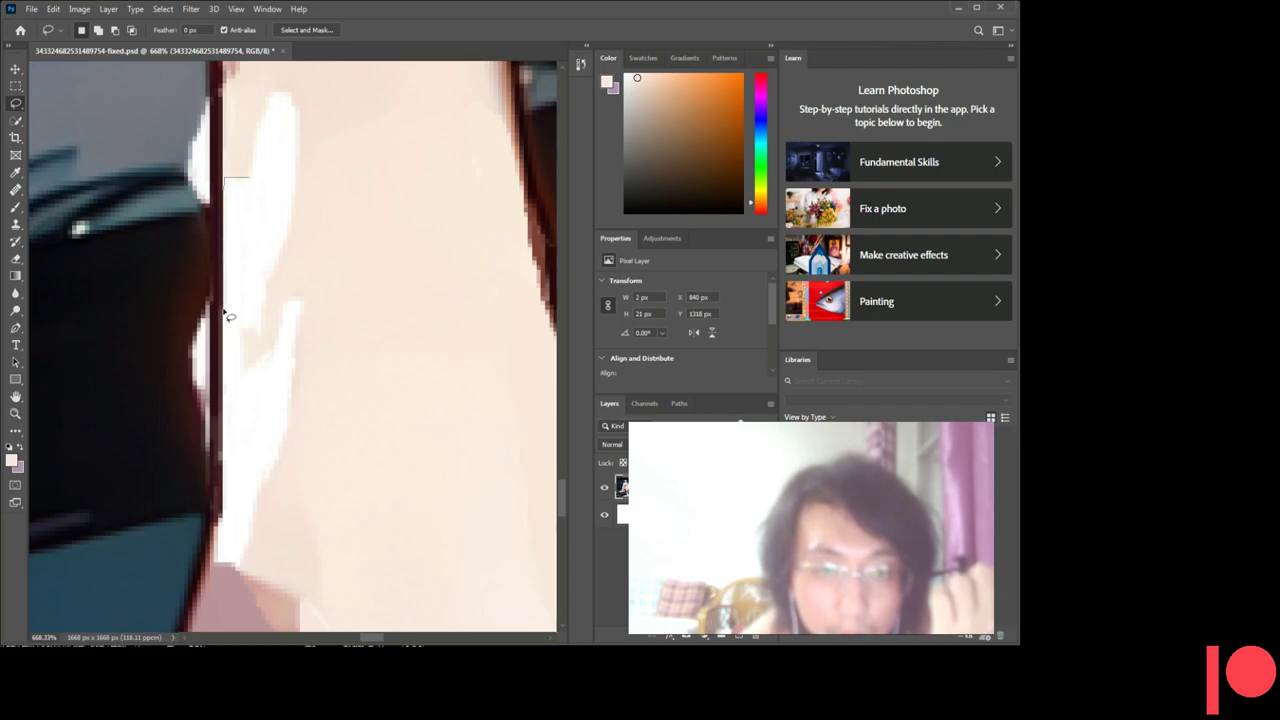
mouse_move(225, 321)
left_mouse_down()
mouse_move(265, 283)
mouse_move(285, 171)
mouse_move(285, 108)
mouse_move(270, 96)
mouse_move(251, 183)
left_mouse_up()
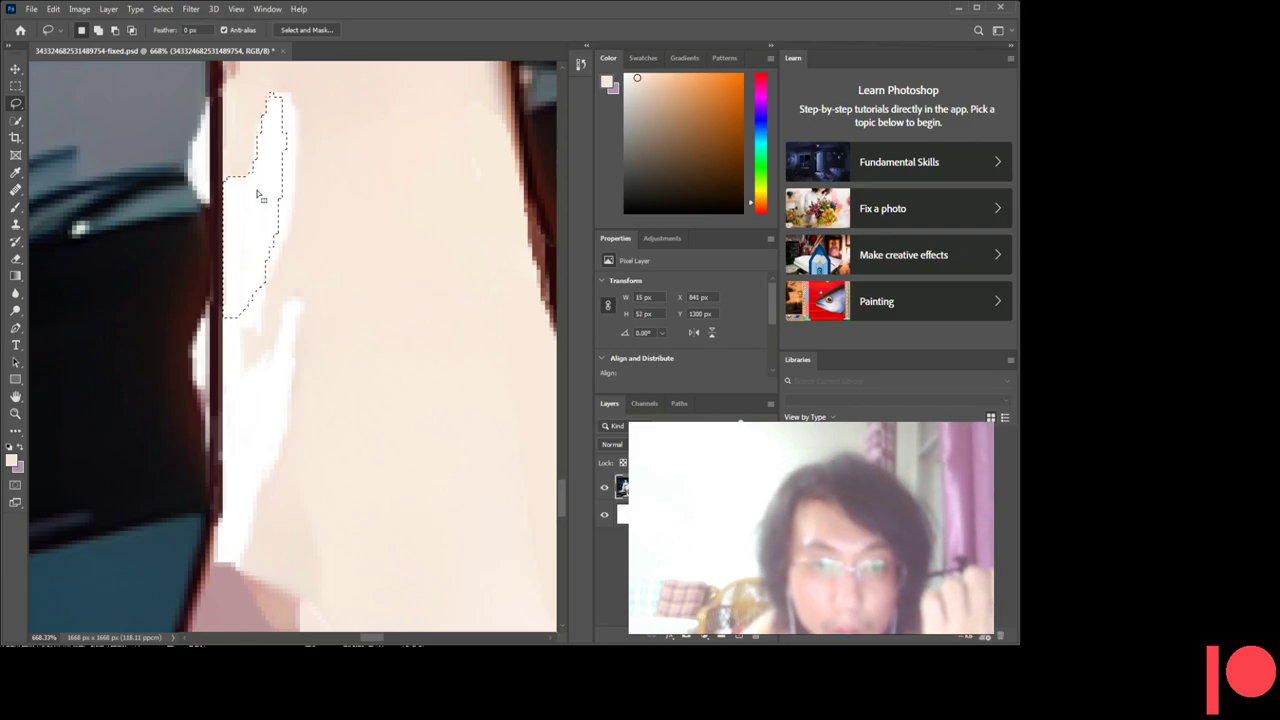
key("i")
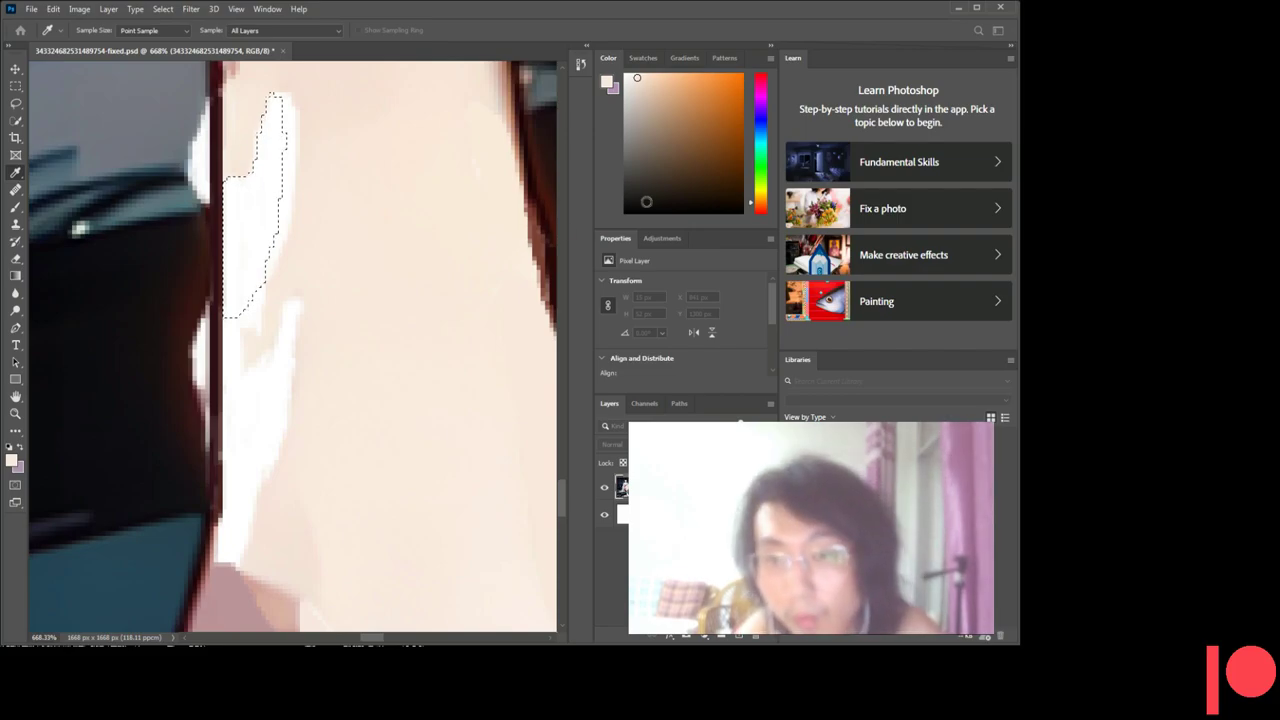
key("l")
key("ctrl+d")
scroll(172, 299, "up", 2)
scroll(172, 299, "up", 1)
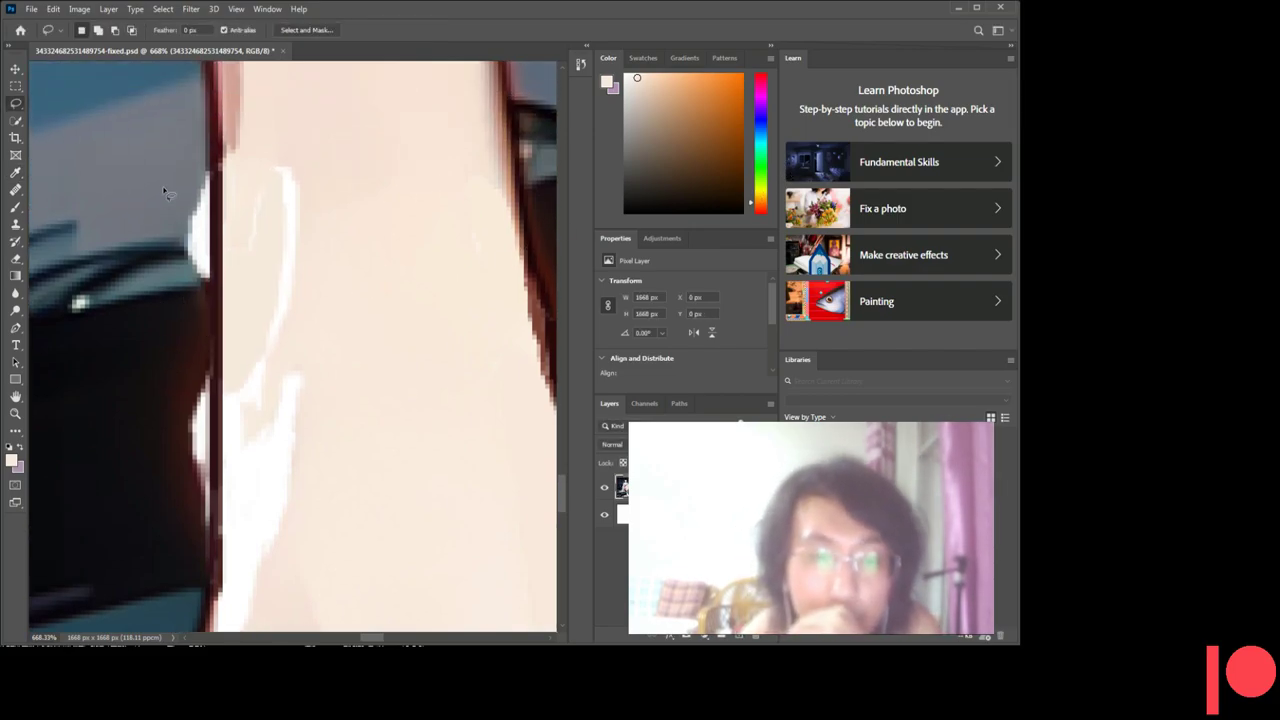
scroll(165, 190, "down", 2)
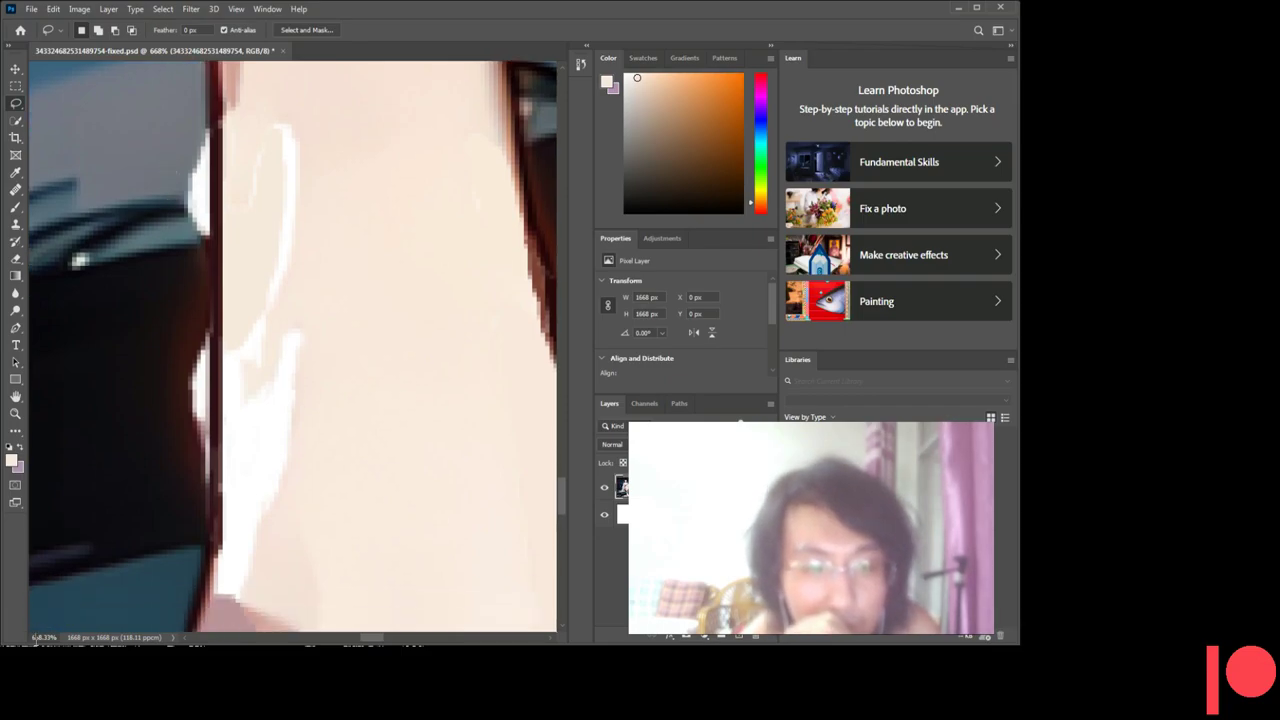
scroll(432, 325, "down", 5)
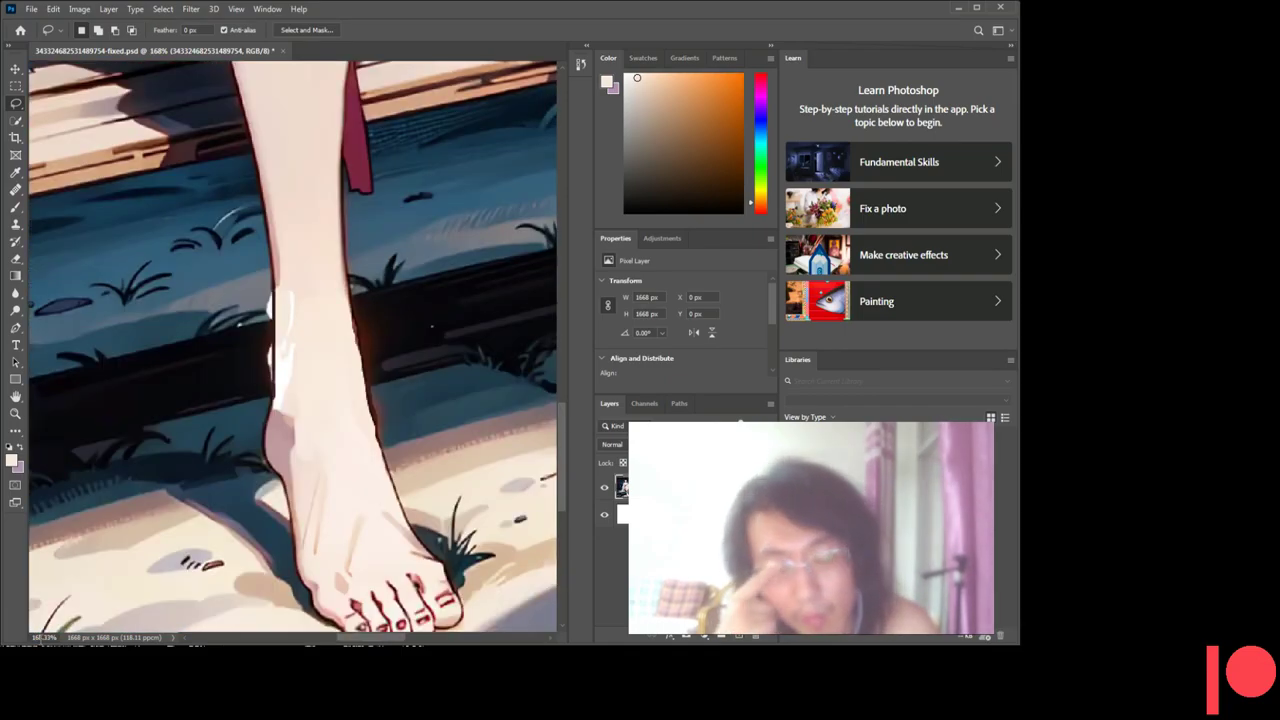
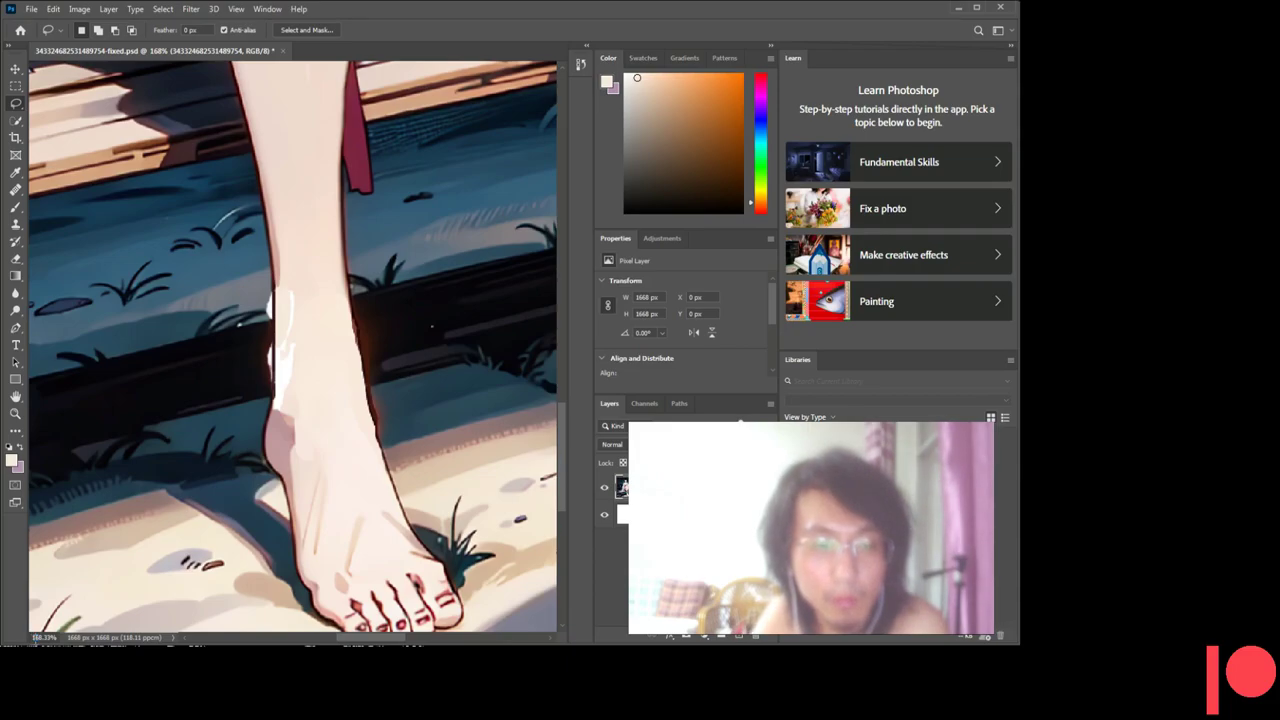
- Zoom to 668.33% and fill the white streak on the ankle's left edge with skin colour
type("668.33")
key("Return")
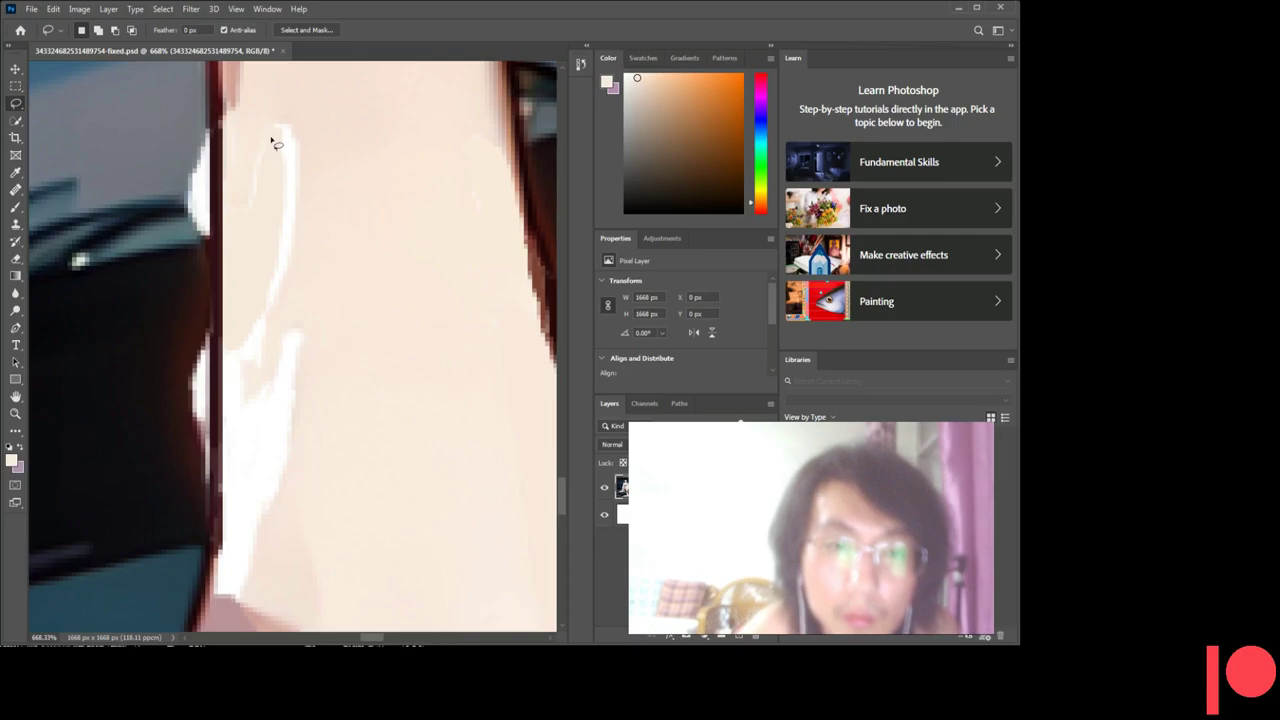
left_click_drag(274, 130, 244, 224)
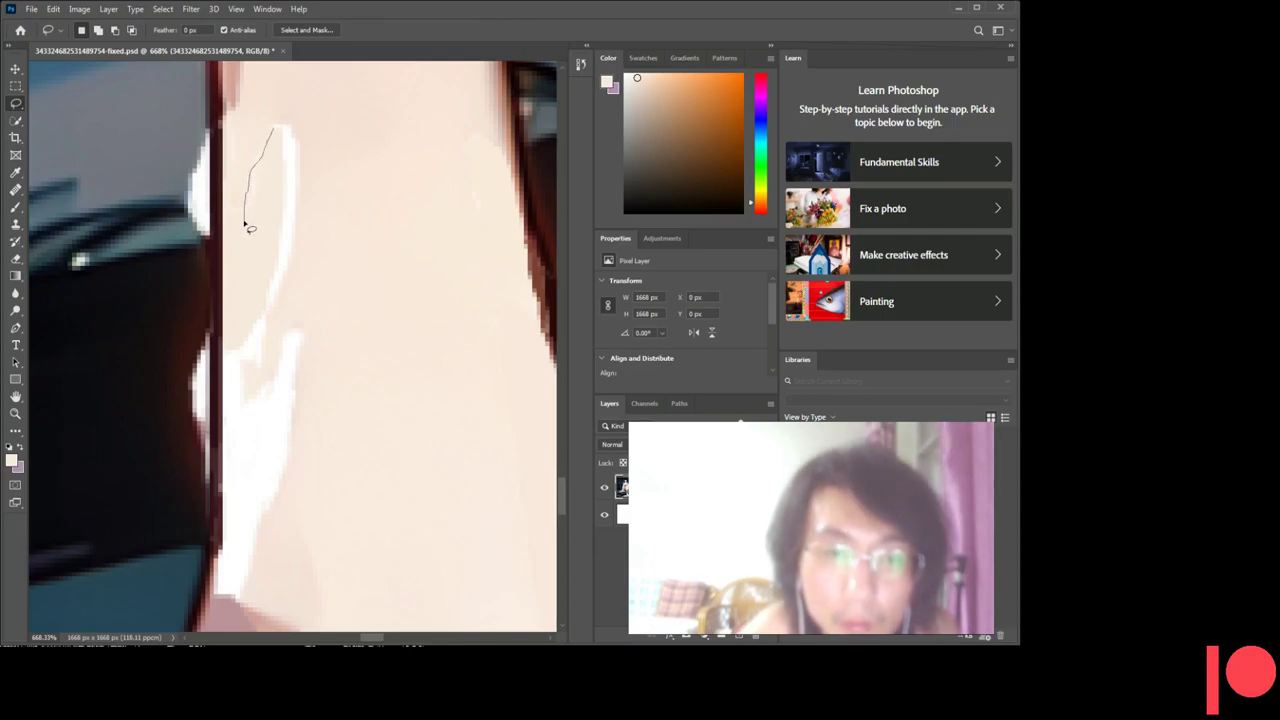
left_click_drag(246, 338, 229, 346)
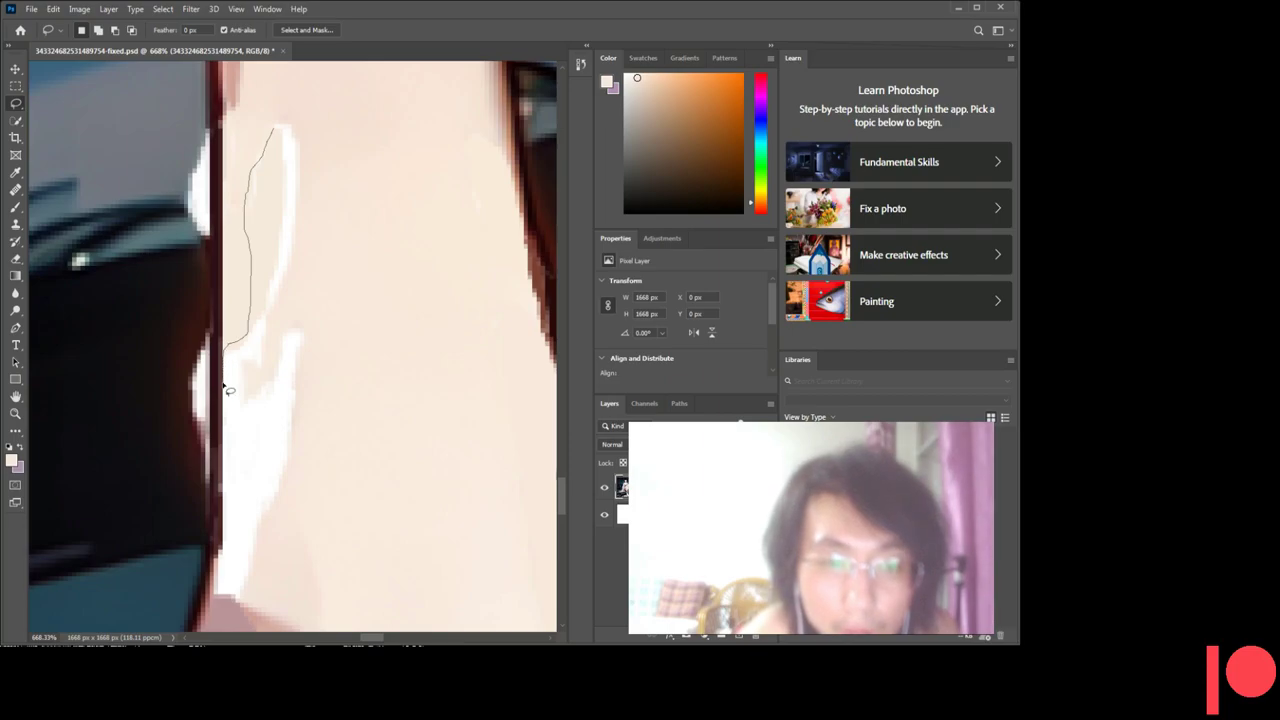
left_click_drag(224, 404, 245, 393)
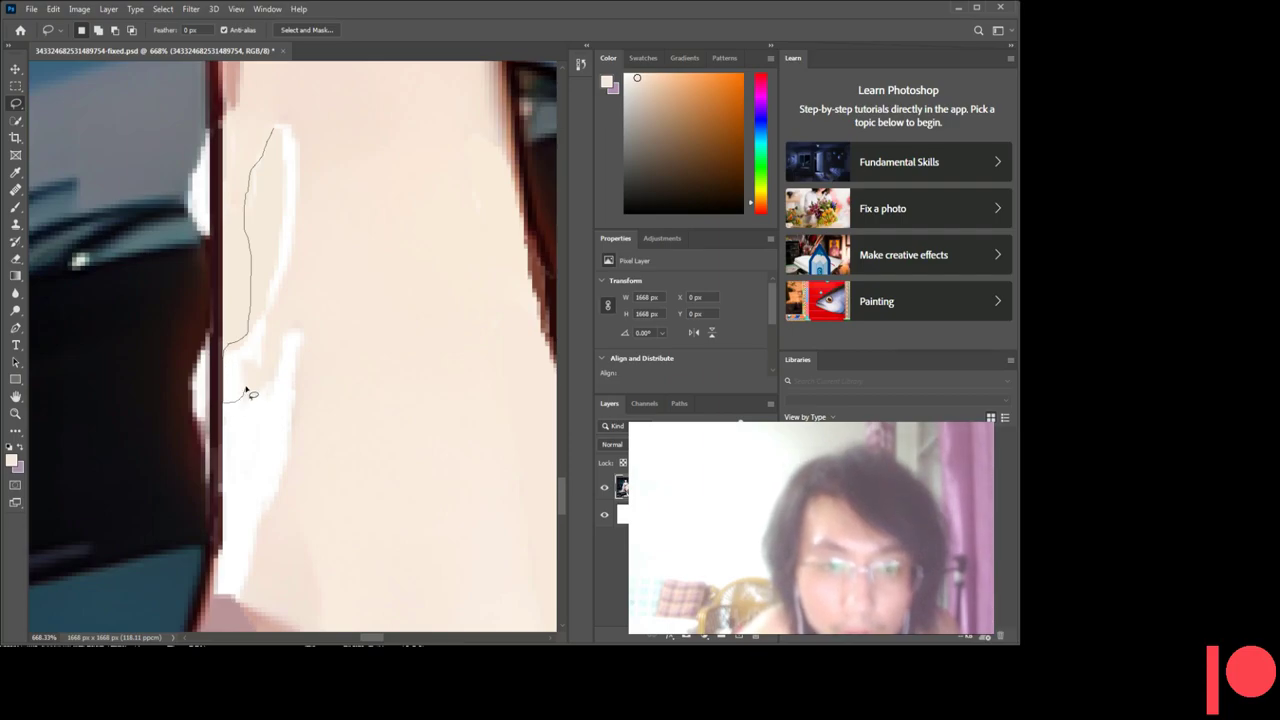
left_click_drag(258, 348, 298, 232)
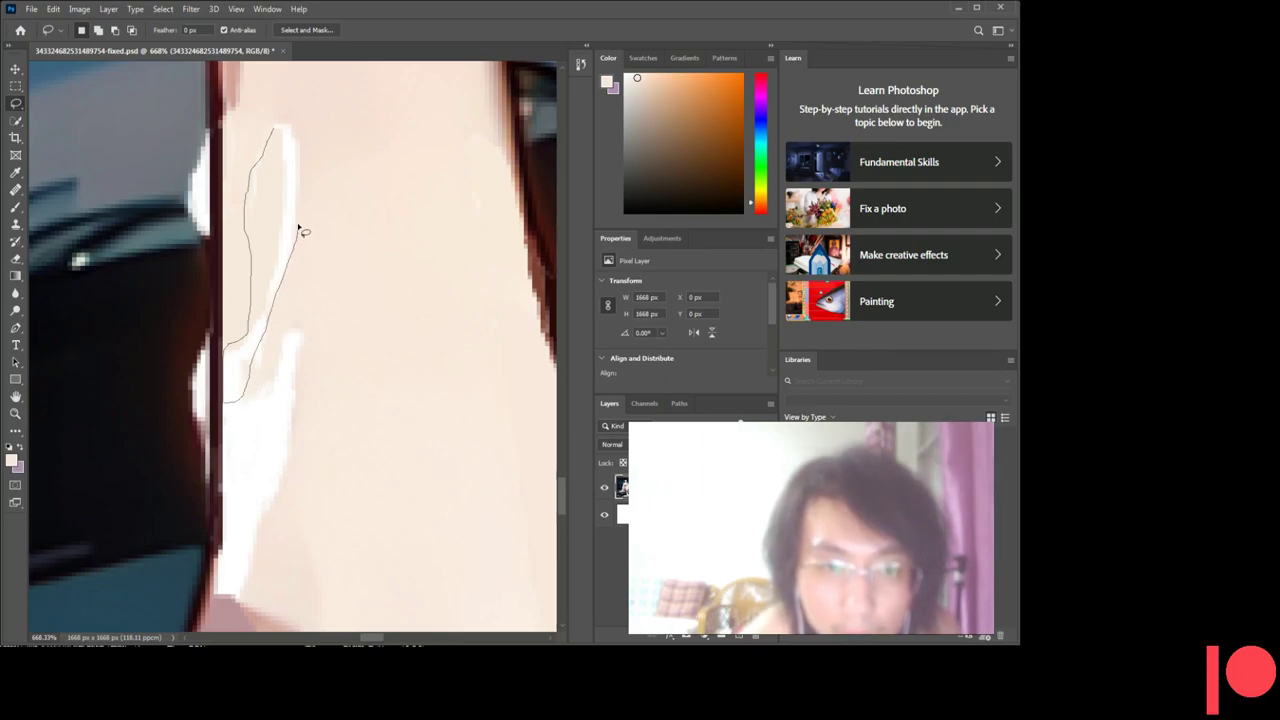
left_click_drag(297, 140, 271, 132)
key("i")
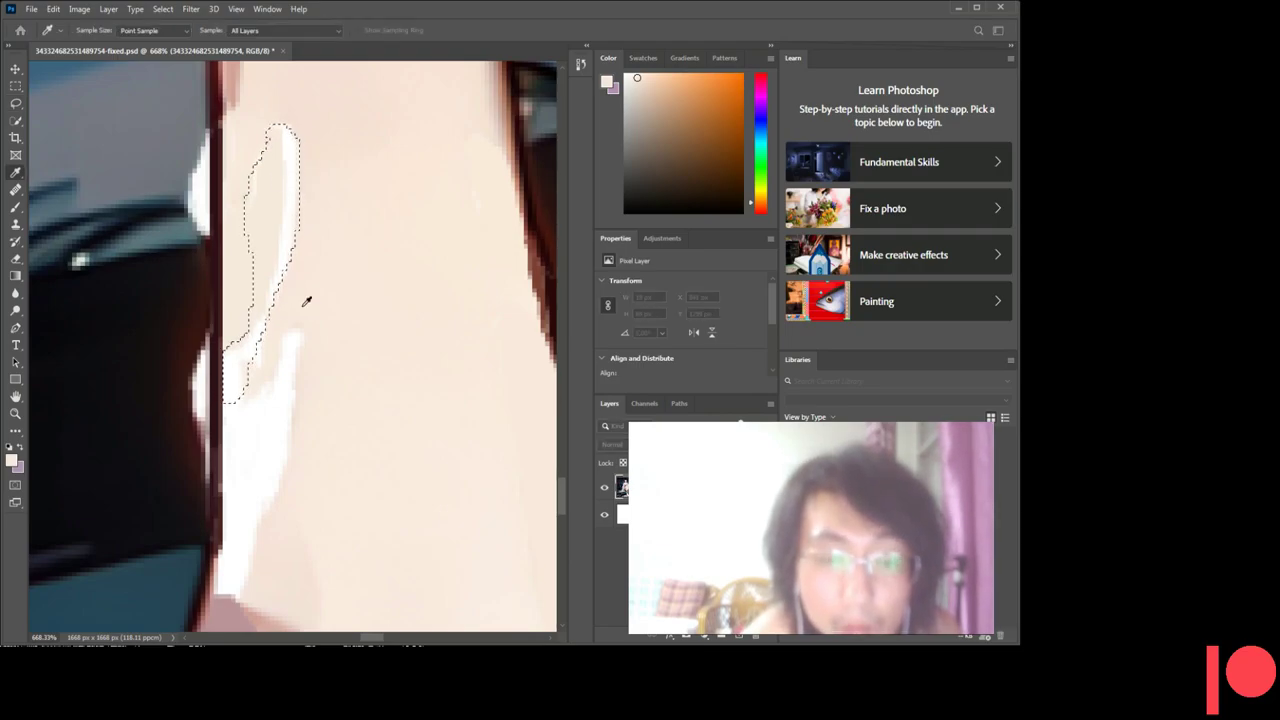
key("l")
key("ctrl+d")
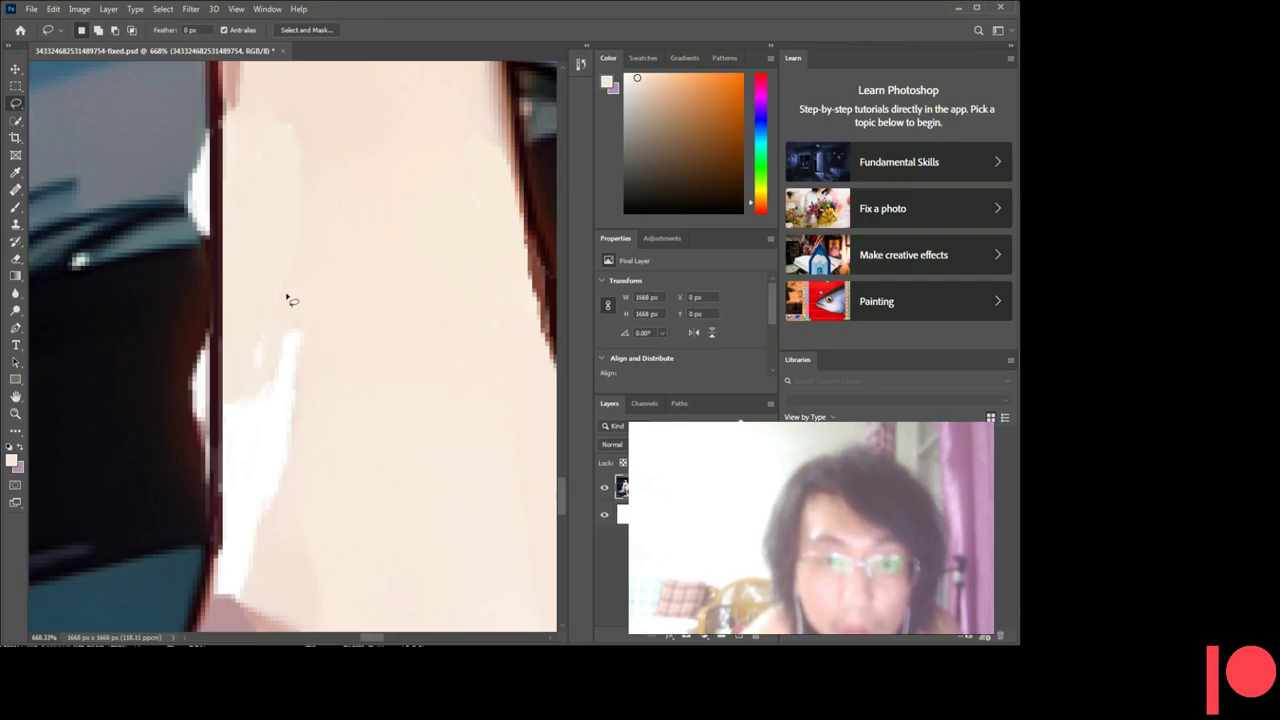
- Lasso the leftover faint line beside the streak and fill it with skin colour
left_click_drag(262, 142, 258, 157)
mouse_move(254, 213)
left_mouse_down()
mouse_move(277, 312)
mouse_move(293, 222)
left_mouse_up()
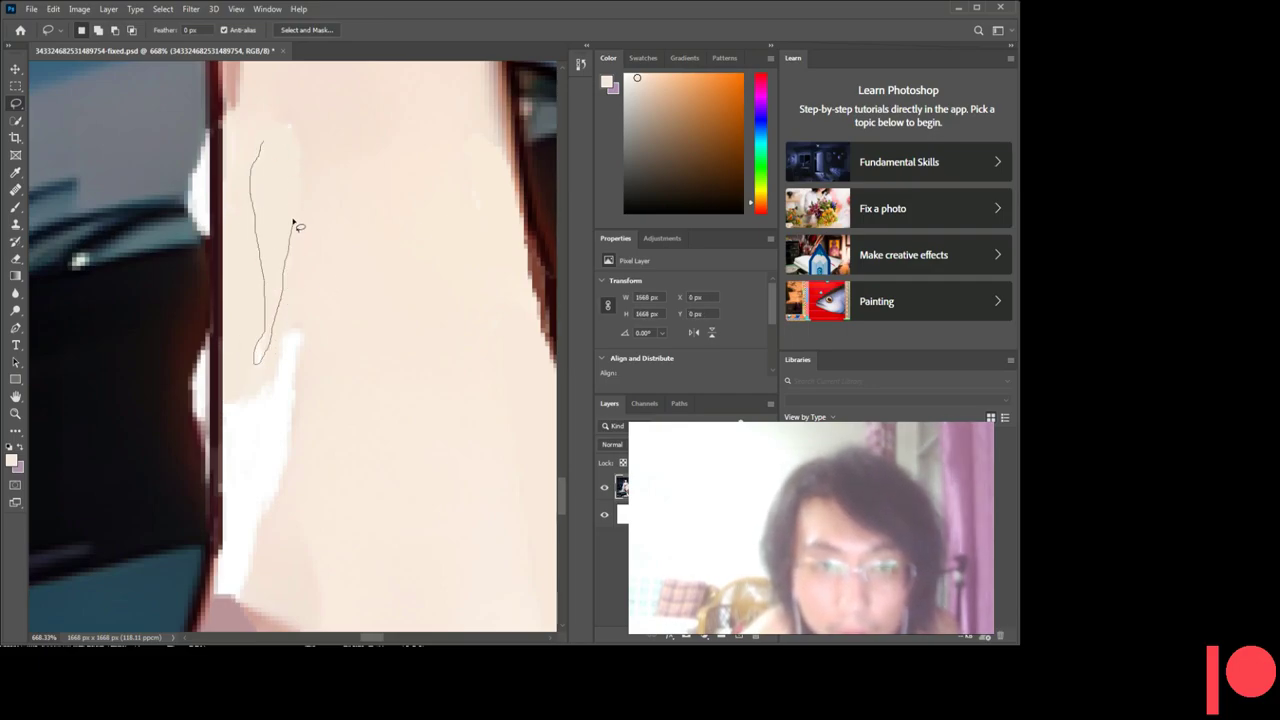
left_click_drag(285, 131, 263, 137)
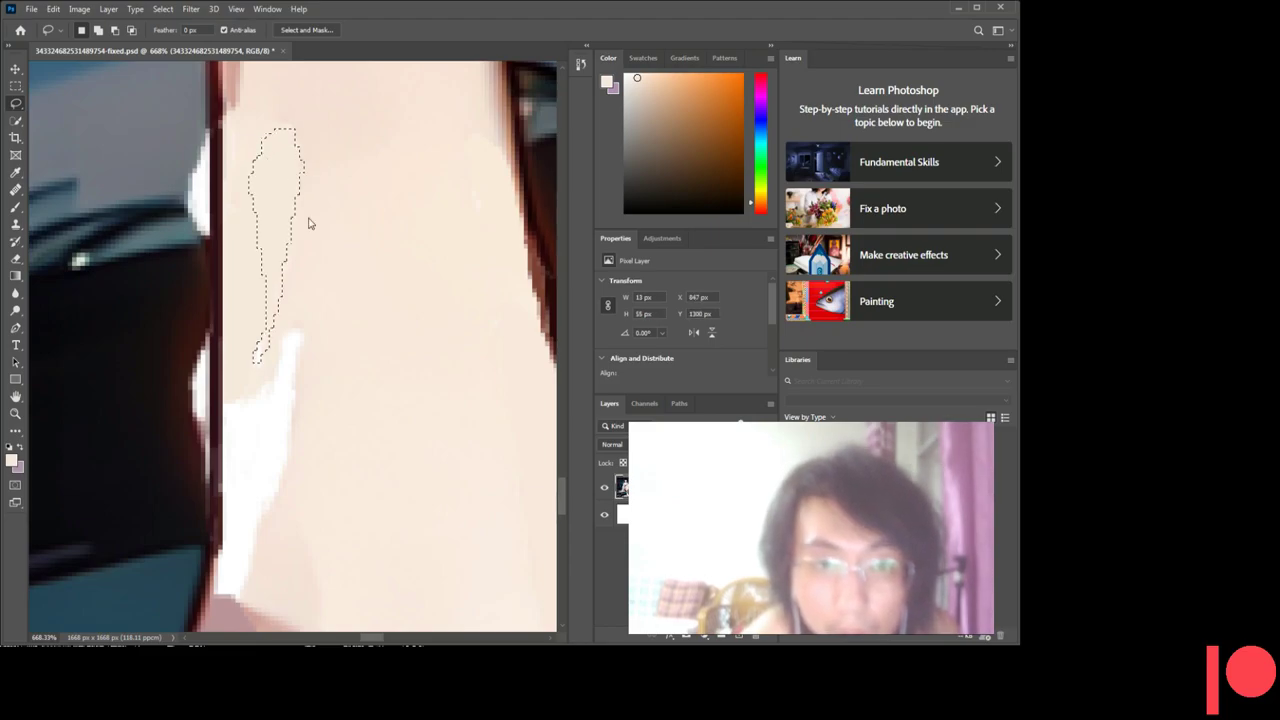
key("i")
key("l")
key("ctrl+d")
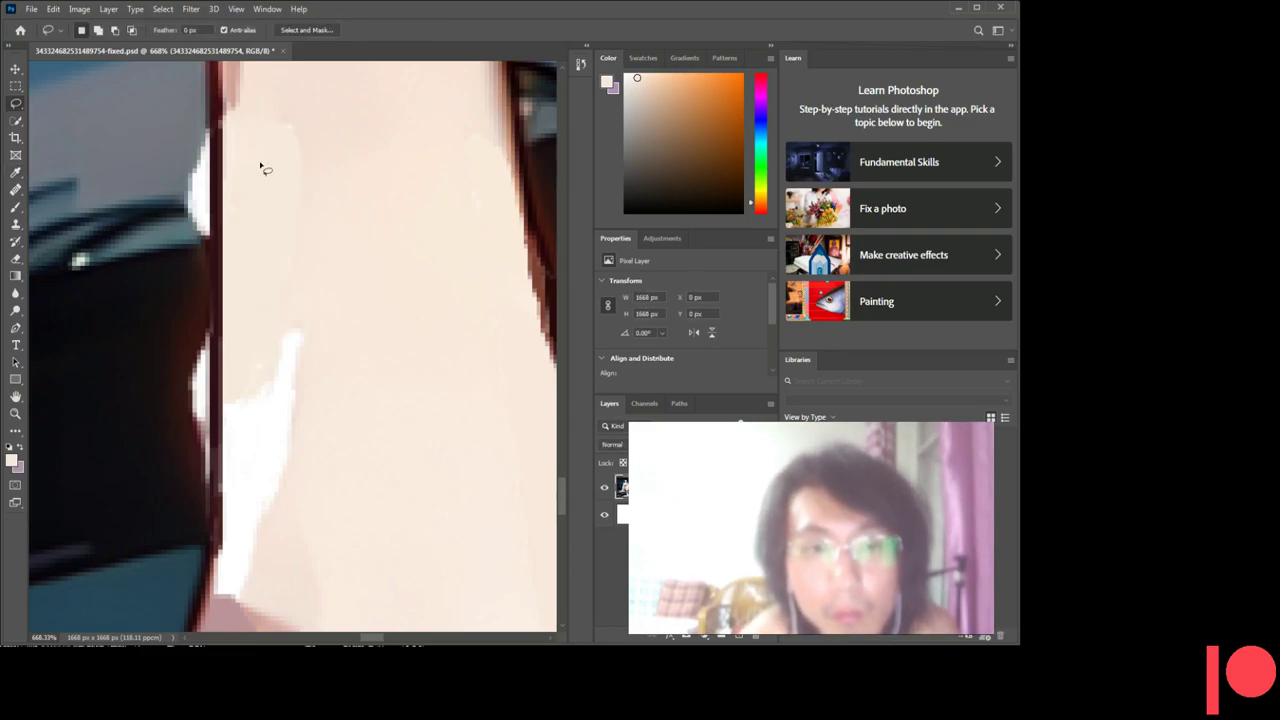
- Outline a tiny spot near the top of the ankle edge, then drop the selection
left_click_drag(275, 105, 276, 117)
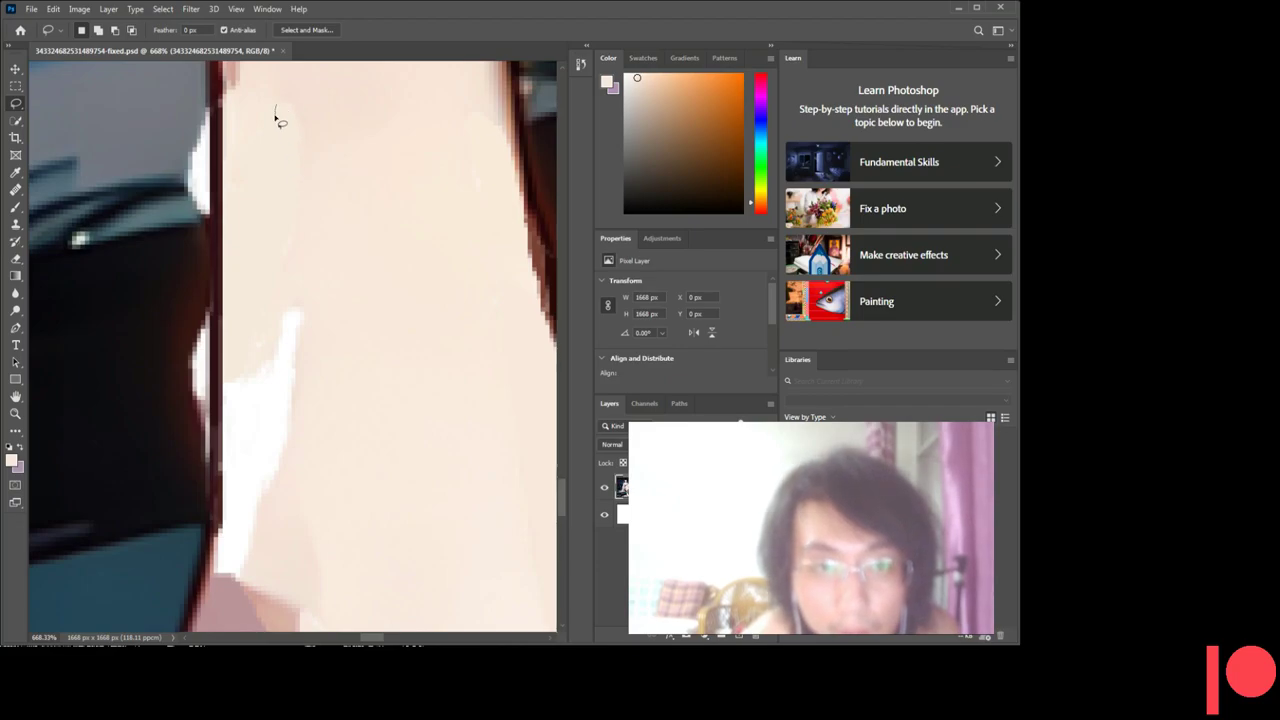
left_click_drag(297, 122, 285, 116)
key("ctrl+d")
scroll(351, 266, "down", 1)
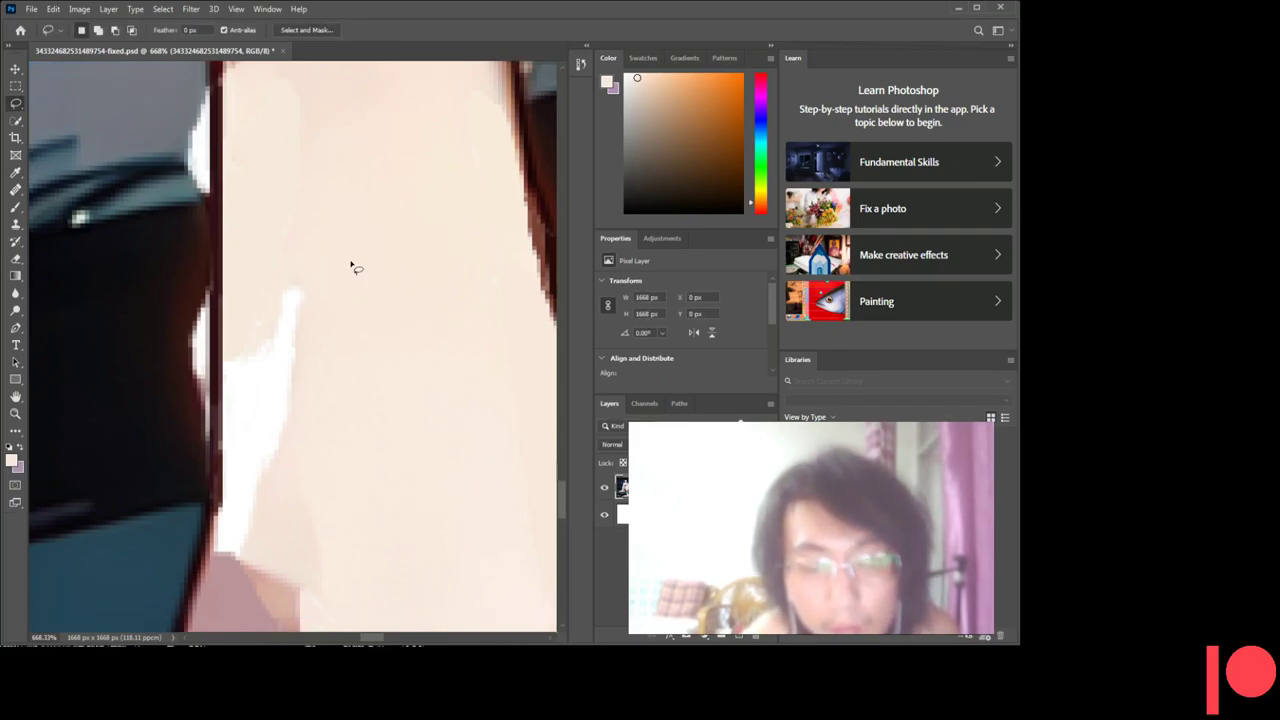
scroll(351, 266, "down", 2)
scroll(285, 302, "down", 2)
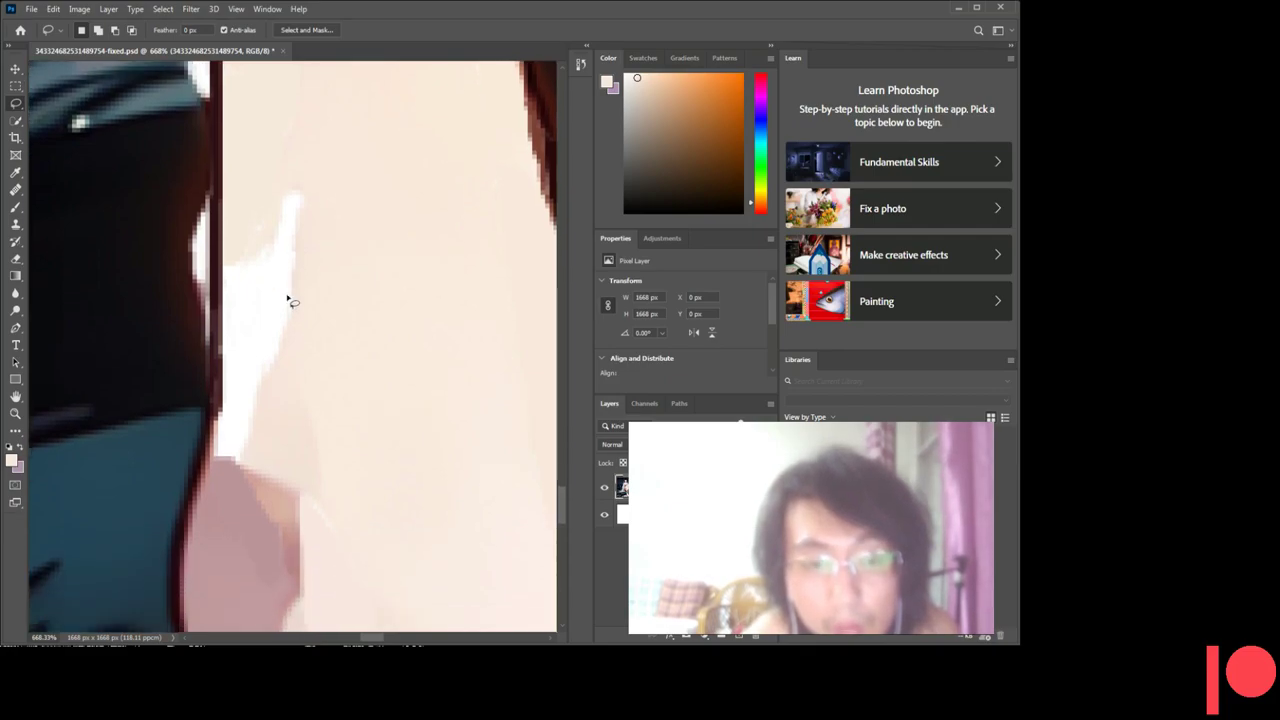
scroll(287, 299, "down", 2)
scroll(287, 299, "up", 2)
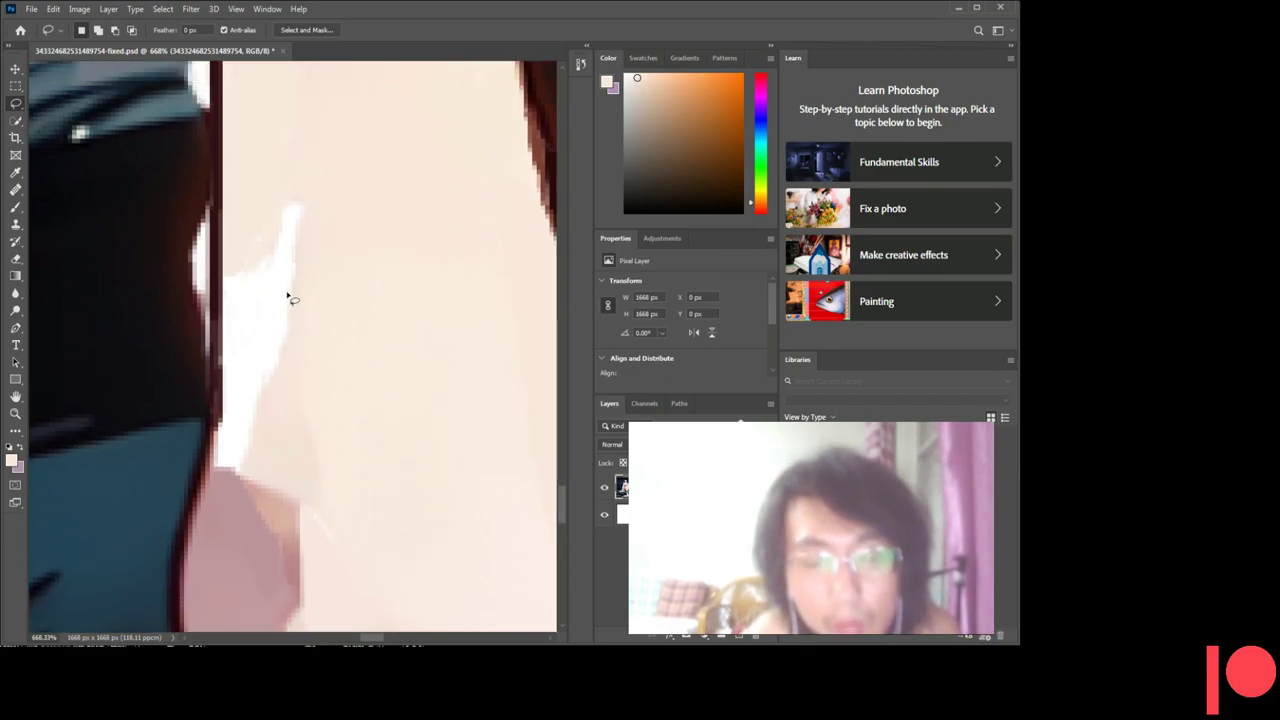
- Sample the skin tone beside the white patch with the Eyedropper
key("i")
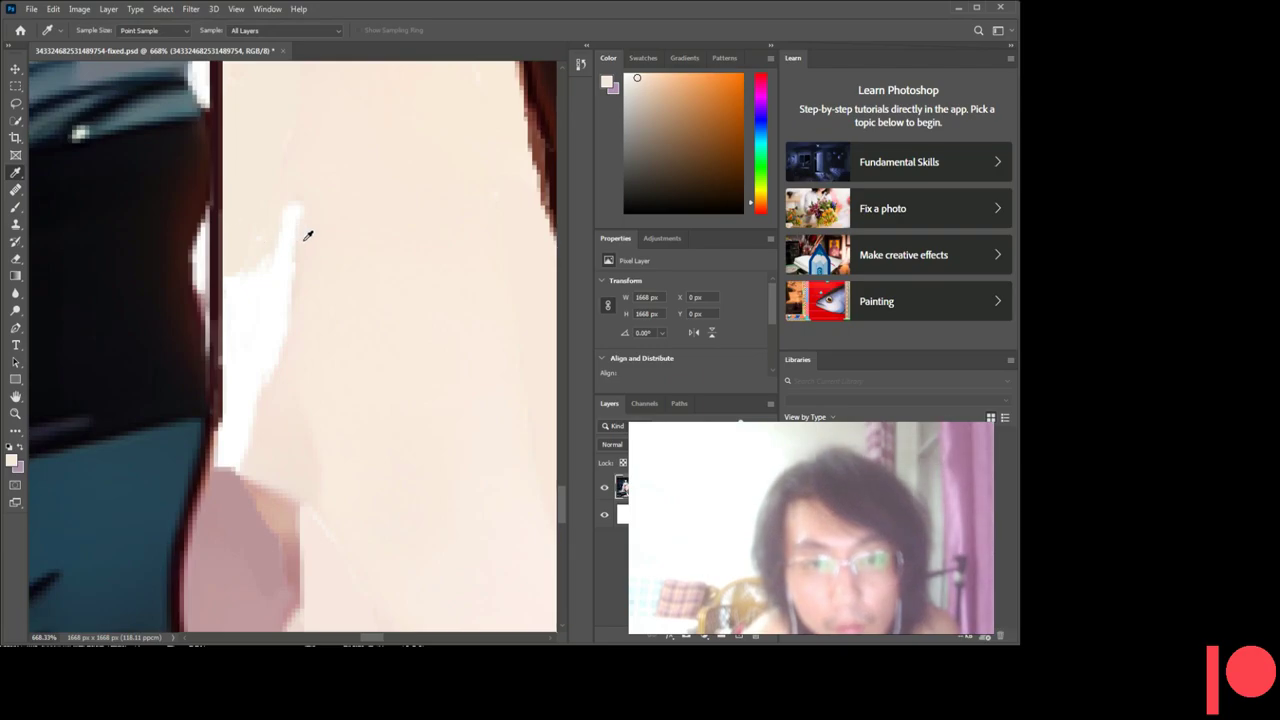
left_click(311, 246)
left_click(307, 218)
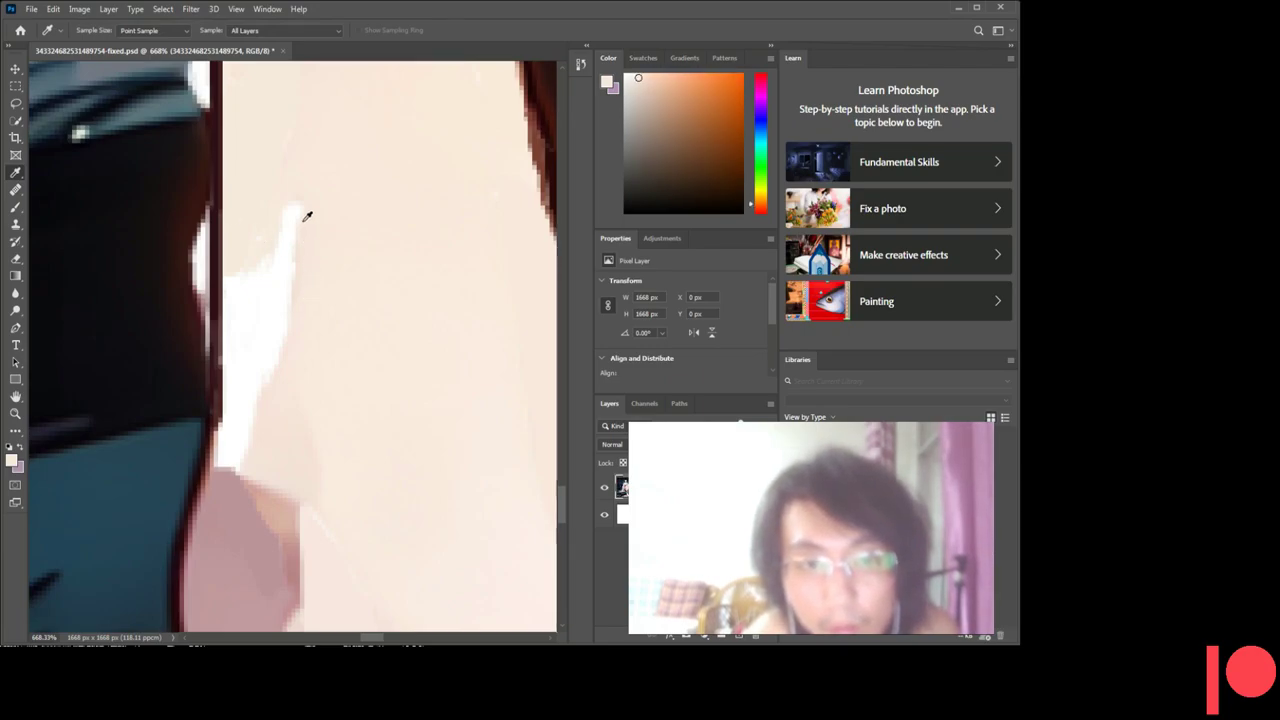
left_click(300, 268)
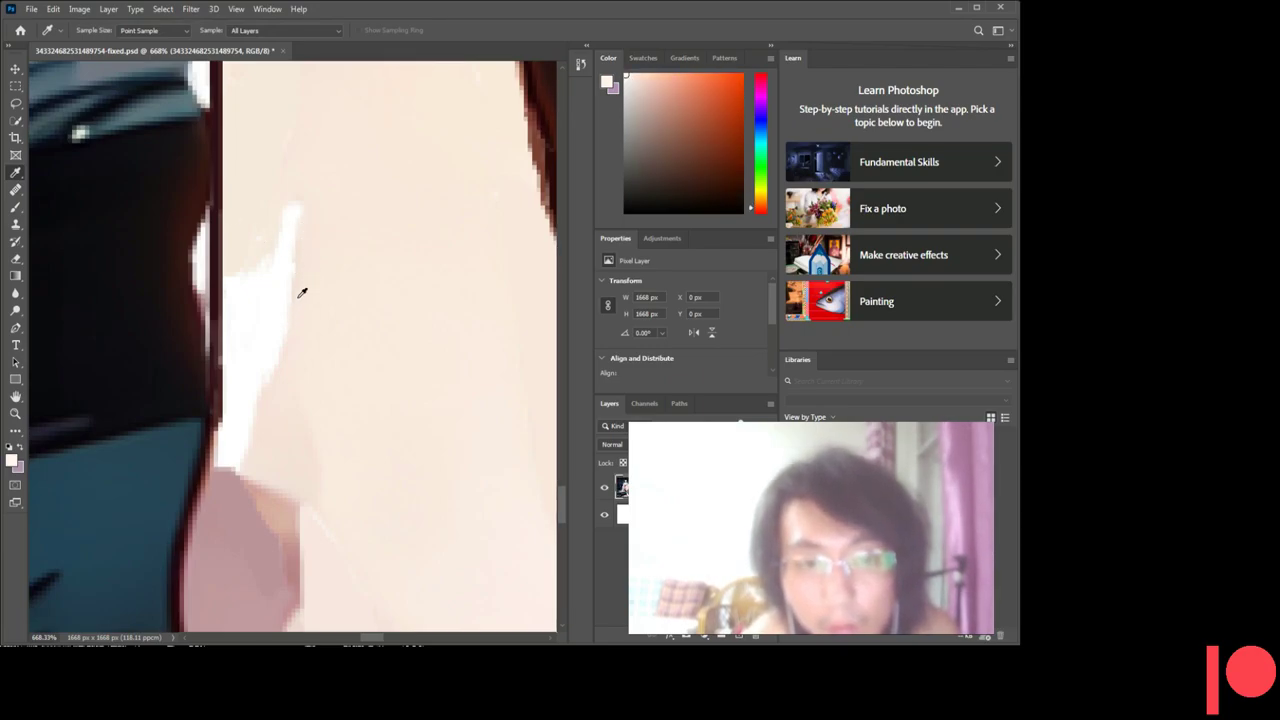
left_click(300, 290)
scroll(302, 260, "down", 1)
scroll(263, 277, "down", 1)
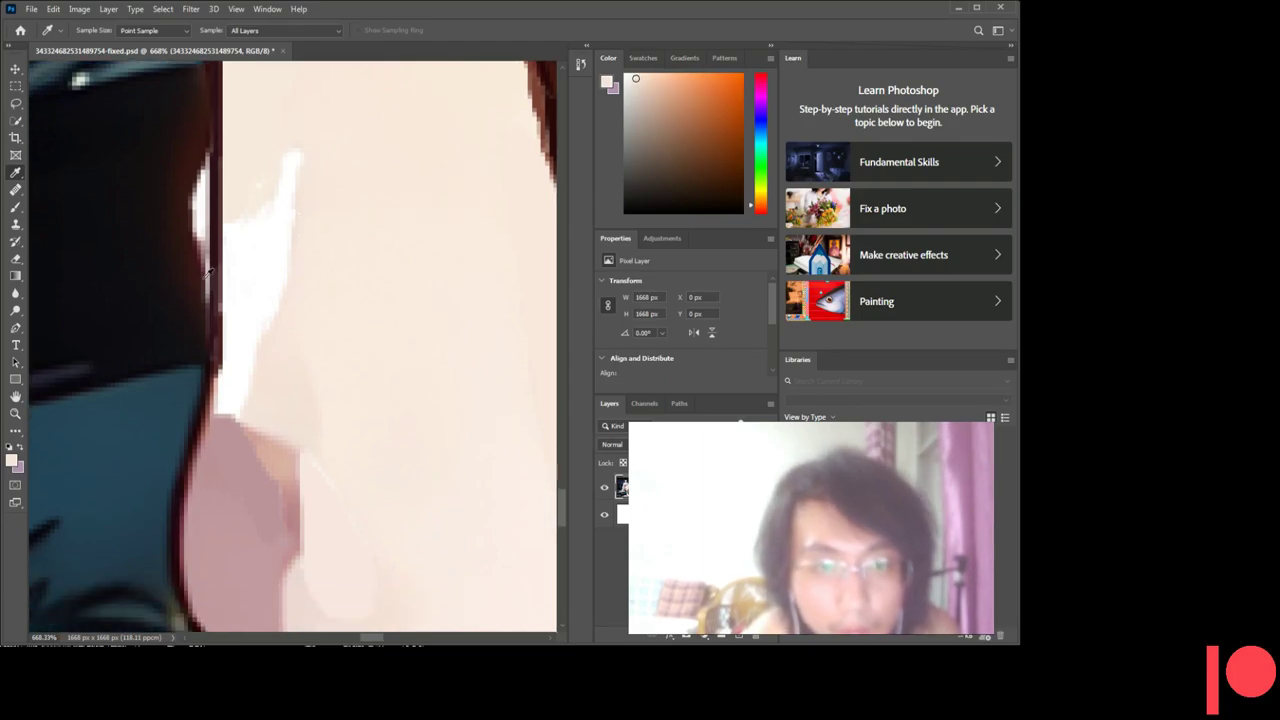
- Erase a strip along the white patch at the ankle's edge
left_click(16, 257)
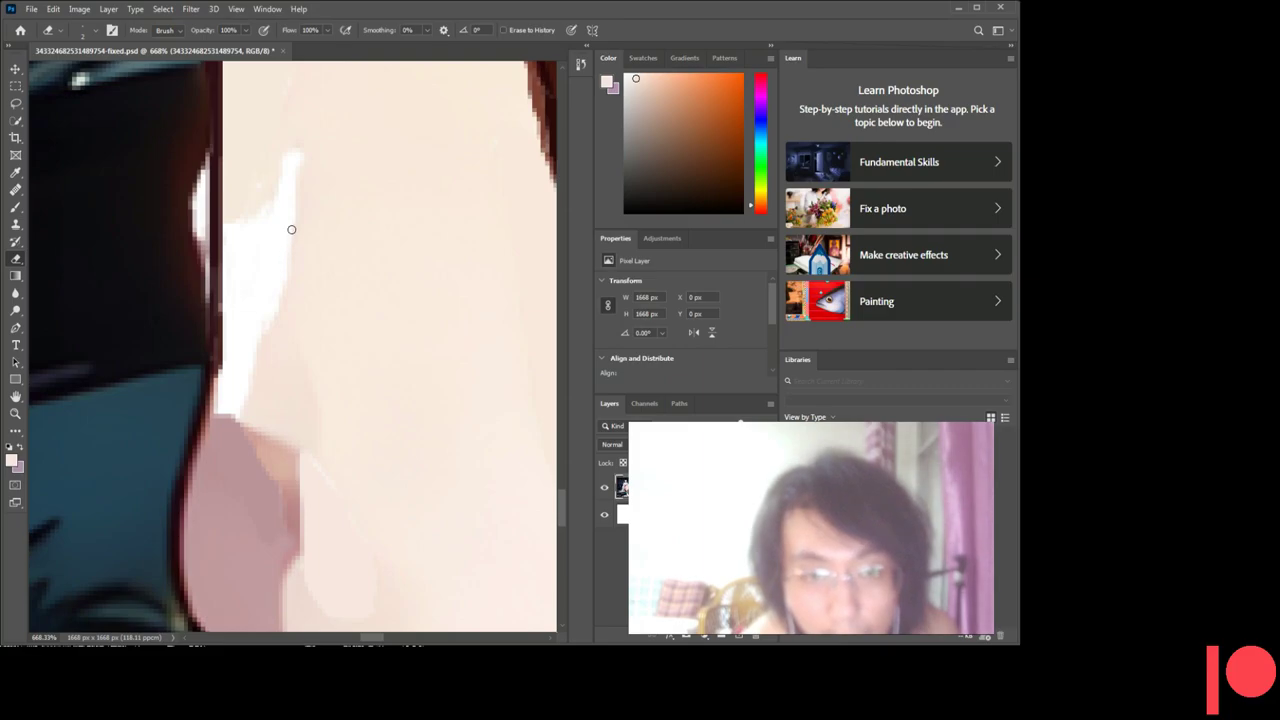
left_click_drag(296, 170, 292, 215)
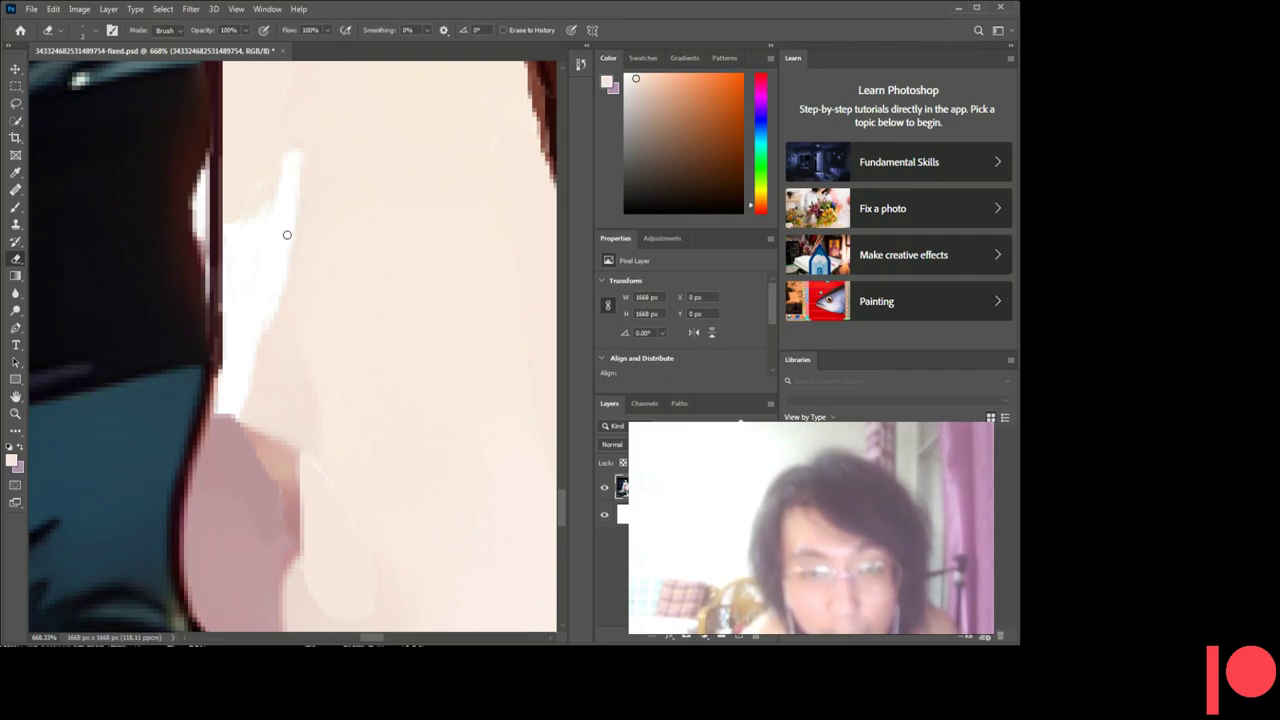
scroll(291, 210, "down", 1)
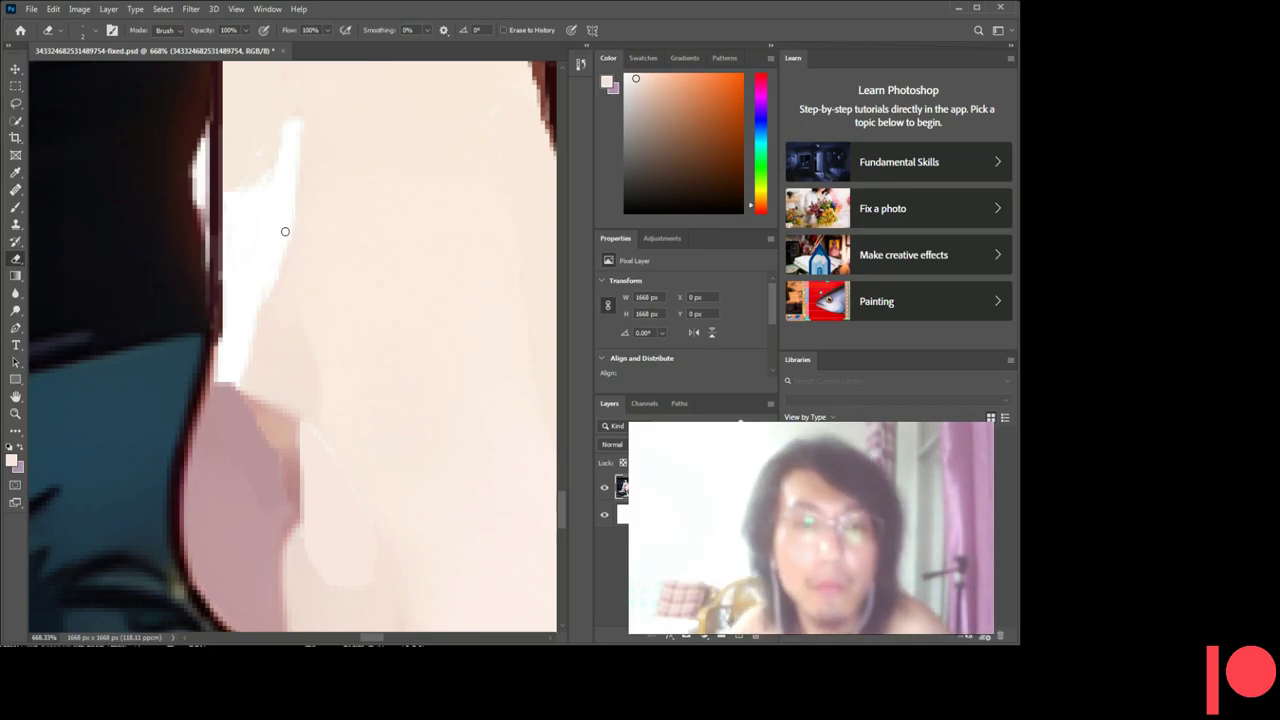
scroll(284, 230, "down", 1)
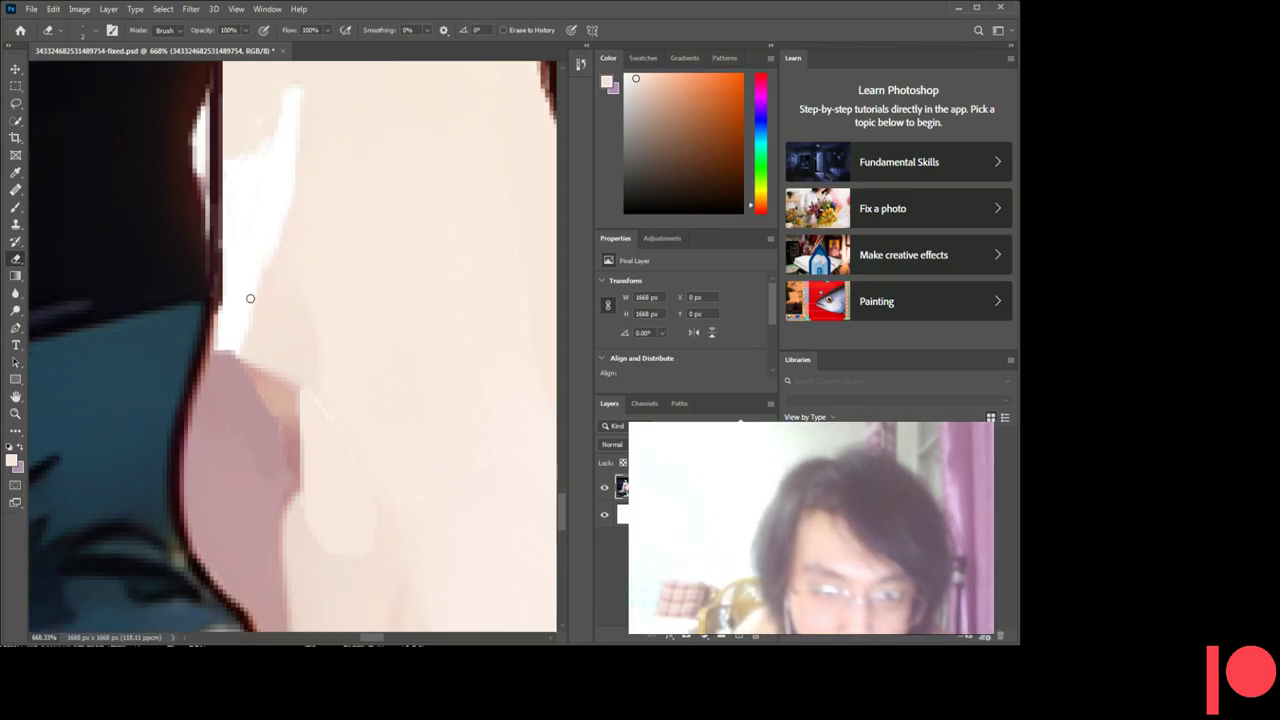
scroll(267, 251, "down", 1)
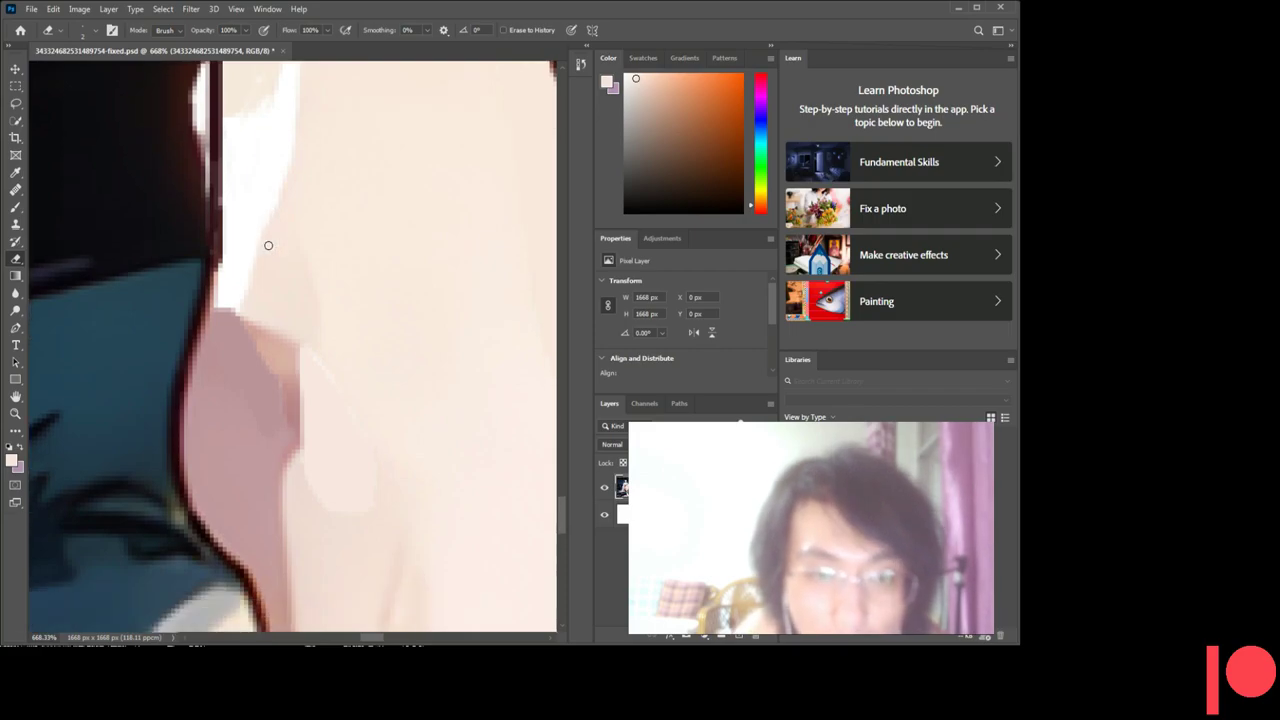
scroll(268, 245, "up", 2)
scroll(268, 245, "up", 2)
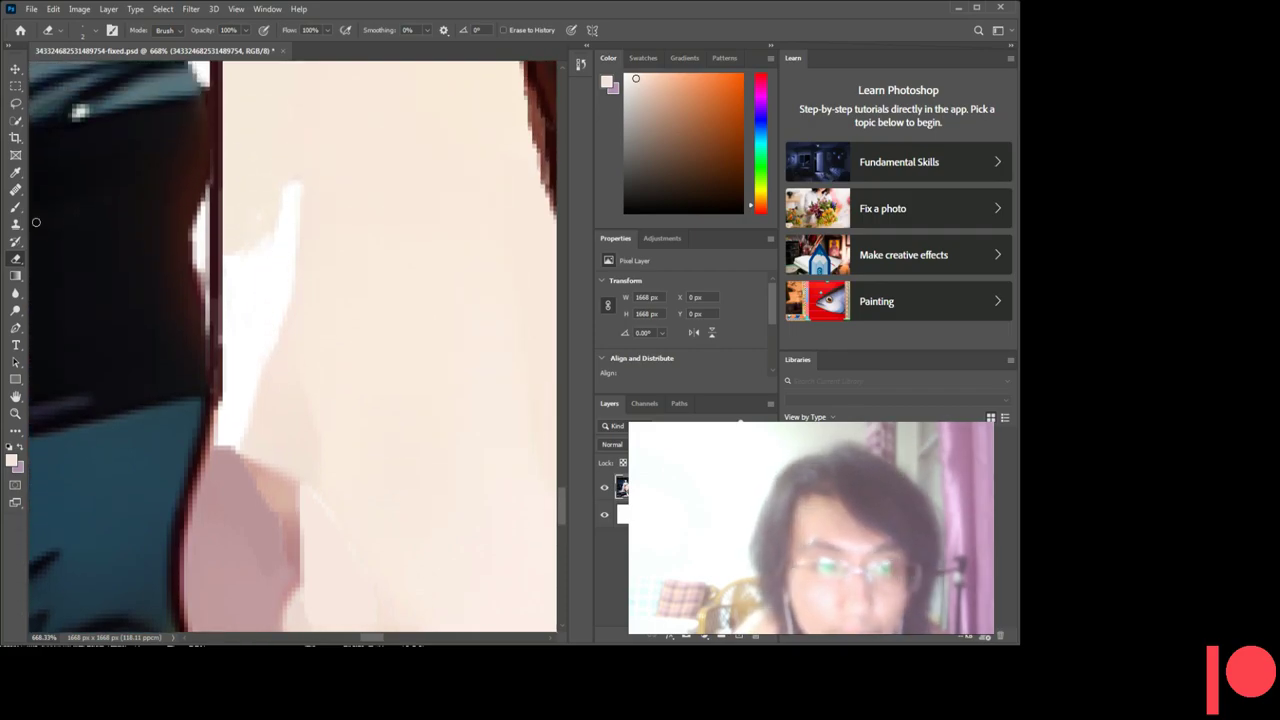
left_click(18, 103)
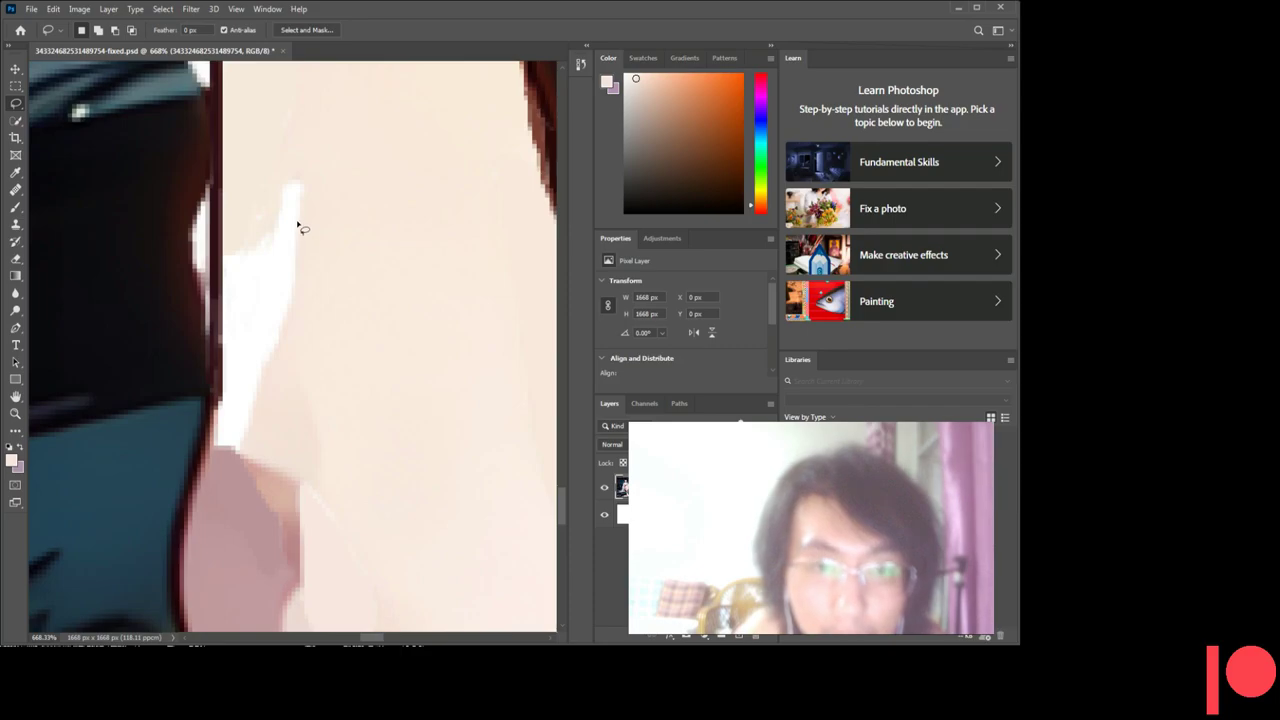
- Lasso the last white gap on the ankle's left edge and fill it with skin colour via Alt+Backspace
left_click_drag(283, 190, 245, 254)
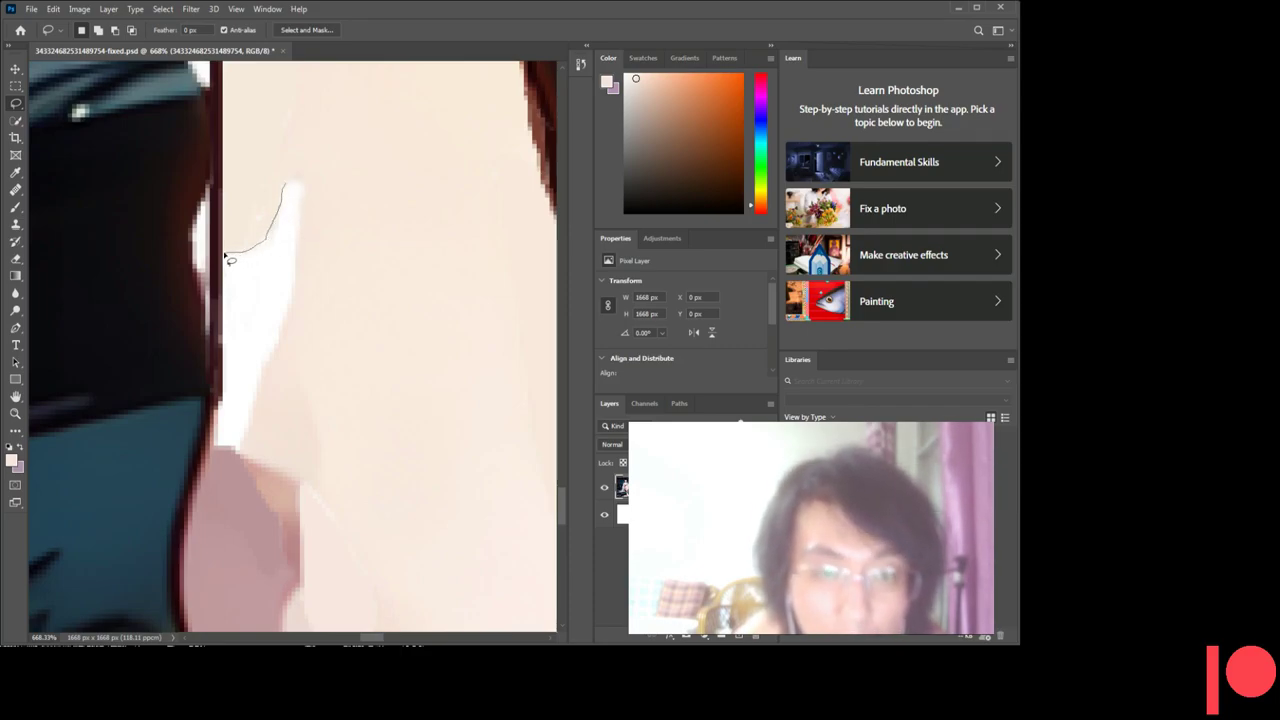
left_click_drag(229, 259, 223, 341)
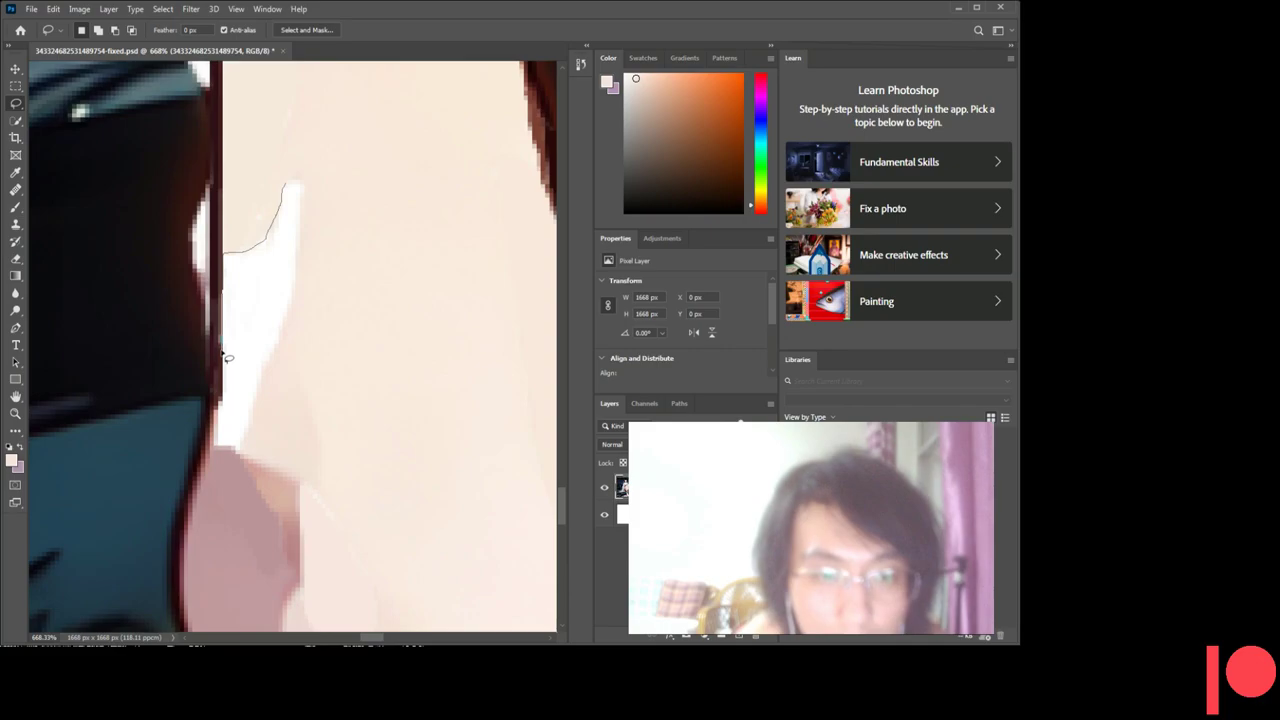
mouse_move(223, 363)
left_mouse_down()
mouse_move(224, 449)
mouse_move(241, 448)
mouse_move(297, 263)
left_mouse_up()
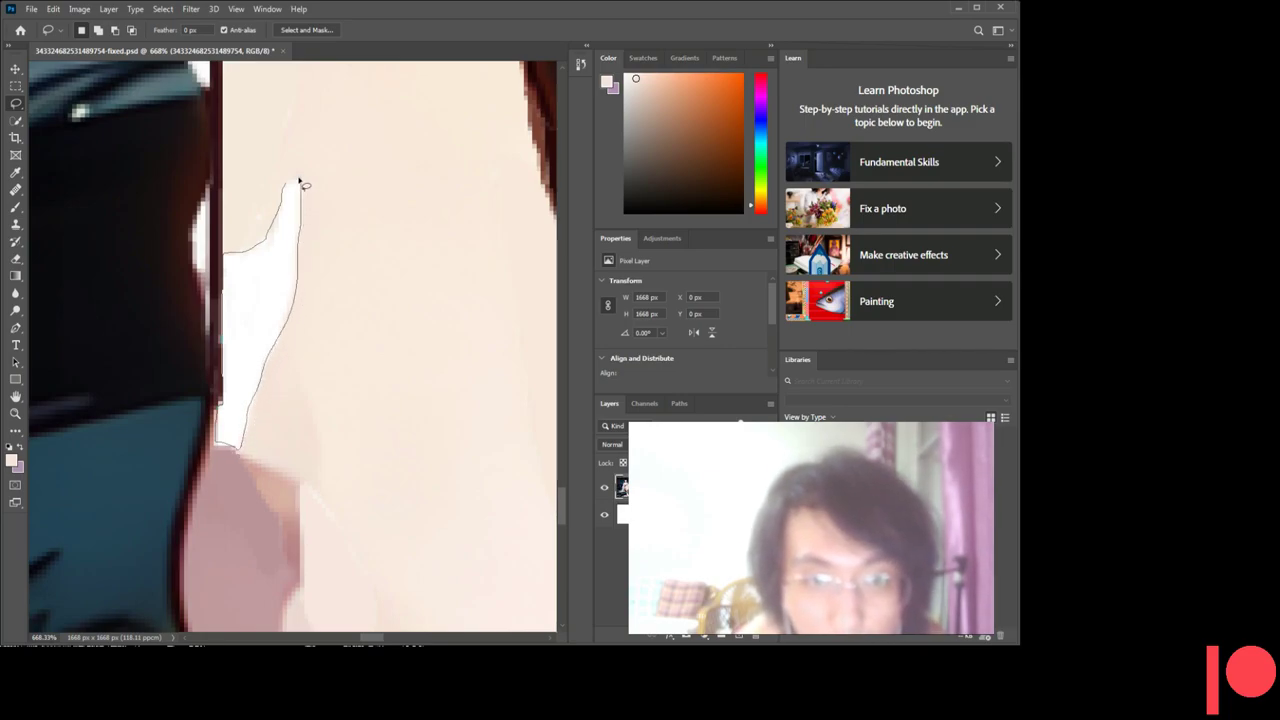
left_click_drag(302, 191, 285, 188)
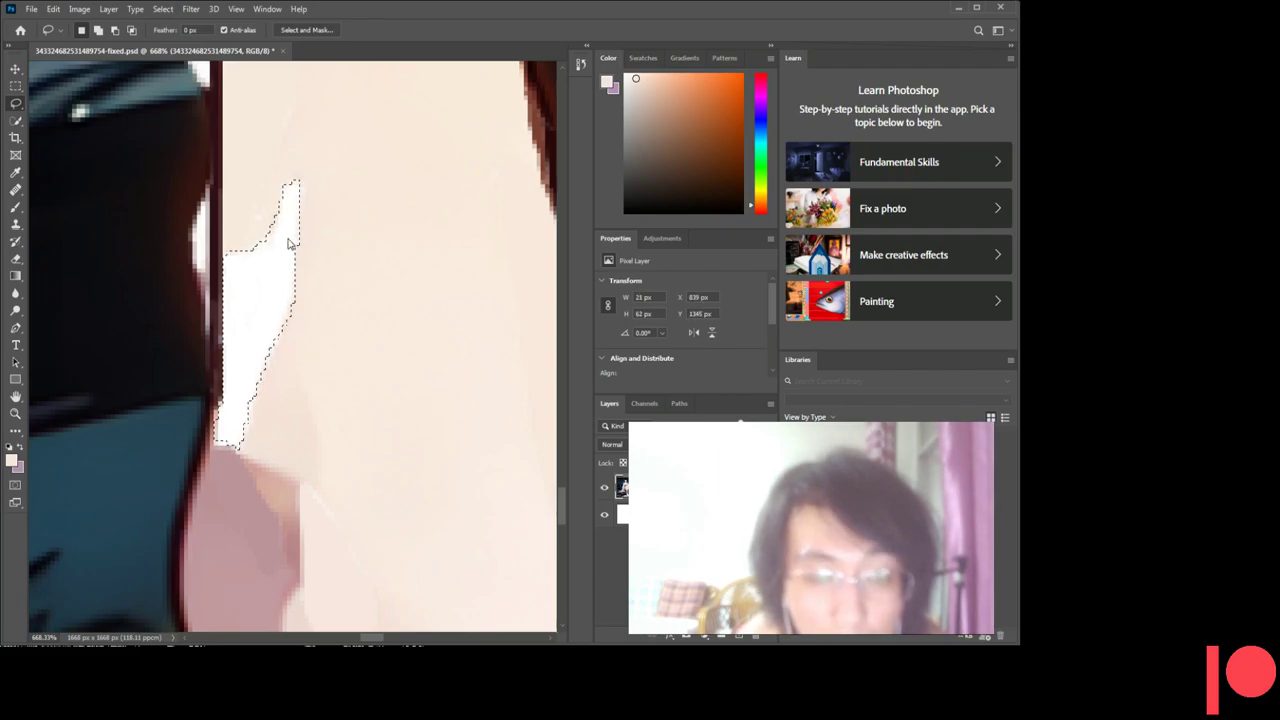
key("i")
key("alt+BackSpace")
key("l")
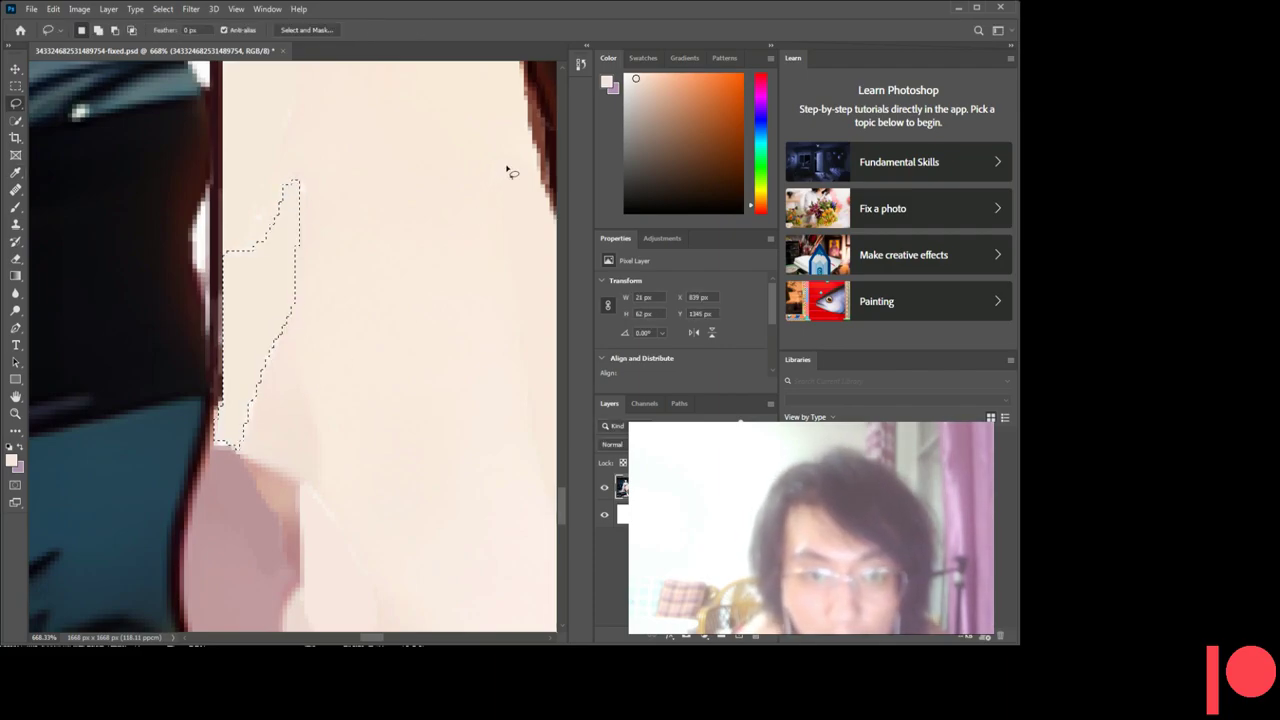
scroll(303, 300, "down", 1)
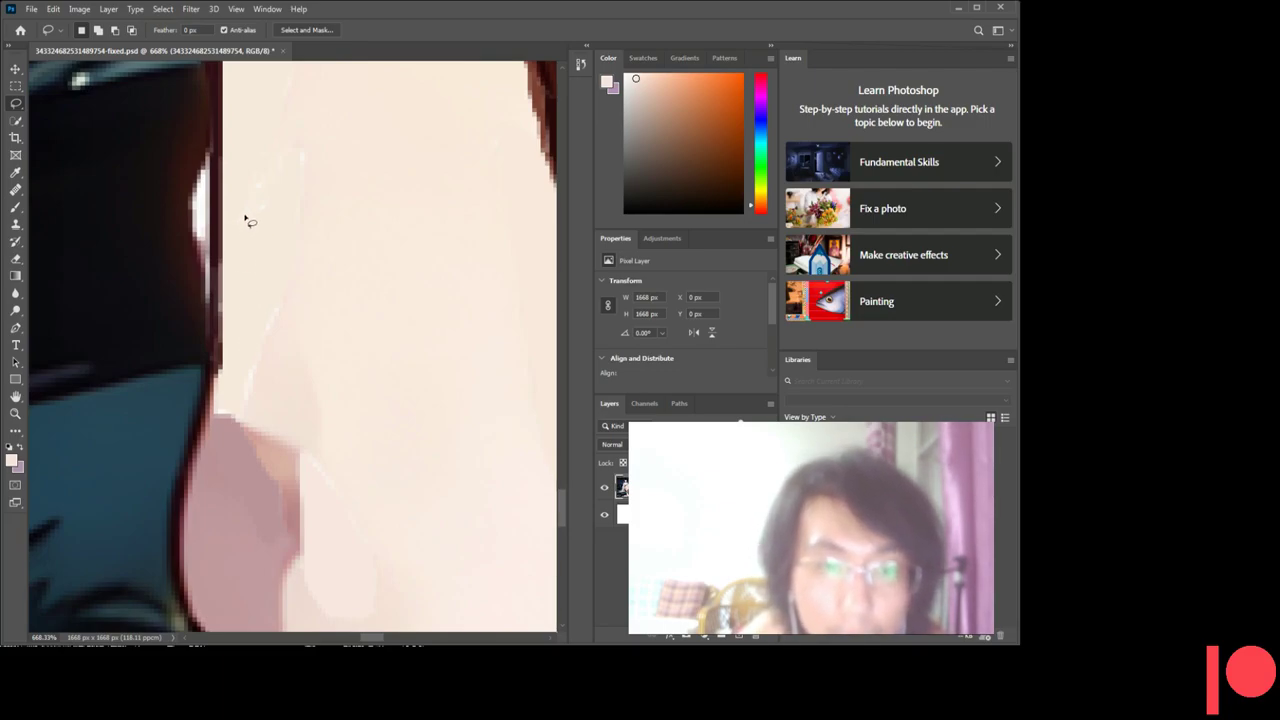
left_click(50, 636)
- Zoom out to 168.33% to review the whole foot
type("168.33")
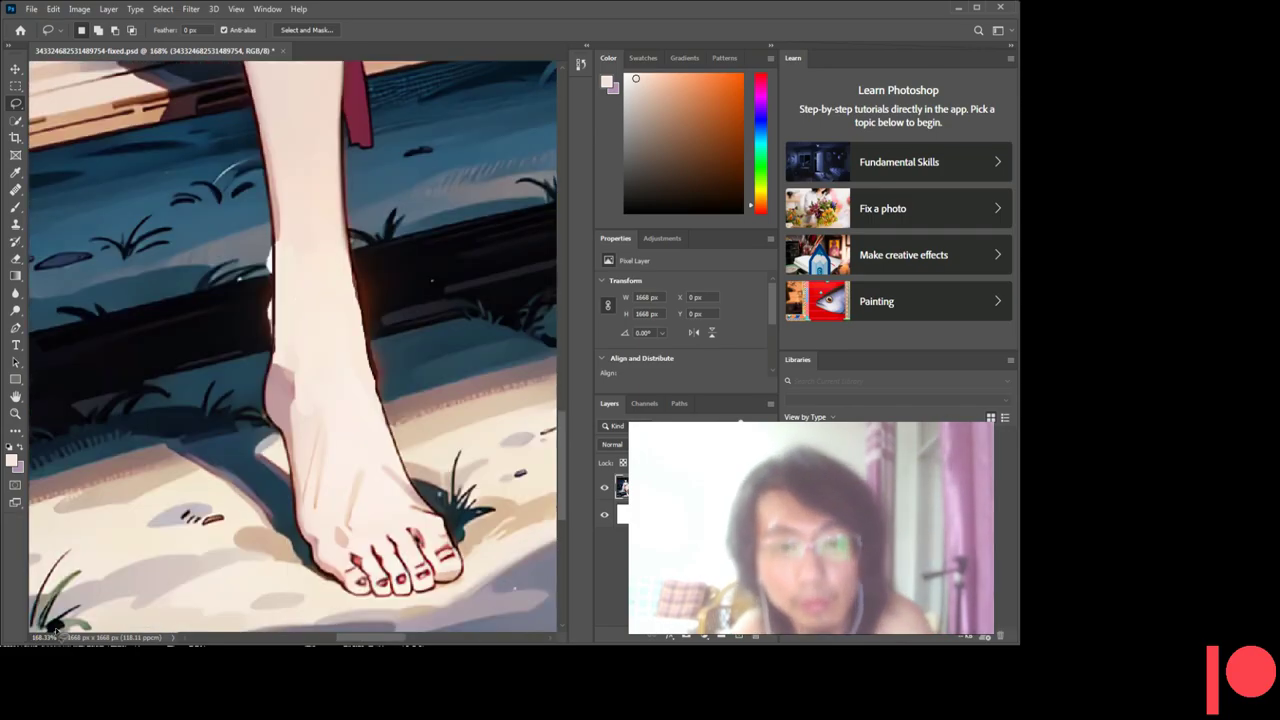
key("Return")
scroll(450, 405, "up", 1)
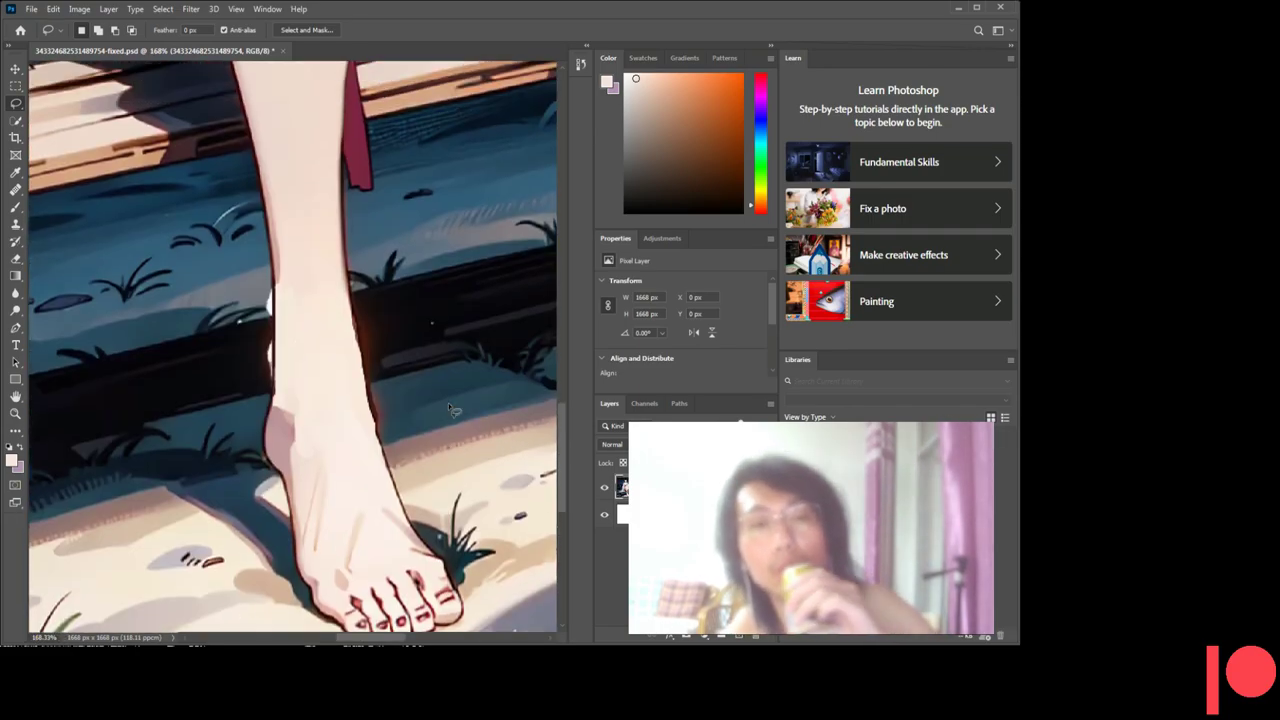
scroll(450, 405, "up", 1)
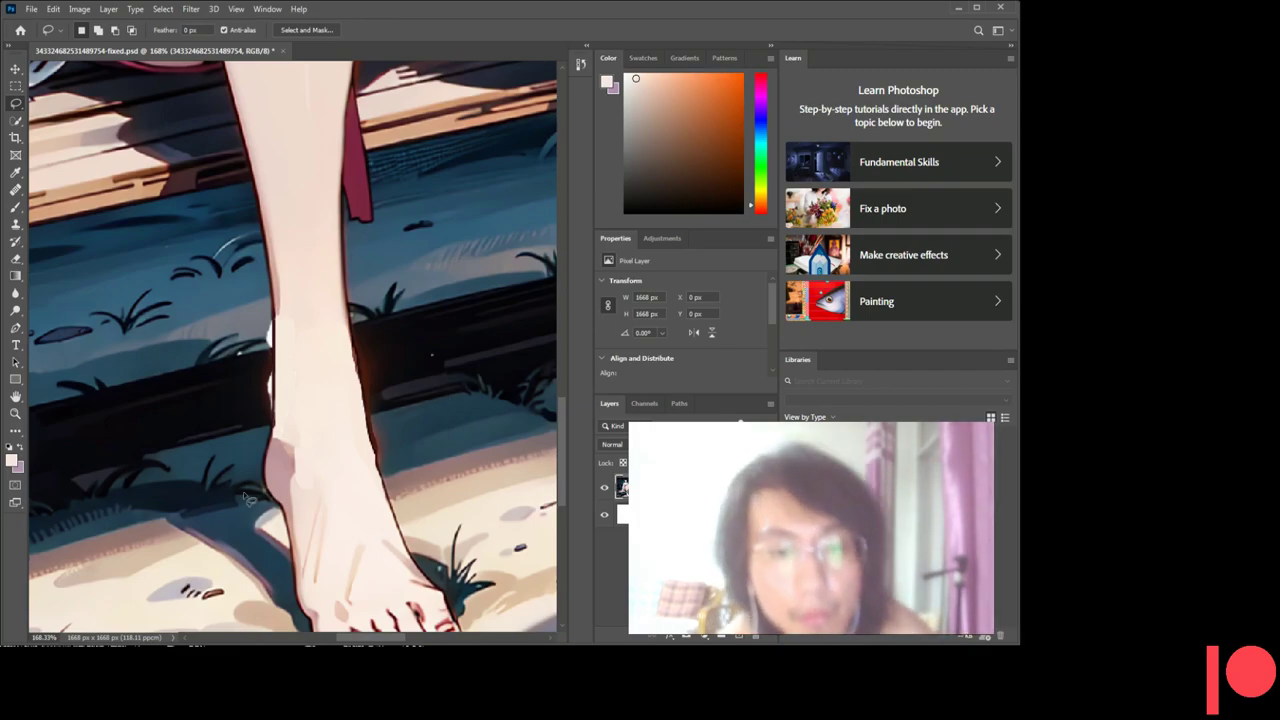
scroll(210, 517, "down", 1)
scroll(210, 517, "down", 1)
scroll(210, 517, "down", 1)
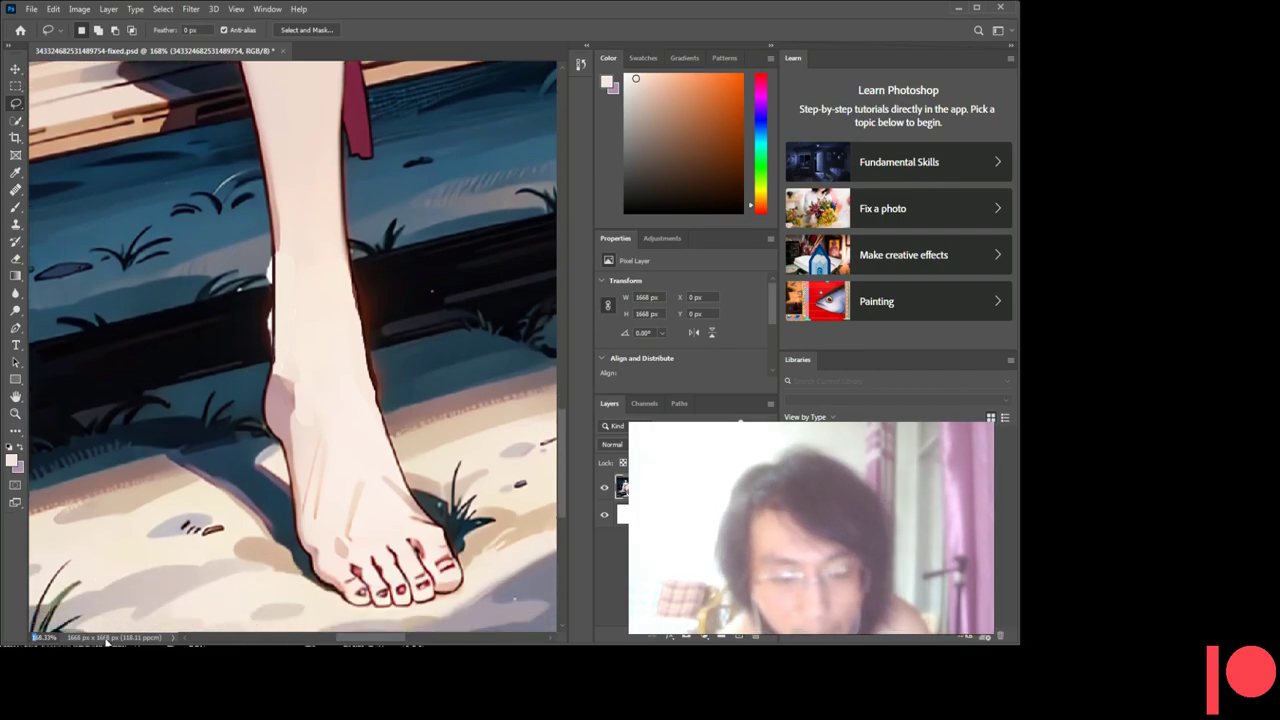
- Zoom back in to 568% on the leg edge and discard an unfinished selection
type("5")
key("Return")
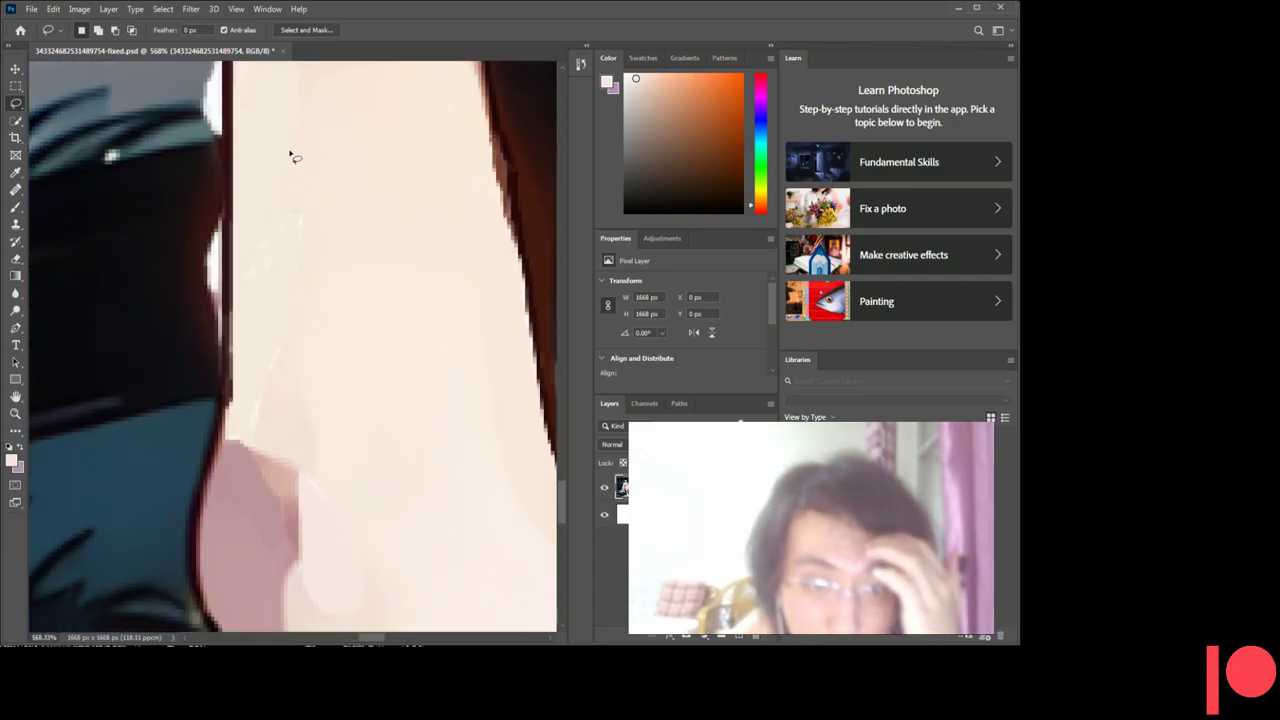
mouse_move(263, 202)
left_mouse_down()
mouse_move(242, 260)
mouse_move(255, 321)
left_mouse_up()
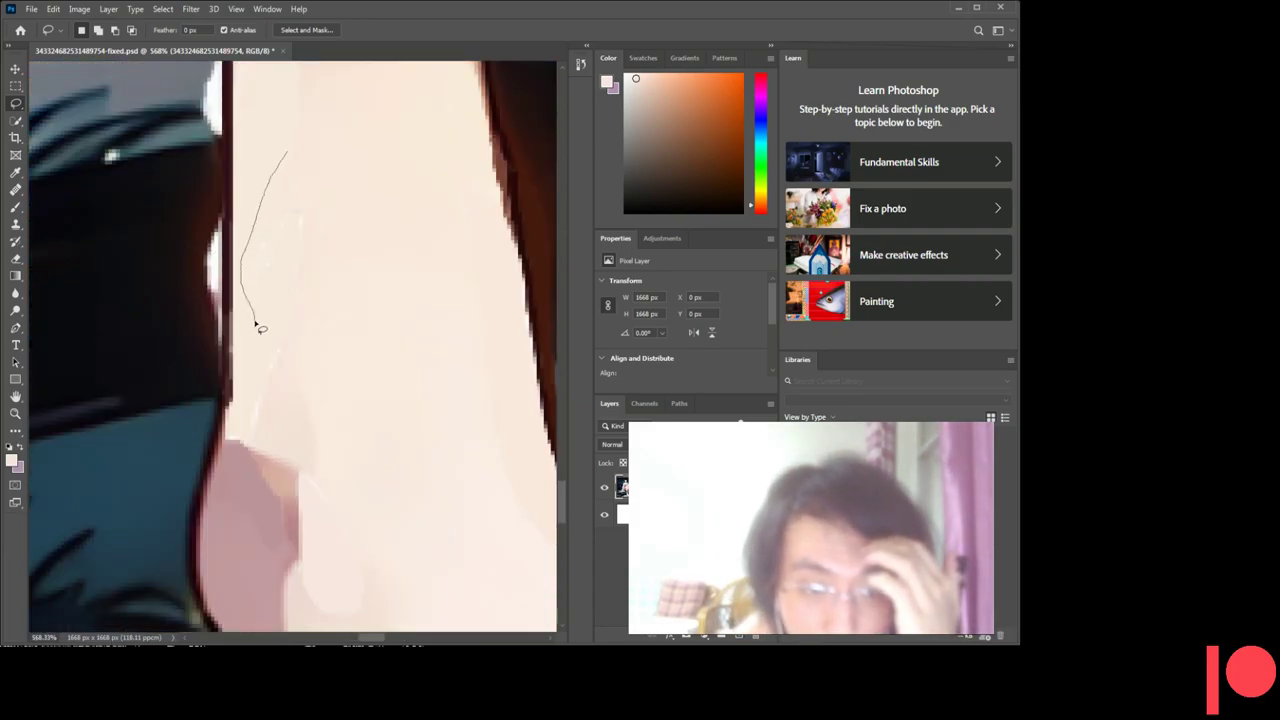
mouse_move(247, 418)
left_mouse_down()
mouse_move(247, 434)
mouse_move(294, 309)
mouse_move(303, 177)
mouse_move(288, 155)
left_mouse_up()
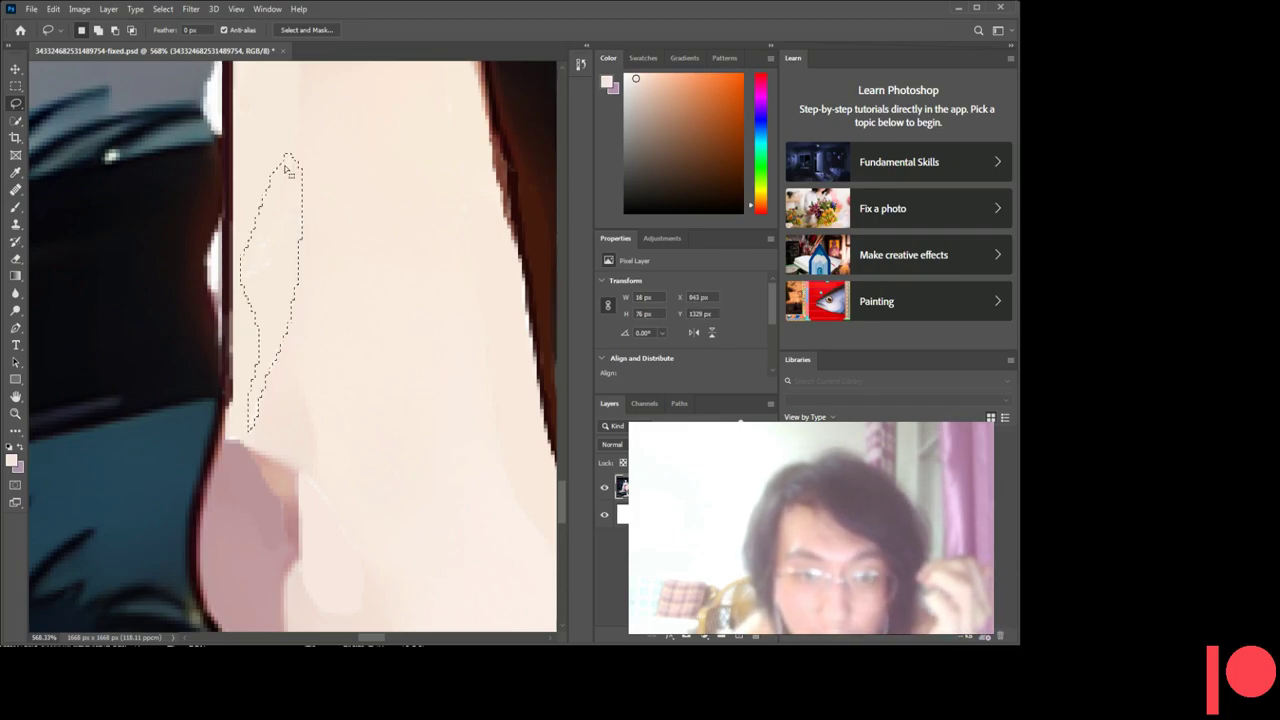
left_click(398, 213)
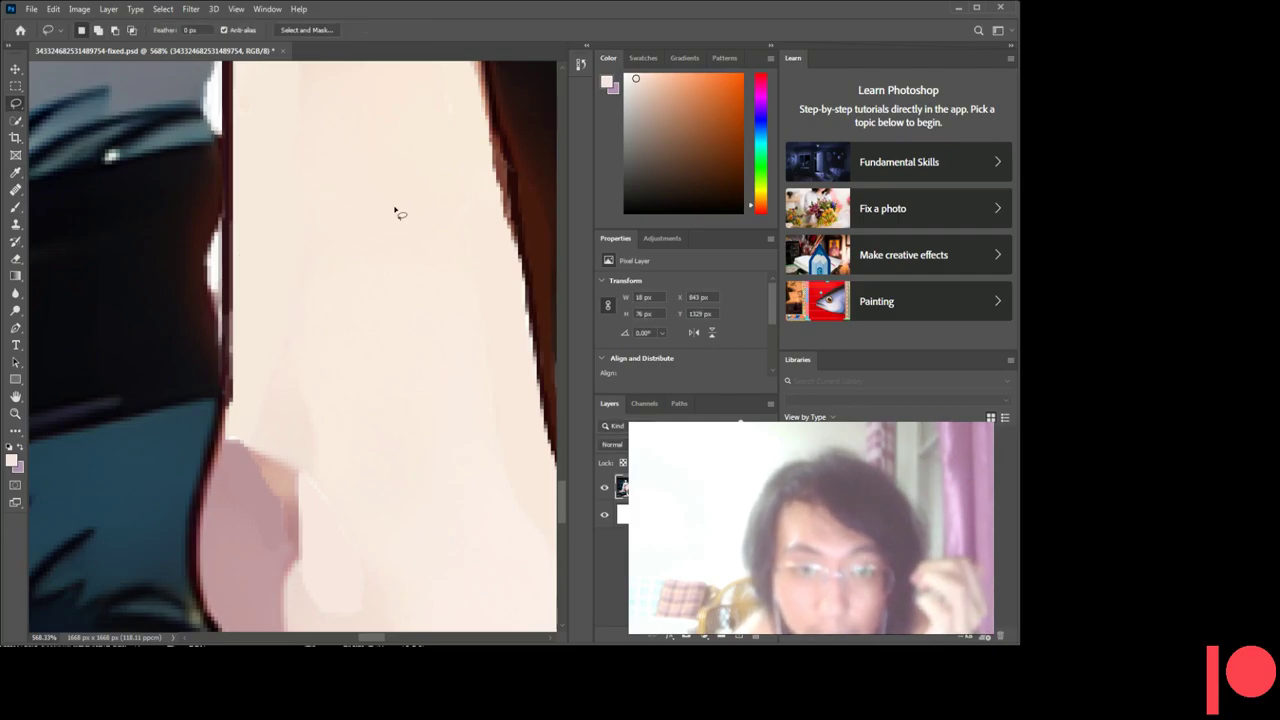
scroll(260, 374, "down", 1)
scroll(331, 374, "down", 1)
scroll(318, 372, "down", 1)
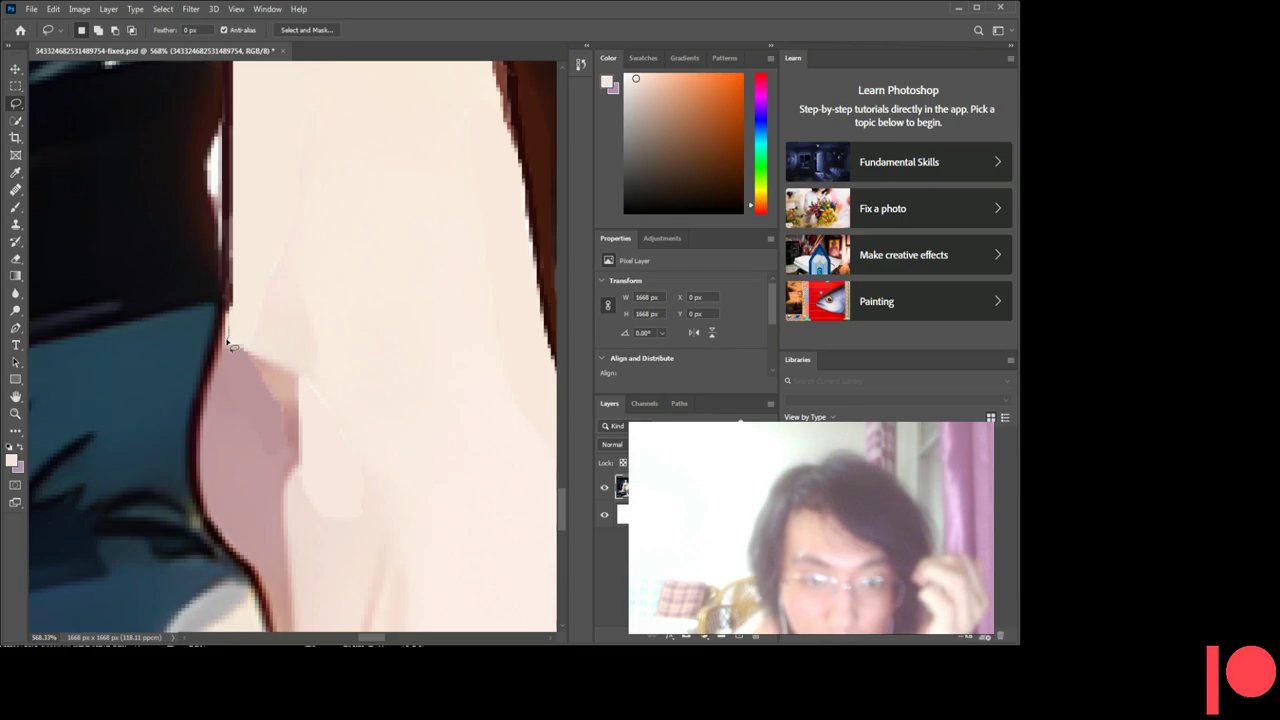
- Lasso the thin light sliver on the leg's left edge and fill it with skin colour
left_click_drag(247, 342, 281, 253)
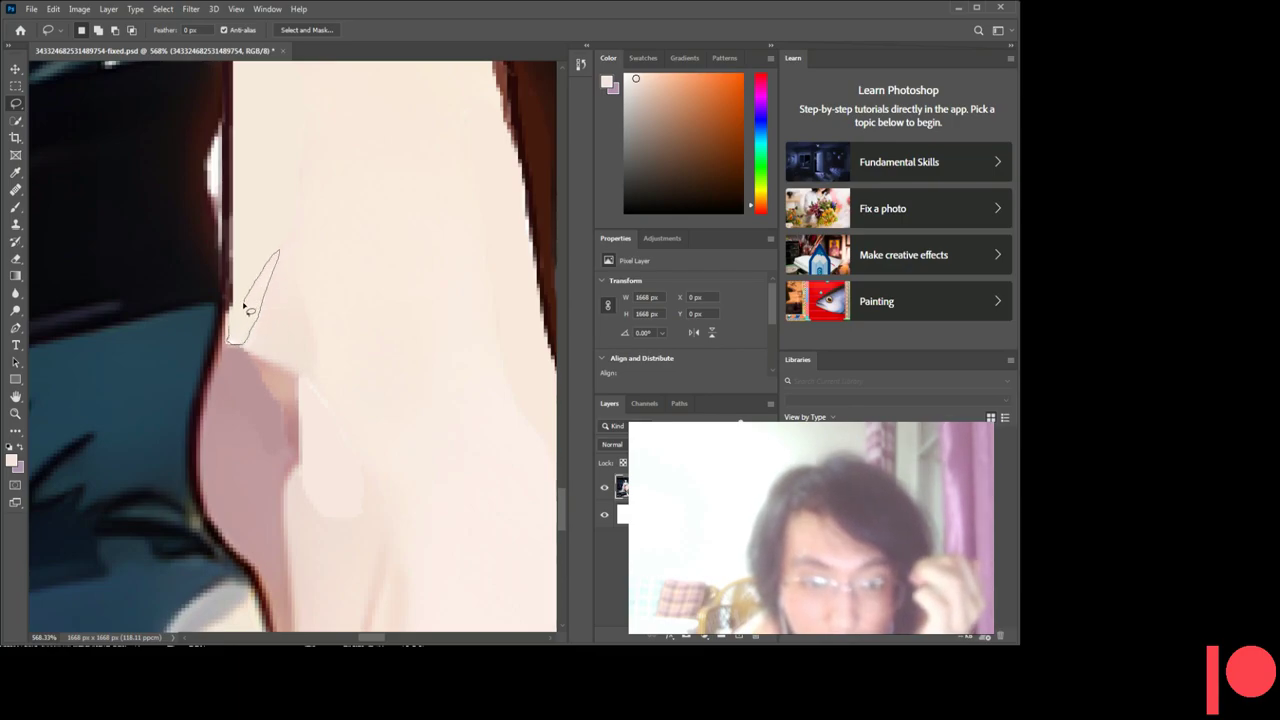
left_click_drag(237, 330, 240, 336)
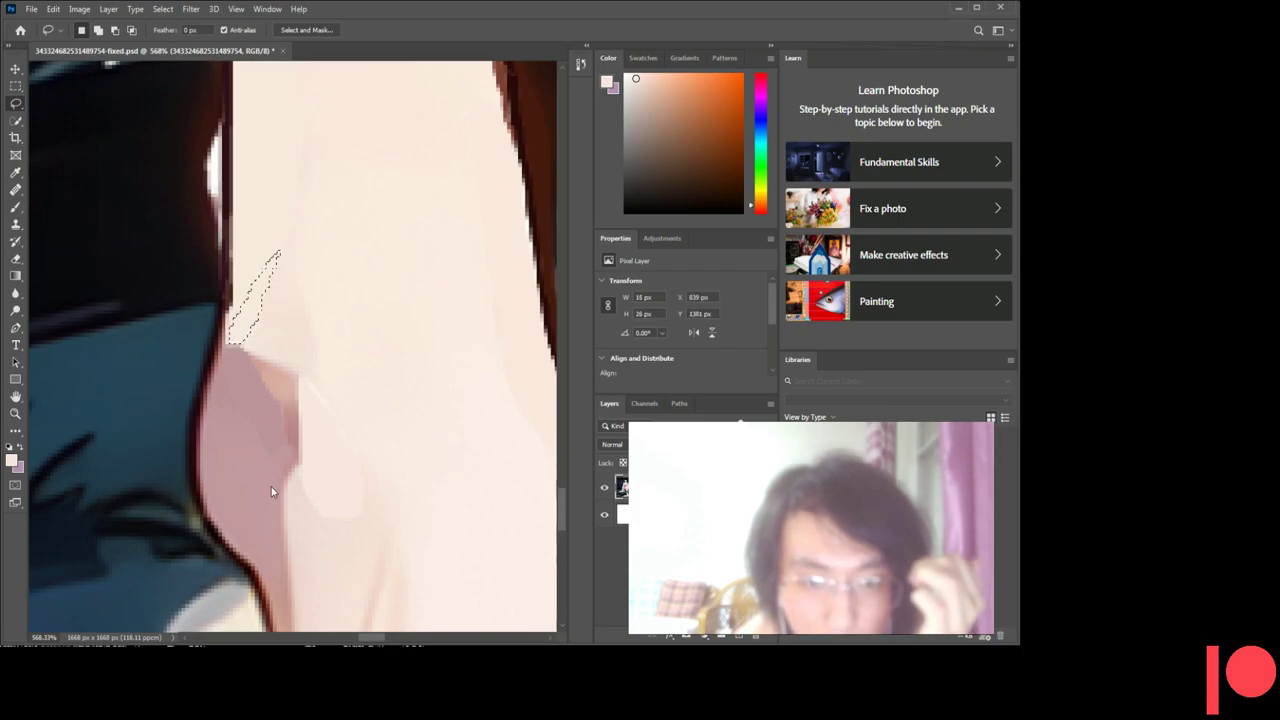
key("i")
key("l")
key("ctrl+d")
scroll(370, 230, "down", 2)
scroll(367, 290, "down", 2)
scroll(366, 288, "up", 2)
scroll(366, 335, "up", 4)
scroll(366, 362, "up", 3)
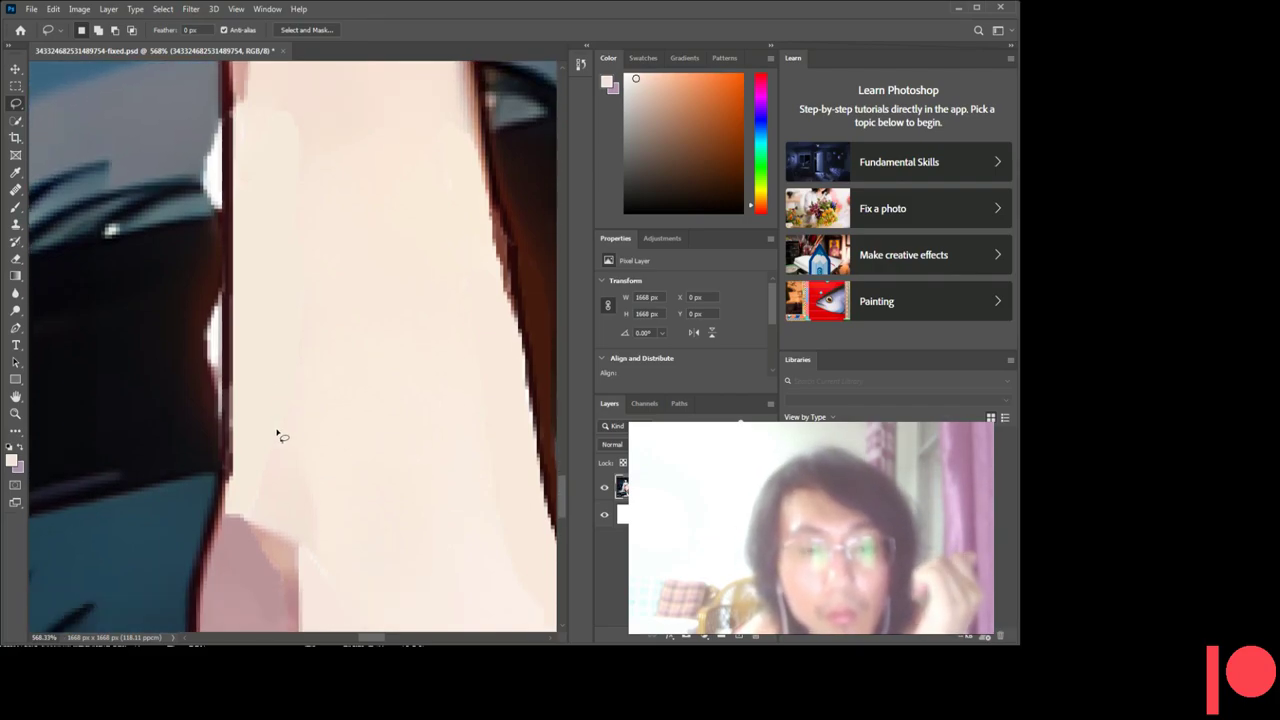
left_click(15, 172)
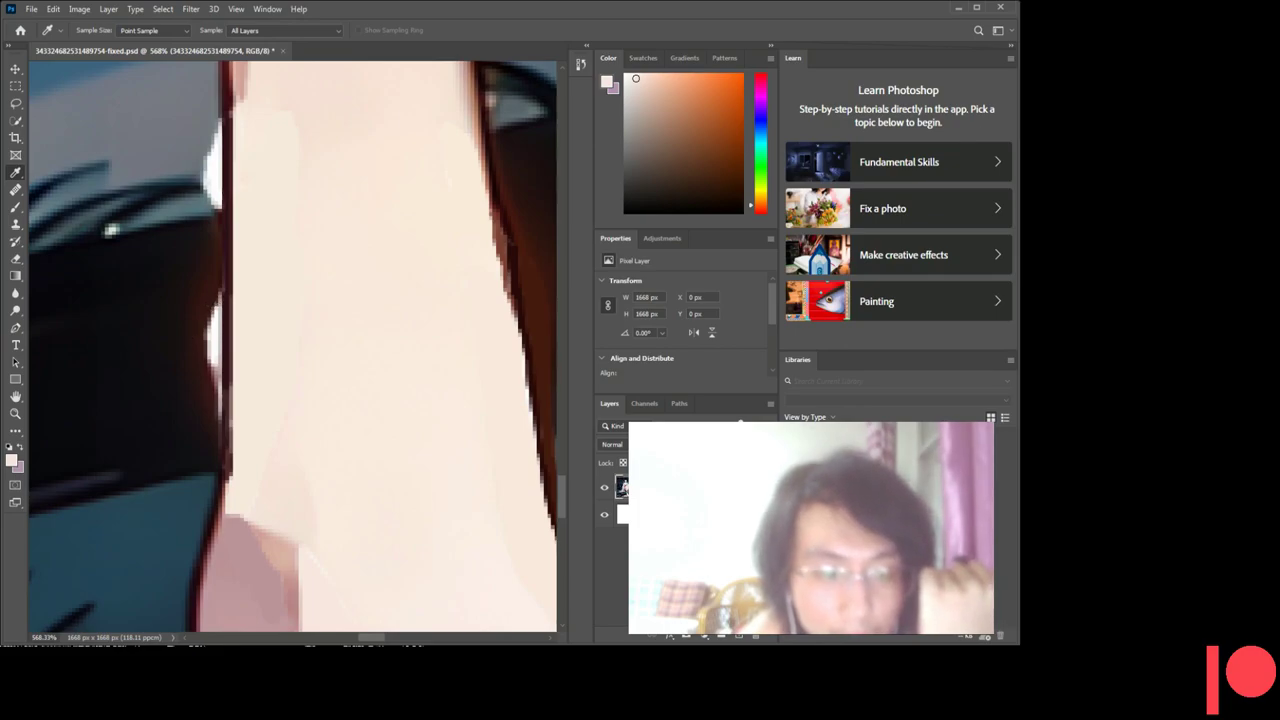
- Sample the dark reddish-brown outline beside the leg with the Eyedropper
scroll(256, 424, "up", 1)
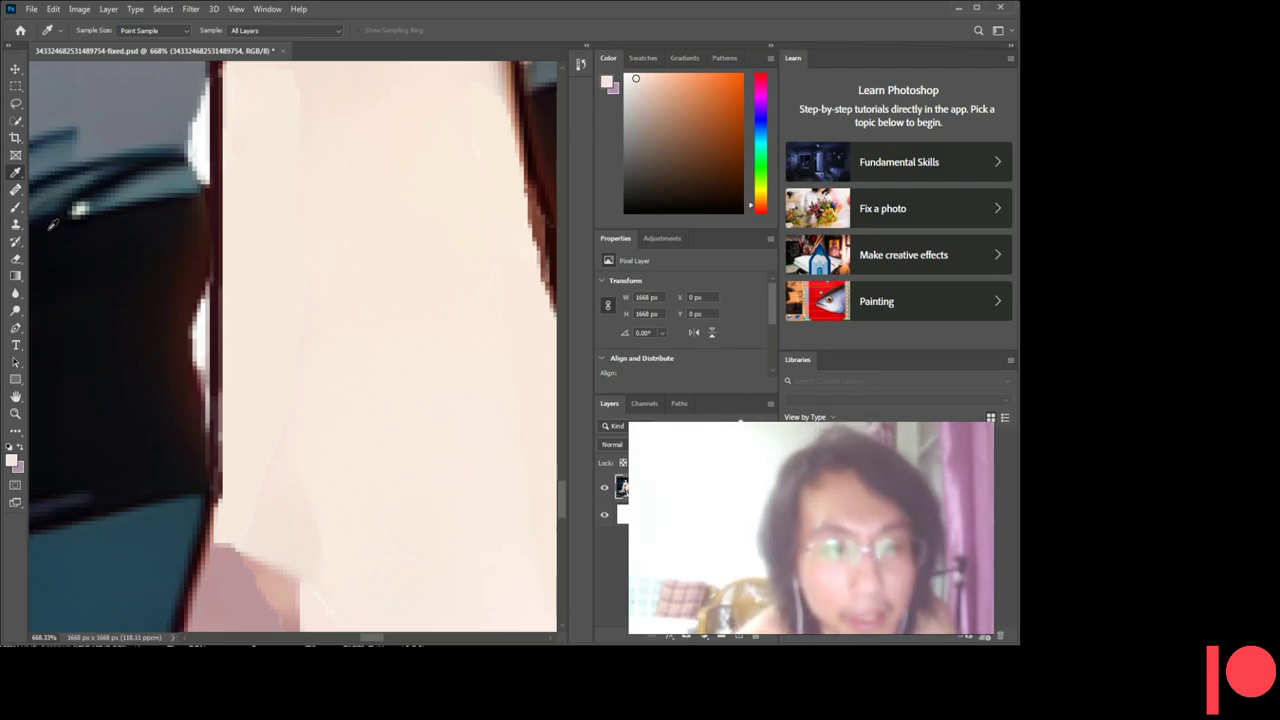
left_click(193, 300)
left_click(199, 292)
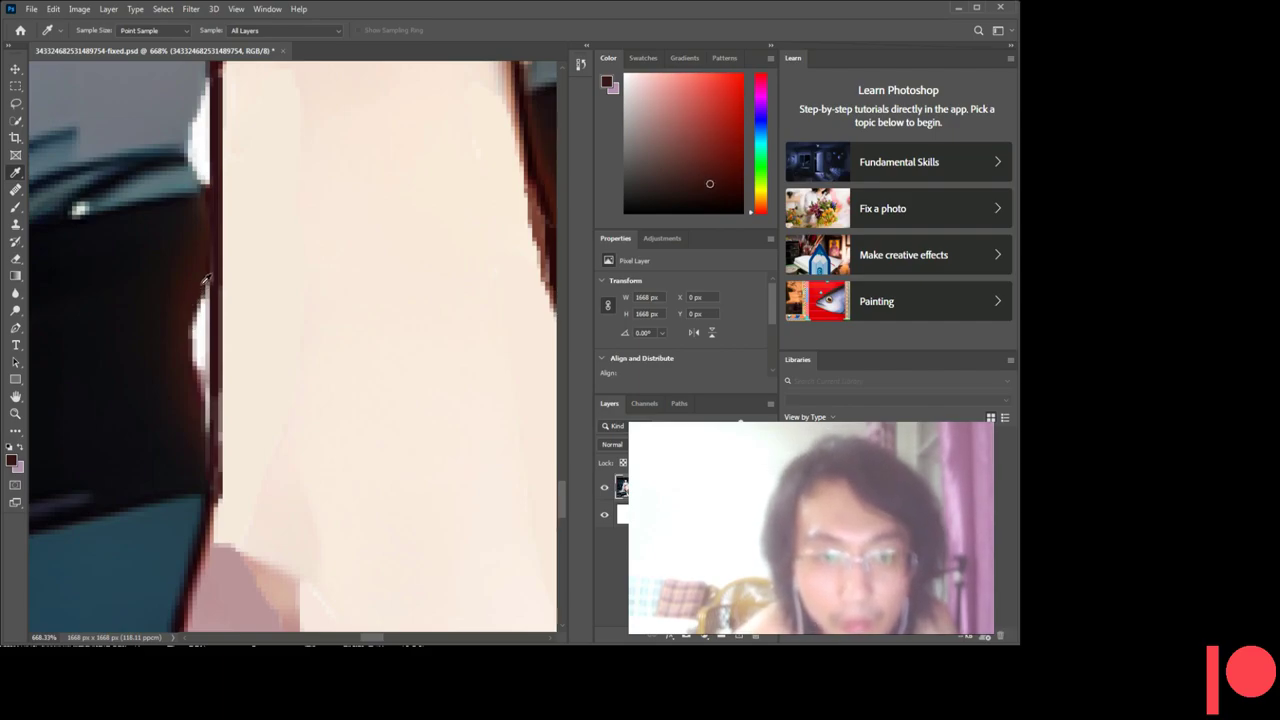
left_click(184, 325)
left_click(194, 364)
left_click(199, 358)
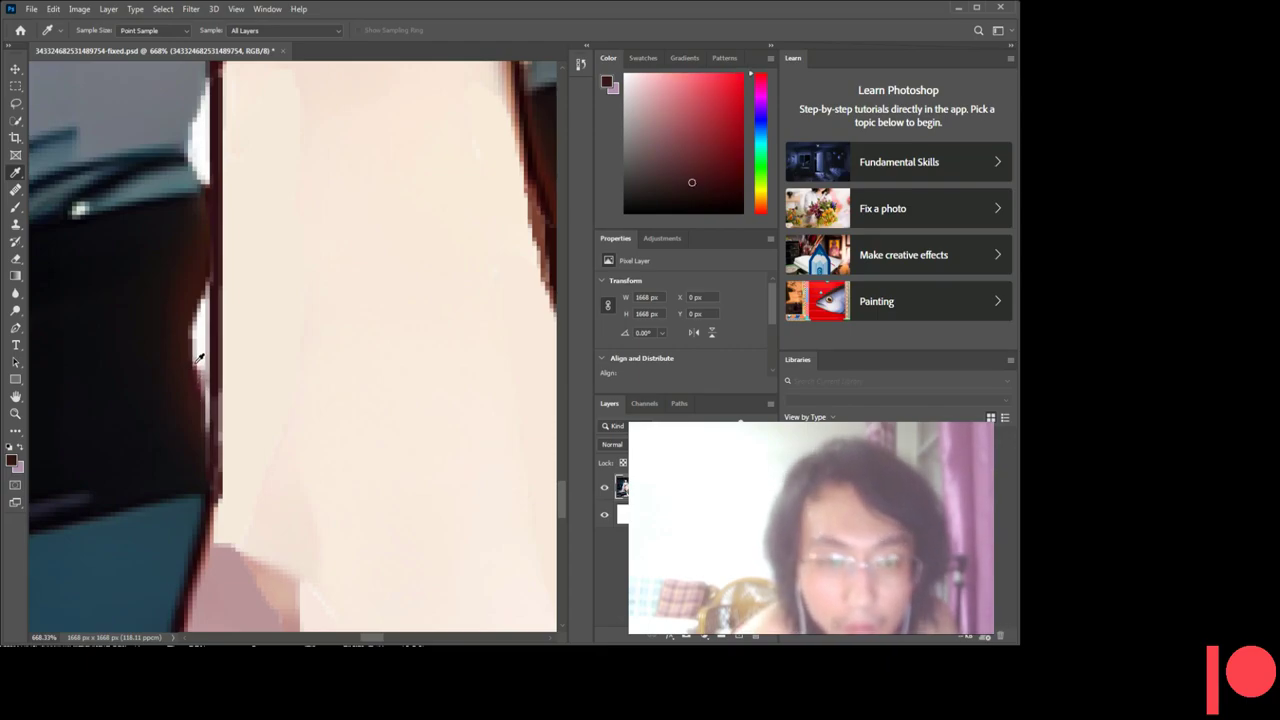
left_click(200, 399)
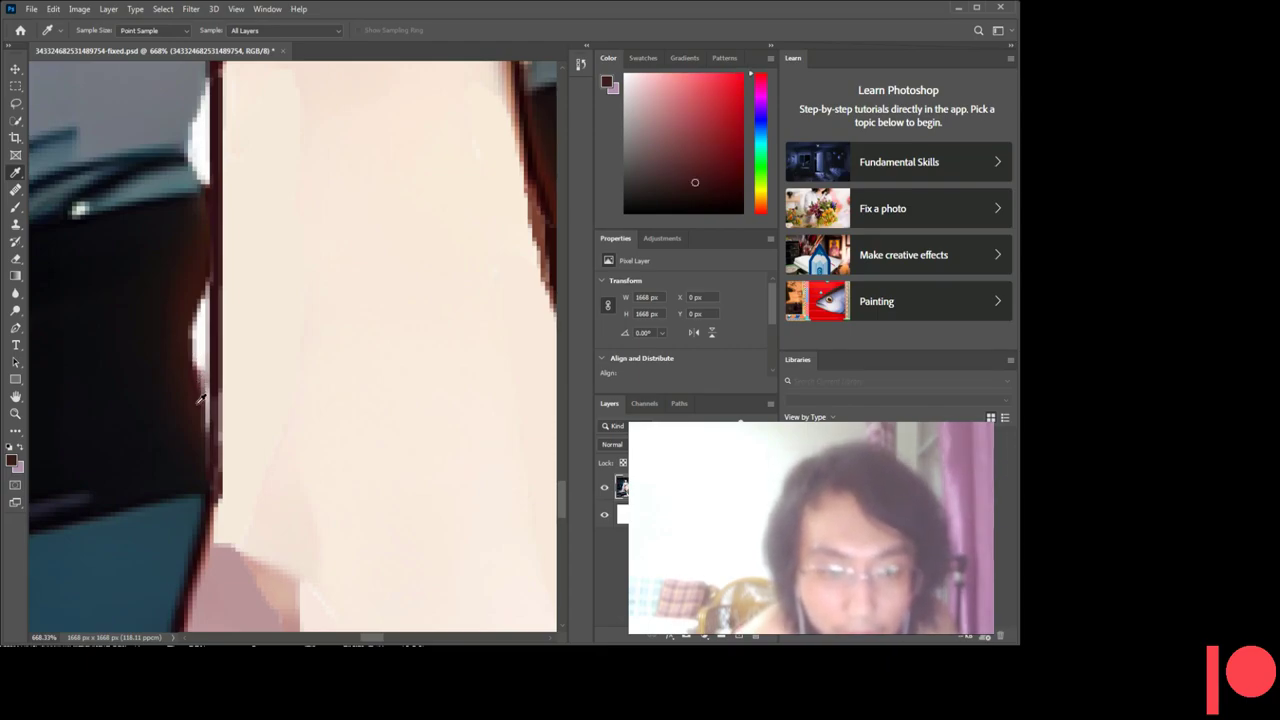
left_click(197, 300)
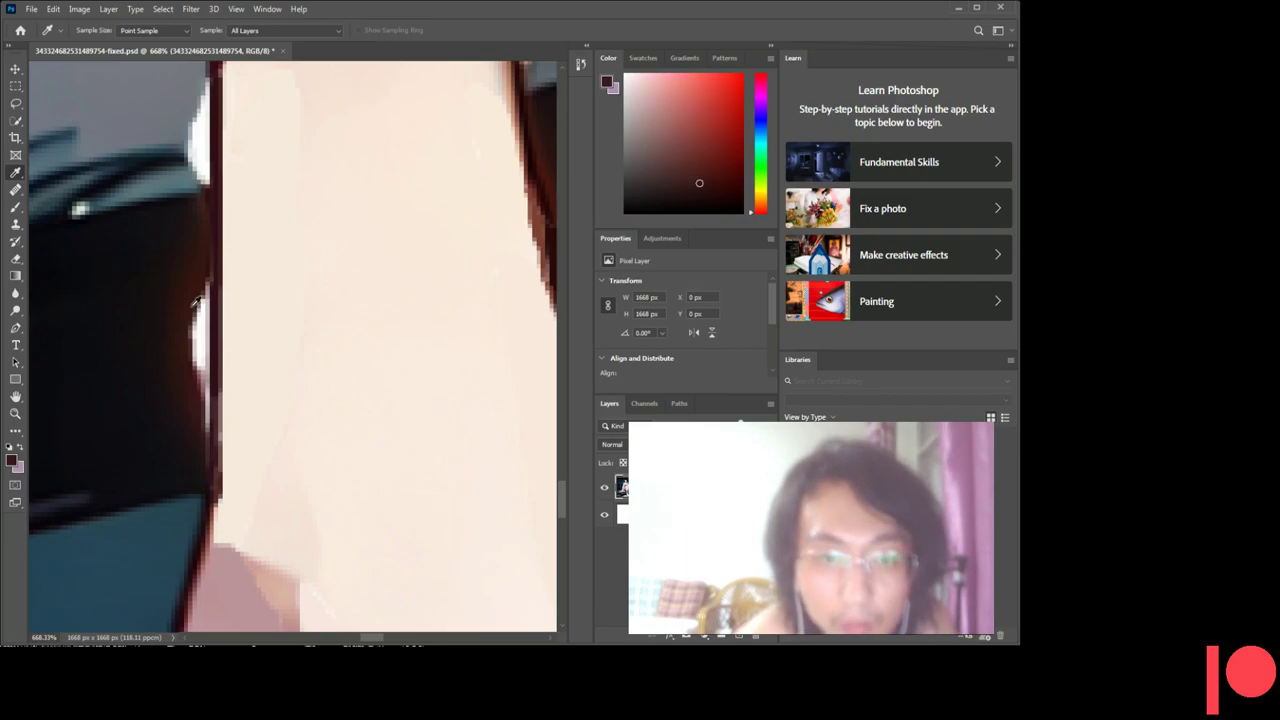
left_click(200, 293)
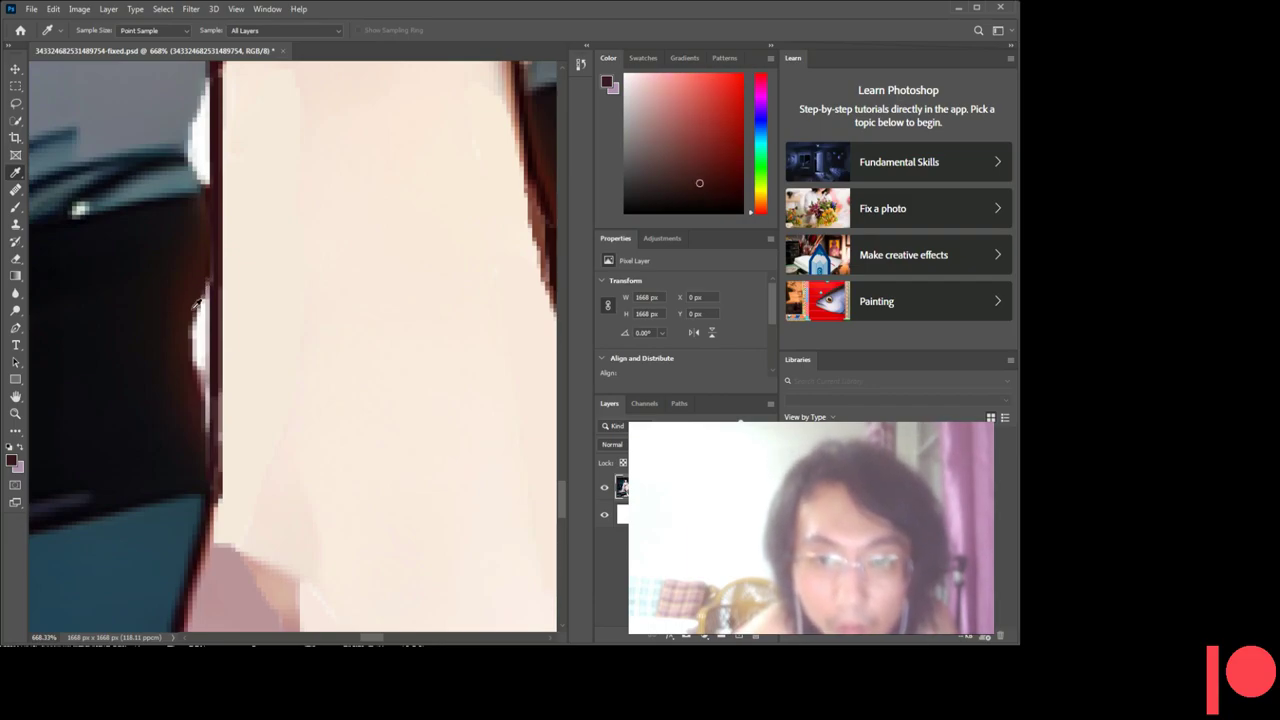
left_click(198, 391)
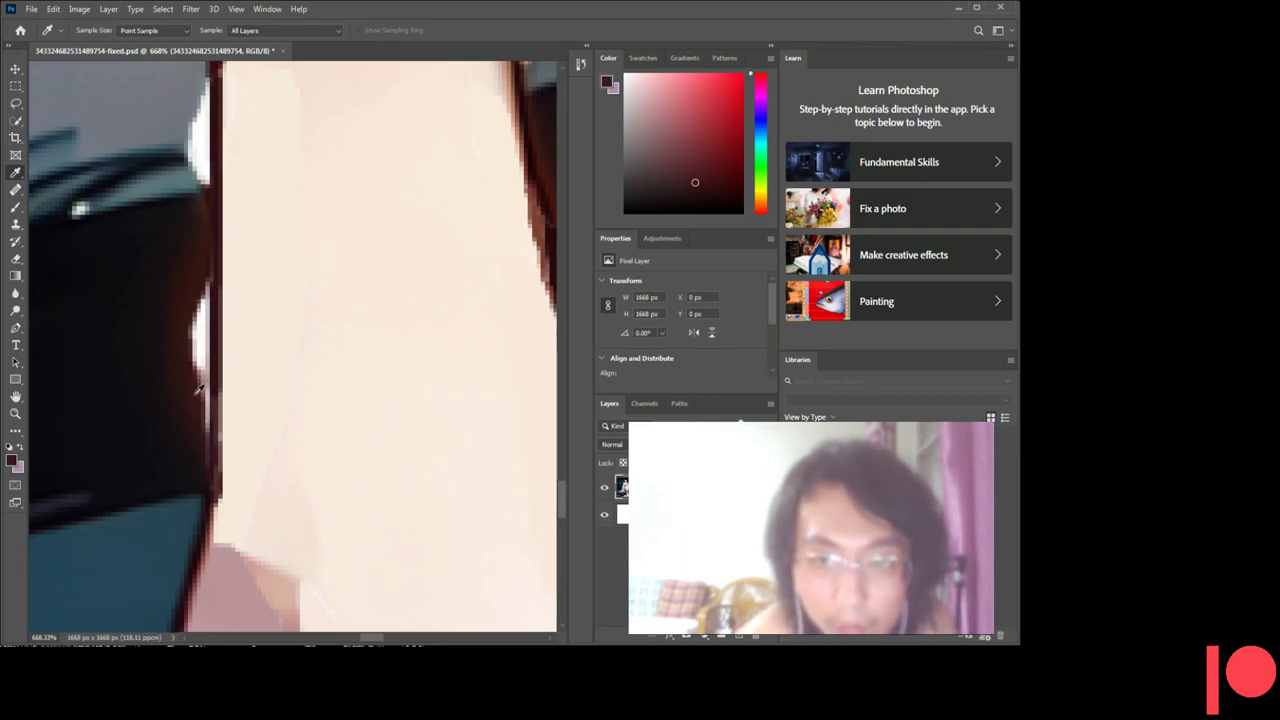
left_click(194, 346)
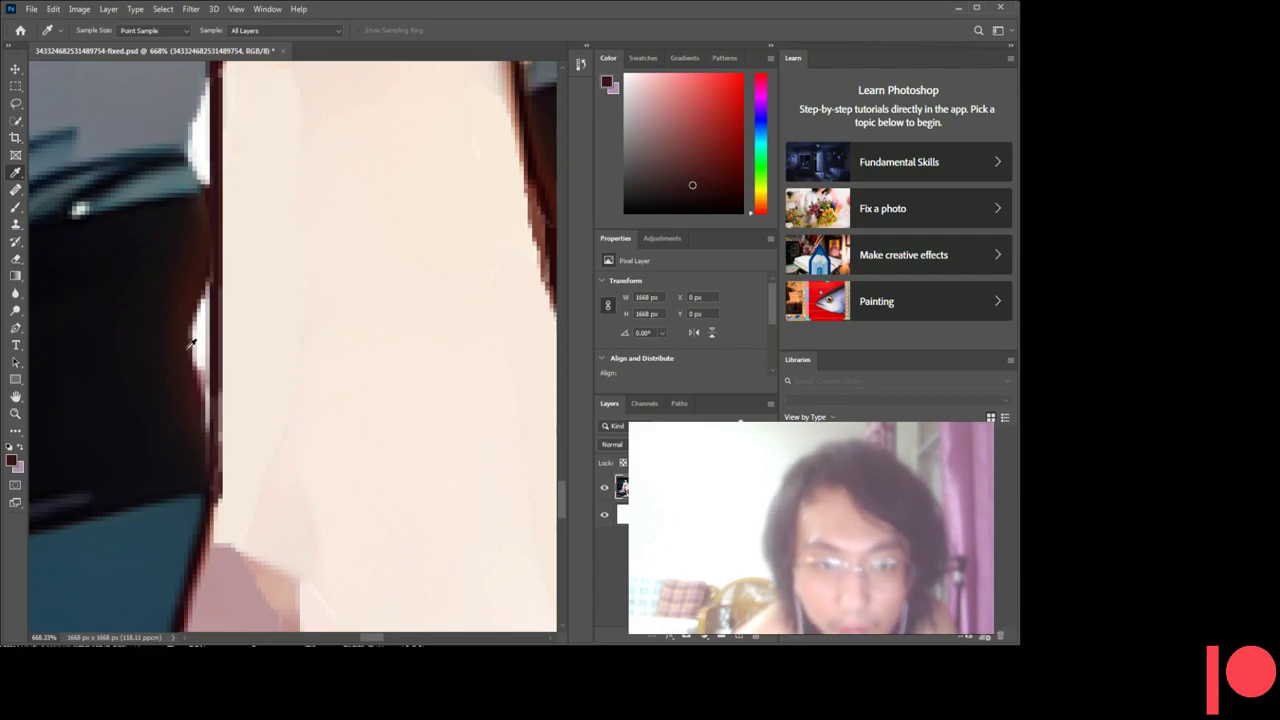
left_click(195, 312)
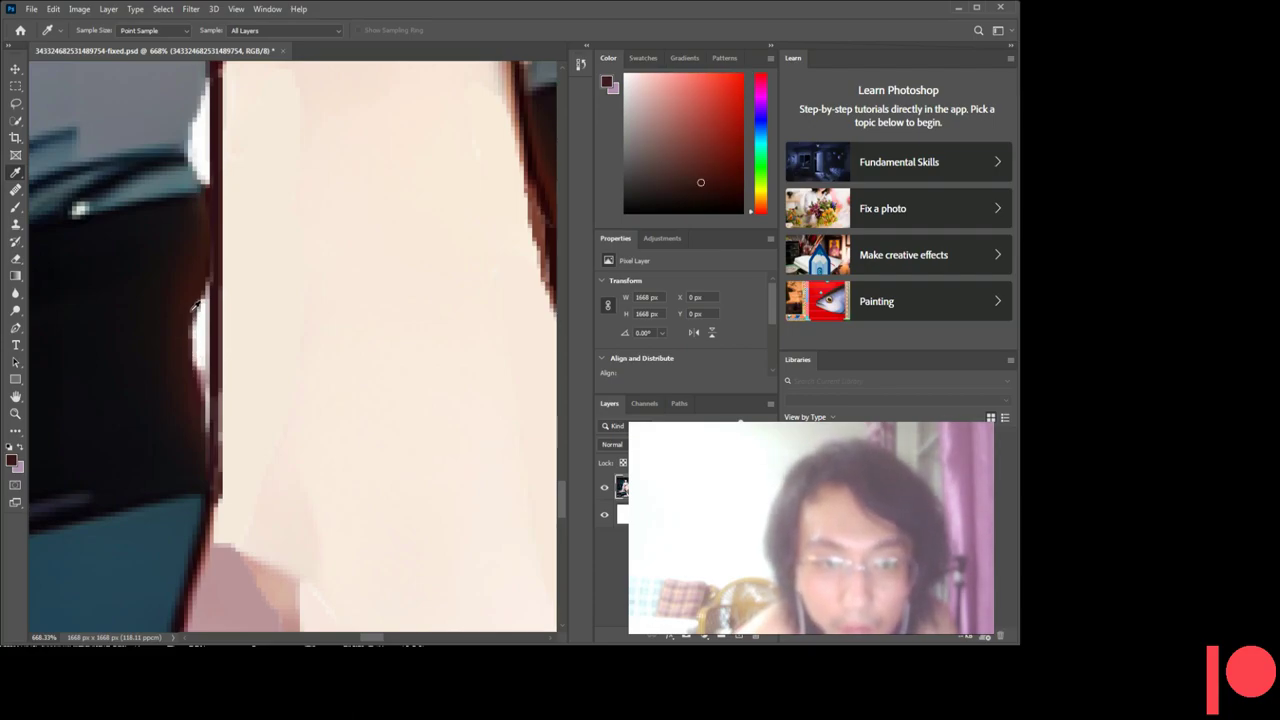
left_click(203, 291)
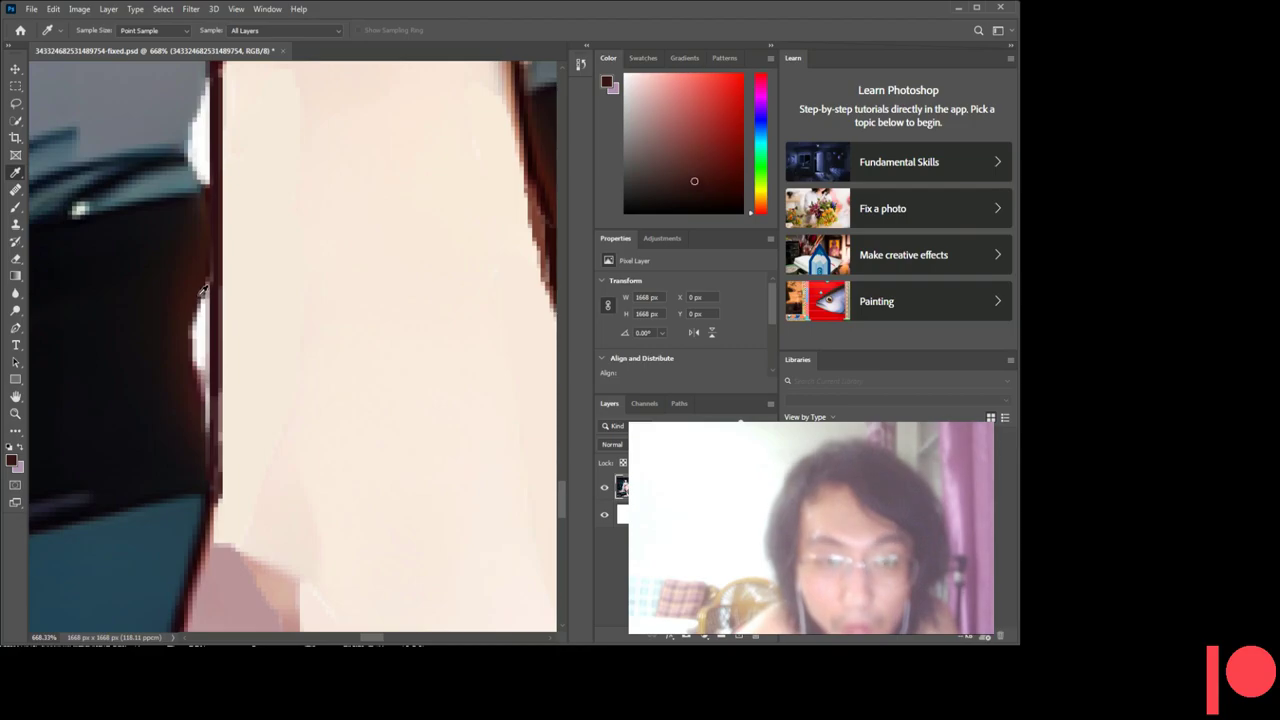
left_click(199, 311)
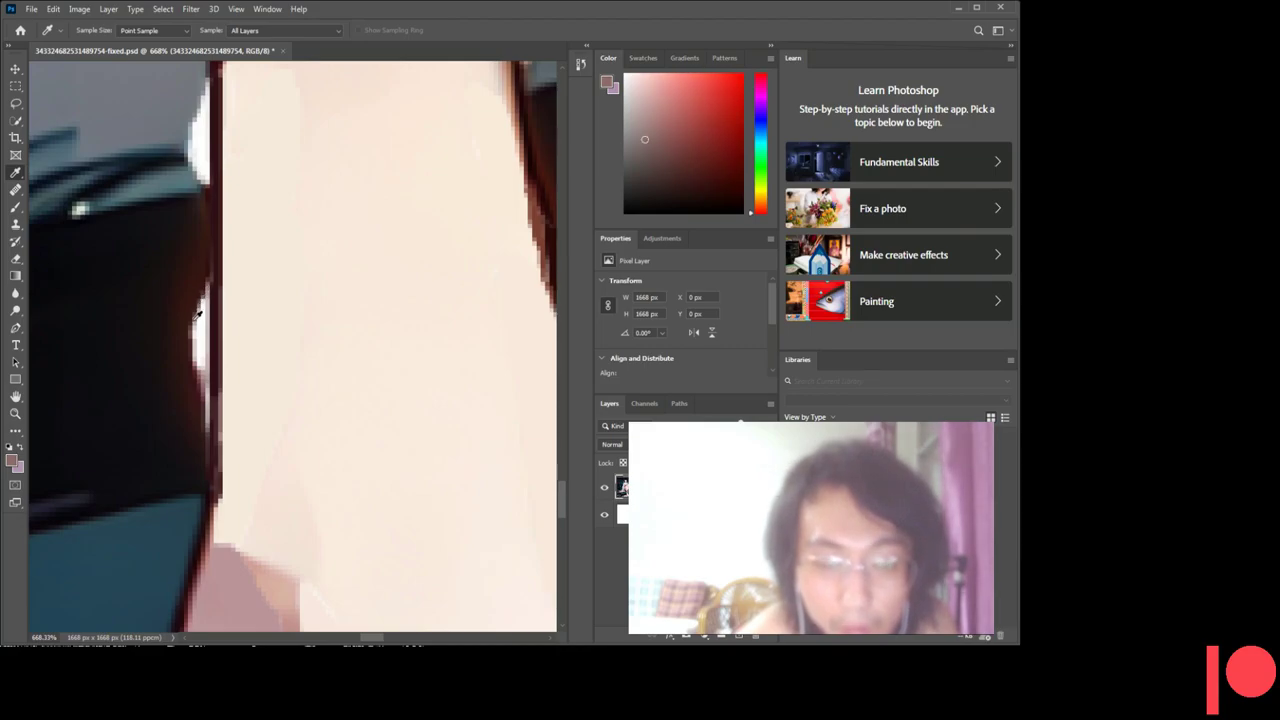
left_click(197, 308)
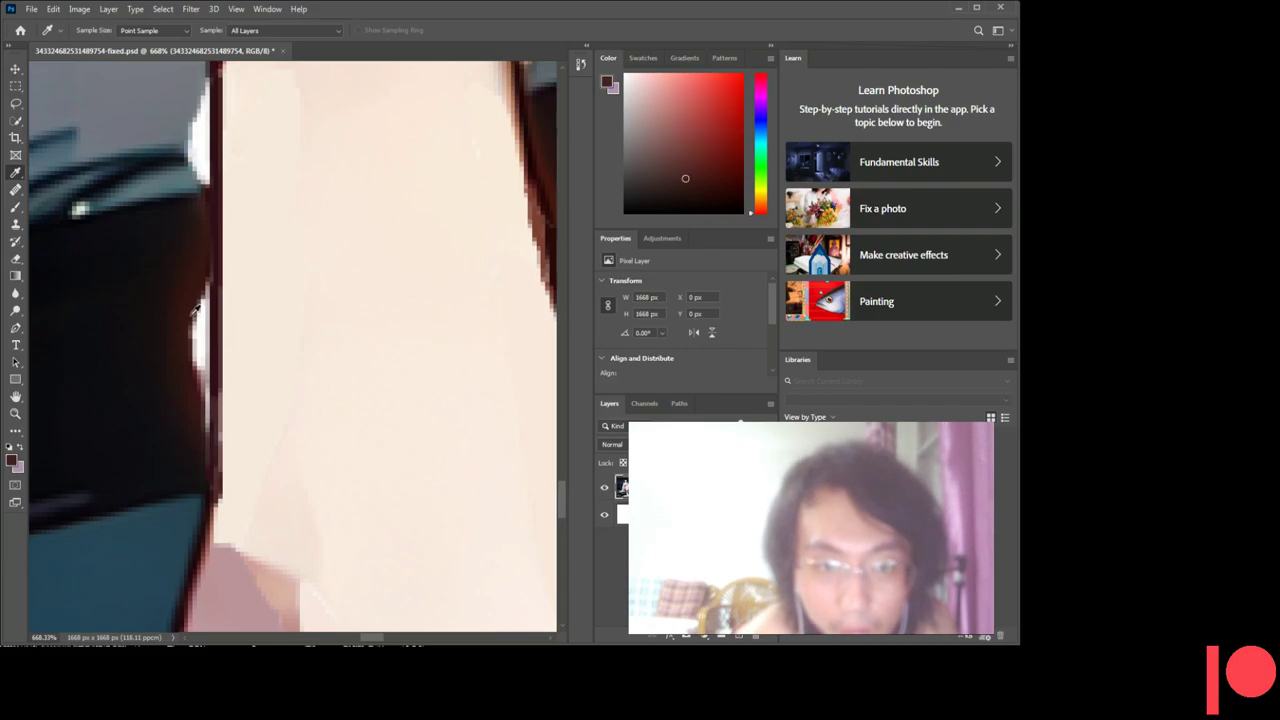
- Check the sampled colour's value in the foreground colour picker and close it unchanged
left_click(605, 87)
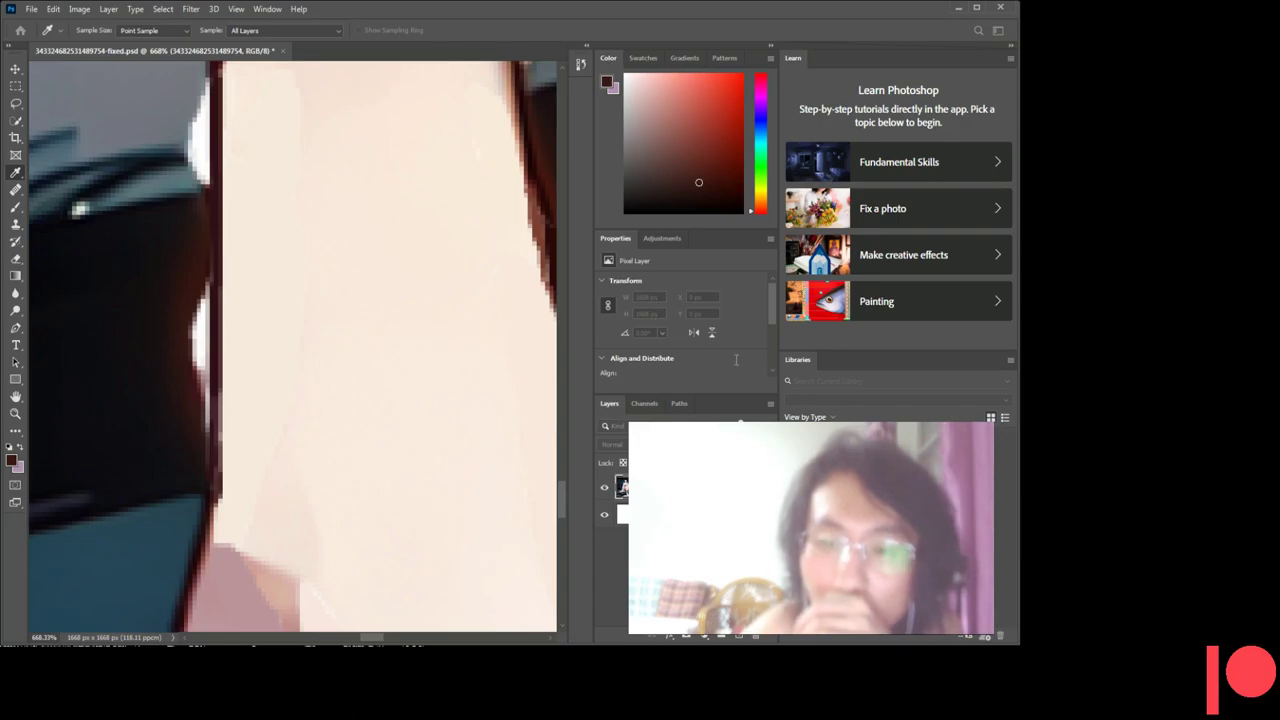
key("Escape")
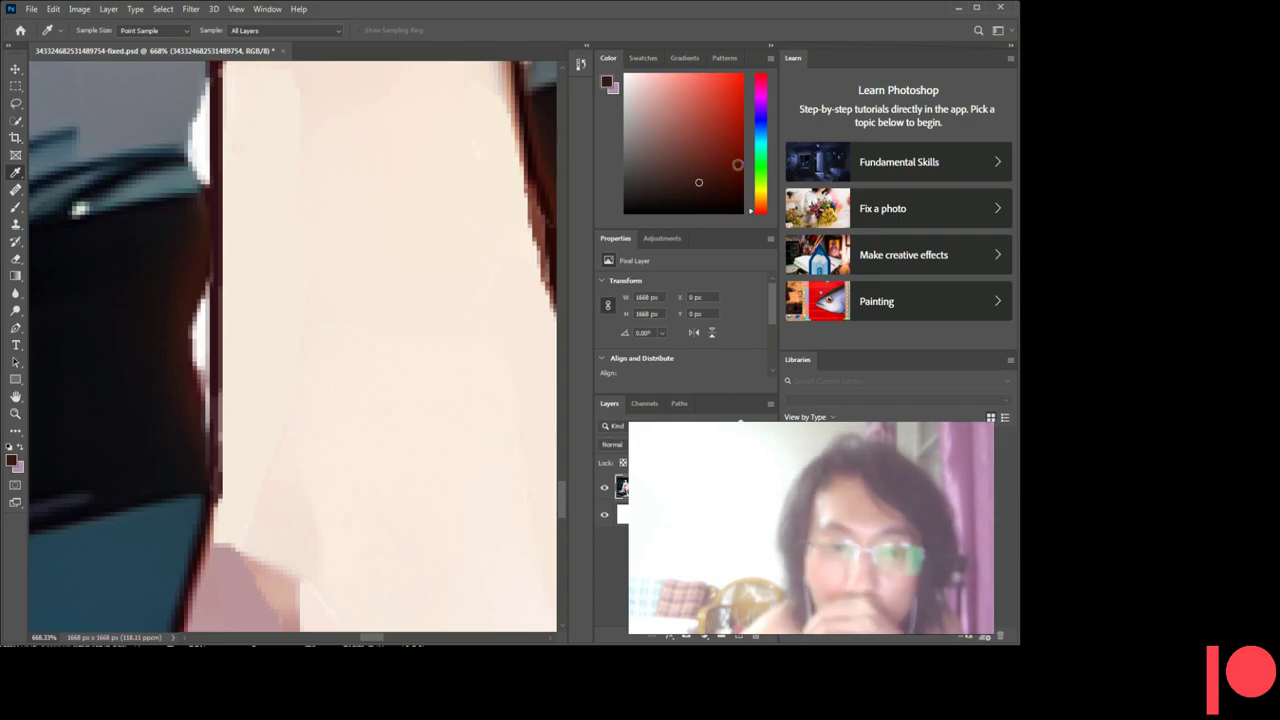
left_click(15, 103)
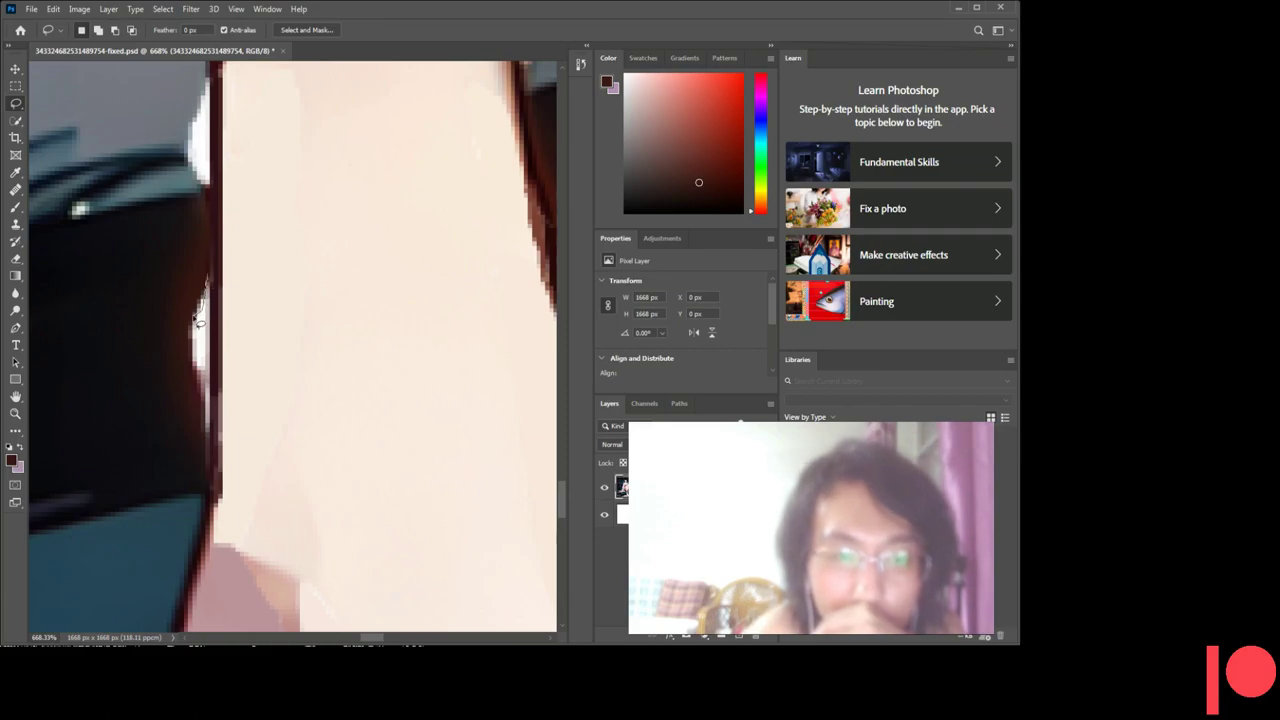
- Fill the first short white fringe beside the leg's dark outline with the dark colour
mouse_move(194, 340)
left_mouse_down()
mouse_move(210, 406)
mouse_move(211, 368)
left_mouse_up()
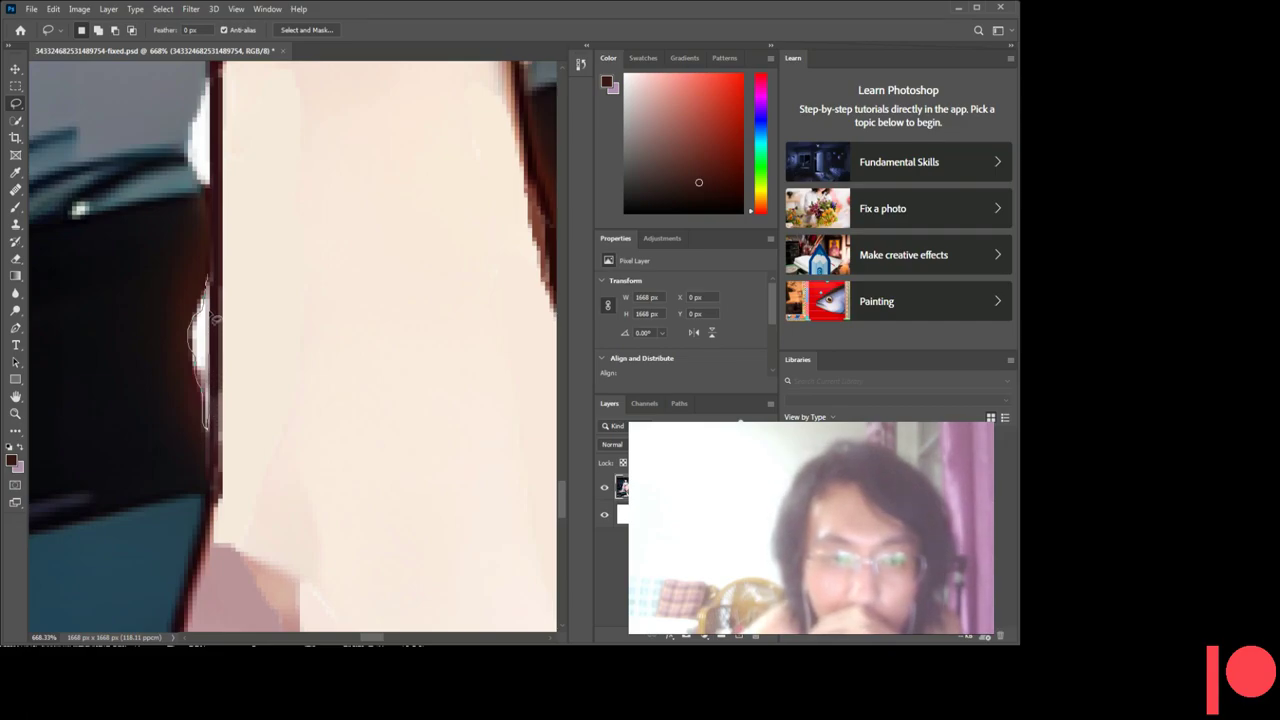
left_click_drag(210, 282, 207, 276)
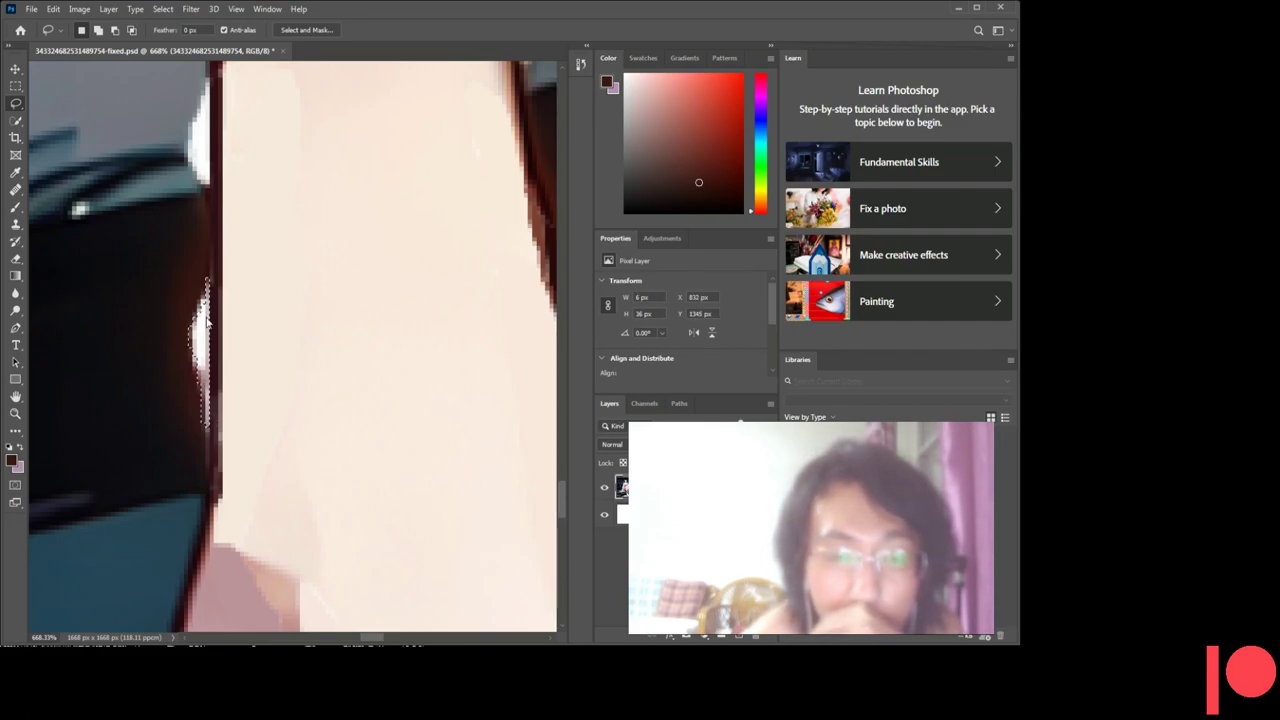
key("i")
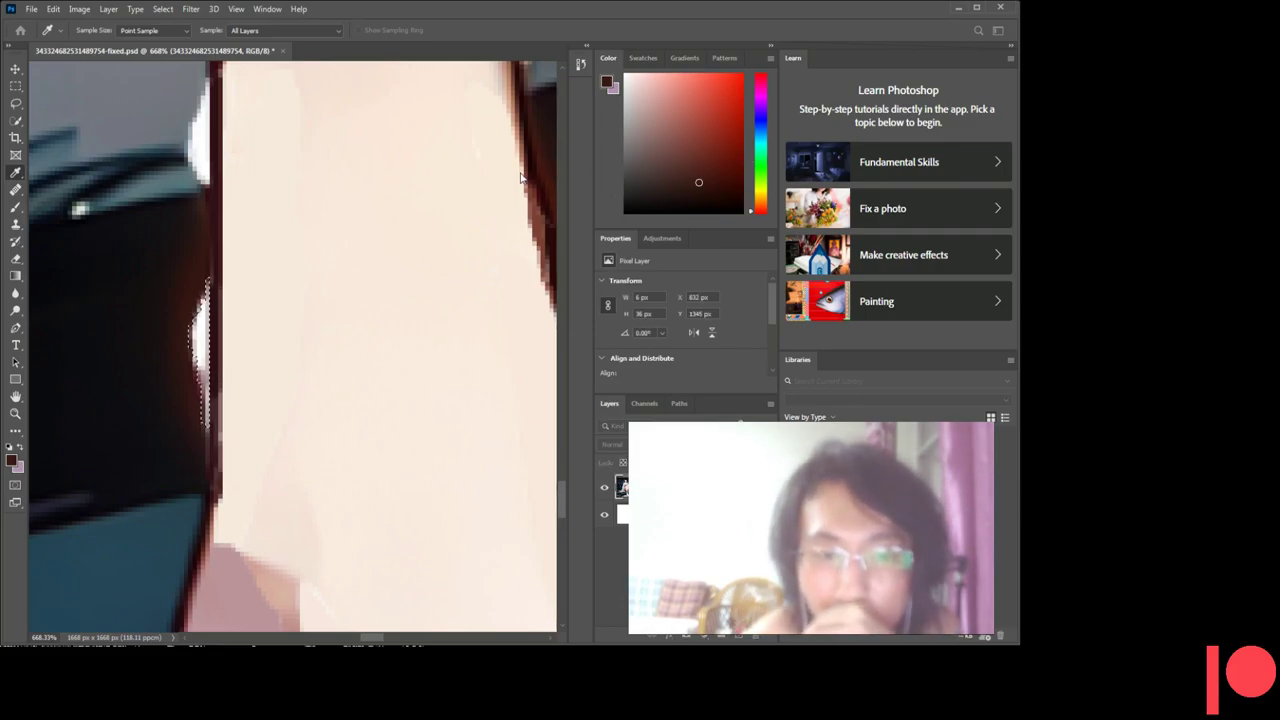
key("l")
key("ctrl+d")
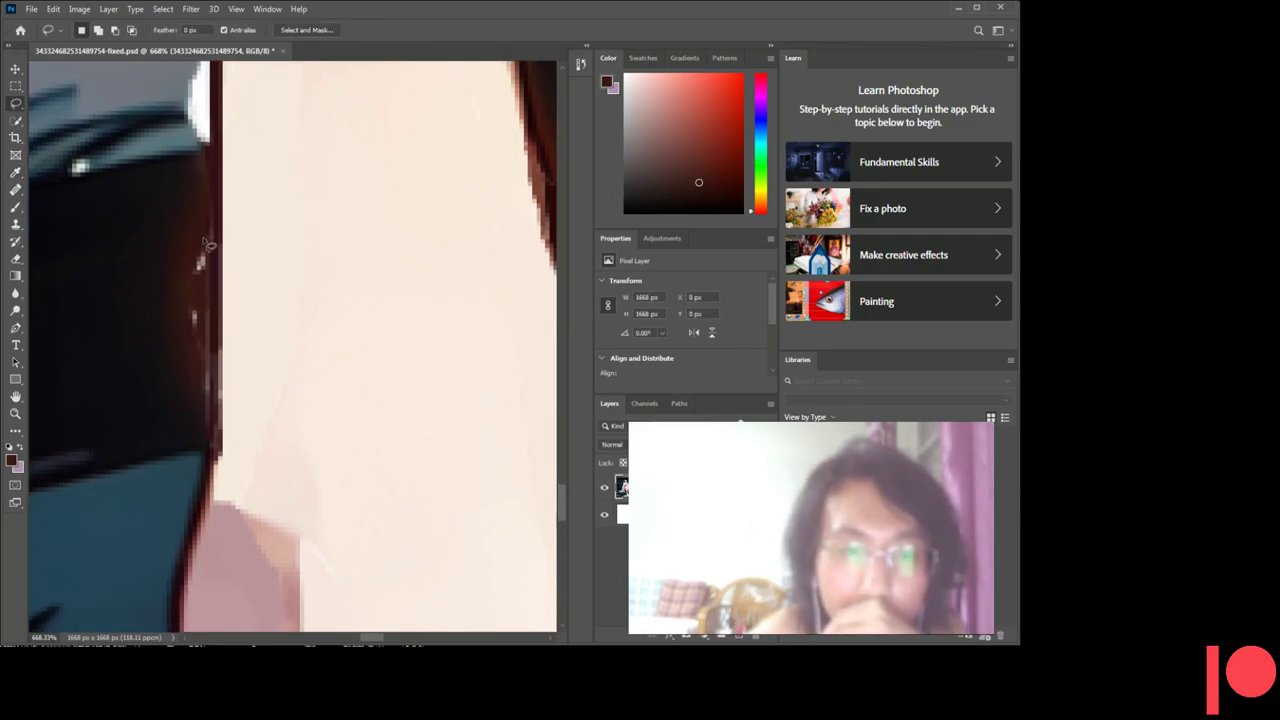
- Fill a longer run of light edge pixels along the leg's left edge with dark colour
left_click_drag(200, 261, 205, 380)
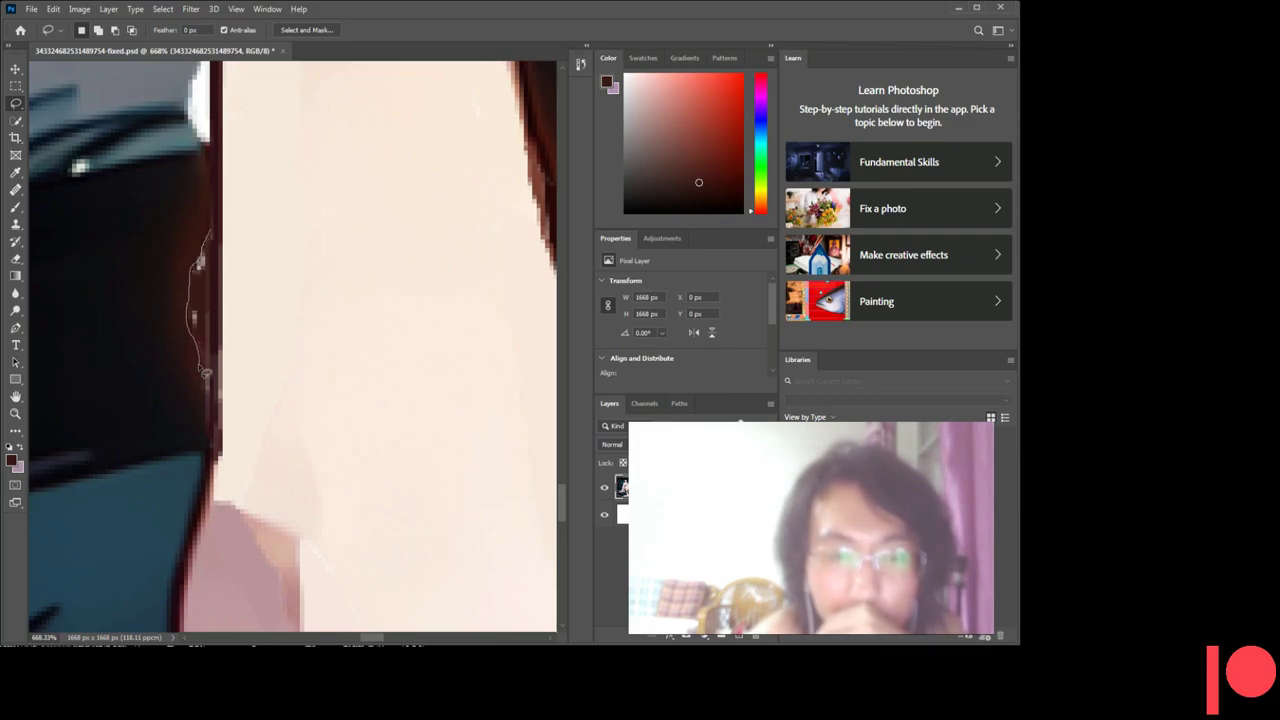
left_click_drag(205, 386, 213, 380)
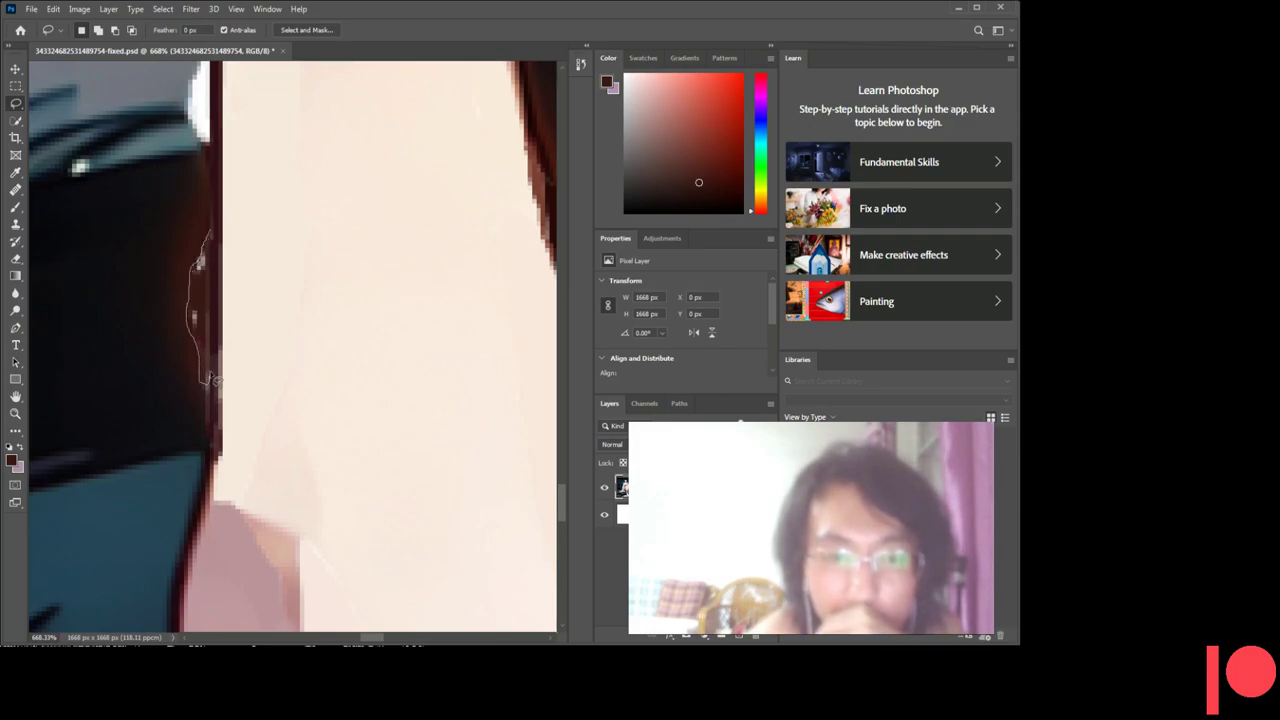
left_click_drag(214, 318, 216, 282)
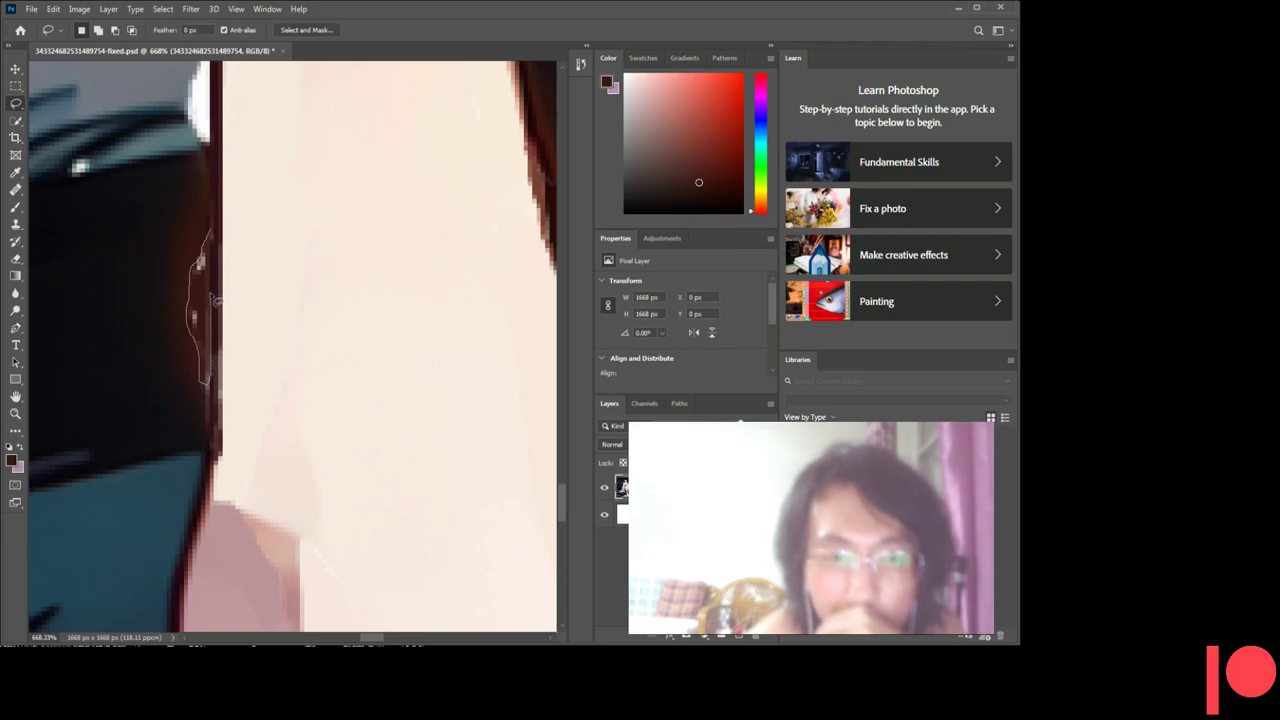
left_click_drag(213, 237, 209, 236)
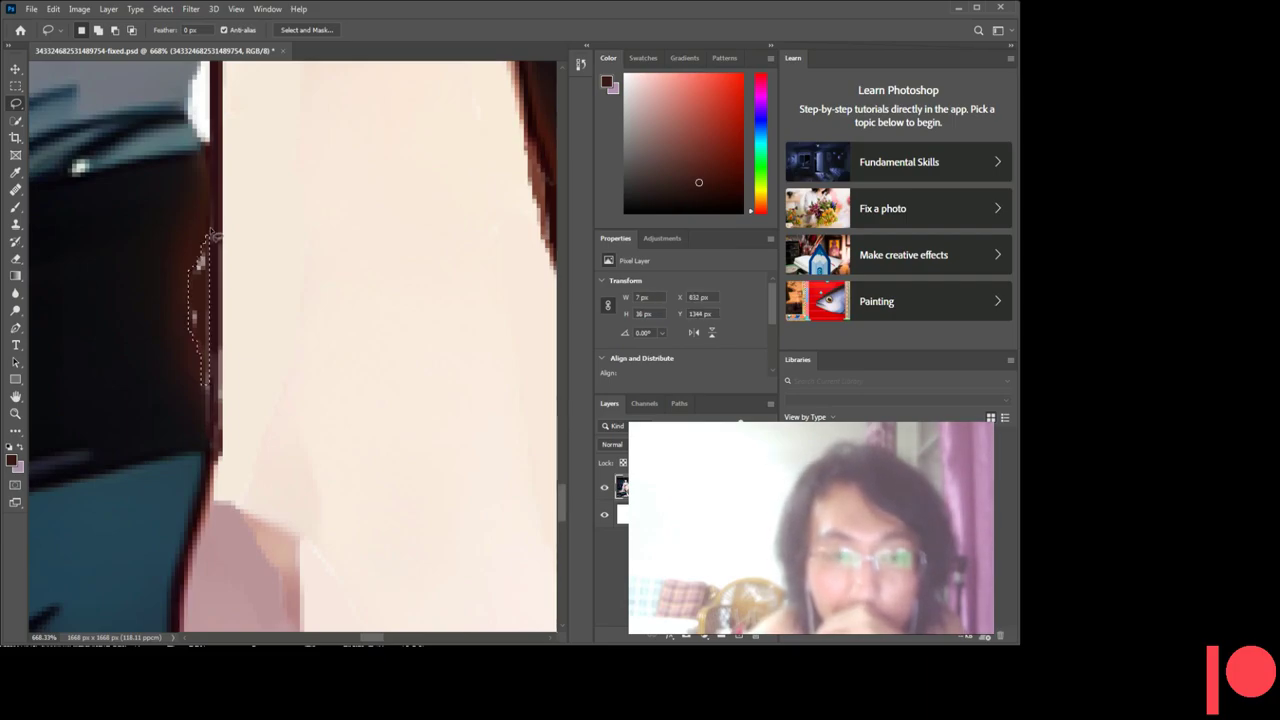
key("i")
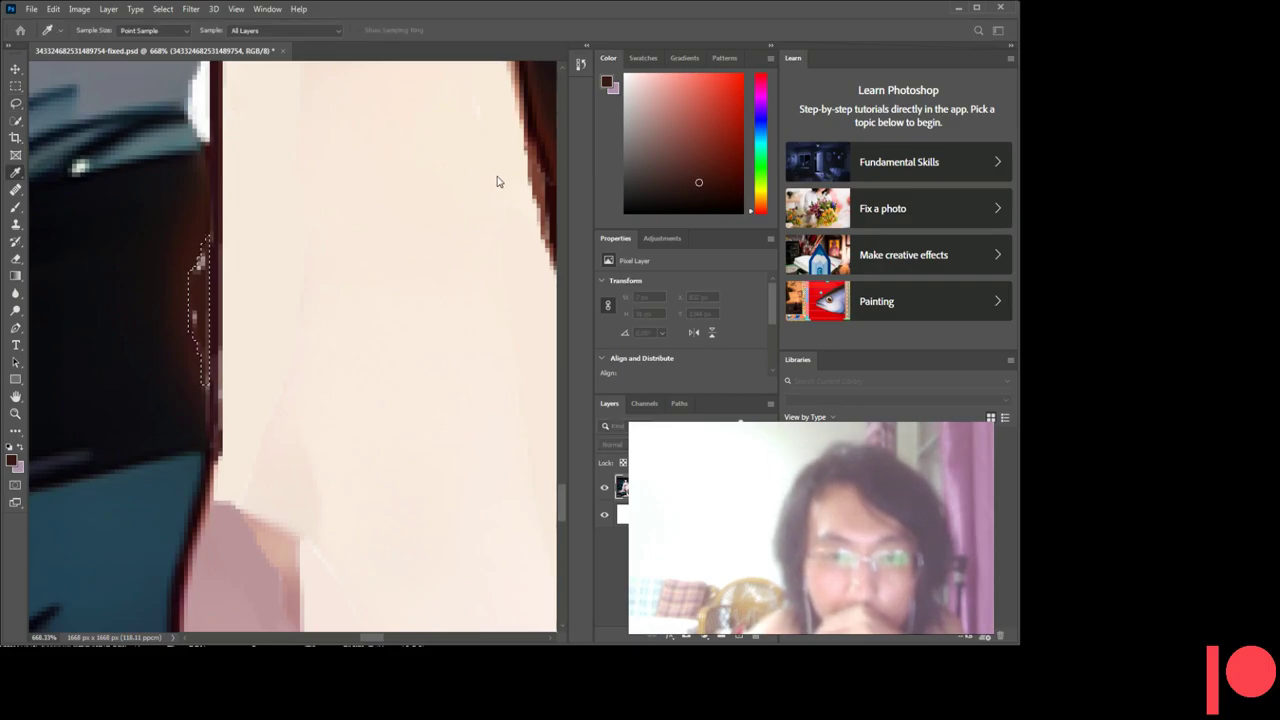
key("l")
key("ctrl+d")
- Fill another strip of light fringe pixels further along the same edge
left_click_drag(196, 252, 211, 397)
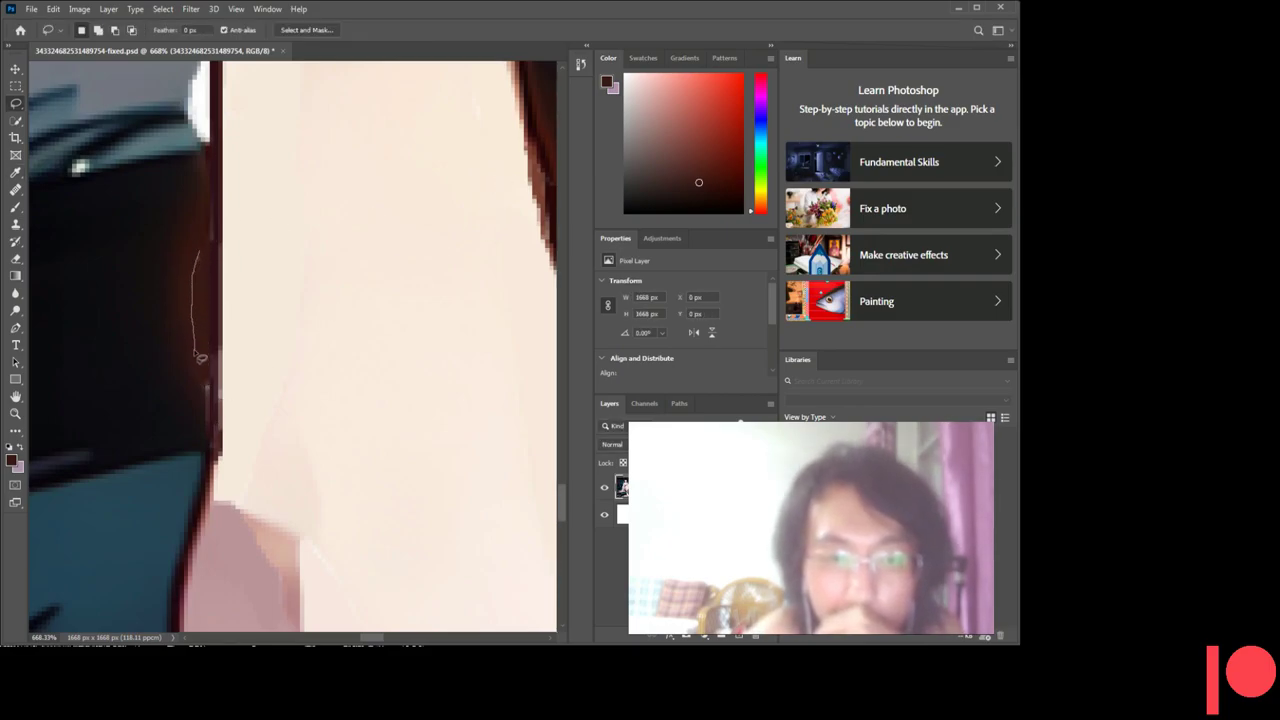
left_click_drag(211, 397, 210, 368)
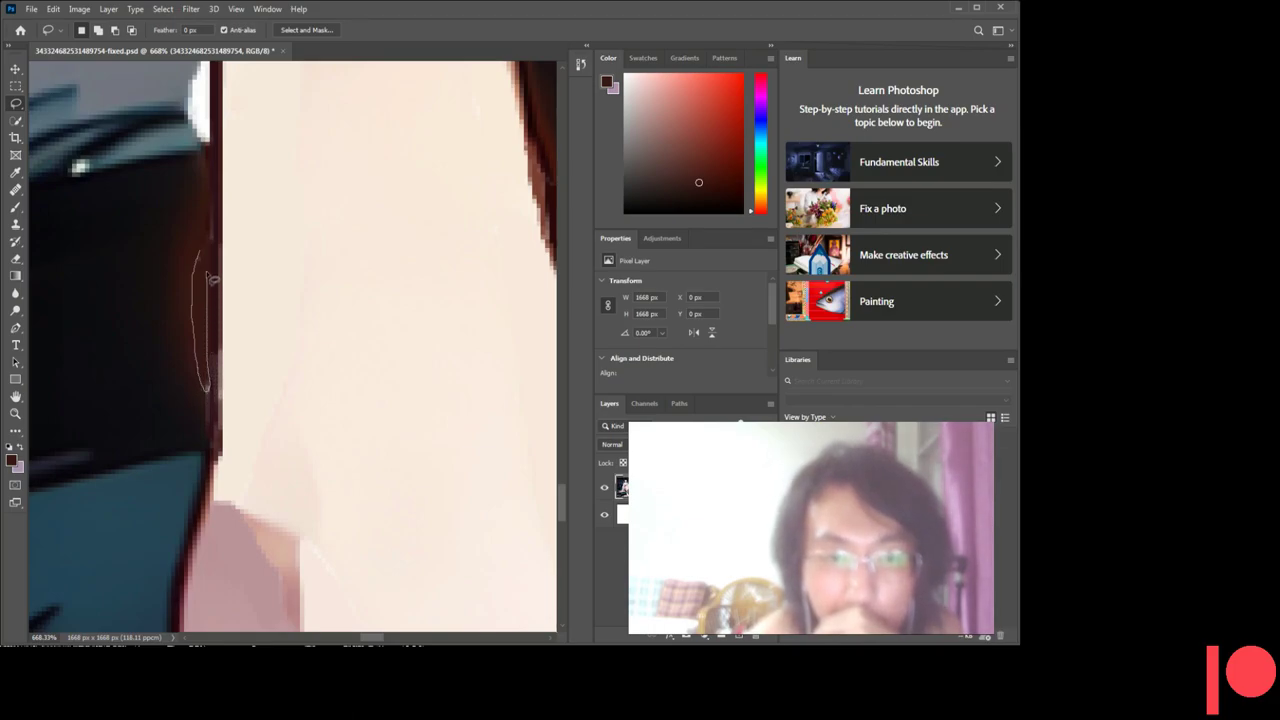
left_click_drag(212, 345, 201, 270)
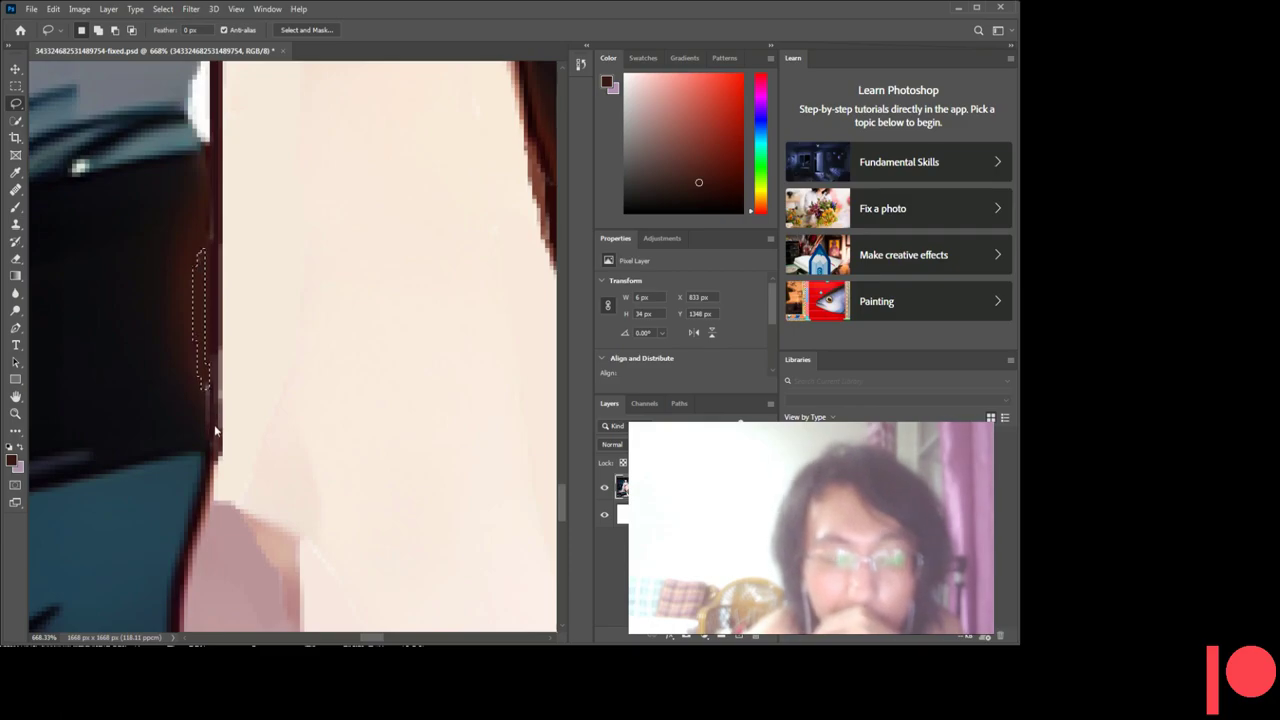
key("i")
key("l")
key("ctrl+d")
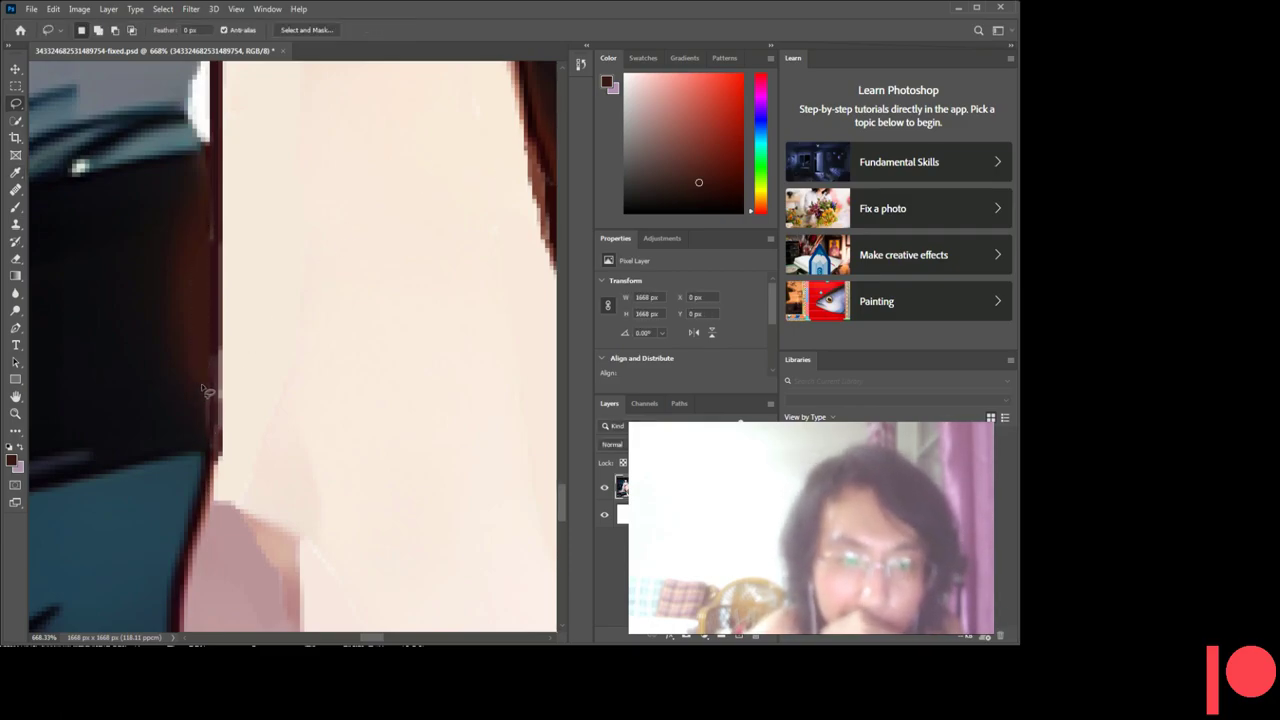
- Fill the small remaining 3 × 10 px light spot on the edge and deselect
left_click_drag(201, 384, 203, 401)
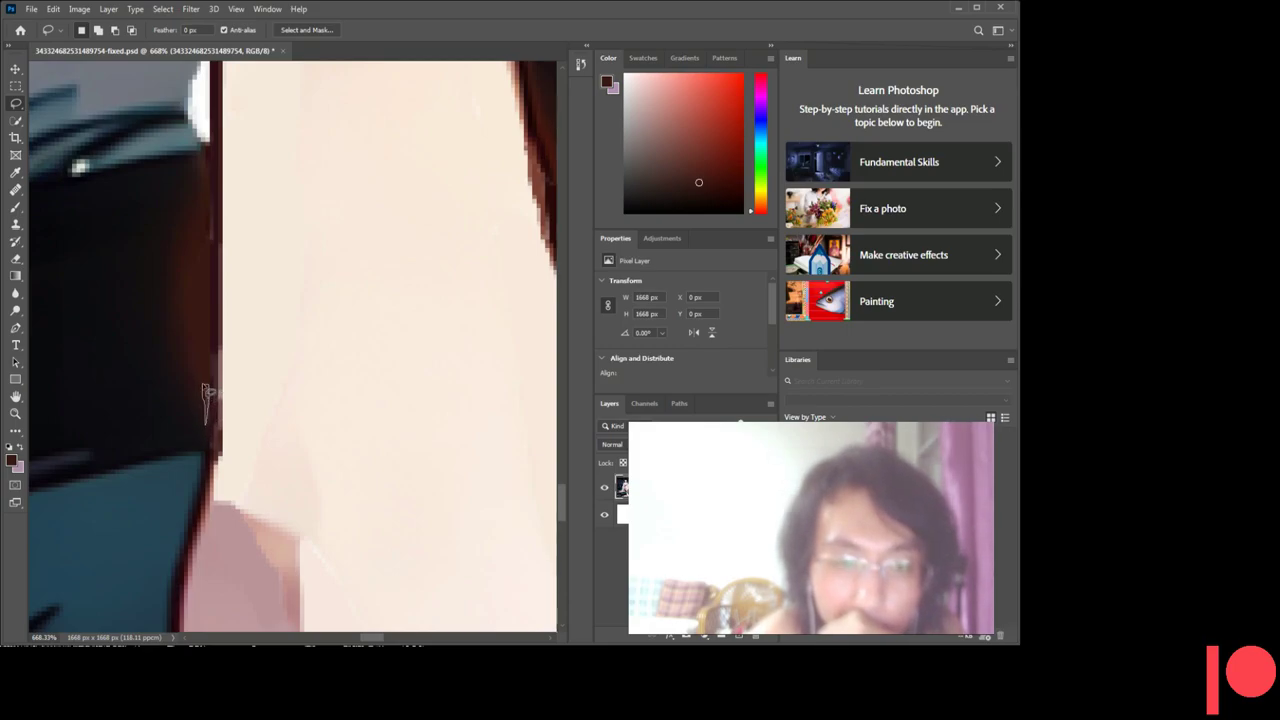
left_click_drag(205, 398, 204, 395)
key("i")
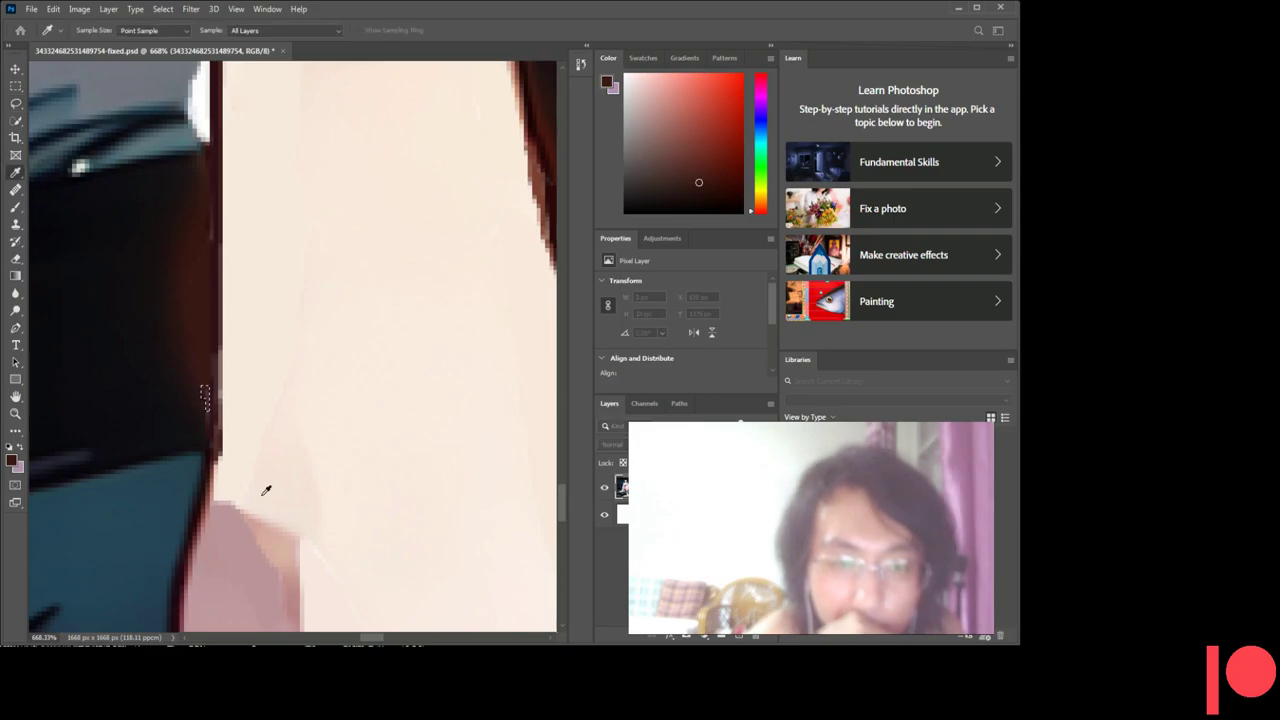
key("l")
left_click(205, 350)
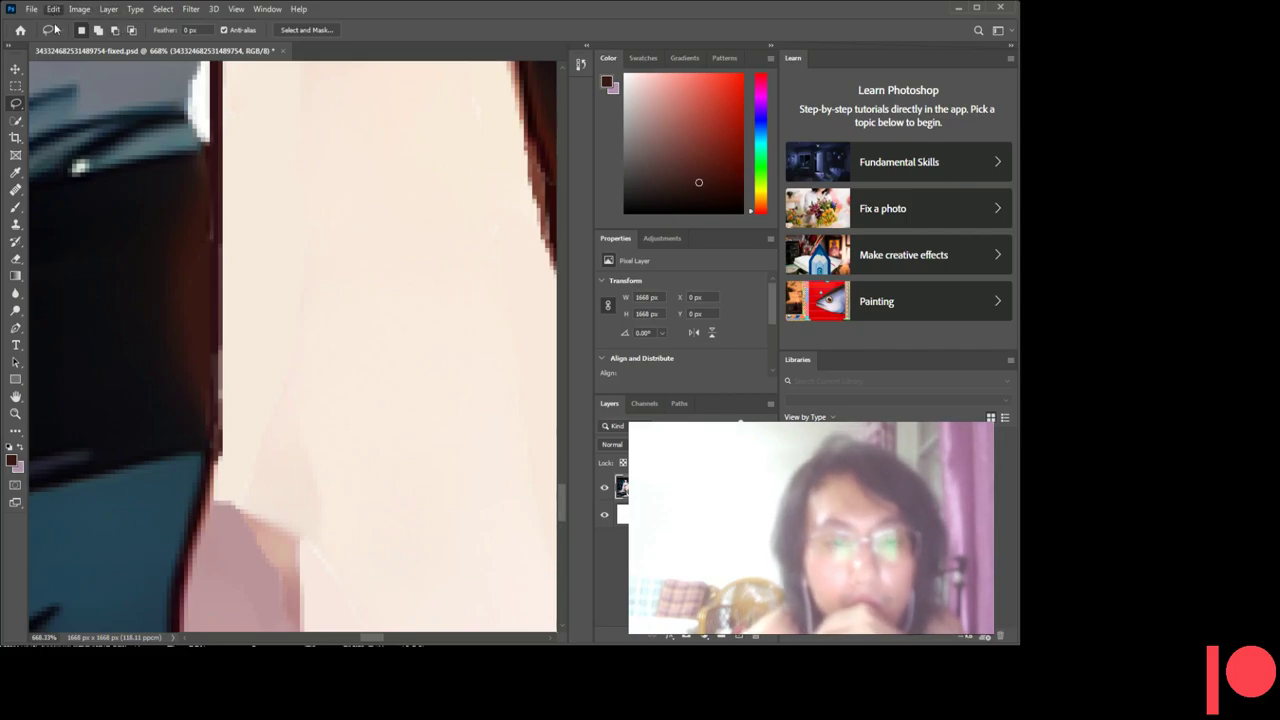
key("ctrl+z")
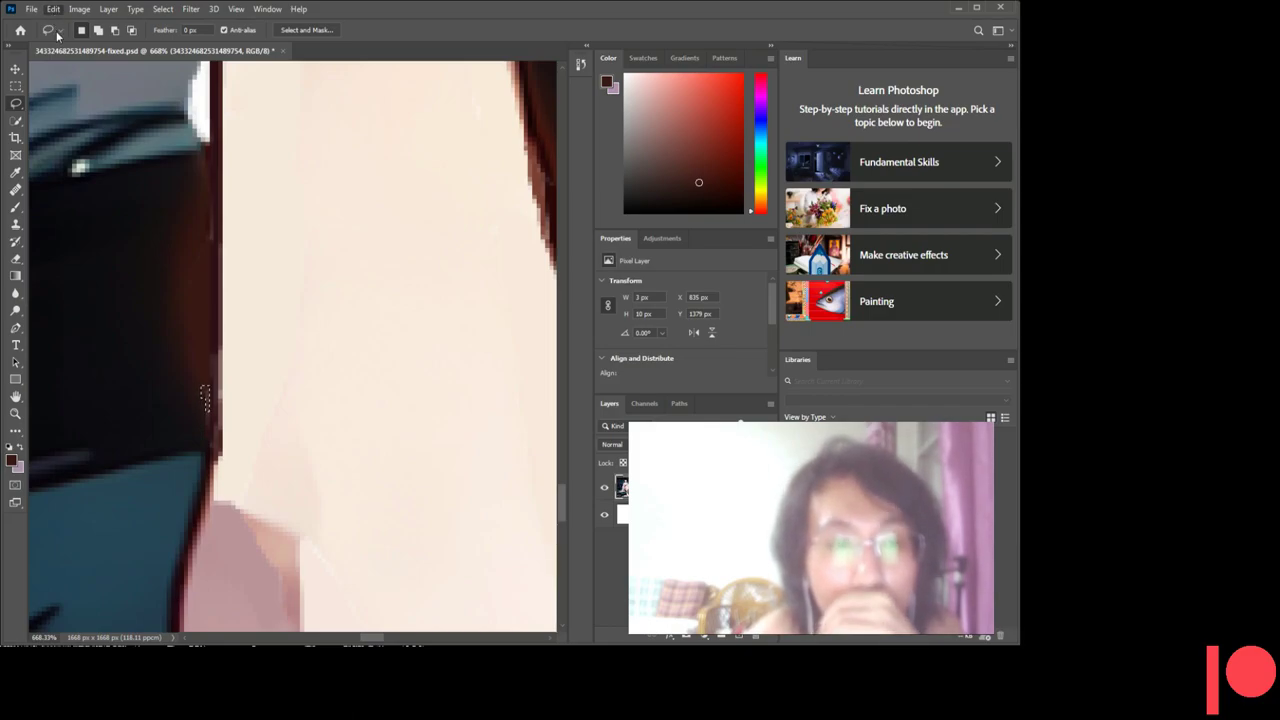
key("ctrl+d")
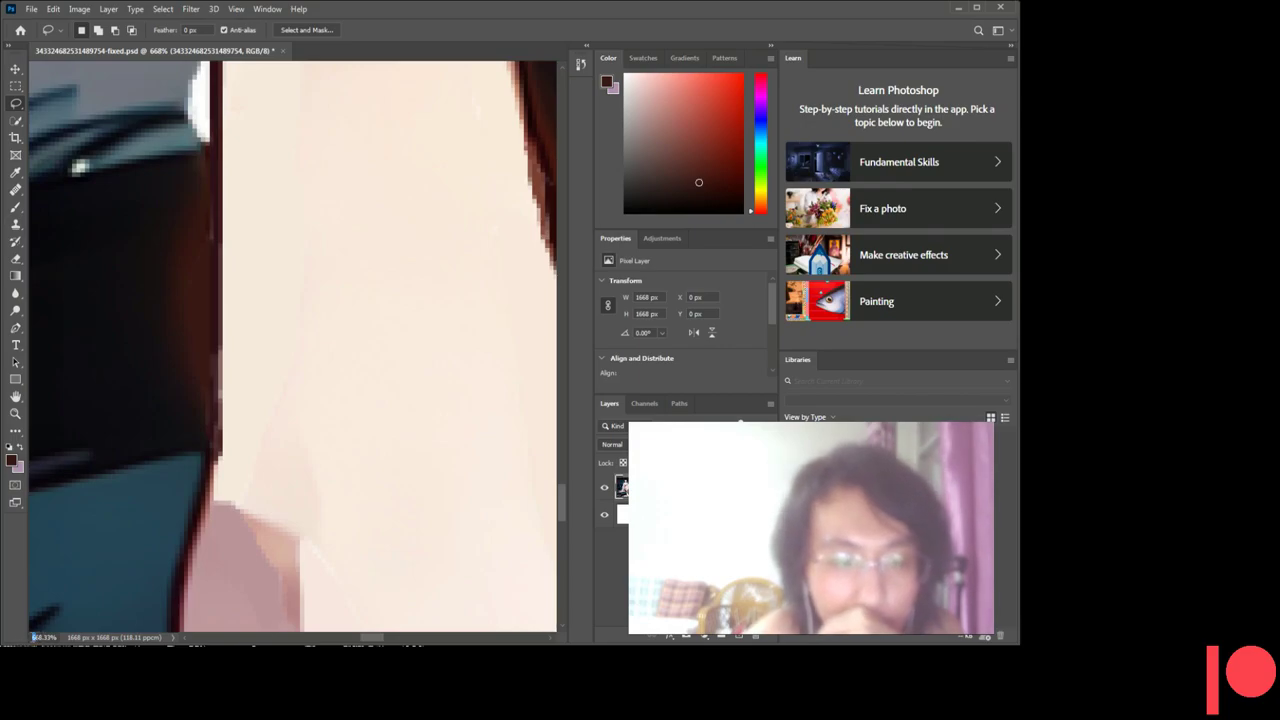
scroll(481, 121, "down", 5)
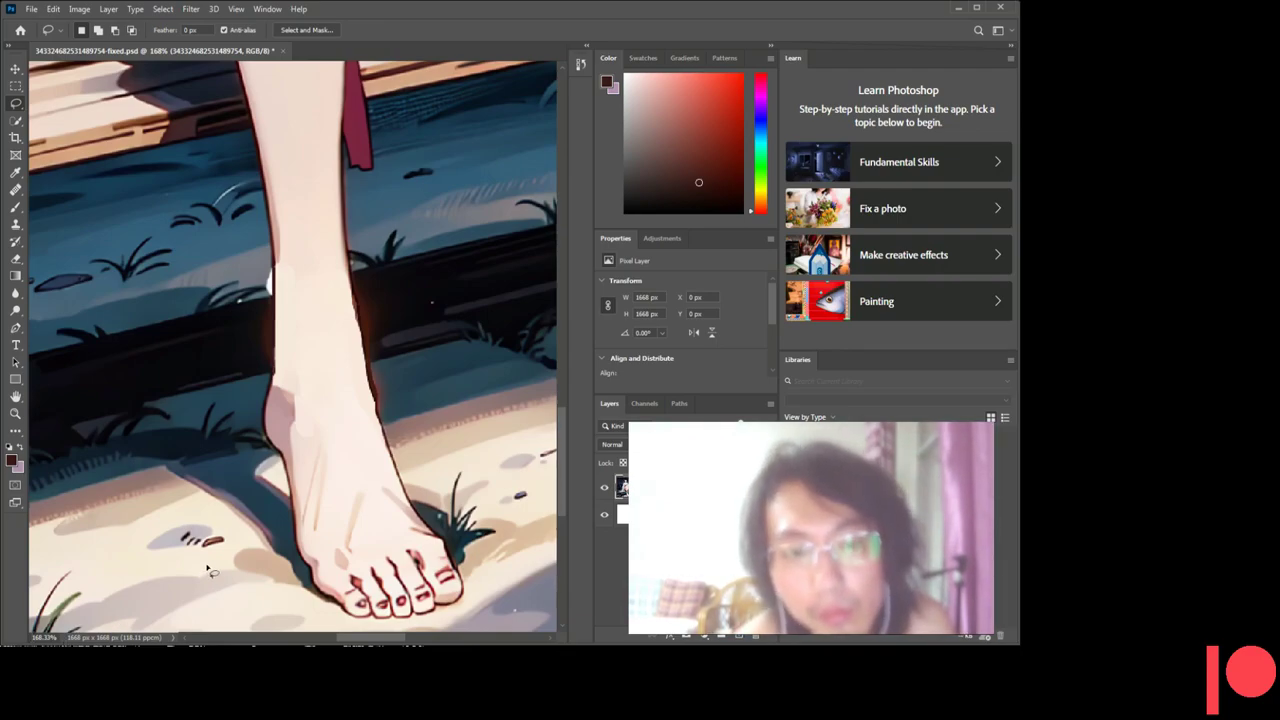
scroll(210, 570, "up", 2)
scroll(210, 570, "down", 2)
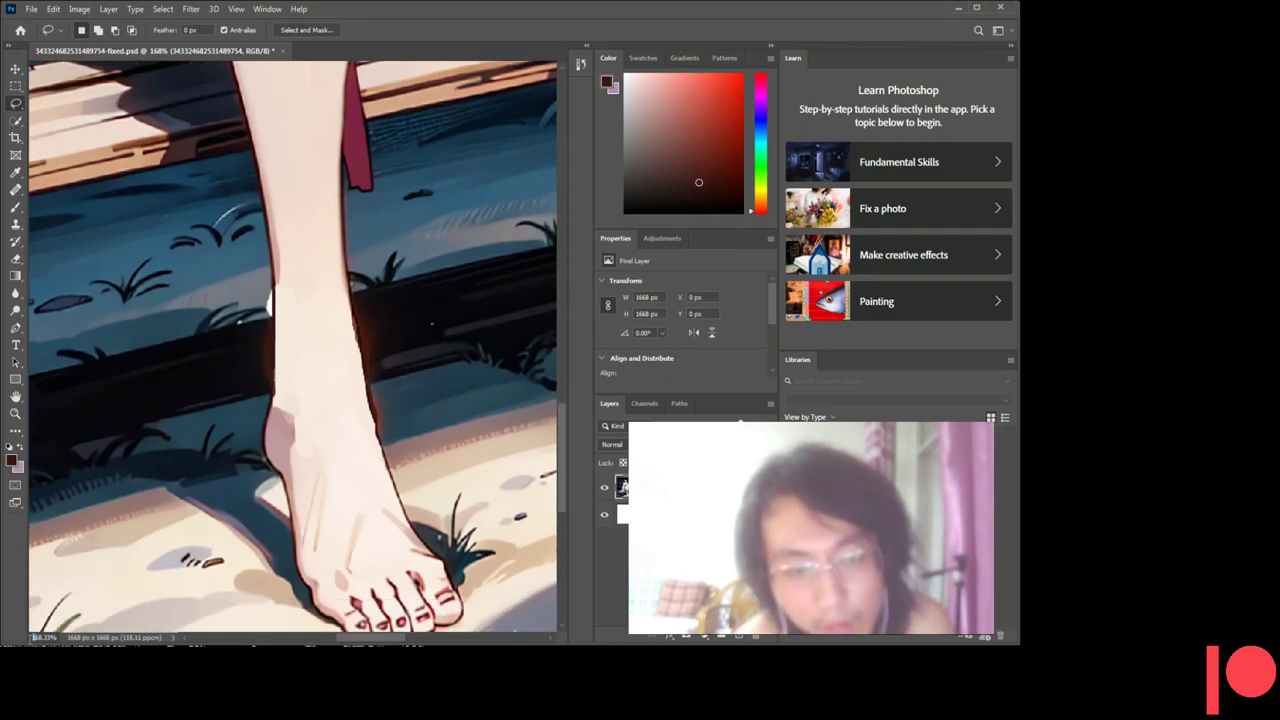
scroll(137, 480, "up", 5)
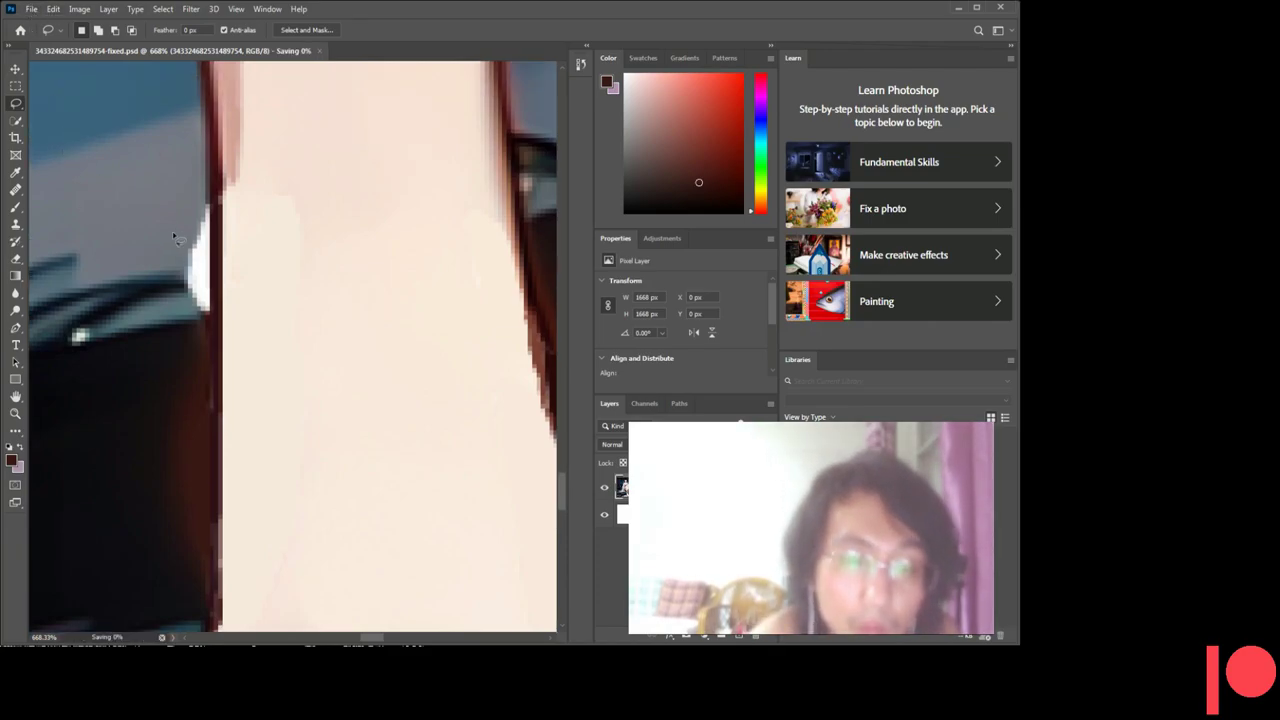
- Select a thin strip down the leg's left edge, apply Ctrl+J to it, and deselect
scroll(180, 250, "down", 1)
scroll(190, 265, "down", 2)
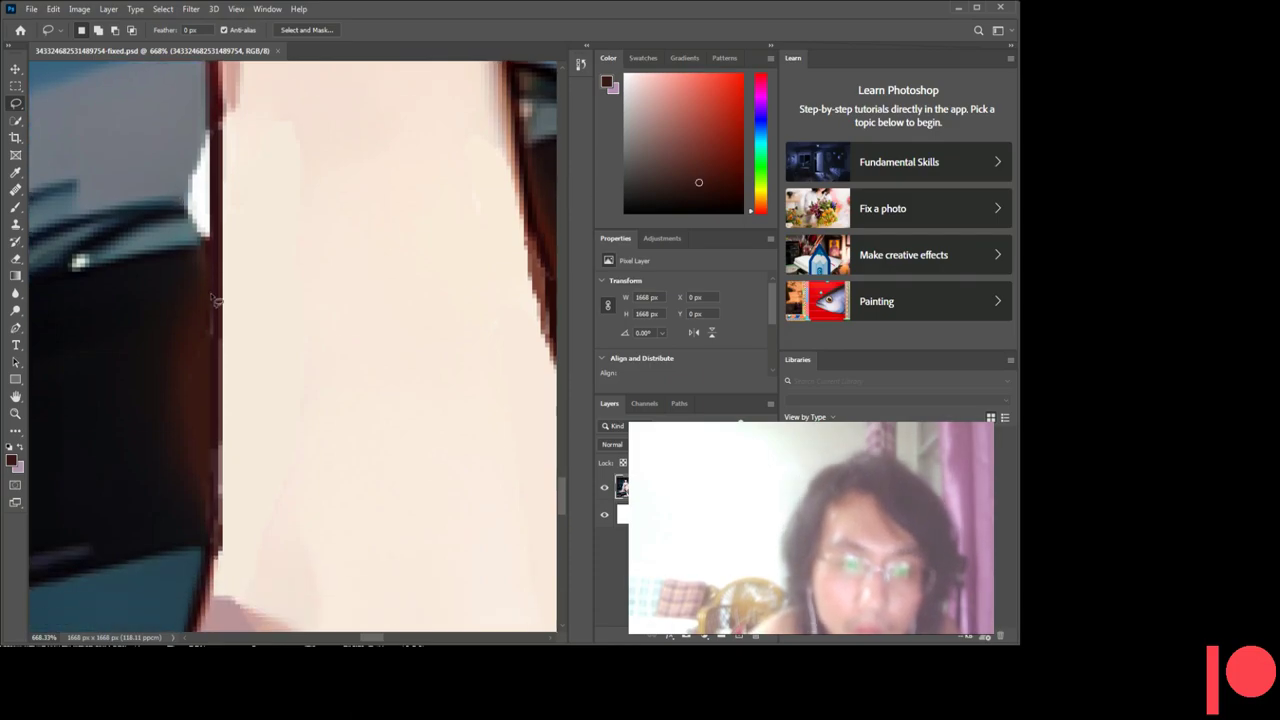
scroll(200, 280, "down", 4)
scroll(211, 297, "down", 2)
scroll(213, 298, "down", 2)
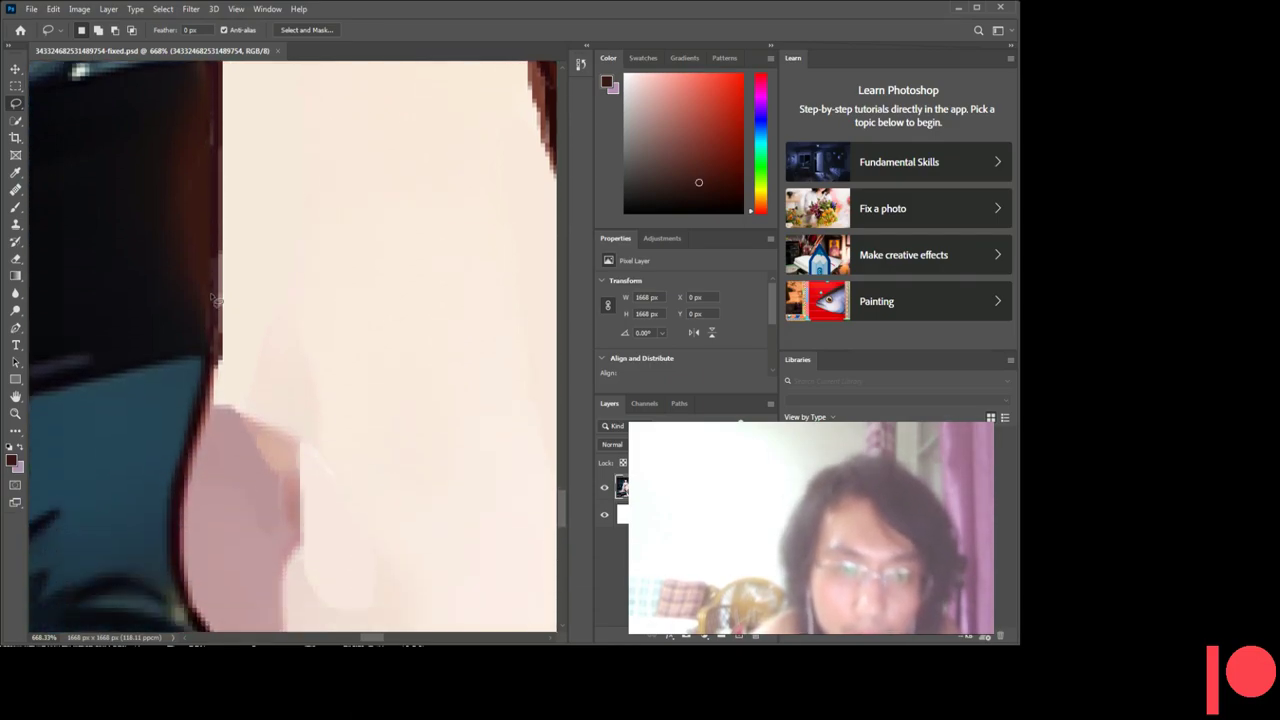
scroll(213, 302, "up", 4)
scroll(205, 325, "up", 4)
scroll(183, 440, "up", 2)
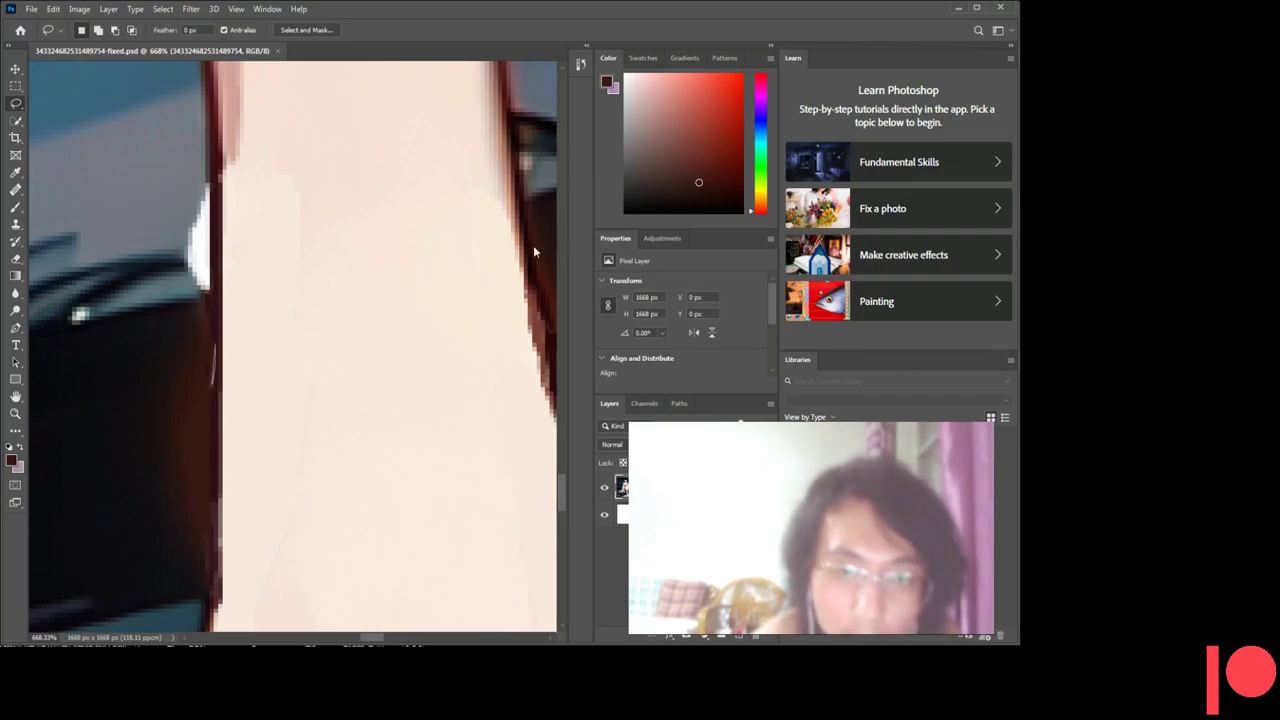
left_click_drag(213, 360, 207, 298)
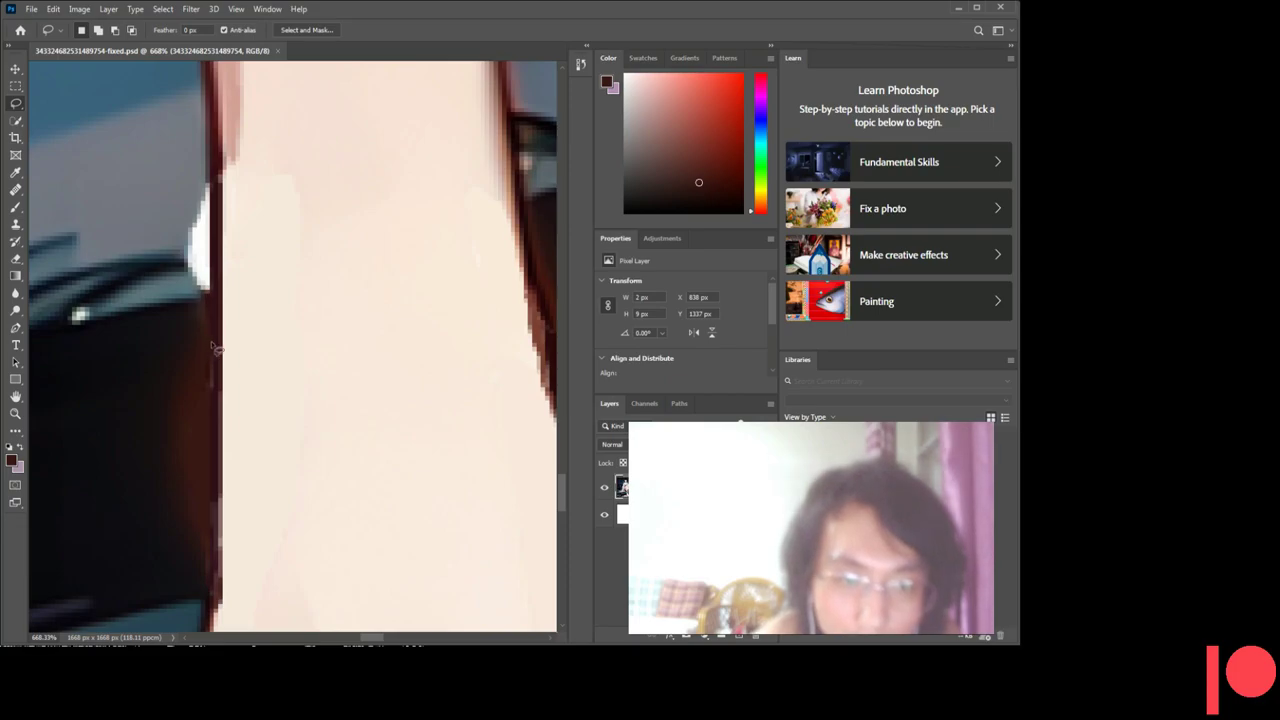
mouse_move(214, 352)
left_mouse_down()
mouse_move(208, 400)
mouse_move(217, 377)
mouse_move(211, 389)
left_mouse_up()
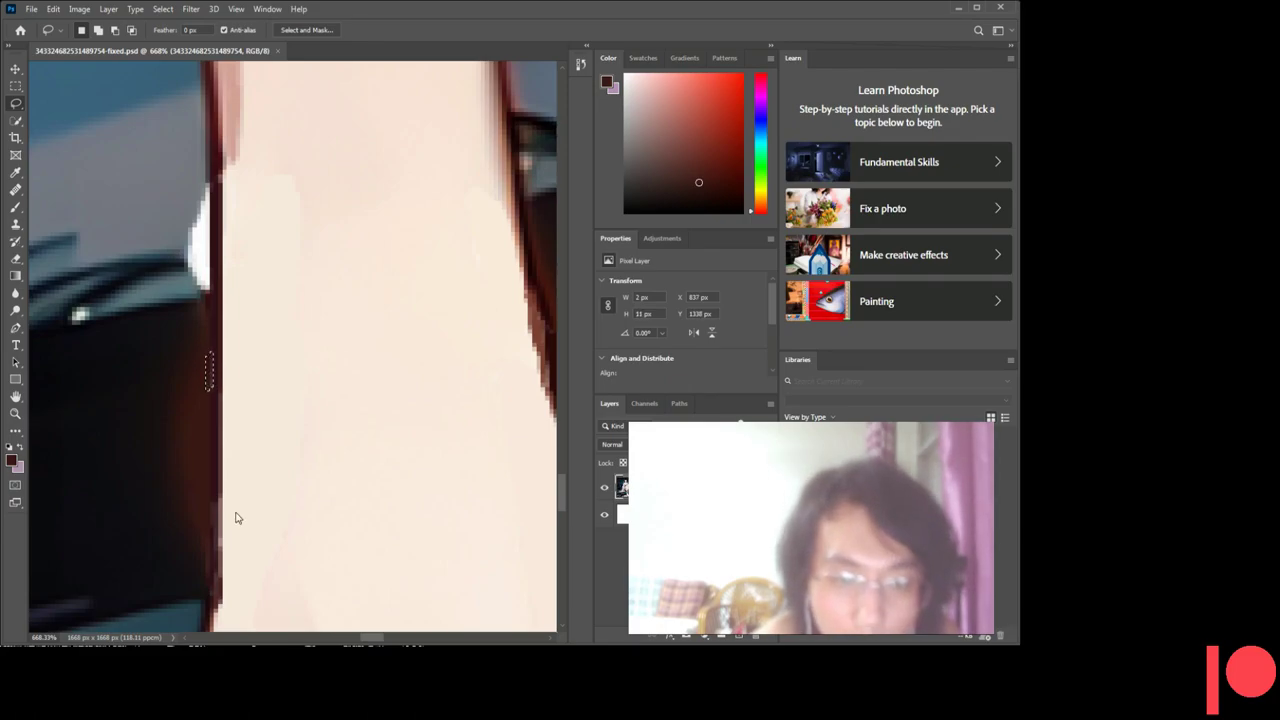
key("ctrl+j")
key("ctrl+d")
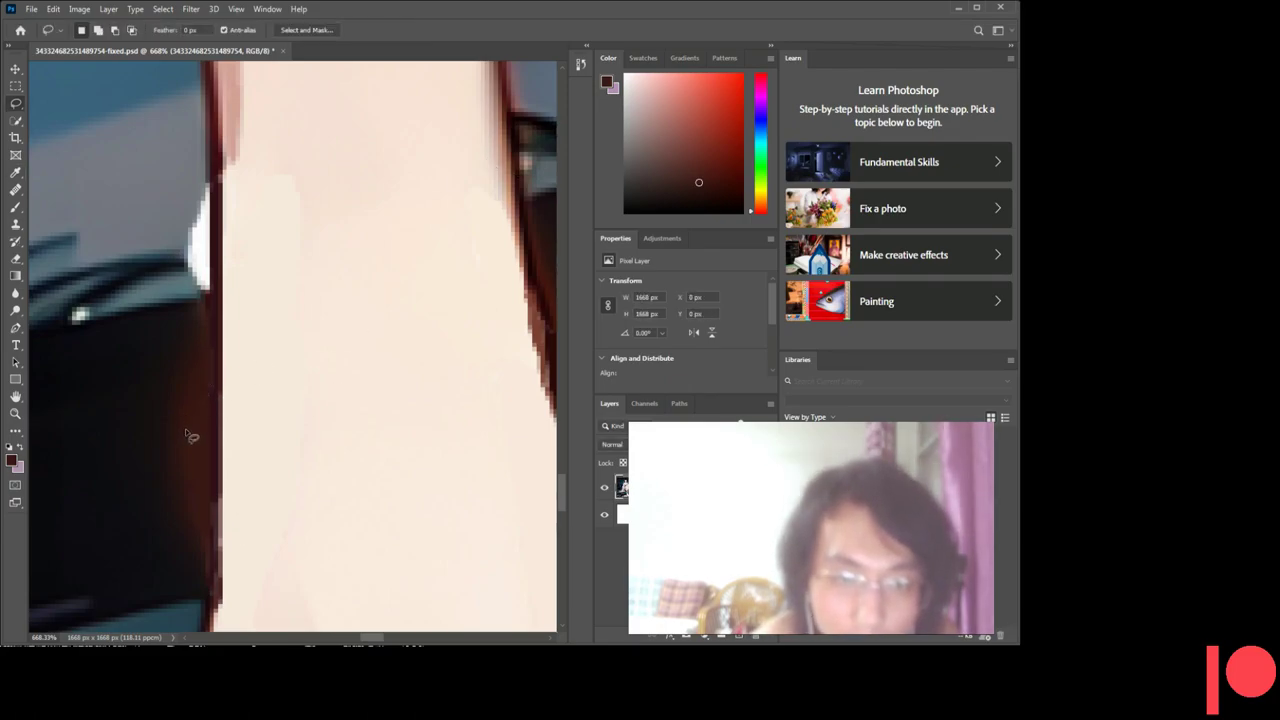
- Save the illustration with the edge strip change
scroll(187, 490, "down", 1)
scroll(442, 490, "up", 2)
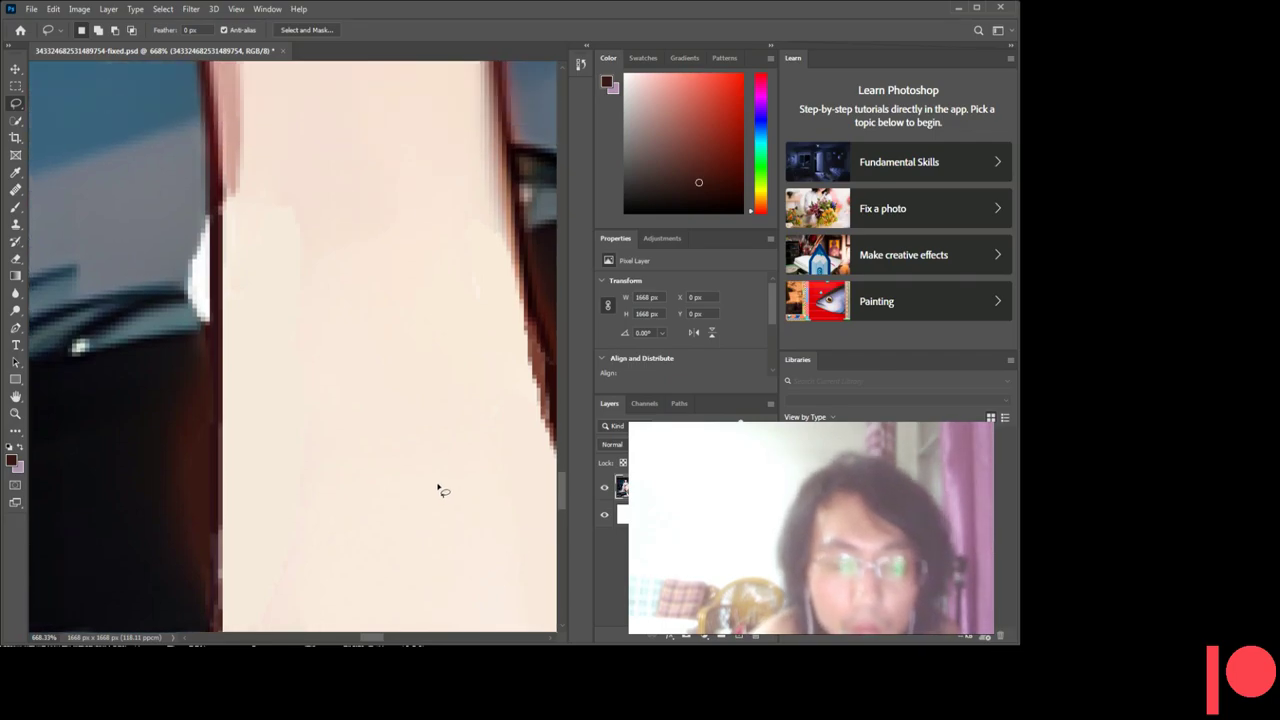
scroll(91, 477, "up", 1)
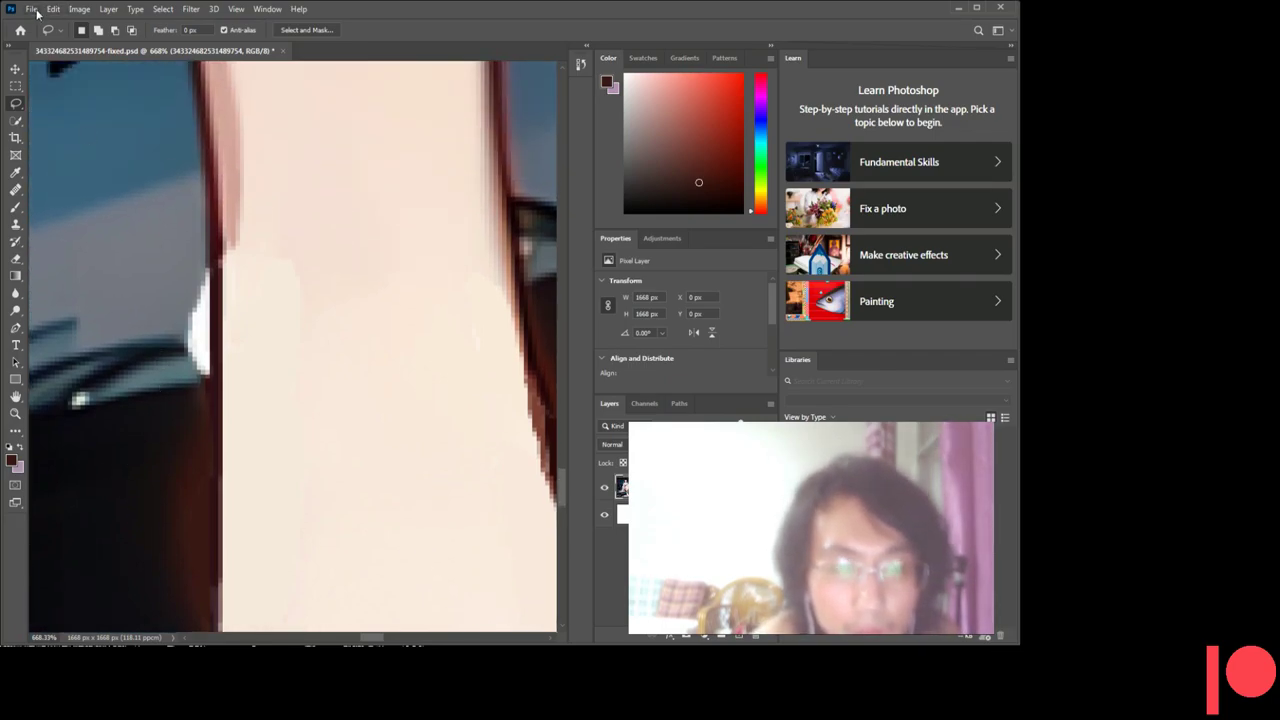
key("ctrl+s")
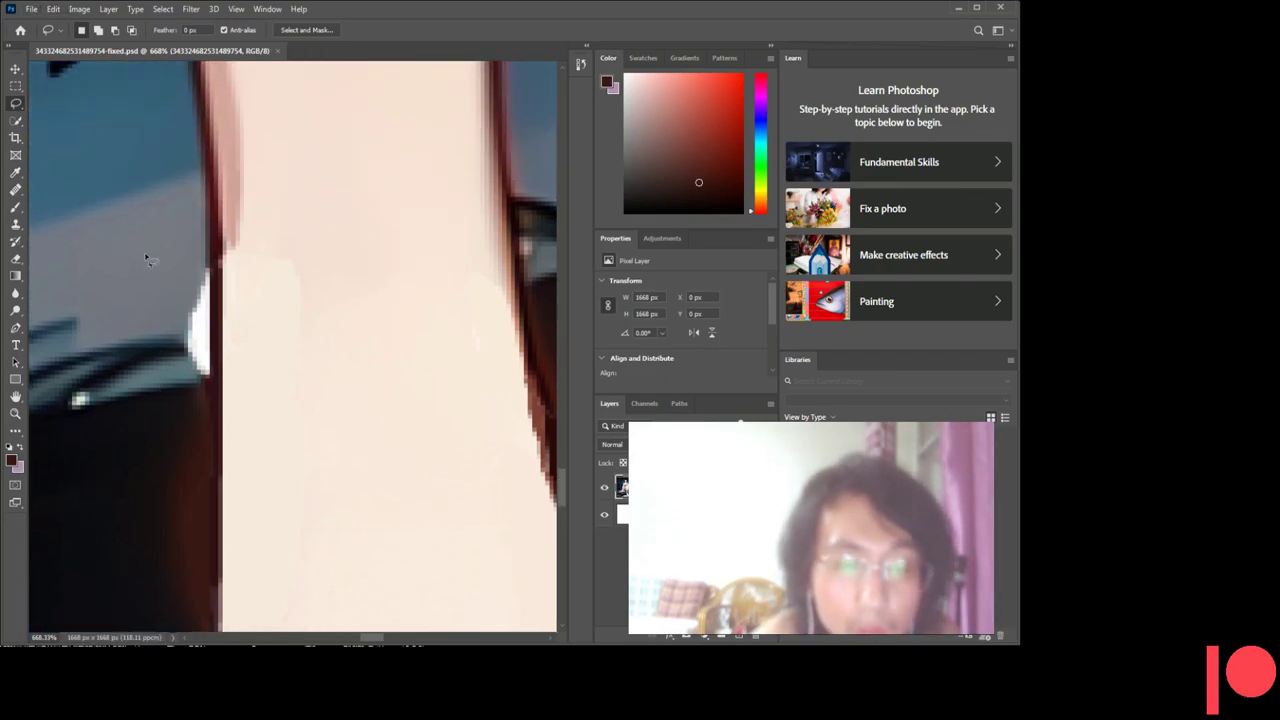
- Sample the dark background colour beside the white fringe on the leg's left edge
scroll(140, 260, "down", 1)
left_click(15, 175)
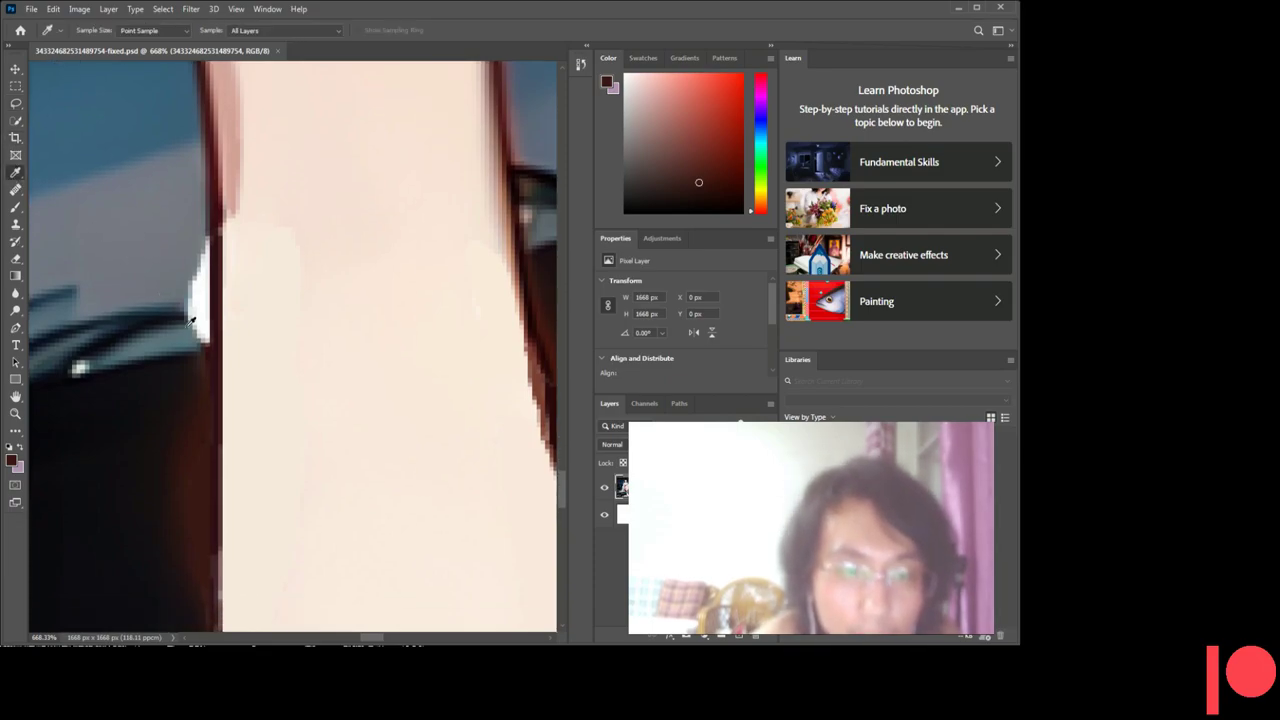
left_click(112, 337)
left_click(132, 335)
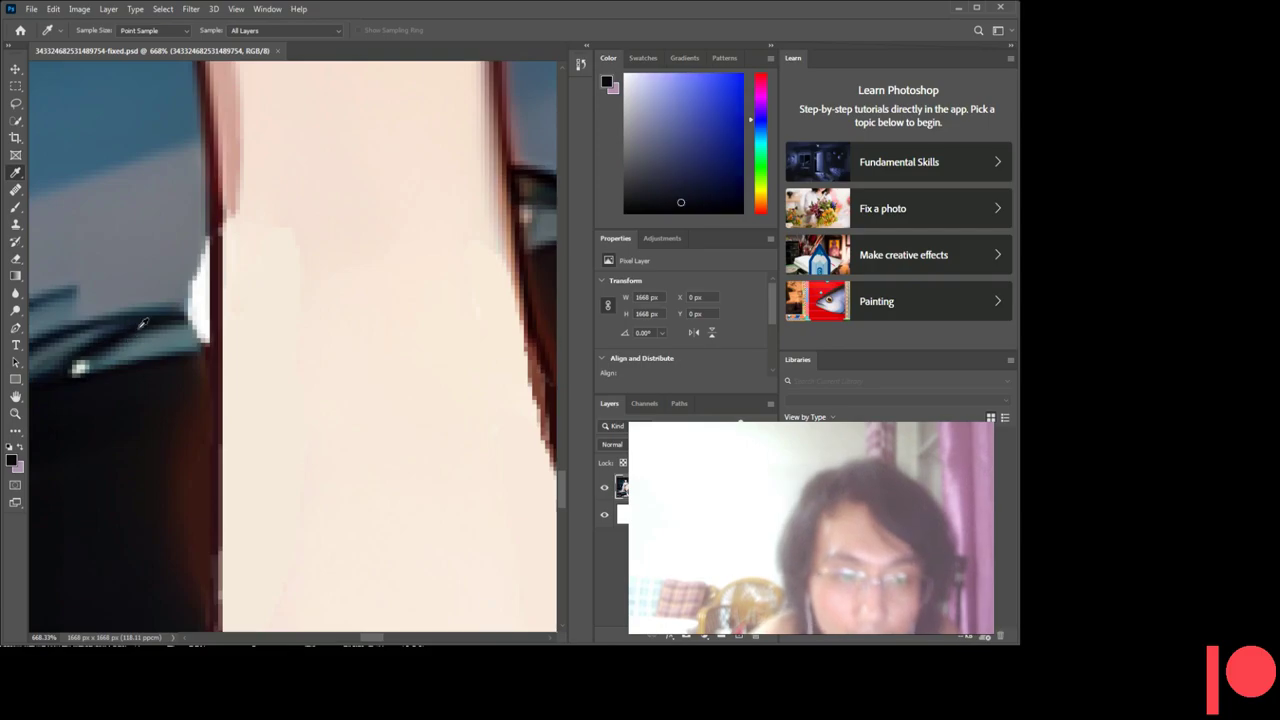
left_click(181, 314)
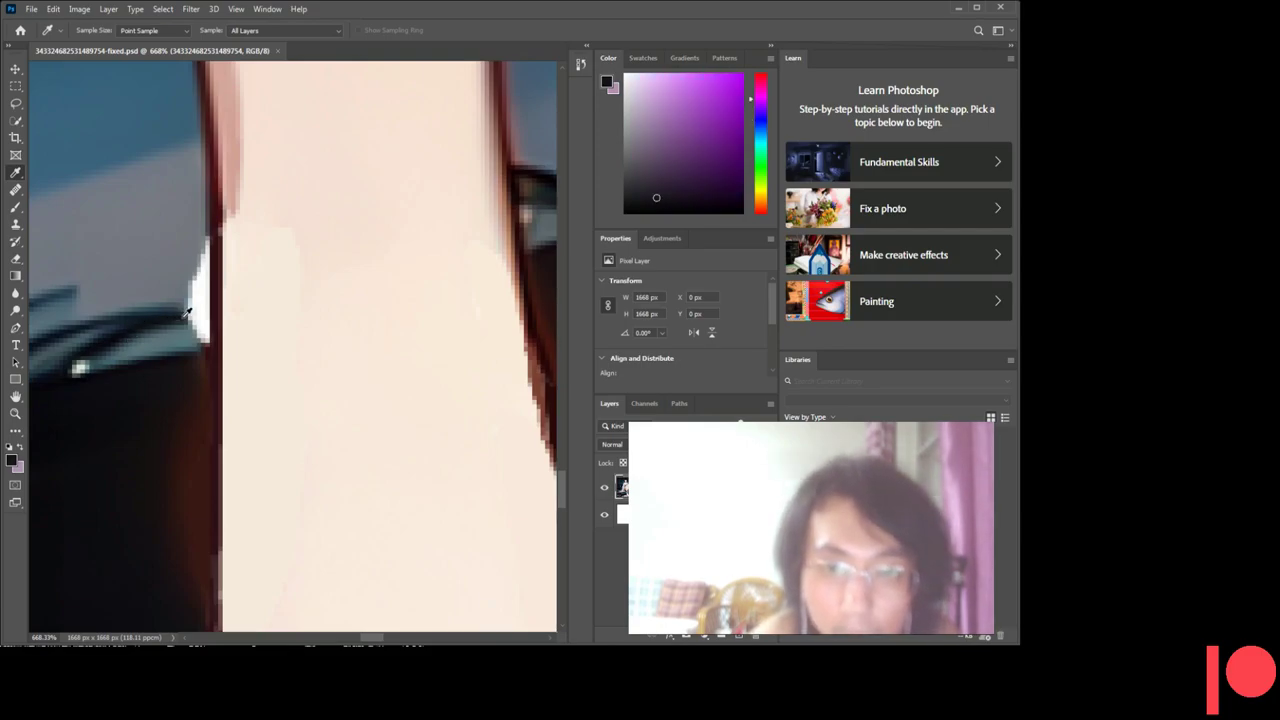
left_click(760, 119)
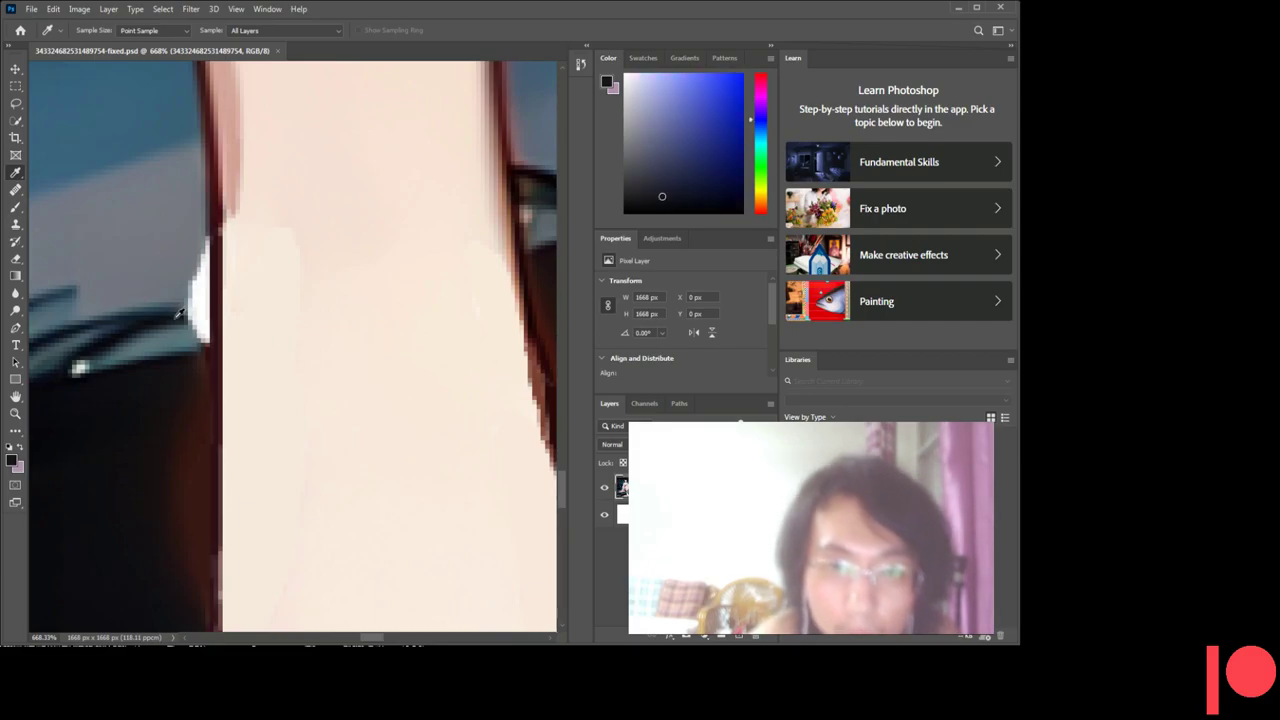
left_click(607, 81)
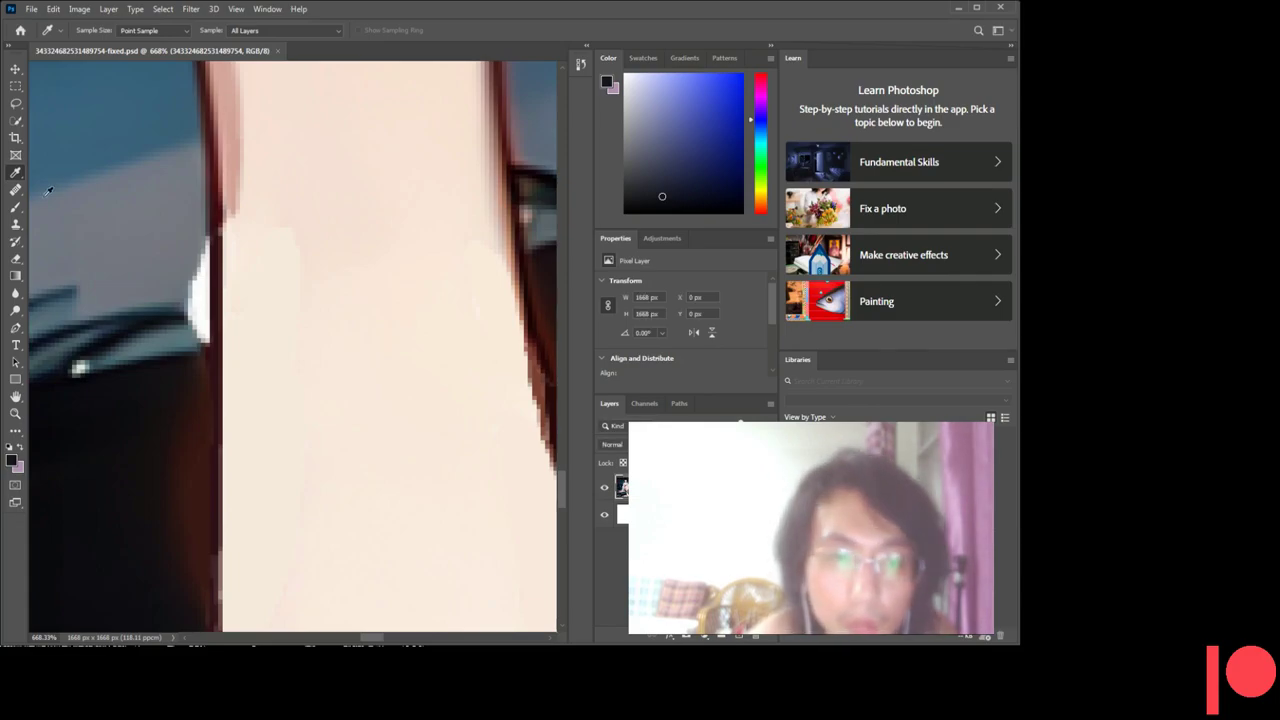
left_click(14, 103)
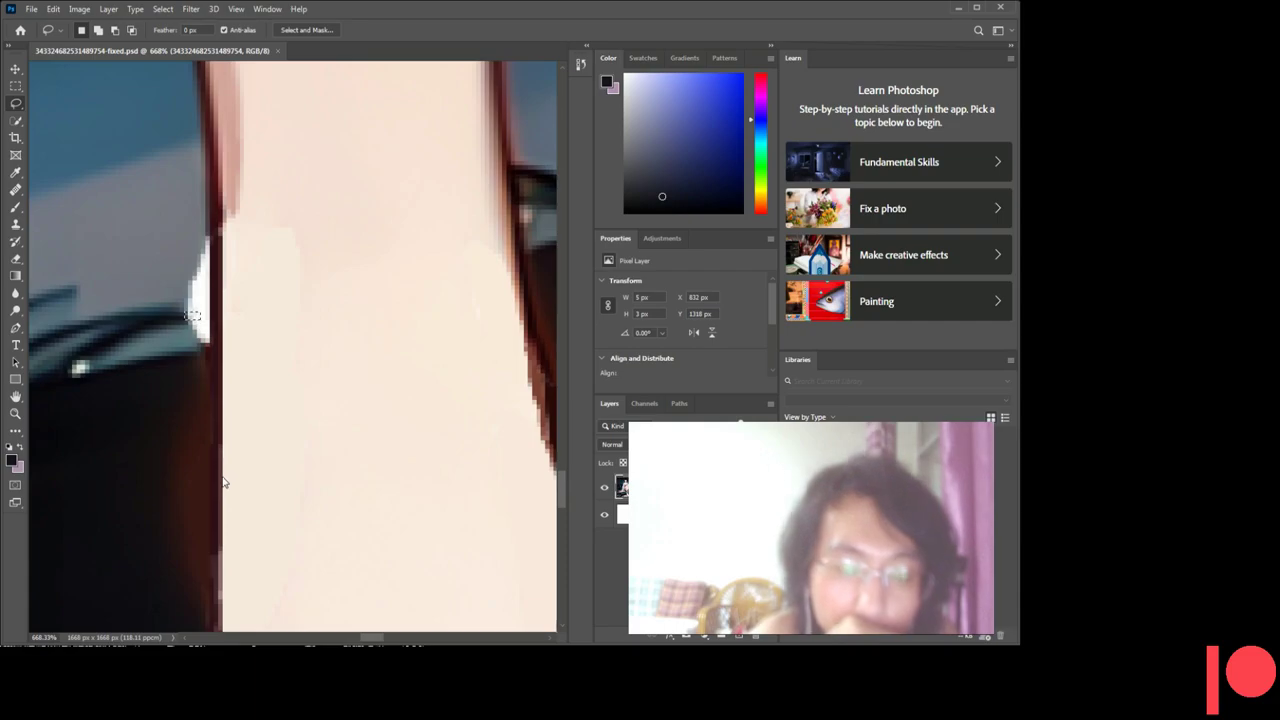
- Cover a tiny 4 × 4 px patch of the white notch with the dark colour and deselect
key("i")
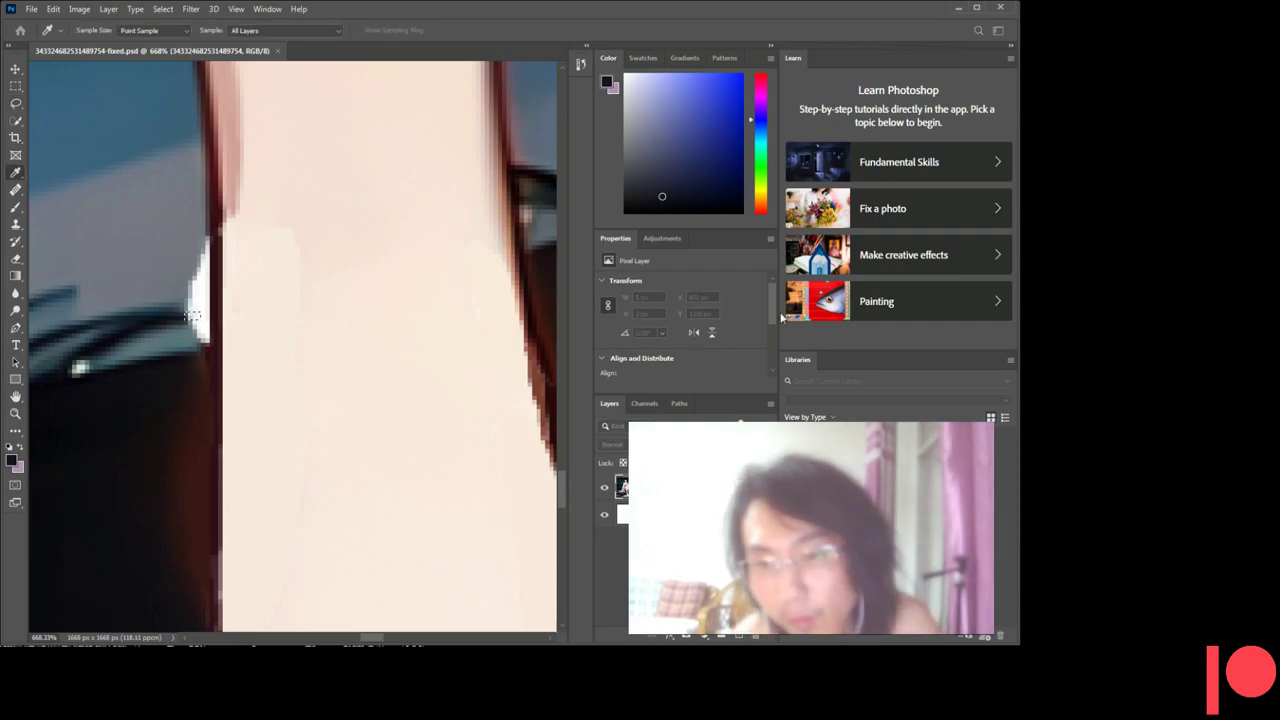
key("l")
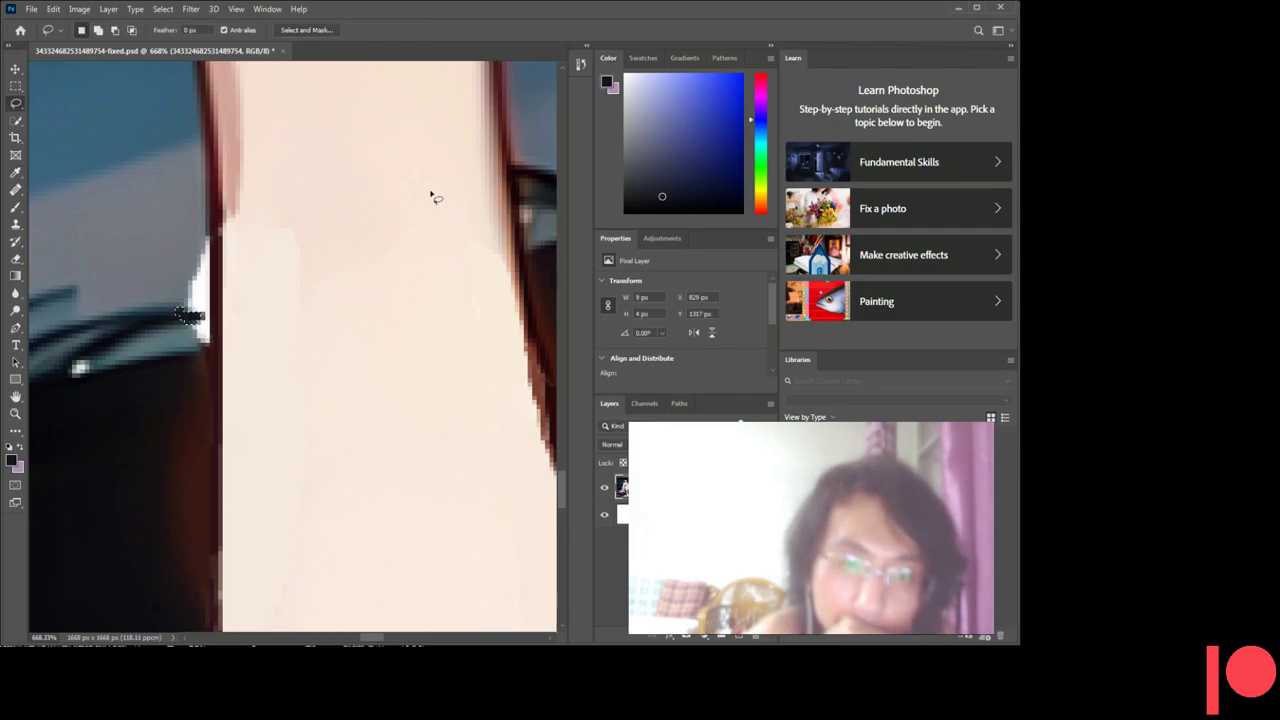
left_click(198, 327)
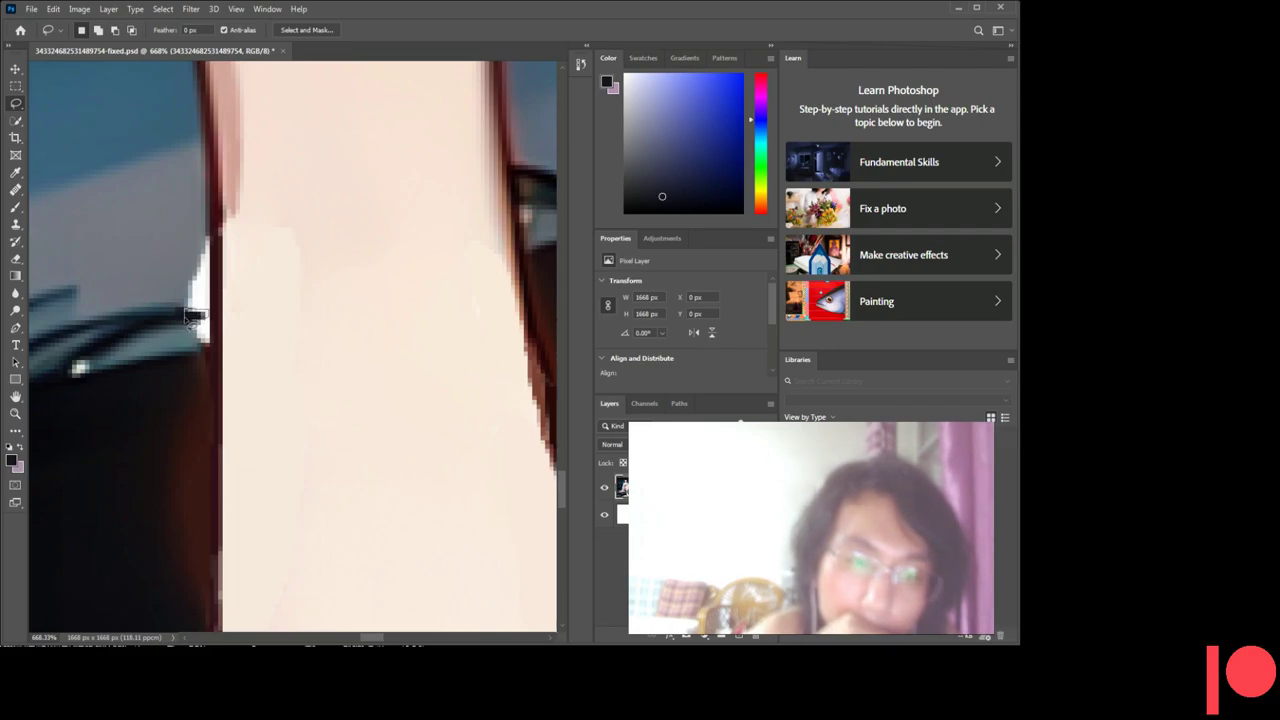
left_click_drag(196, 322, 200, 324)
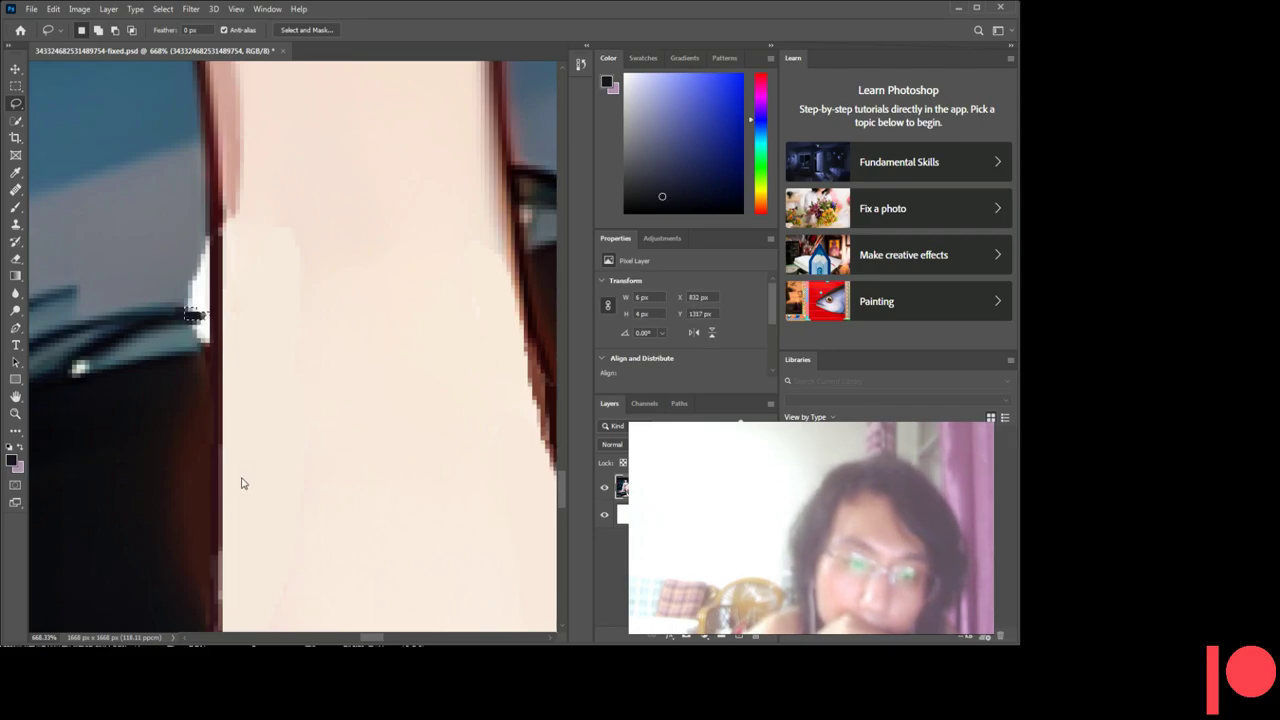
key("i")
key("l")
key("ctrl+d")
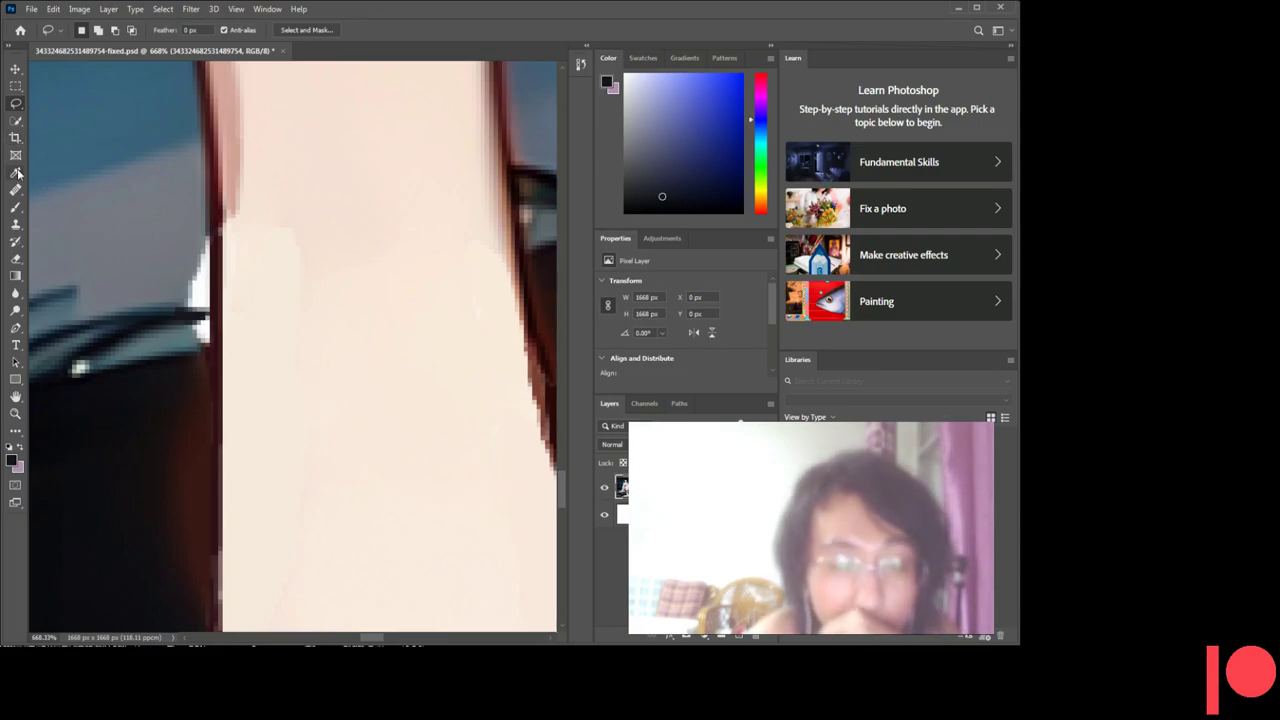
left_click(44, 637)
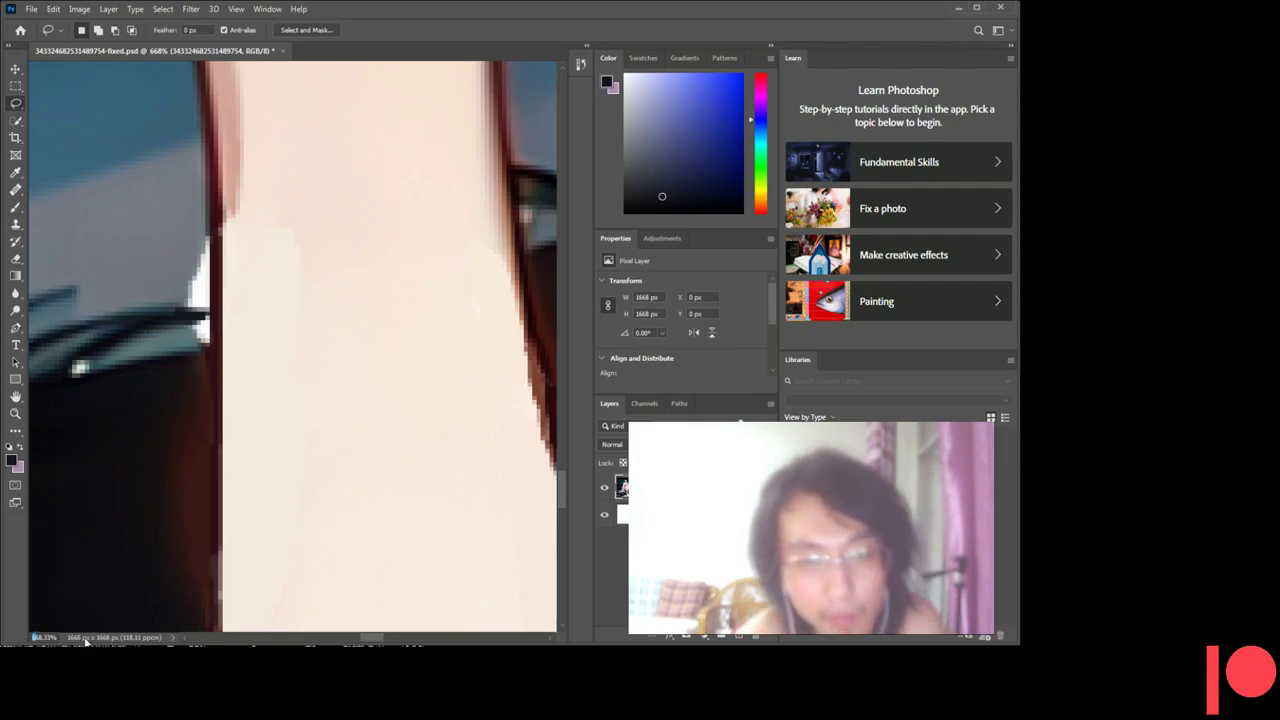
- Zoom out to 168% to view the whole foot and save the document
type("1")
key("Return")
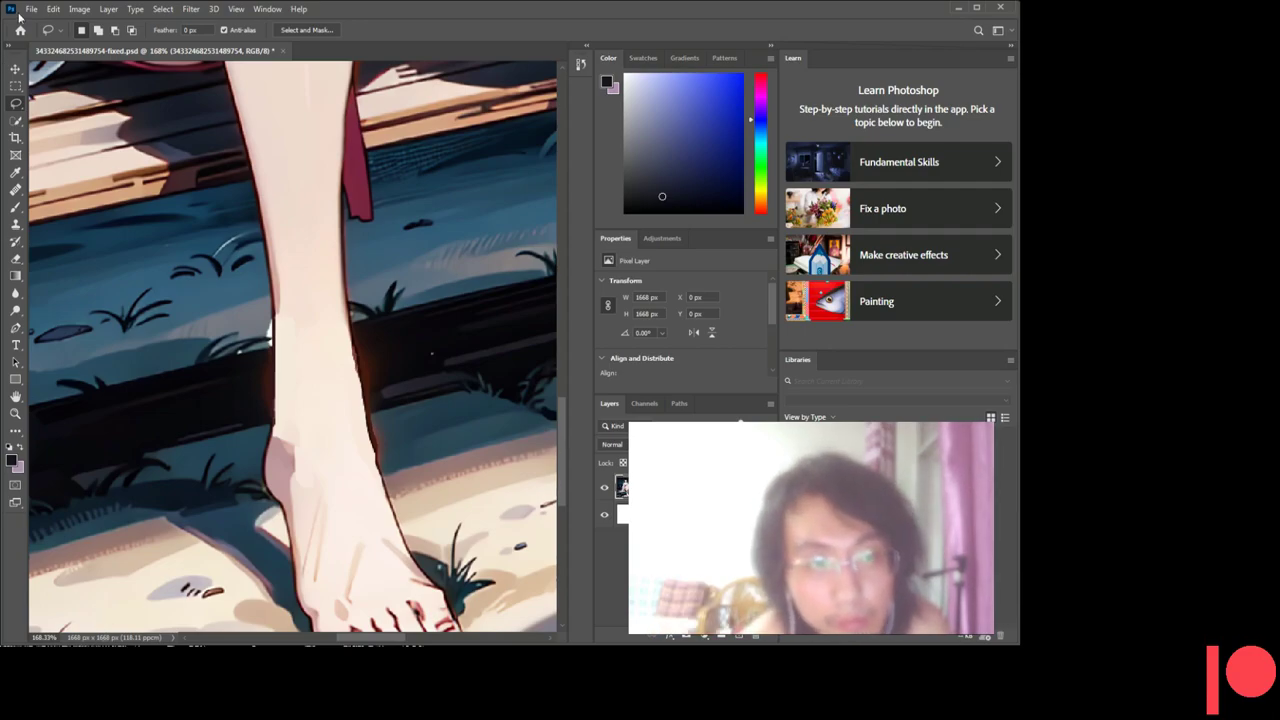
key("ctrl+s")
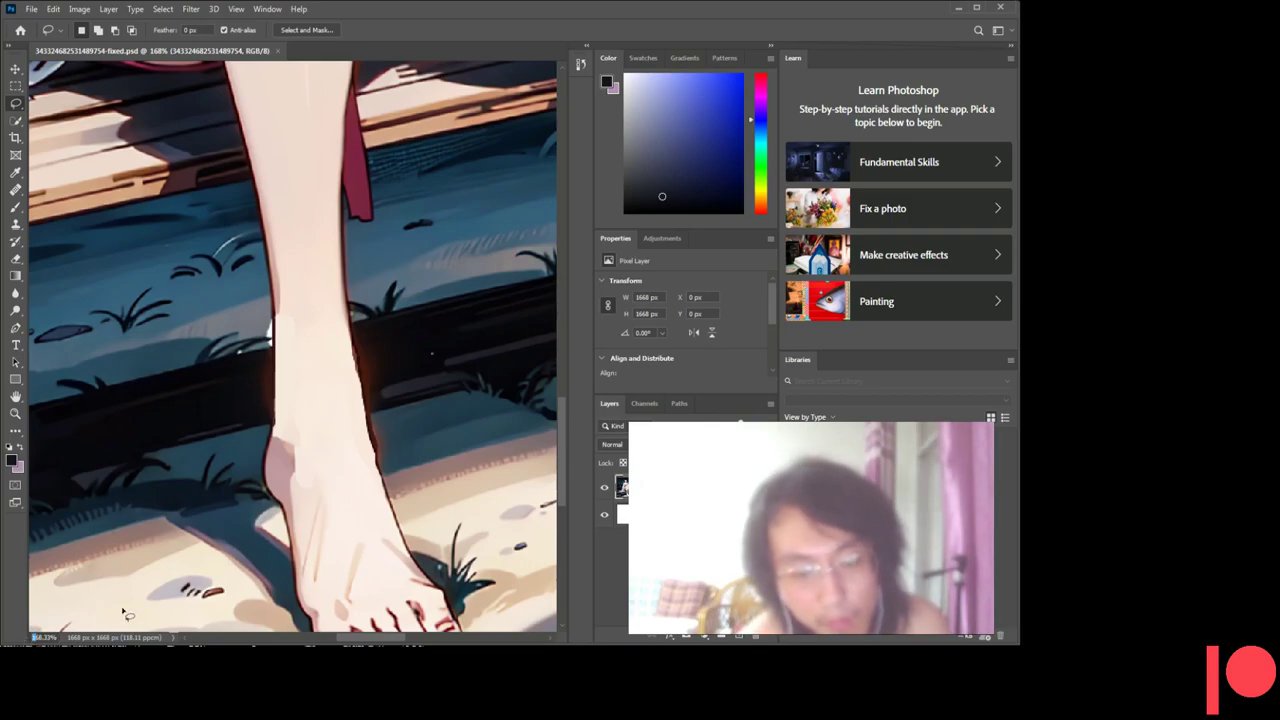
scroll(294, 343, "up", 5)
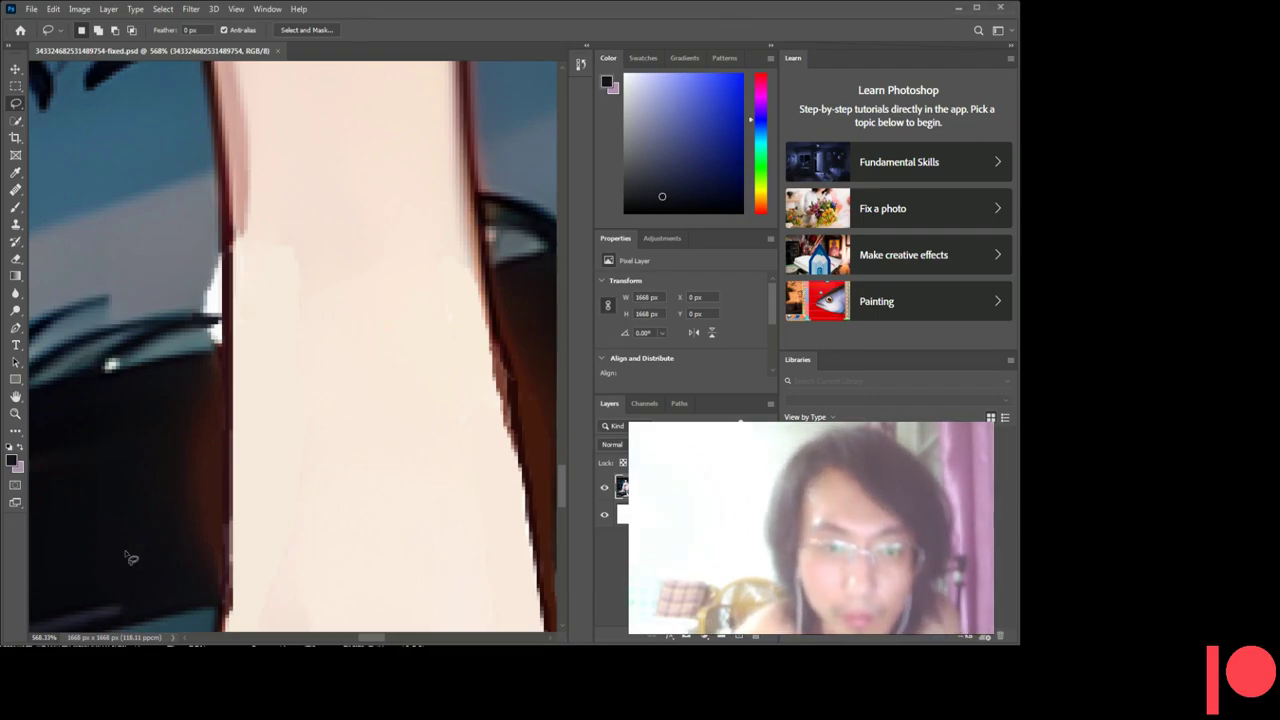
- Zoom to 668% and sample a mid grey-blue from the background just left of the leg
left_click(15, 172)
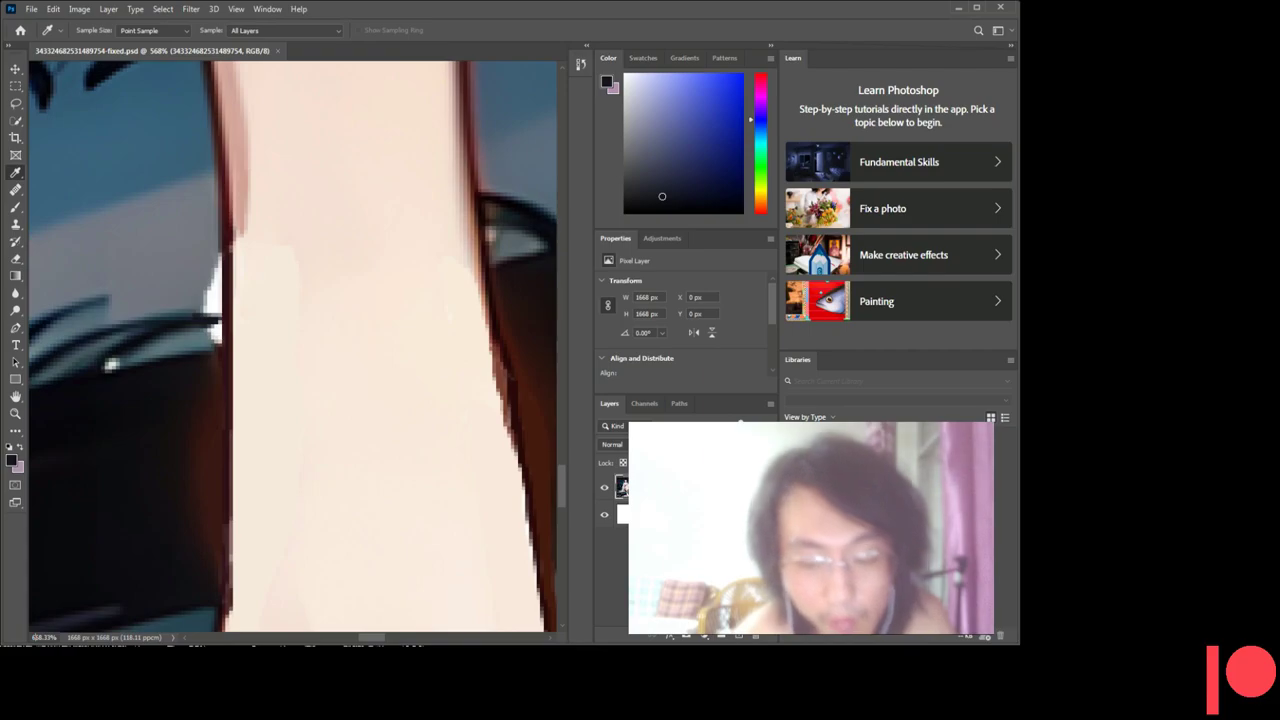
type("6")
key("Return")
left_click(203, 262)
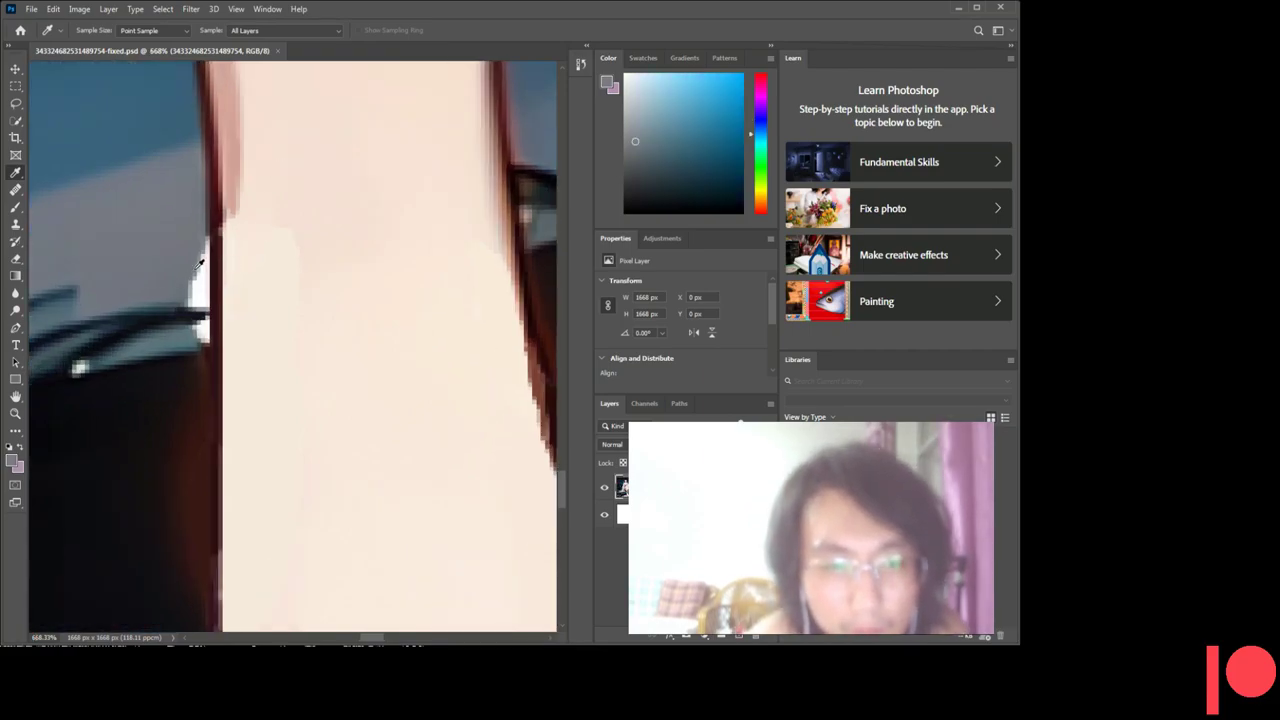
left_click(205, 247)
left_click(198, 258)
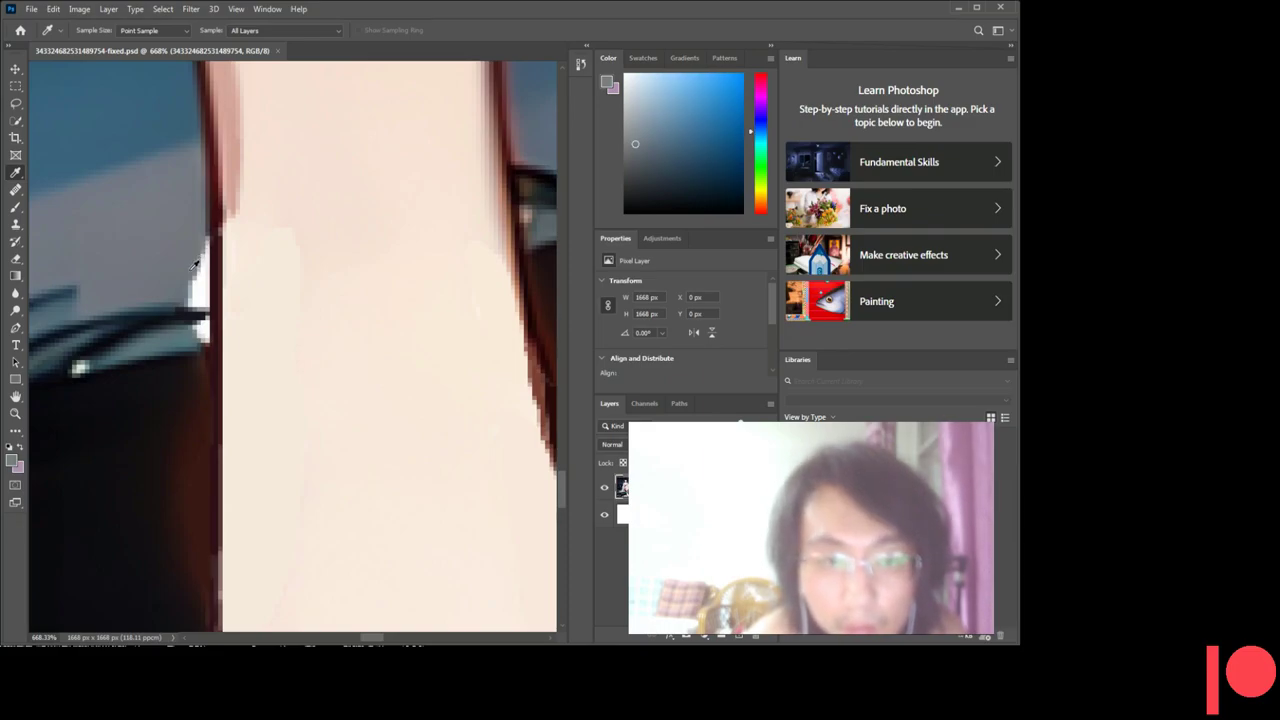
left_click(201, 258)
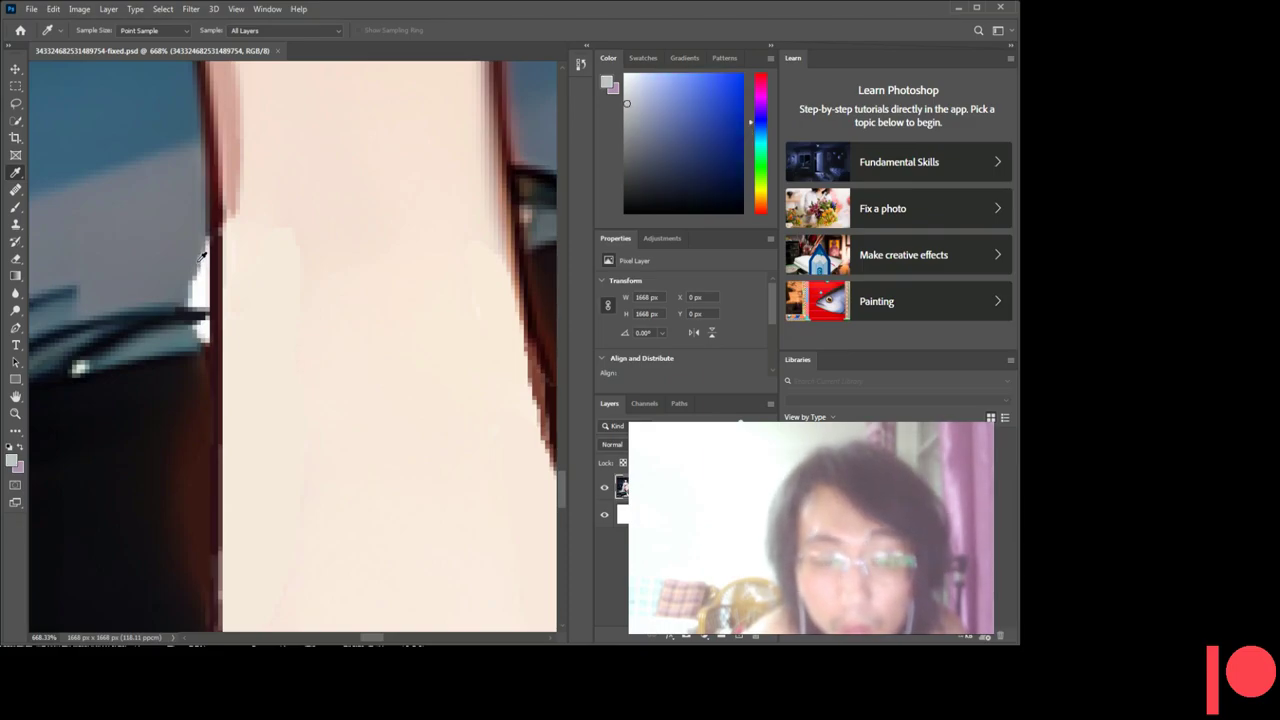
left_click(200, 258)
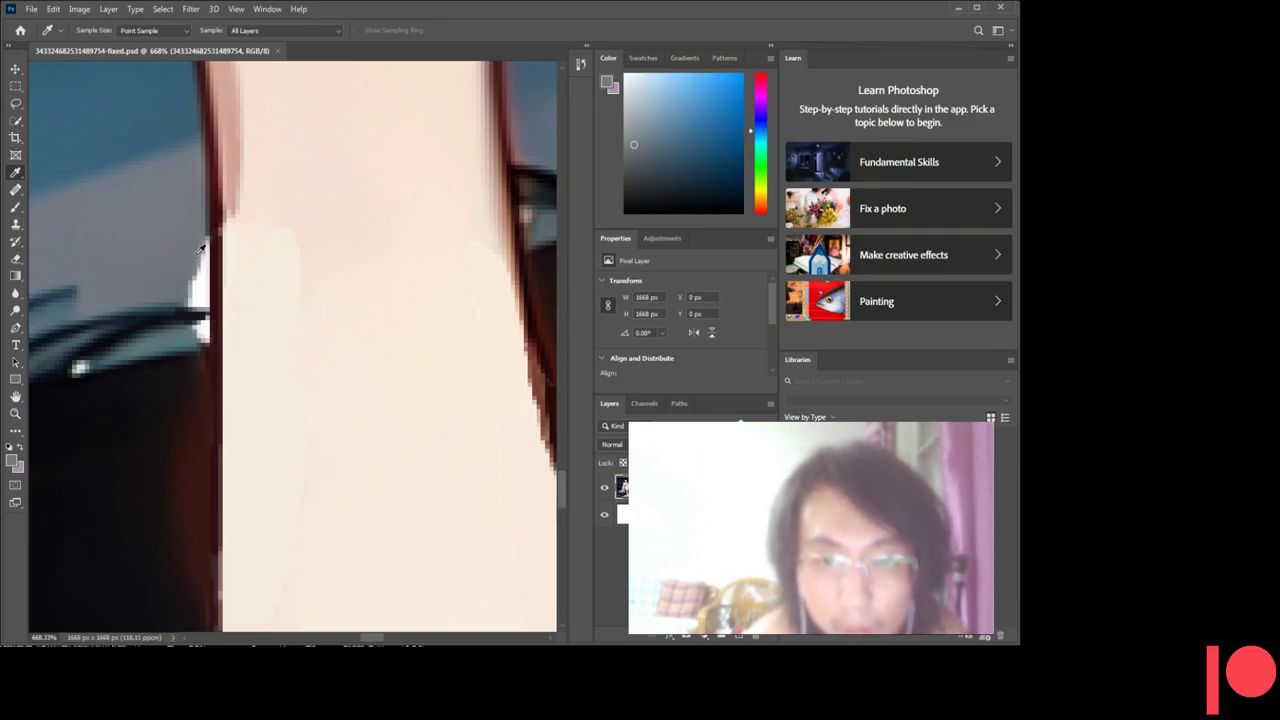
left_click(199, 255)
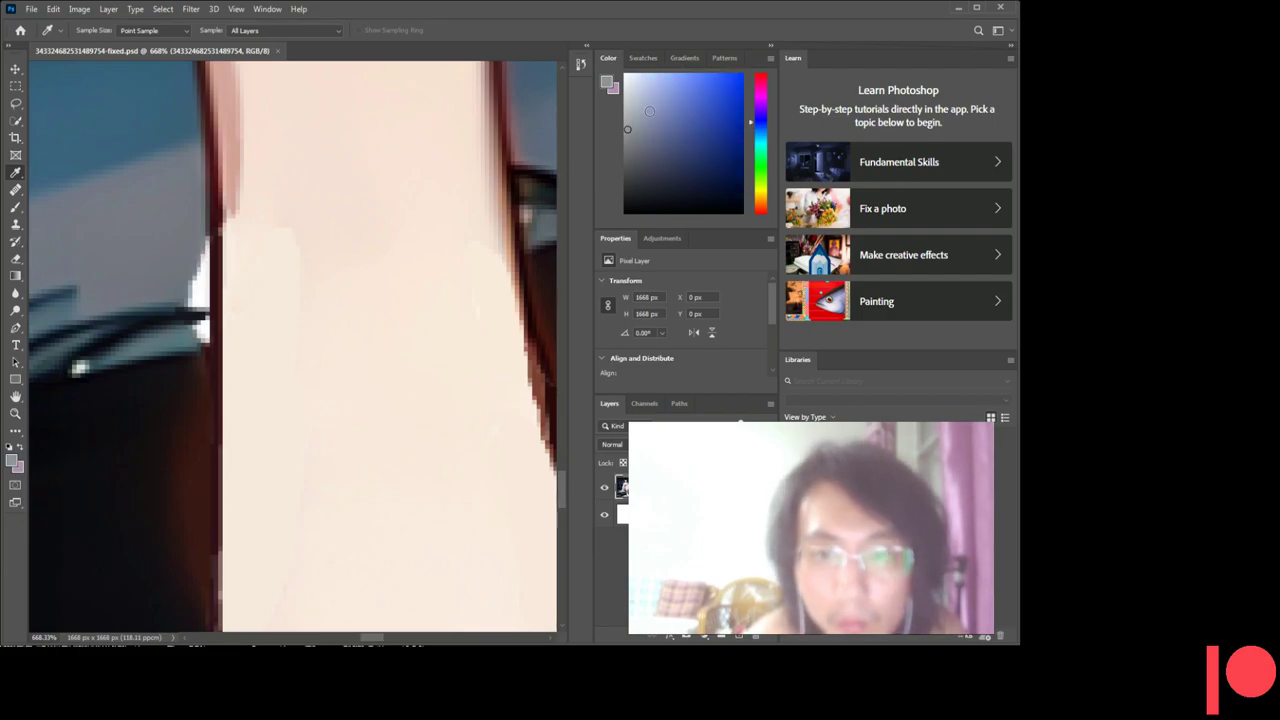
left_click(606, 86)
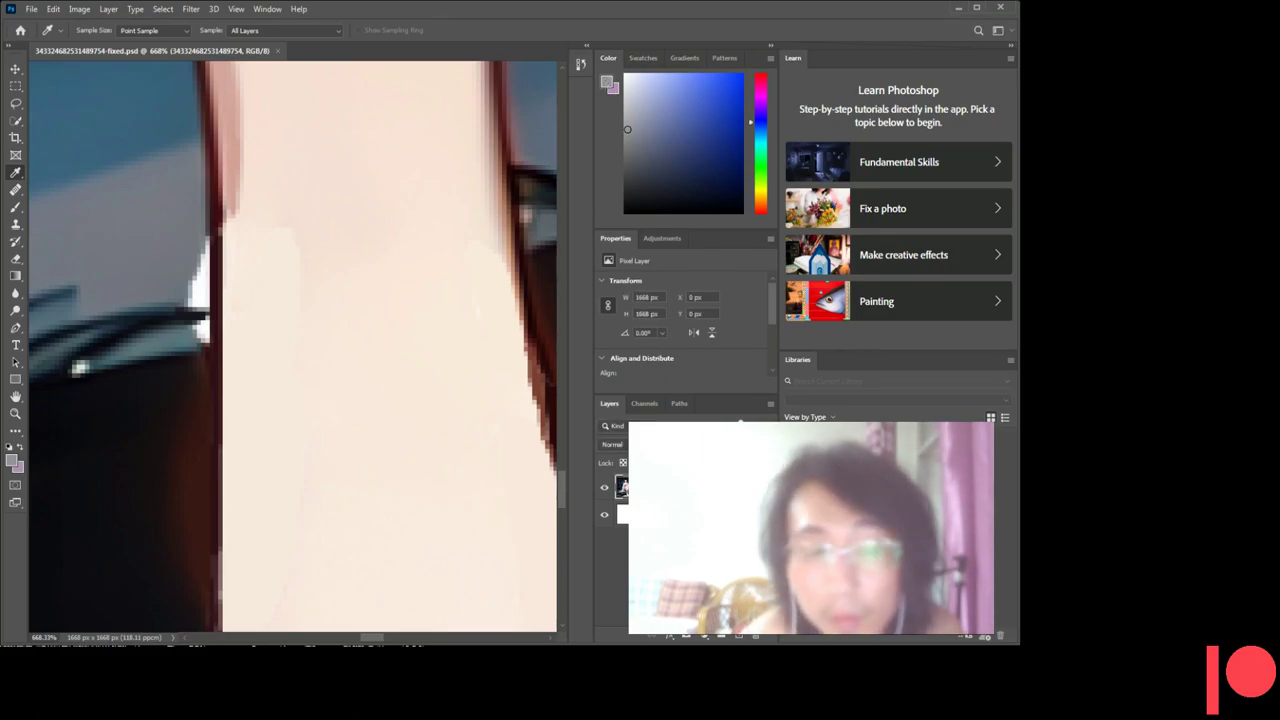
left_click(15, 103)
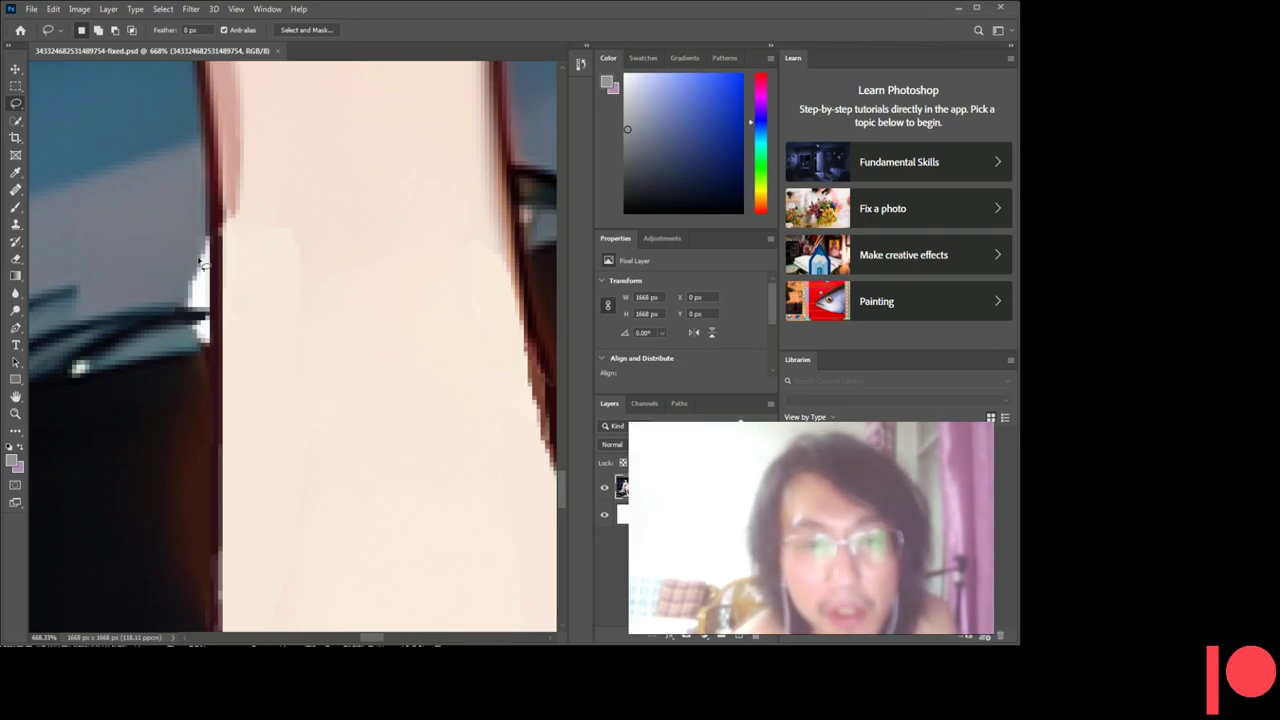
scroll(204, 230, "down", 1)
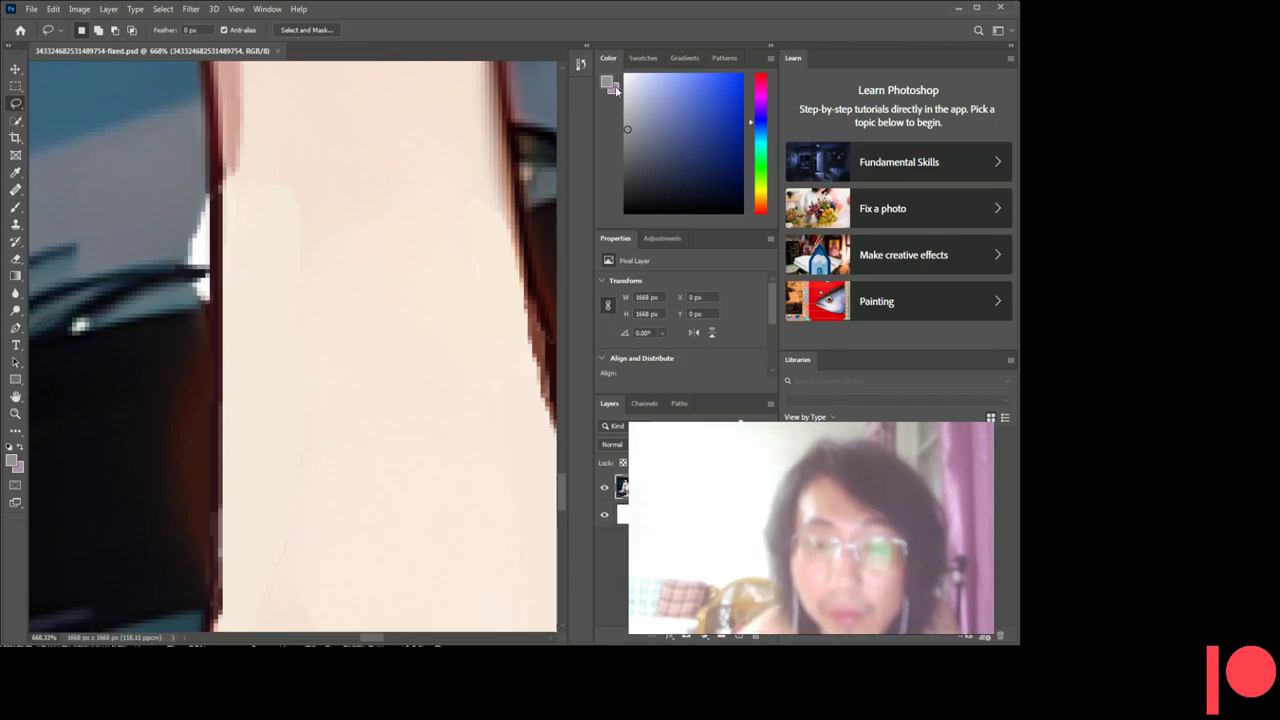
- Lasso the white area at the leg's edge and fill it with the grey-blue foreground colour
key("i")
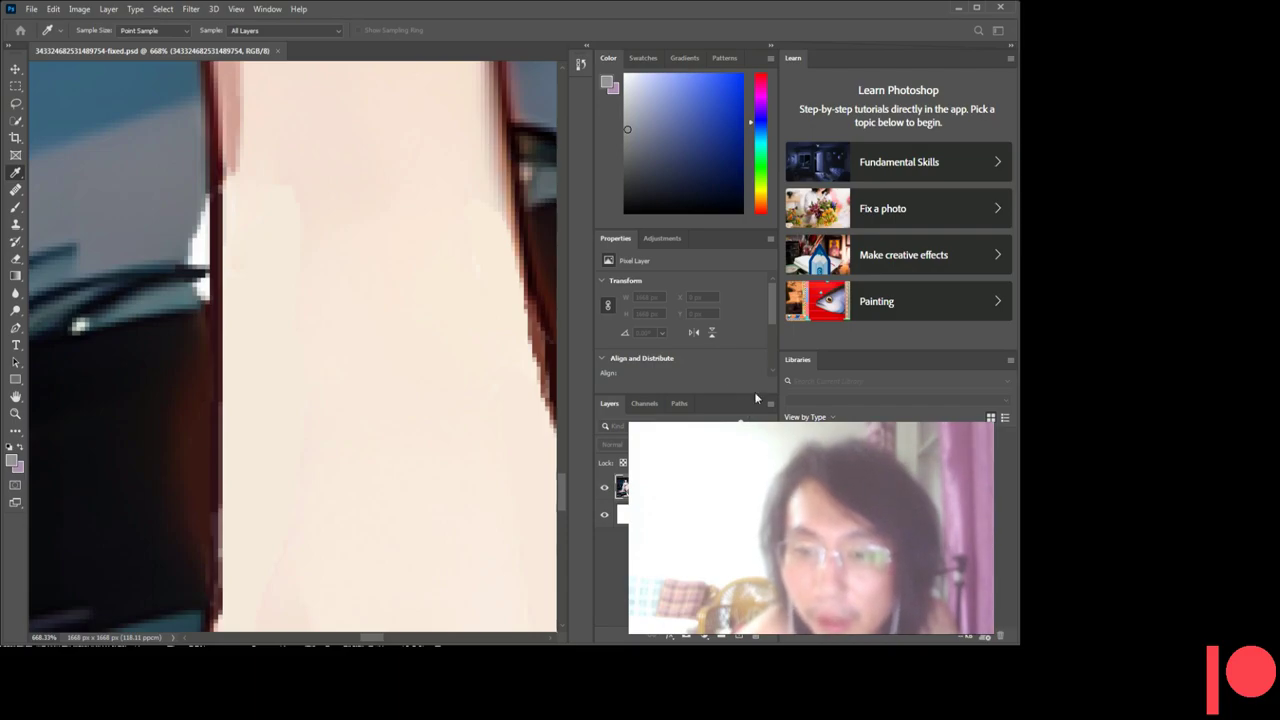
key("l")
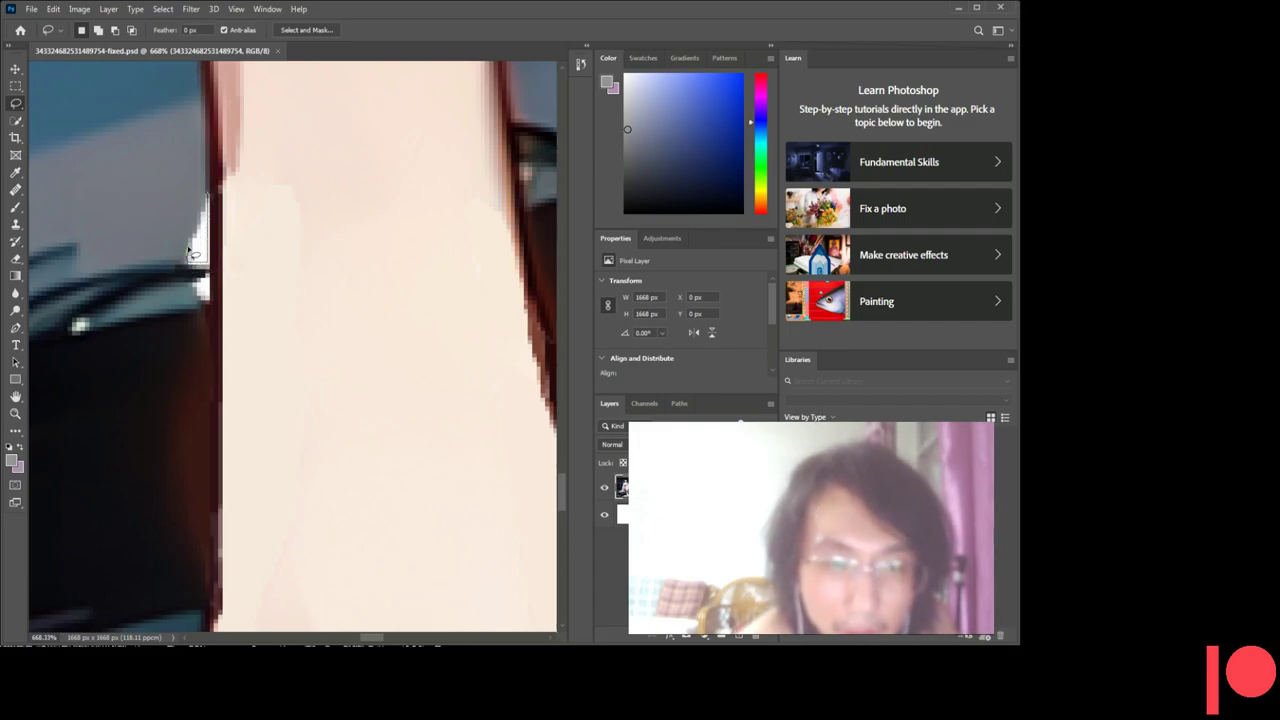
left_click_drag(205, 215, 206, 200)
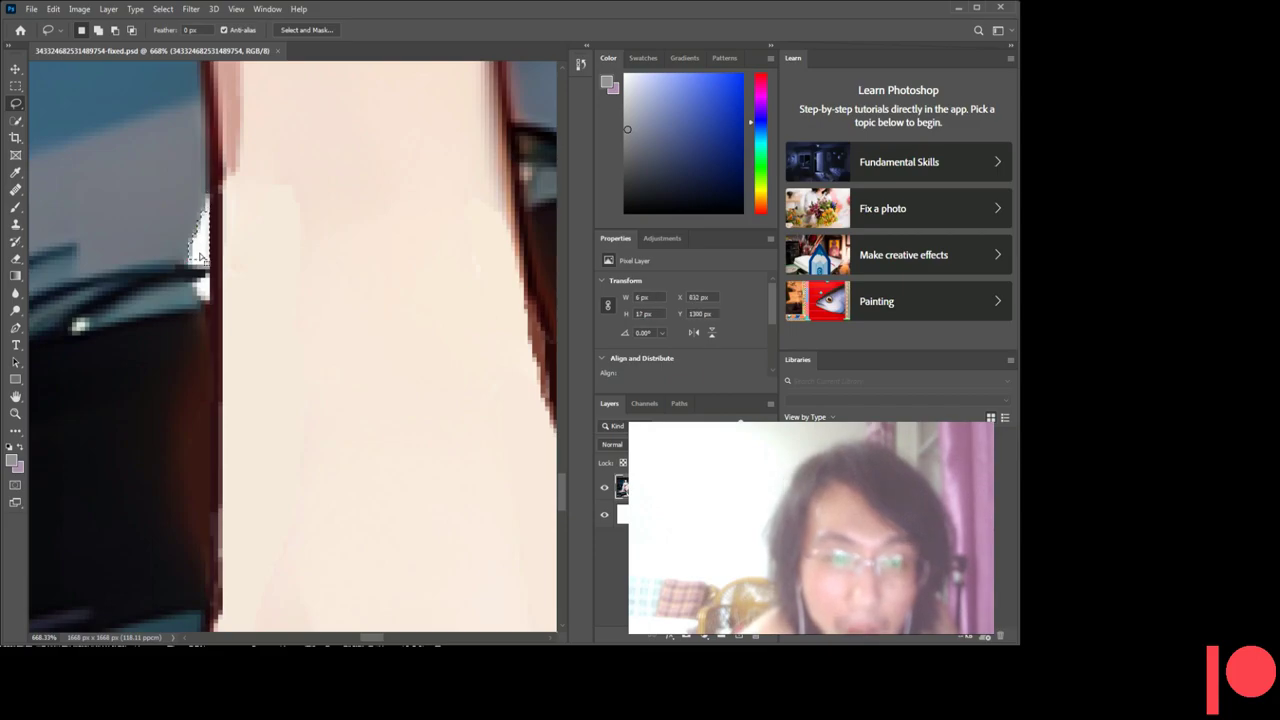
key("ctrl+d")
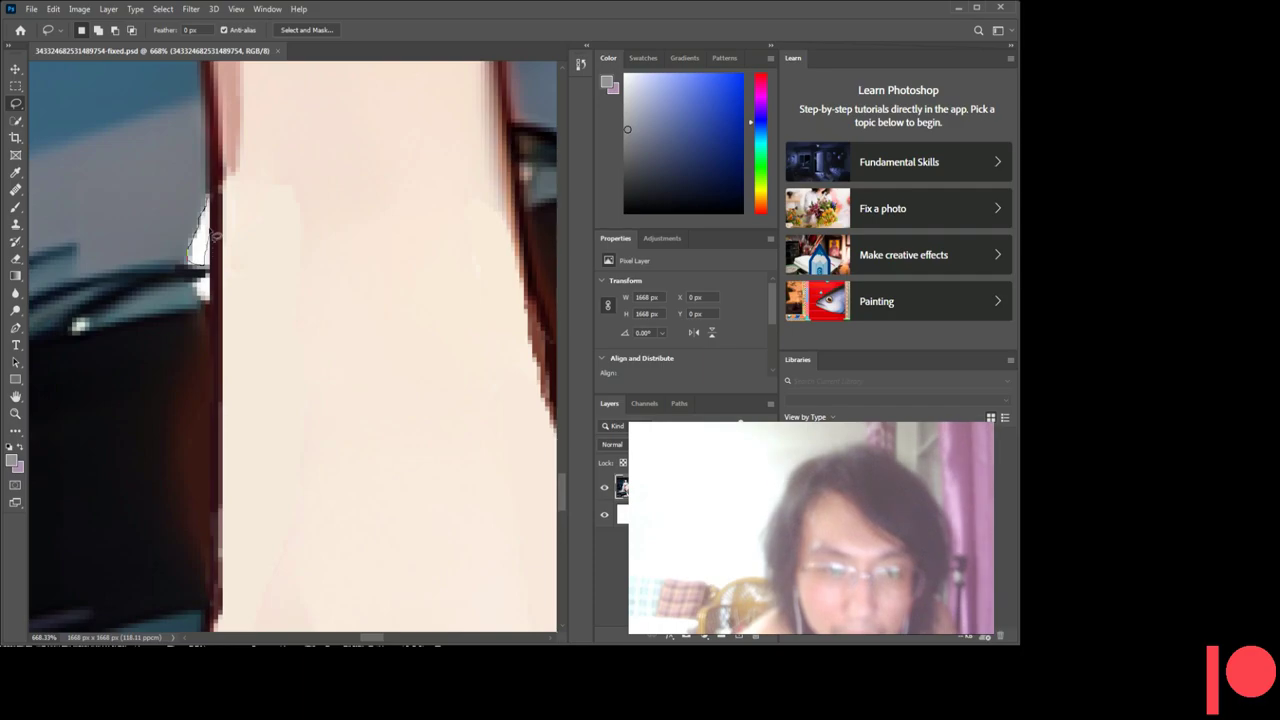
left_click_drag(213, 215, 208, 200)
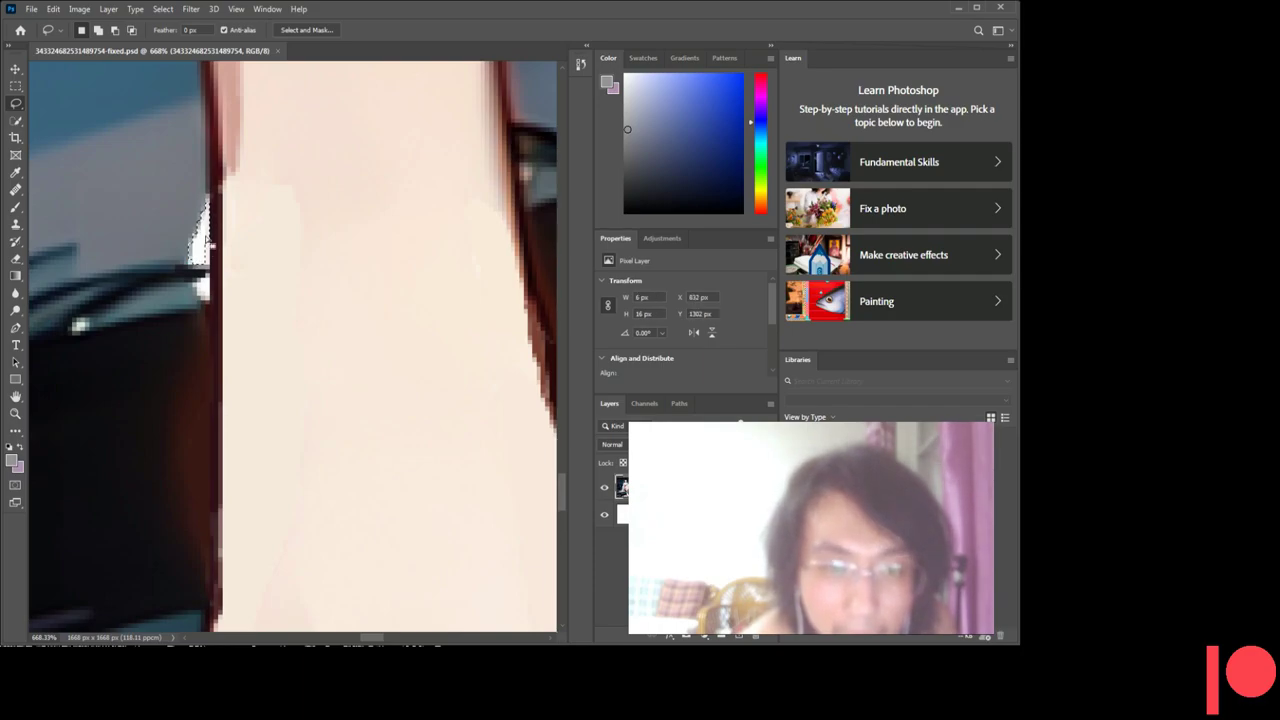
key("i")
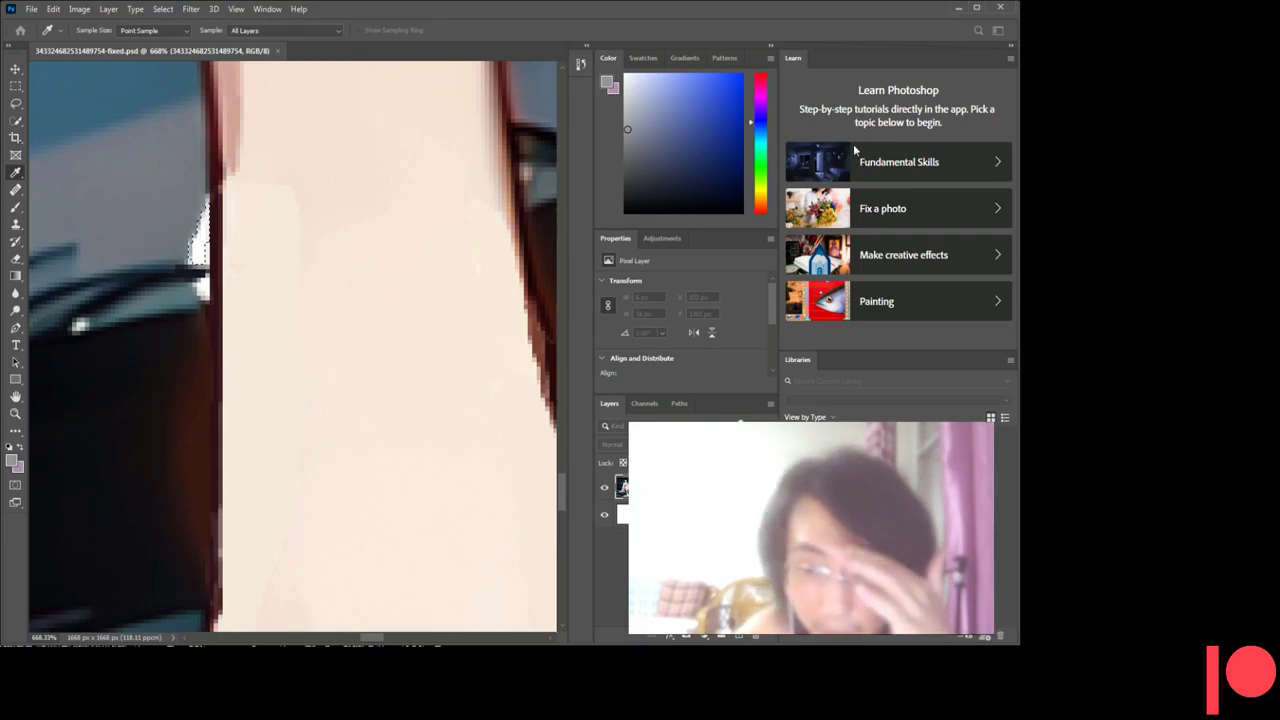
key("l")
key("alt+BackSpace")
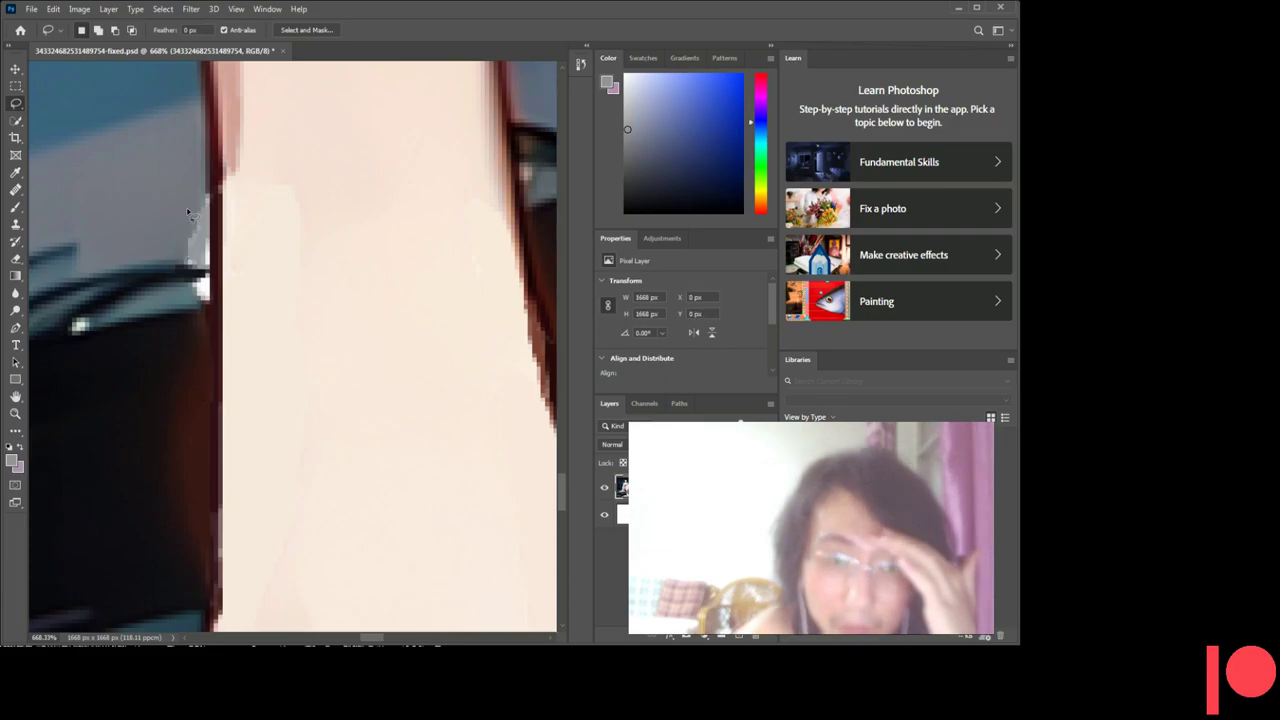
key("ctrl+d")
- Fill a second white strip further along the edge with grey-blue, then return to 668% zoom
scroll(200, 207, "down", 1)
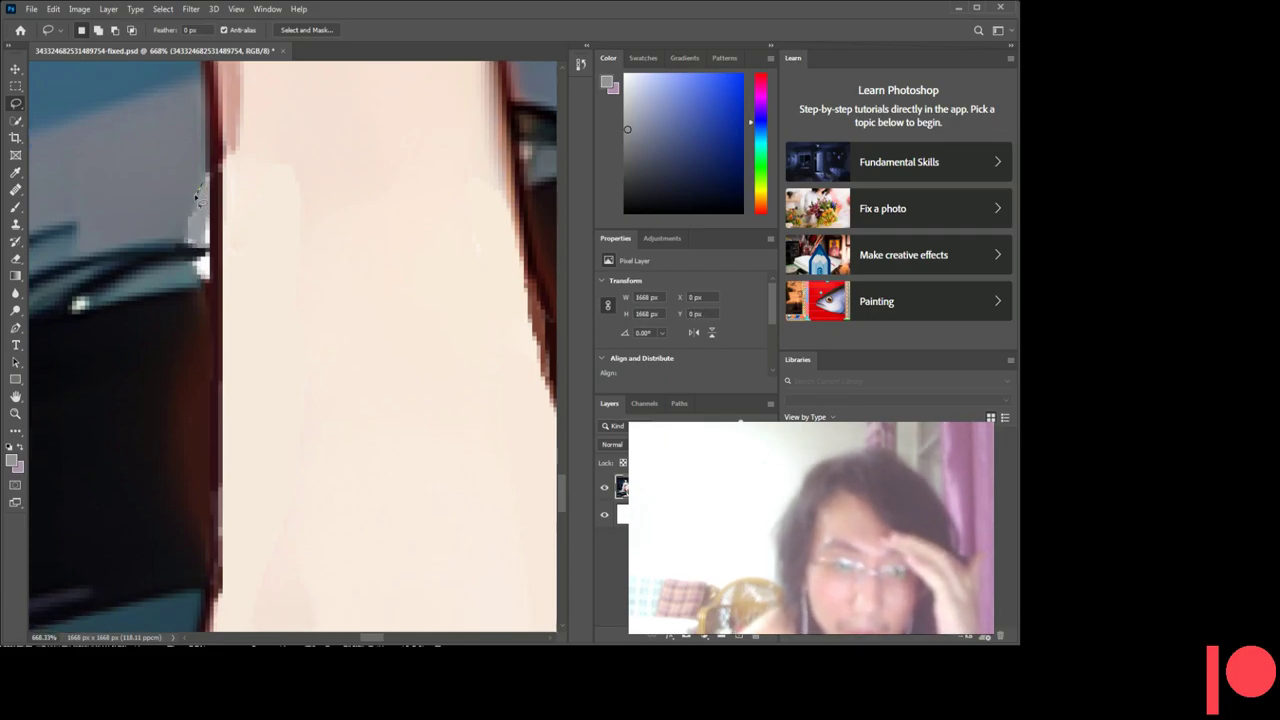
mouse_move(196, 198)
left_mouse_down()
mouse_move(188, 243)
mouse_move(215, 226)
mouse_move(206, 178)
left_mouse_up()
key("Delete")
key("ctrl+d")
scroll(195, 330, "up", 3)
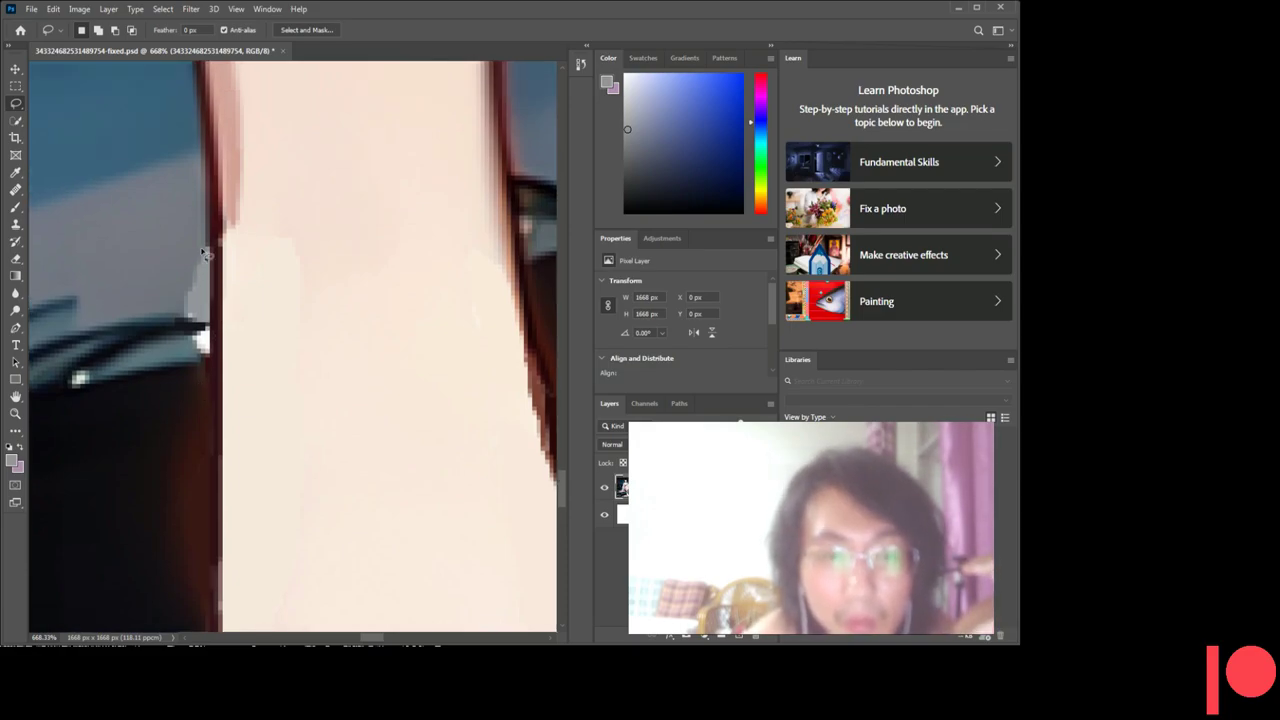
left_click_drag(205, 250, 205, 295)
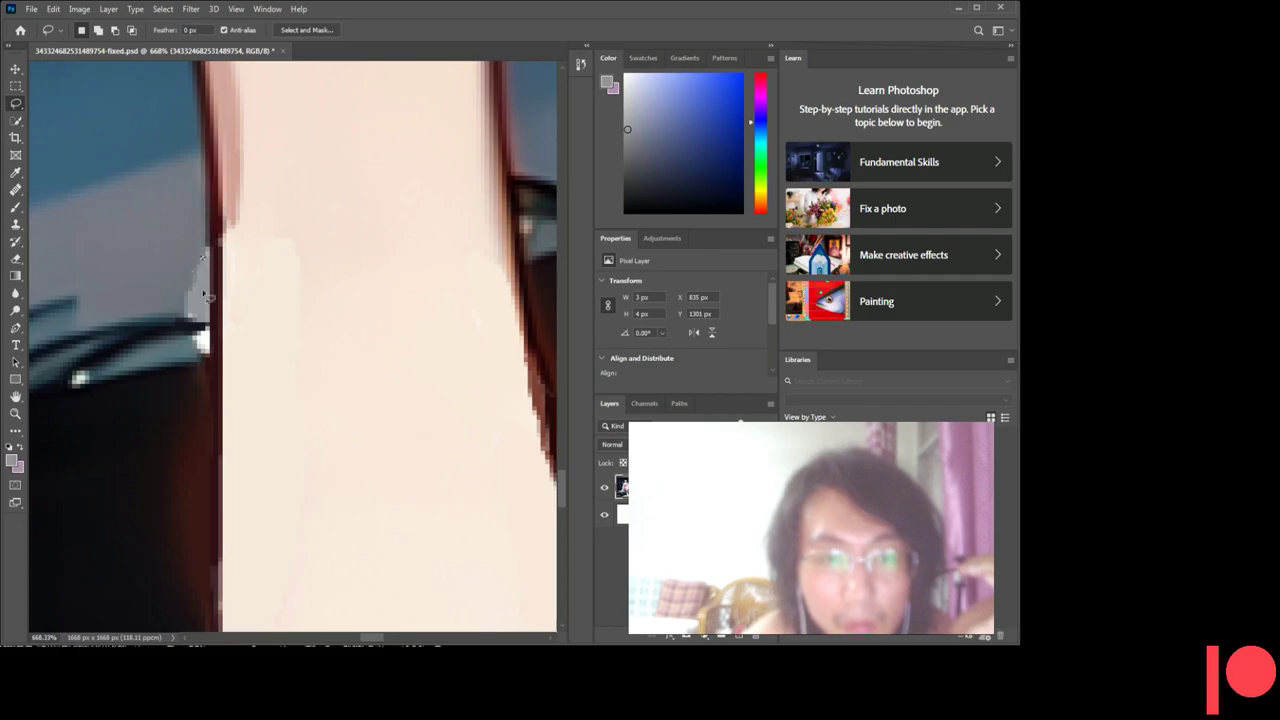
key("ctrl+z")
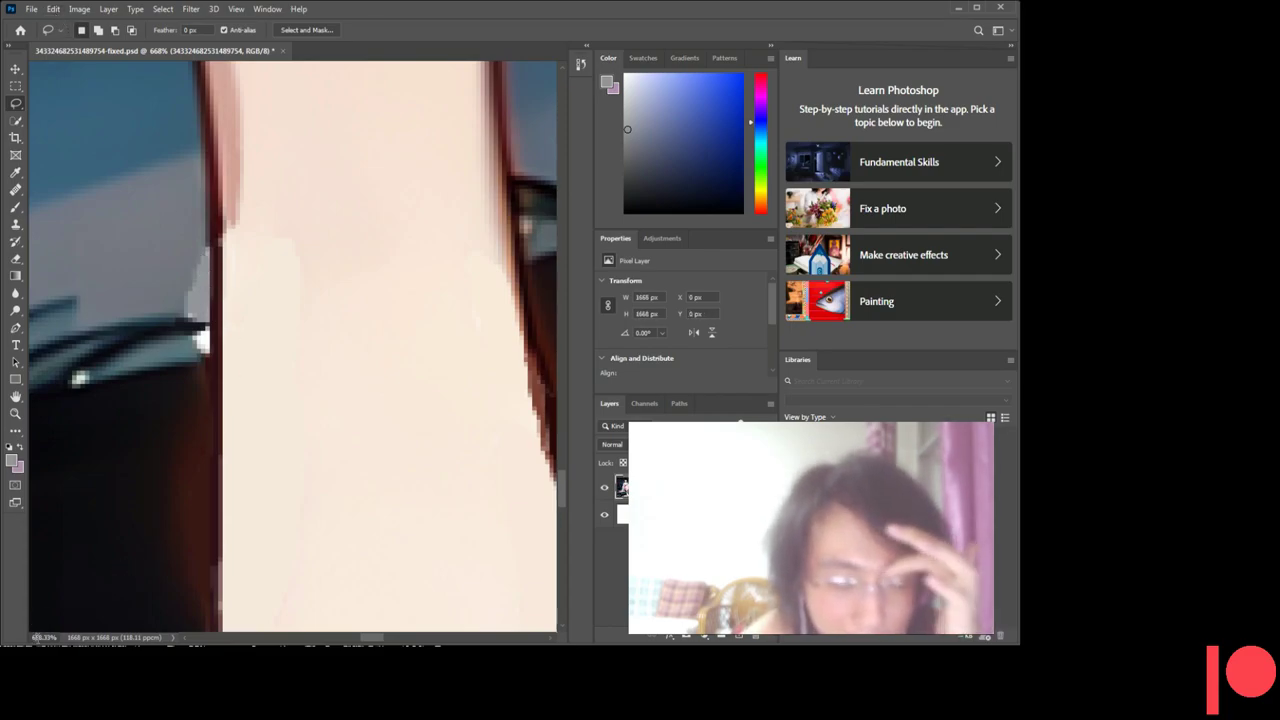
scroll(270, 550, "down", 5)
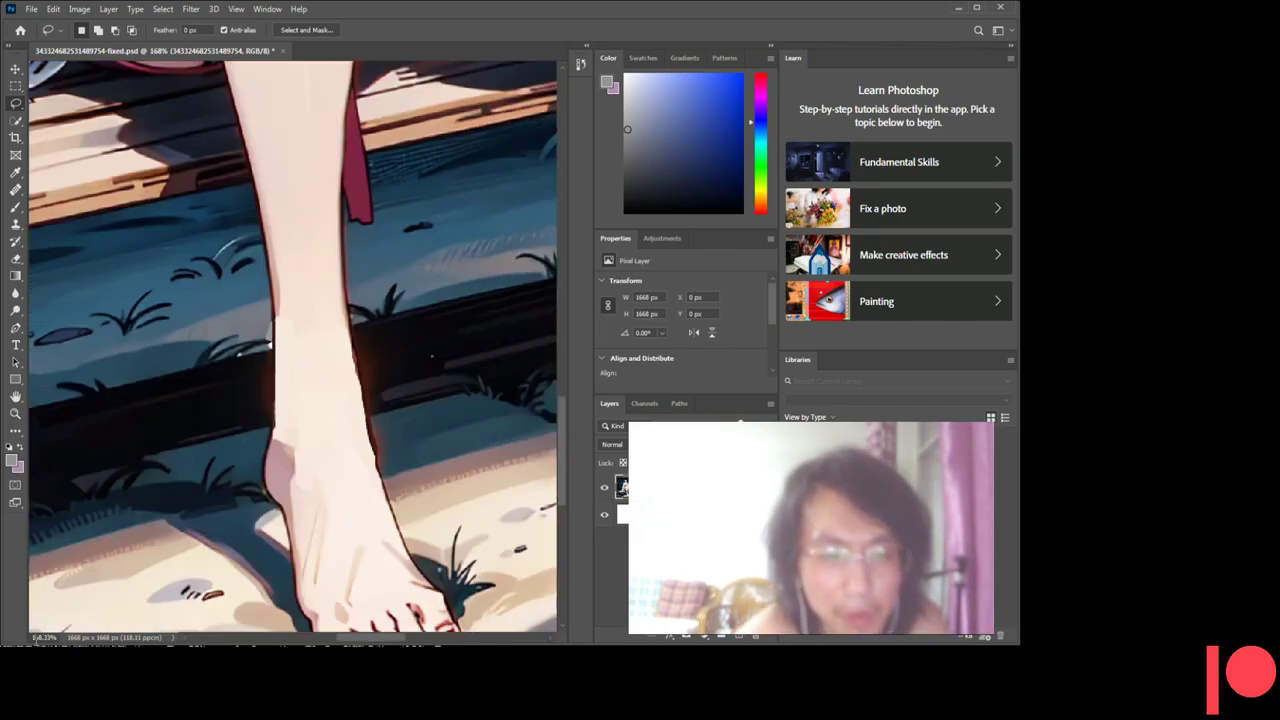
type("6")
key("Return")
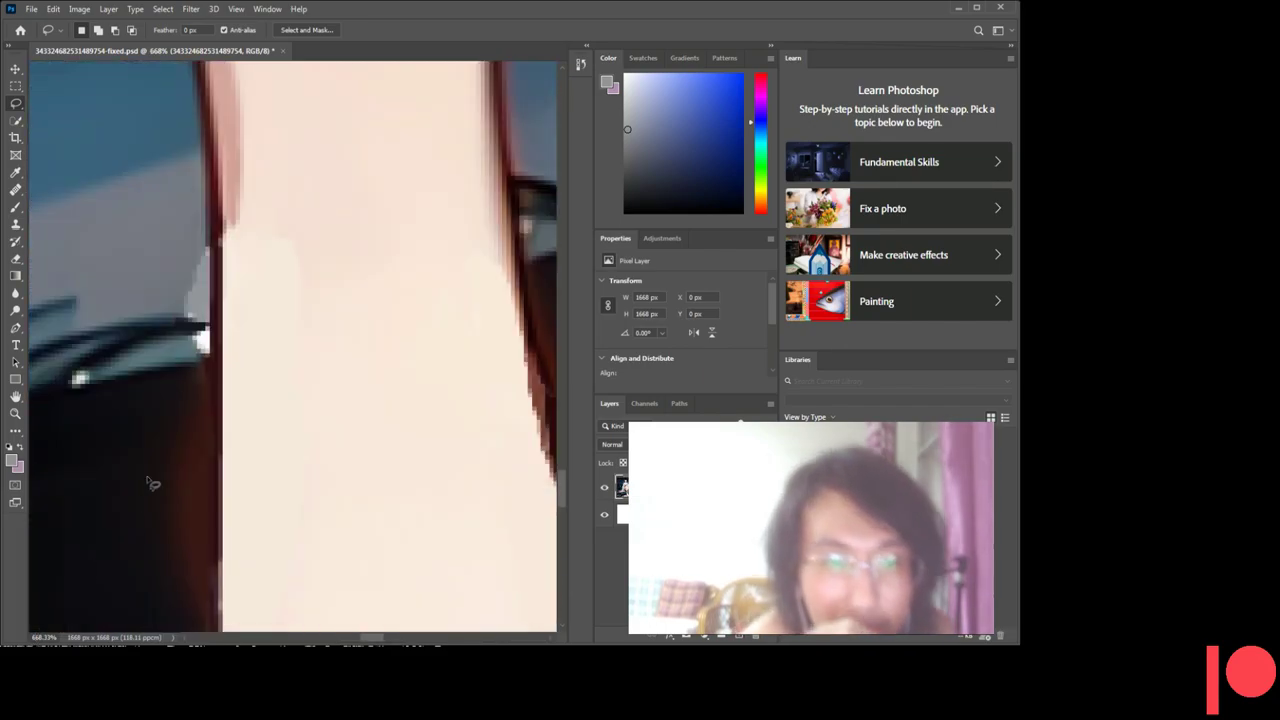
- Repeatedly sample the grey-blue background beside the leg's left edge until the foreground colour matches
left_click(15, 172)
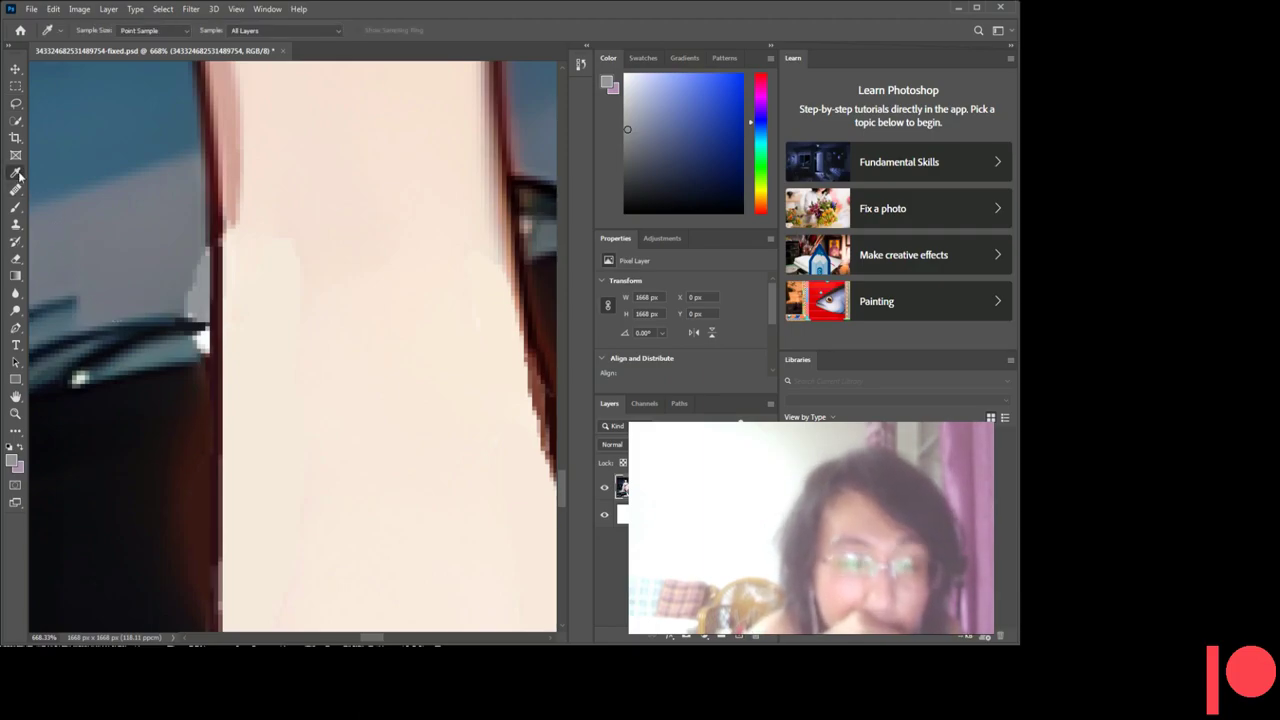
left_click(195, 266)
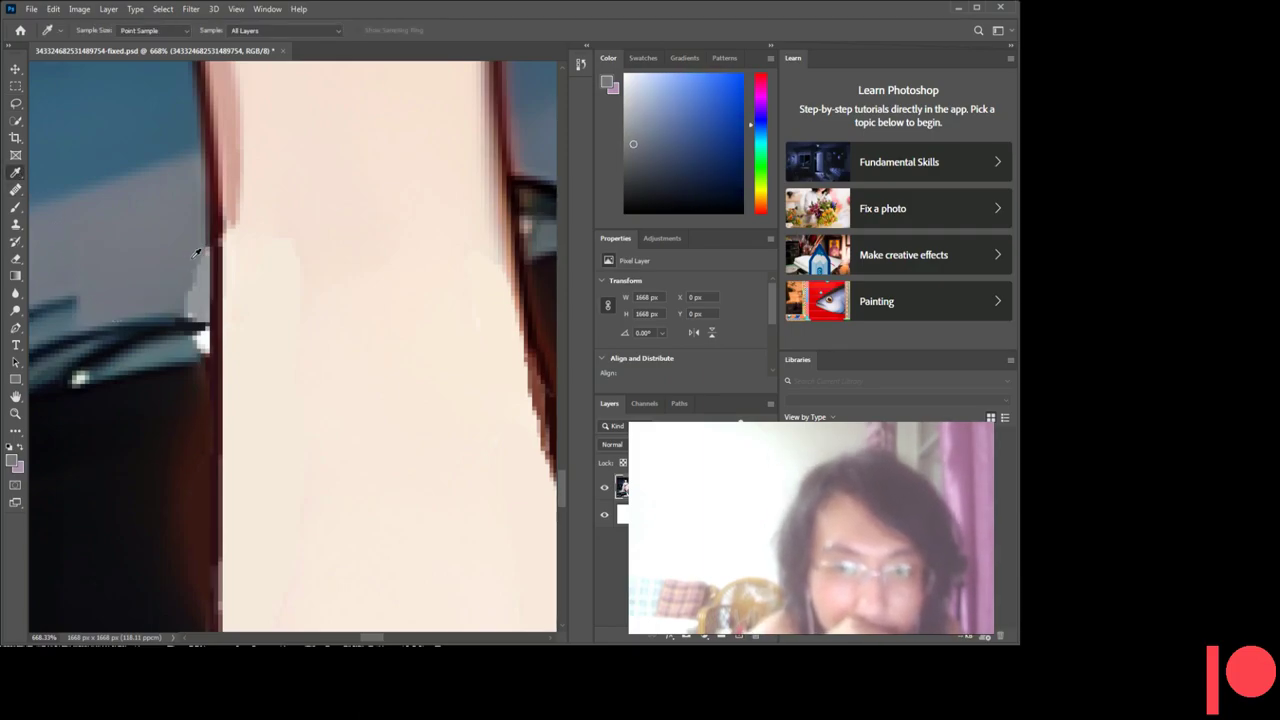
left_click(197, 255)
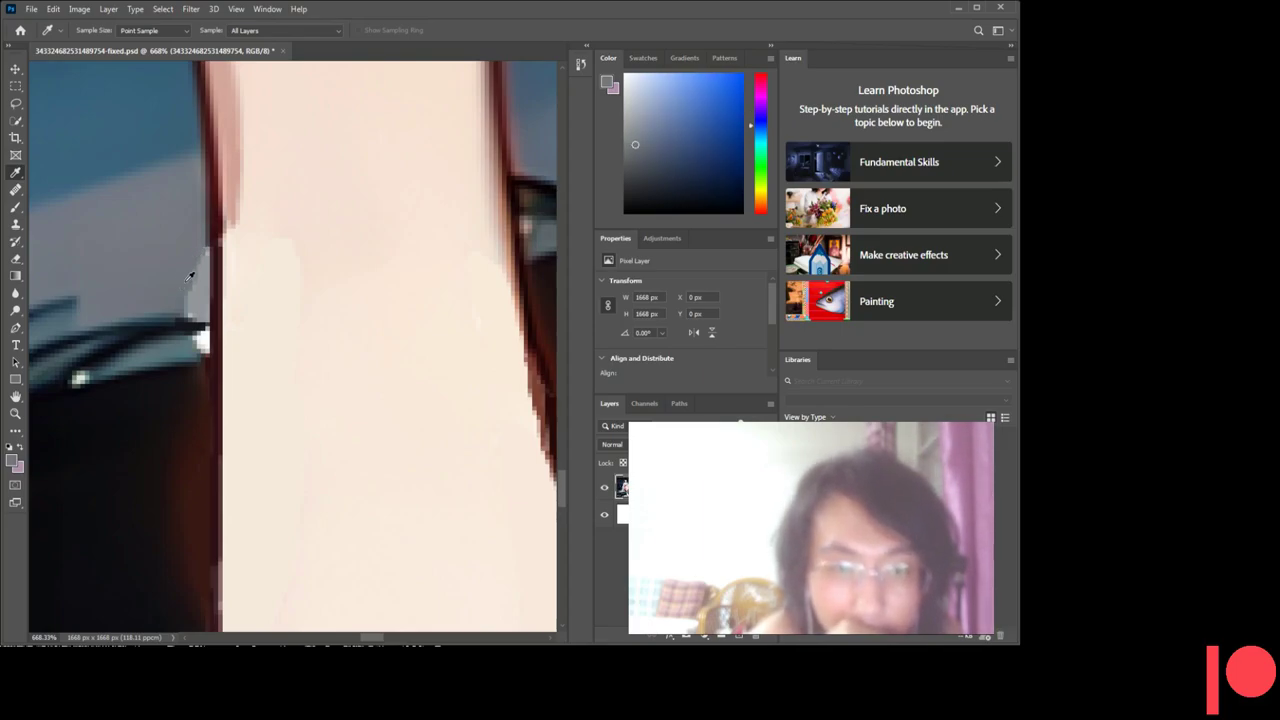
left_click(197, 264)
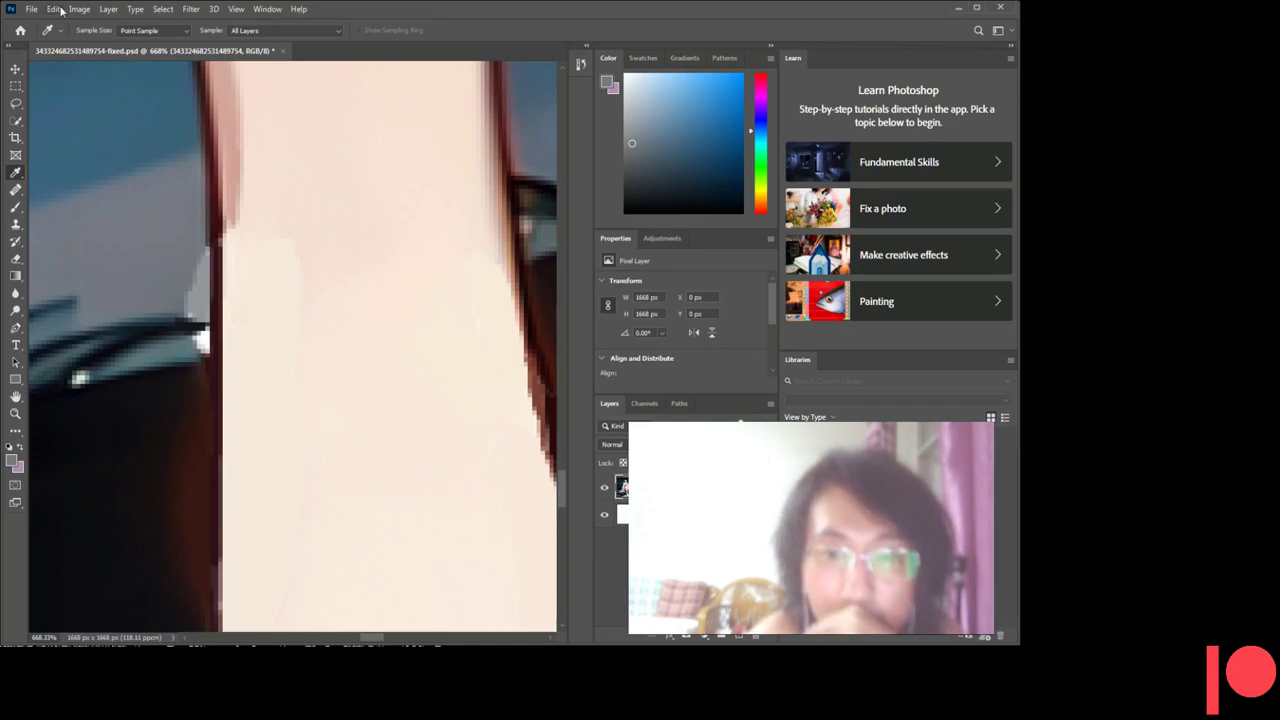
mouse_move(200, 252)
left_mouse_down()
mouse_move(188, 283)
mouse_move(197, 253)
left_mouse_up()
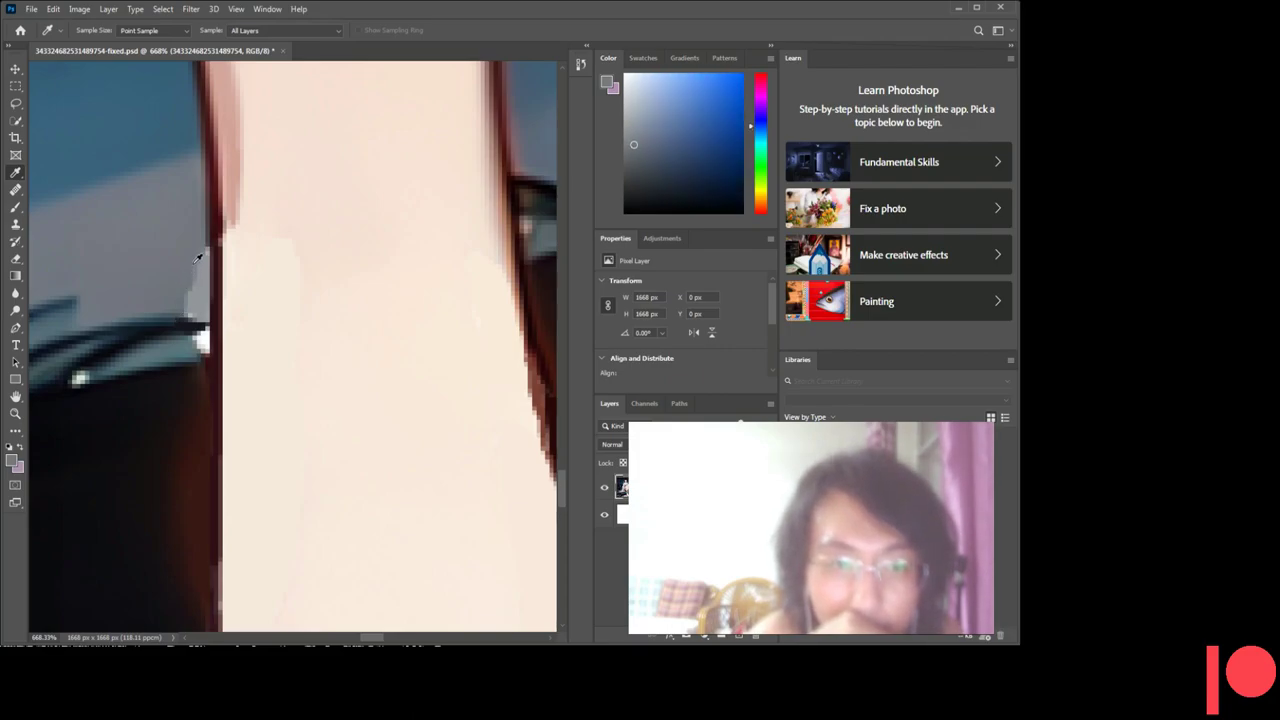
left_click_drag(193, 266, 187, 289)
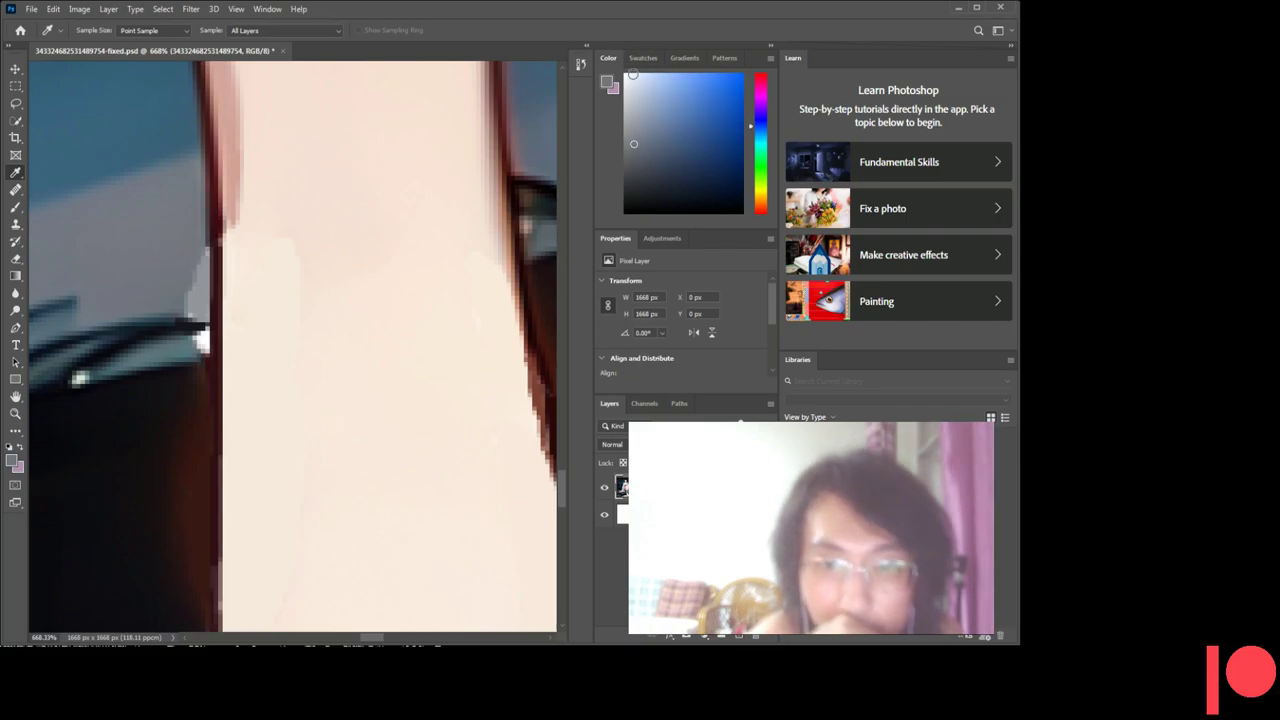
left_click(418, 128)
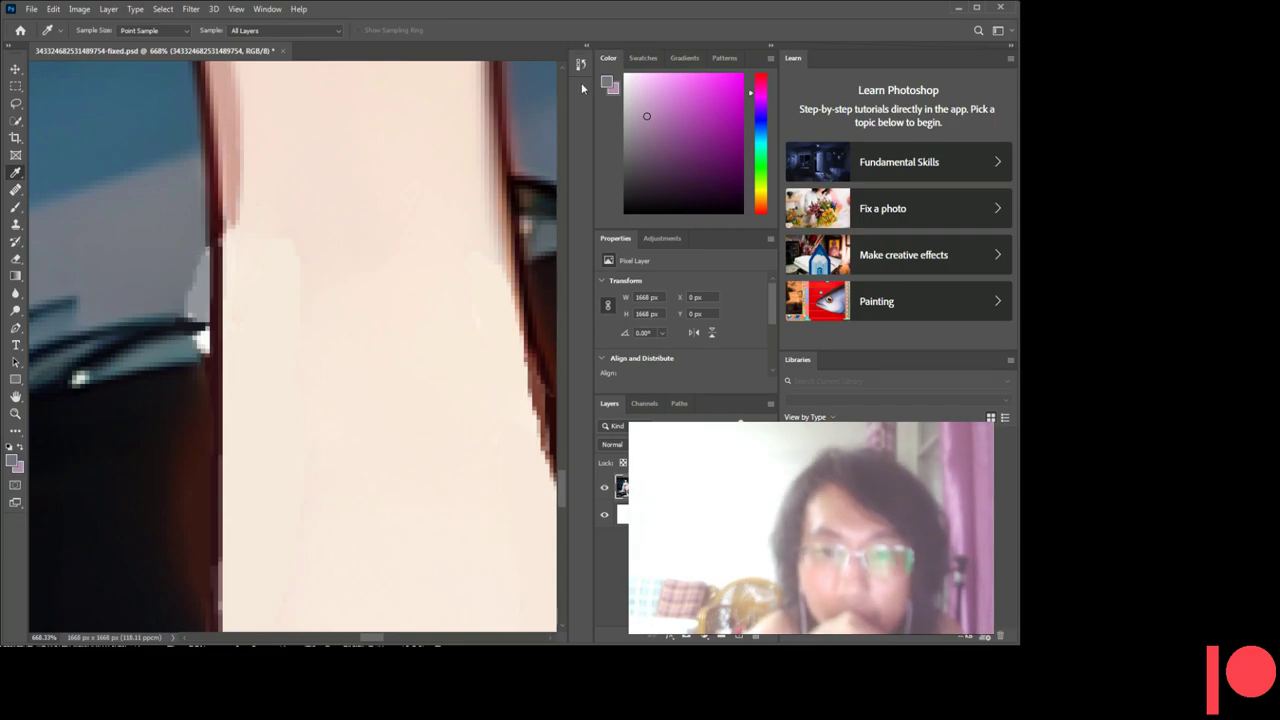
left_click(506, 162)
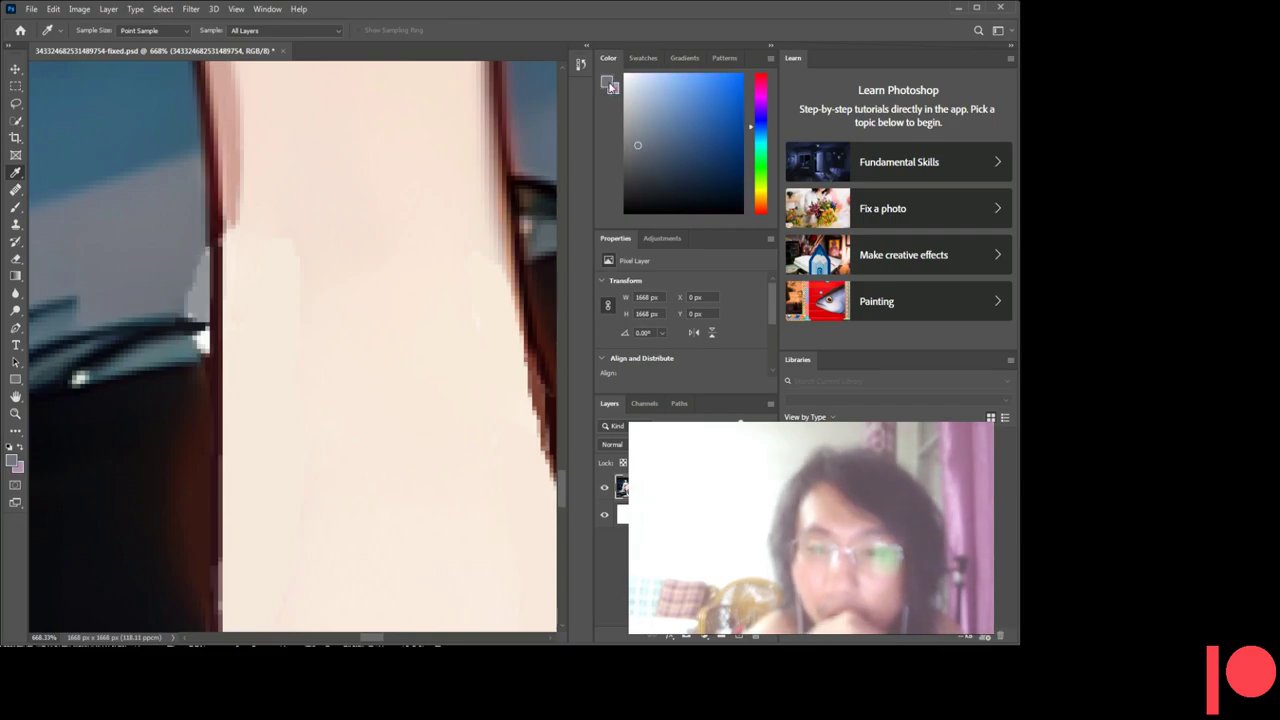
left_click(194, 264)
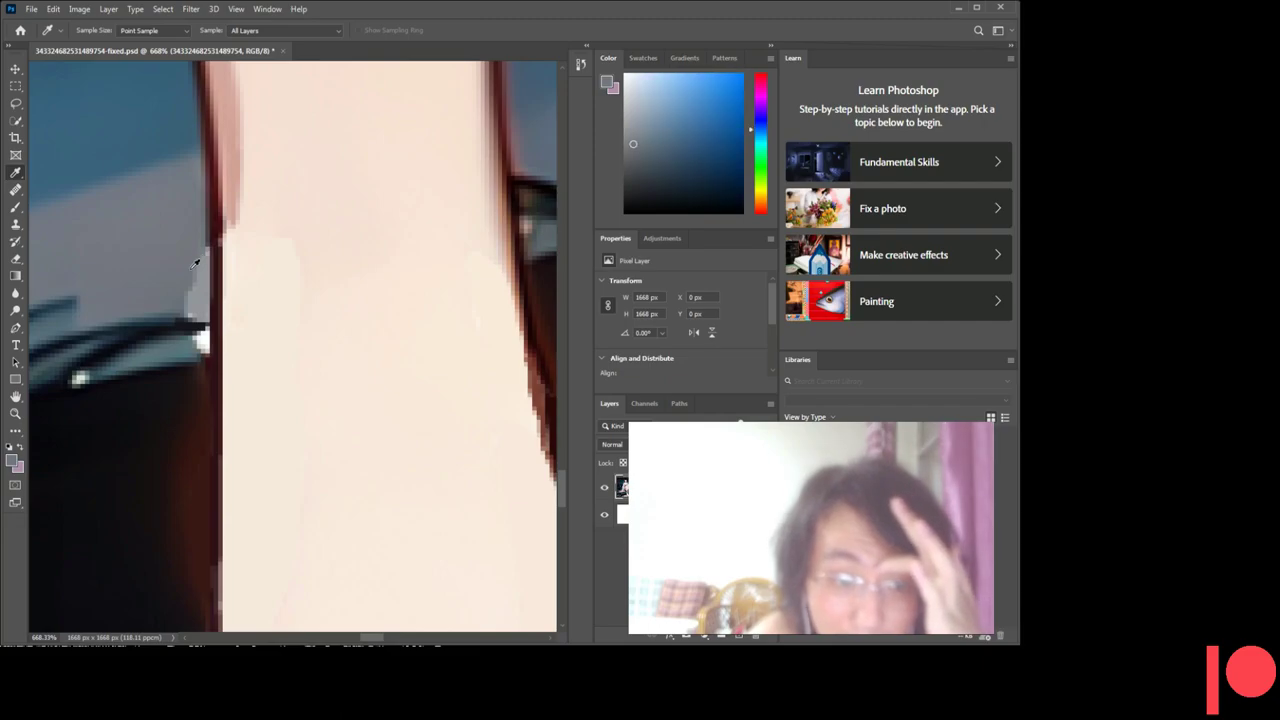
left_click(200, 247)
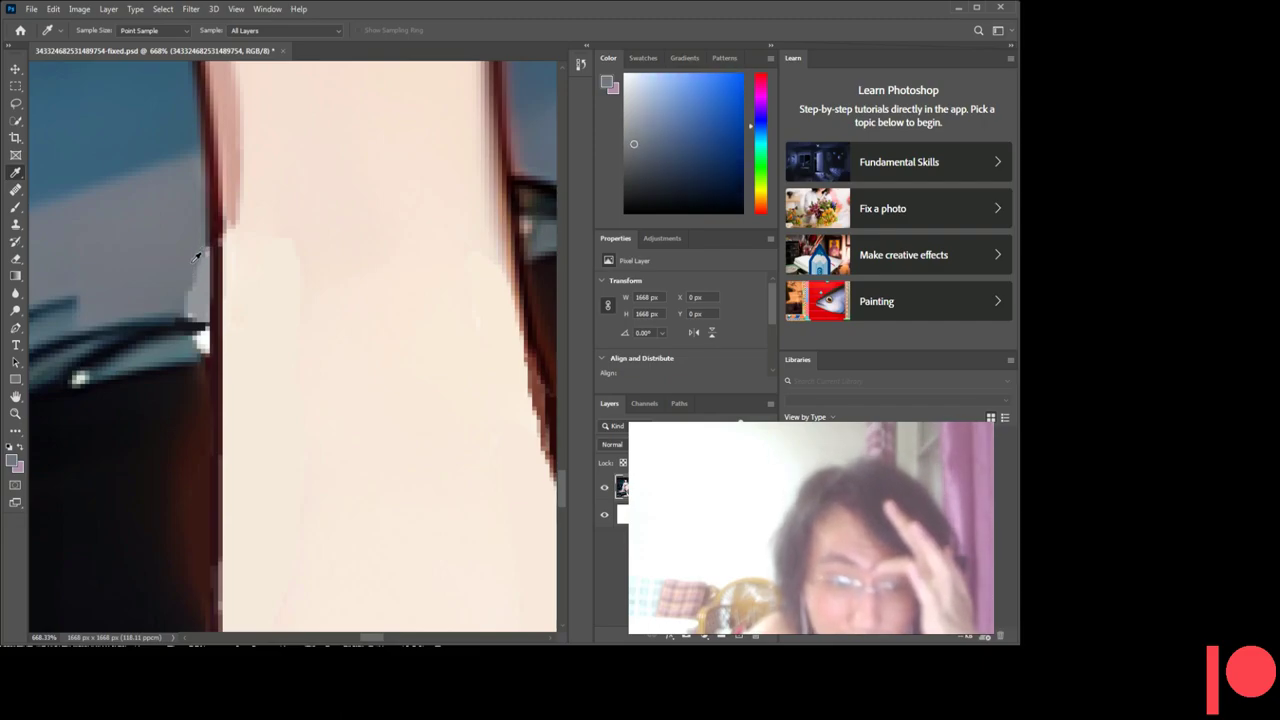
left_click(195, 272)
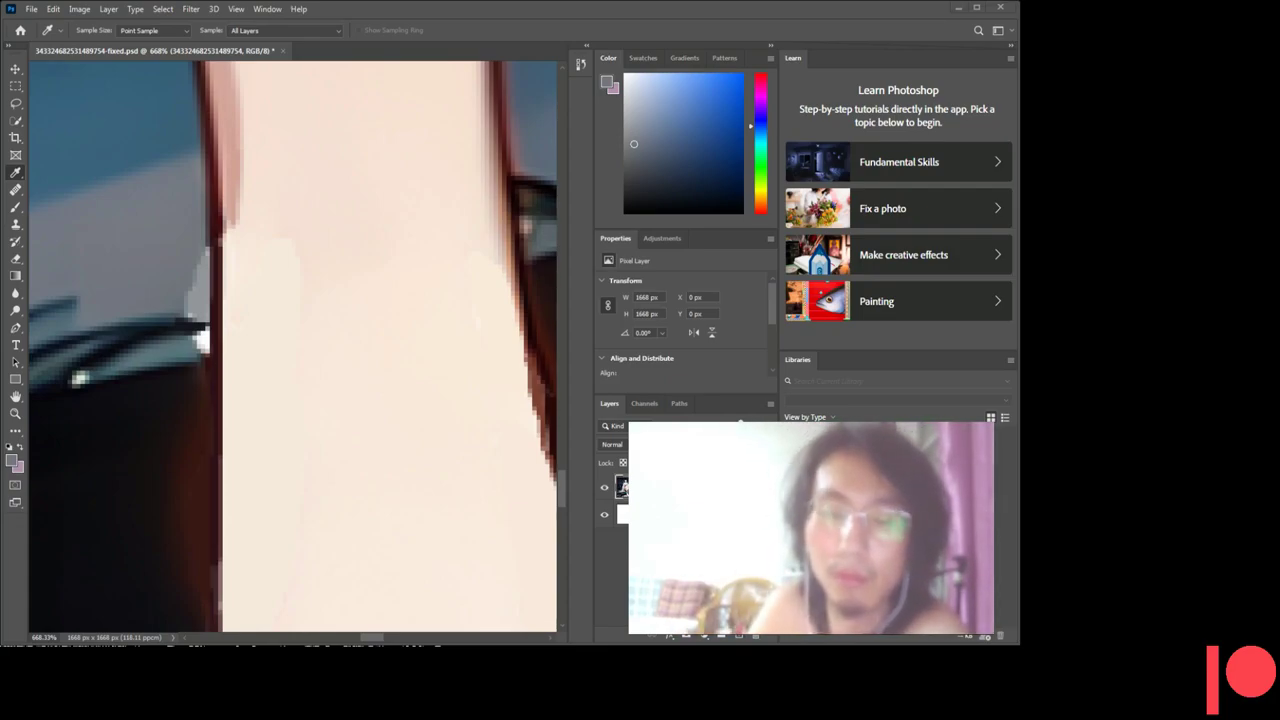
- Outline the light sliver along the leg's left edge, fill it with grey-blue, and deselect
left_click(16, 105)
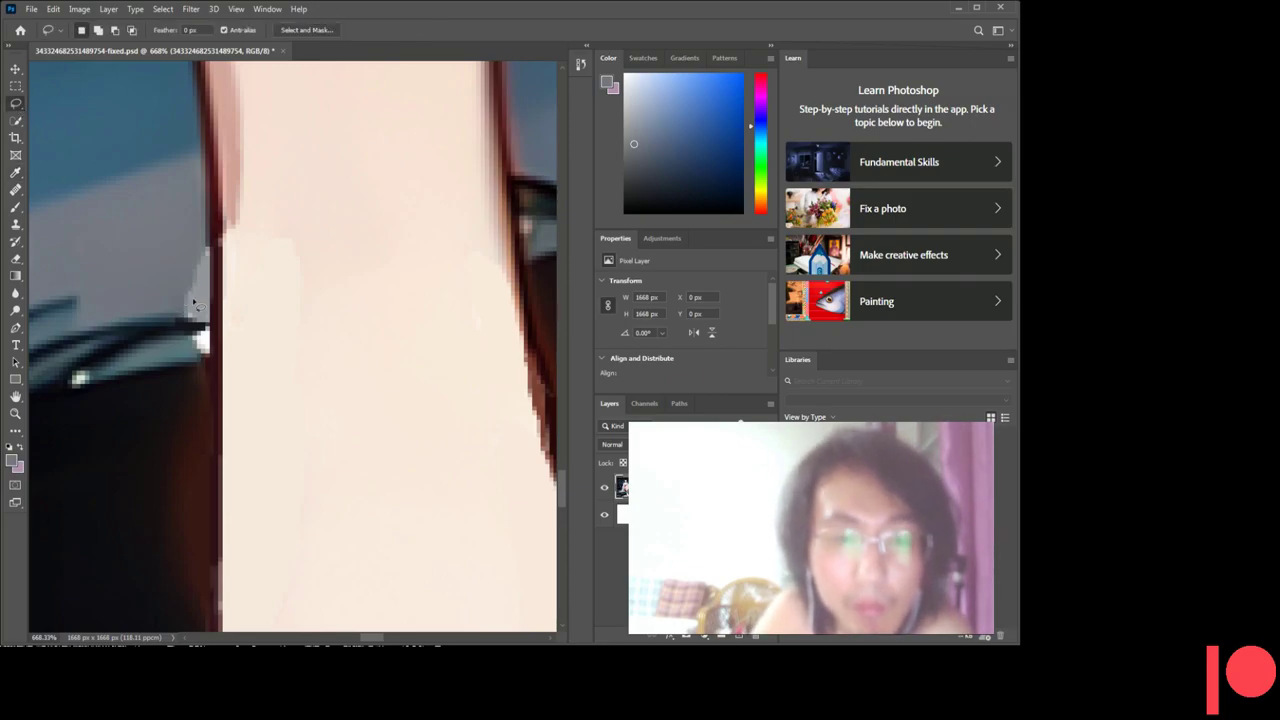
key("i")
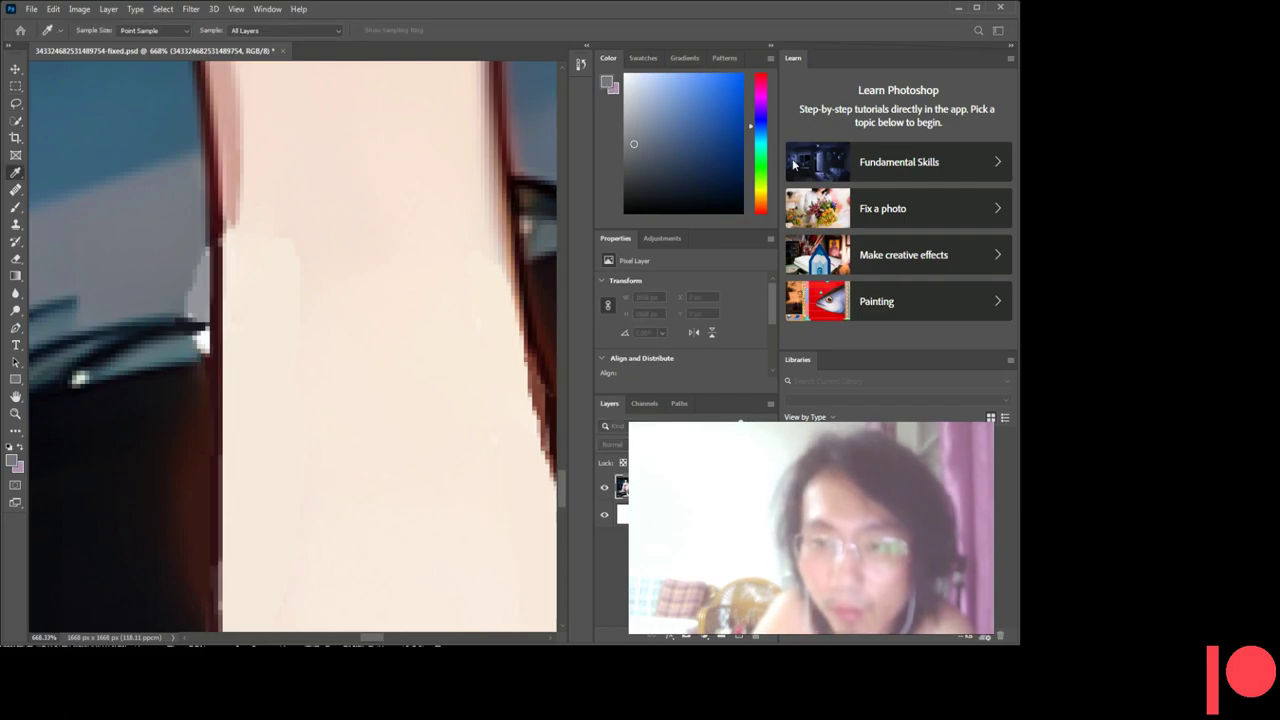
key("l")
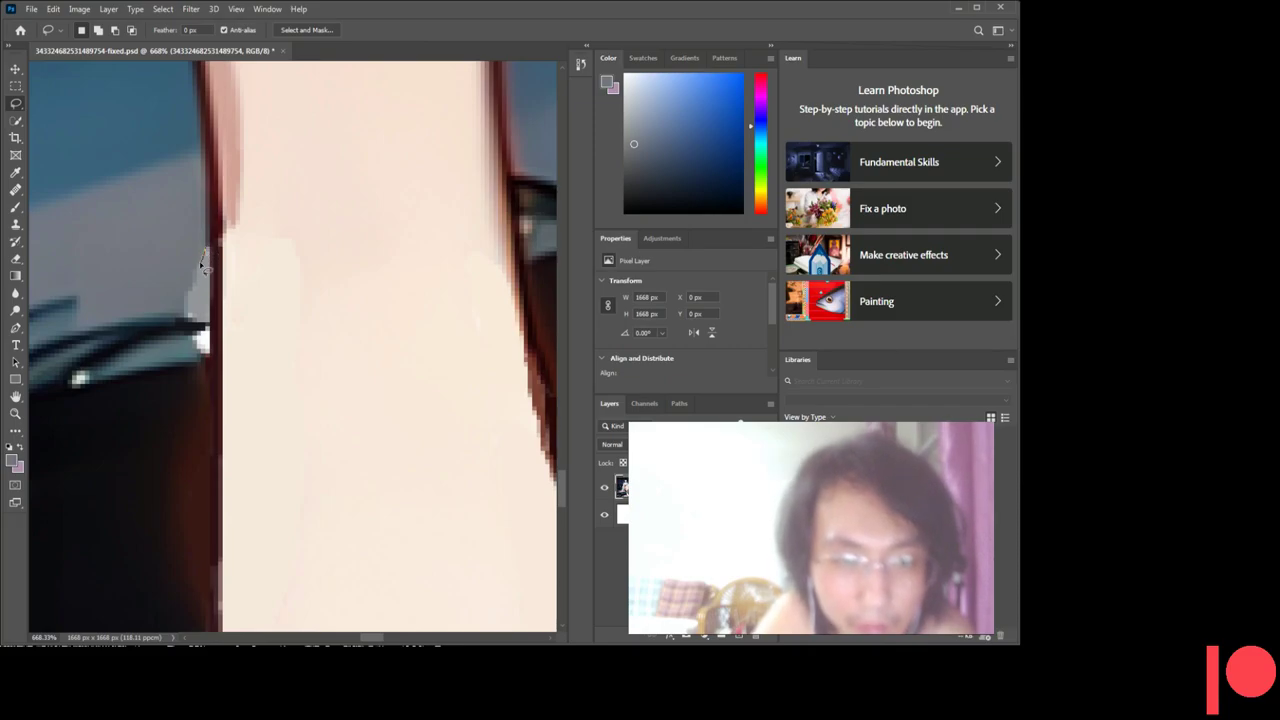
left_click_drag(196, 282, 192, 292)
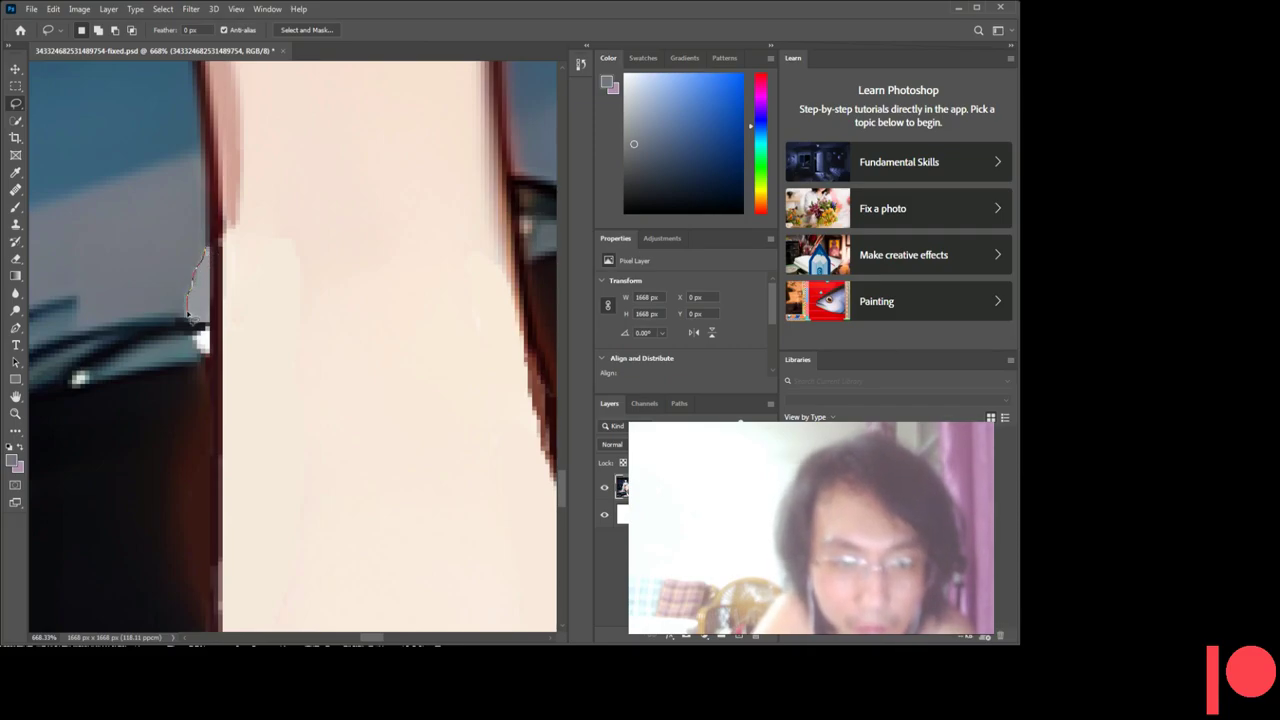
mouse_move(199, 325)
left_mouse_down()
mouse_move(213, 325)
mouse_move(211, 303)
left_mouse_up()
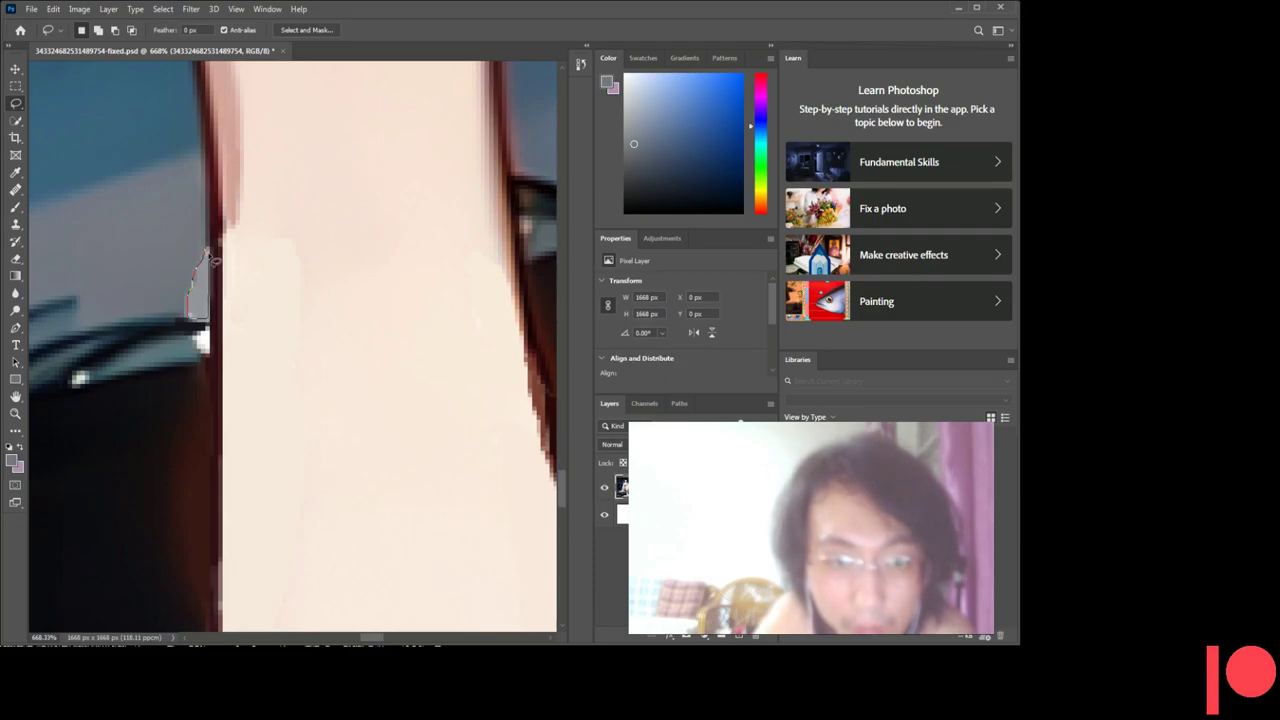
left_click_drag(212, 258, 205, 250)
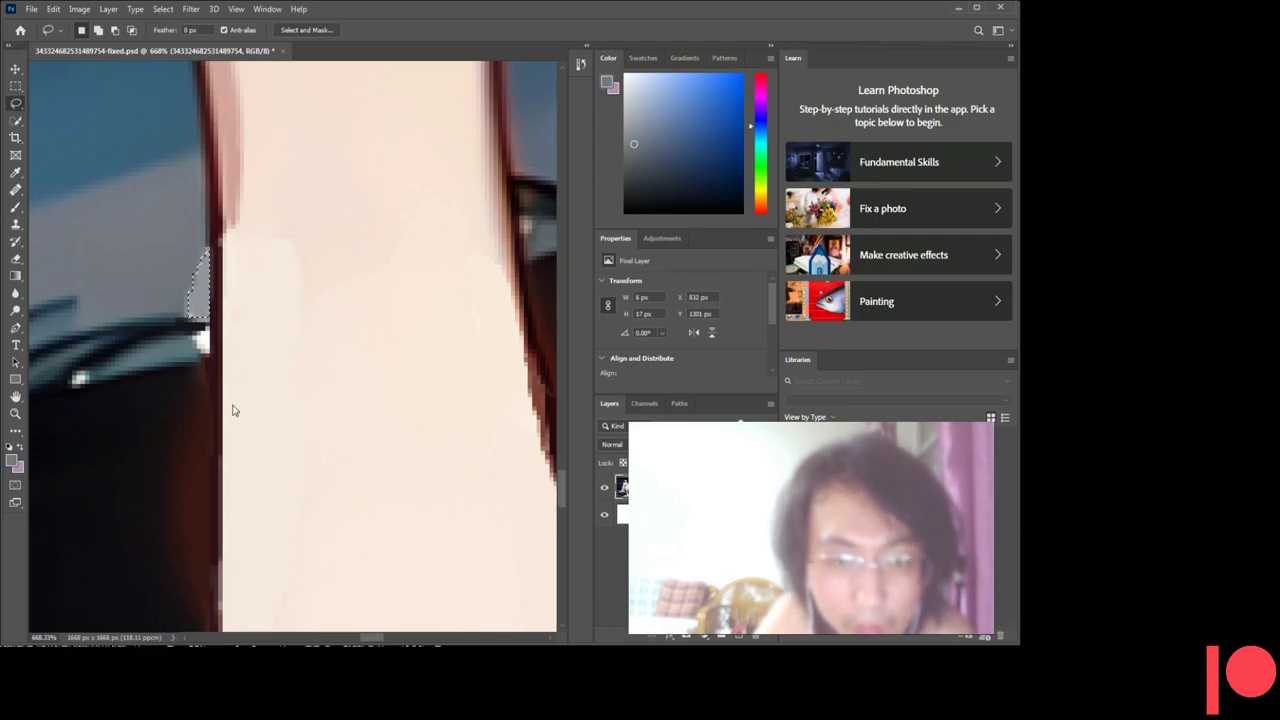
key("i")
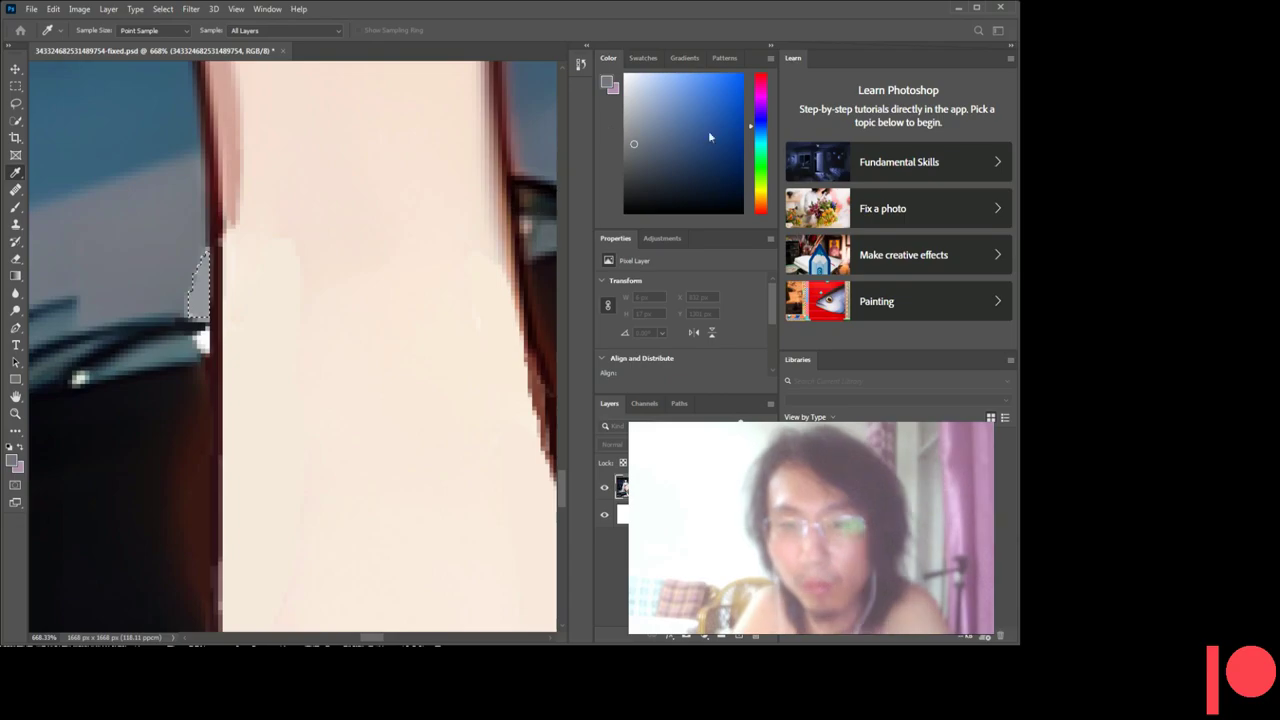
key("l")
key("ctrl+d")
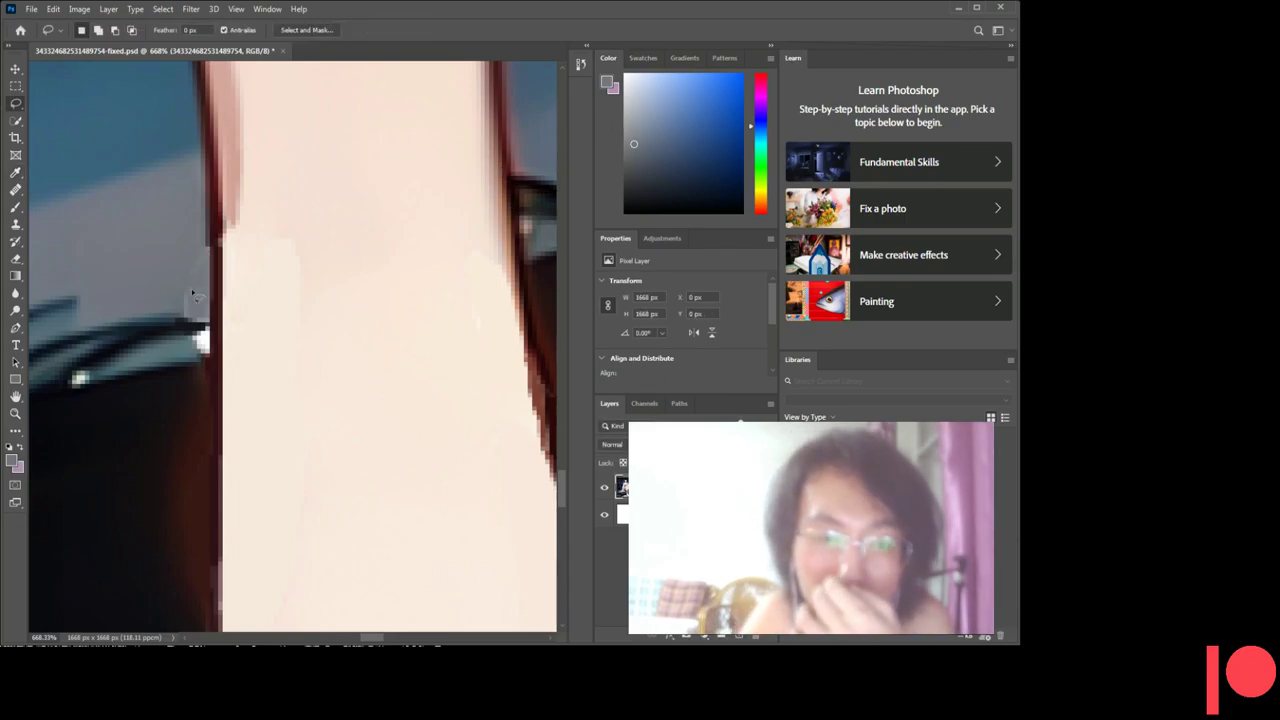
scroll(195, 280, "down", 1)
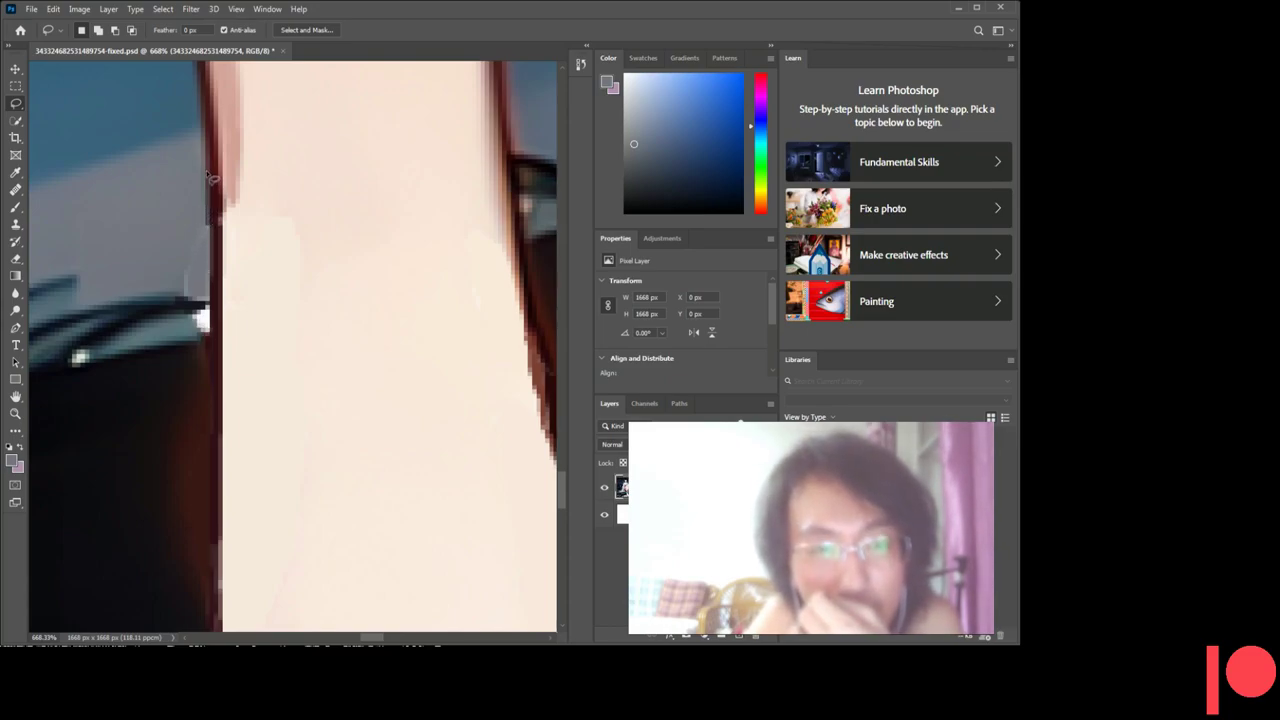
- Lasso a strip and a stray sliver along the leg's left edge, then deselect
left_click_drag(211, 205, 211, 172)
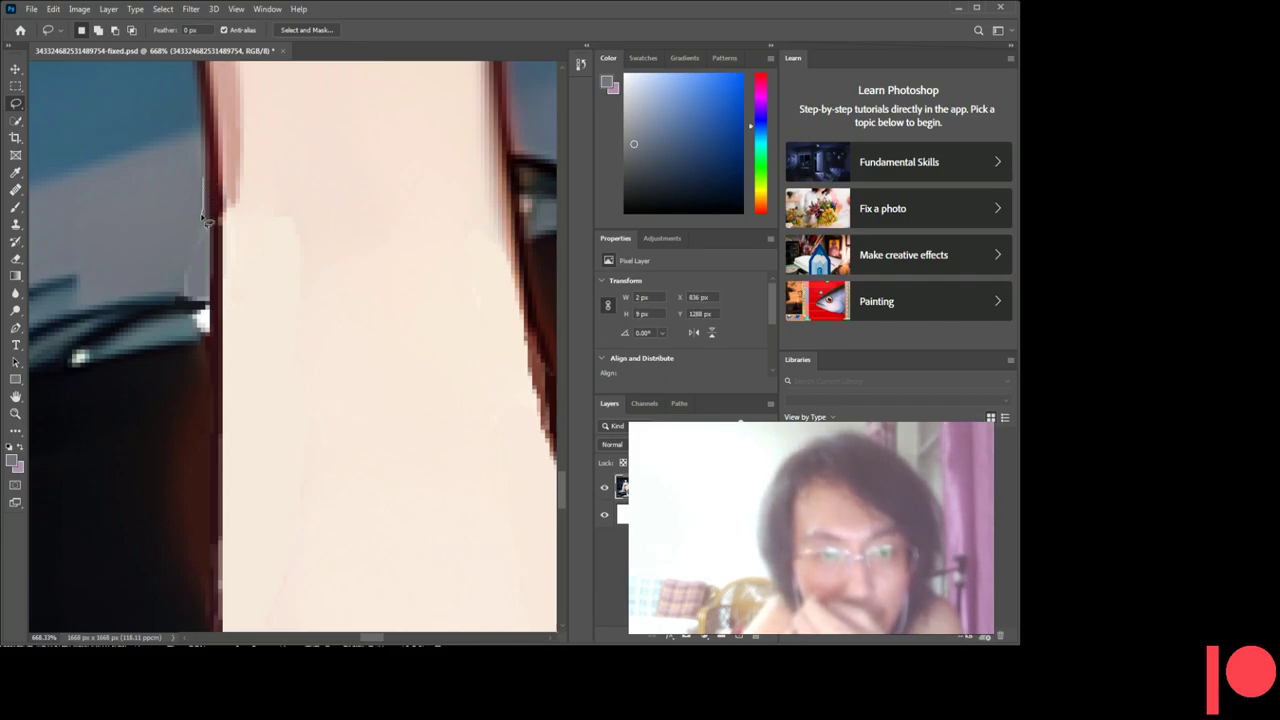
left_click_drag(202, 238, 186, 277)
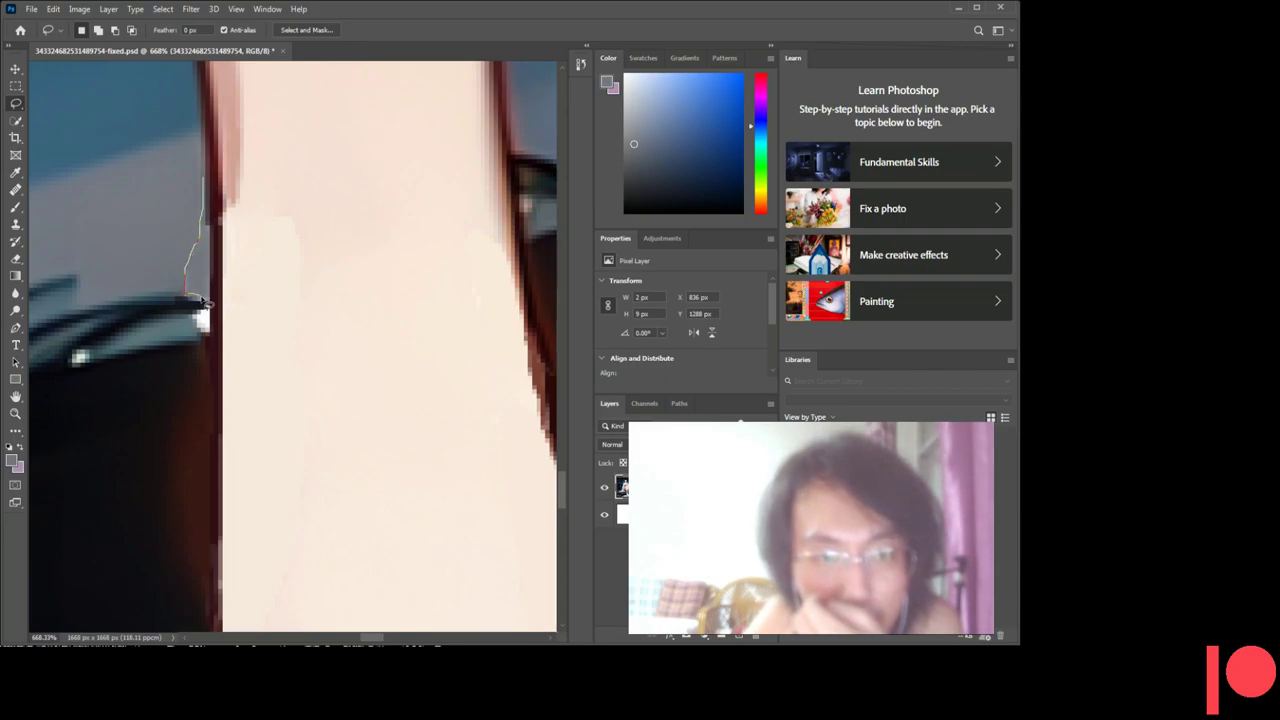
left_click_drag(205, 300, 213, 197)
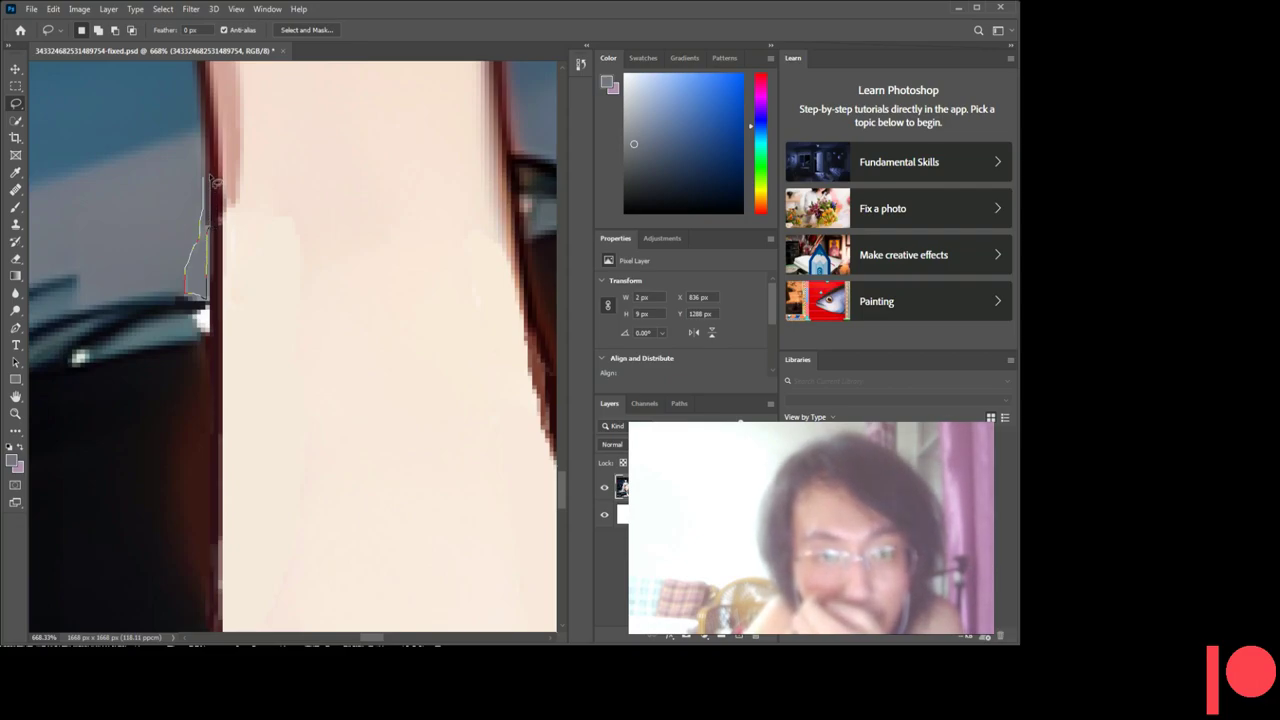
left_click_drag(214, 183, 208, 186)
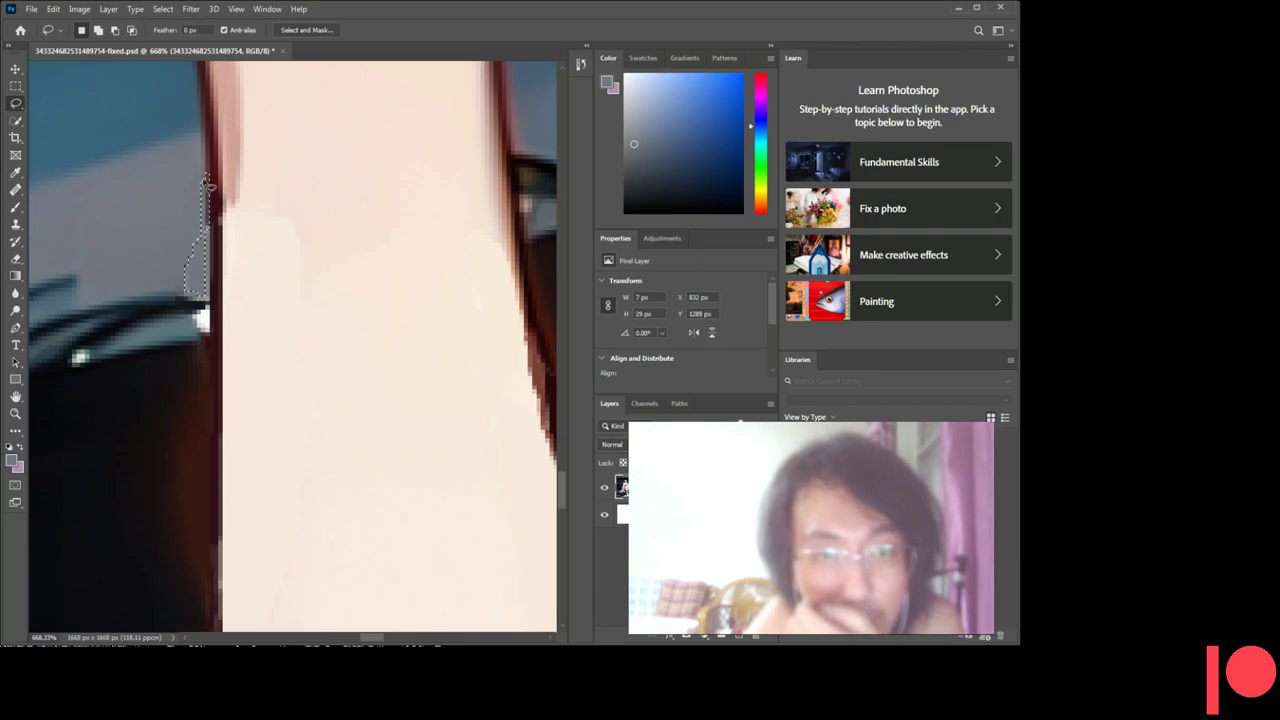
key("i")
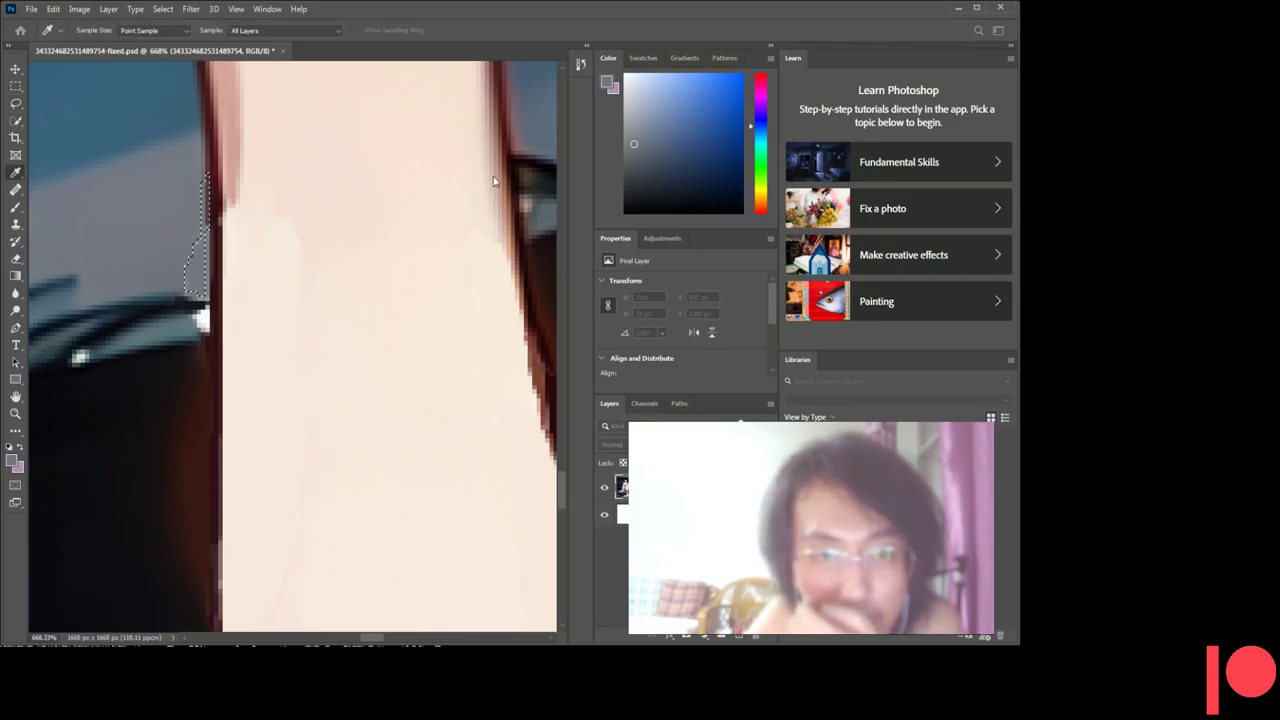
key("l")
key("ctrl+d")
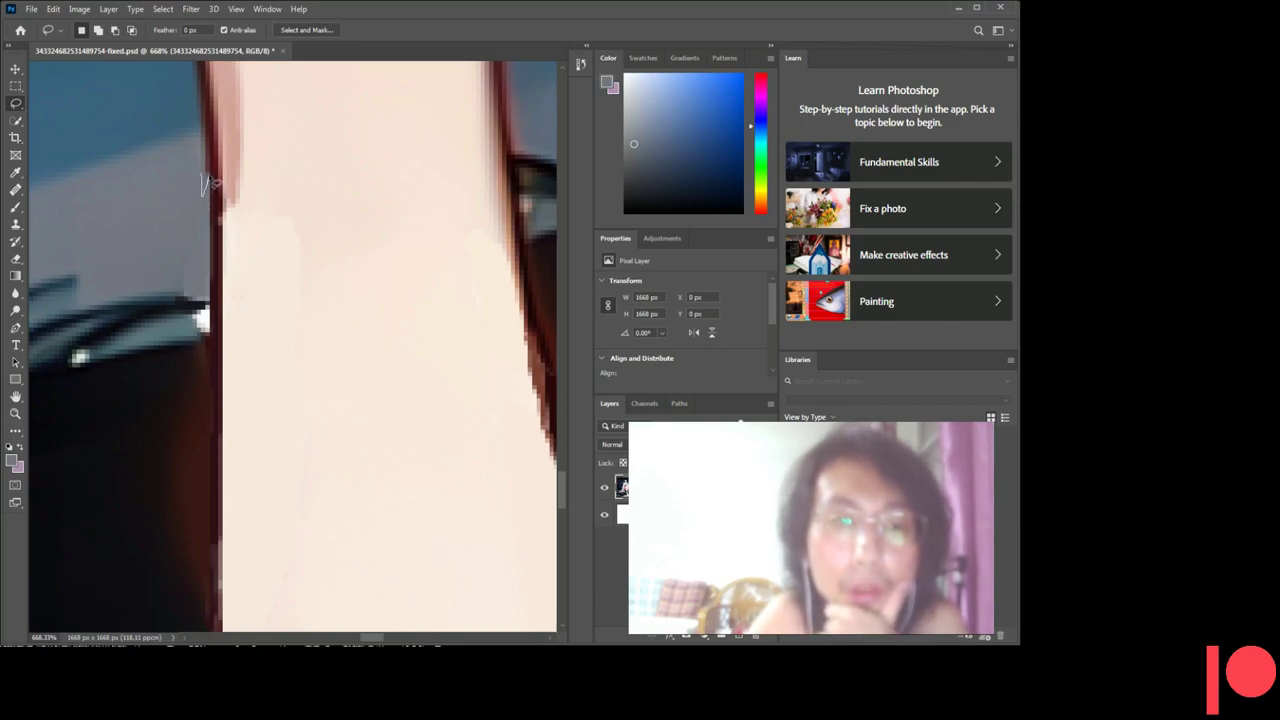
- Select tiny stray patches at the leg's left edge, sample nearby colour, and deselect
left_click_drag(201, 172, 201, 181)
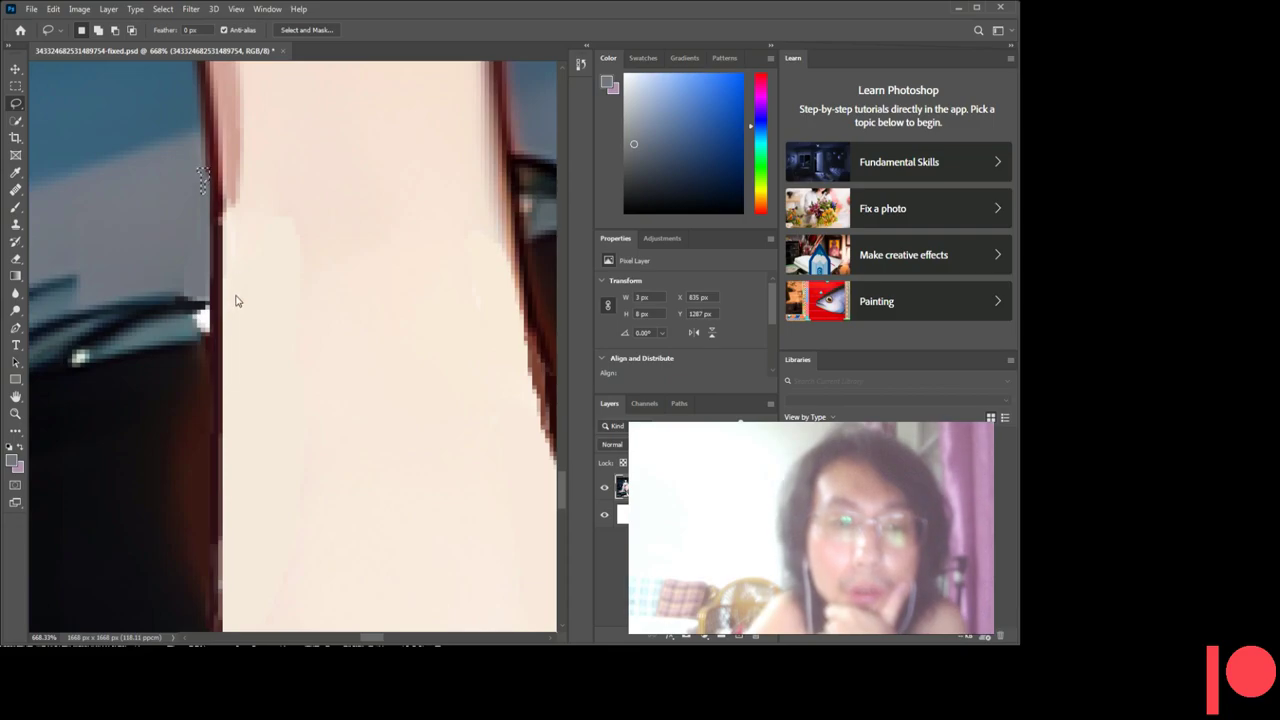
left_click(202, 250)
scroll(190, 270, "down", 1)
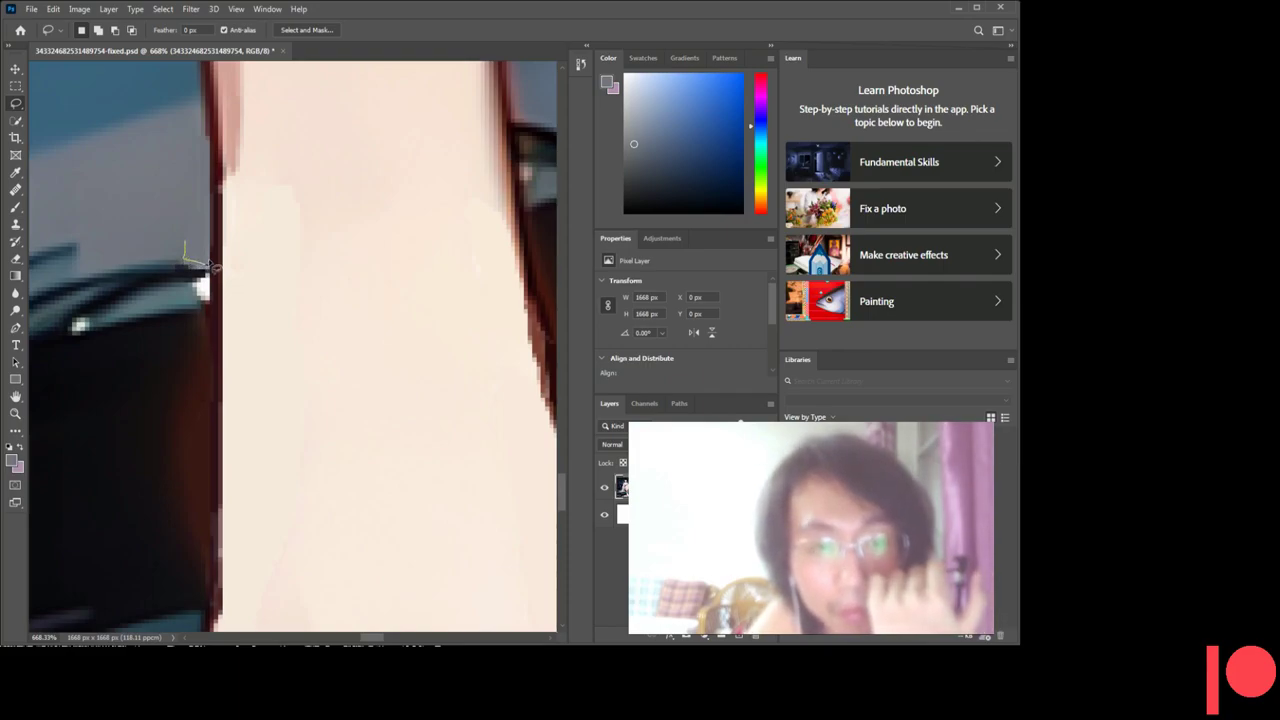
left_click_drag(187, 240, 185, 242)
key("i")
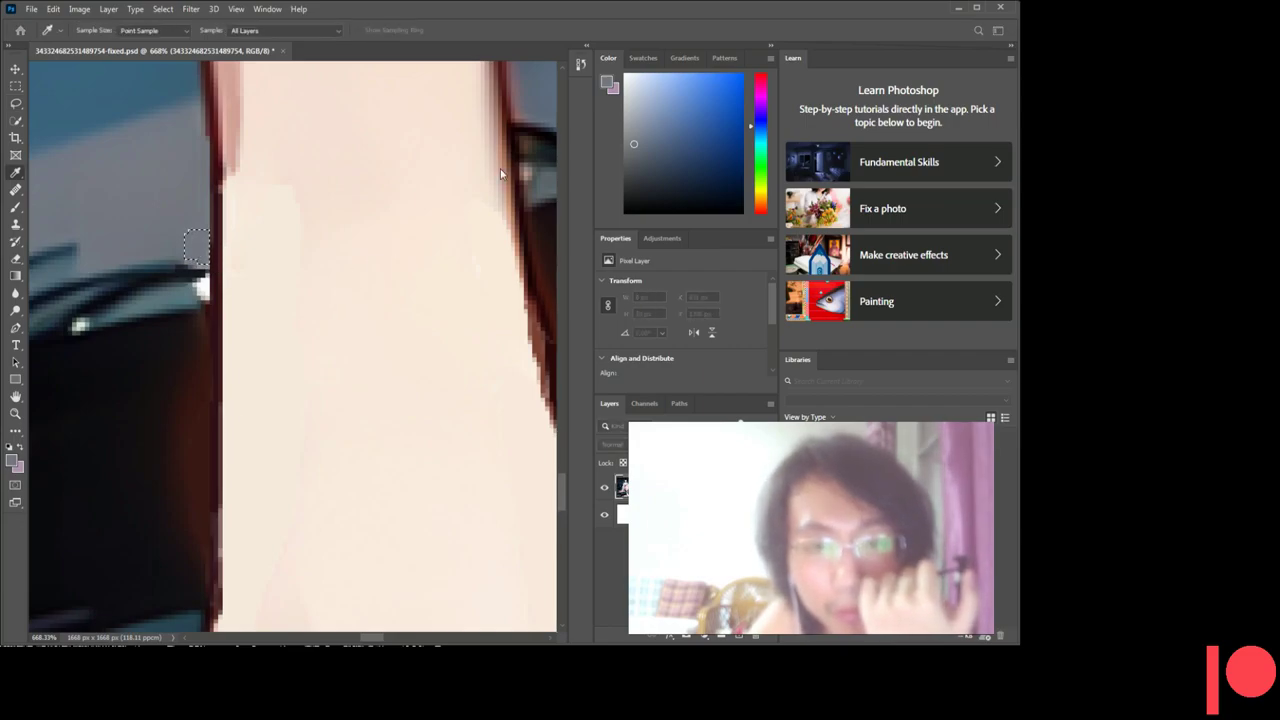
key("l")
key("ctrl+d")
- Outline one more stray spot by the edge, deselect, and zoom out to 168.33%
scroll(300, 250, "down", 2)
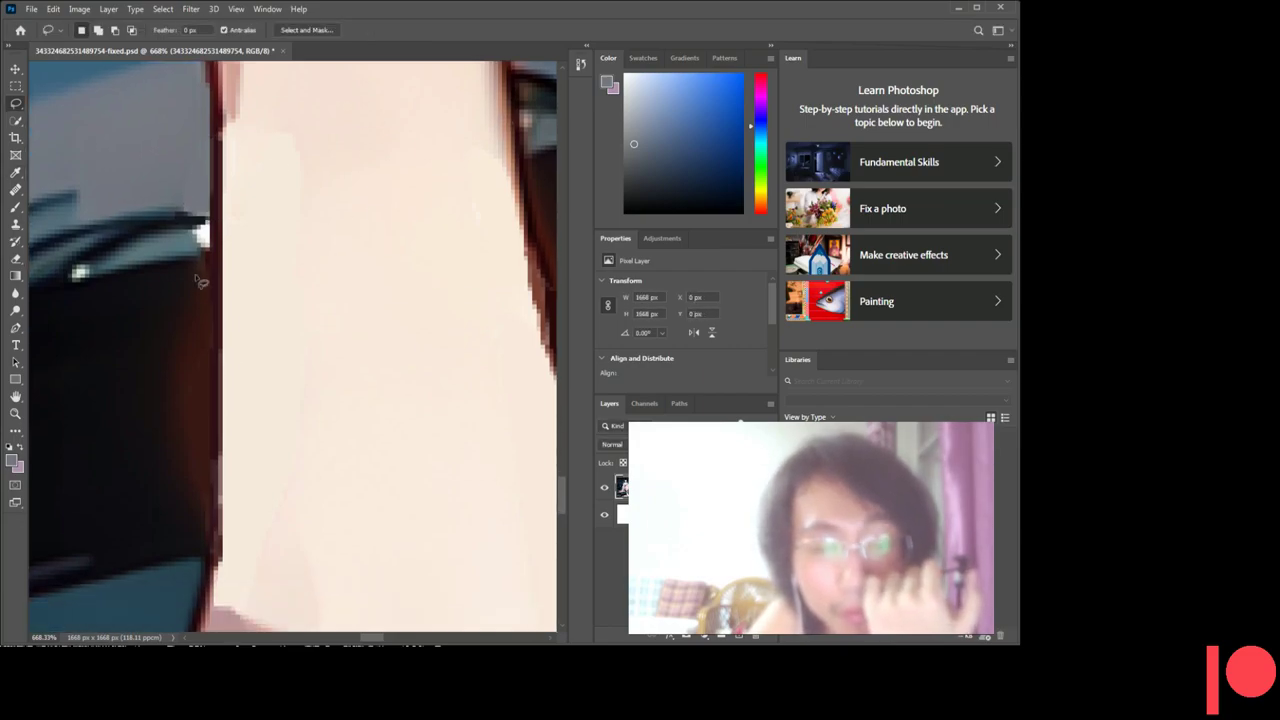
left_click_drag(183, 182, 186, 210)
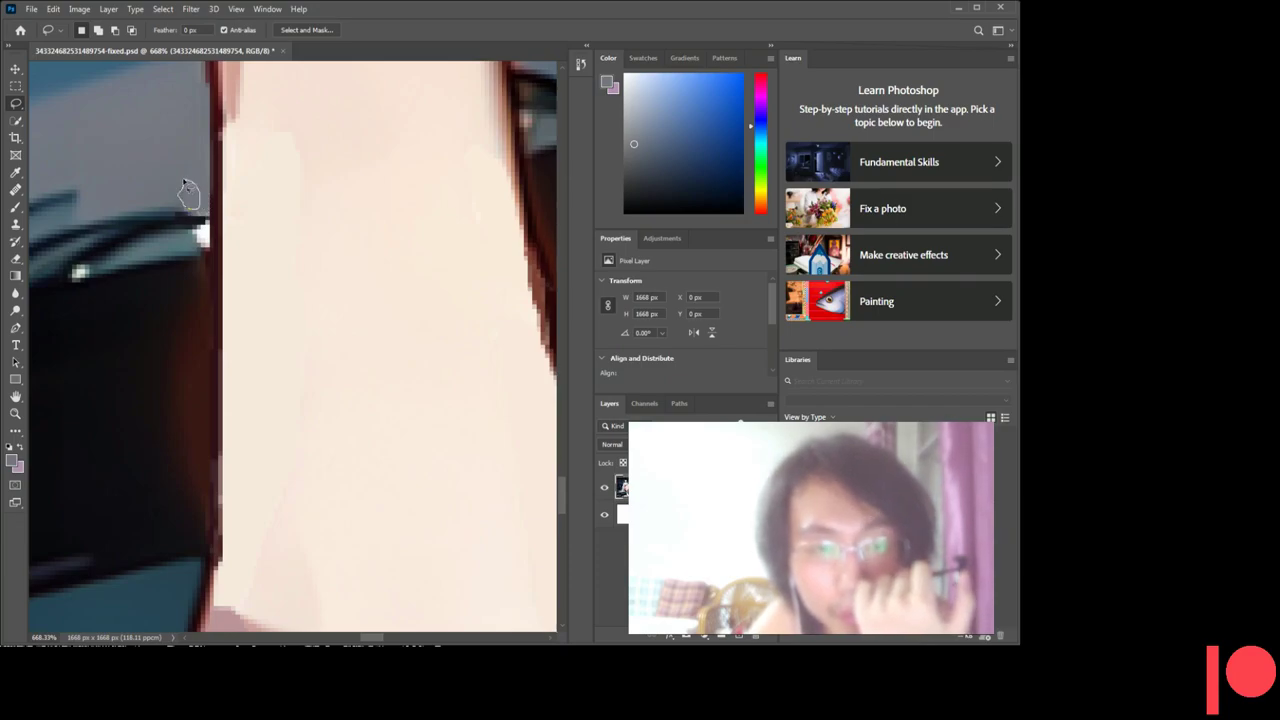
left_click_drag(192, 212, 185, 183)
key("ctrl+d")
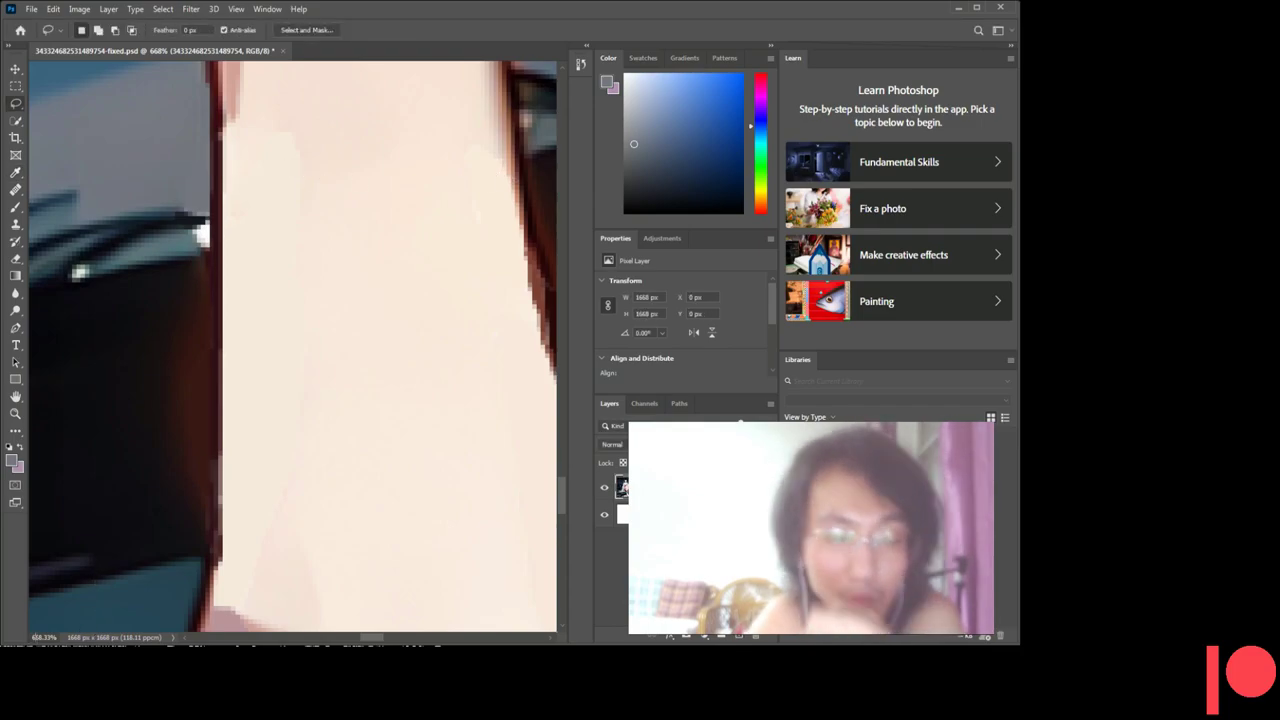
type("168.33")
key("Return")
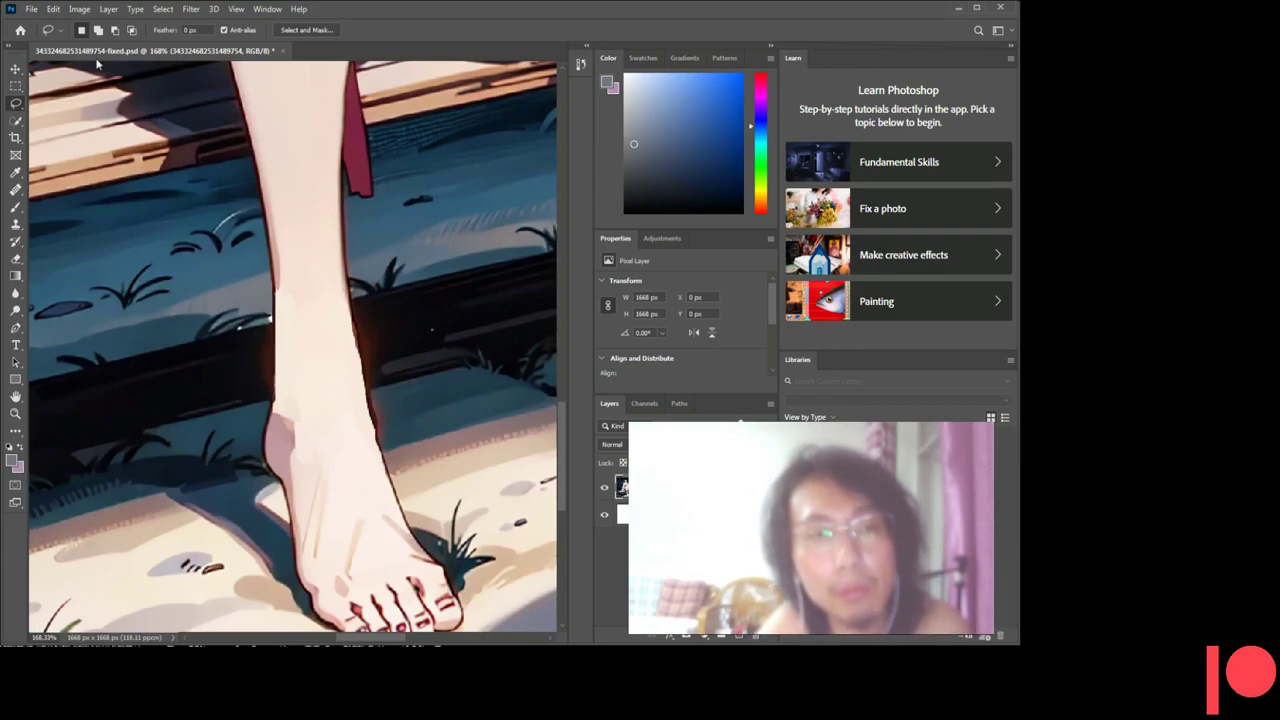
- Save the PSD document with the leg edge fixes
key("ctrl+s")
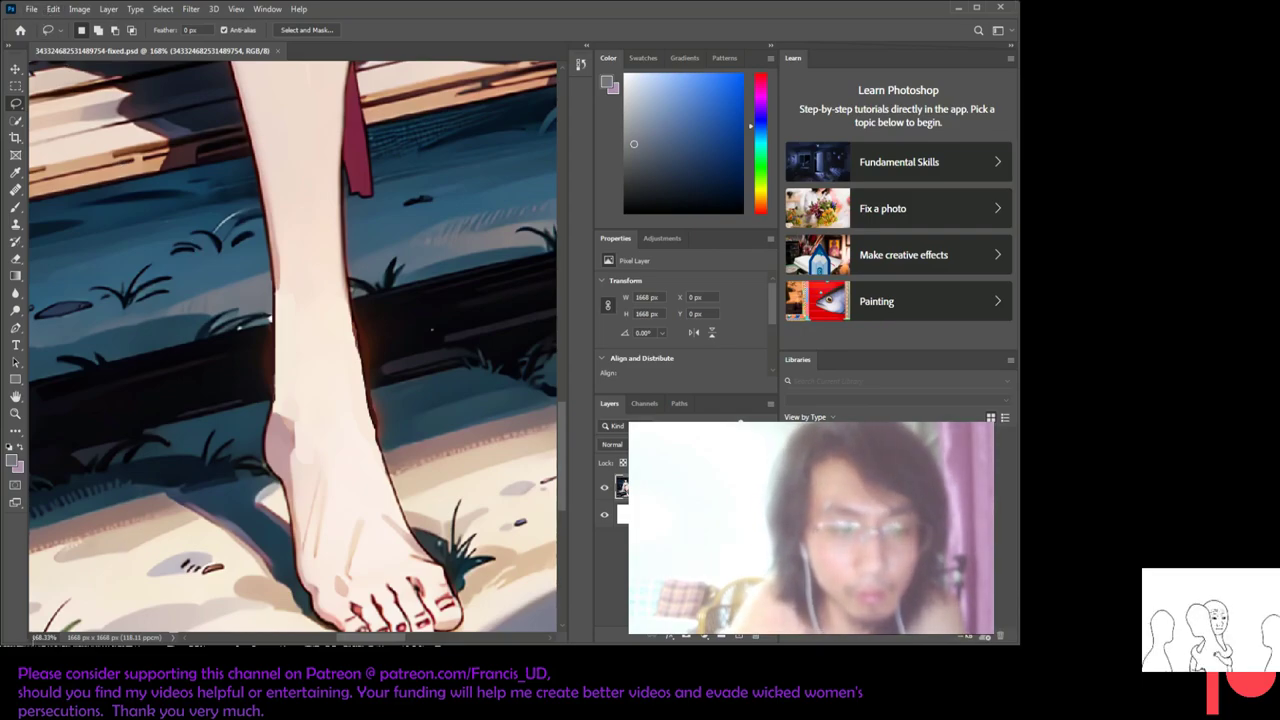
- Zoom in on the white speck at the leg's left edge and test a tiny selection beside it
key("ctrl+plus")
key("ctrl+plus")
key("ctrl+plus")
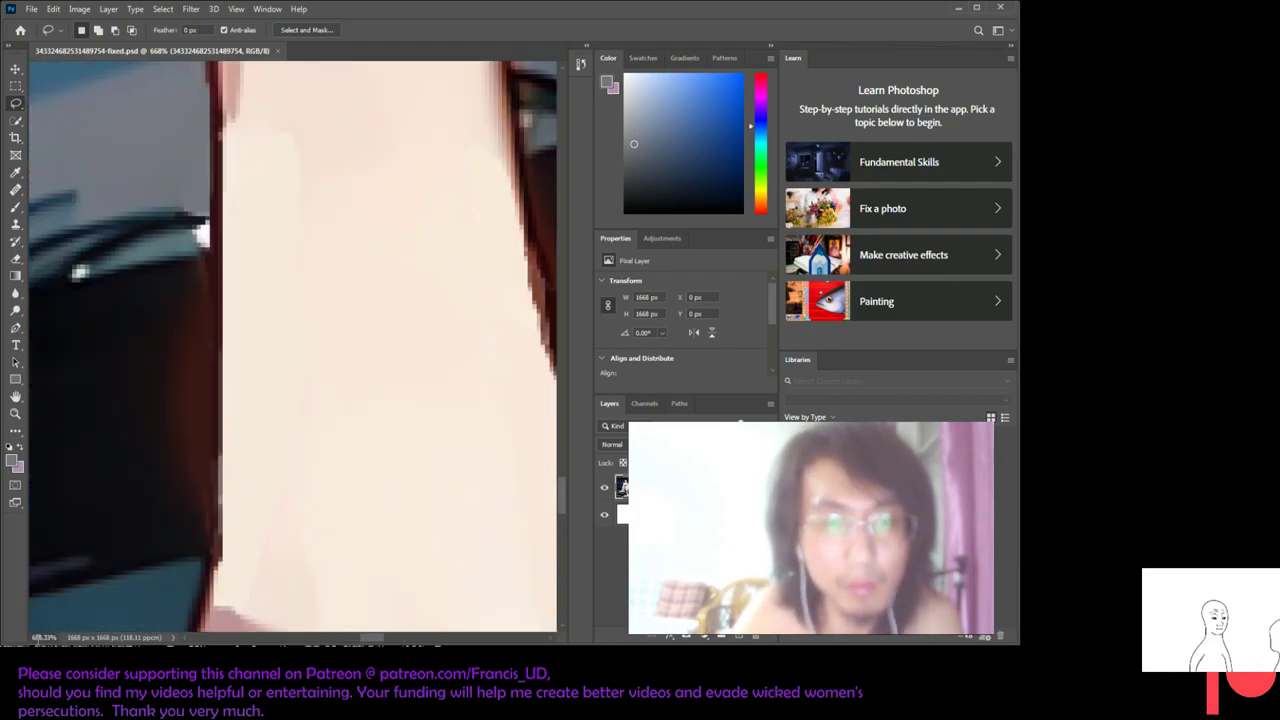
scroll(378, 588, "up", 1)
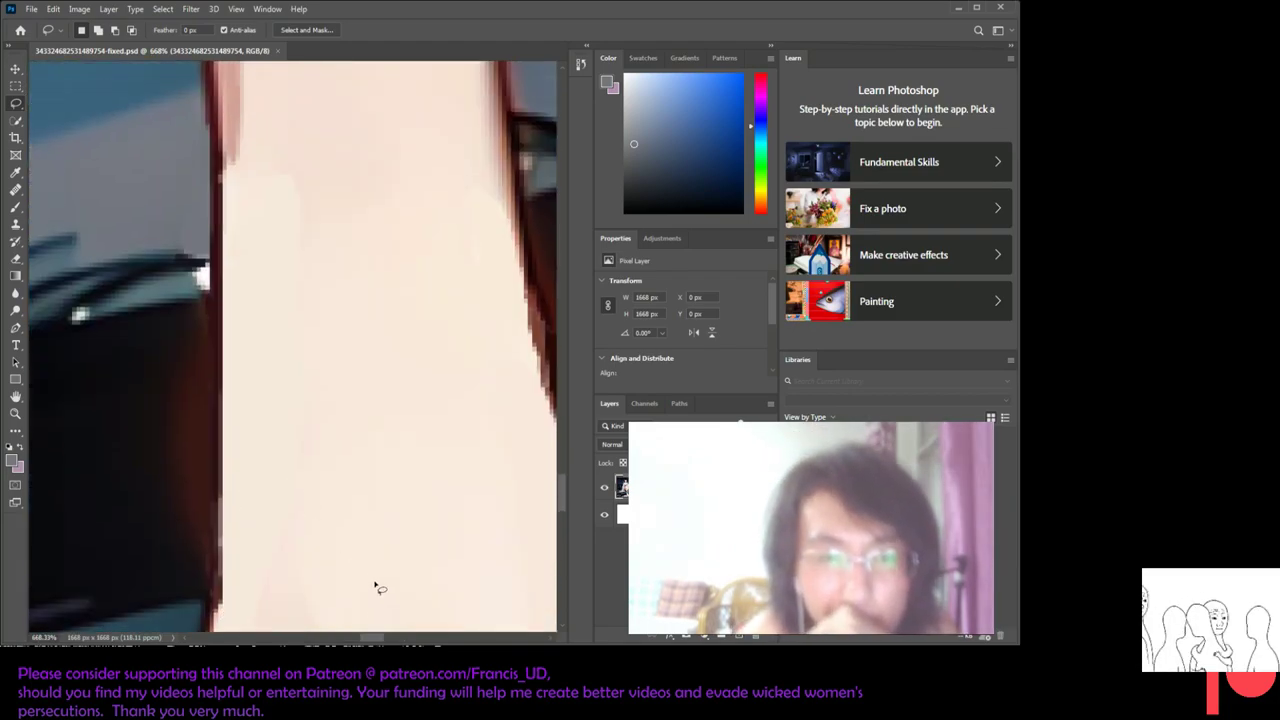
scroll(371, 640, "left", 1)
scroll(371, 640, "left", 1)
scroll(371, 640, "left", 1)
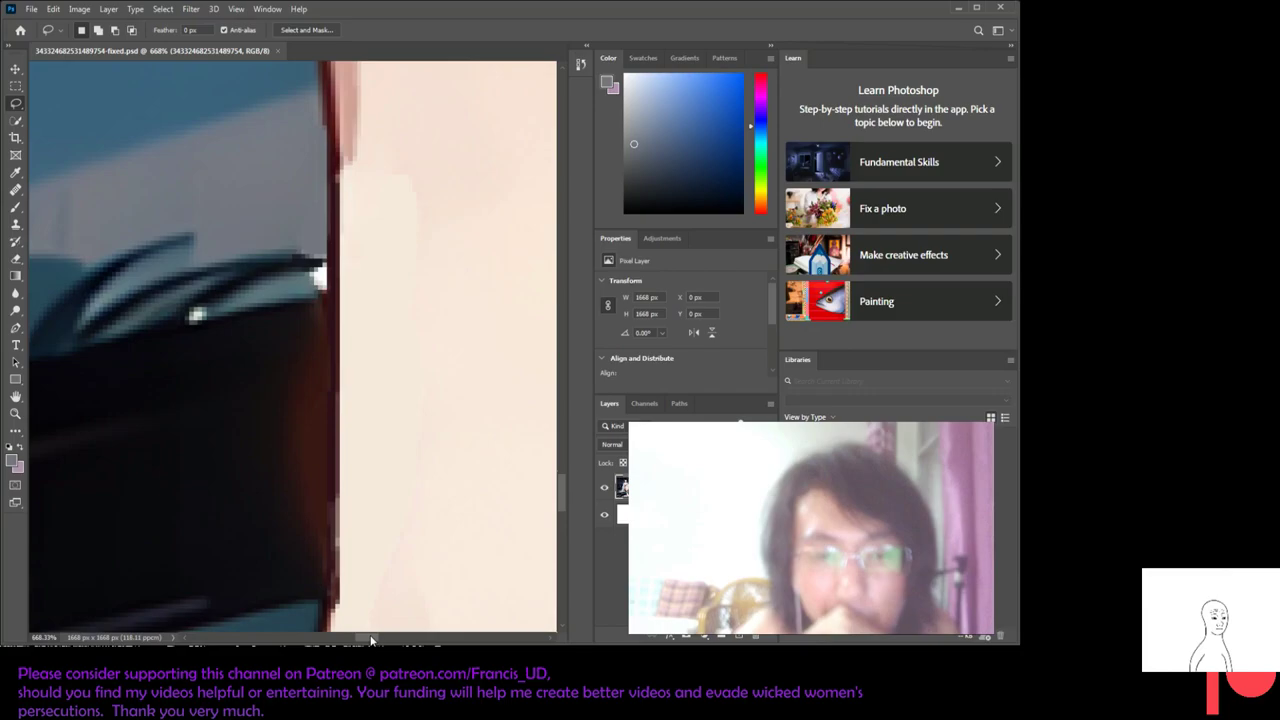
left_click(15, 172)
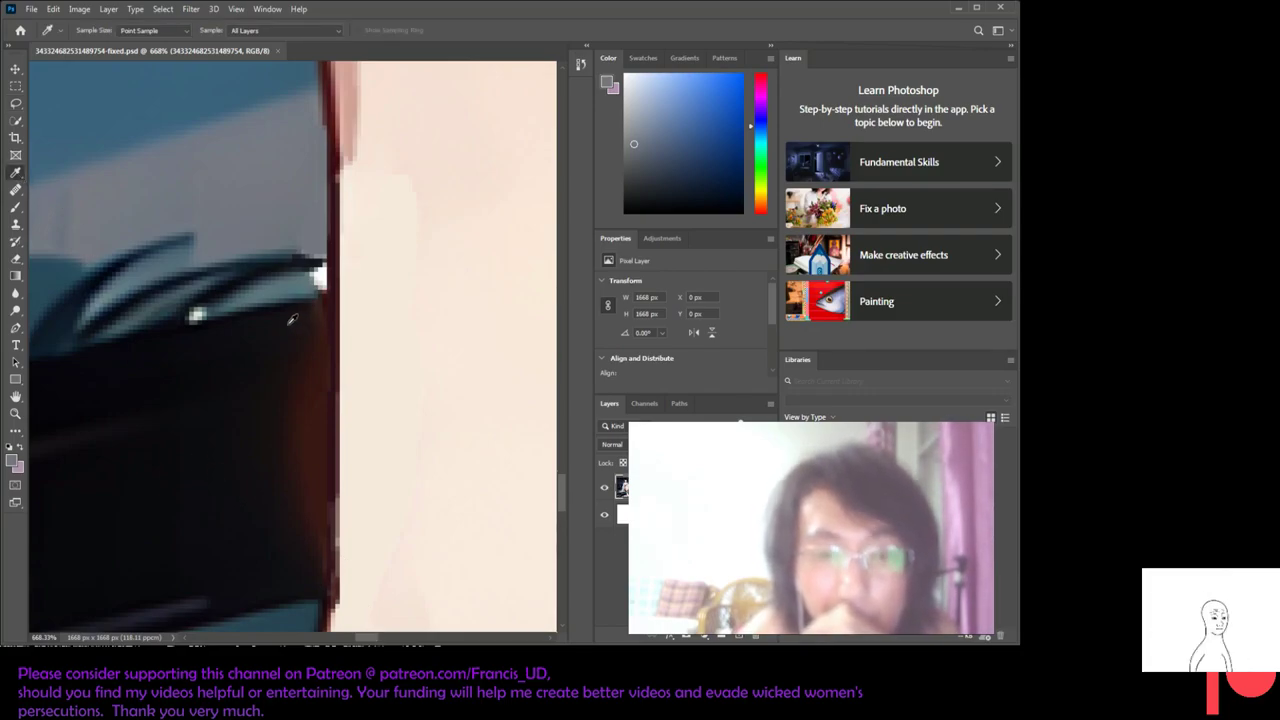
left_click(15, 103)
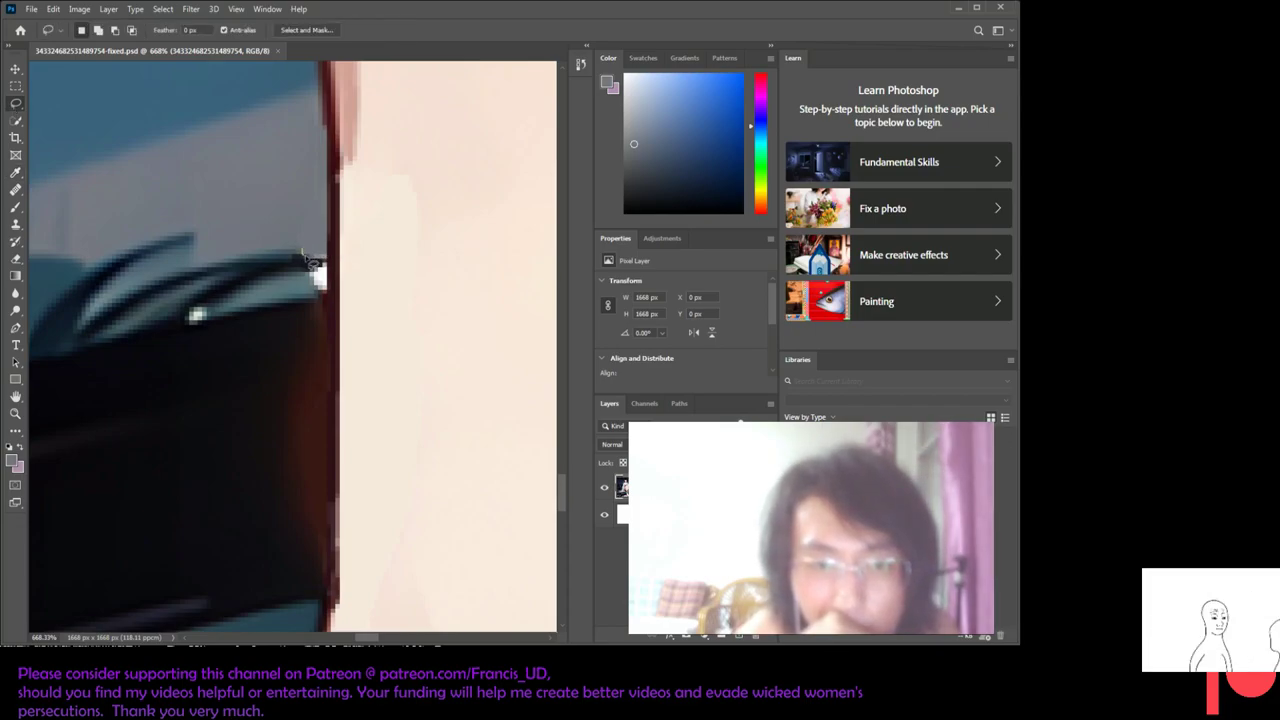
left_click_drag(308, 258, 316, 270)
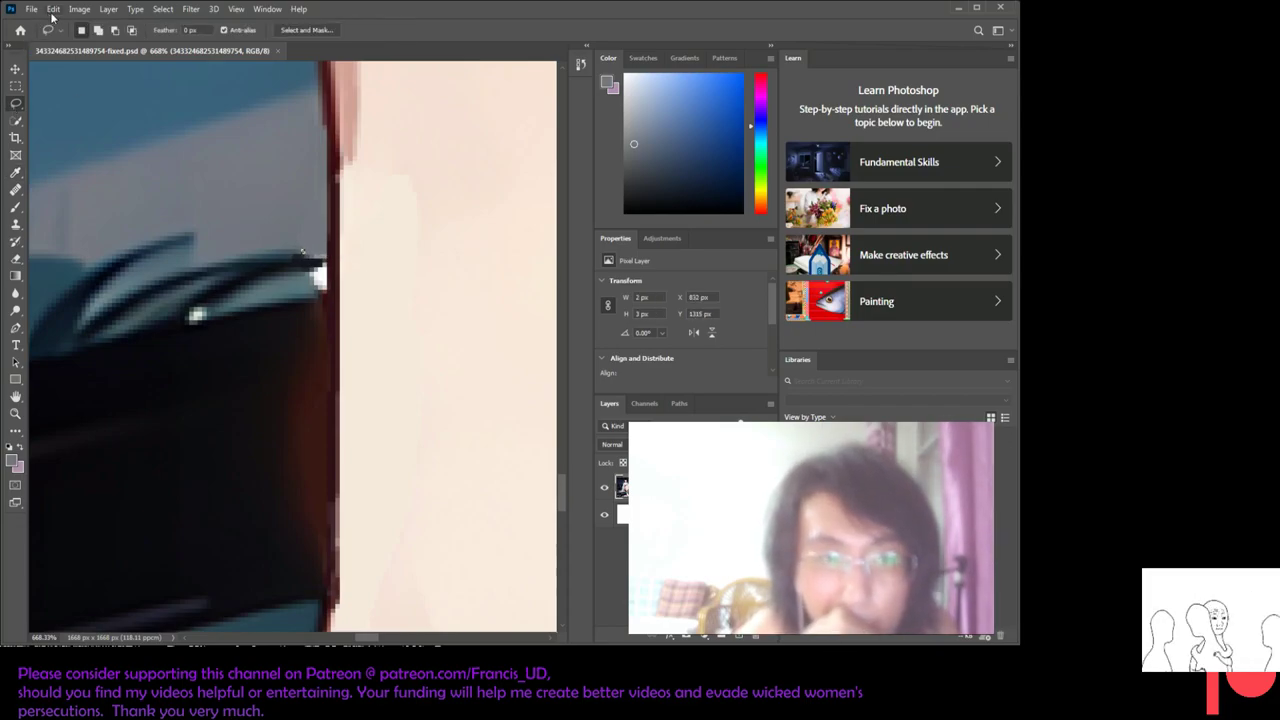
left_click(300, 248)
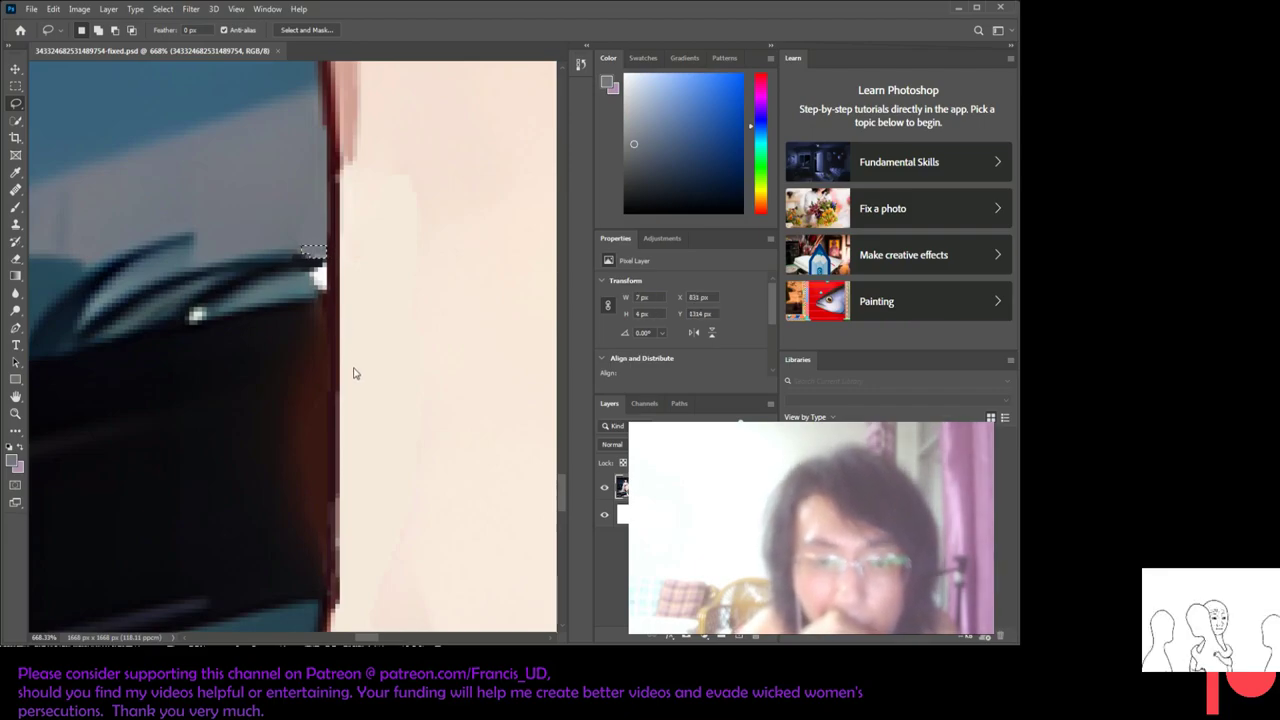
key("i")
key("l")
left_click(281, 175)
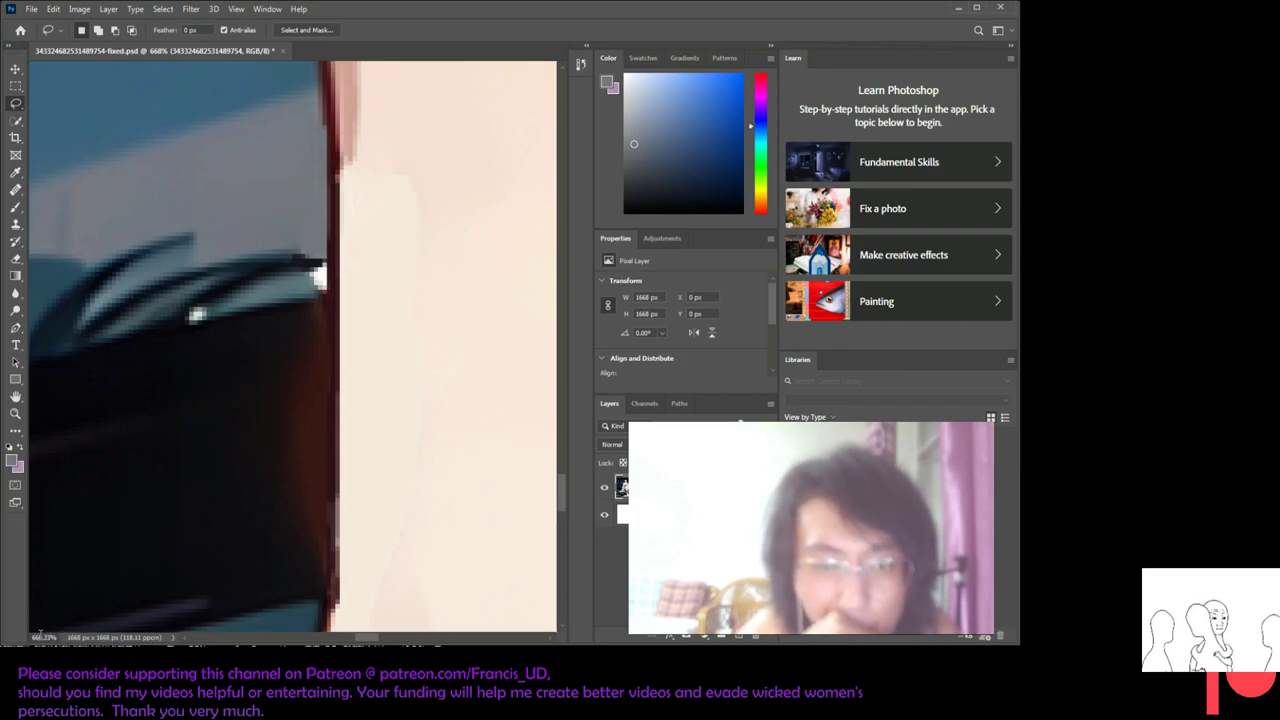
- Zoom out to 168.33% to view the whole foot, then in to 368.33% on the leg
type("168.33")
key("Return")
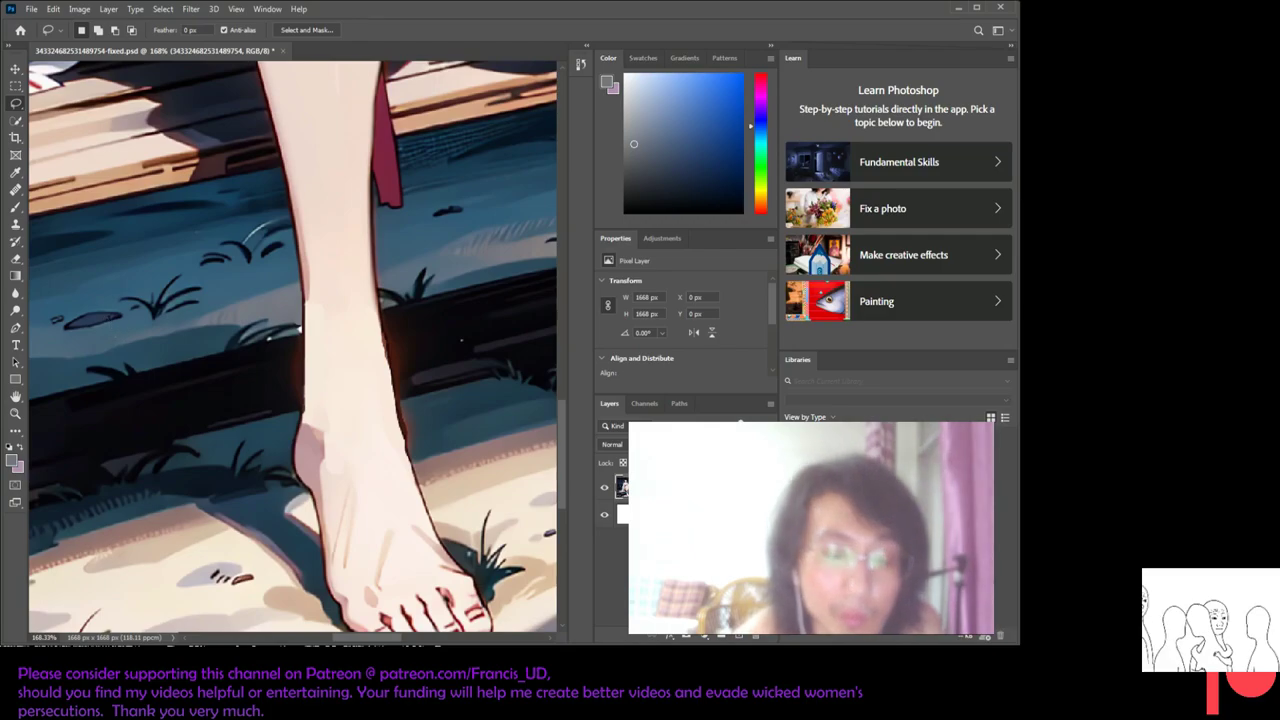
left_click(44, 637)
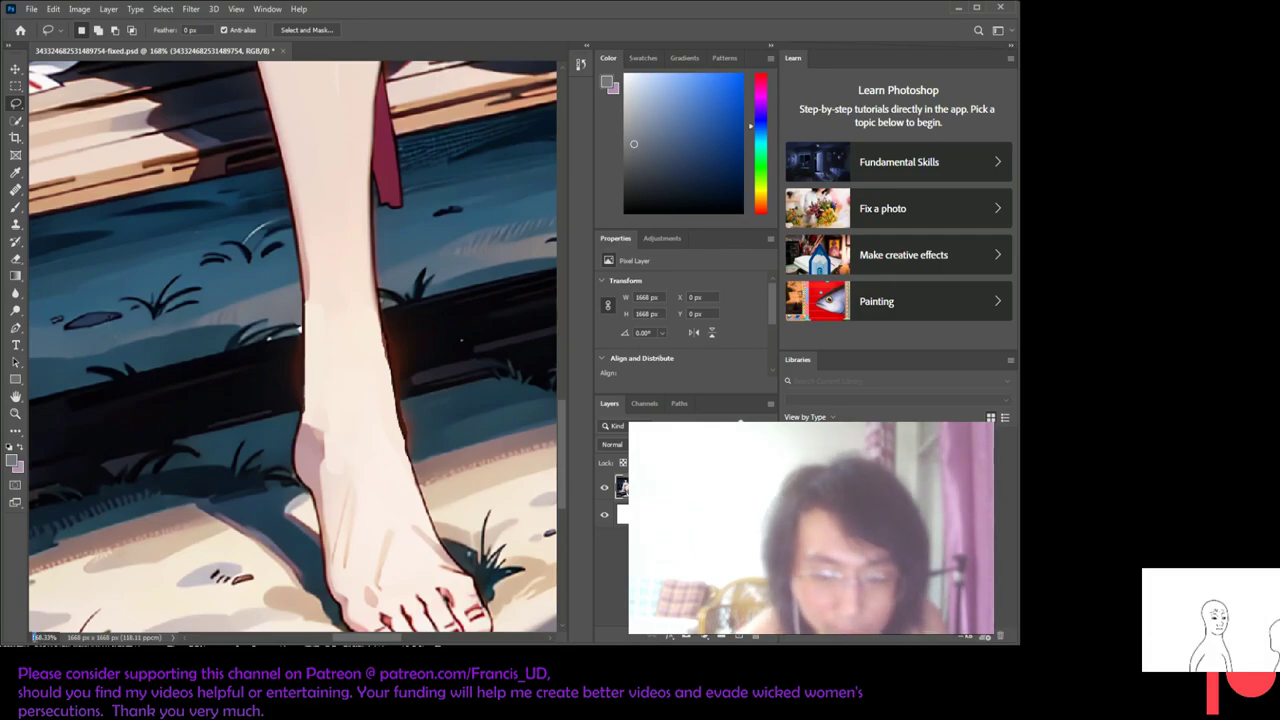
type("3")
key("Return")
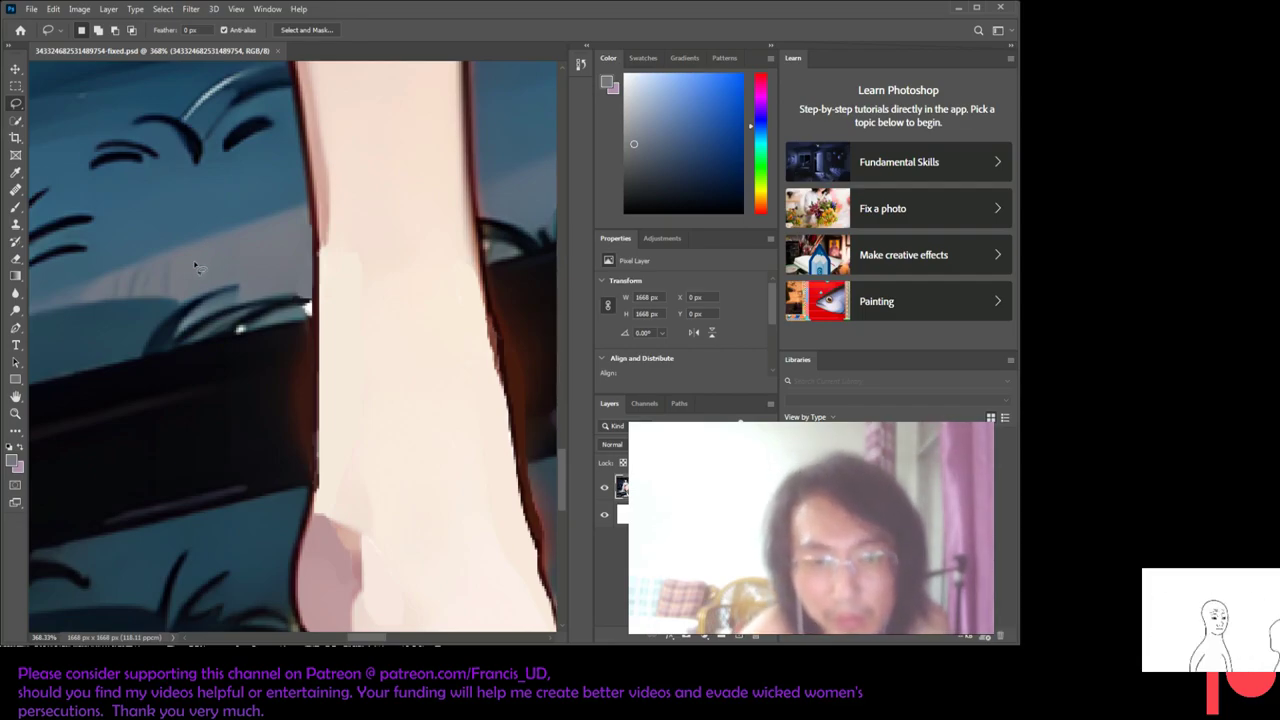
- Sample the teal-blue background beside the ankle and check it in the foreground colour picker
left_click(15, 173)
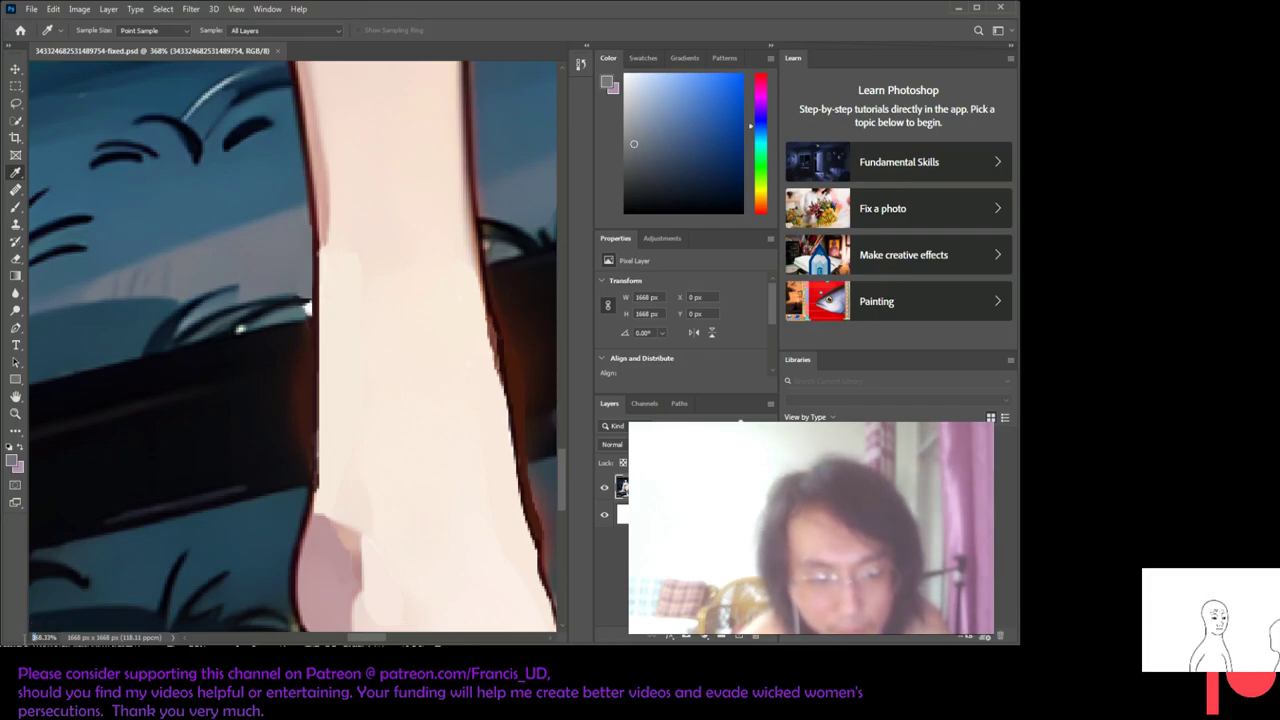
type("668.33")
scroll(300, 357, "up", 3)
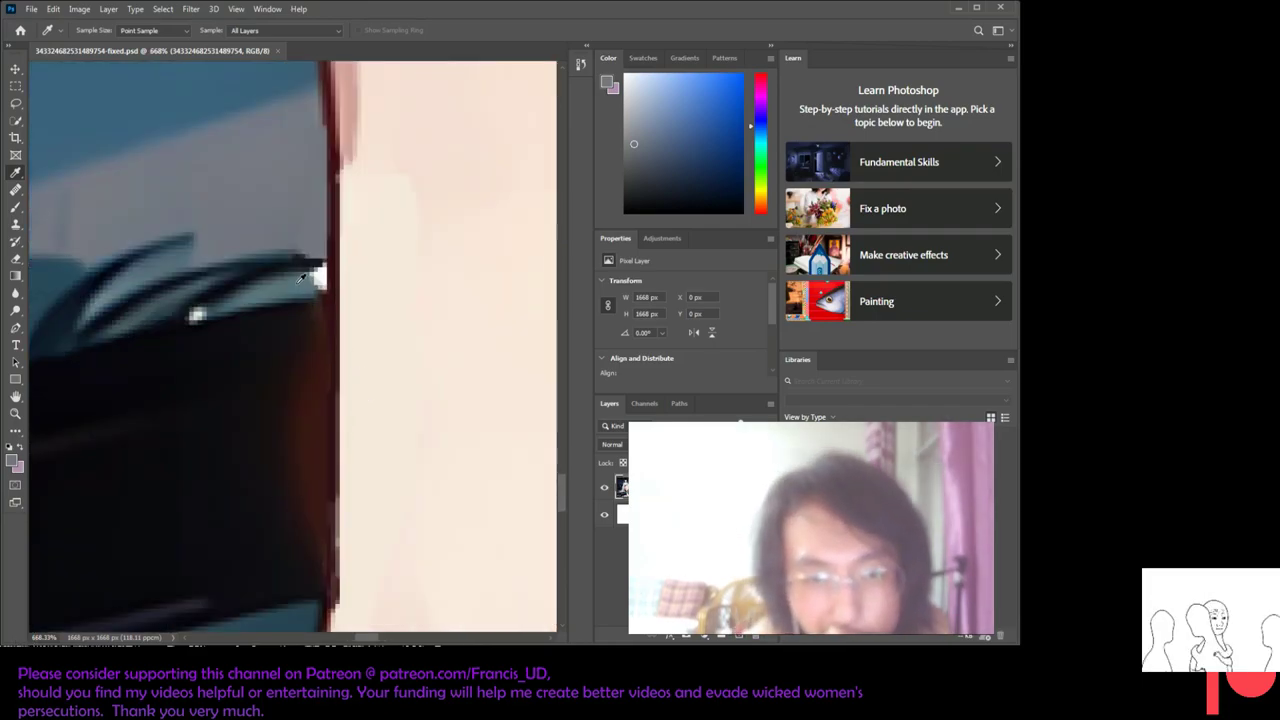
left_click(308, 276)
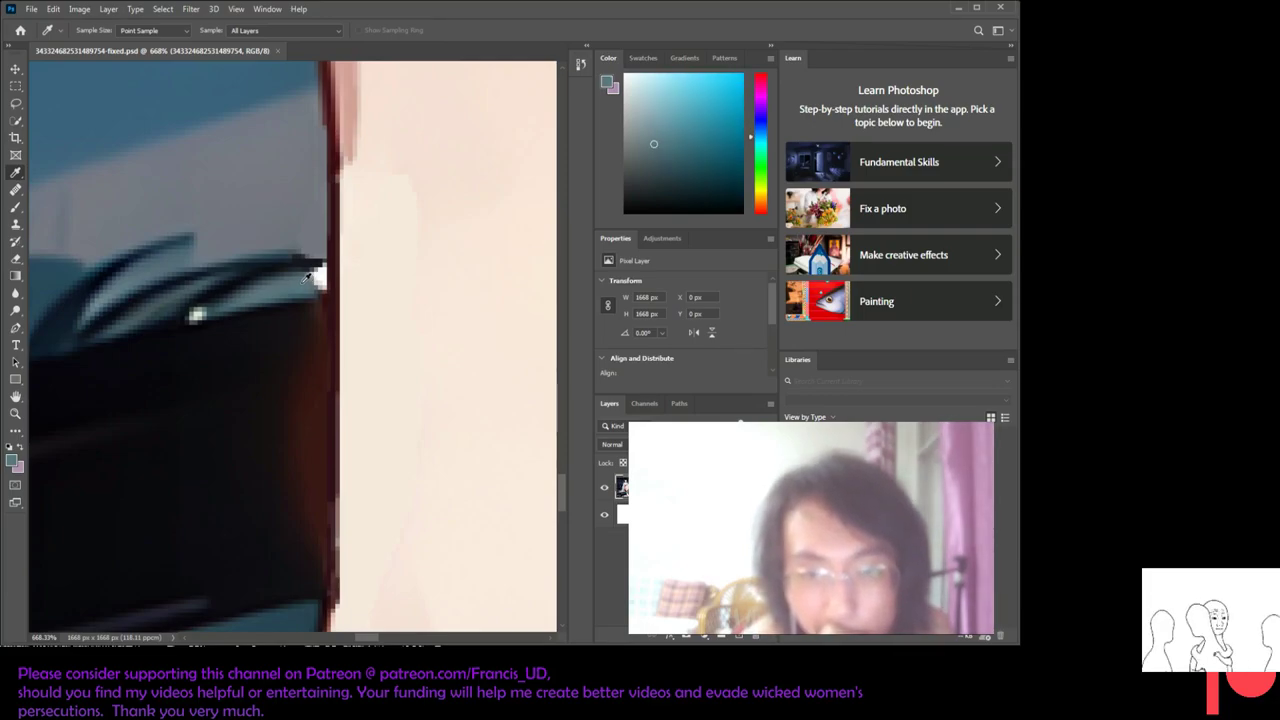
left_click(306, 278)
left_click(614, 78)
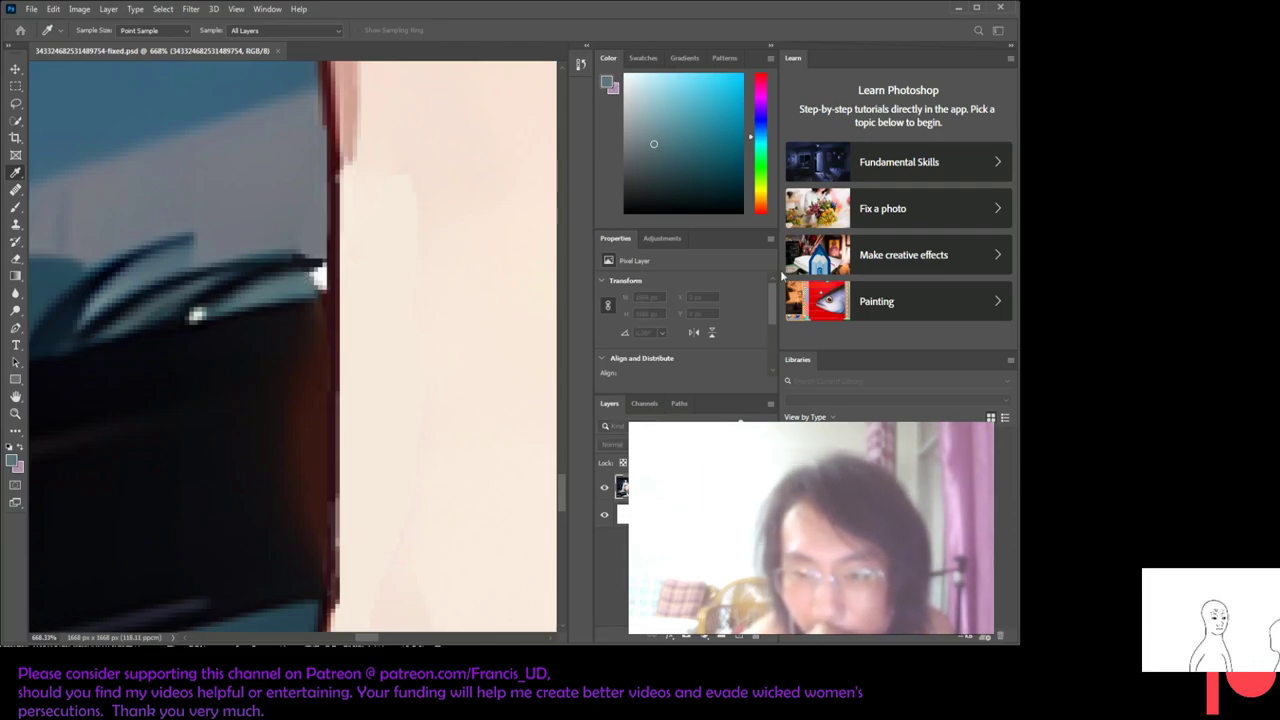
key("Return")
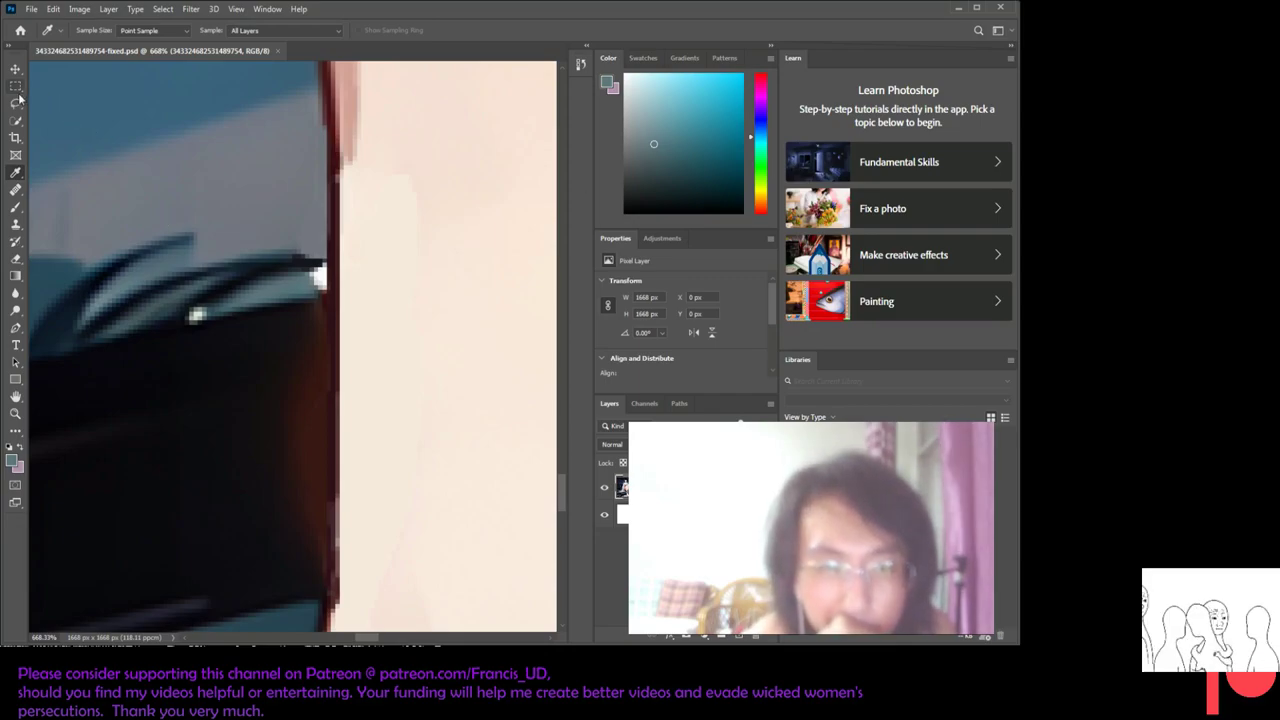
left_click(17, 102)
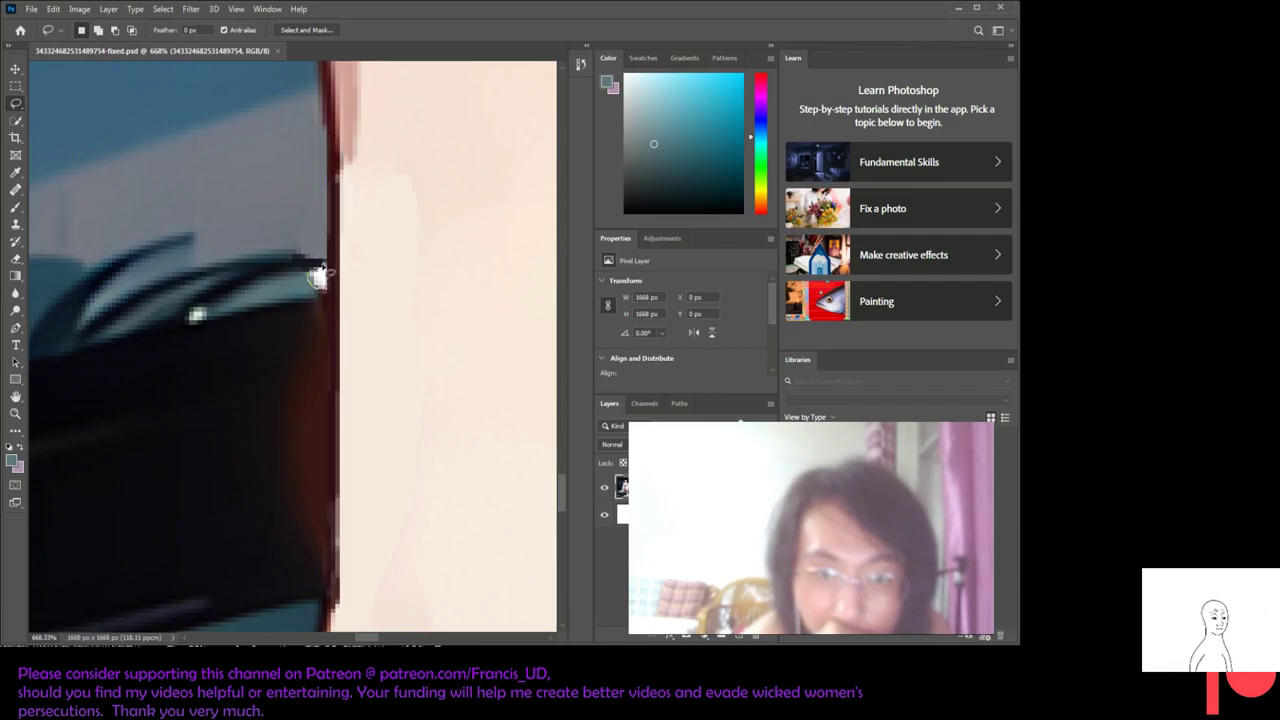
- Lasso the white speck at the leg's edge and fill it with a sampled nearby colour
left_click_drag(316, 274, 320, 281)
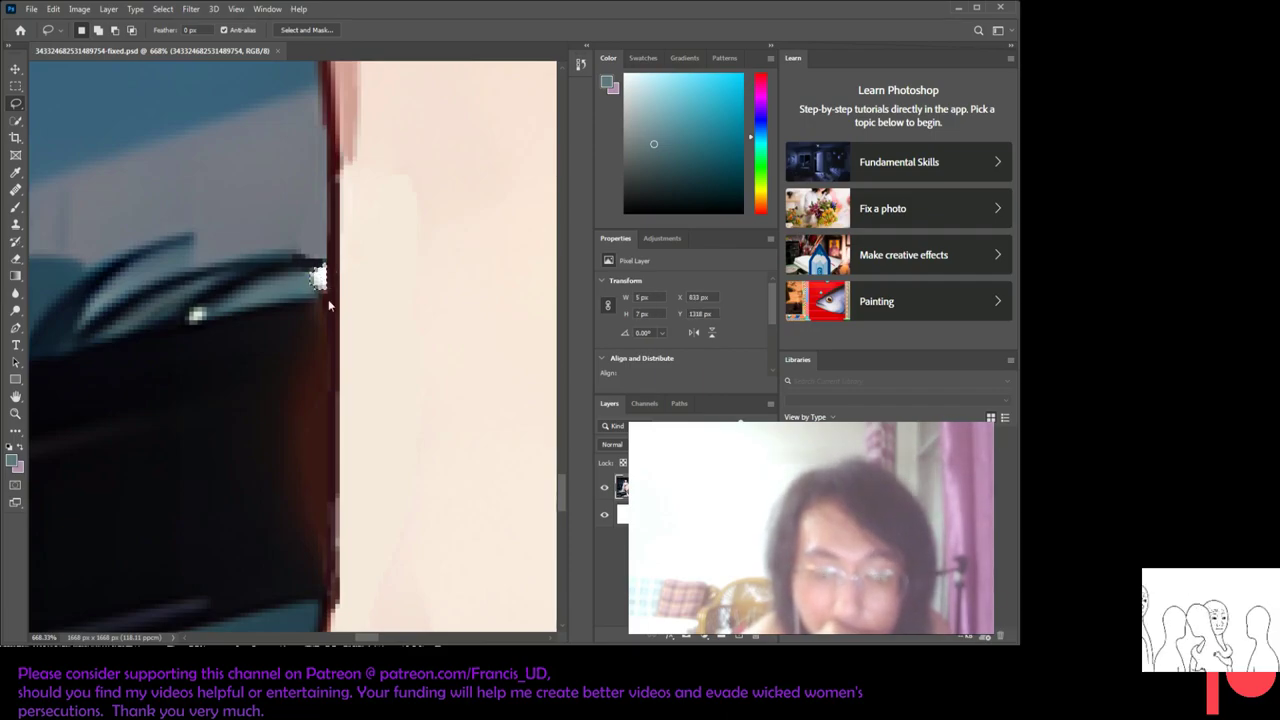
key("i")
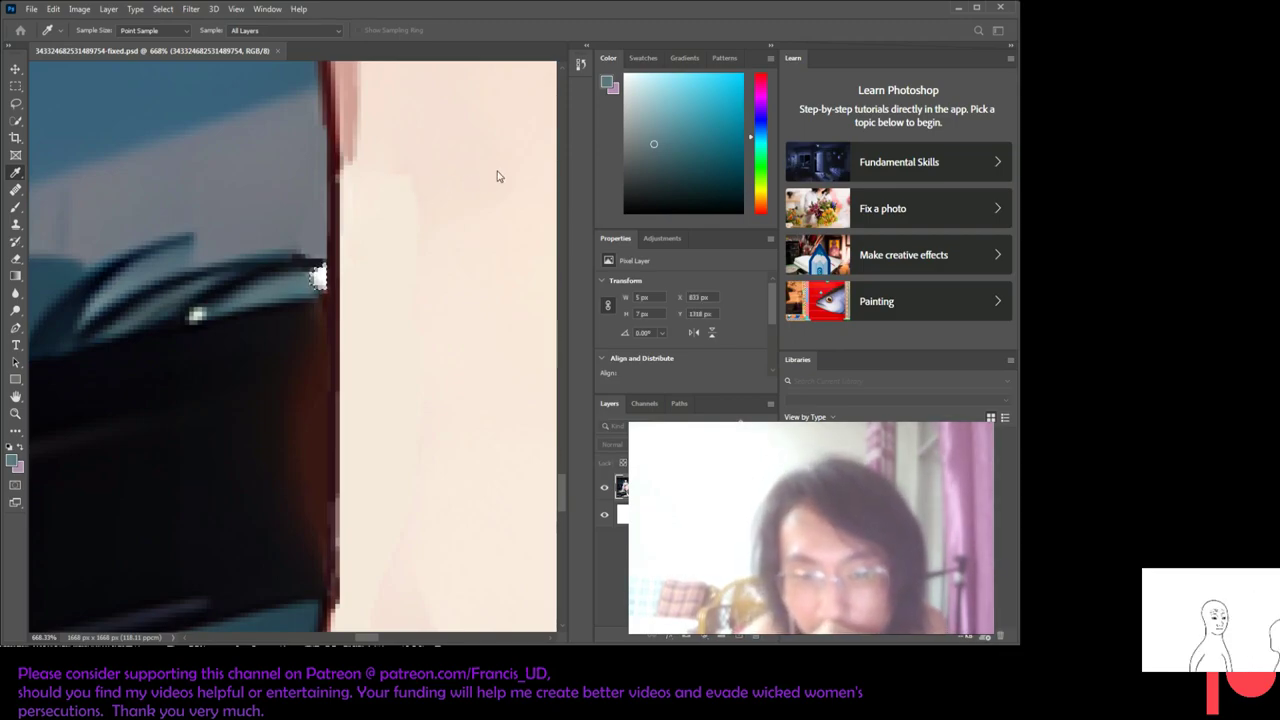
key("l")
key("Delete")
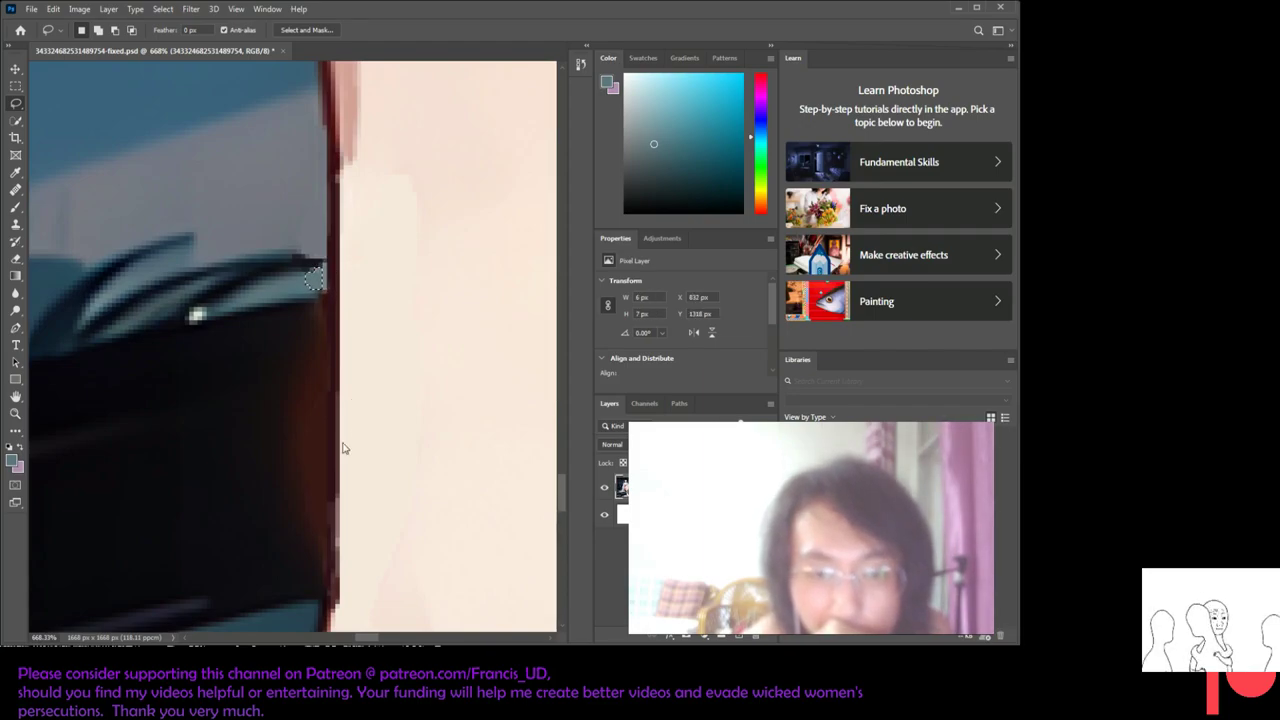
key("i")
key("l")
key("ctrl+d")
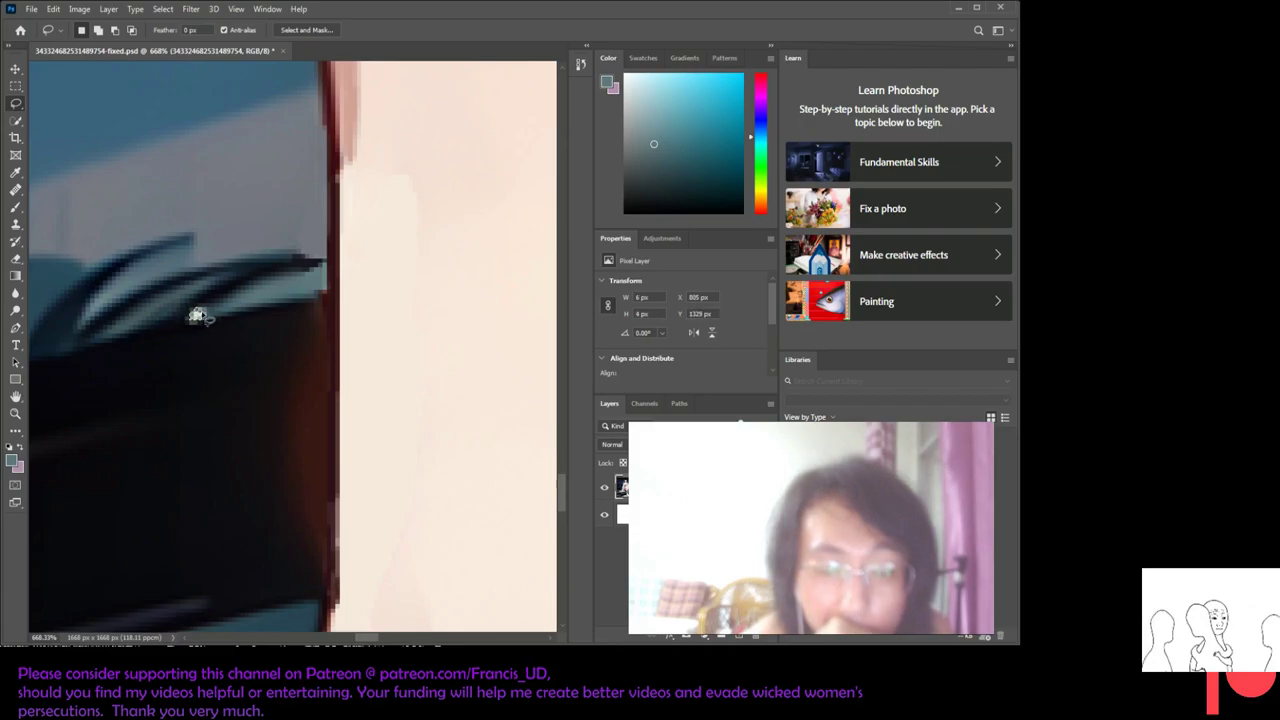
- Fill the tiny bright speck beside the ankle grey, deselect, and zoom out to 168%
key("i")
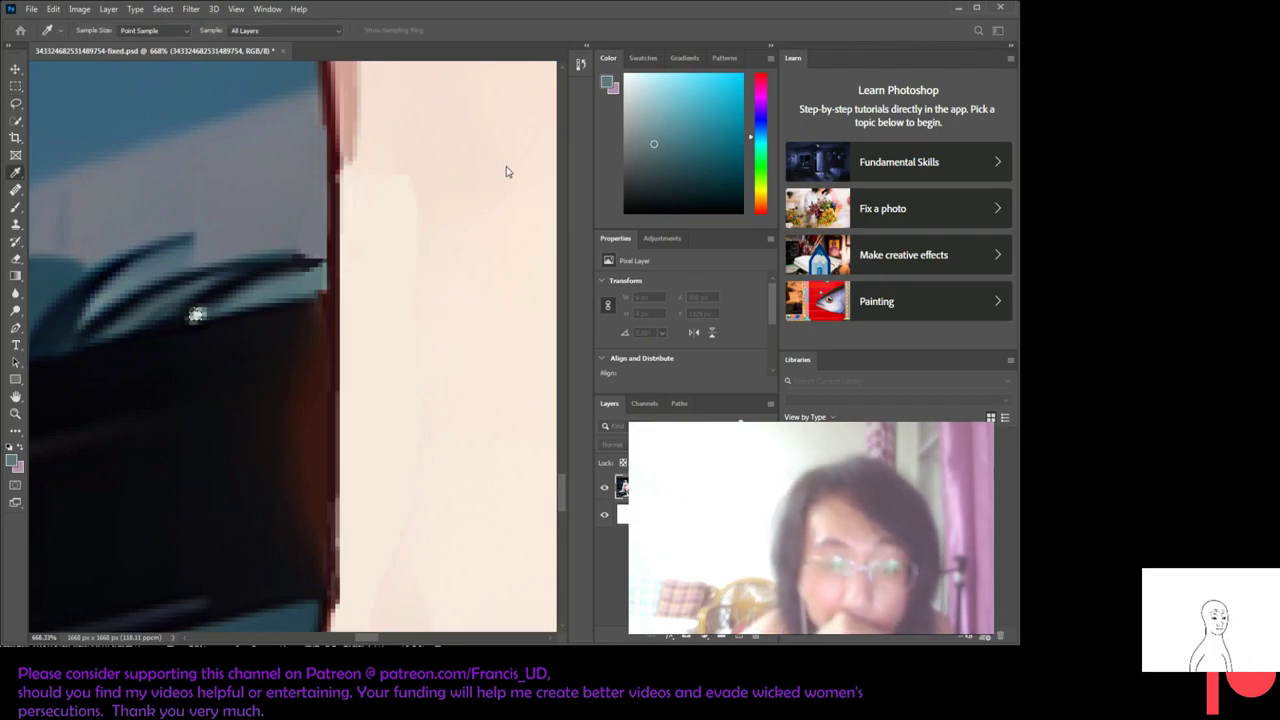
key("l")
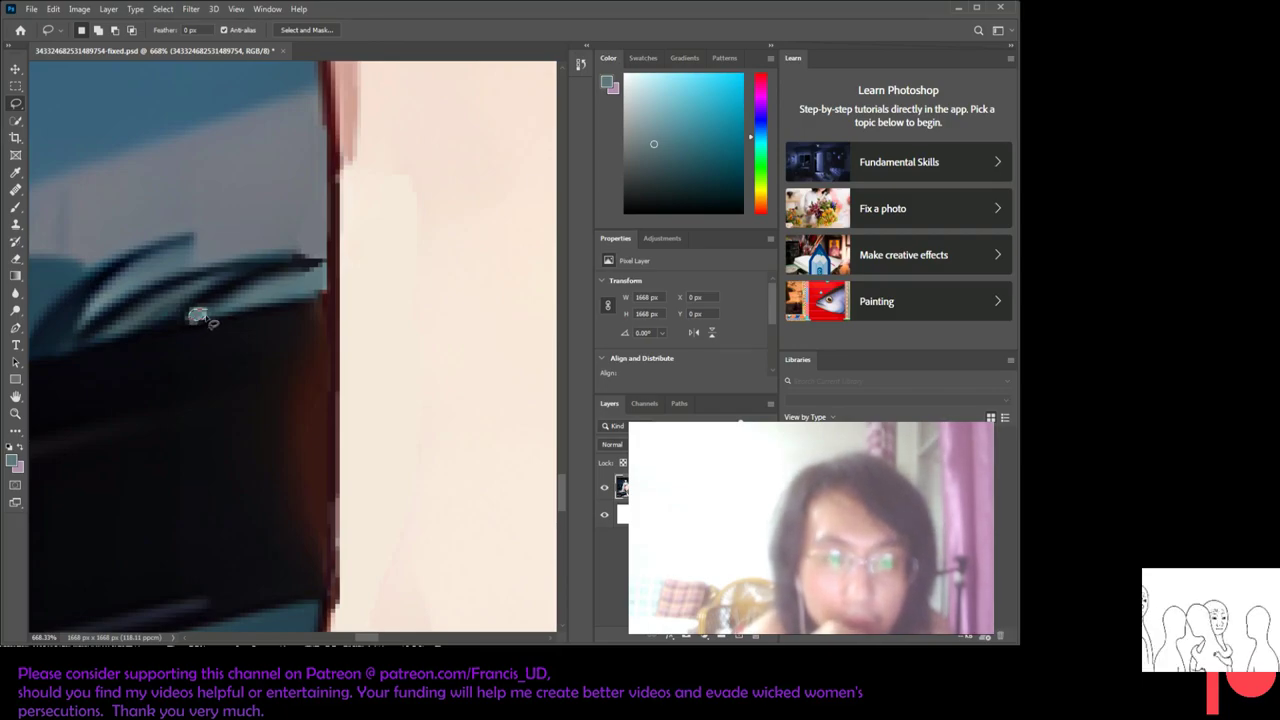
left_click_drag(197, 316, 200, 315)
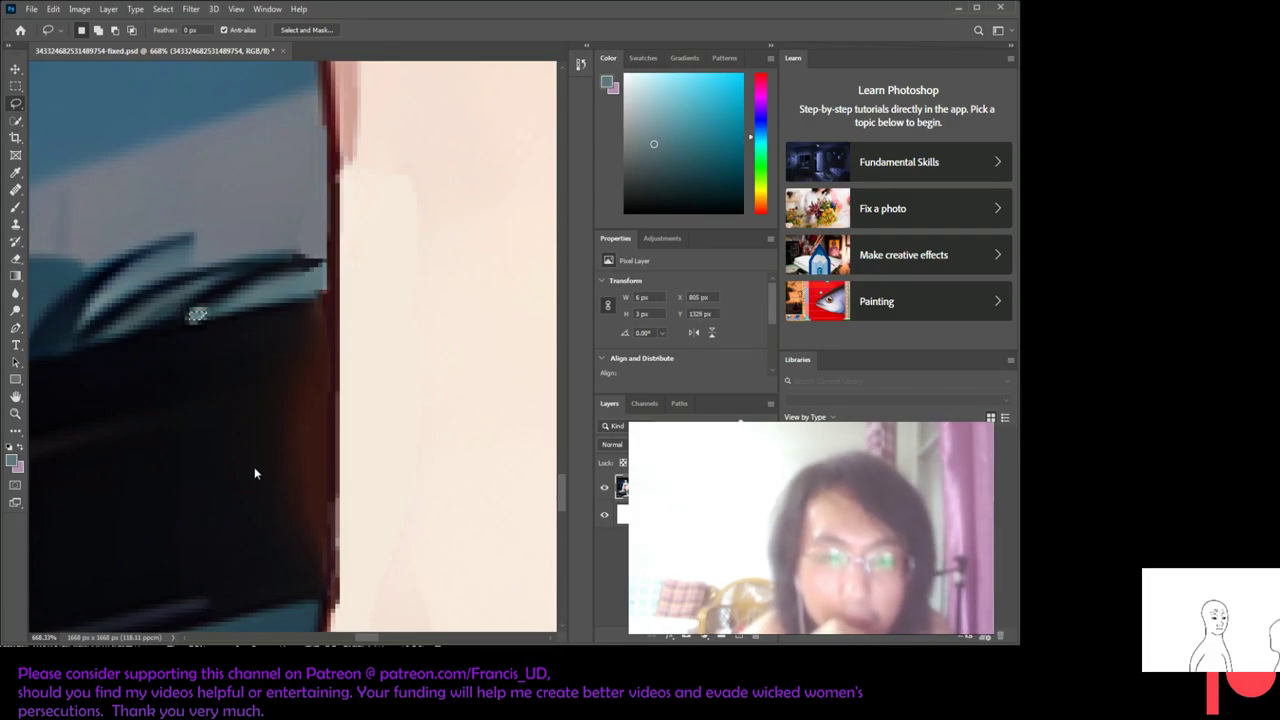
key("i")
key("l")
key("ctrl+d")
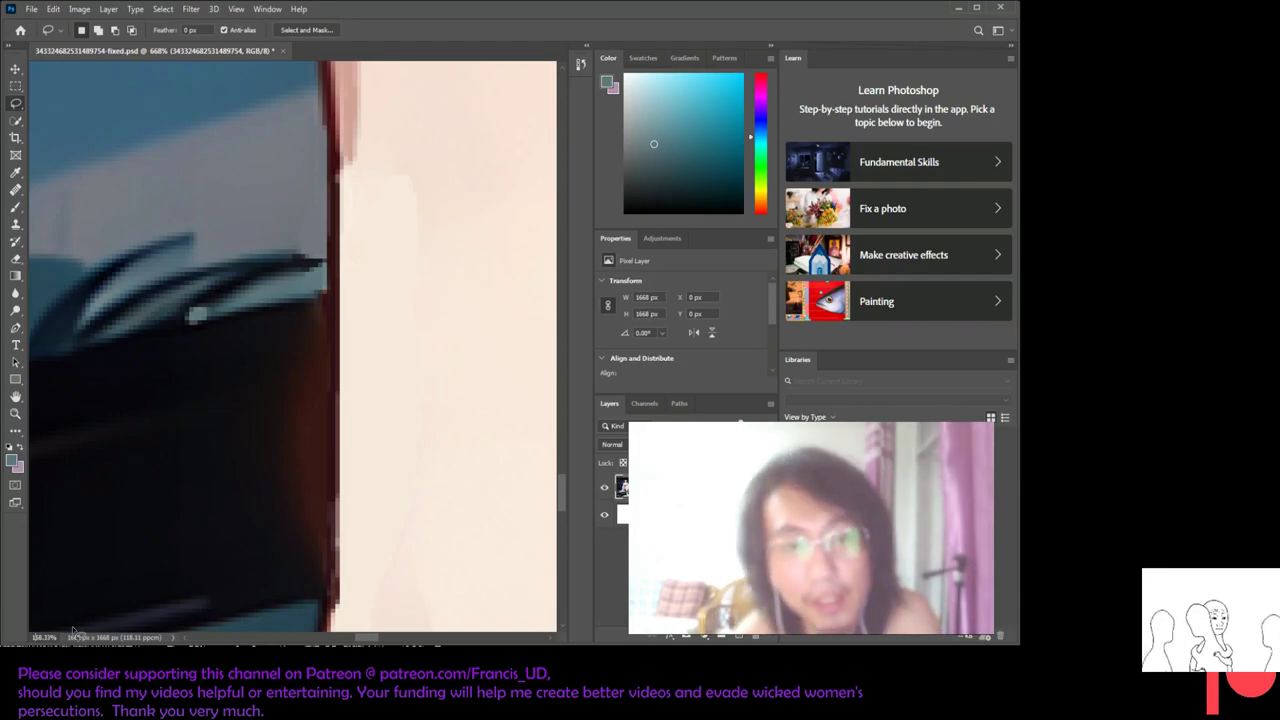
key("Return")
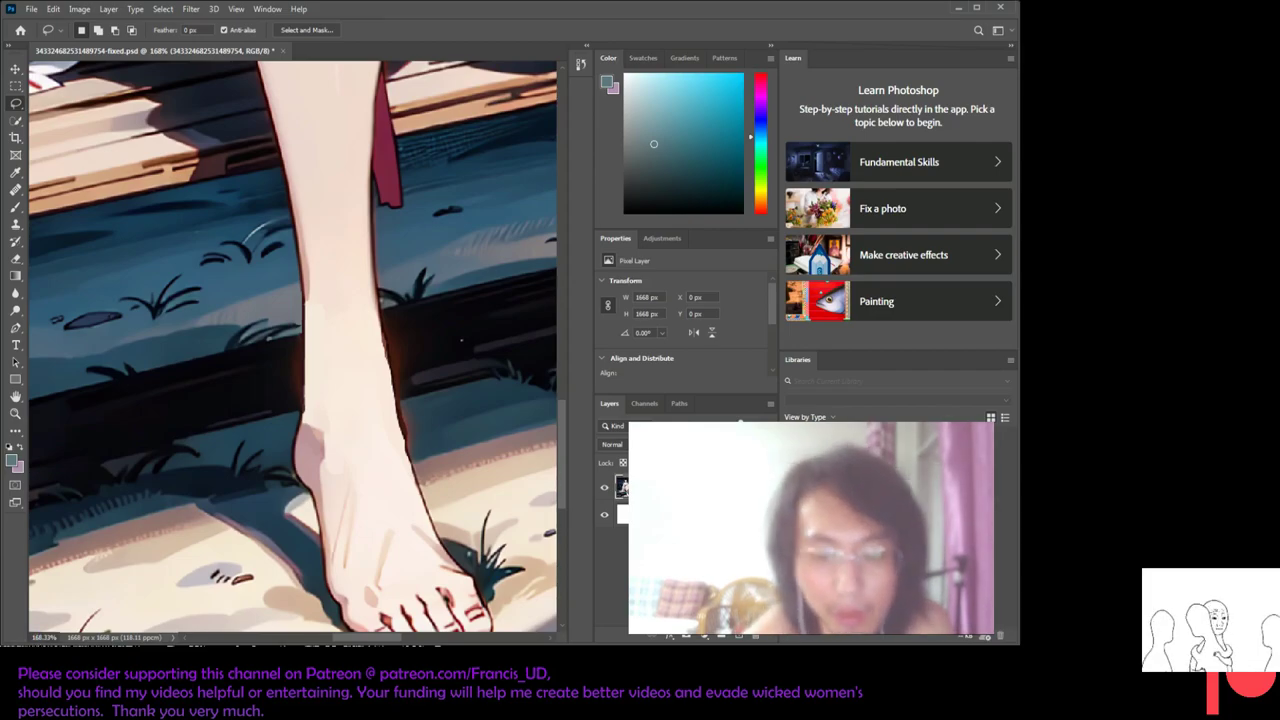
- Zoom to 668% and sample the near-black navy from the shadow
type("668")
key("Return")
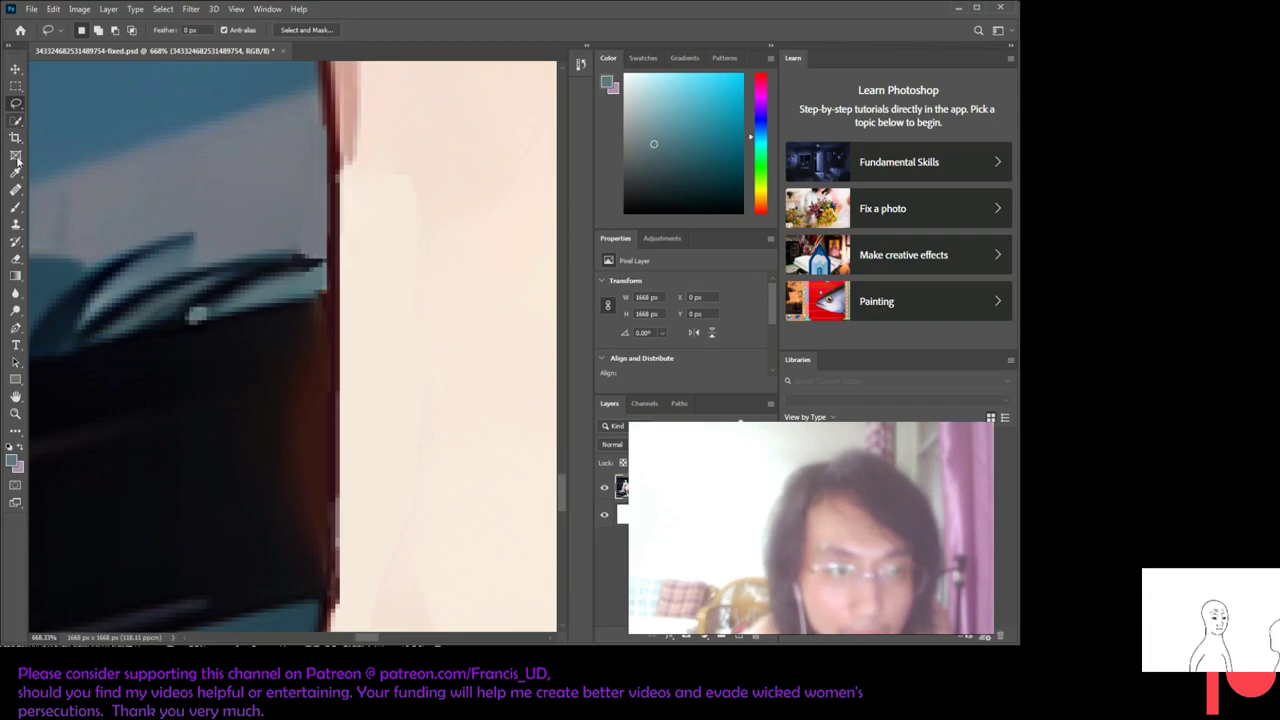
left_click(15, 173)
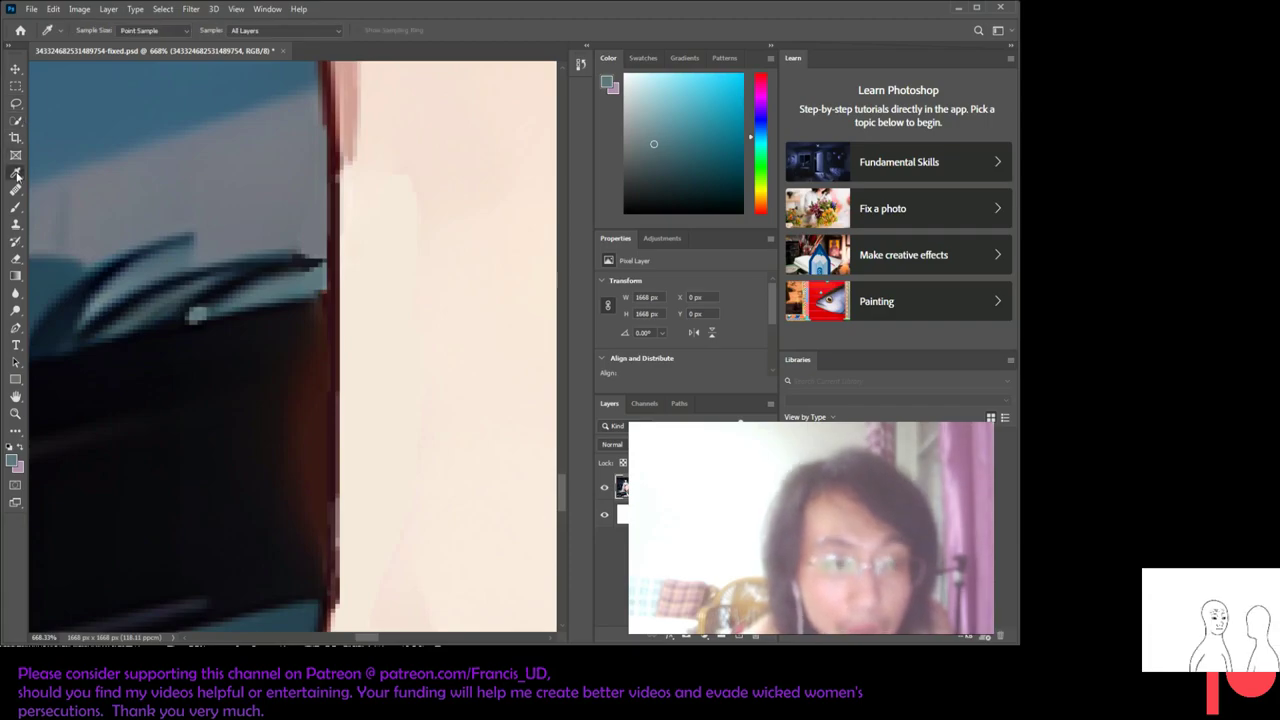
left_click(203, 297)
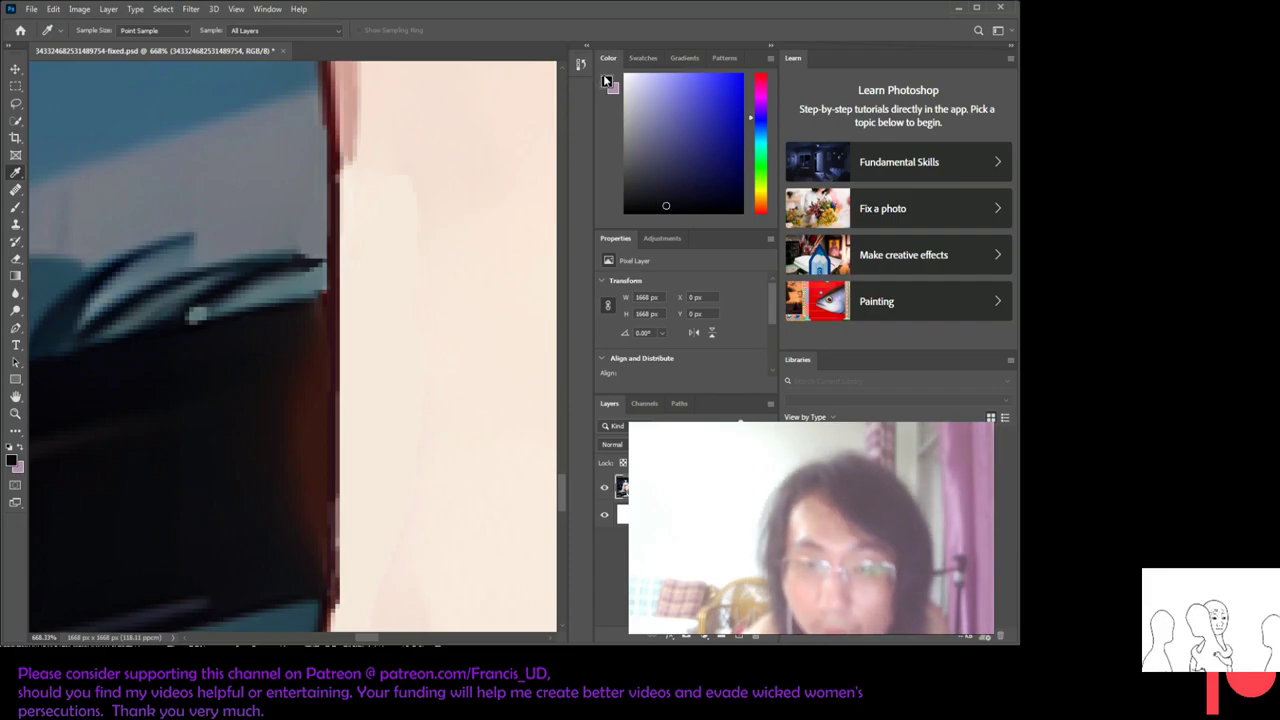
left_click(606, 80)
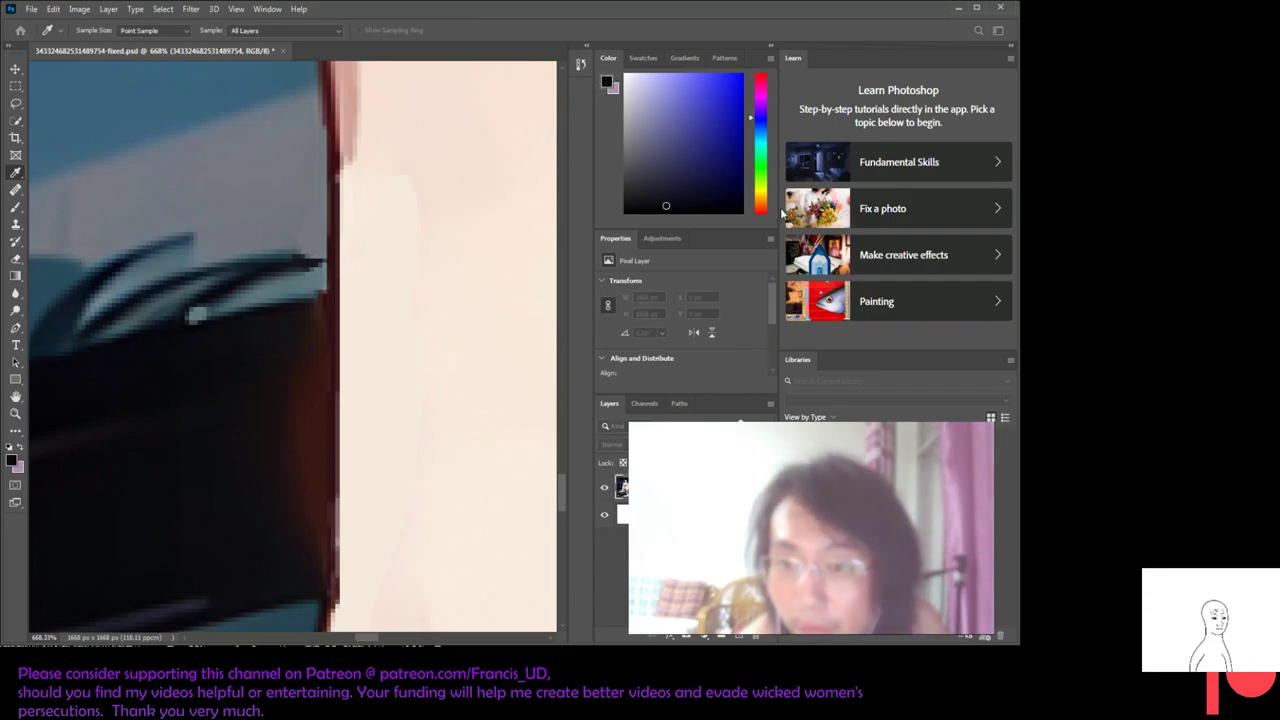
- Lasso the grey speck, fill it with navy, deselect, and return to 168.33% zoom
left_click(15, 106)
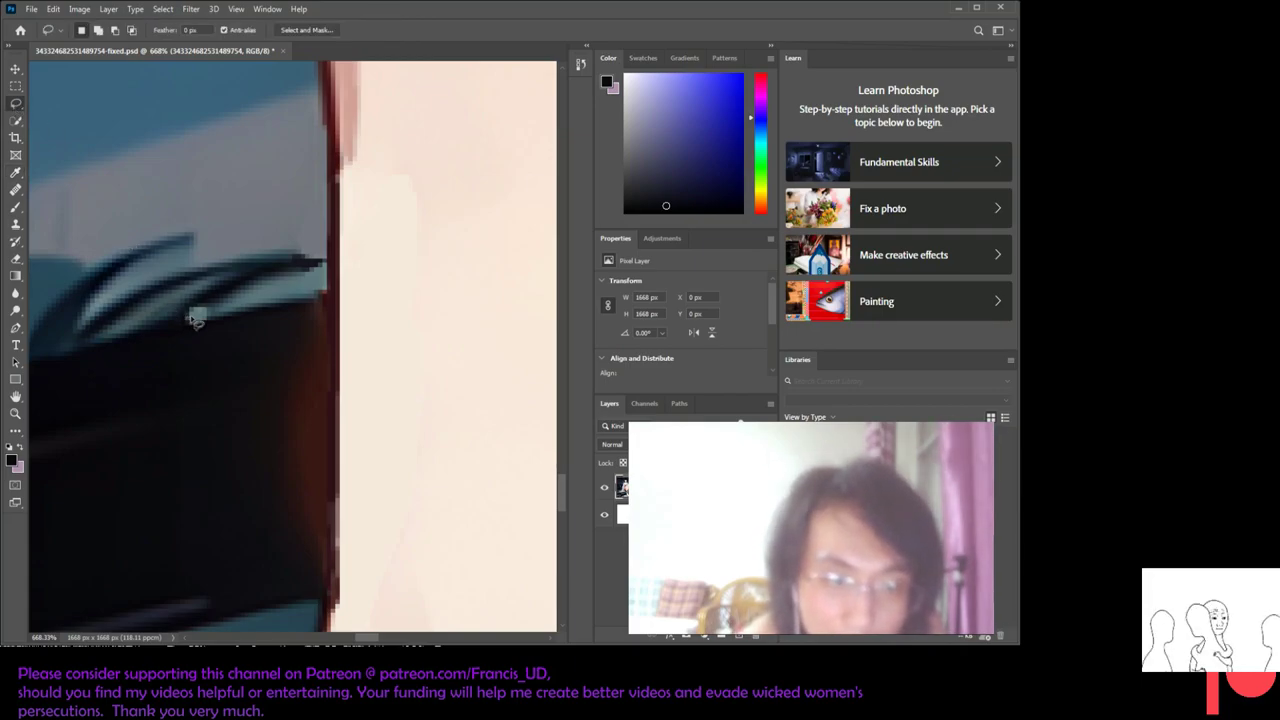
left_click_drag(195, 318, 205, 310)
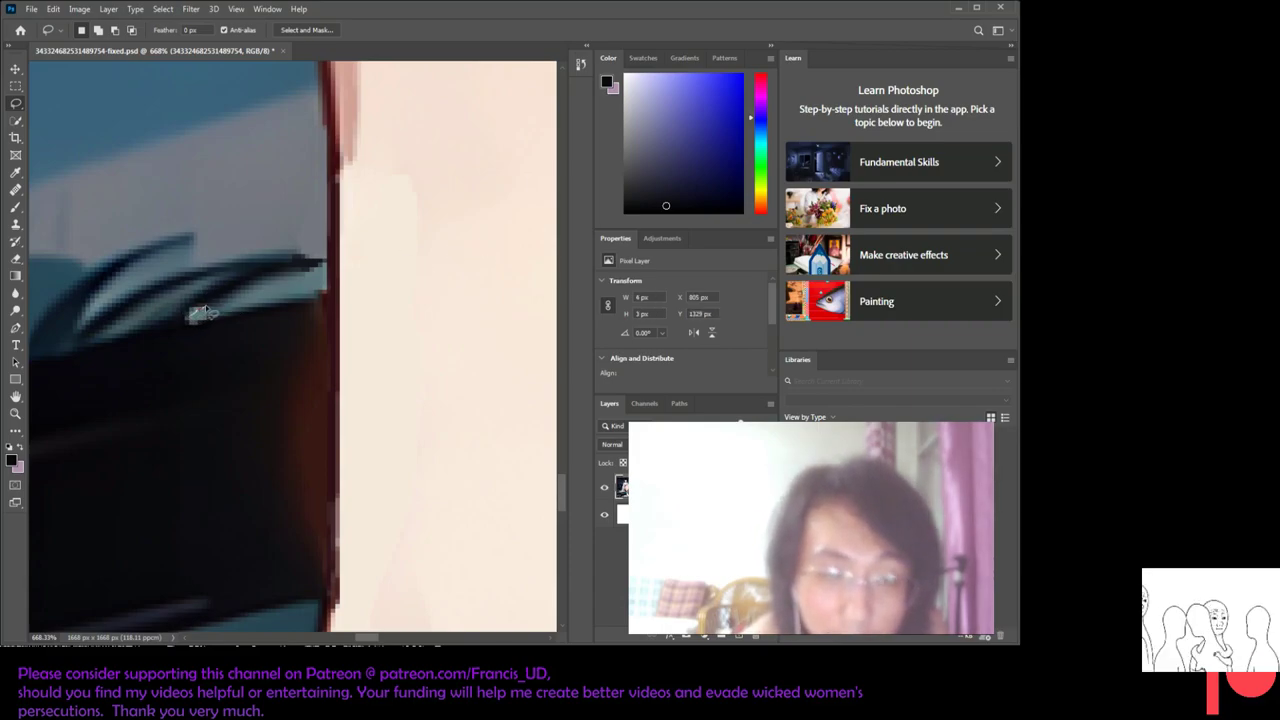
left_click_drag(197, 314, 190, 321)
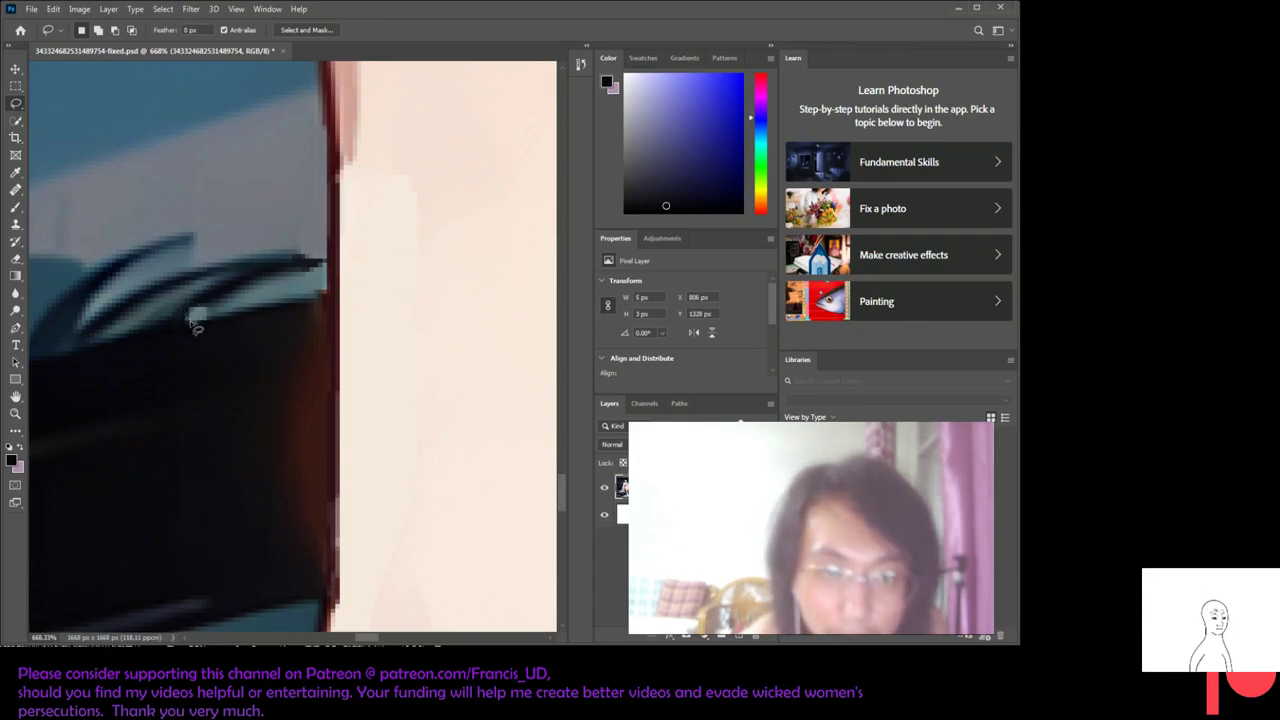
left_click_drag(197, 318, 200, 309)
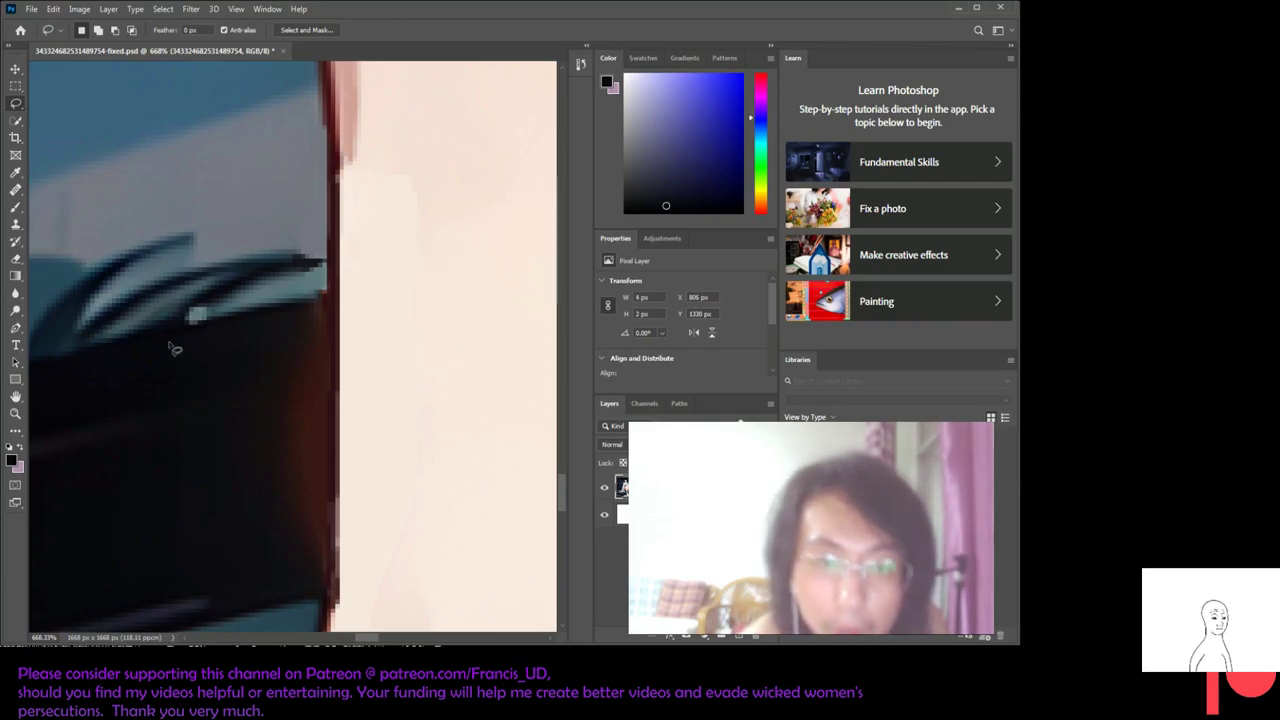
left_click_drag(198, 315, 192, 320)
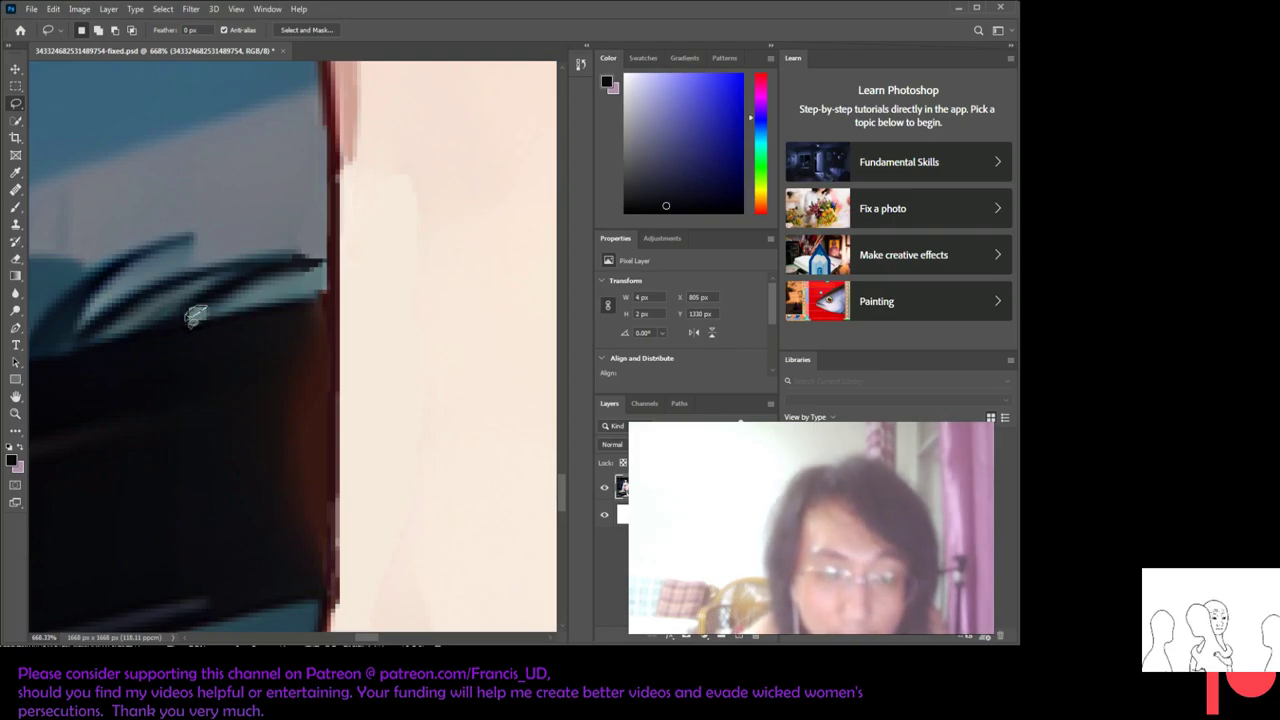
left_click_drag(195, 317, 210, 323)
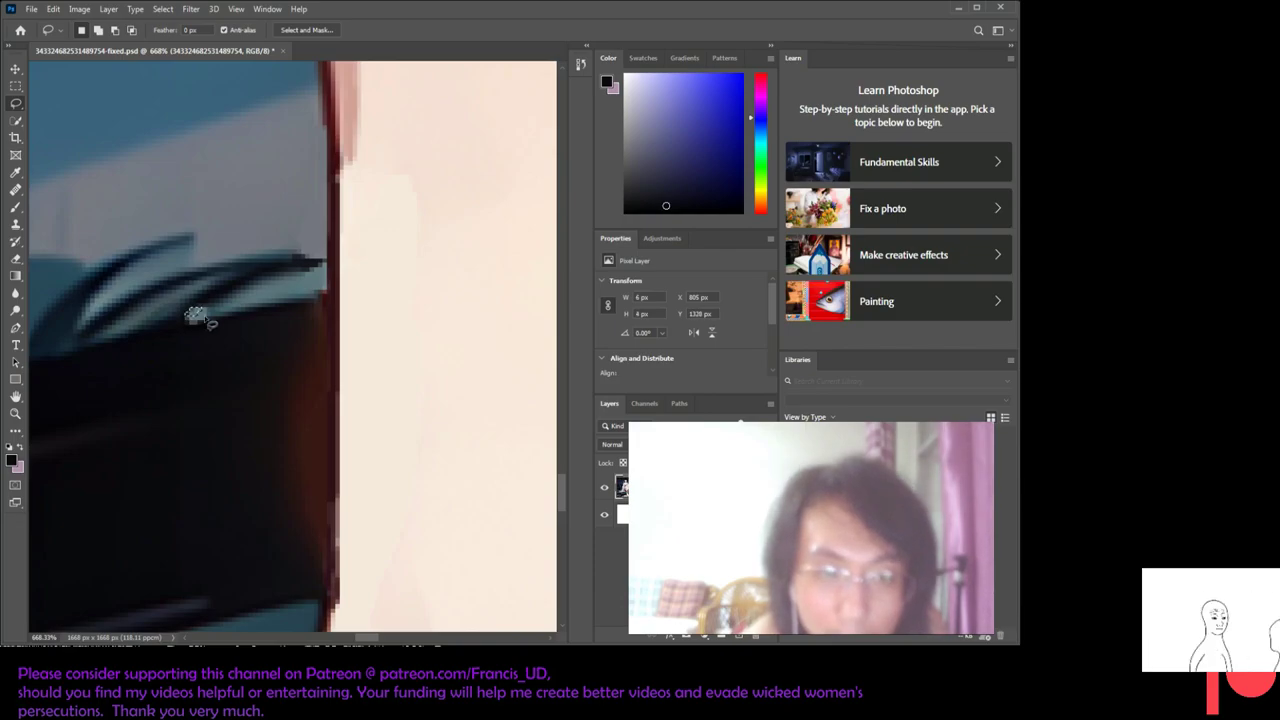
key("i")
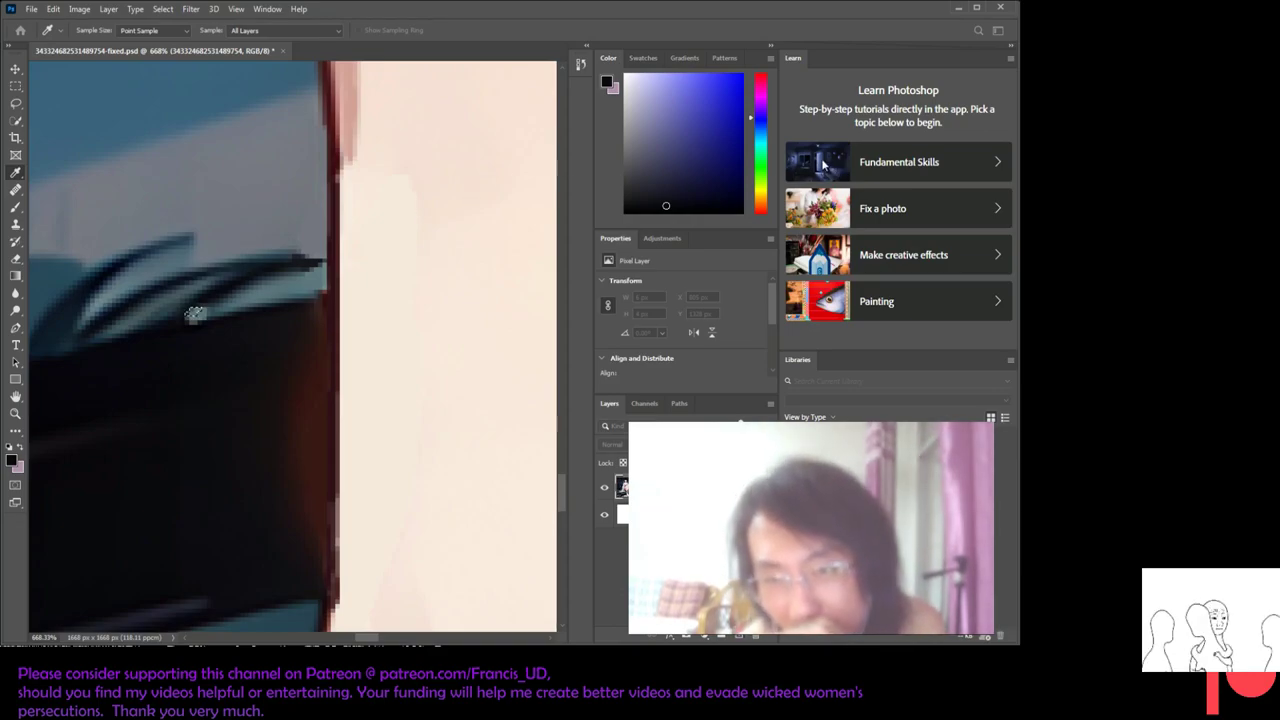
key("l")
left_click(196, 316)
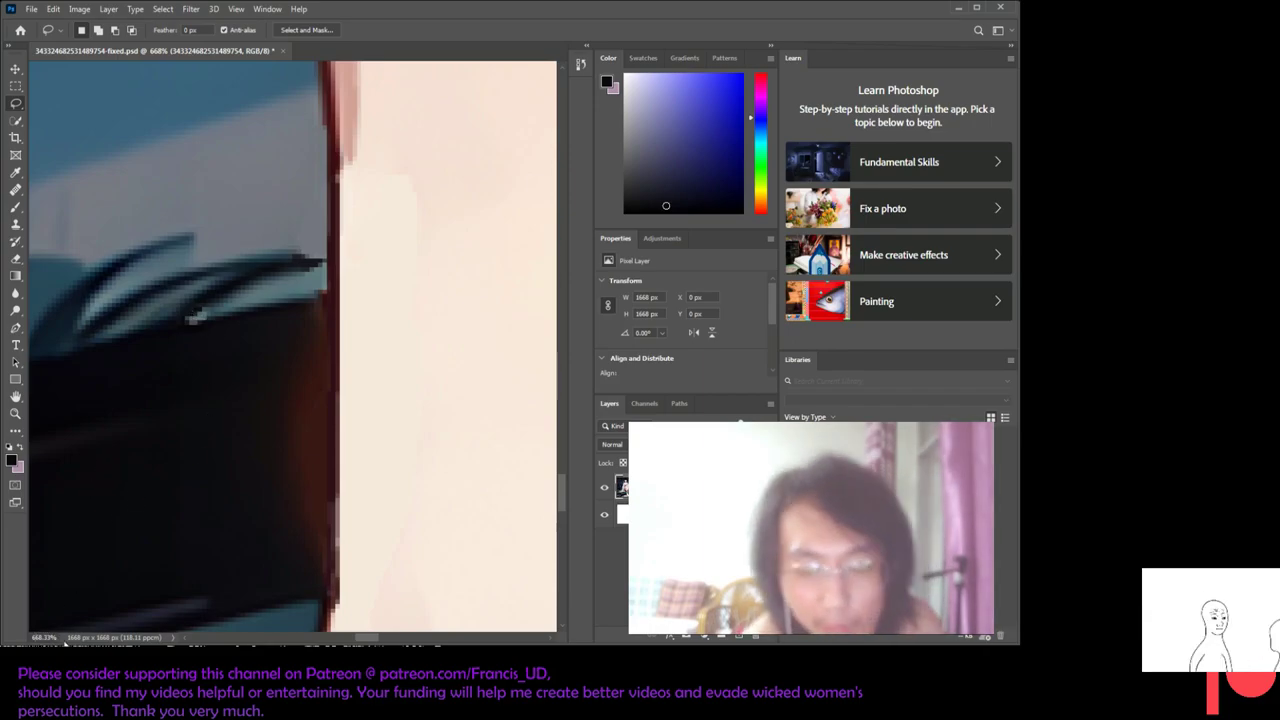
left_click(44, 637)
type("168.33")
key("Return")
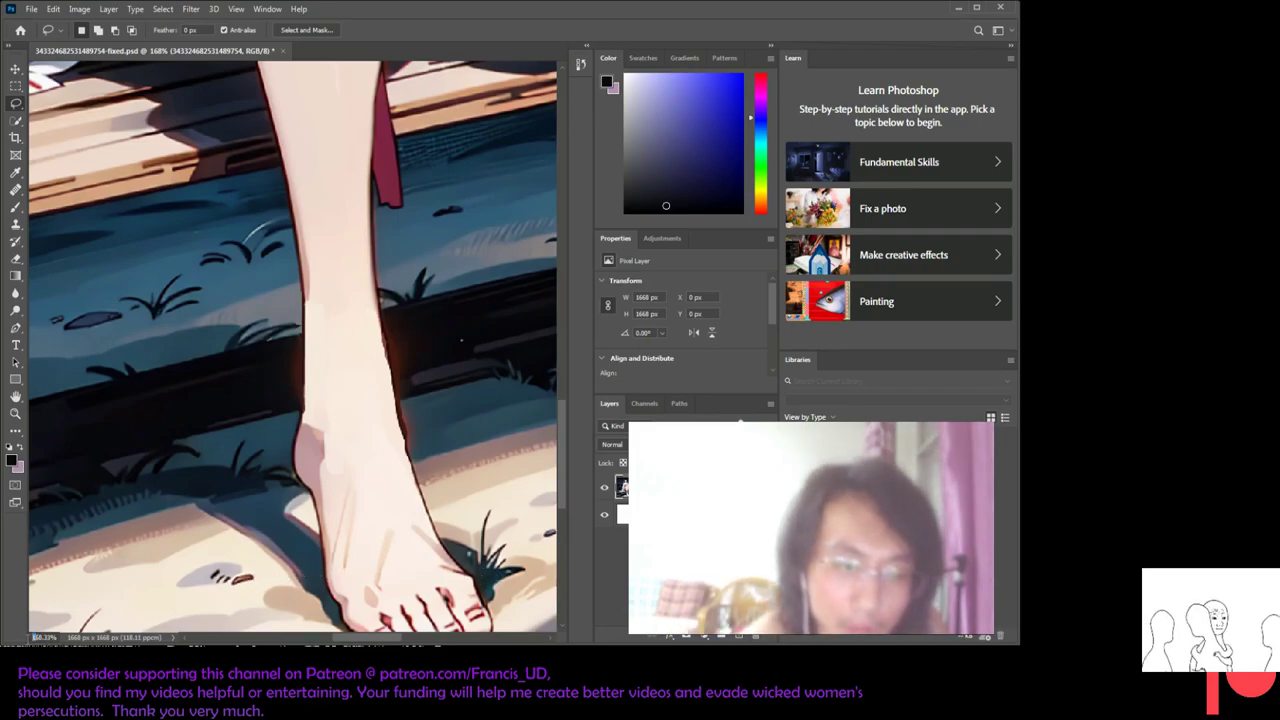
- Zoom to 368% and closer, trial-select a small speck by the ankle, then deselect
type("368.33")
key("Return")
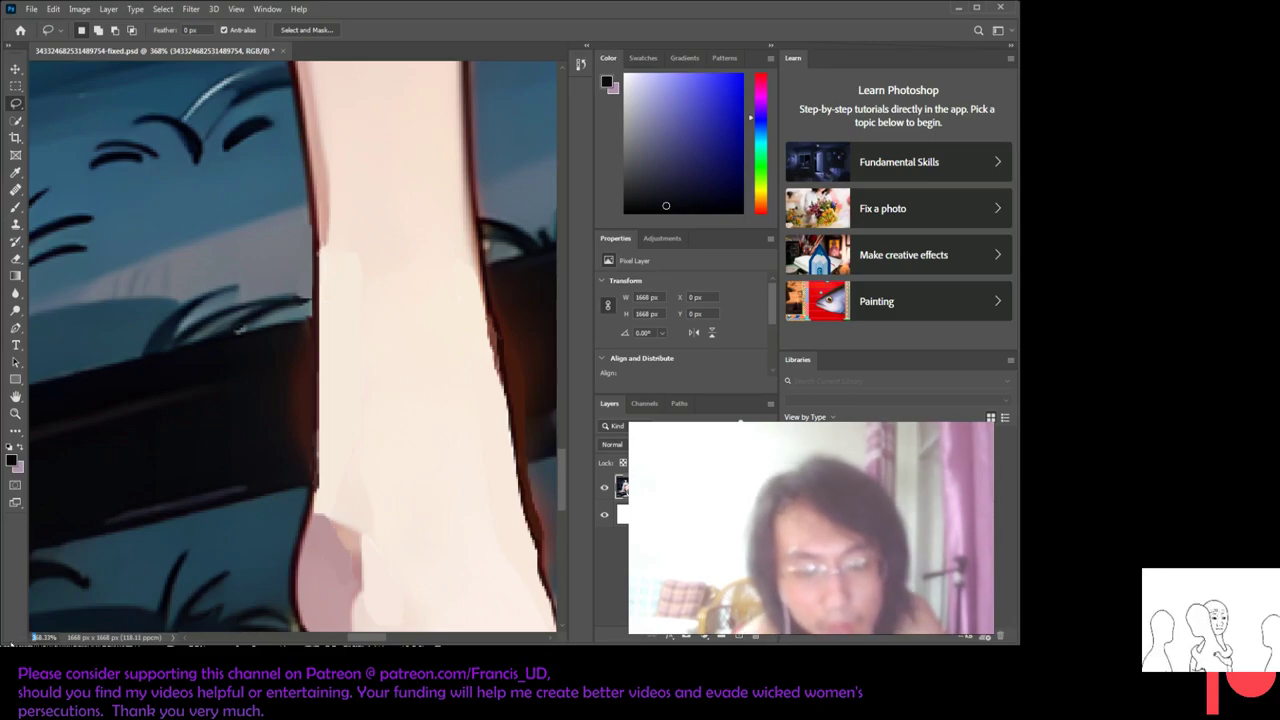
type("8")
key("Return")
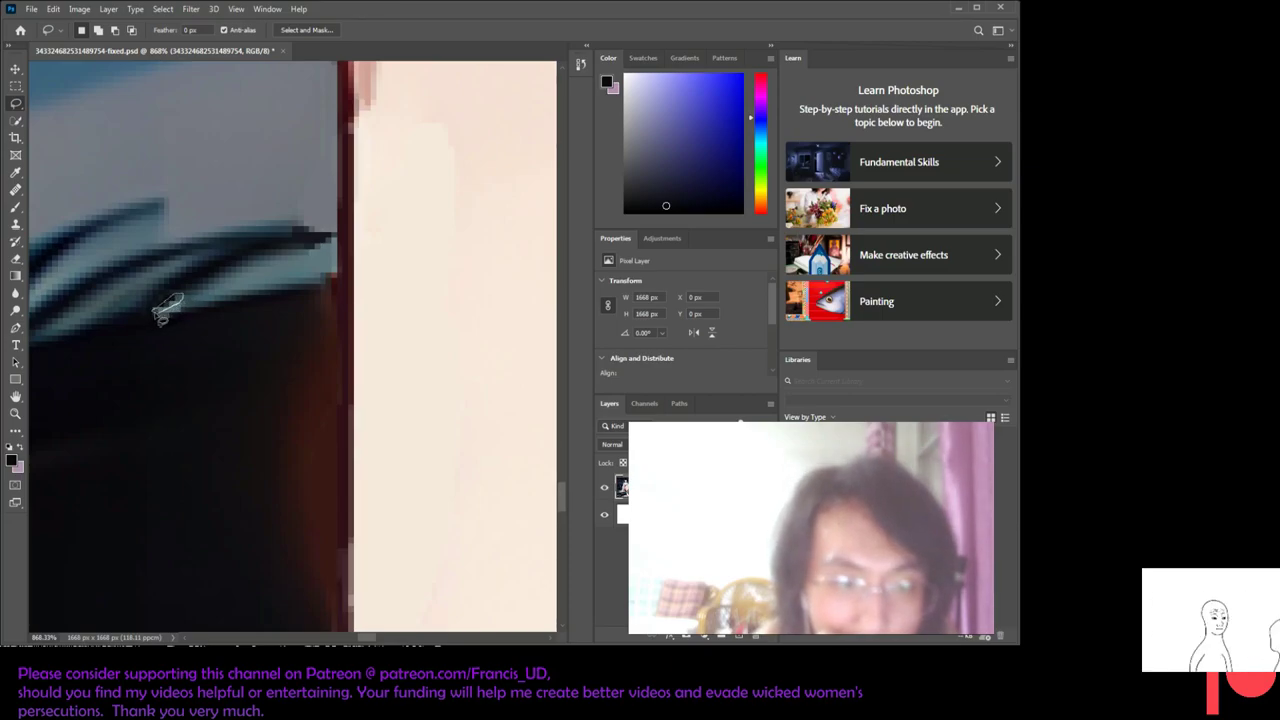
left_click_drag(155, 312, 160, 310)
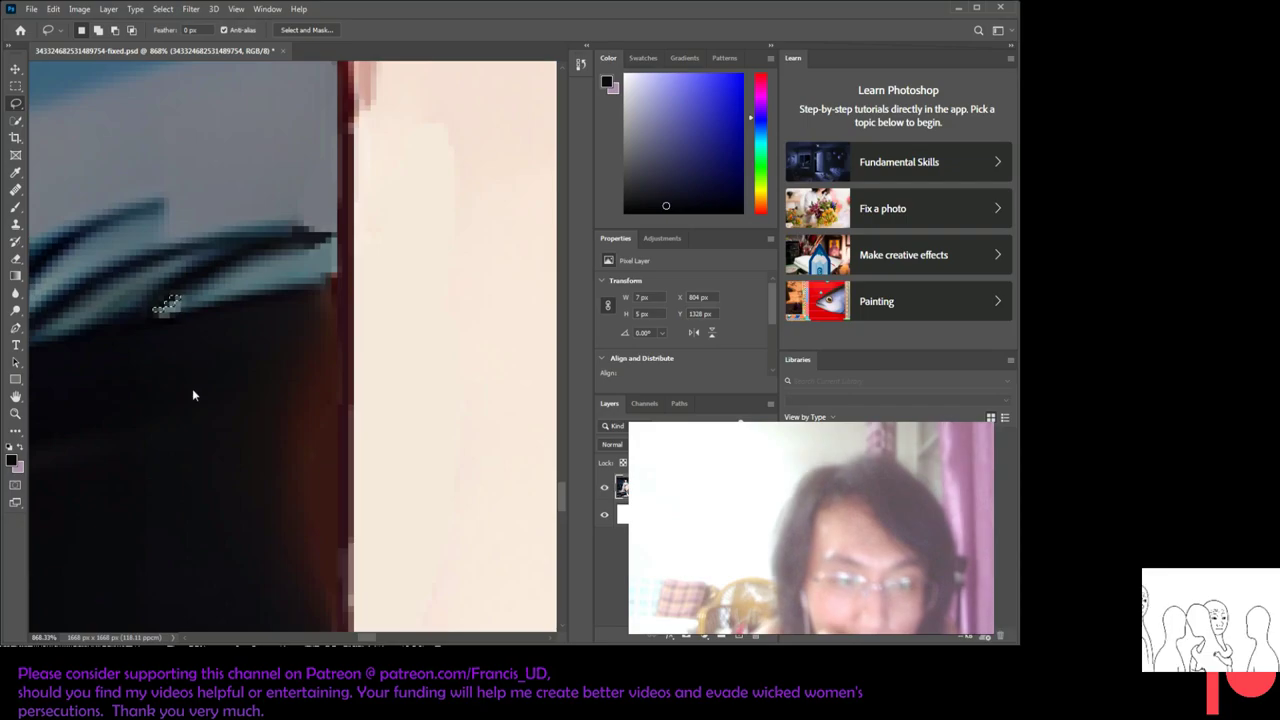
key("ctrl+d")
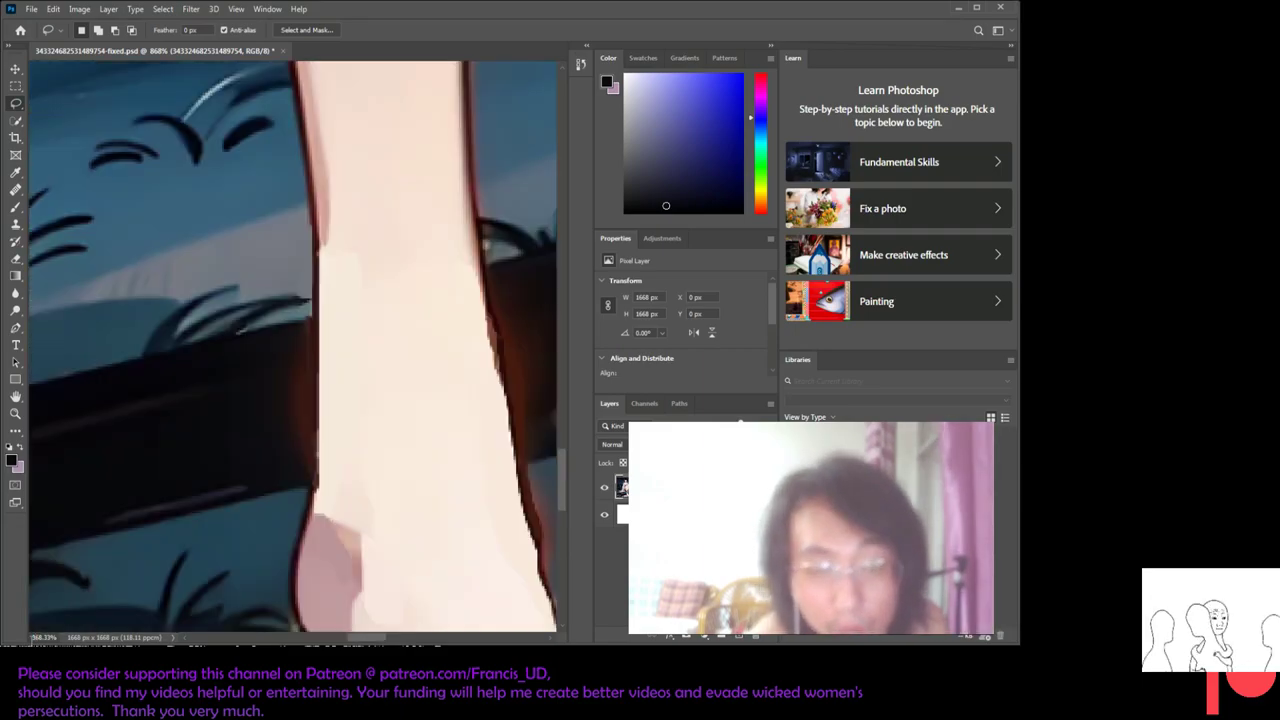
- Zoom out to view the whole leg, then zoom back in close on the leg edge
type("3")
key("Return")
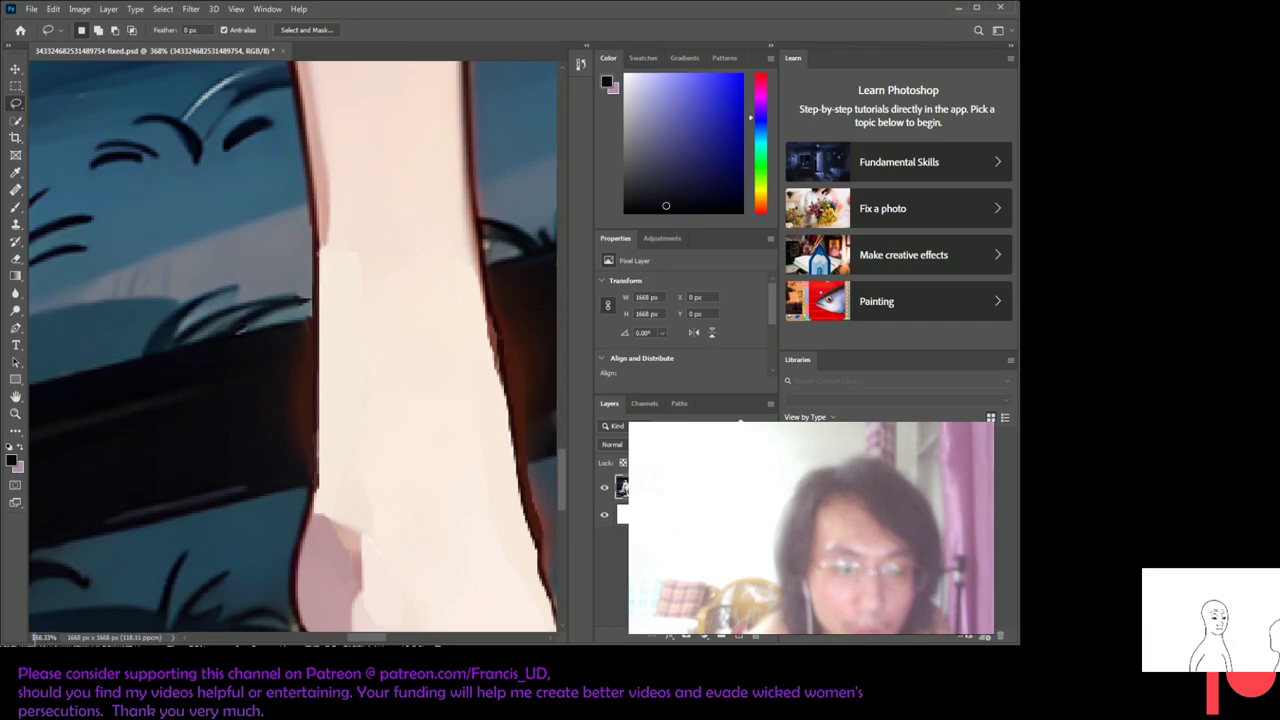
type("1")
key("Return")
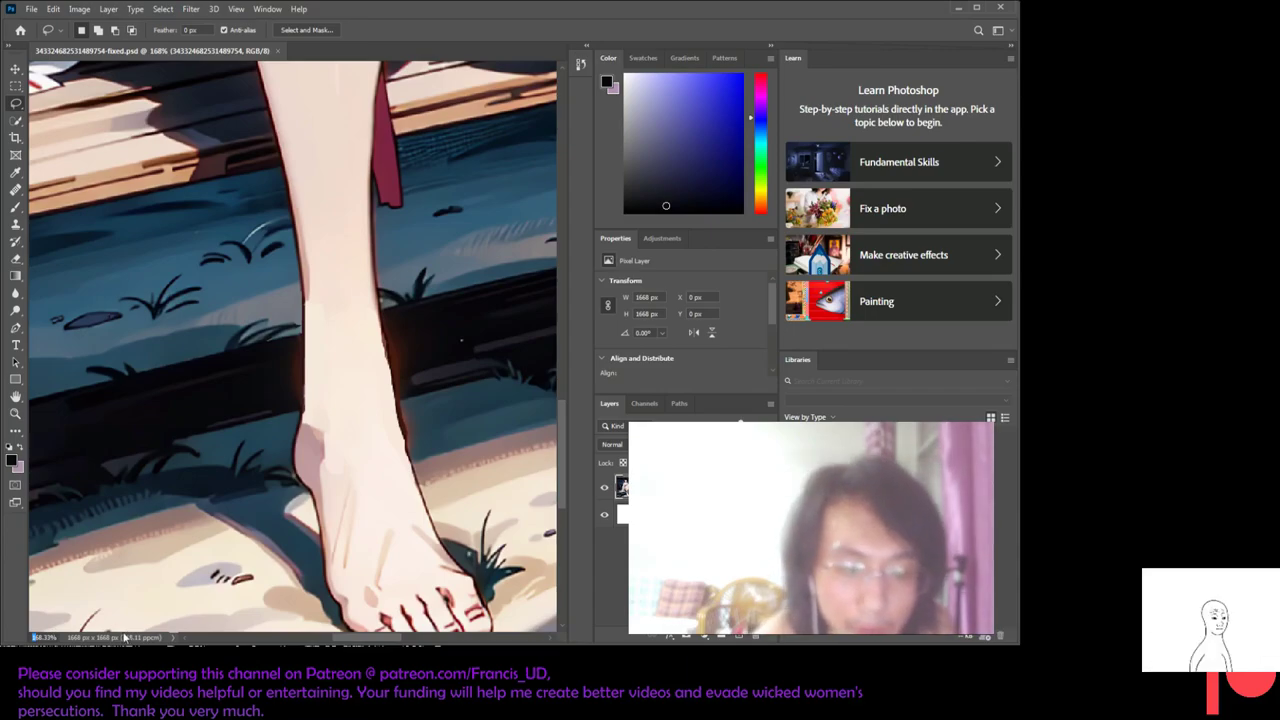
type("6")
key("Return")
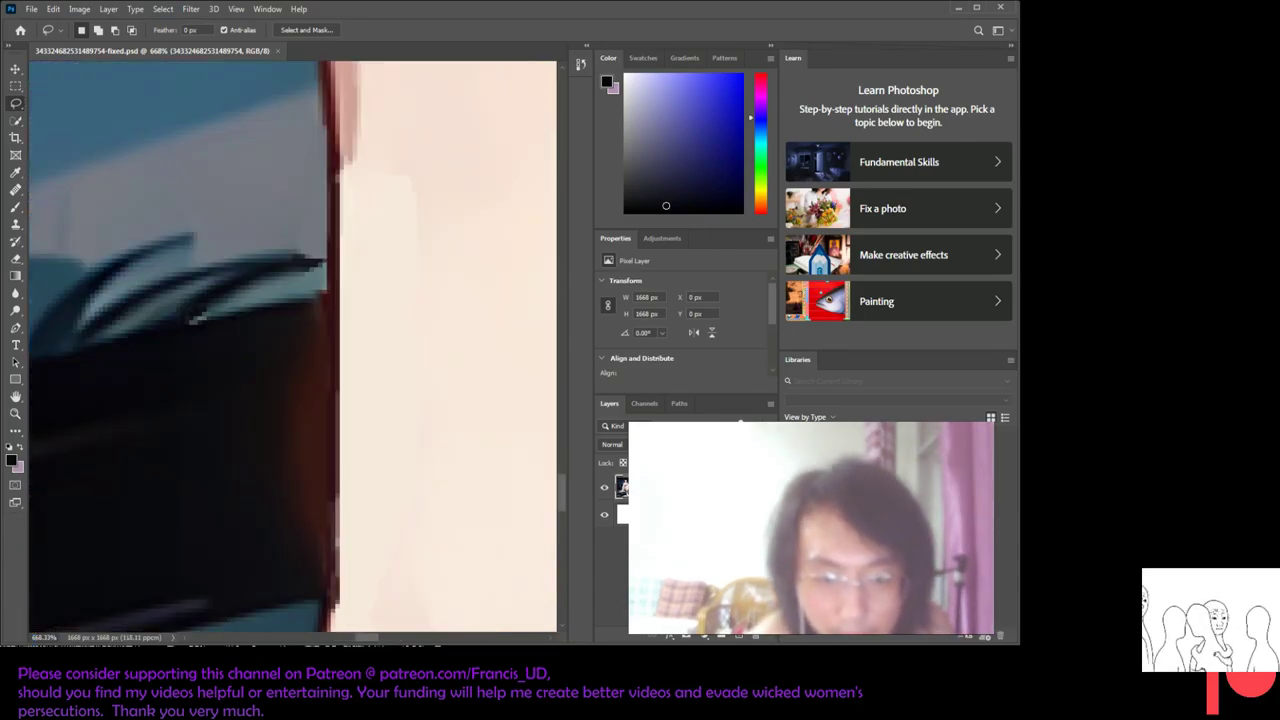
left_click_drag(368, 638, 390, 642)
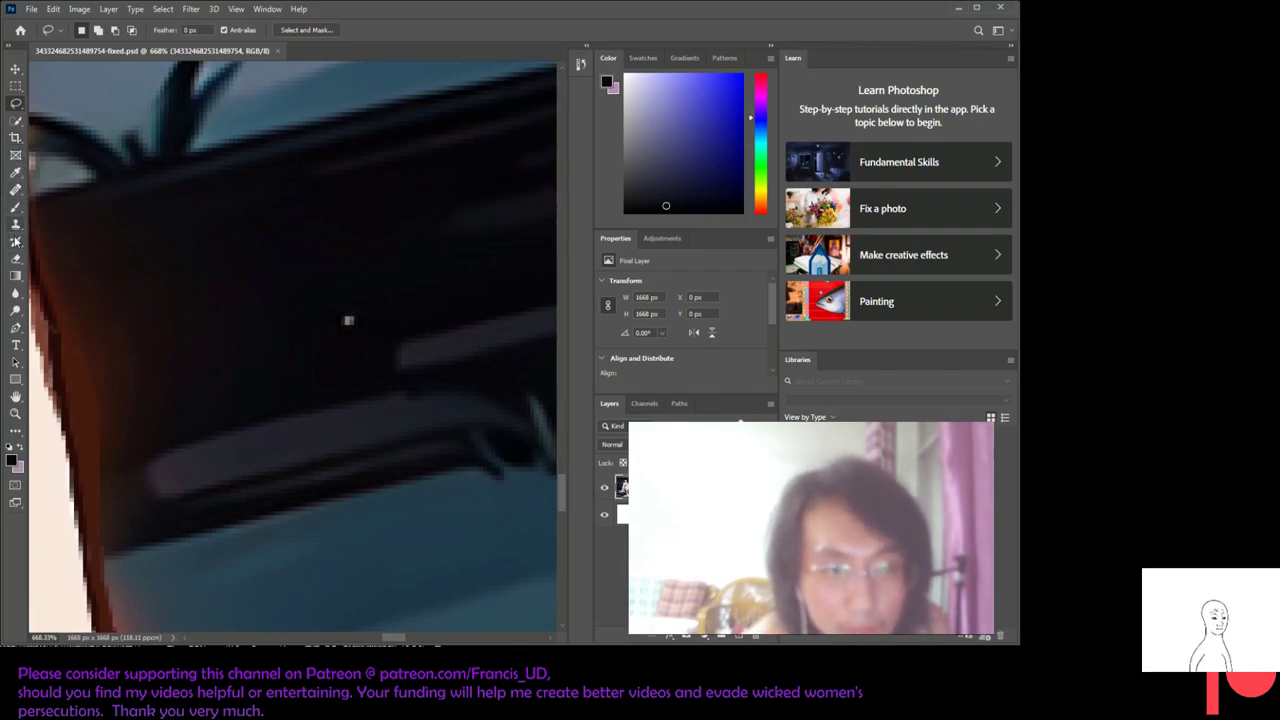
- Sample dark bench tones right beside the light speck
left_click(15, 172)
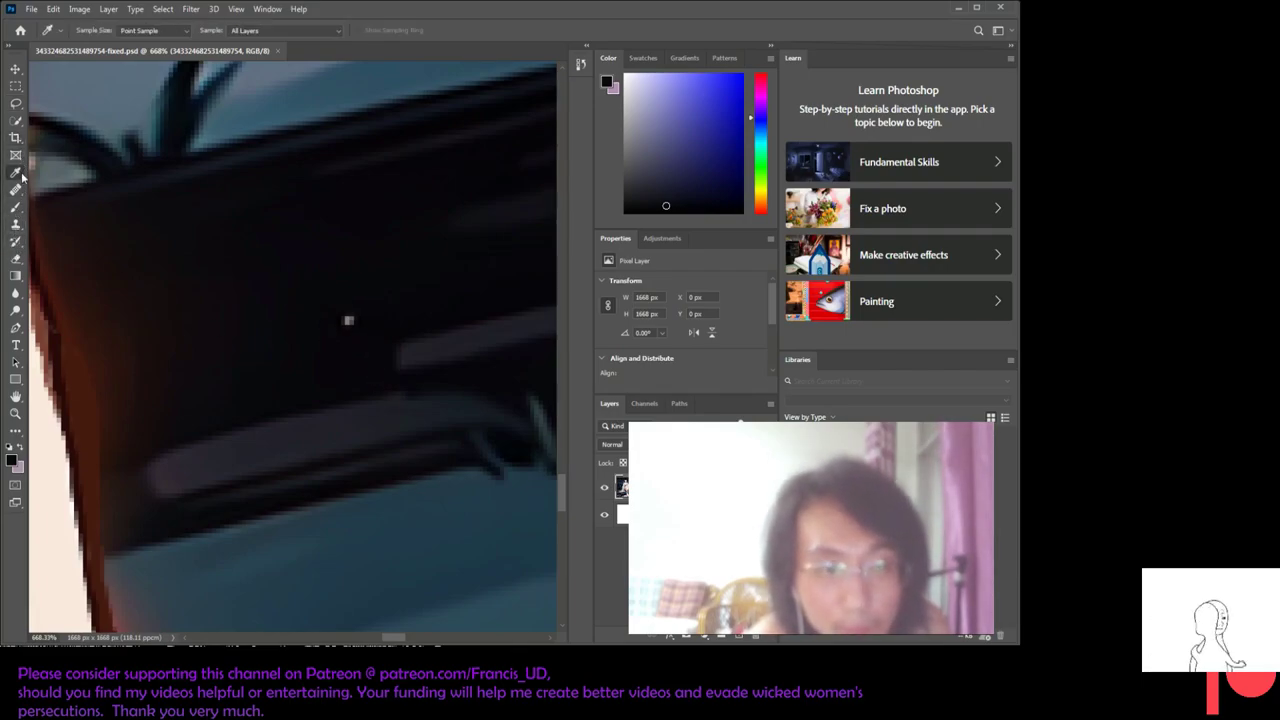
left_click(347, 317)
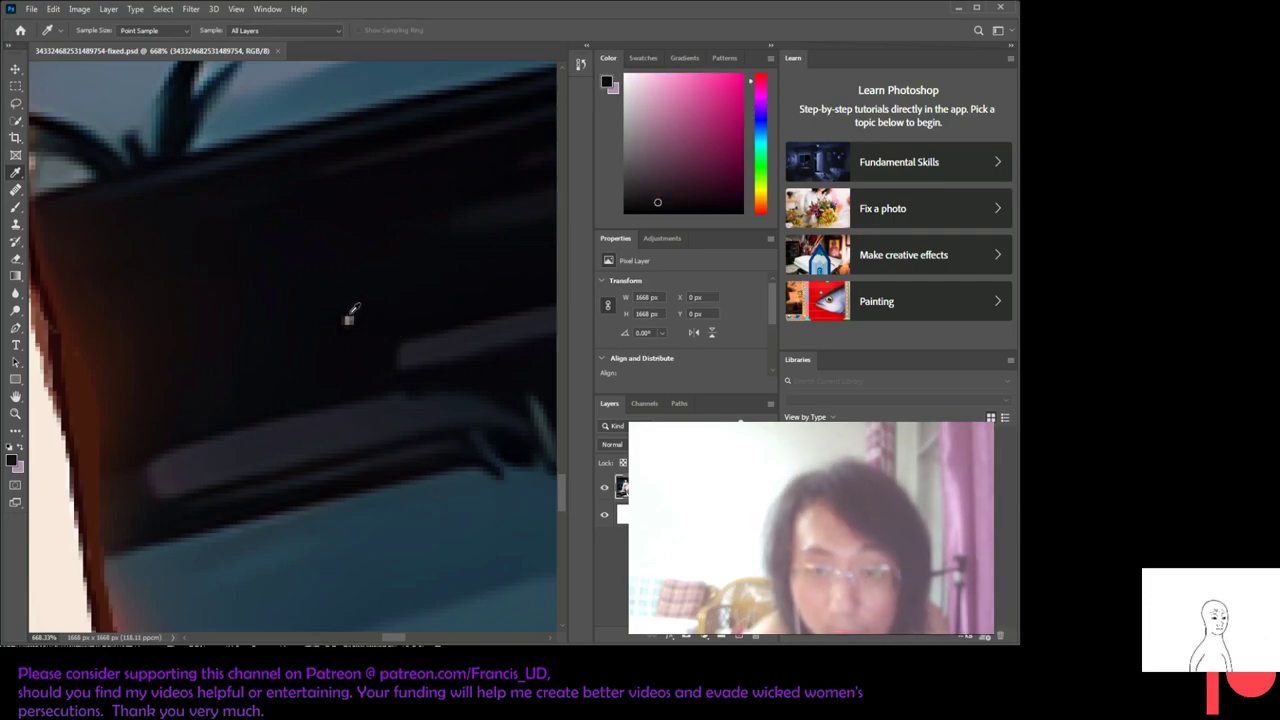
left_click(350, 318)
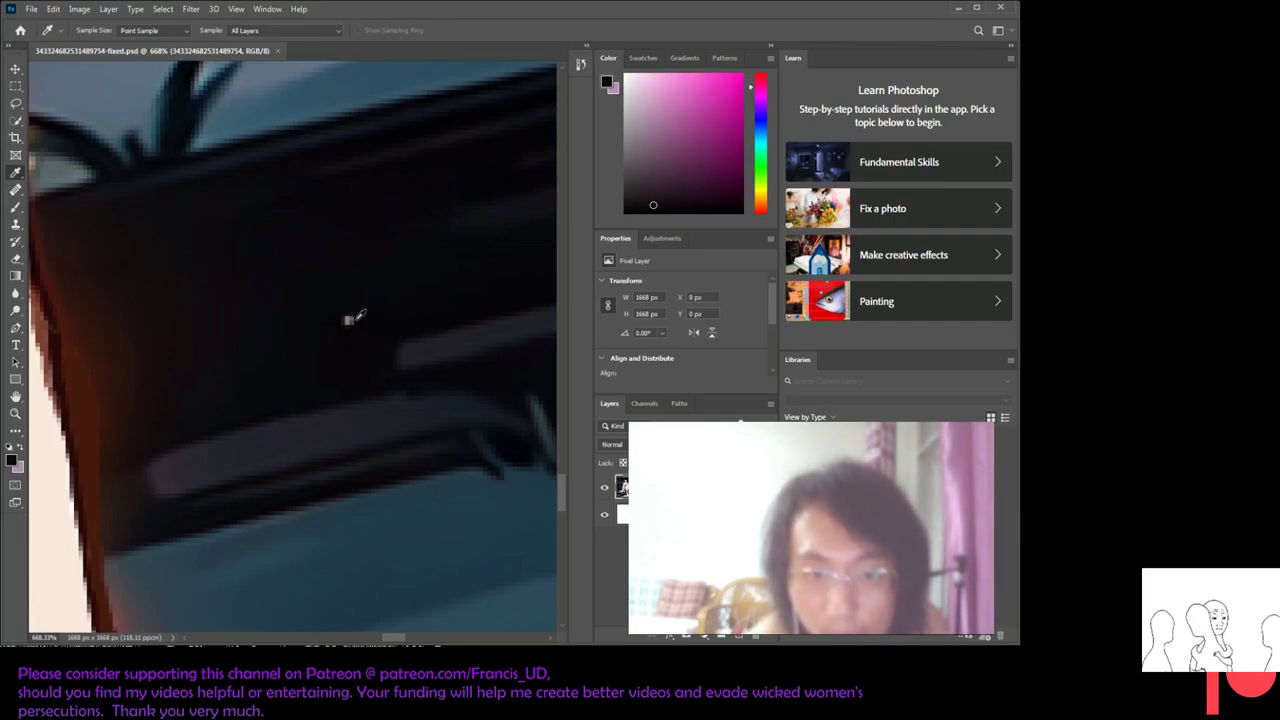
left_click(350, 321)
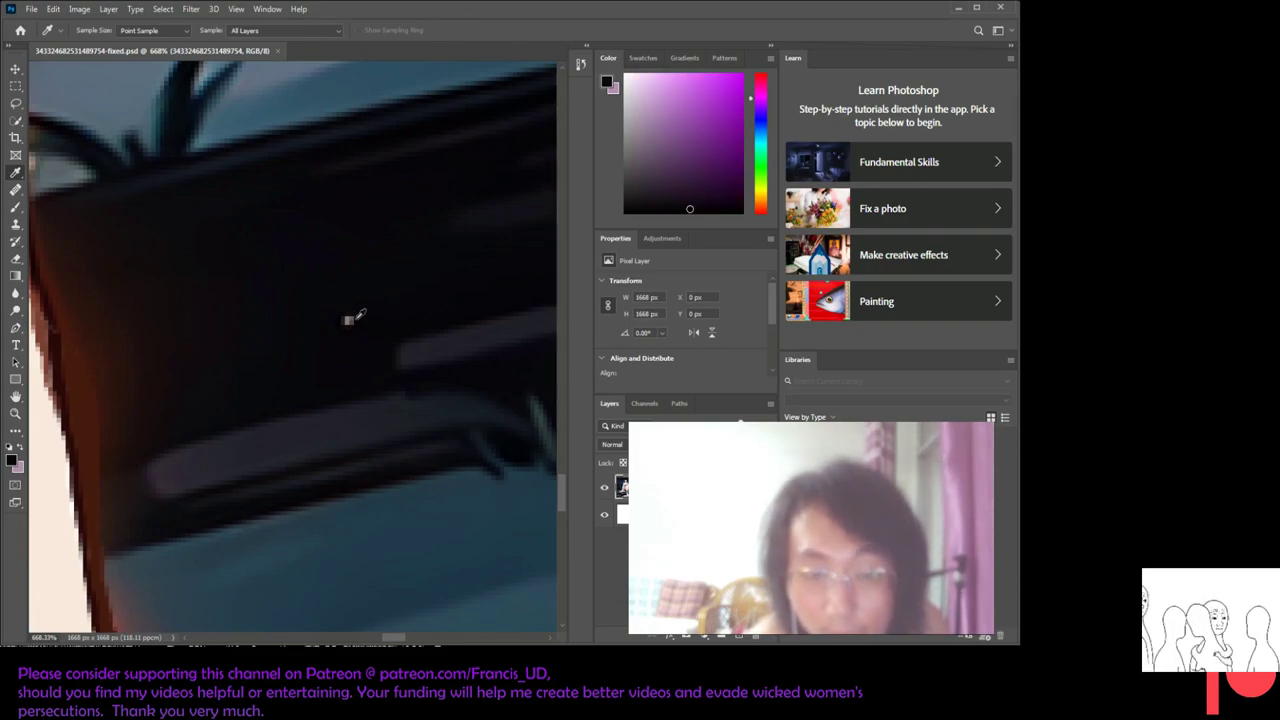
left_click(349, 320)
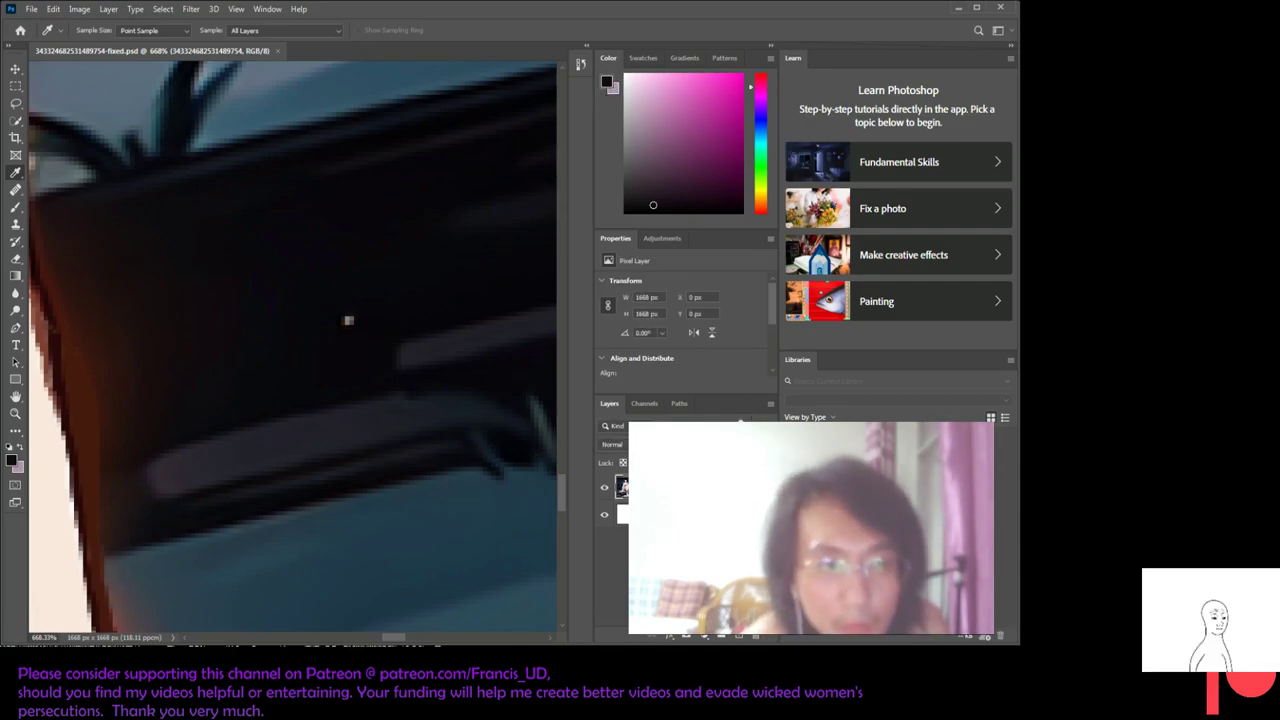
- Lasso the tiny light speck on the bench, fill it with the sampled colour, and deselect
key("l")
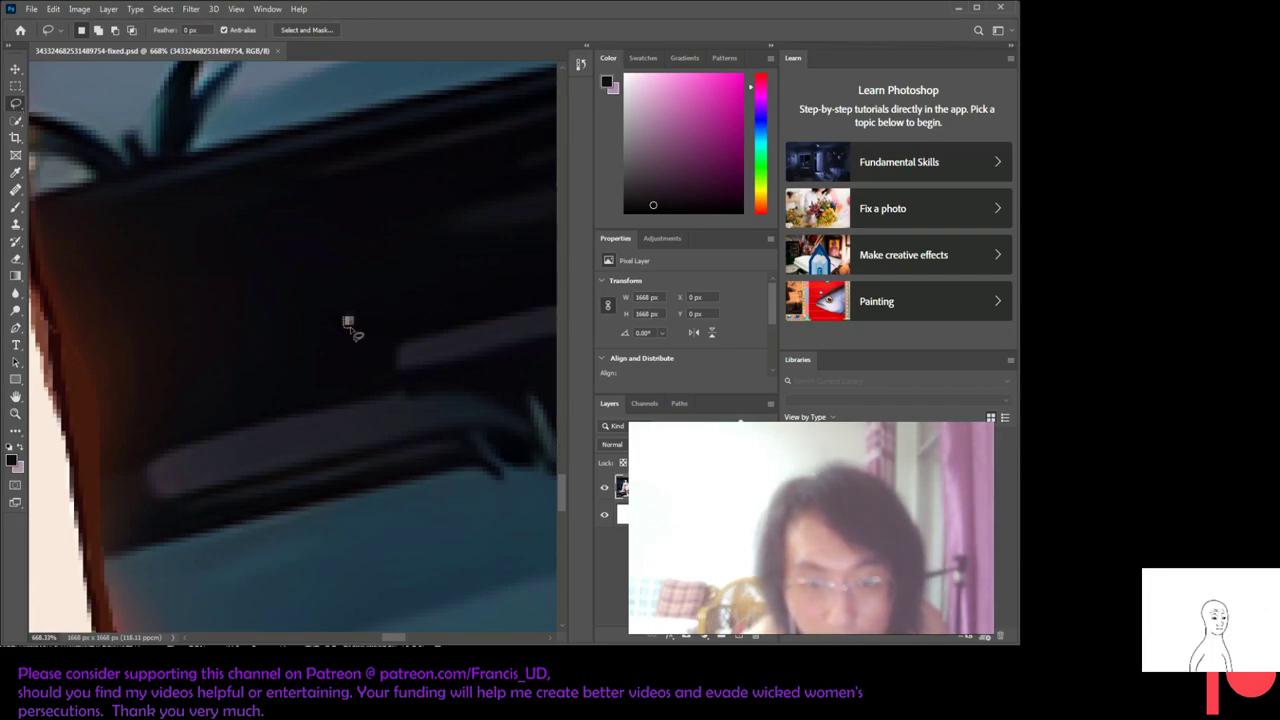
left_click_drag(350, 322, 352, 328)
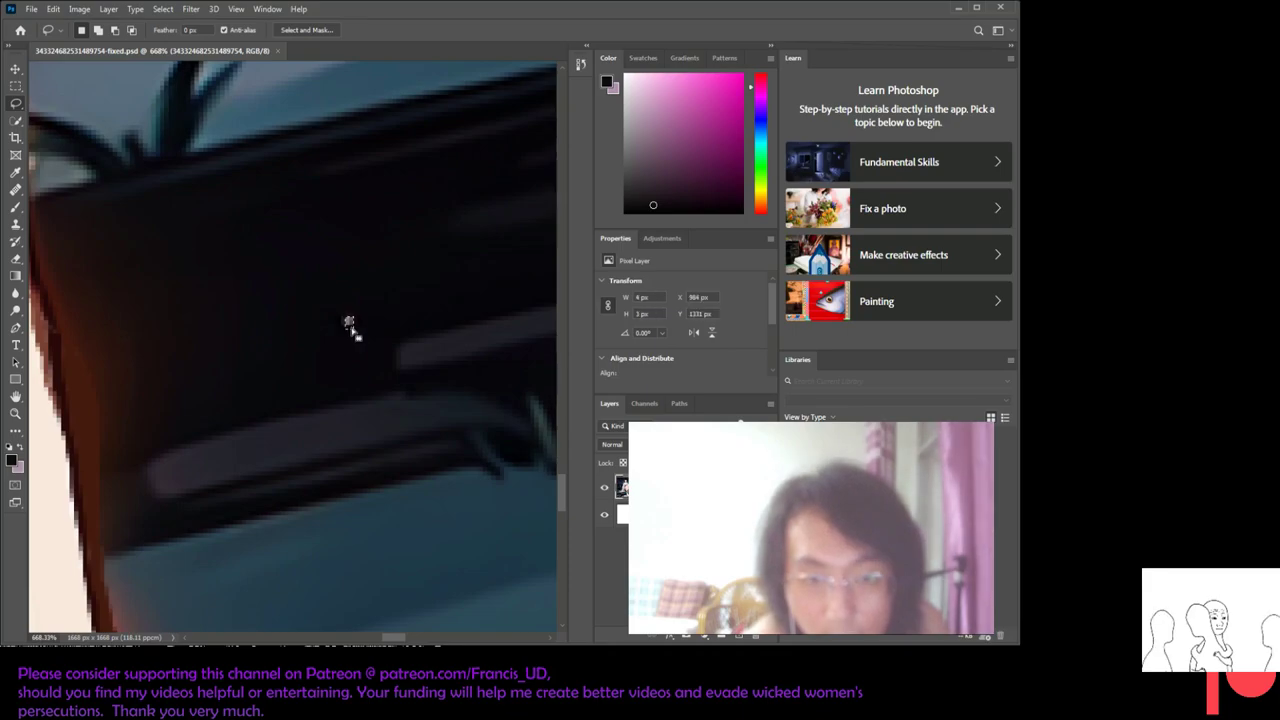
key("i")
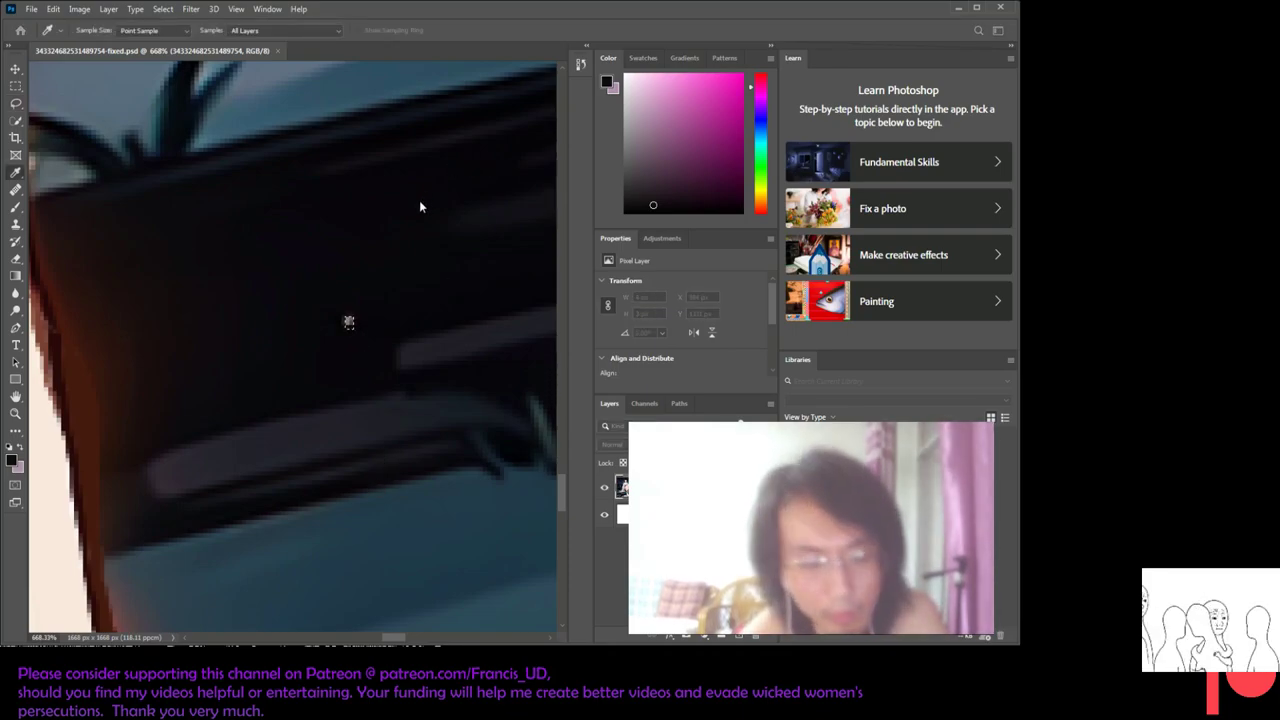
key("ctrl+d")
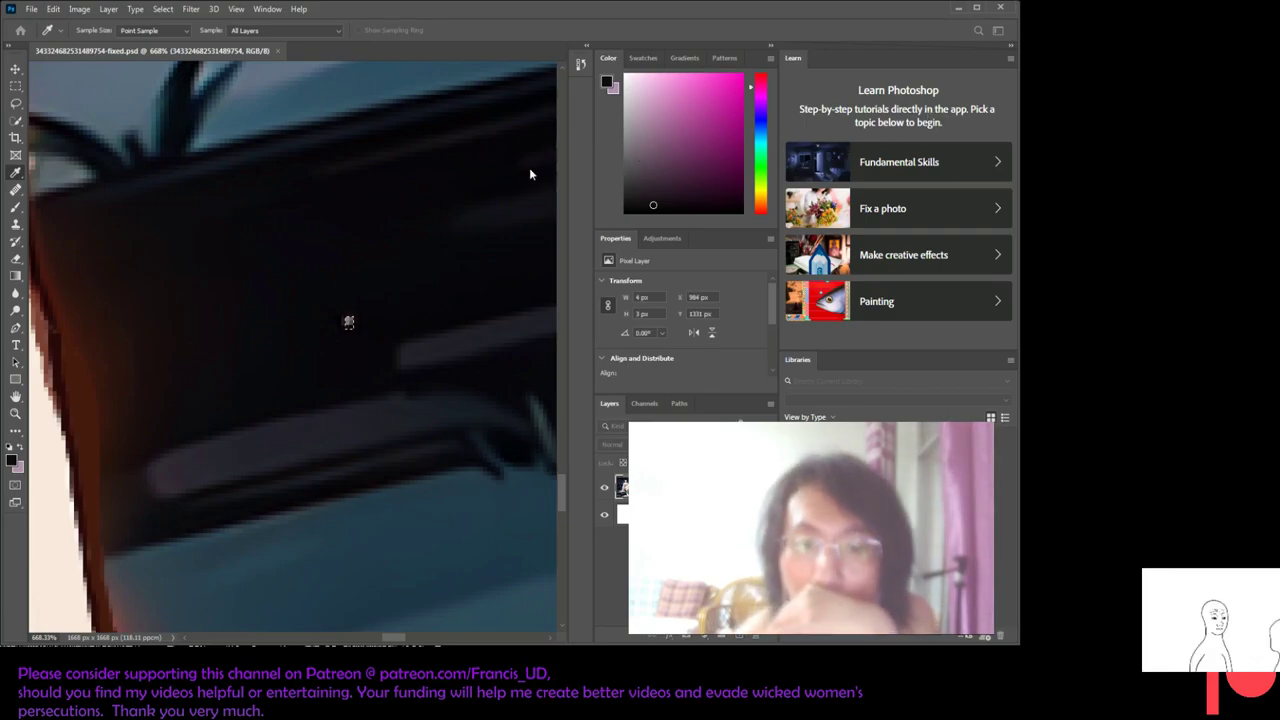
key("l")
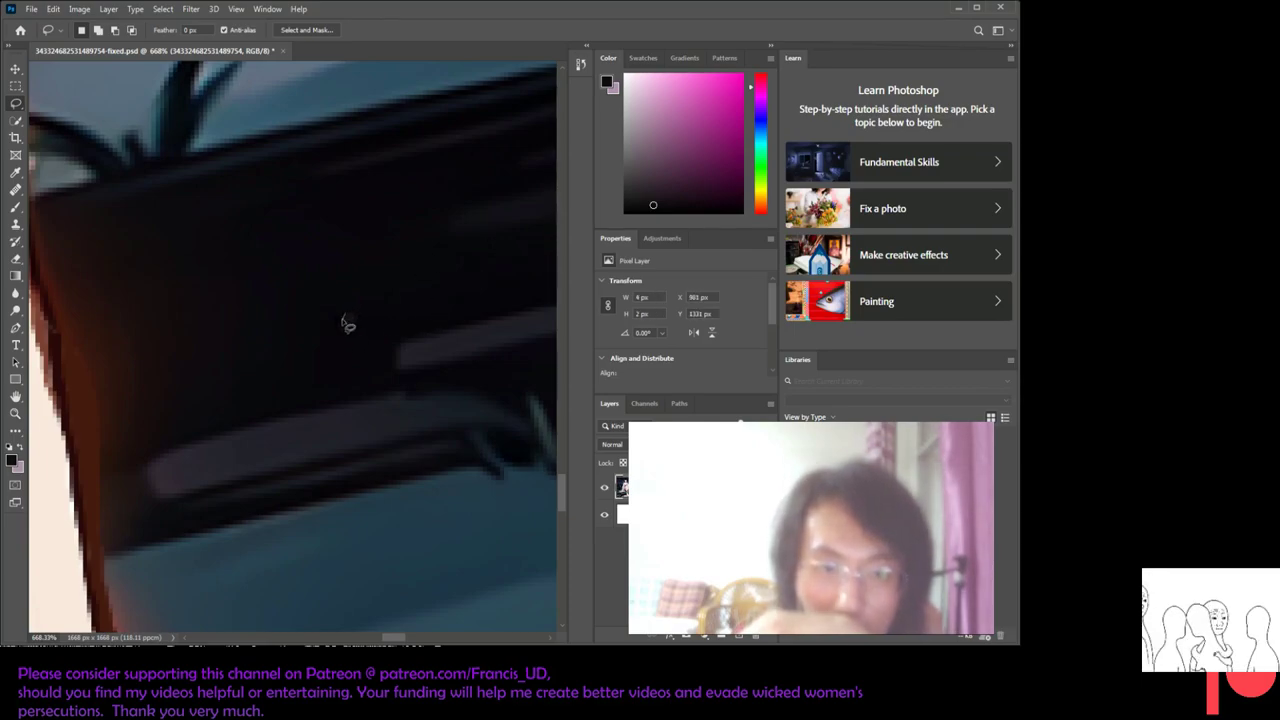
left_click_drag(348, 316, 358, 332)
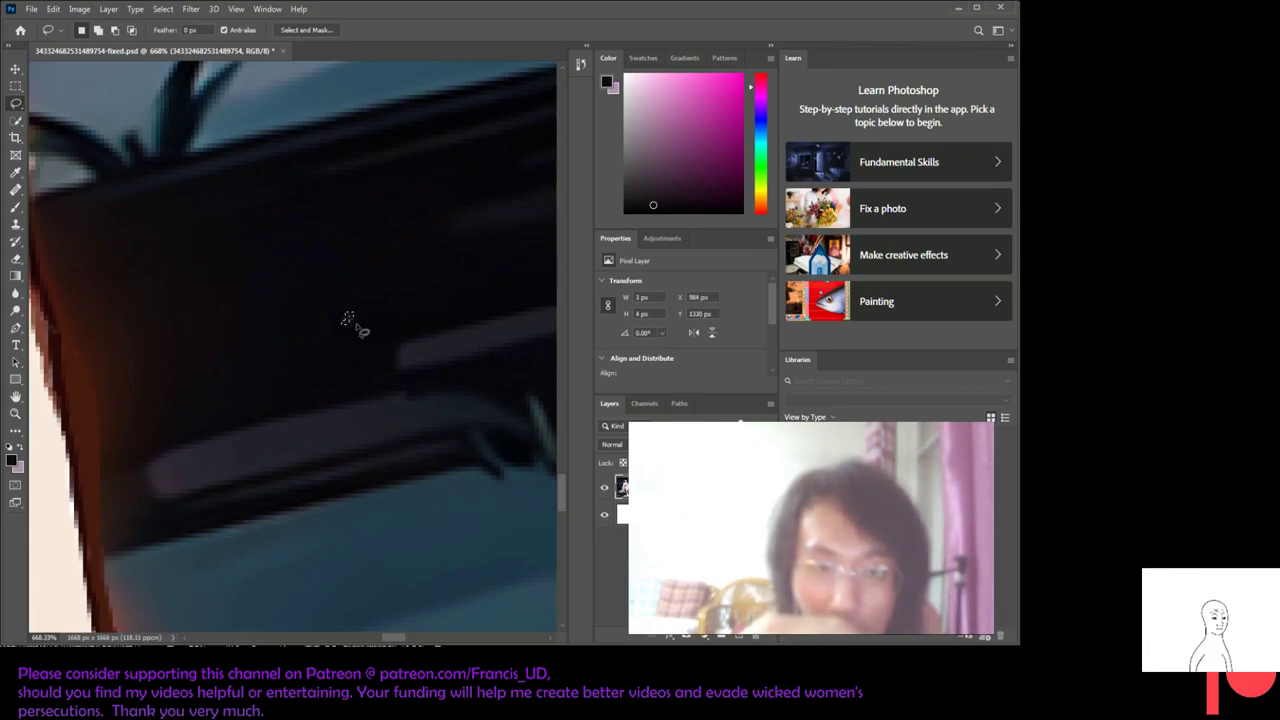
key("ctrl+d")
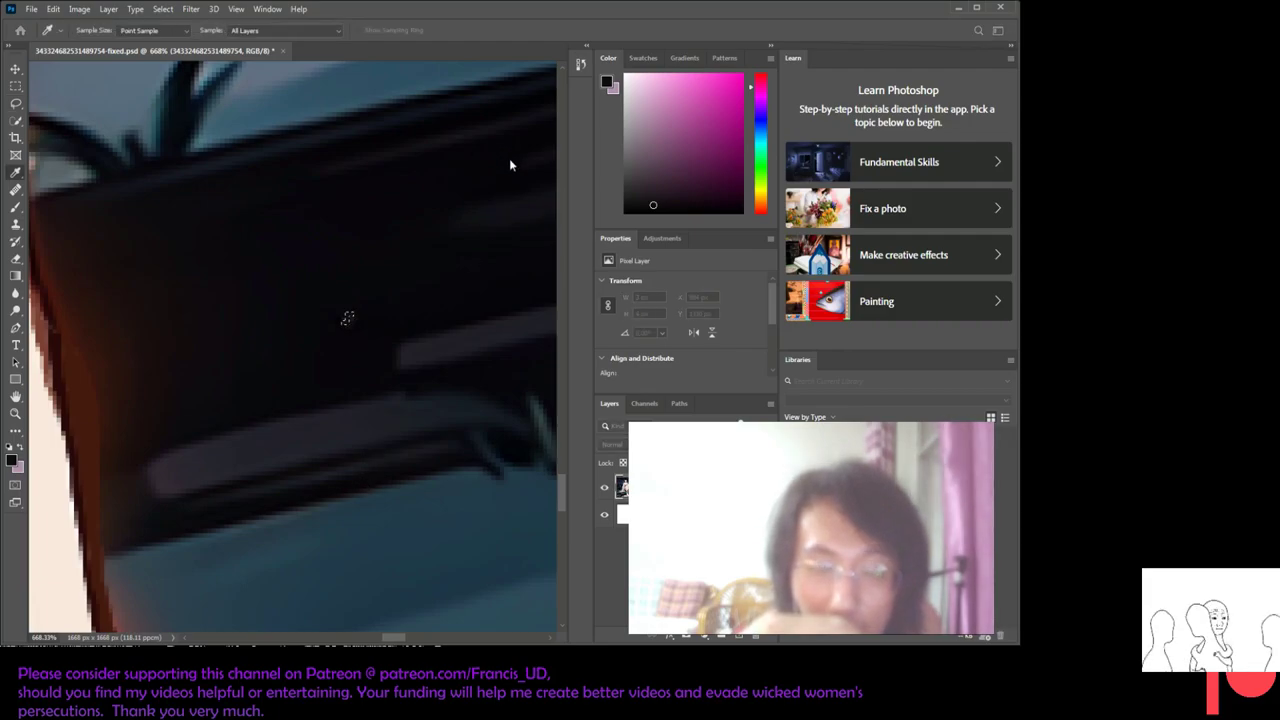
- Select the remaining bench speck, deselect, and sample dark mauve bench tones near it
scroll(352, 330, "down", 1)
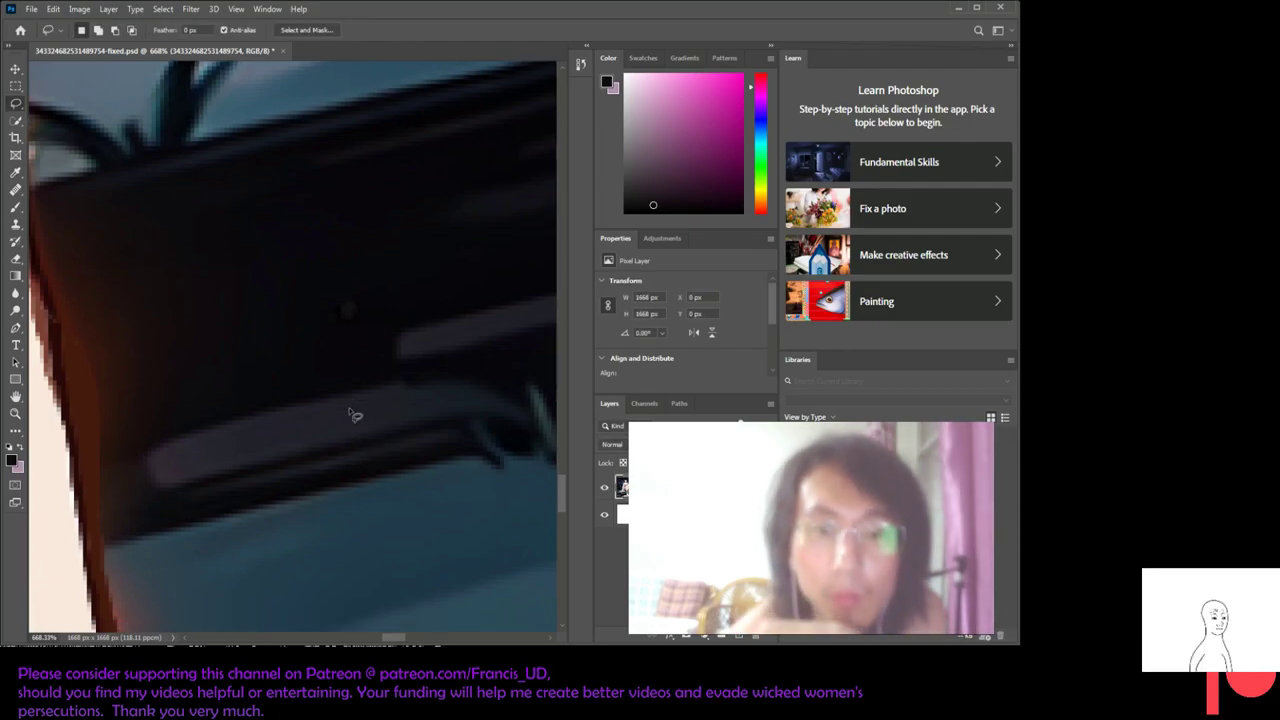
scroll(352, 320, "down", 1)
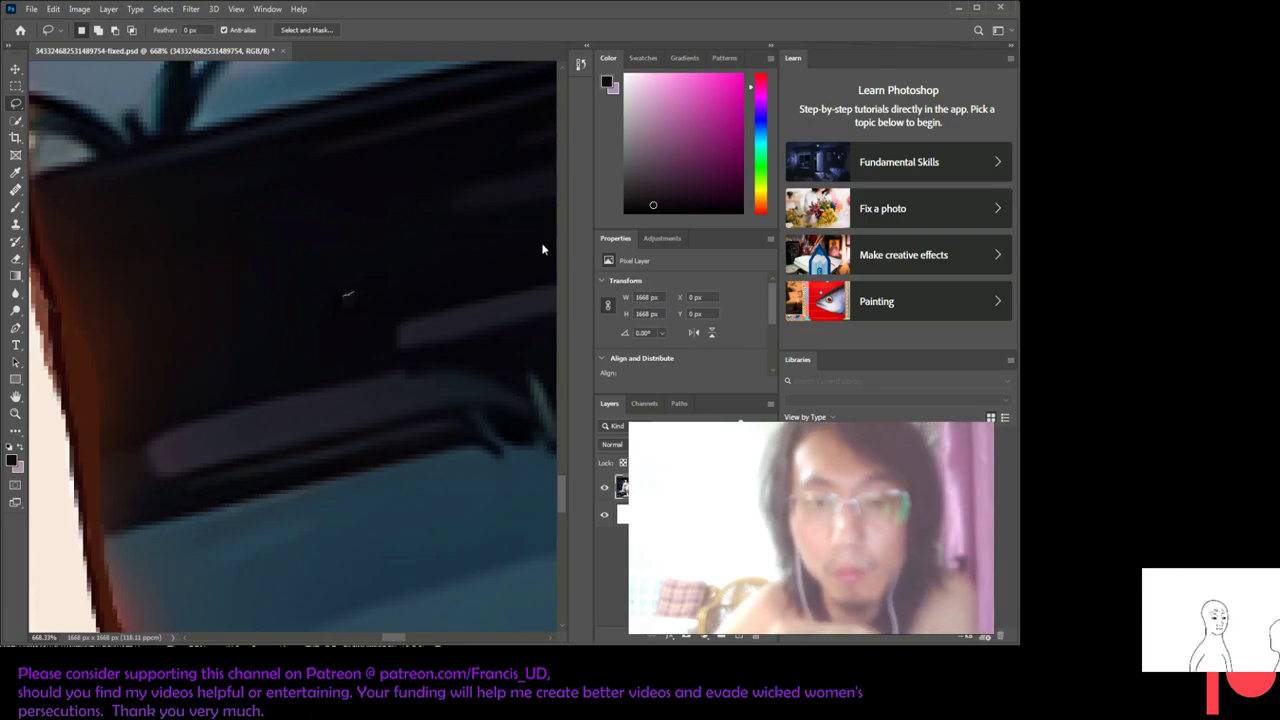
mouse_move(350, 293)
left_mouse_down()
mouse_move(349, 315)
mouse_move(355, 300)
left_mouse_up()
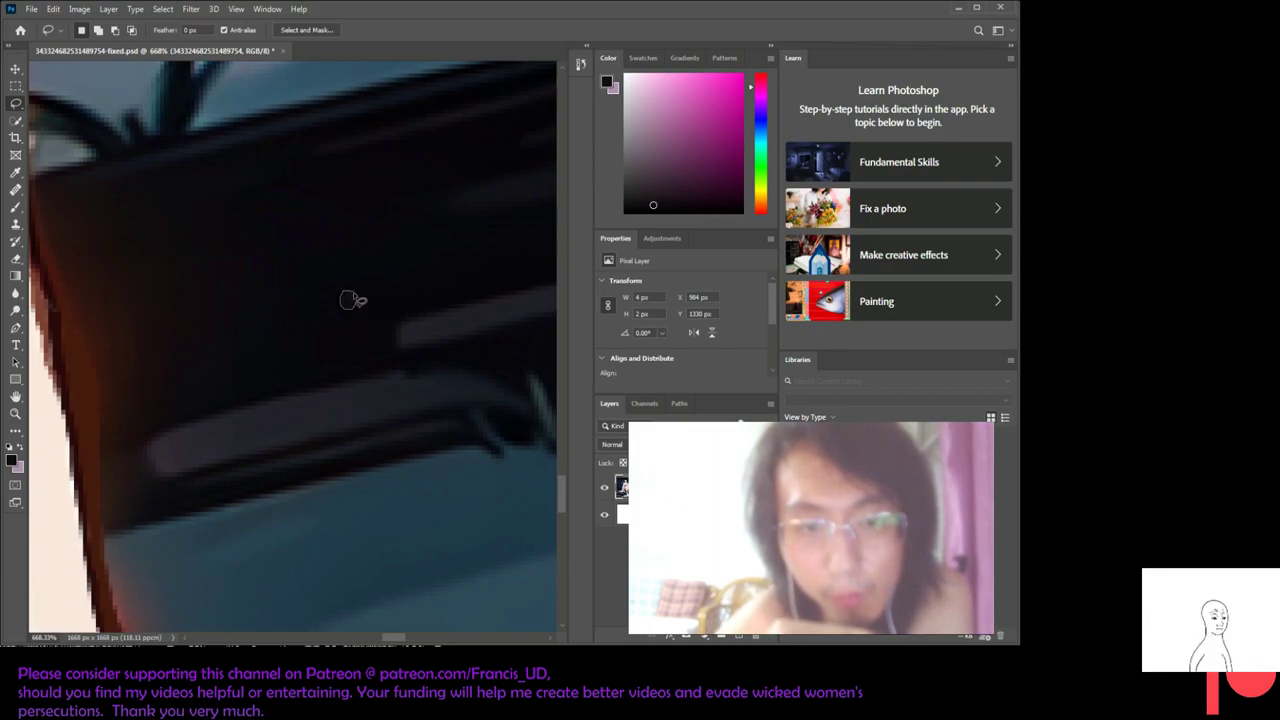
left_click(378, 452)
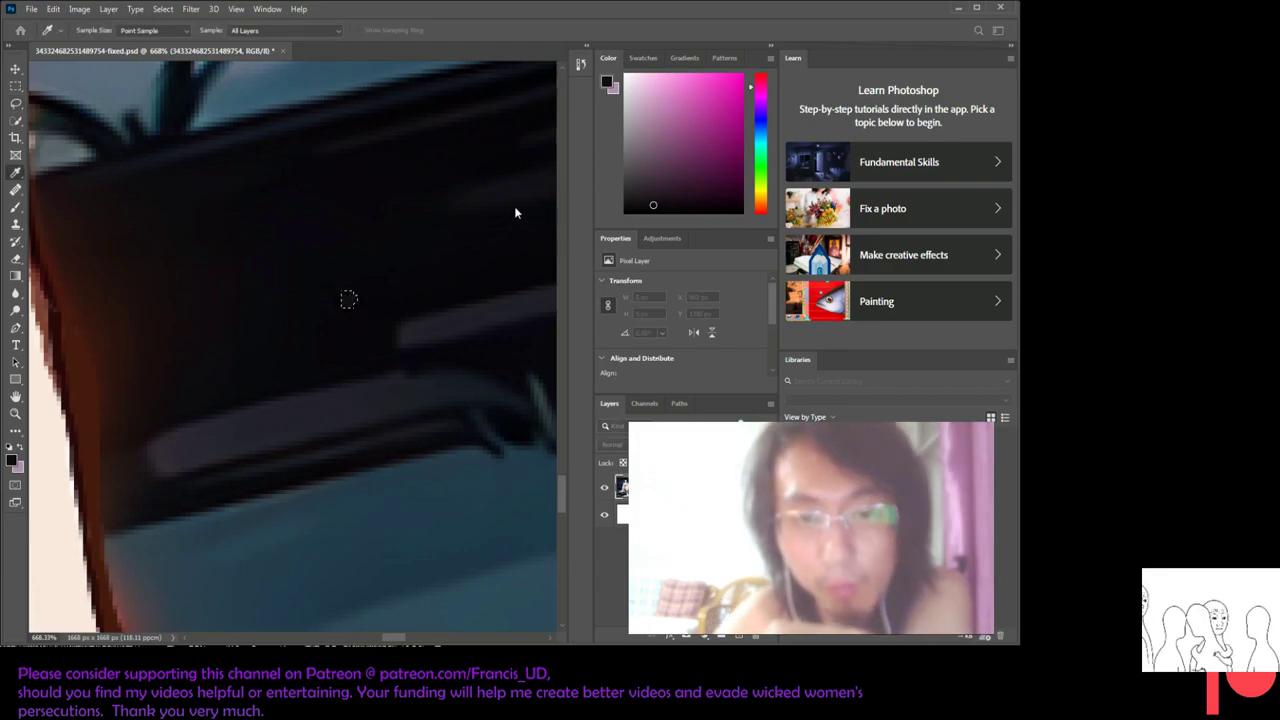
scroll(410, 252, "down", 2)
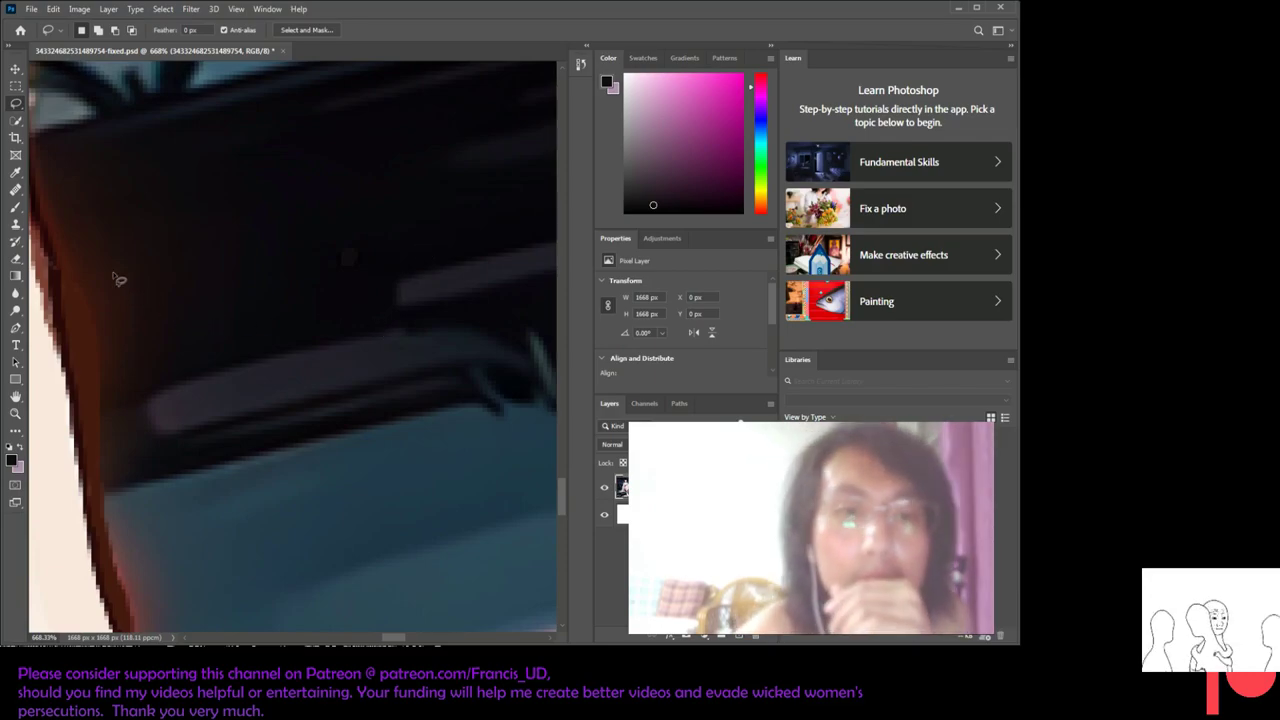
left_click(15, 173)
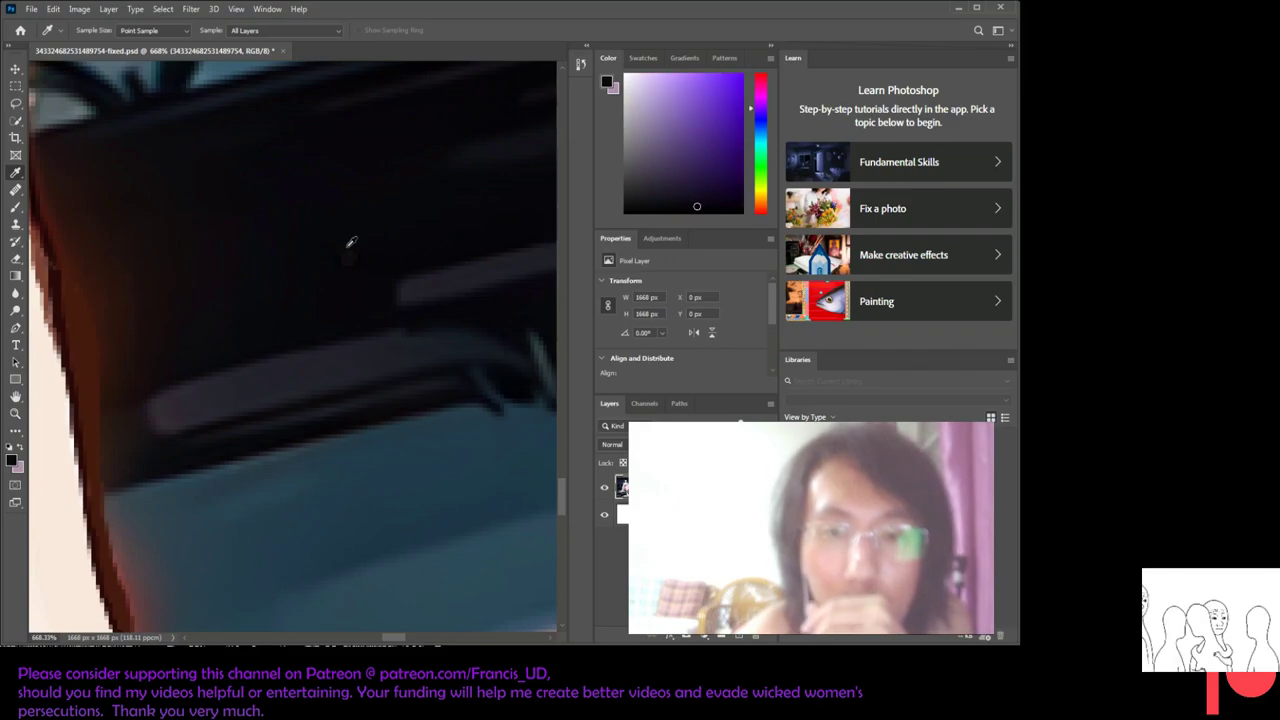
left_click(340, 250)
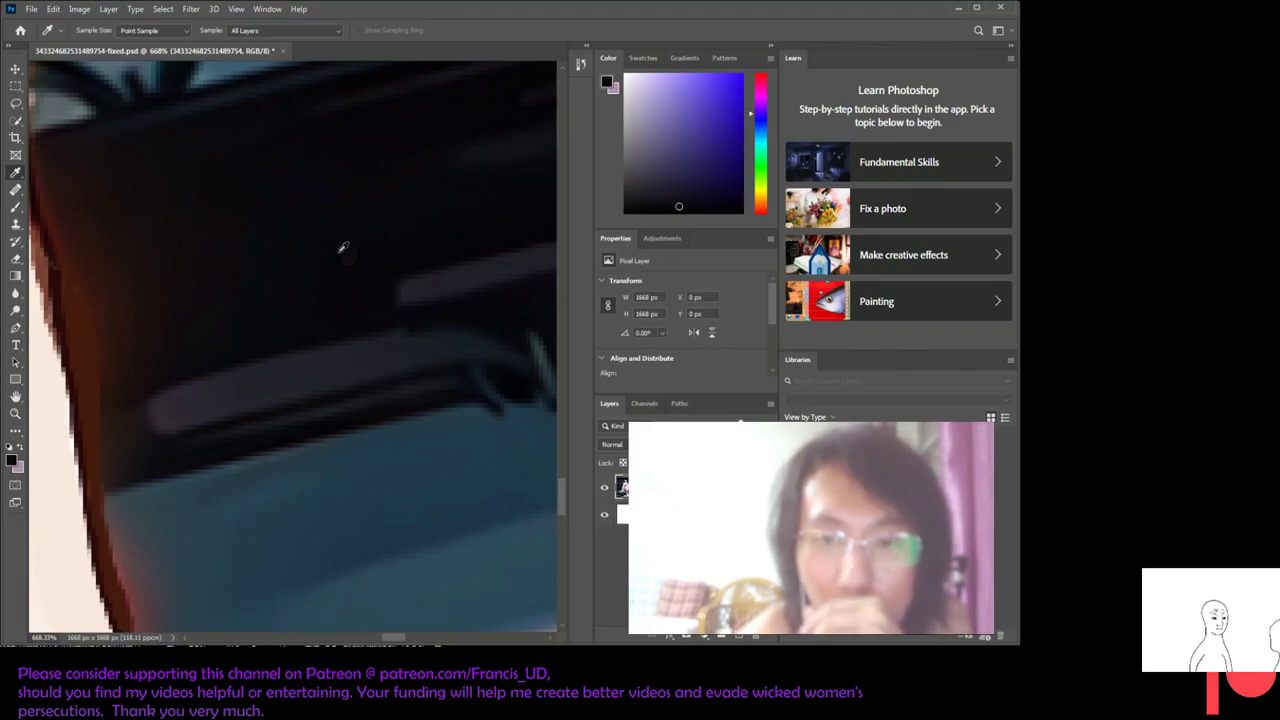
left_click(360, 256)
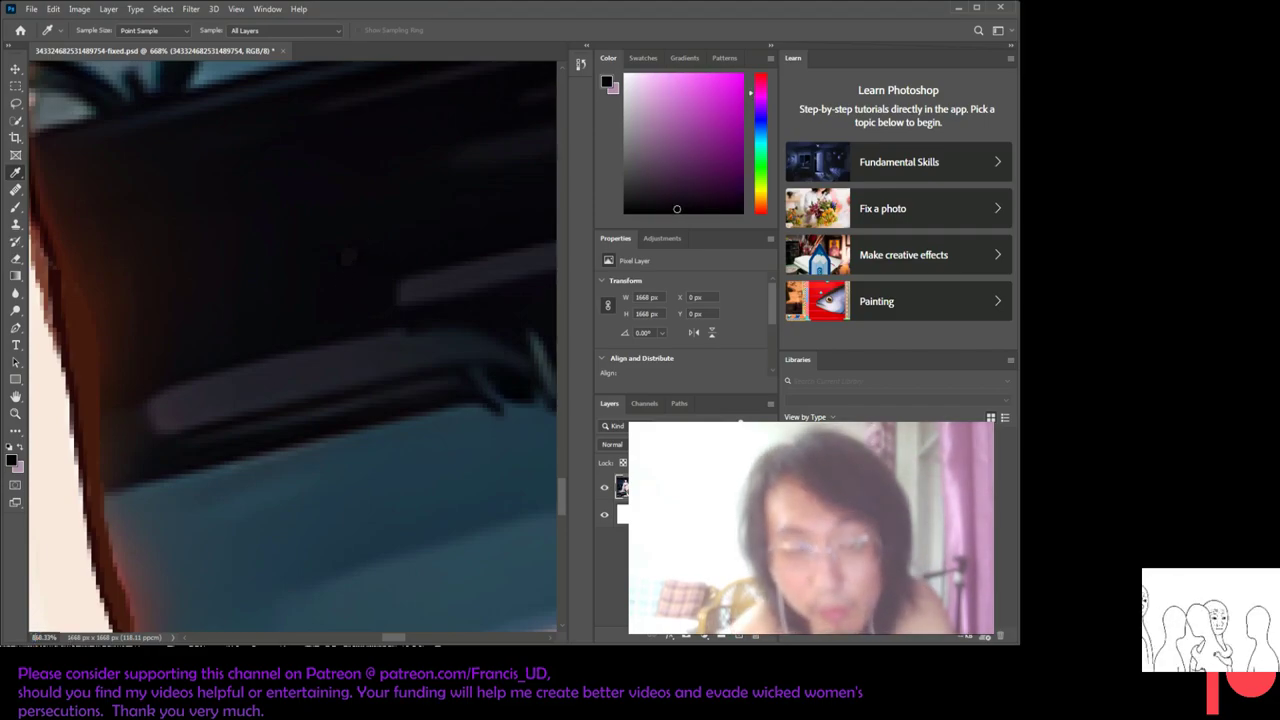
- Sample the dark bench colour beside the leftover speck
scroll(530, 324, "up", 2)
scroll(408, 260, "up", 2)
left_click_drag(390, 287, 389, 275)
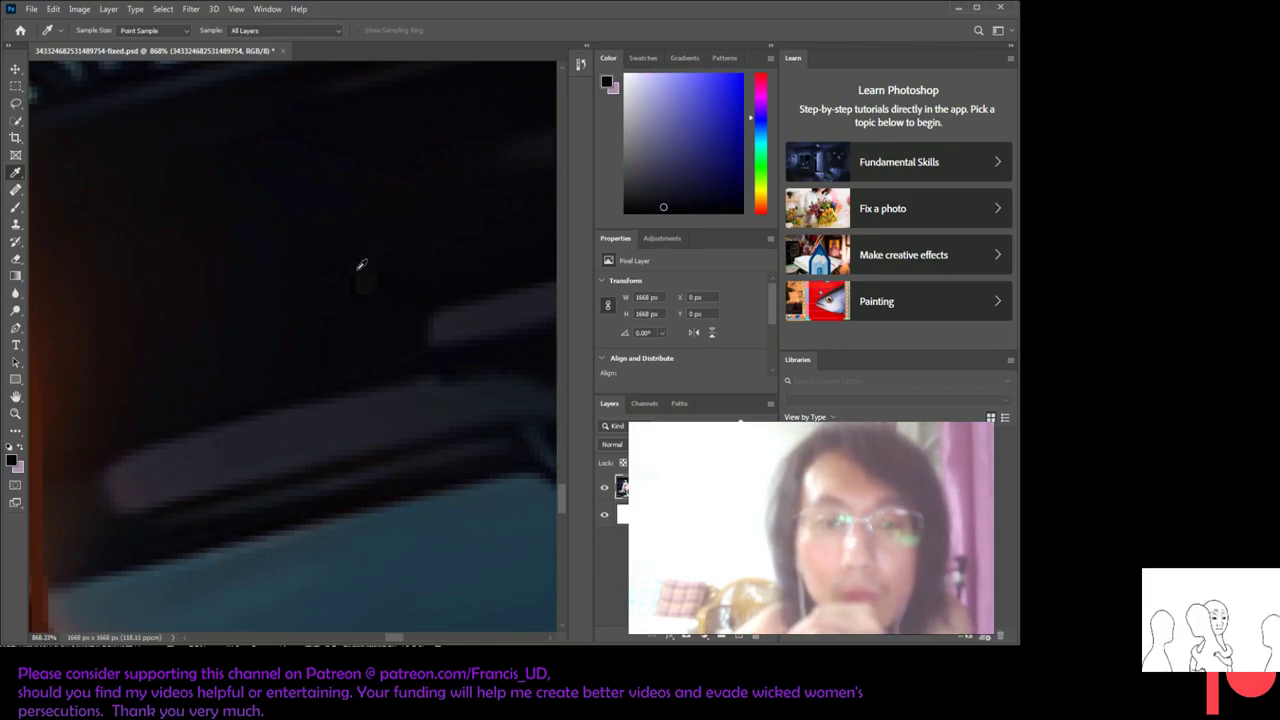
left_click_drag(375, 262, 358, 280)
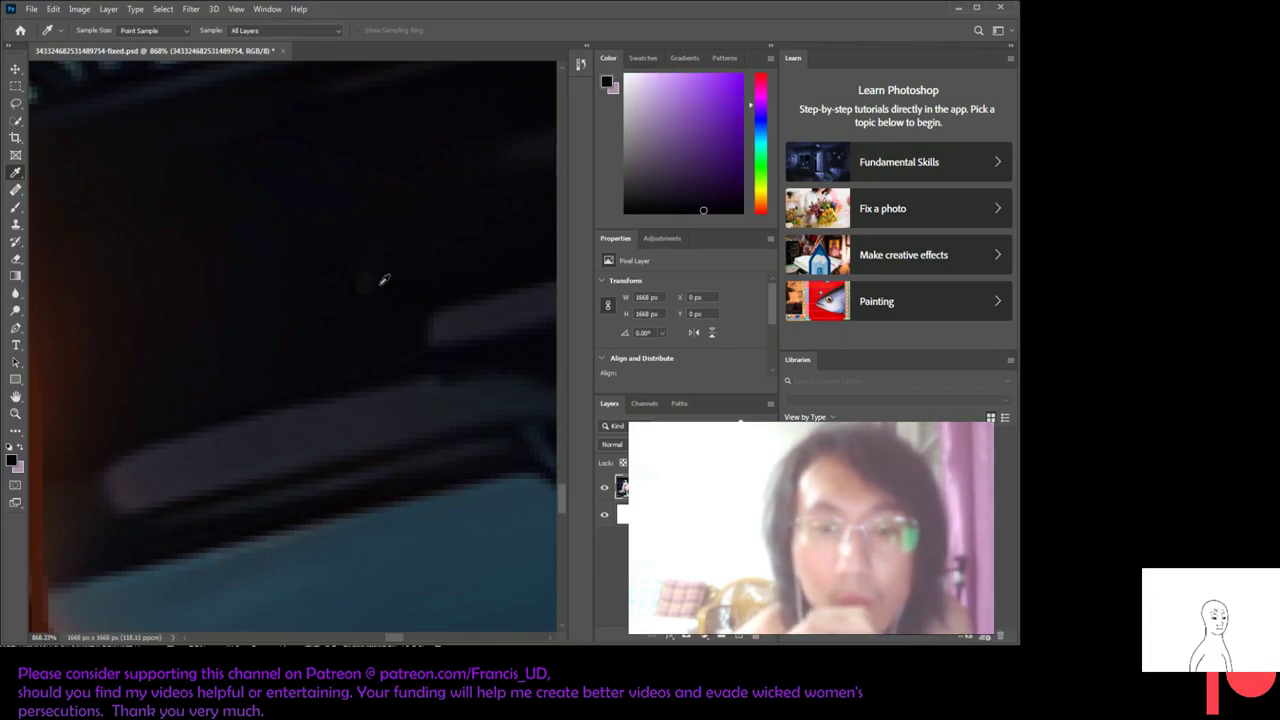
left_click(380, 280)
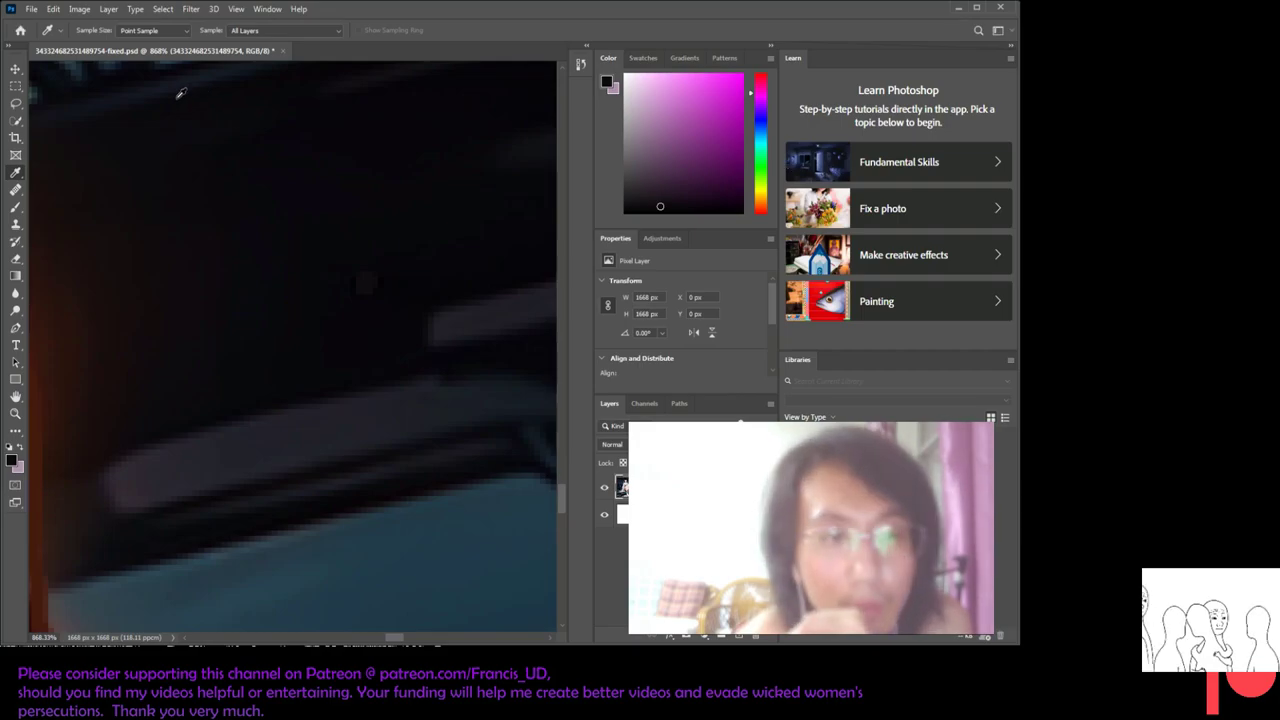
- Lasso the small speck on the dark bench, fill it, and deselect
left_click(15, 103)
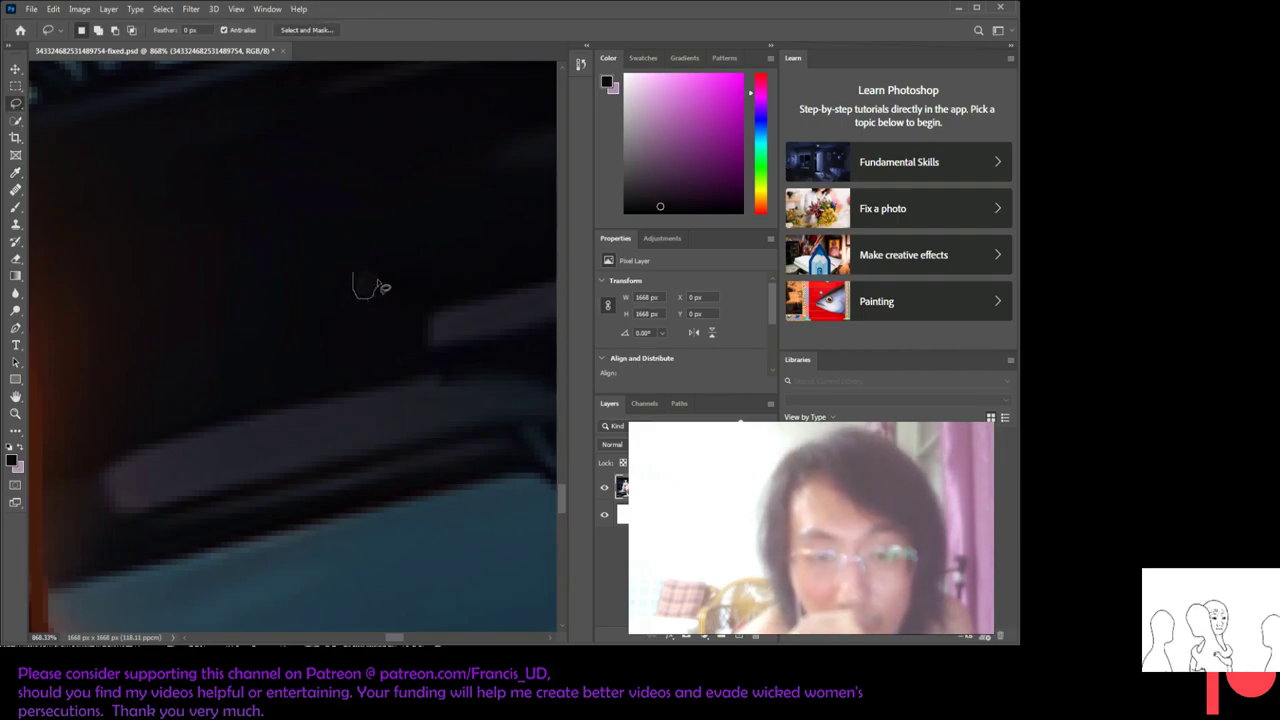
left_click_drag(383, 288, 368, 288)
key("i")
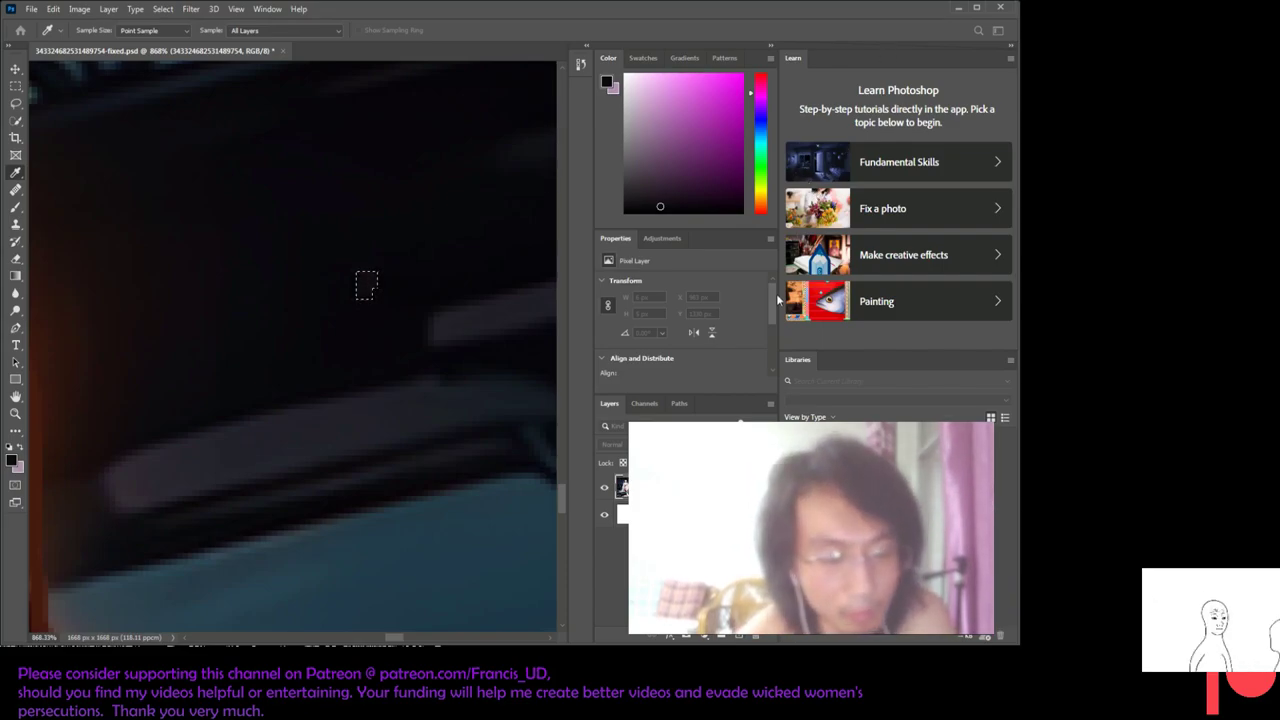
key("l")
left_click(405, 219)
- Reselect the 6 × 6 px leftover speck area, fill it dark, and deselect
scroll(398, 312, "down", 2)
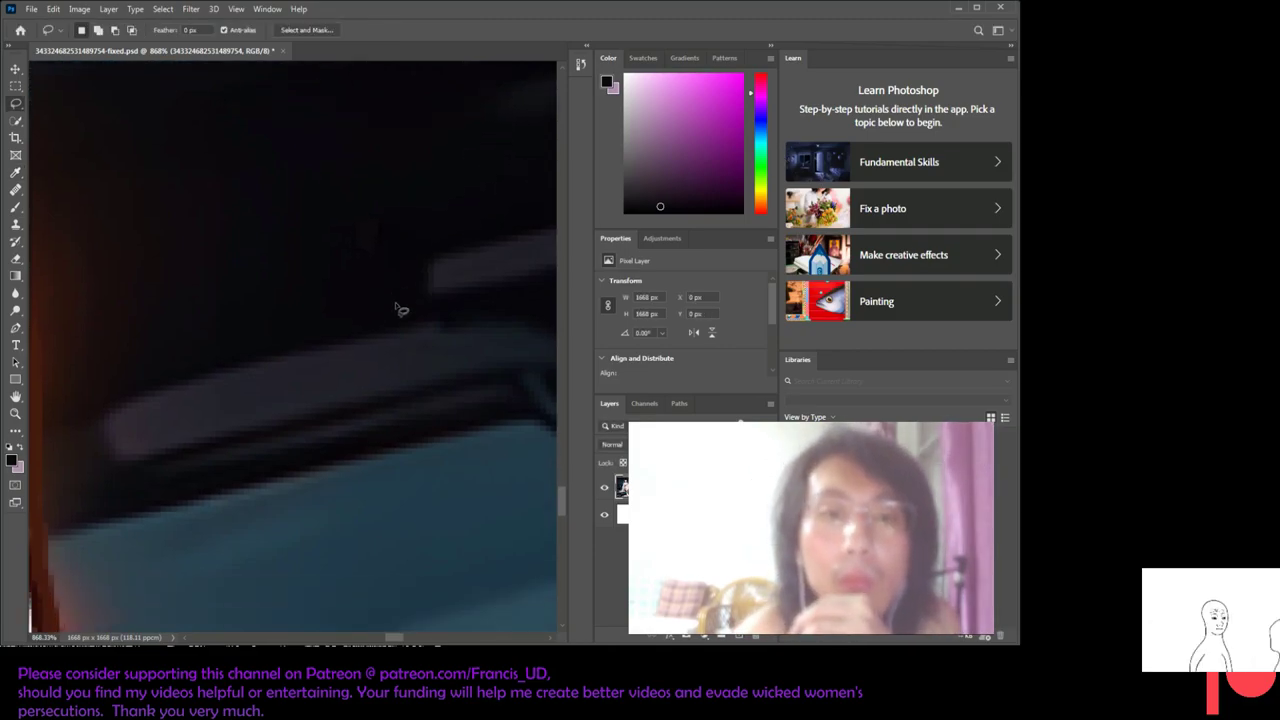
scroll(398, 309, "up", 1)
scroll(400, 306, "up", 2)
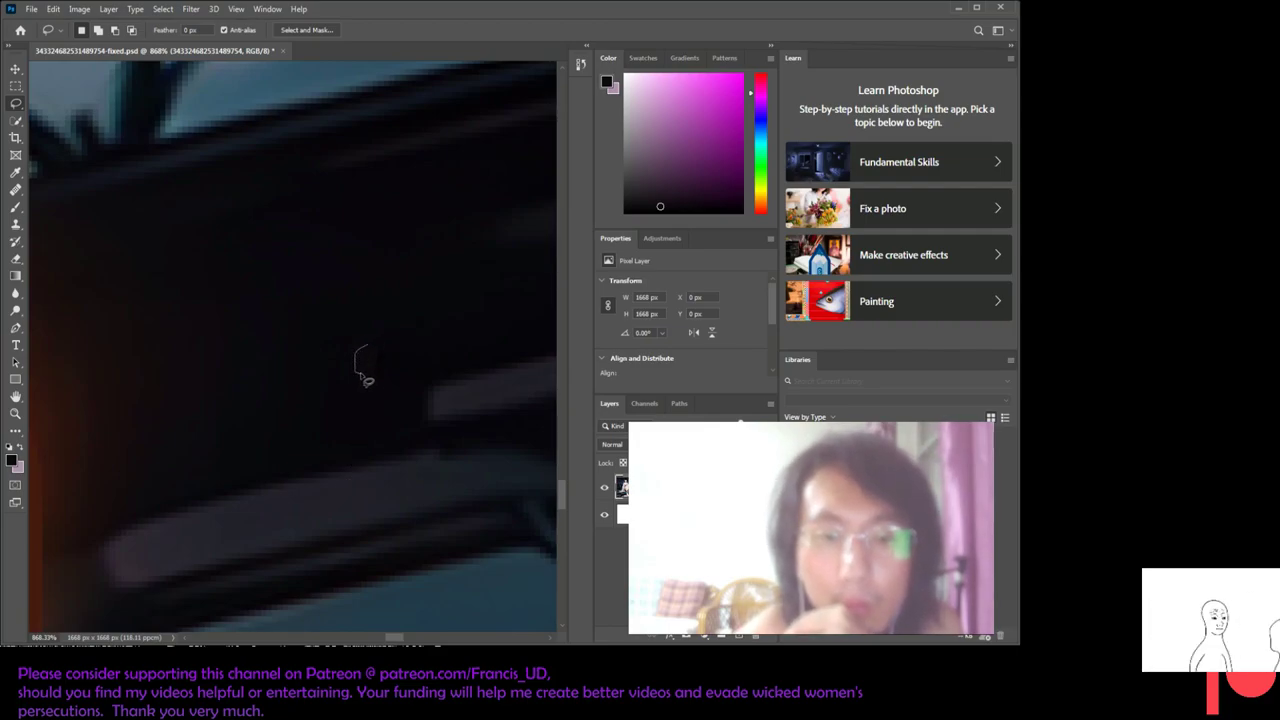
left_click_drag(385, 355, 373, 364)
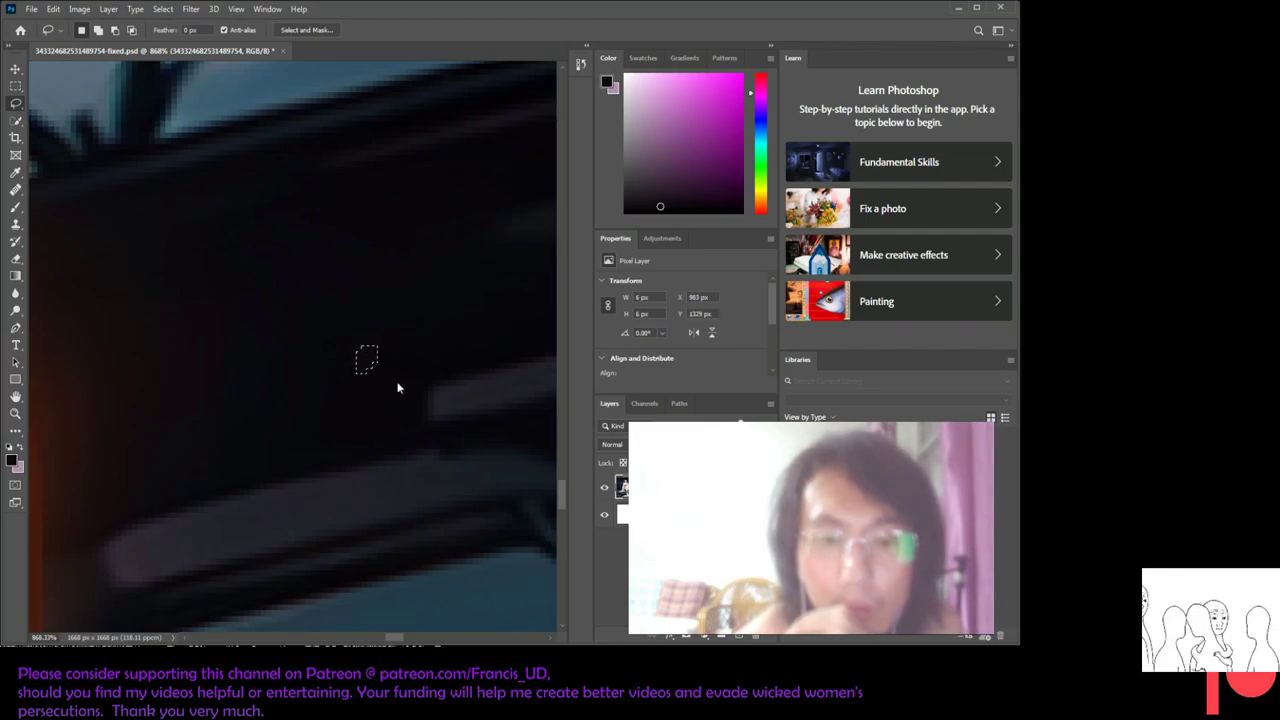
key("ctrl+d")
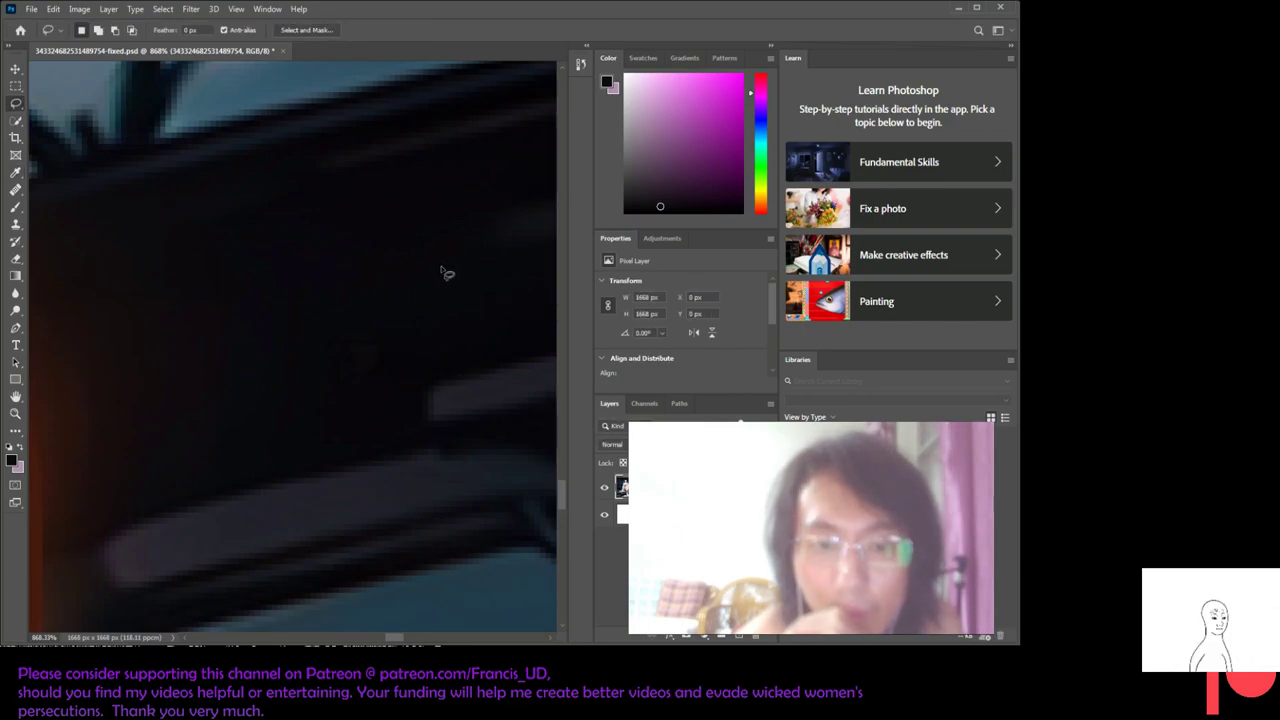
scroll(445, 340, "down", 2)
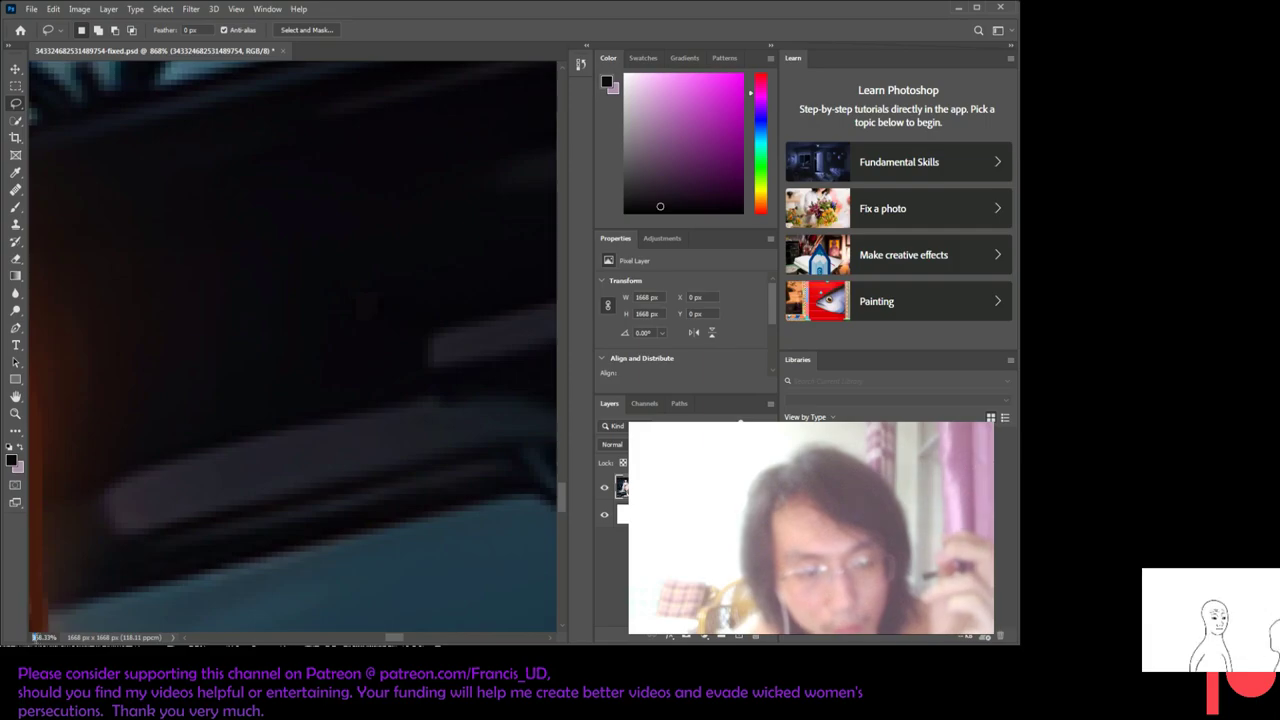
- Set the zoom to 668%, then to 368%
left_click(32, 638)
type("6")
key("Return")
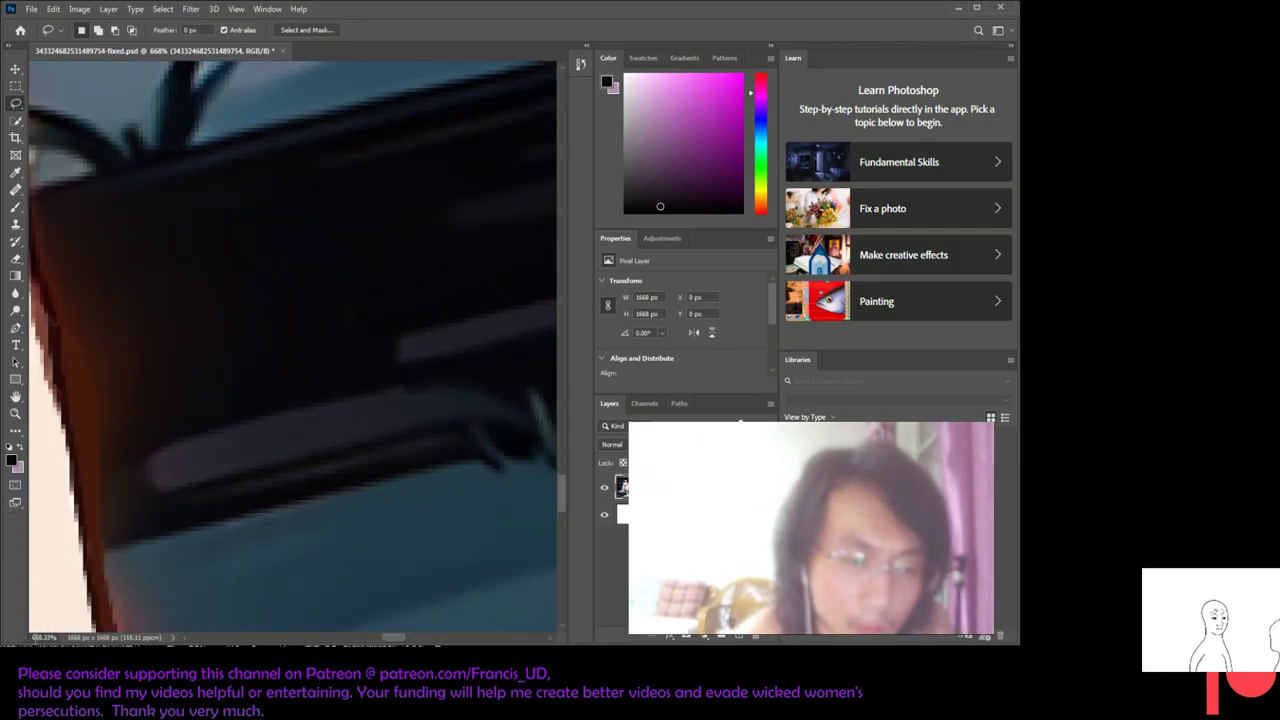
type("3")
key("Return")
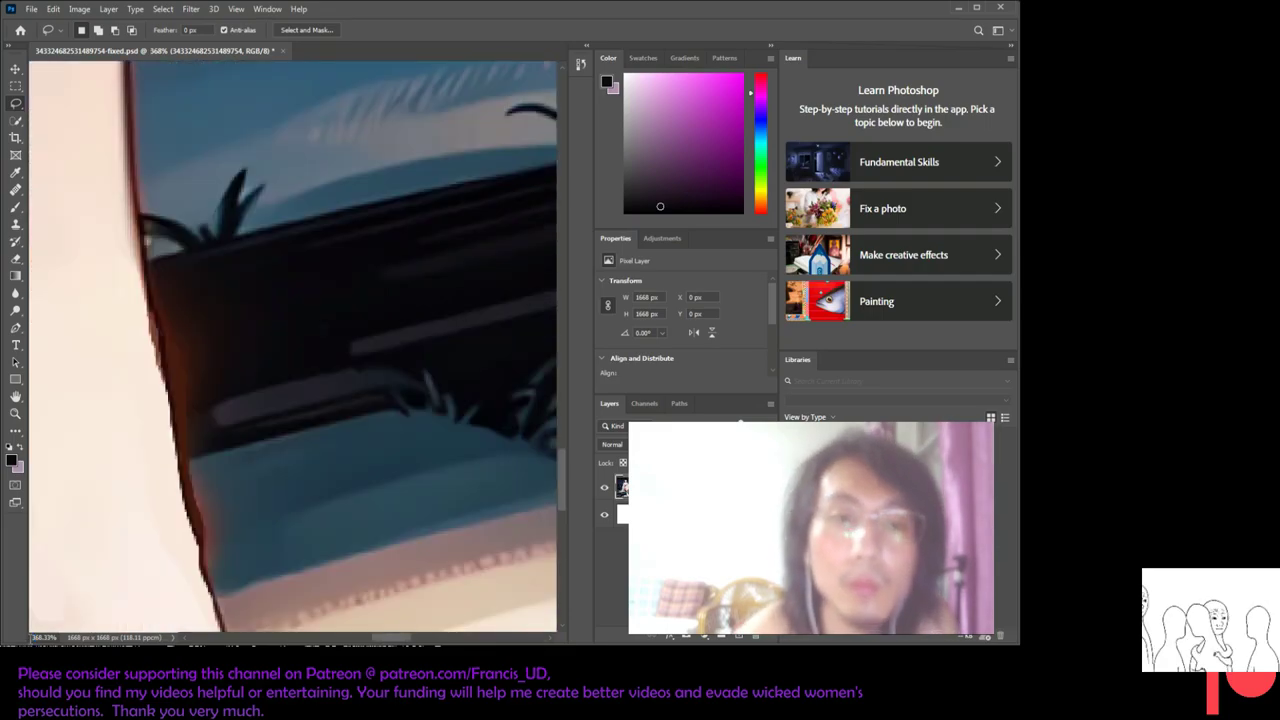
key("BackSpace")
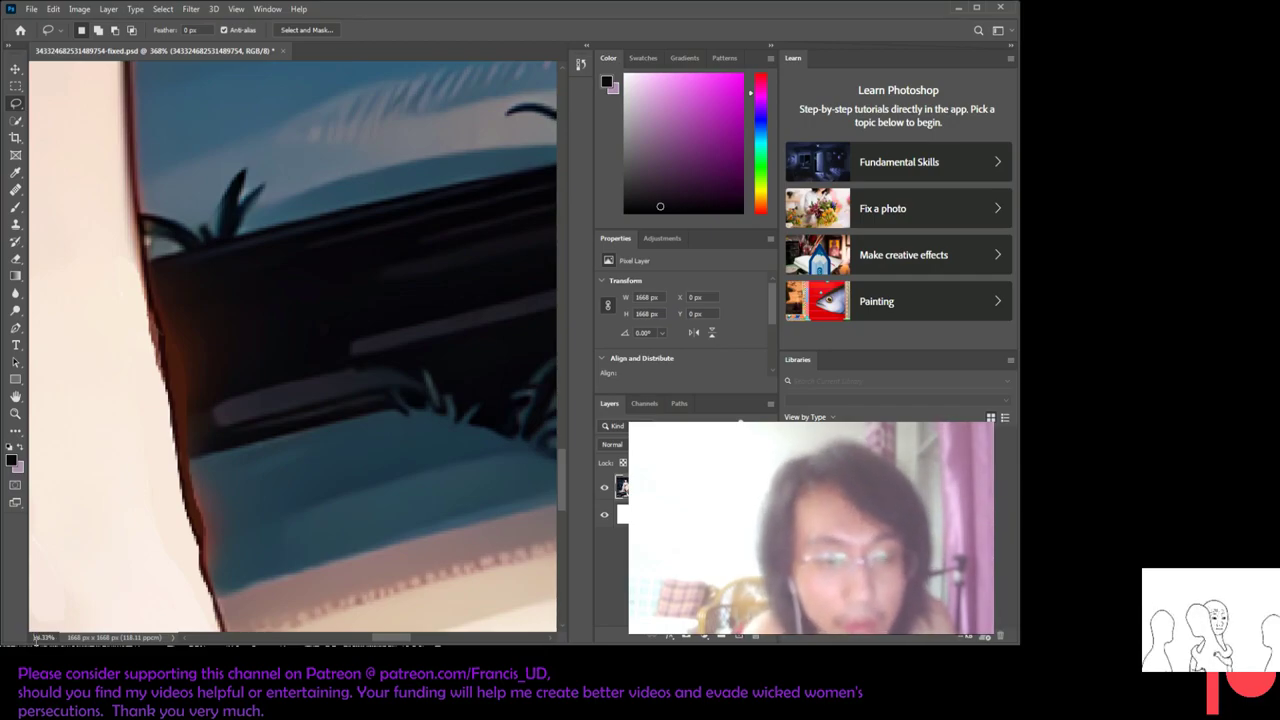
type("16")
scroll(292, 346, "down", 4)
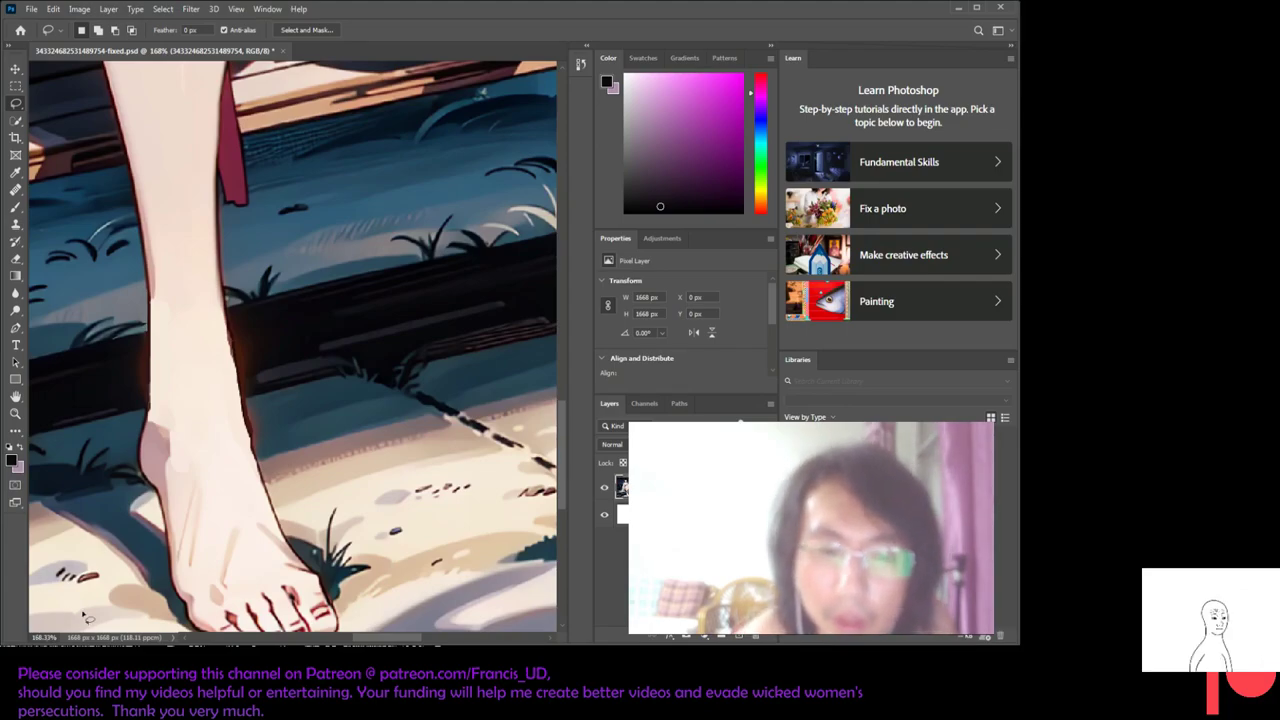
scroll(300, 582, "down", 1)
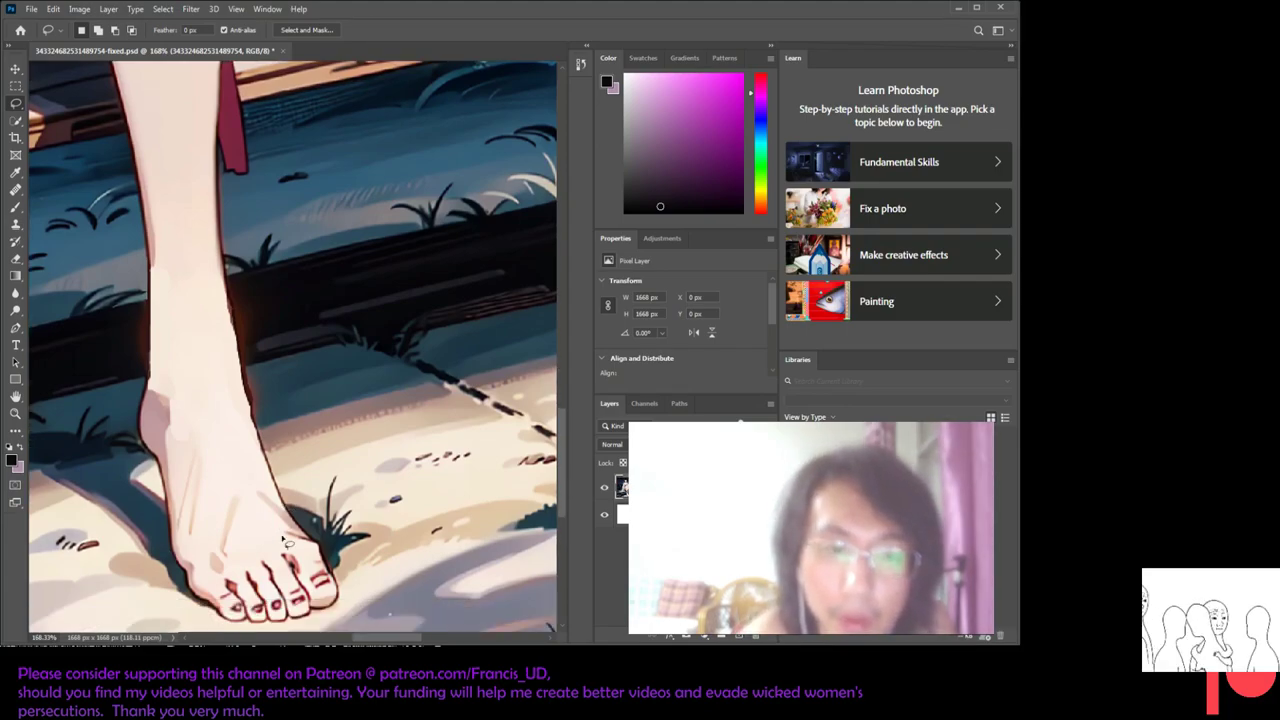
scroll(400, 580, "down", 1)
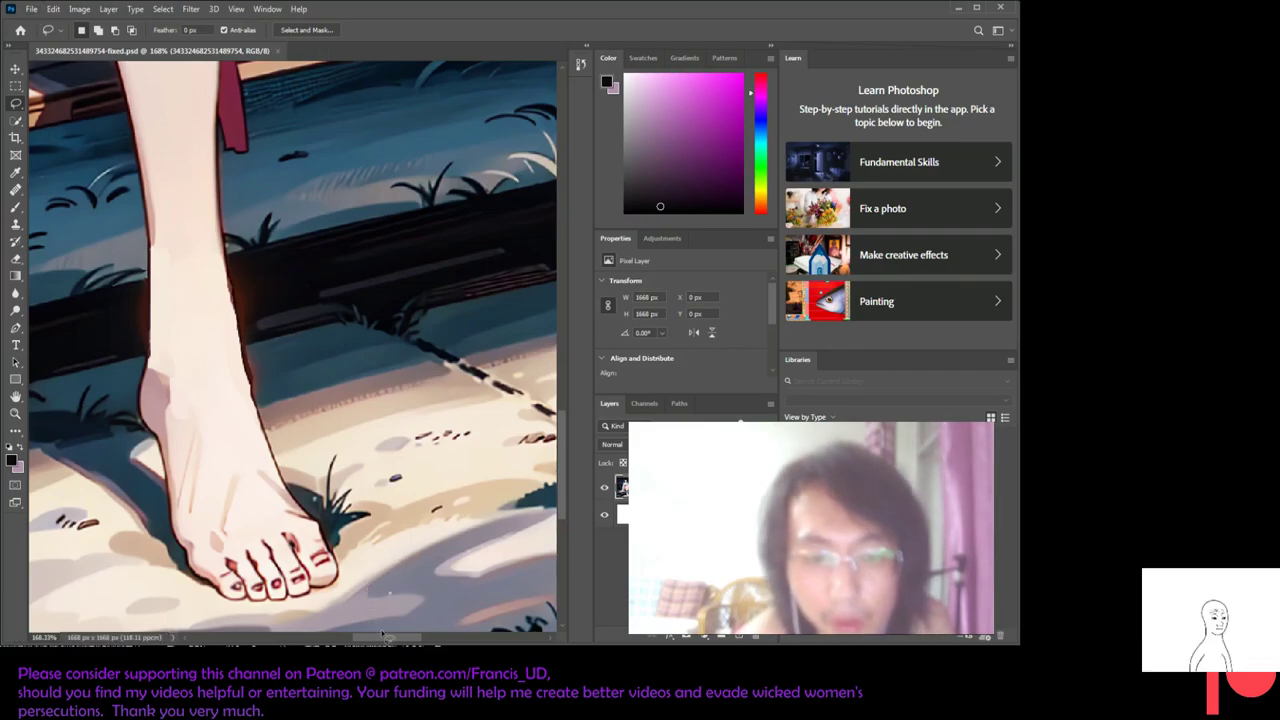
left_click_drag(385, 641, 447, 643)
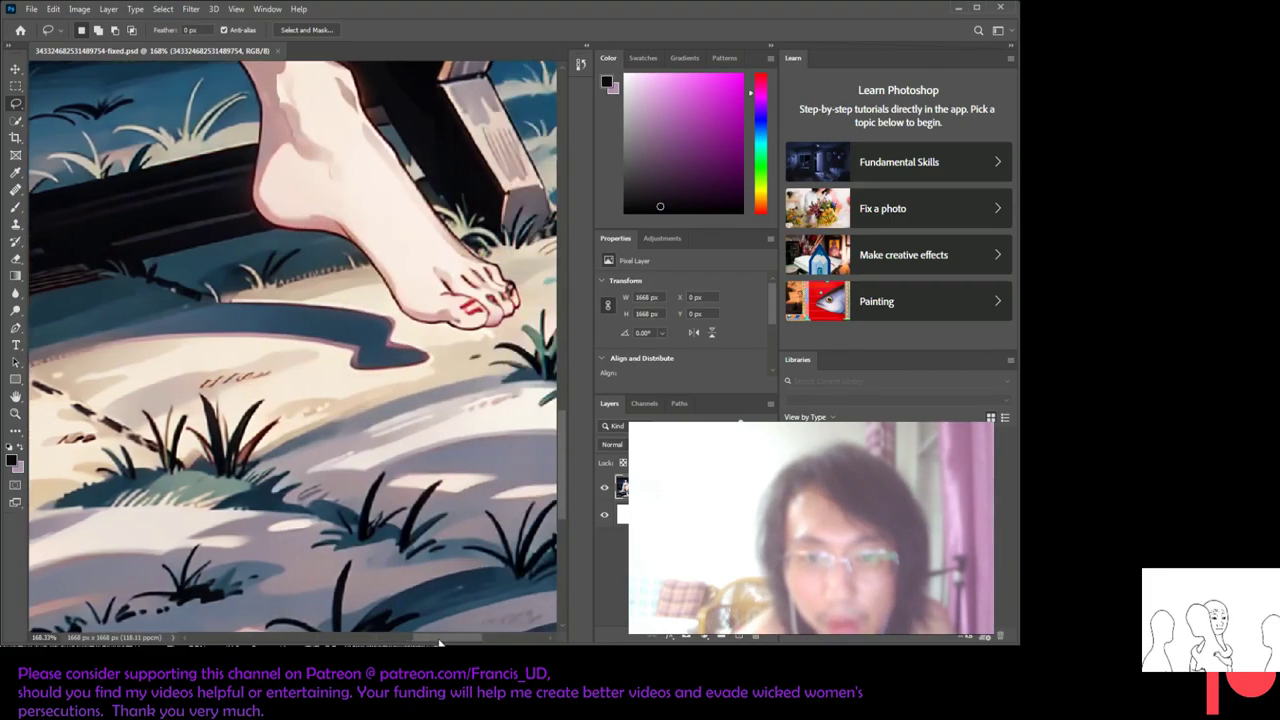
scroll(400, 500, "up", 3)
scroll(400, 520, "up", 2)
scroll(400, 540, "up", 1)
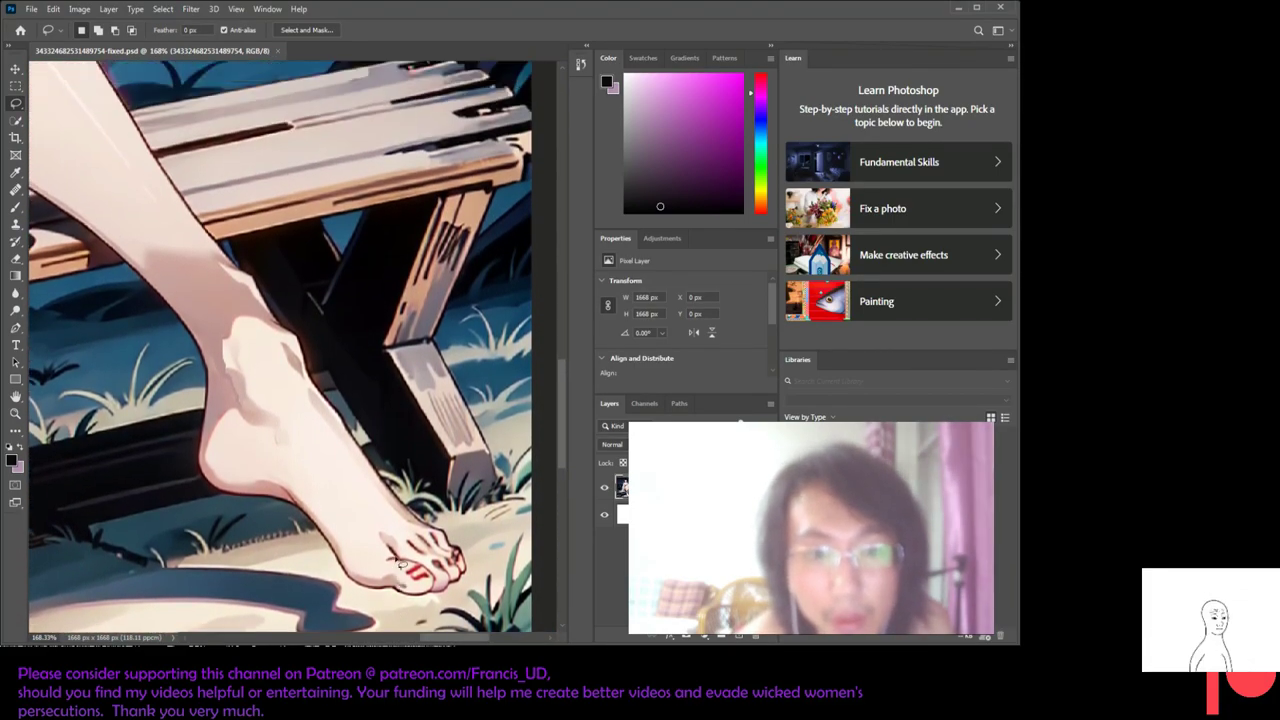
scroll(400, 563, "down", 1)
scroll(400, 563, "up", 2)
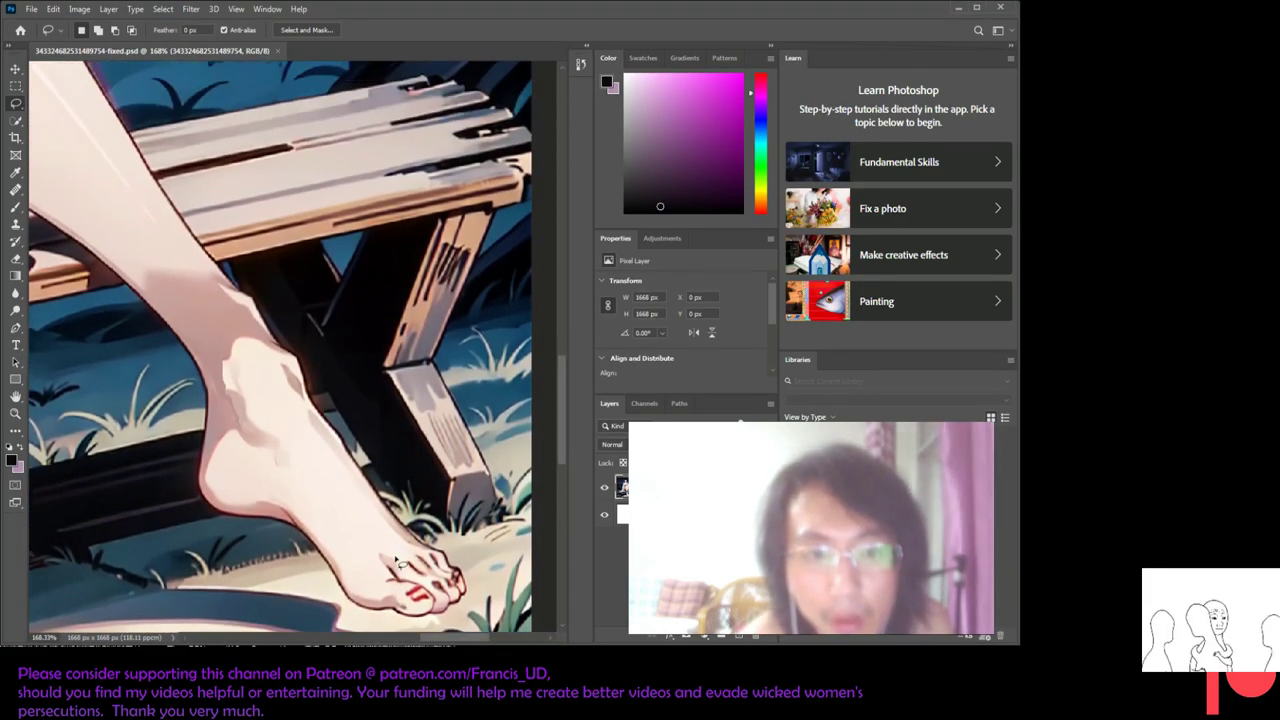
scroll(430, 630, "up", 3)
scroll(430, 630, "left", 2)
scroll(430, 641, "left", 2)
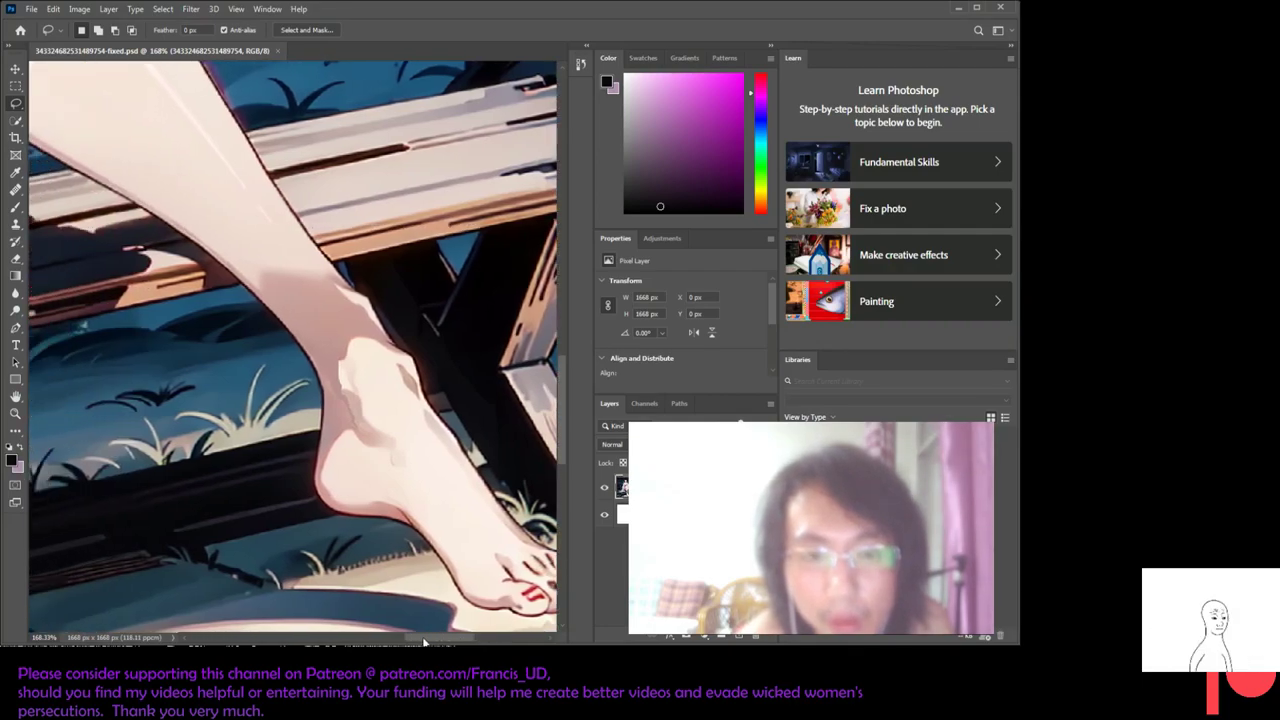
scroll(362, 330, "down", 2)
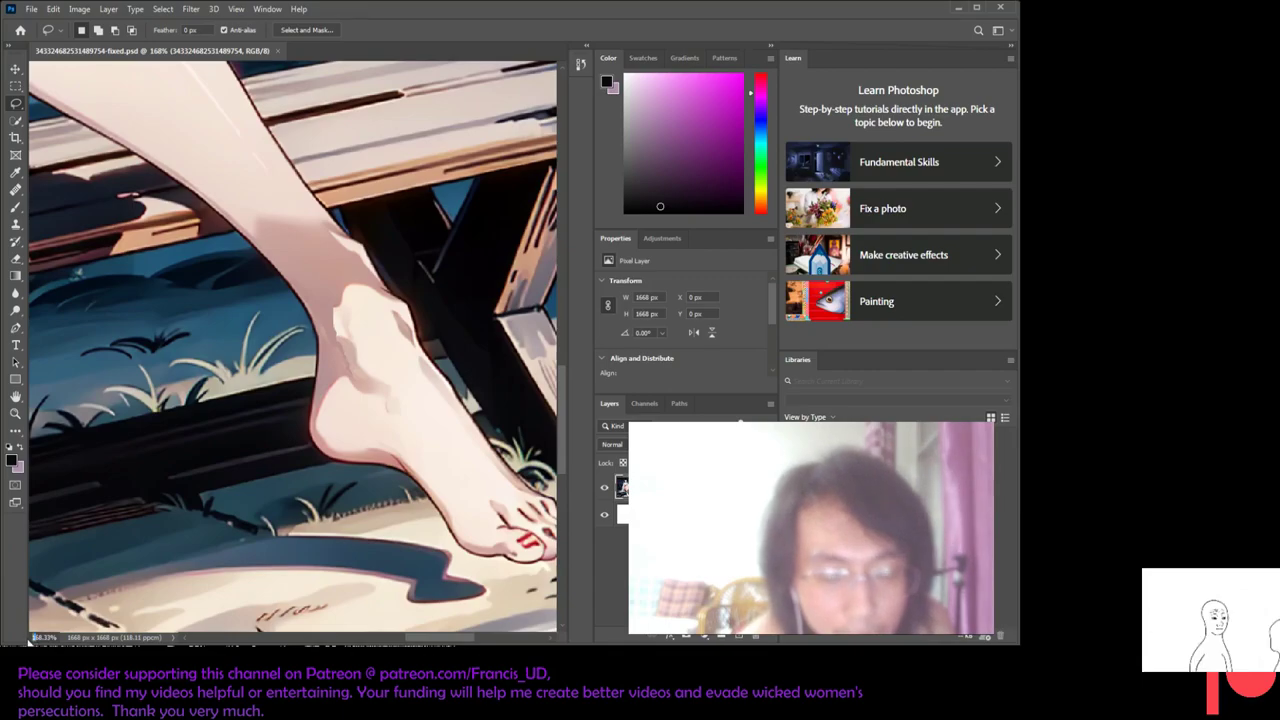
scroll(274, 500, "up", 2)
scroll(274, 500, "up", 2)
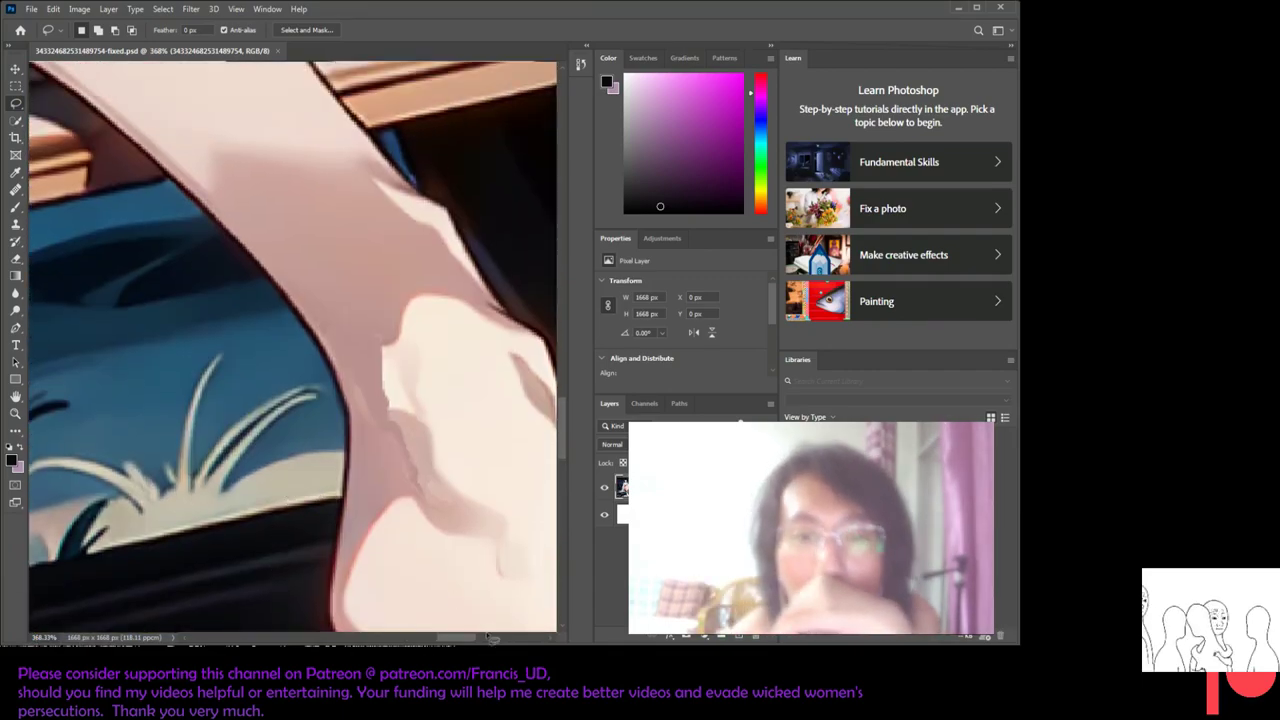
scroll(454, 639, "right", 3)
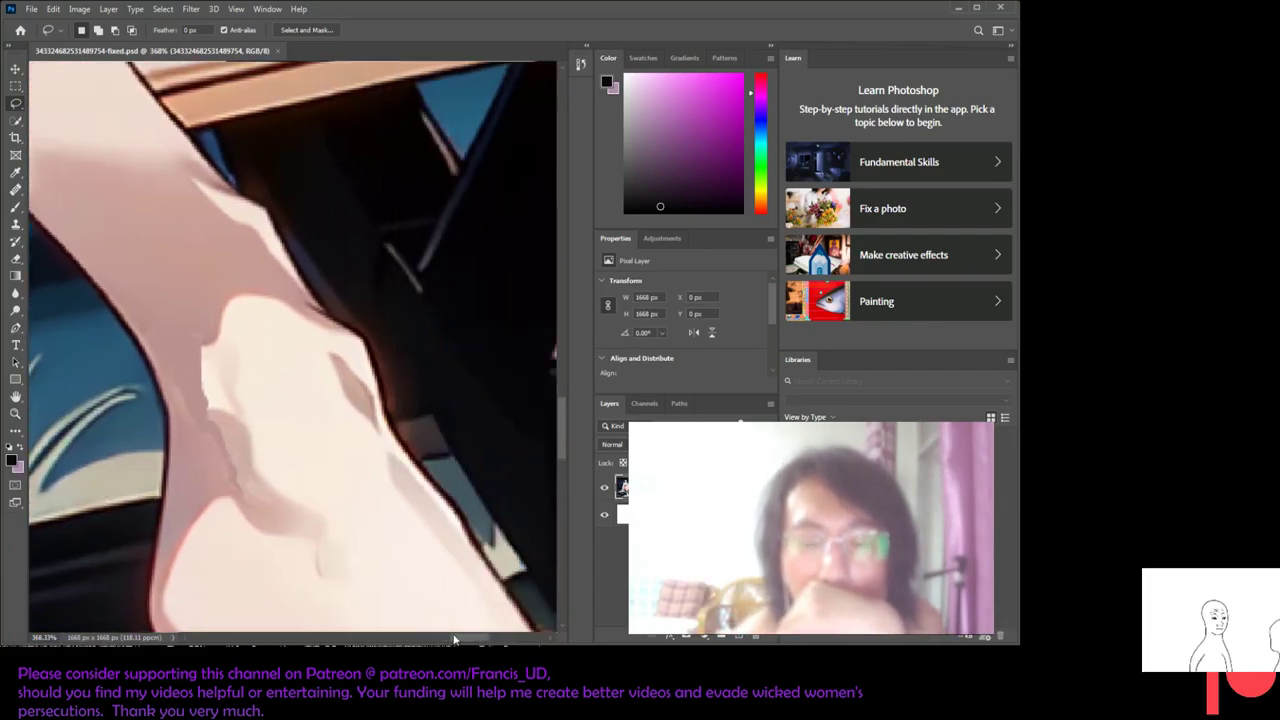
scroll(423, 594, "down", 1)
scroll(420, 490, "down", 1)
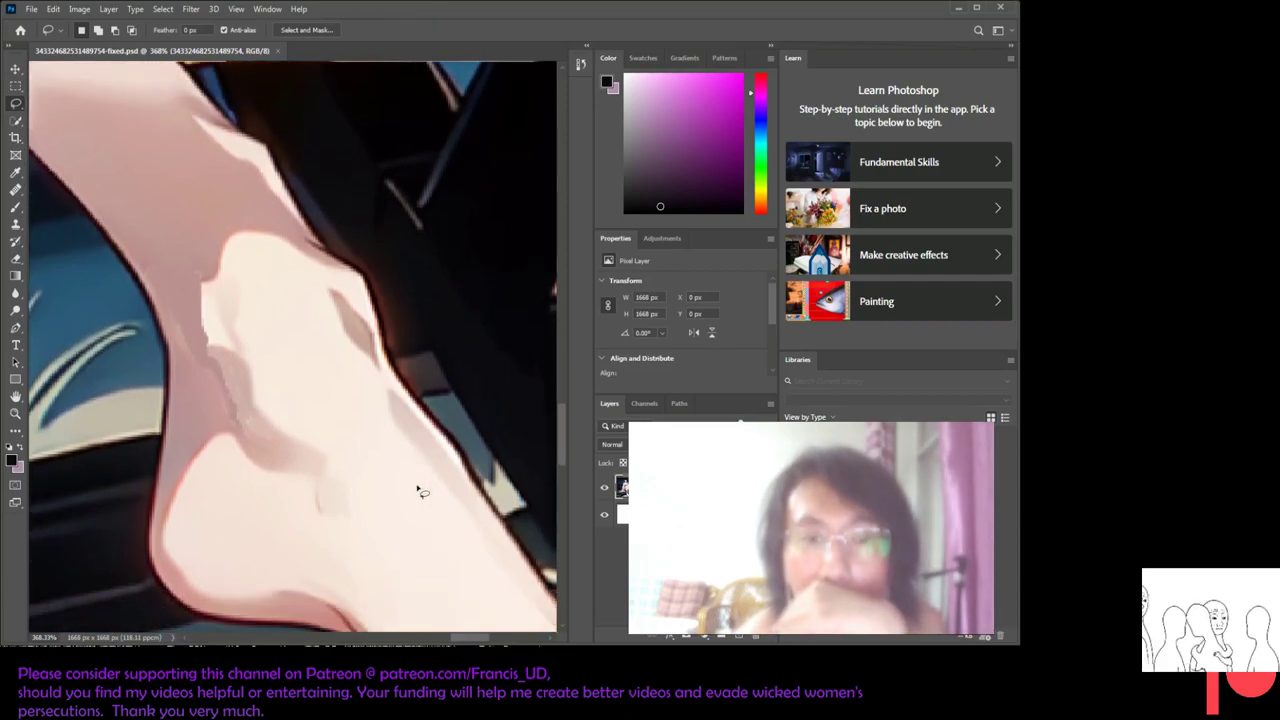
scroll(418, 489, "up", 1)
scroll(418, 489, "up", 1)
scroll(401, 390, "down", 3)
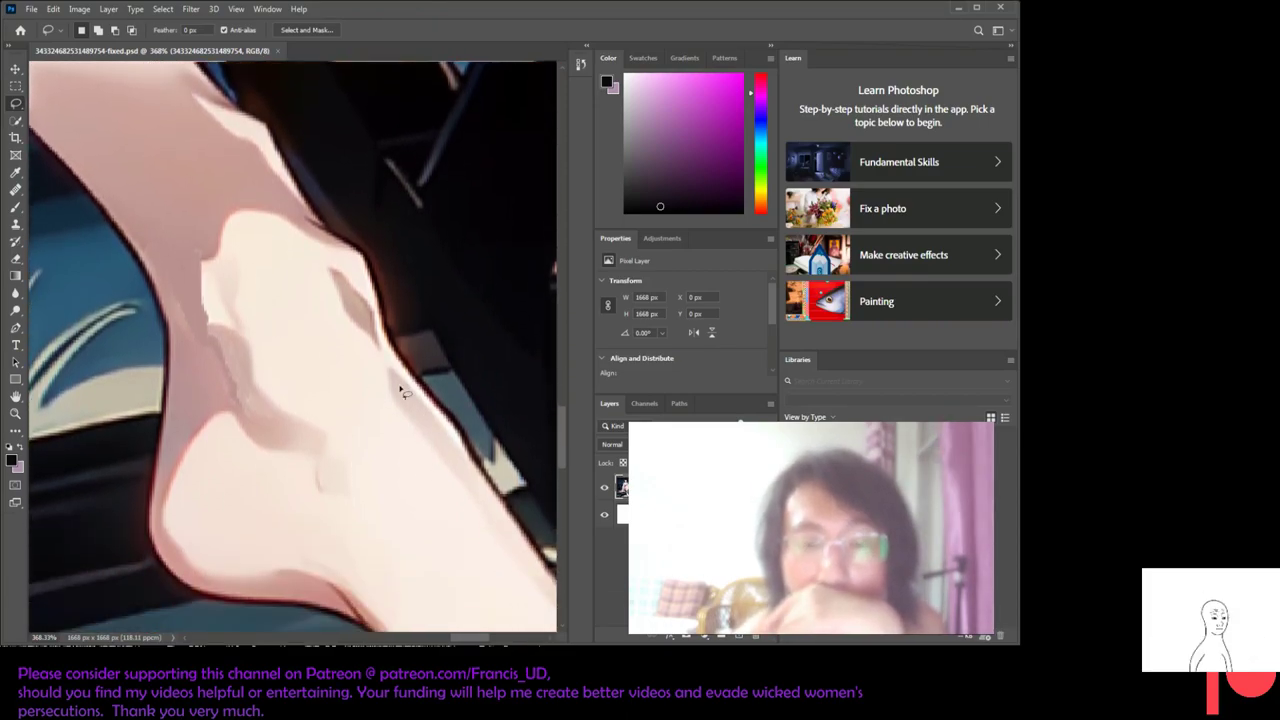
scroll(401, 390, "down", 1)
scroll(470, 515, "up", 1)
scroll(437, 534, "up", 1)
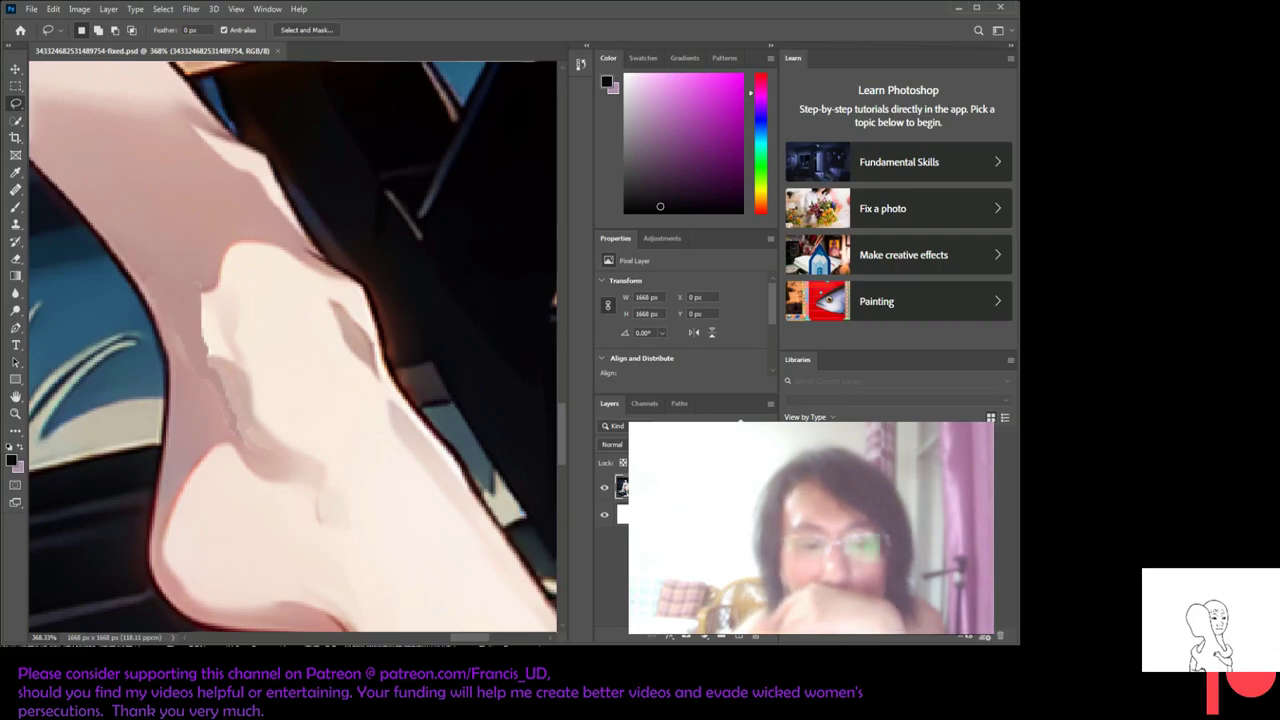
left_click(31, 637)
key("Delete")
type("1")
key("Return")
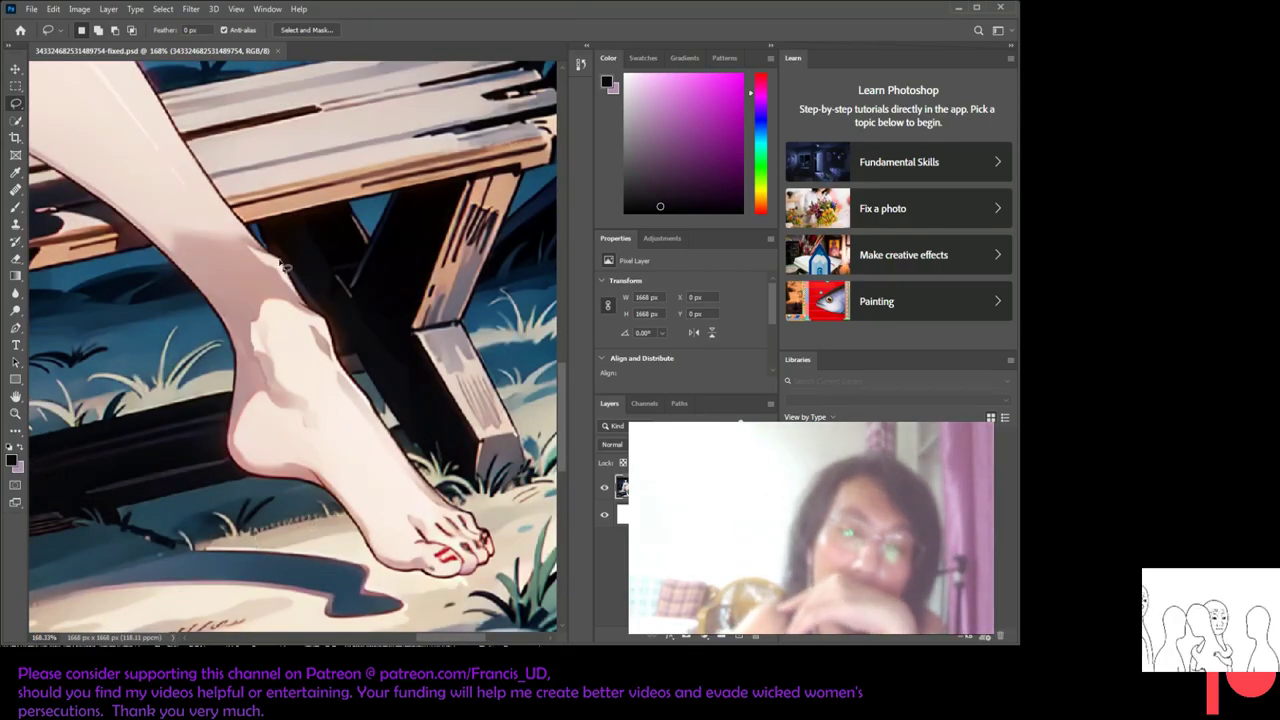
scroll(393, 408, "down", 1)
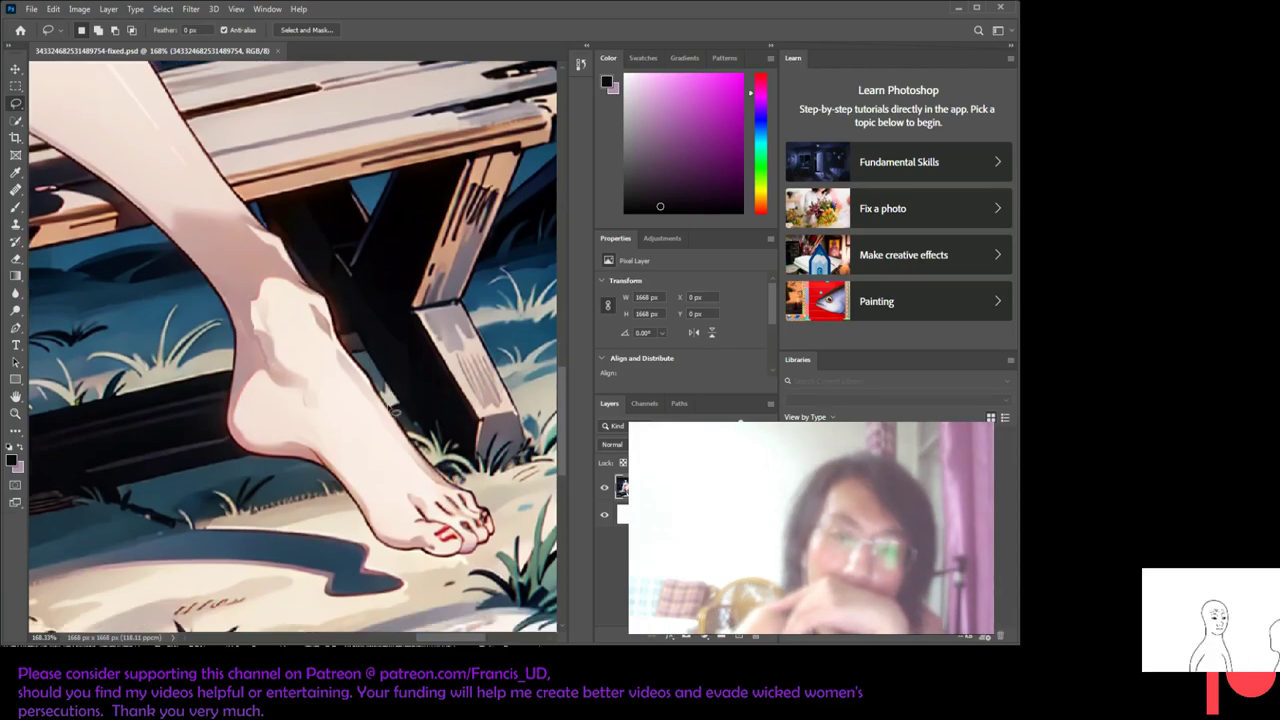
scroll(393, 408, "down", 2)
scroll(393, 408, "down", 1)
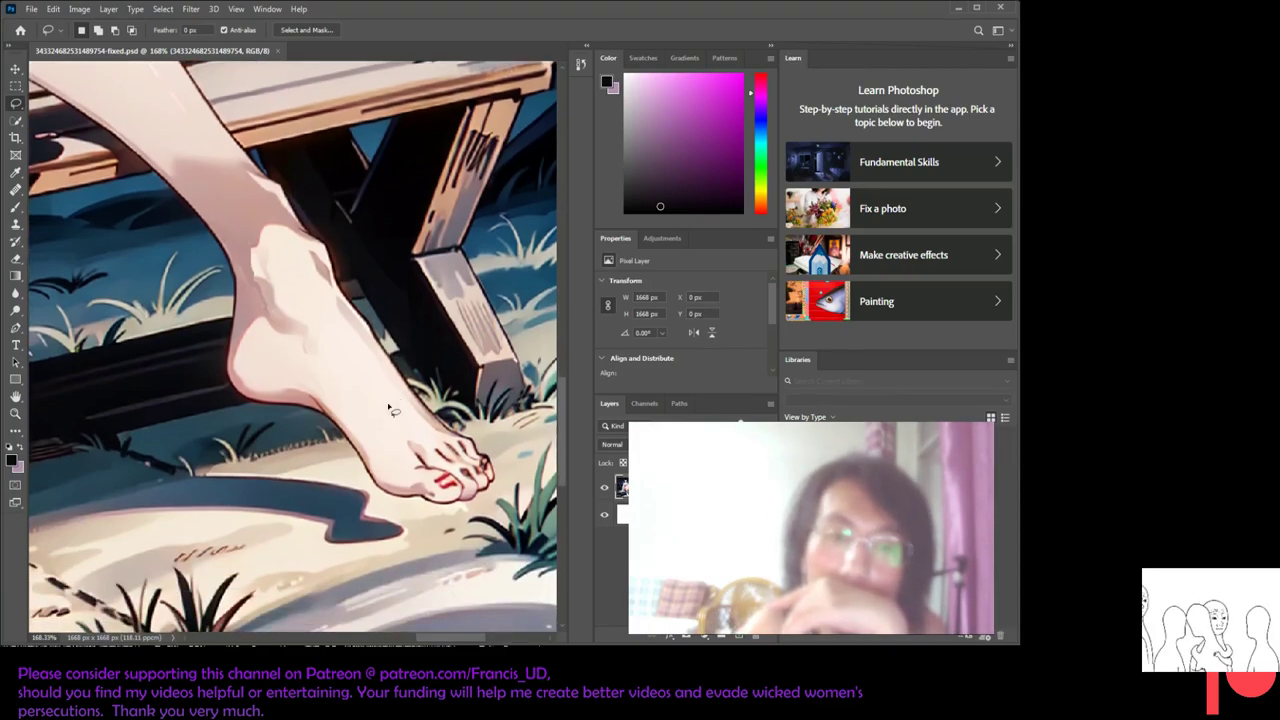
scroll(393, 408, "up", 4)
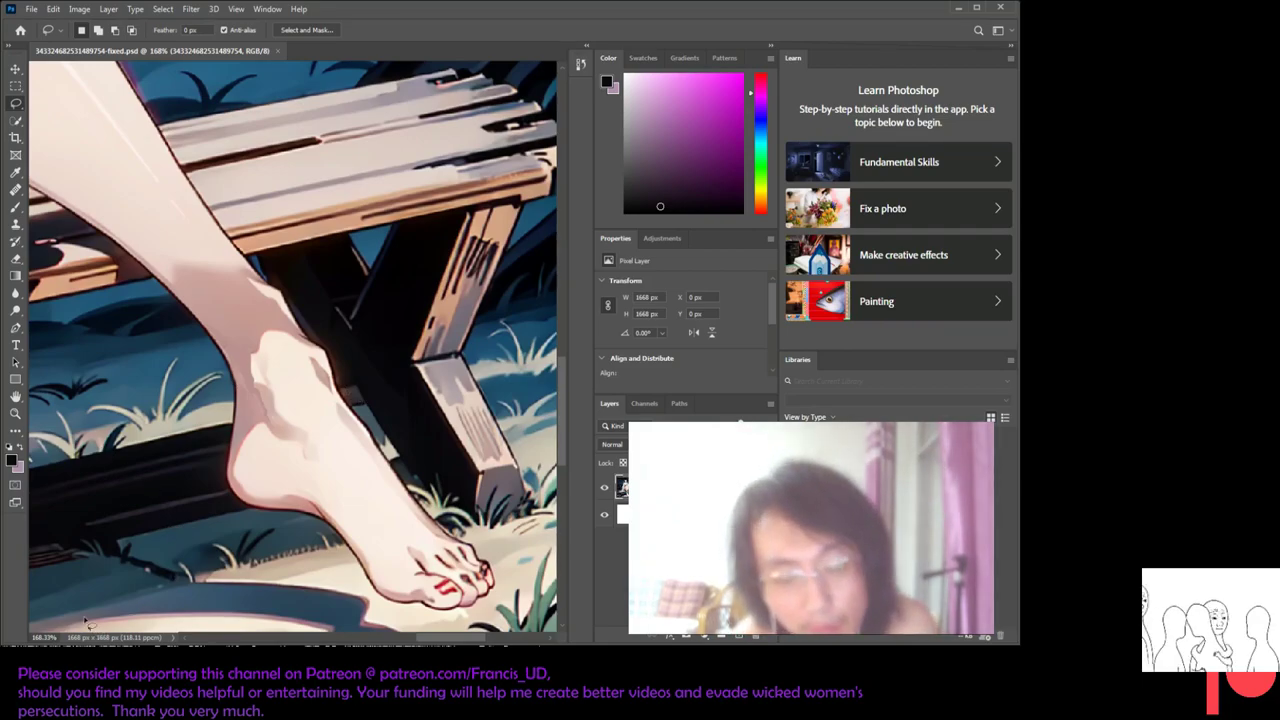
left_click(37, 636)
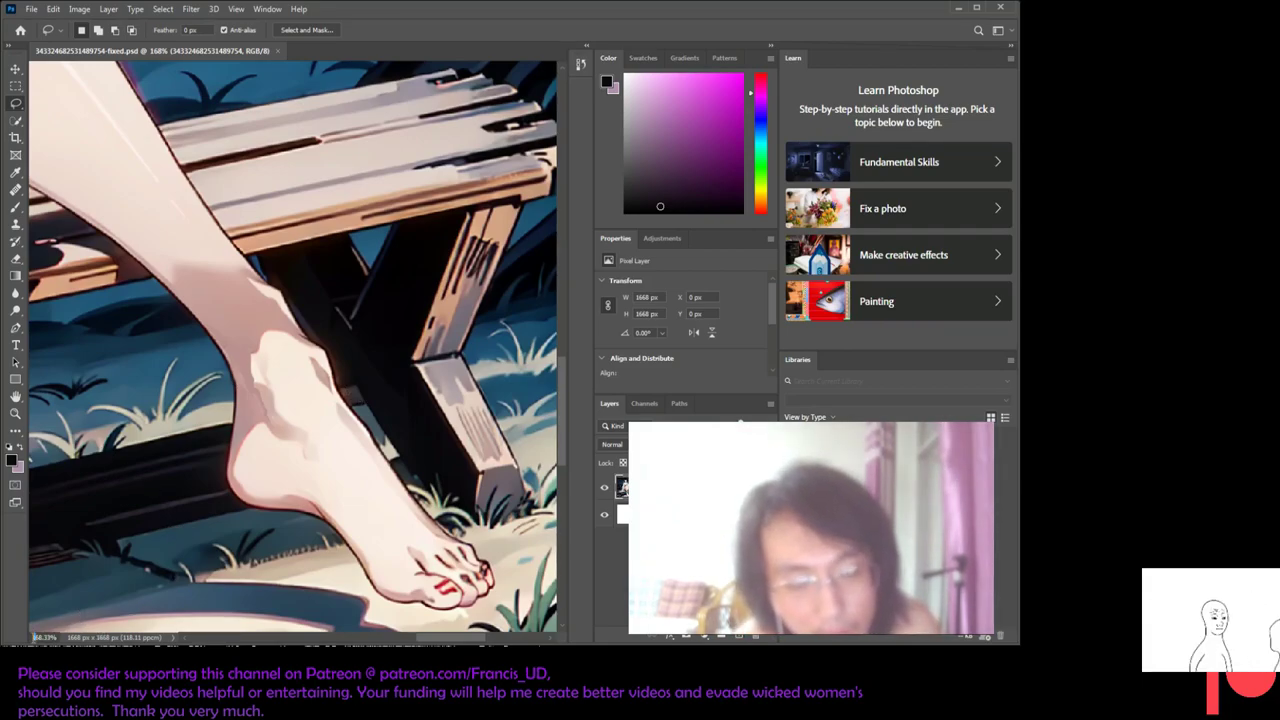
type("368.33")
scroll(405, 440, "up", 3)
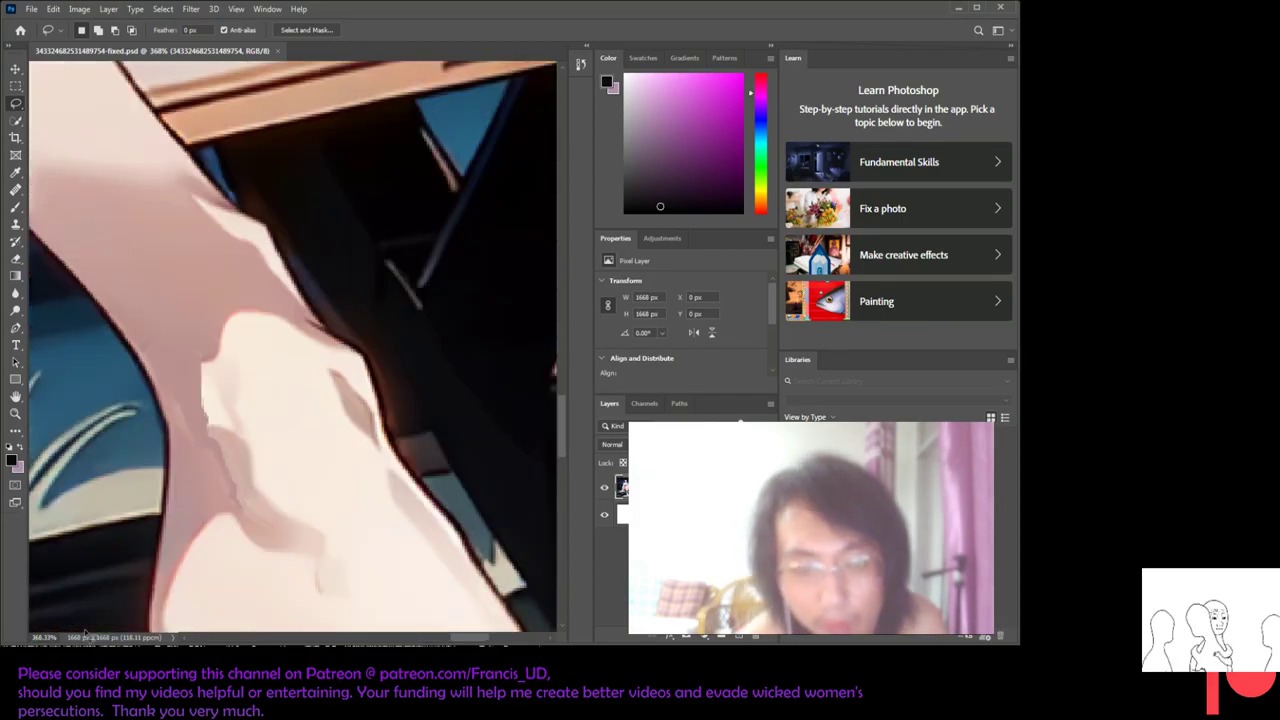
scroll(405, 440, "up", 1)
scroll(405, 440, "up", 1)
scroll(405, 440, "down", 2)
scroll(405, 440, "up", 3)
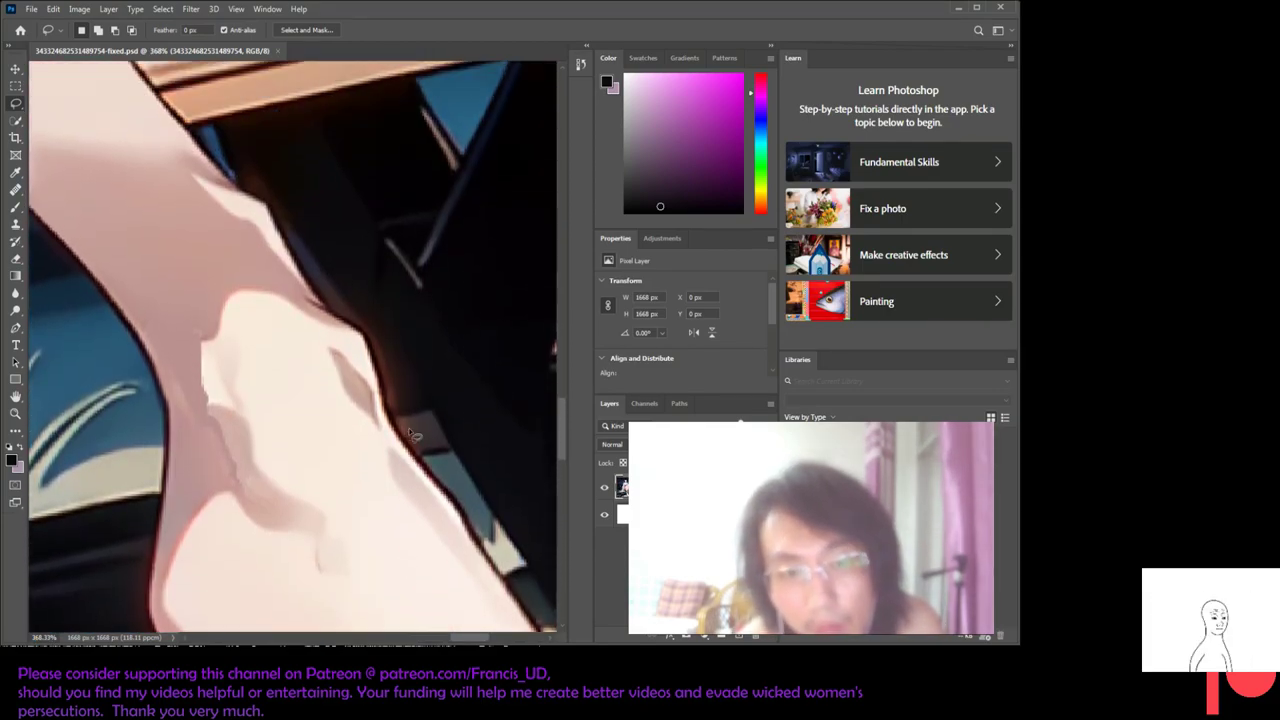
scroll(405, 440, "down", 2)
scroll(377, 407, "up", 3)
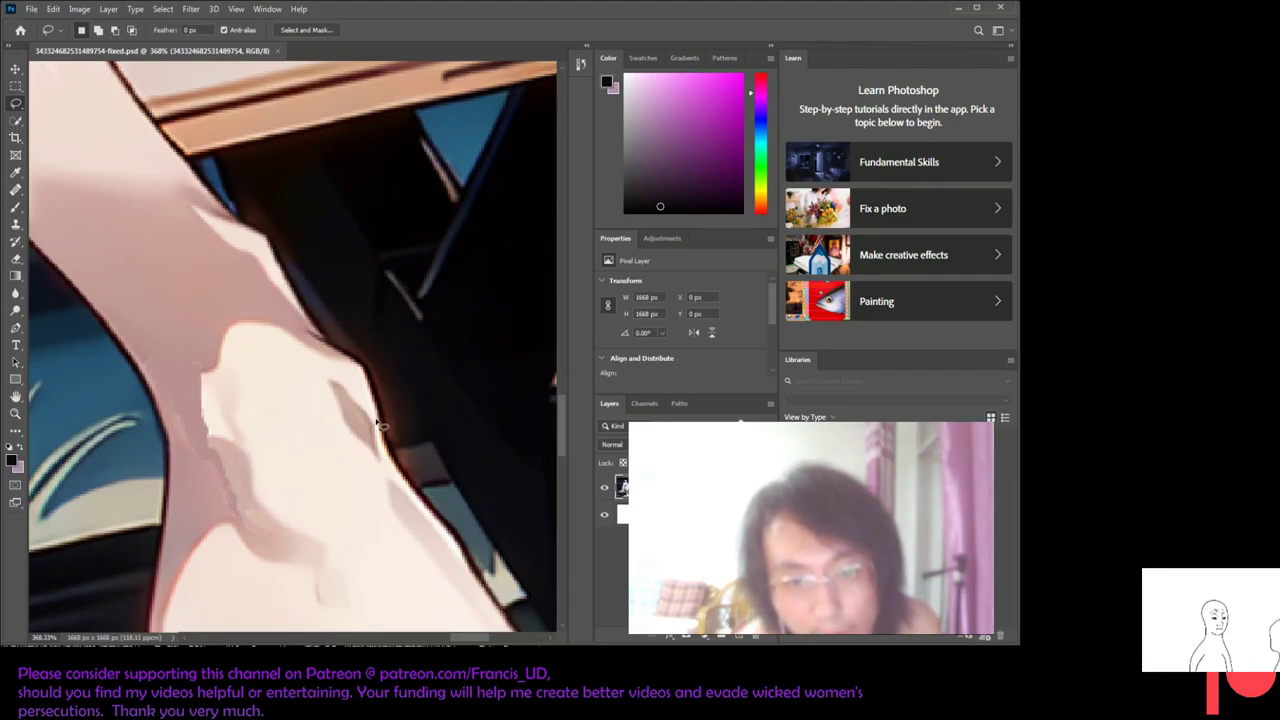
scroll(366, 420, "down", 2)
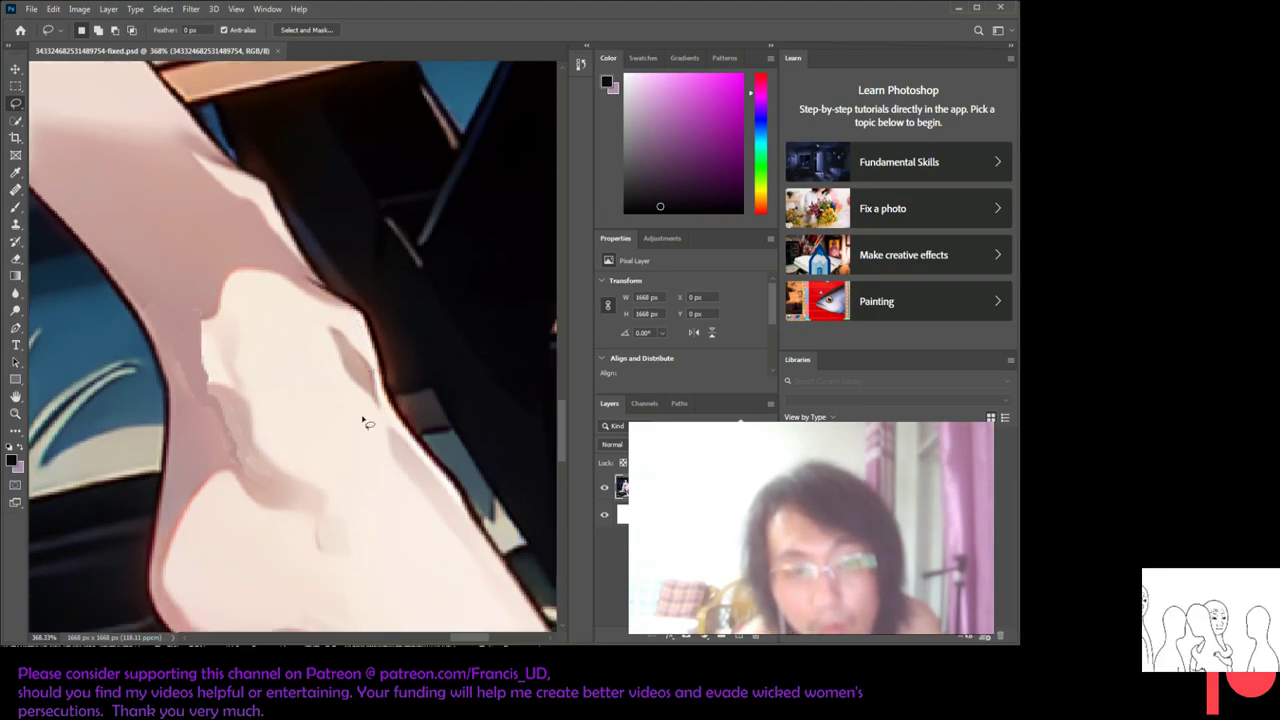
scroll(391, 457, "down", 2)
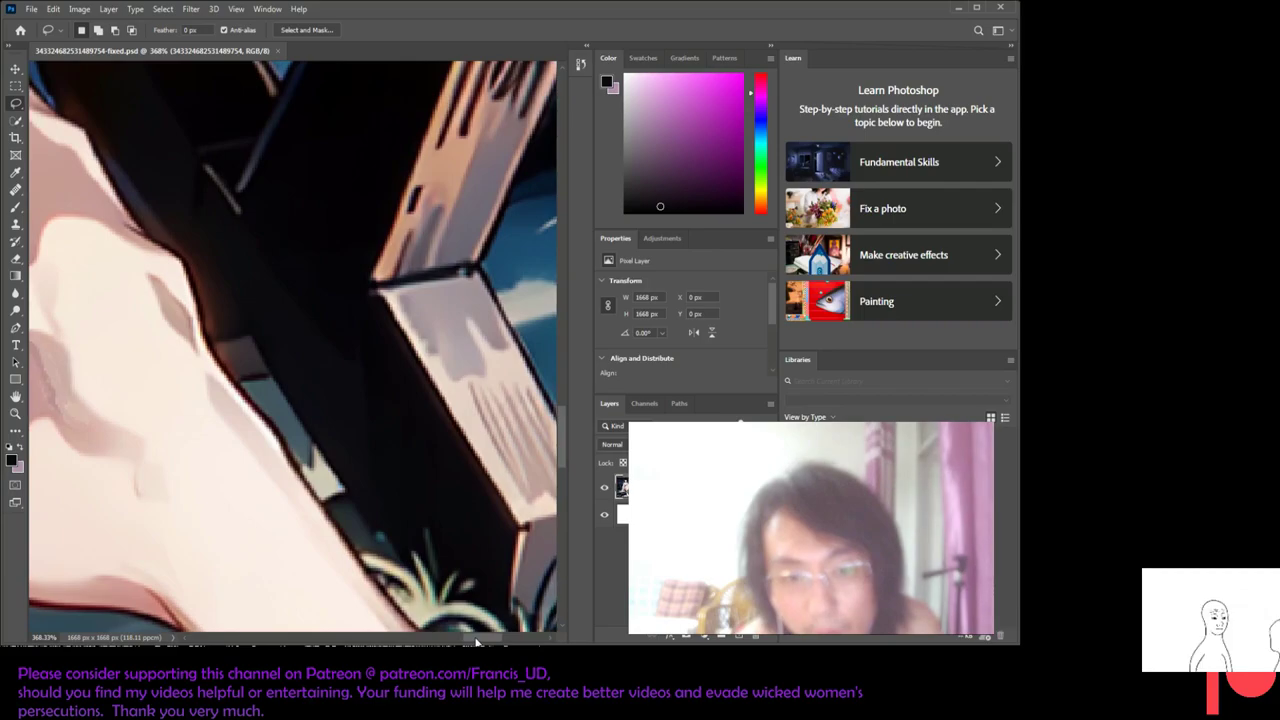
scroll(343, 449, "up", 3)
scroll(343, 449, "down", 2)
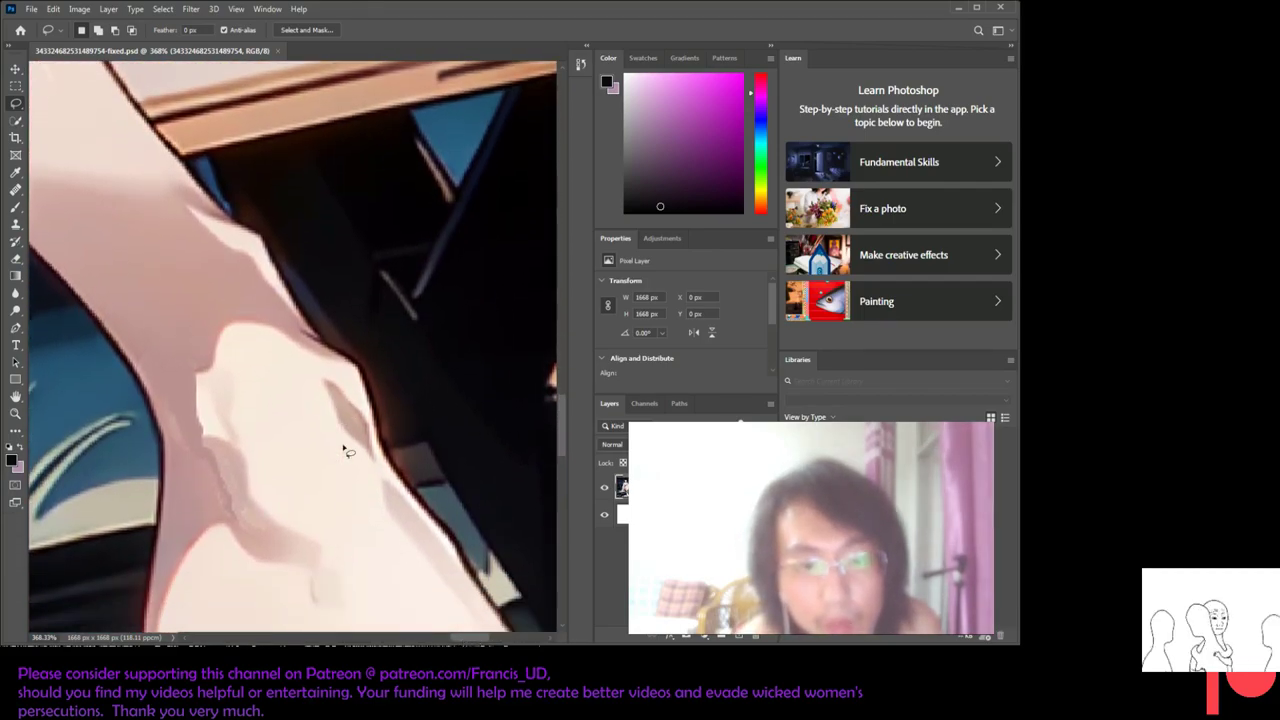
scroll(343, 449, "down", 2)
scroll(314, 409, "up", 4)
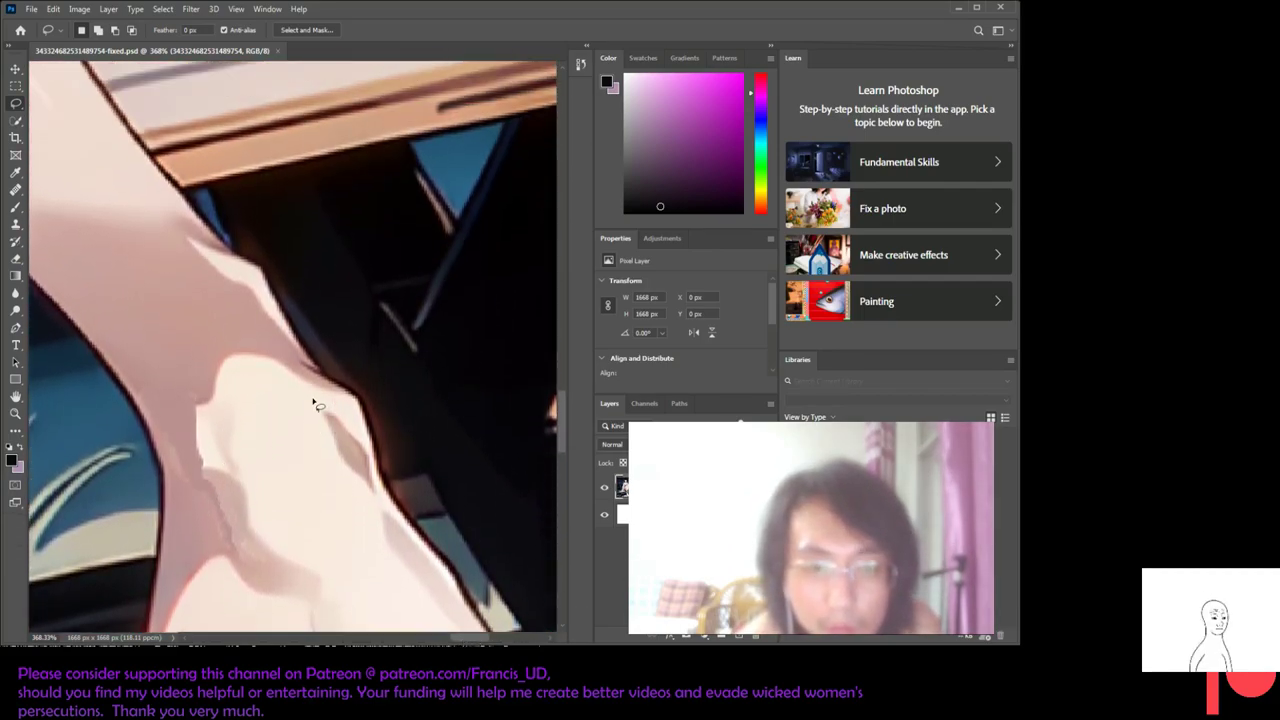
scroll(251, 386, "up", 1)
scroll(231, 333, "down", 2)
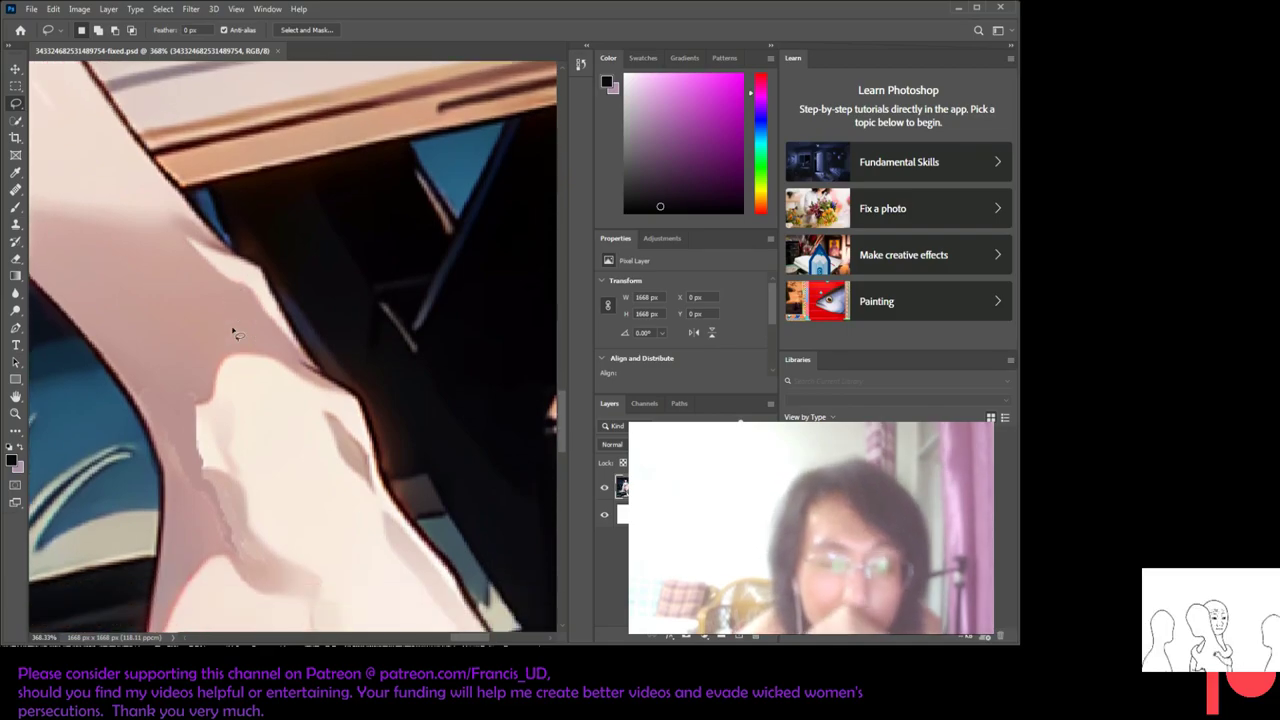
scroll(231, 333, "down", 1)
scroll(231, 333, "down", 3)
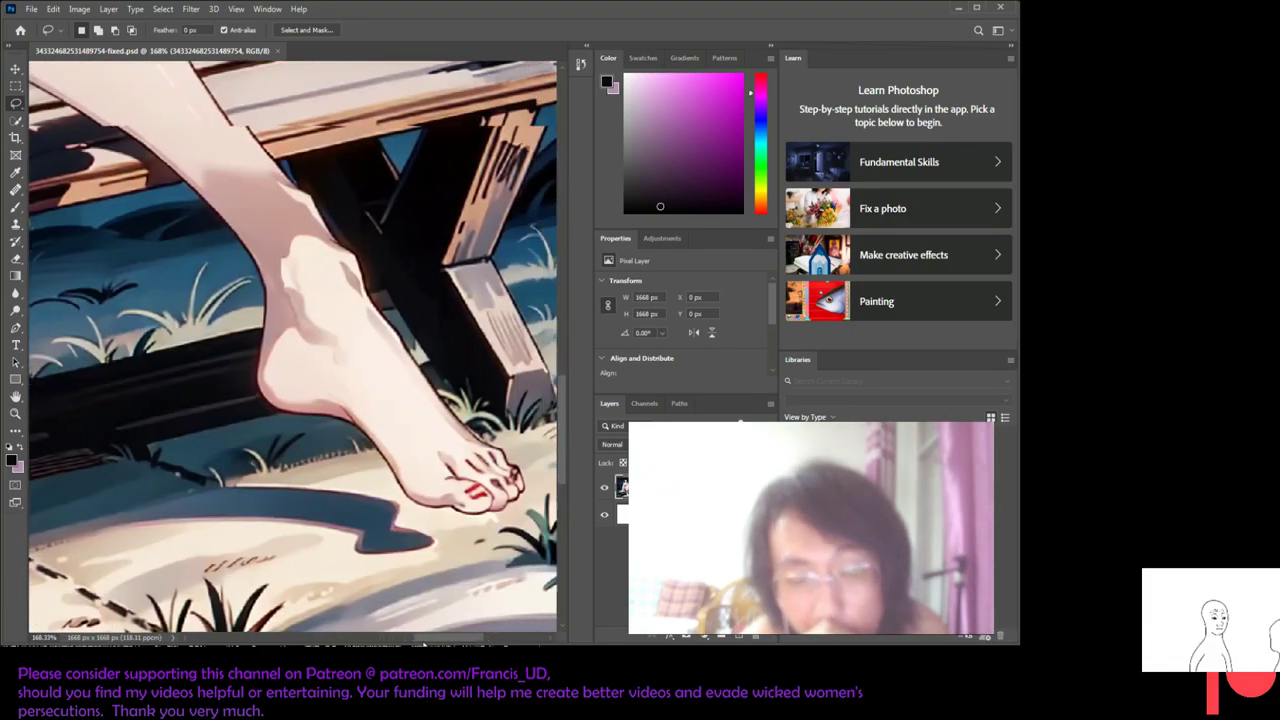
left_click_drag(415, 637, 434, 637)
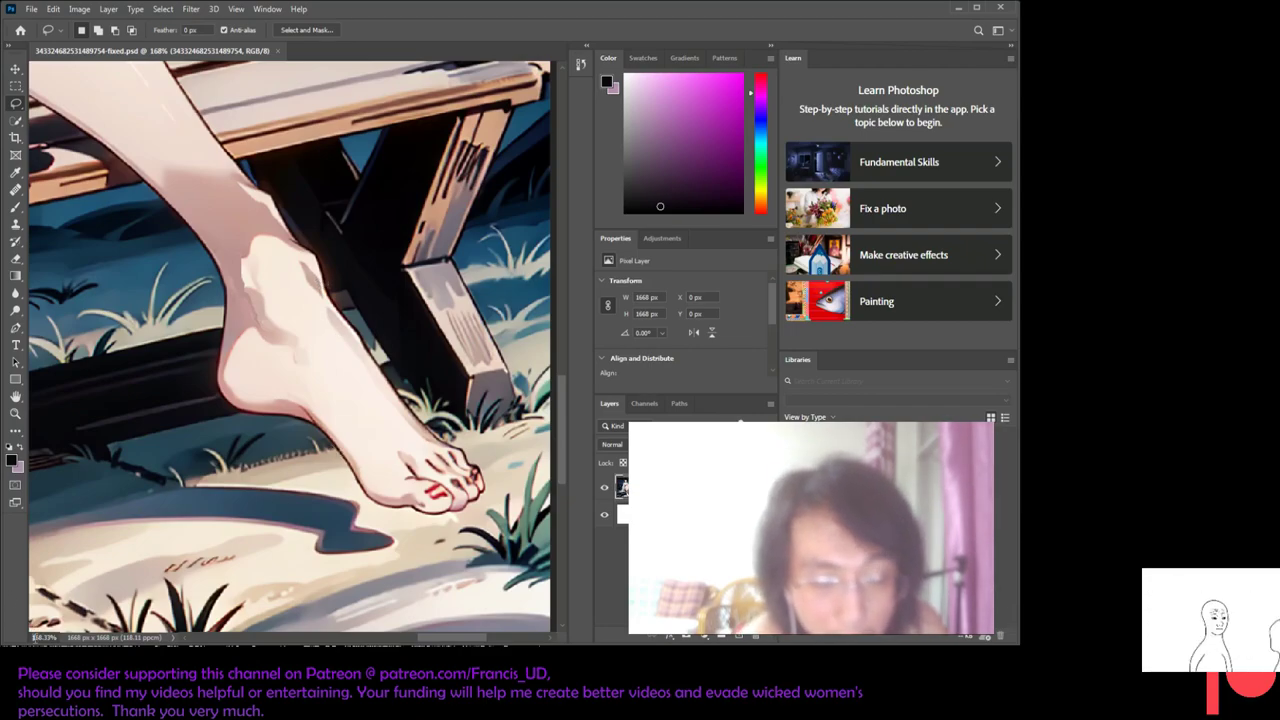
key("Return")
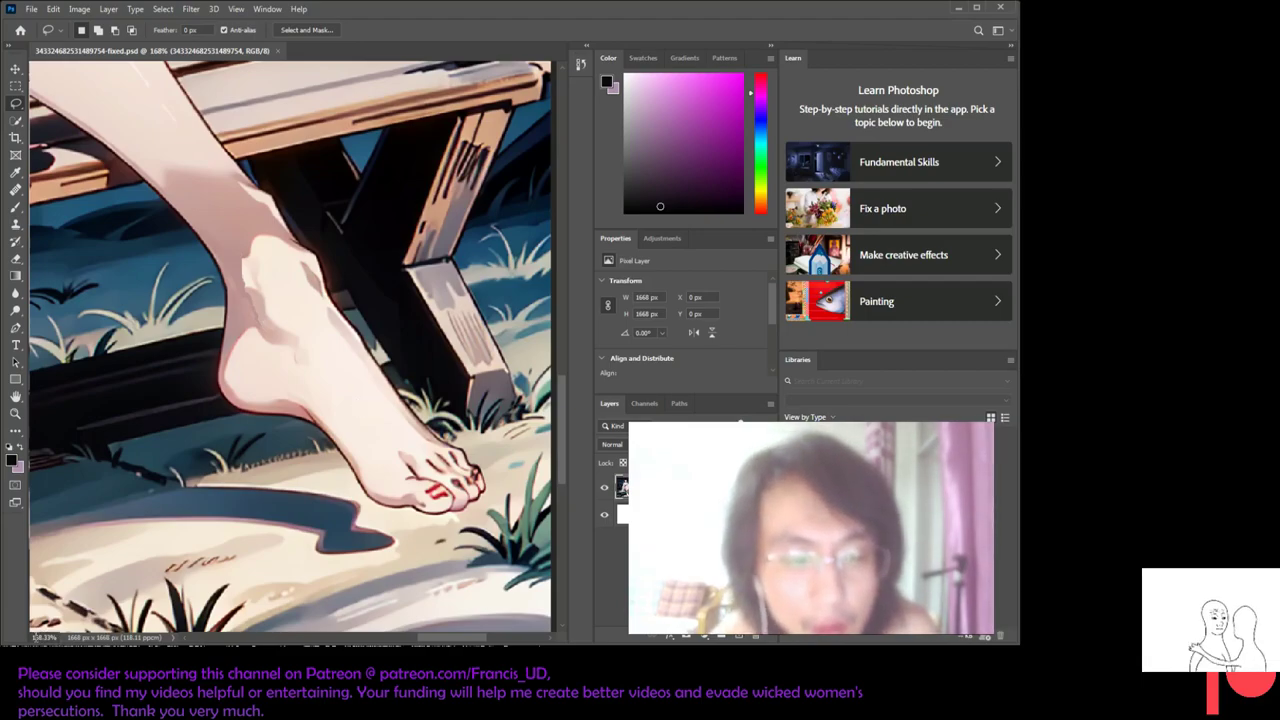
- Zoom out to about 268% and pick the Eraser tool
scroll(285, 255, "up", 3)
scroll(285, 255, "up", 2)
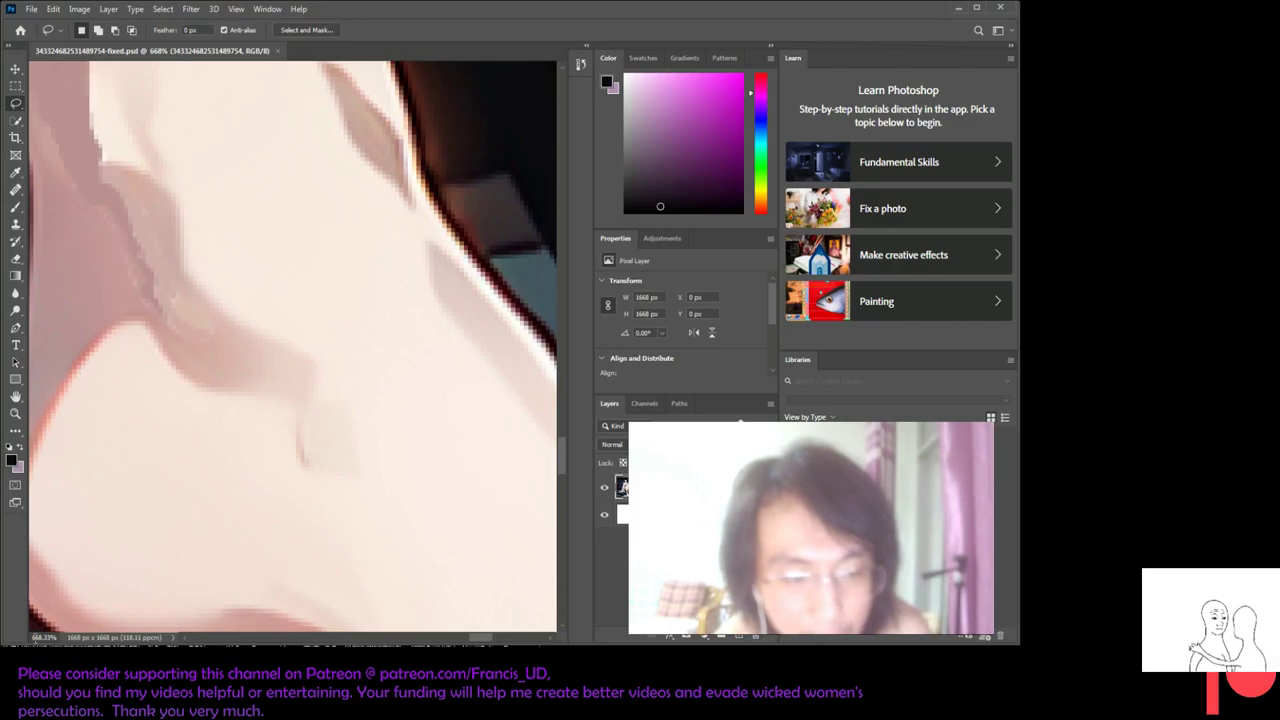
scroll(292, 346, "down", 2)
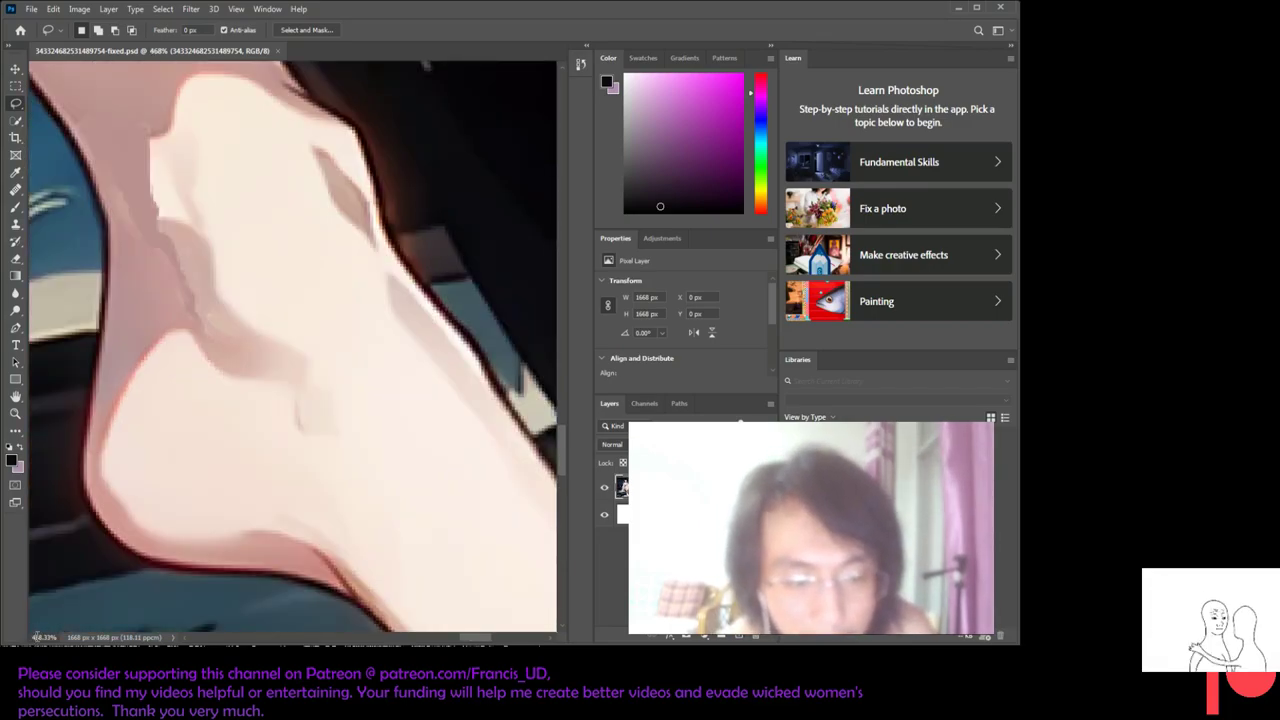
scroll(35, 636, "down", 1)
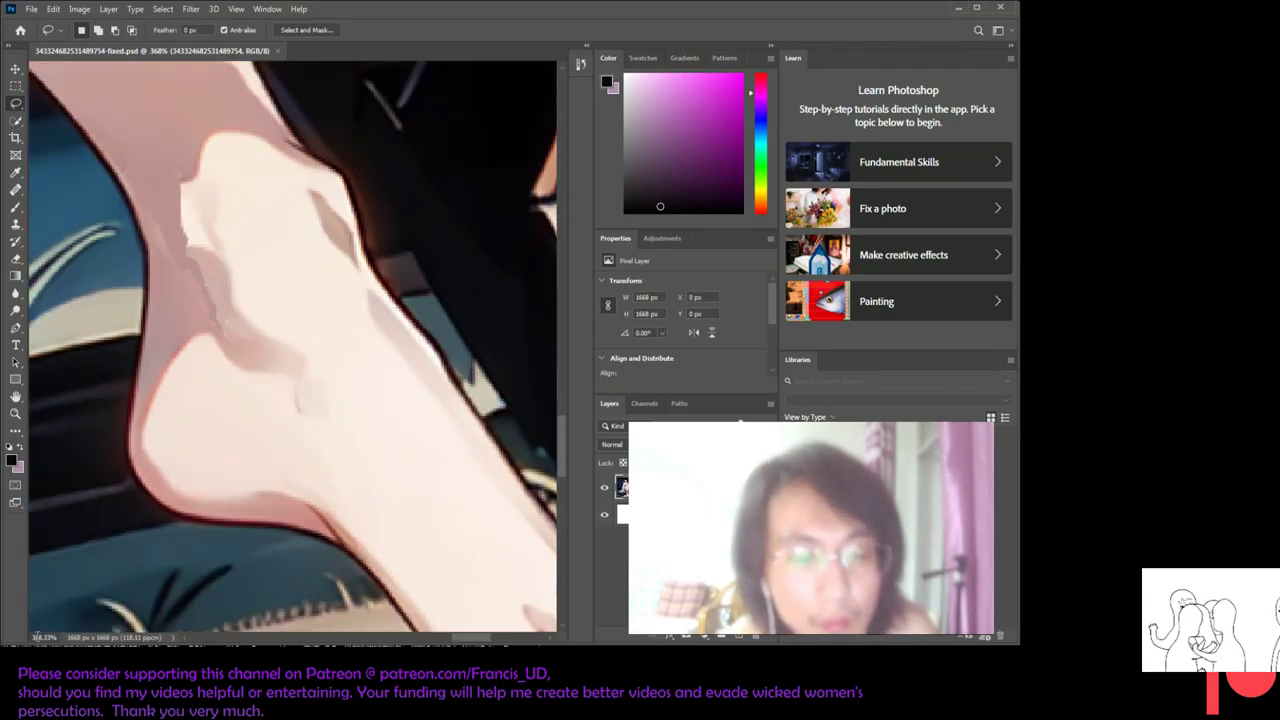
scroll(26, 638, "down", 1)
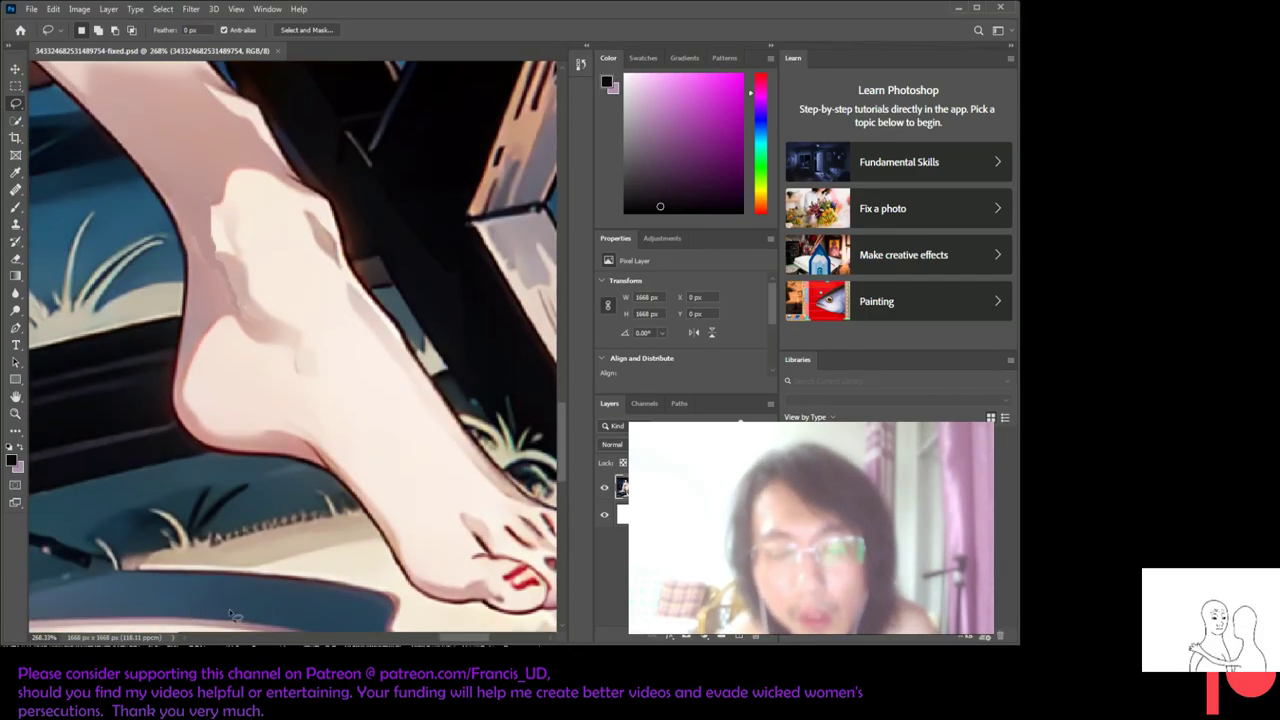
scroll(355, 552, "up", 2)
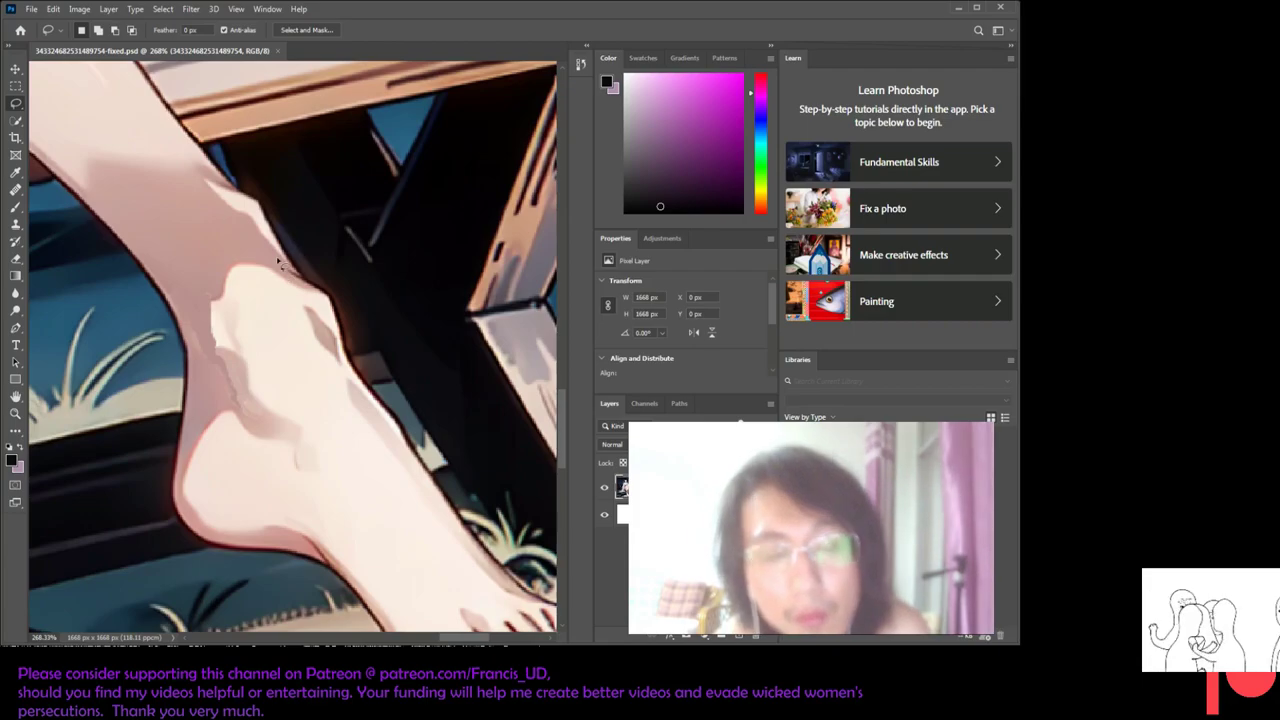
scroll(283, 265, "up", 1)
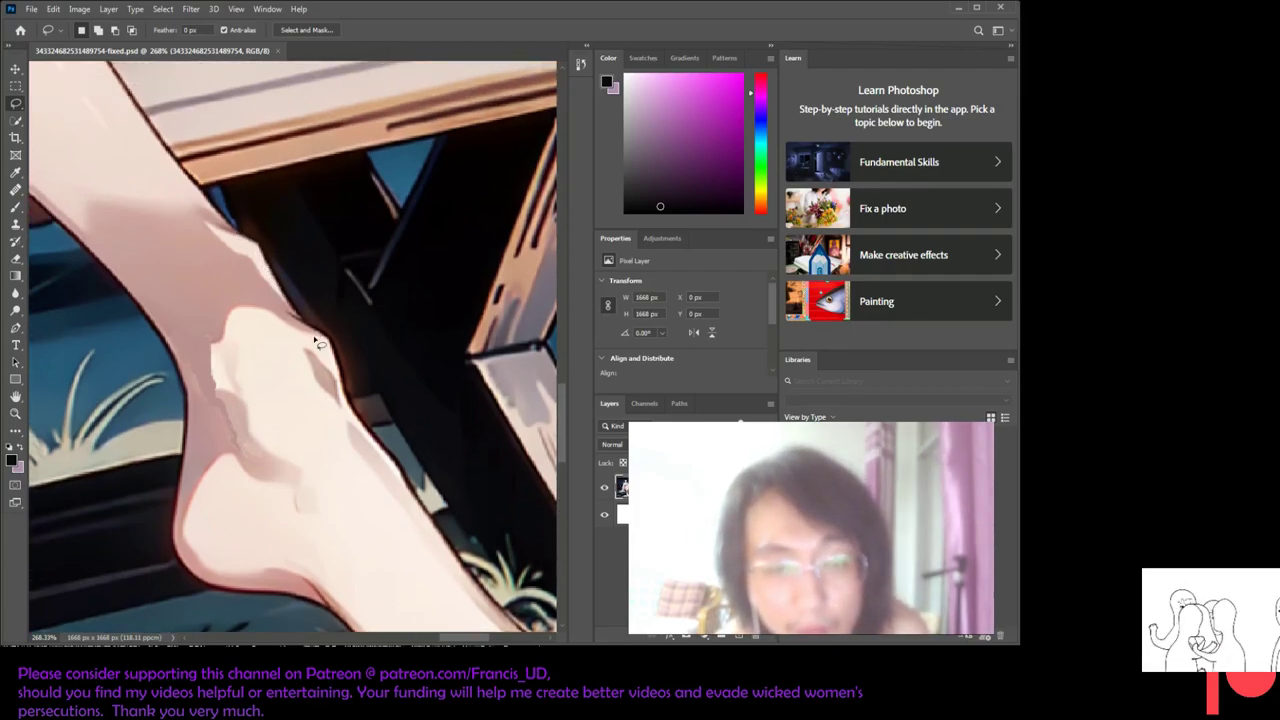
left_click(17, 260)
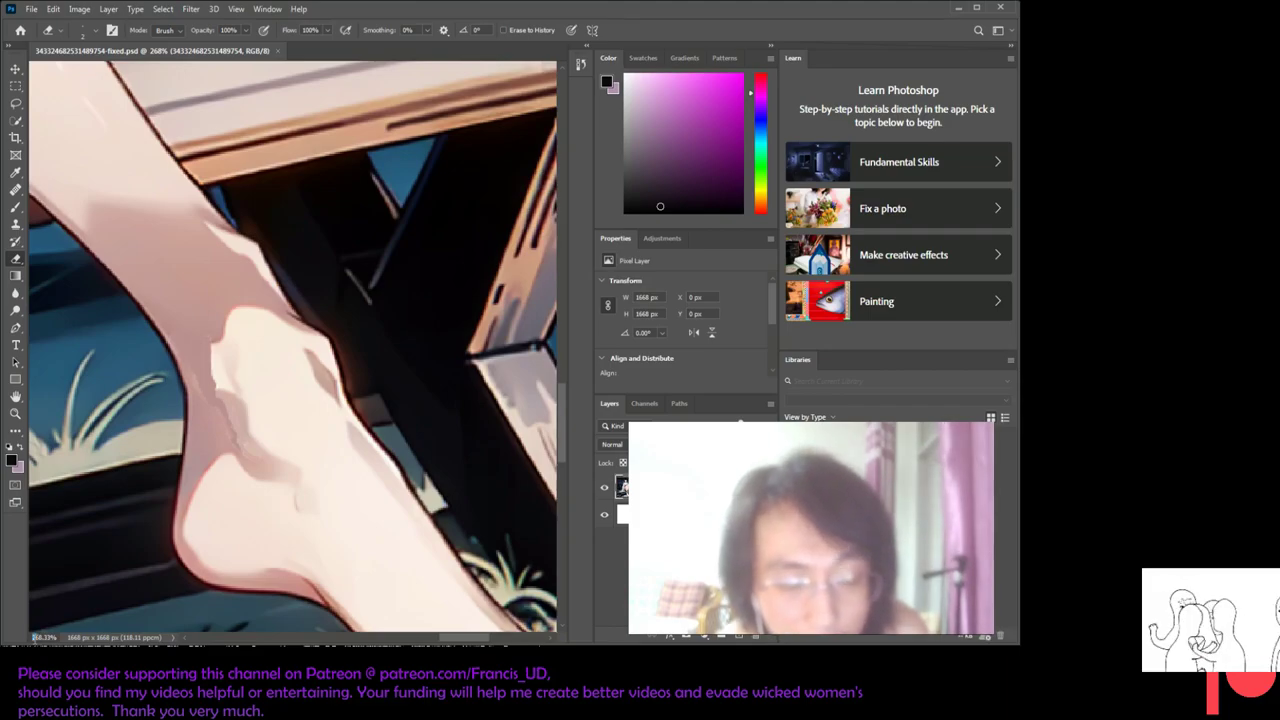
- At 368%, erase stray bits on the ankle's upper edge, then zoom out to 168%
type("3")
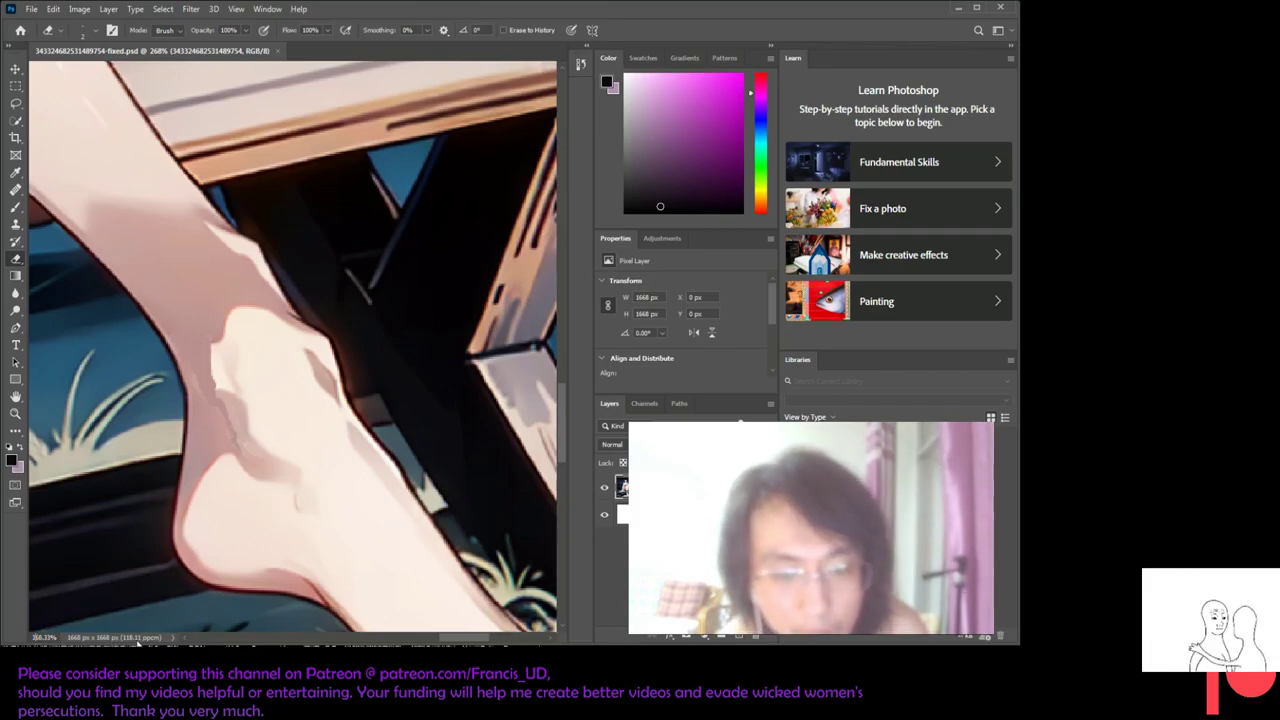
key("Return")
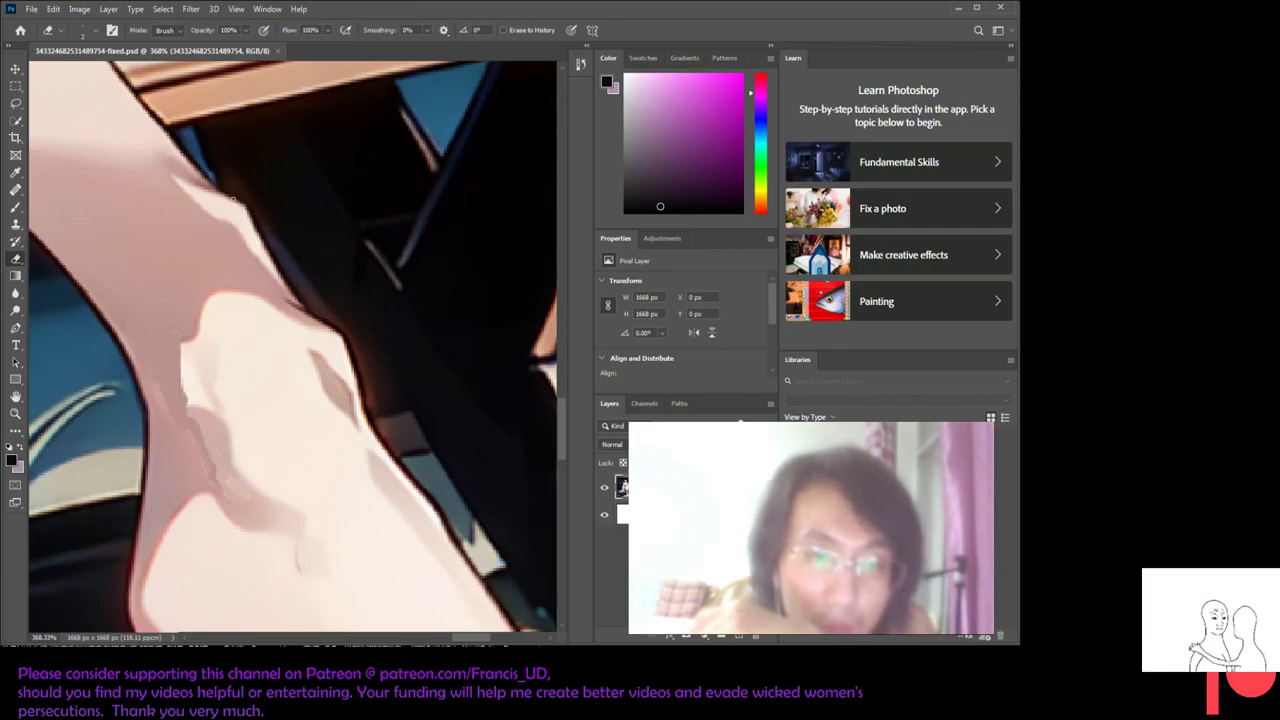
left_click_drag(230, 196, 247, 208)
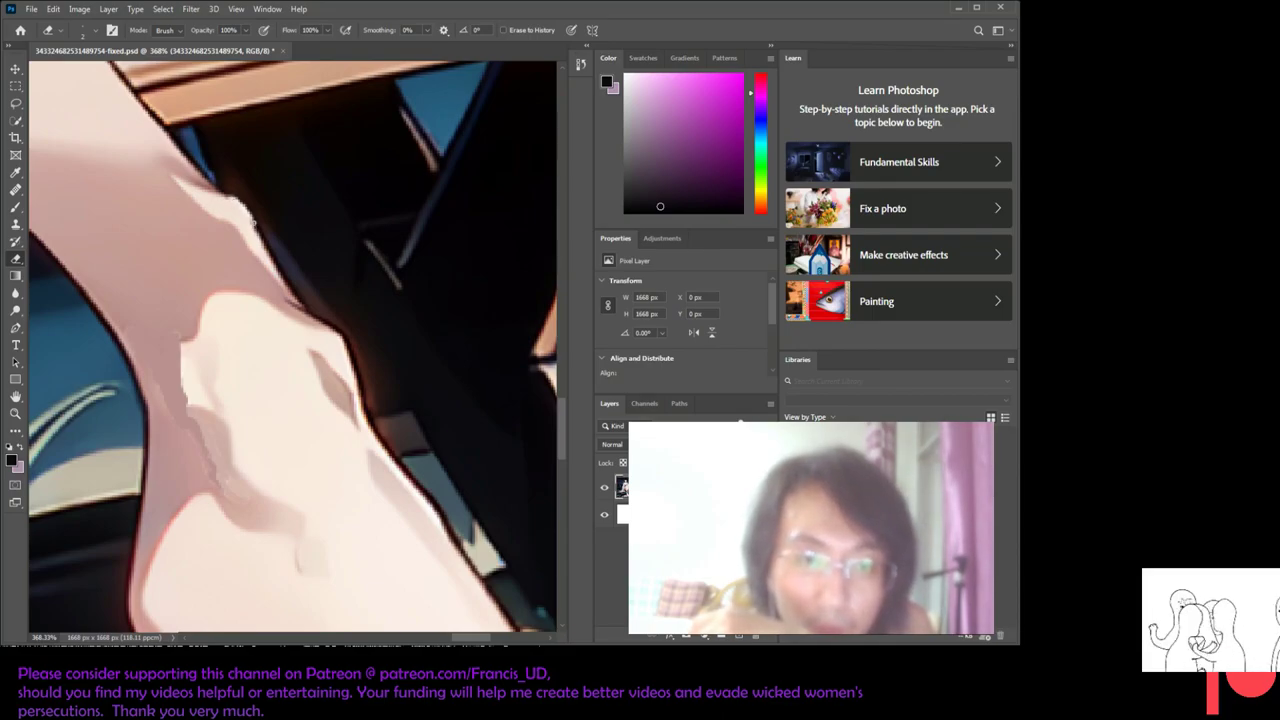
scroll(257, 237, "down", 2)
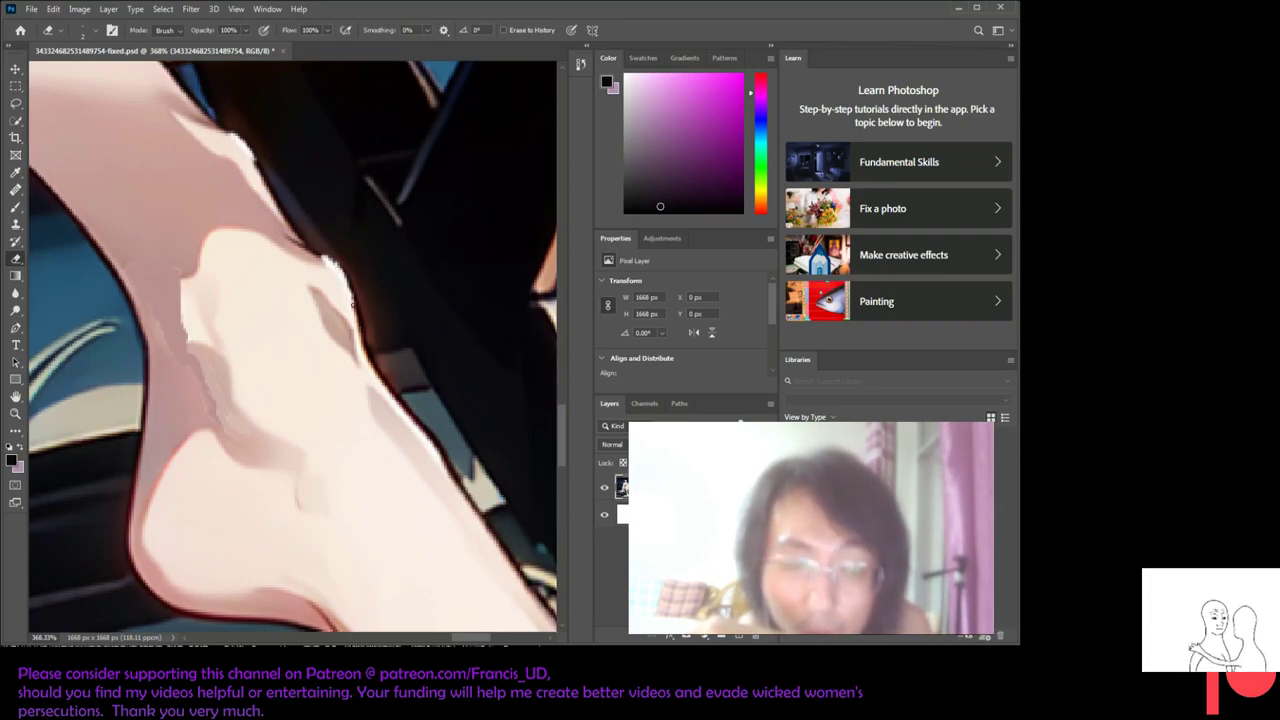
left_click(352, 298)
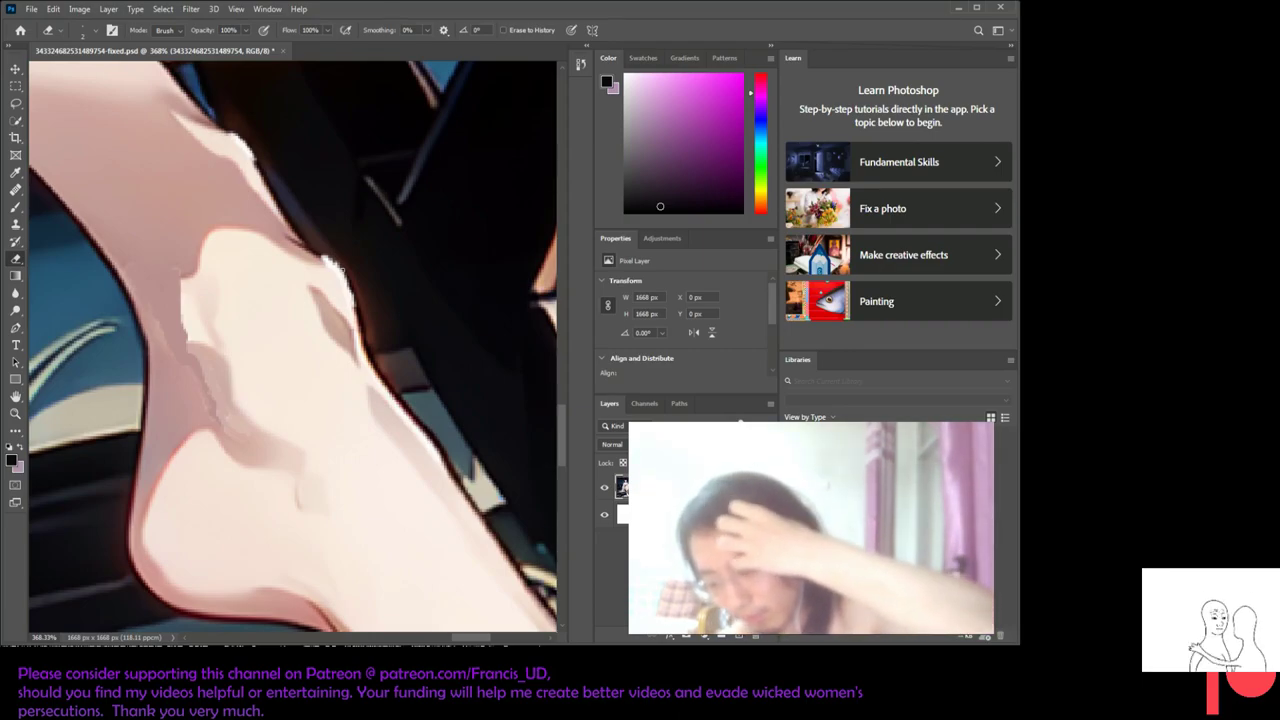
scroll(393, 270, "down", 1)
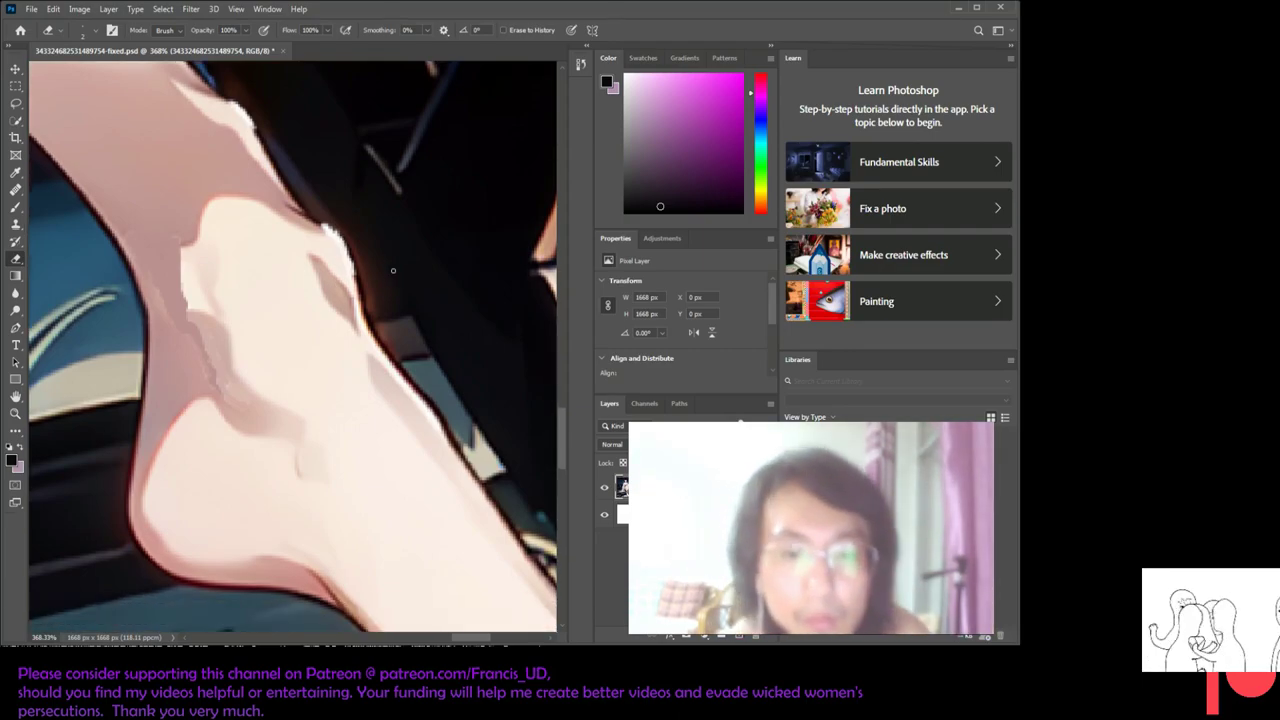
scroll(393, 270, "up", 2)
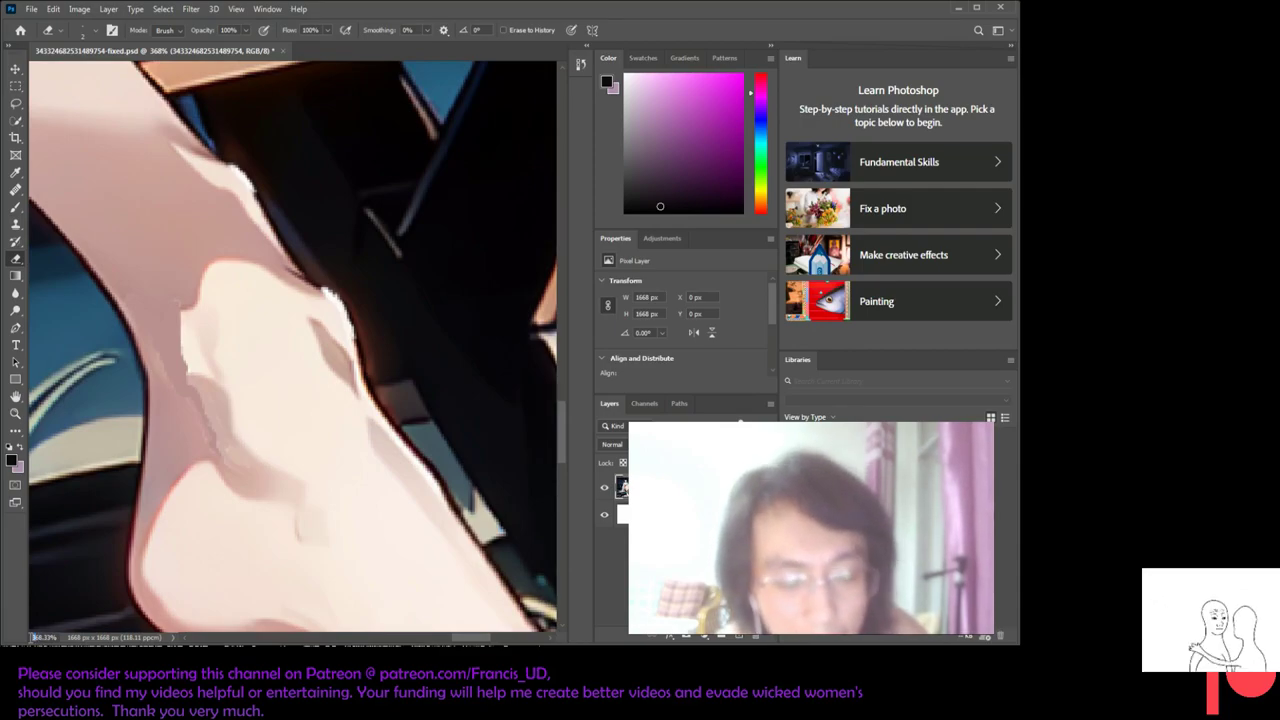
scroll(162, 438, "down", 3)
scroll(162, 438, "down", 1)
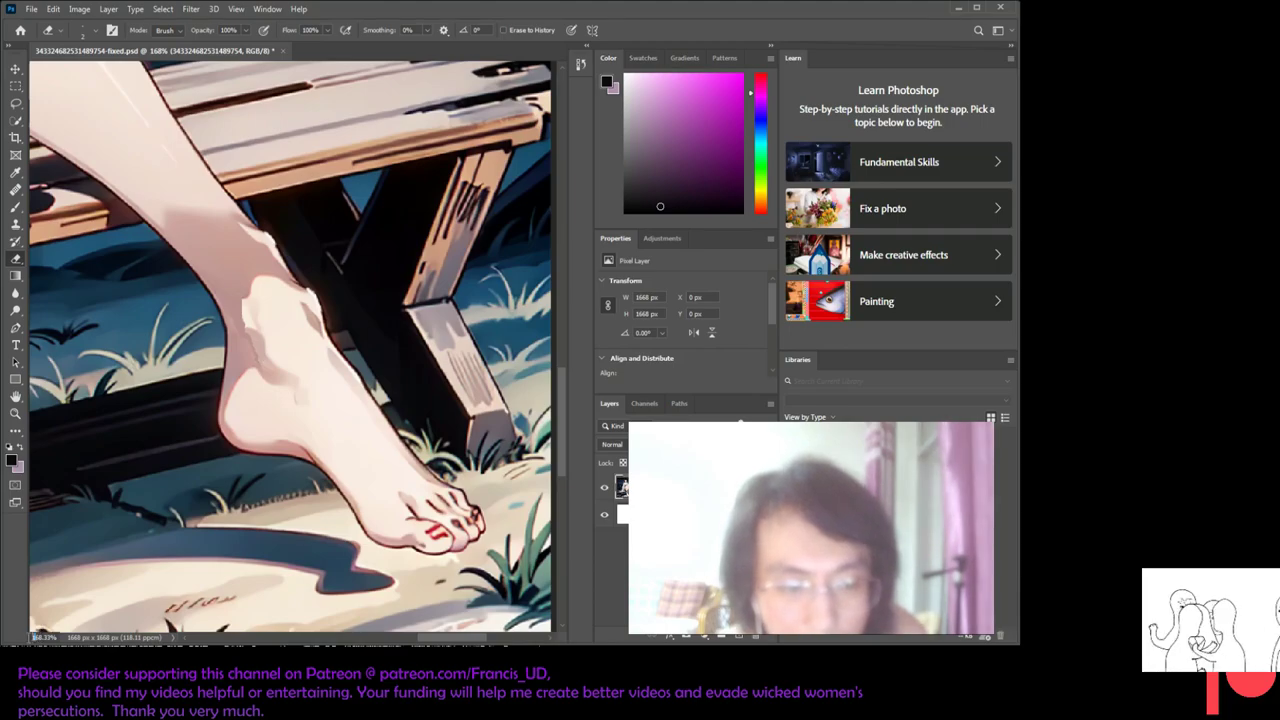
- Zoom to 668% and erase a strip along the leg's dark upper outline
scroll(283, 370, "up", 5, "alt")
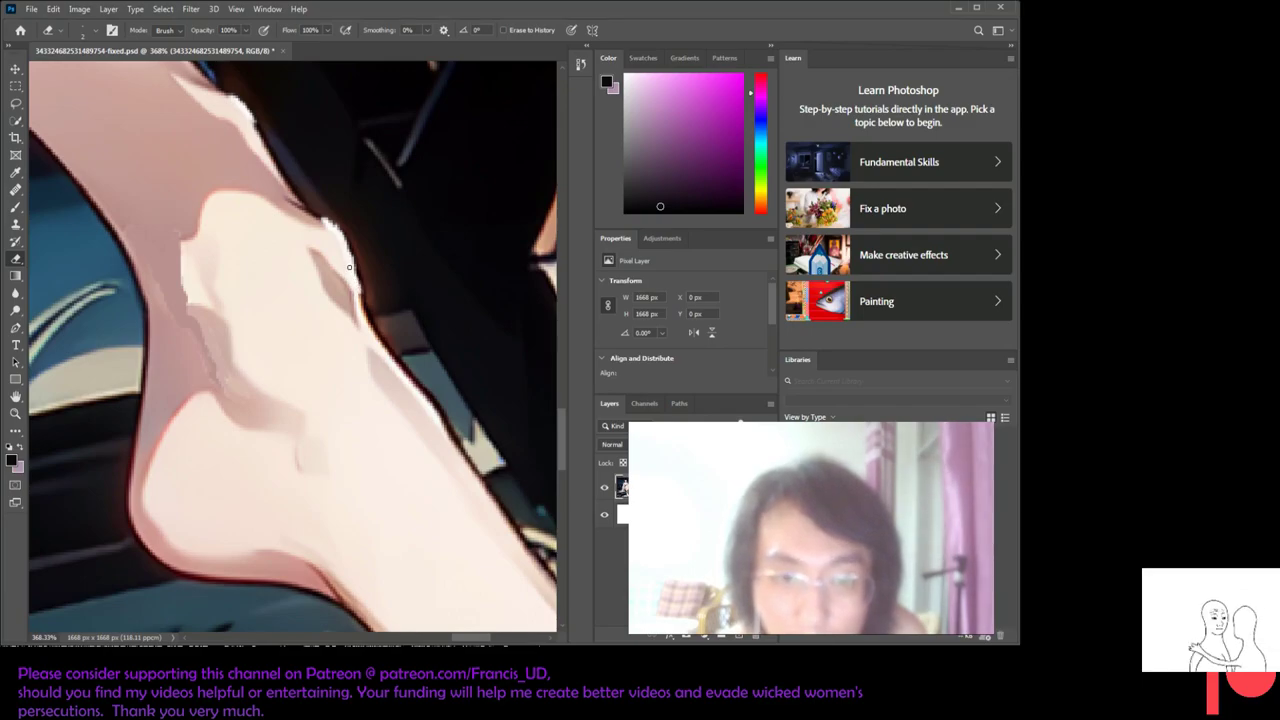
scroll(330, 245, "down", 1)
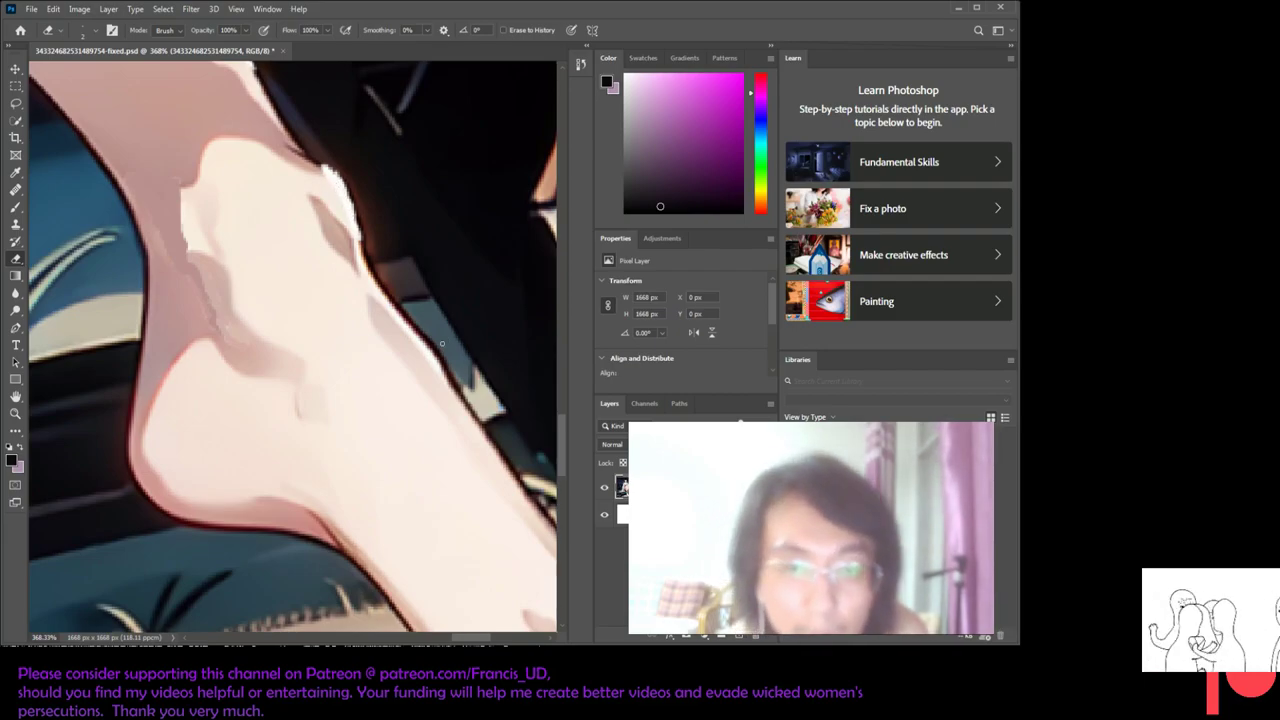
scroll(380, 300, "up", 1)
scroll(411, 380, "up", 2)
scroll(411, 380, "up", 2)
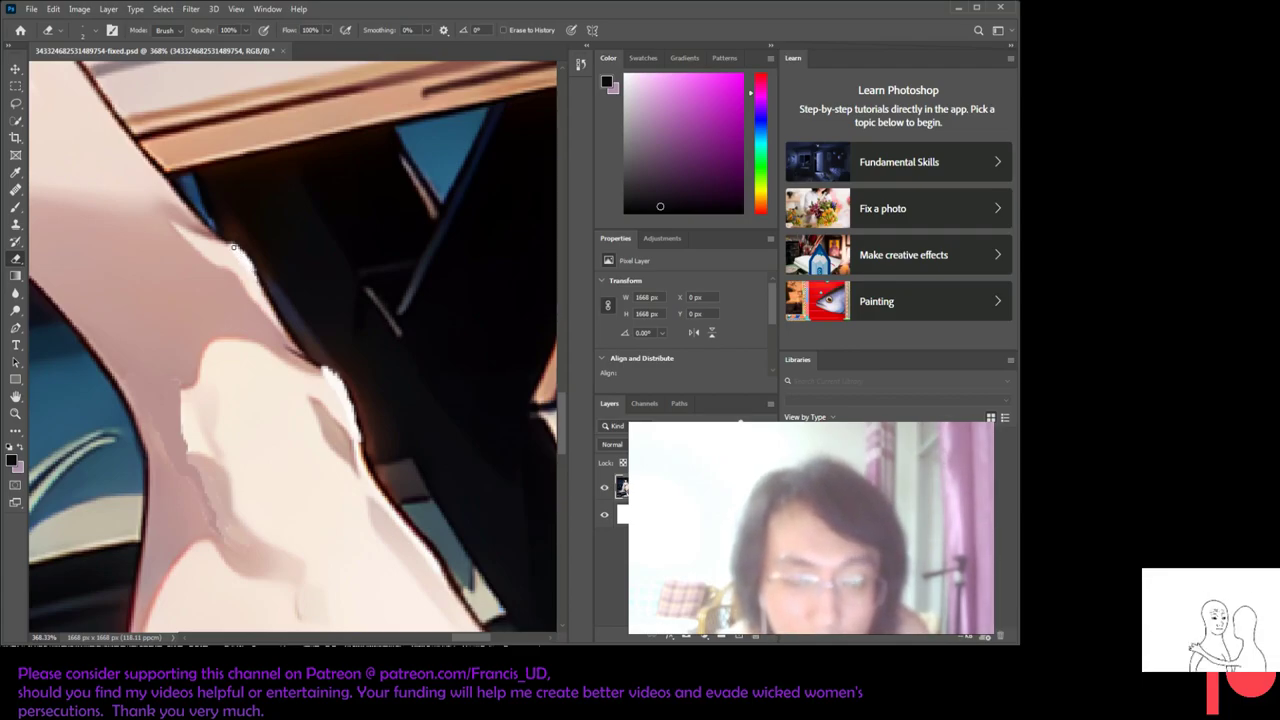
left_click_drag(251, 271, 240, 250)
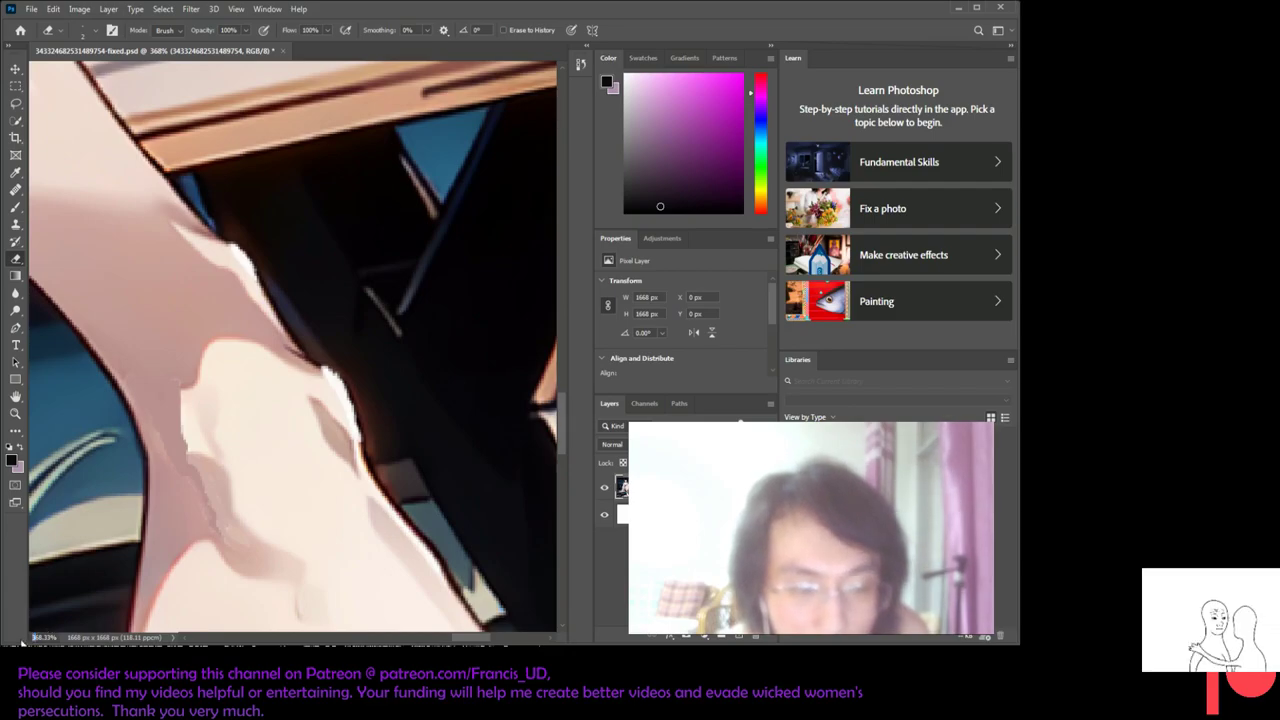
scroll(310, 360, "up", 3)
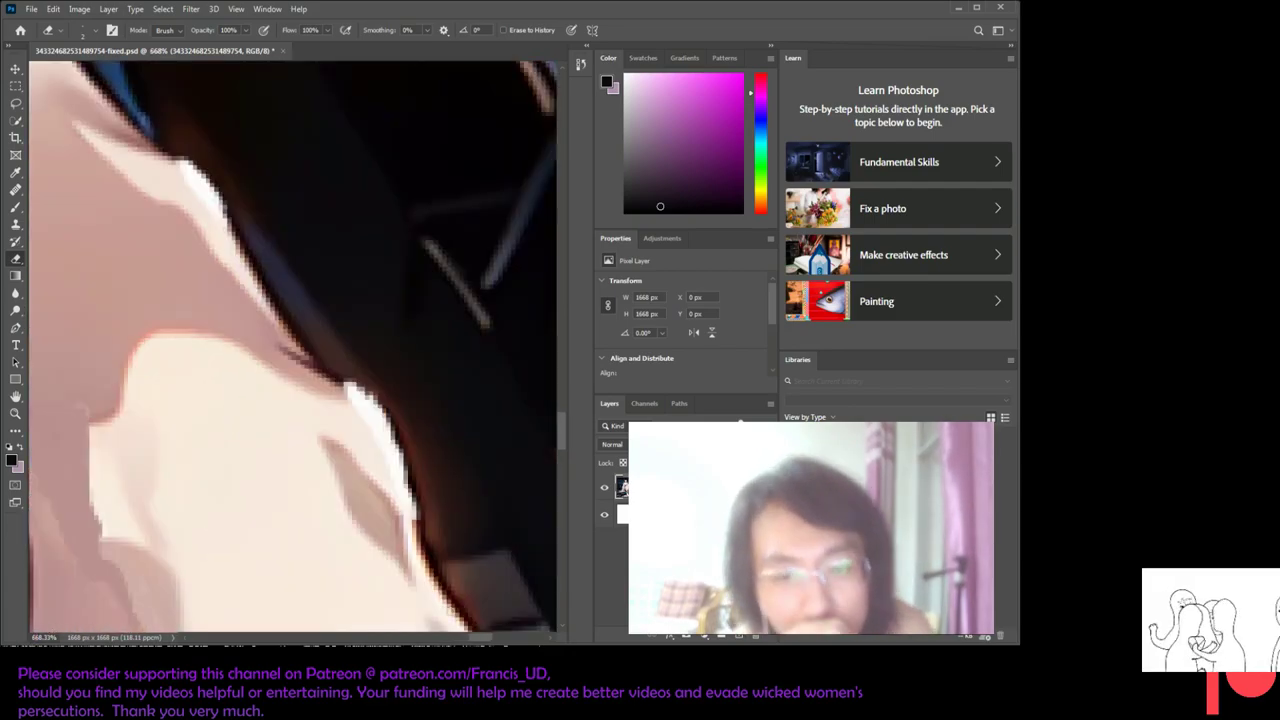
scroll(241, 180, "left", 1)
scroll(241, 180, "left", 1)
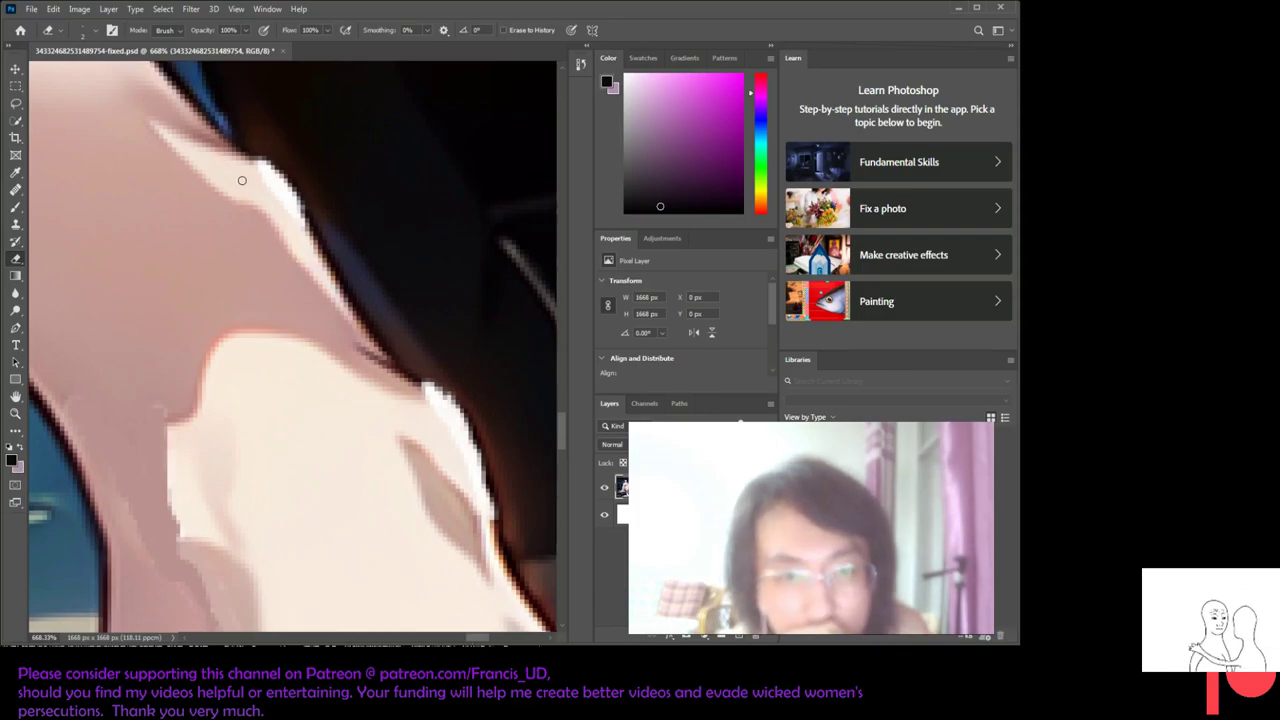
left_click_drag(258, 172, 298, 230)
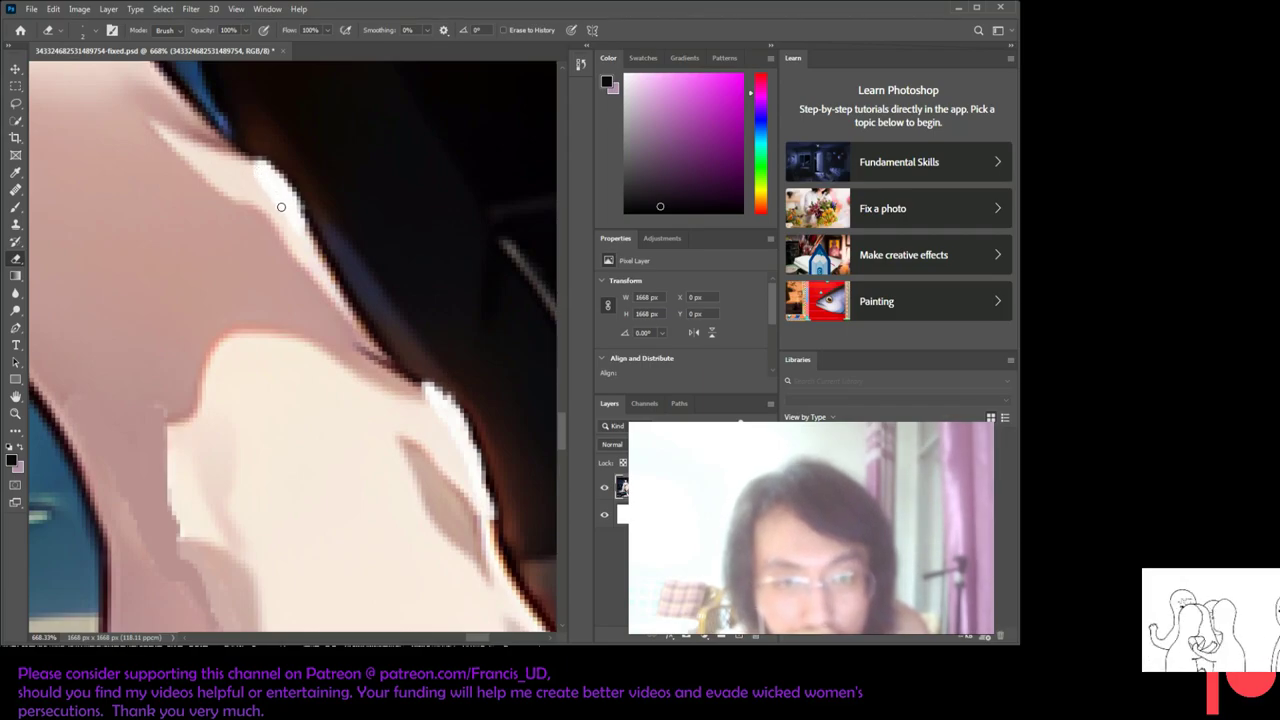
scroll(338, 323, "up", 1)
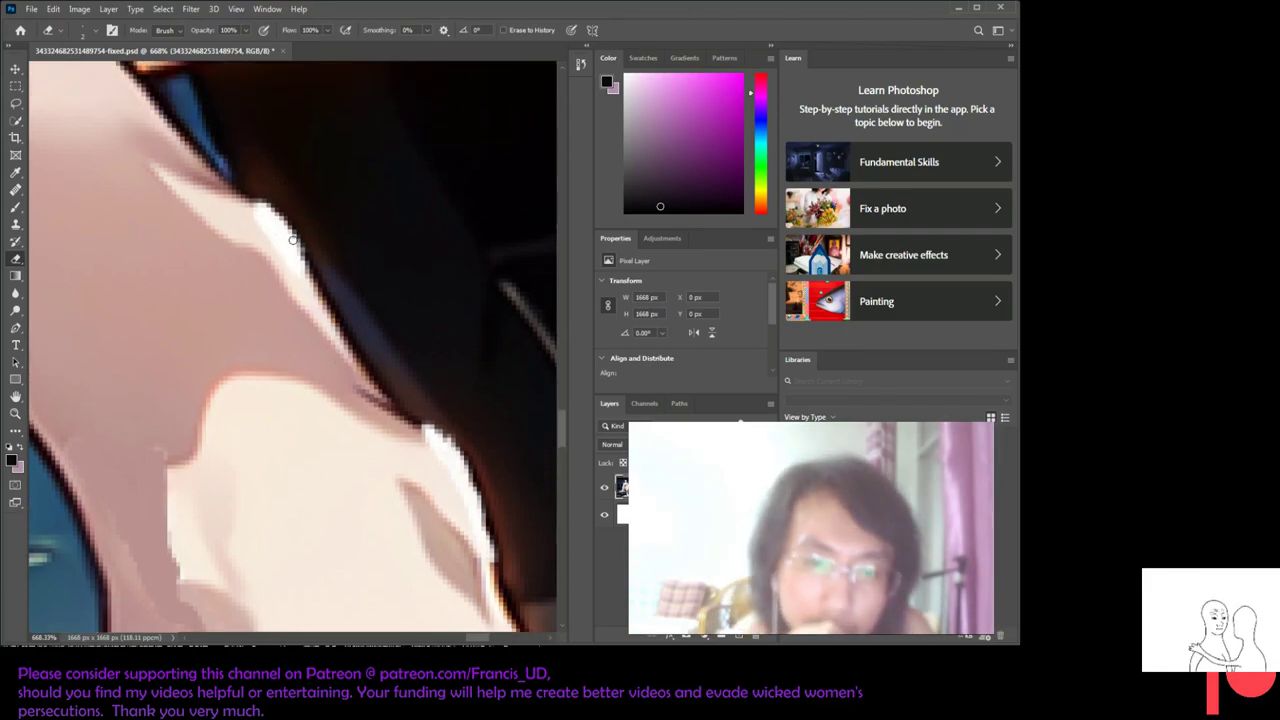
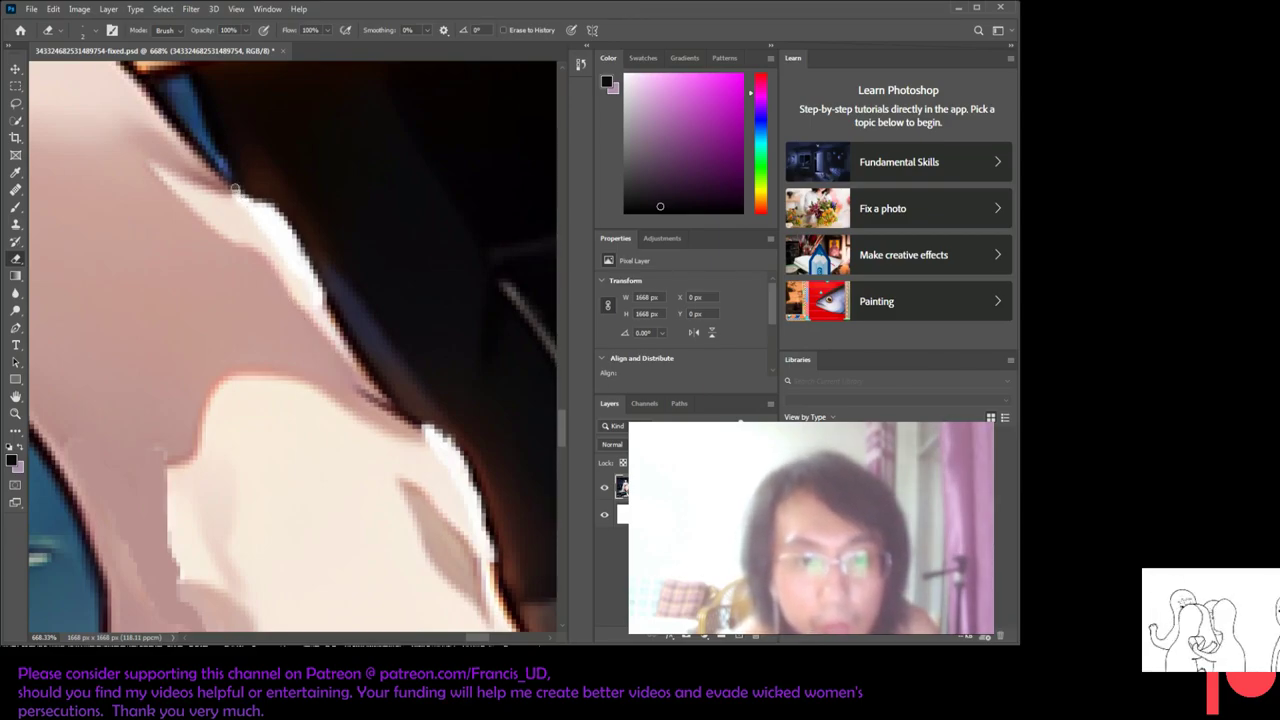
- Sample the dark reddish-brown of the shin outline as the foreground colour
left_click(21, 176)
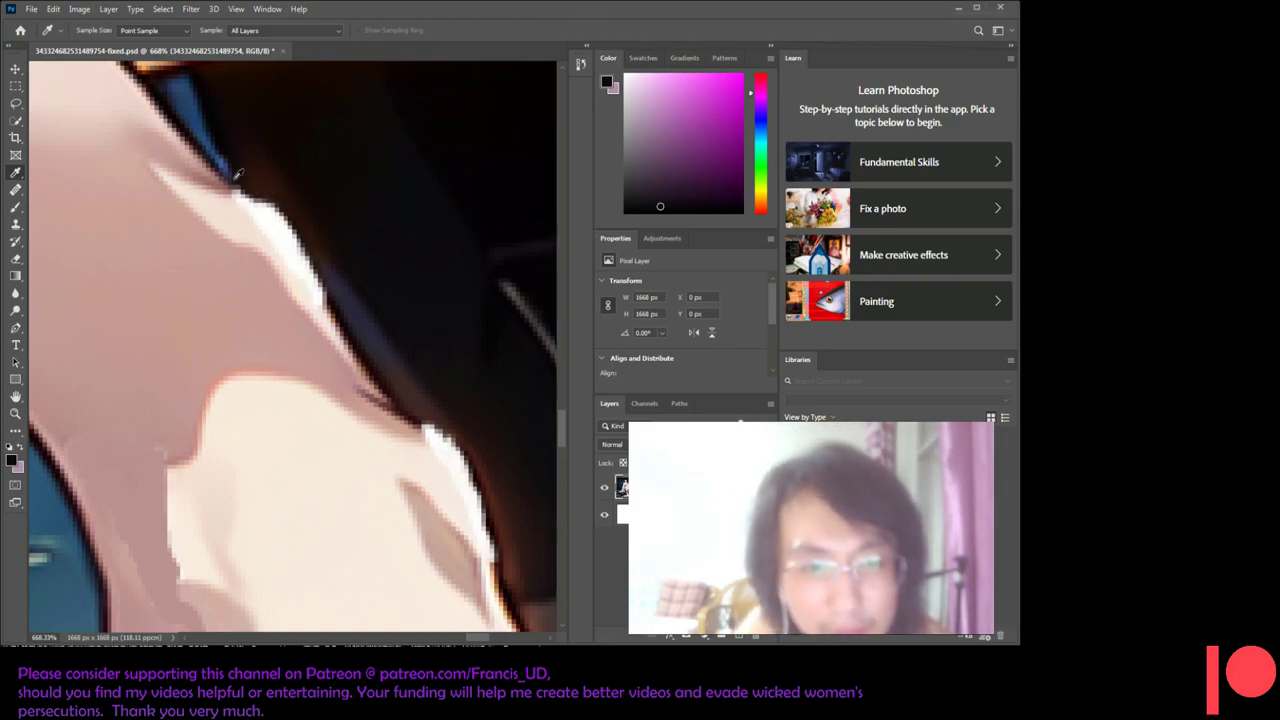
left_click(335, 297)
left_click(341, 300)
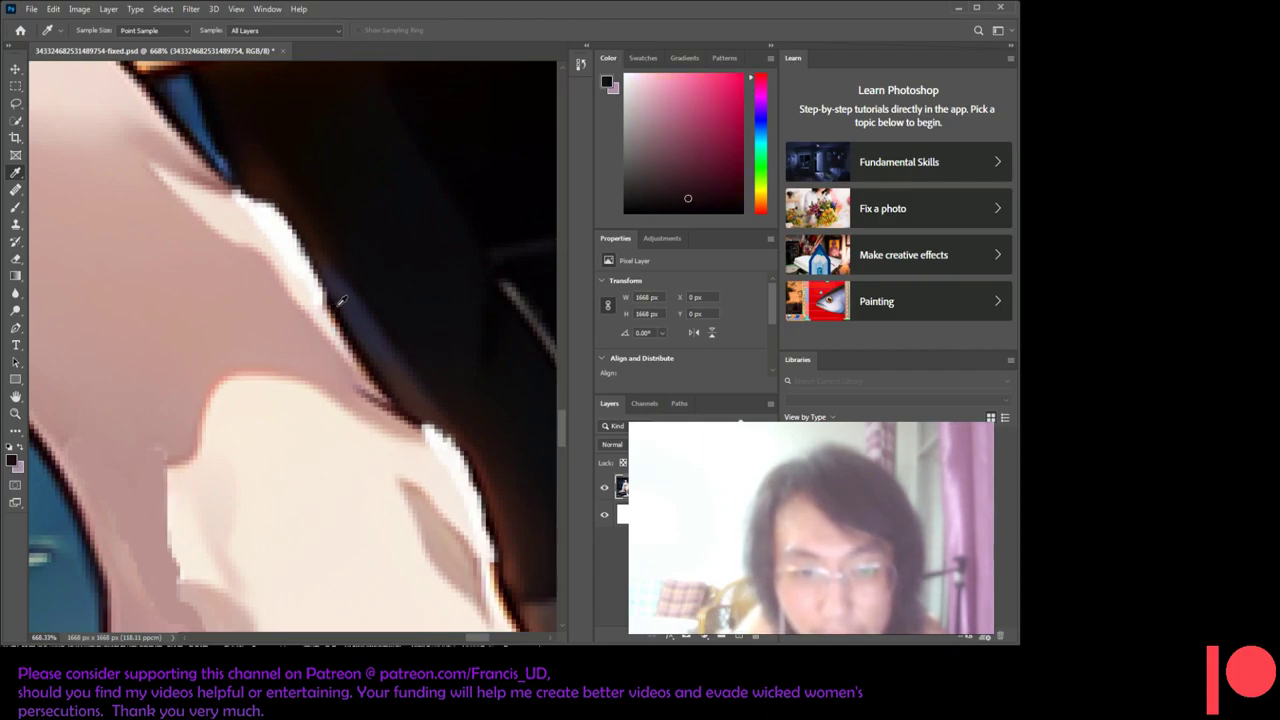
left_click(607, 84)
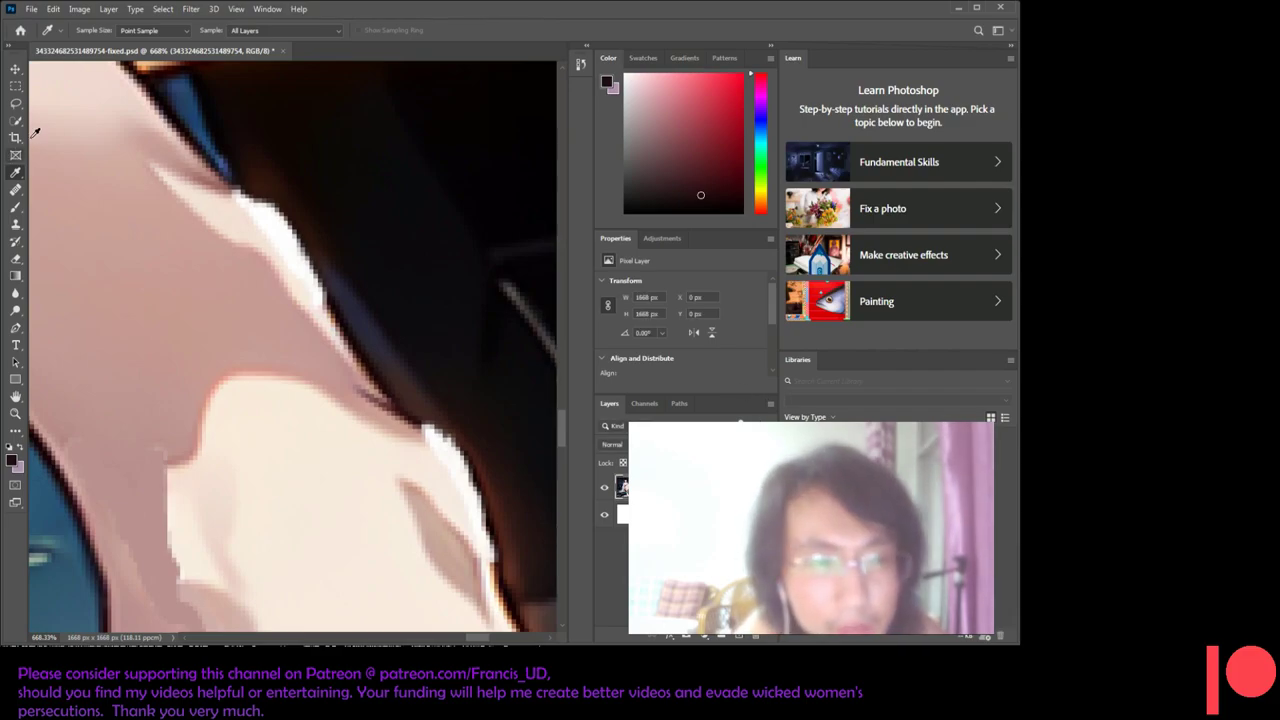
left_click(16, 106)
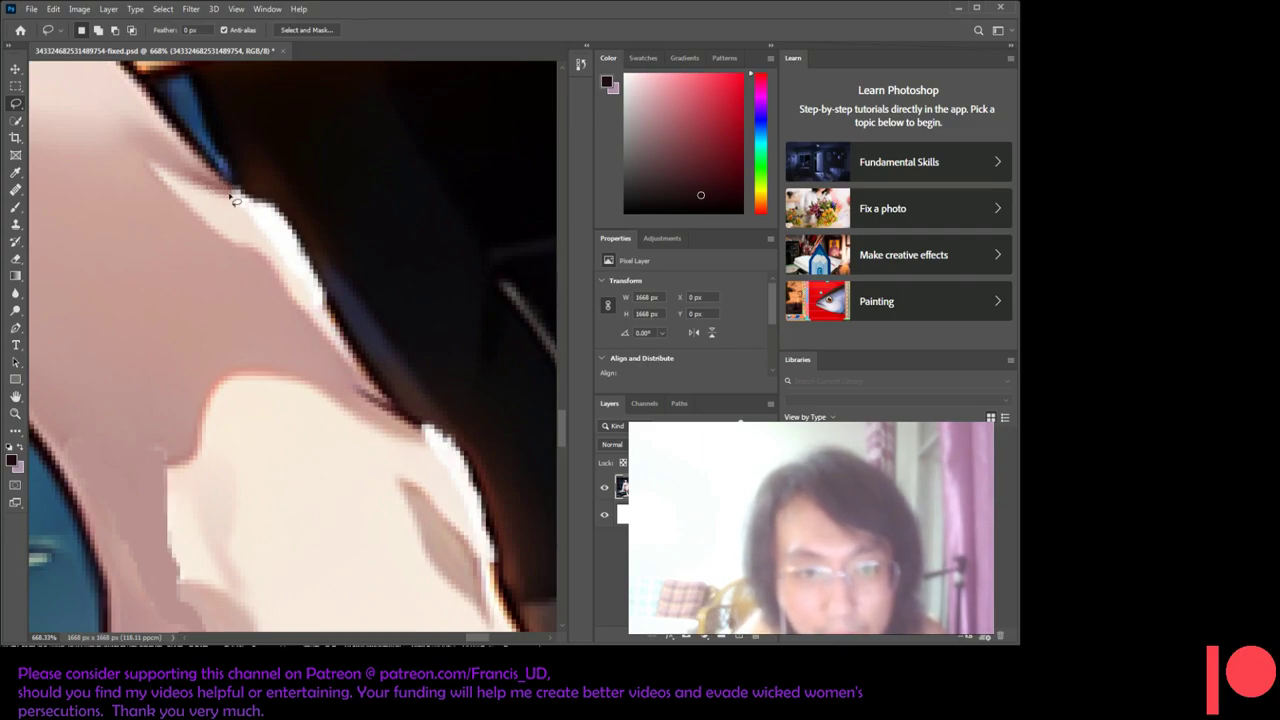
- Fill a thin lasso sliver along the shin's white highlight with the dark outline colour
left_click_drag(237, 195, 248, 209)
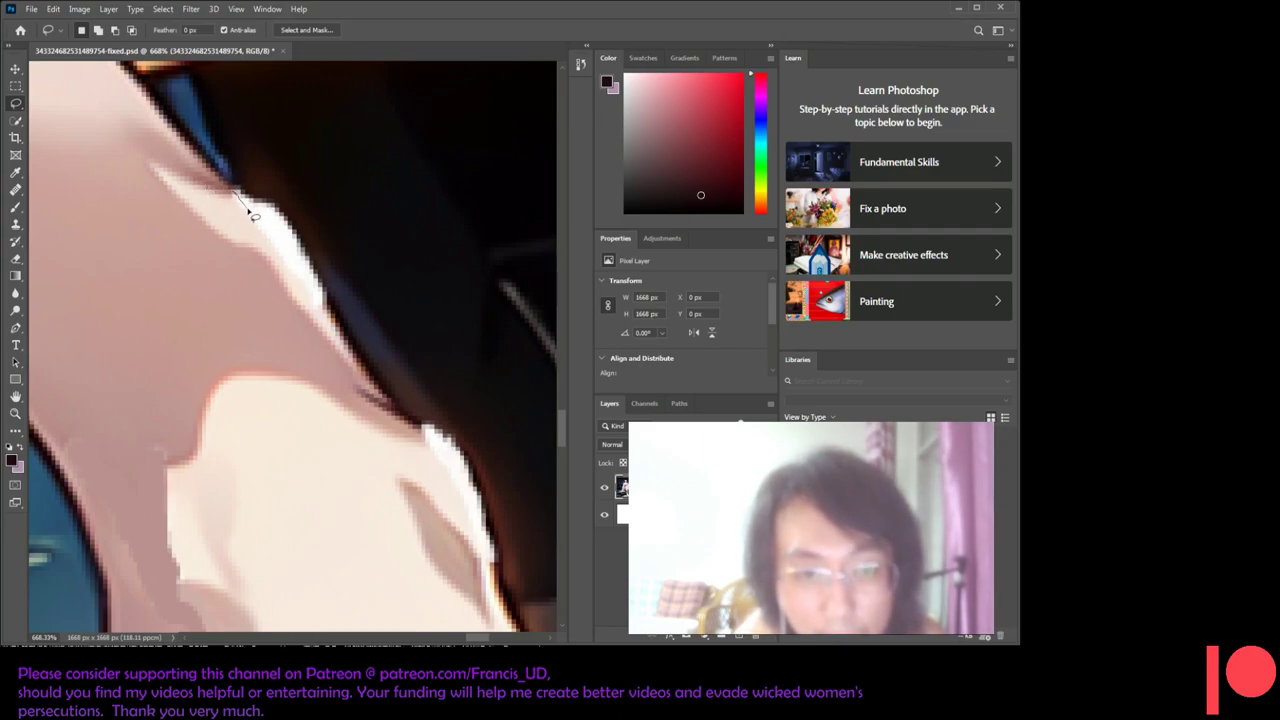
left_click_drag(289, 264, 303, 285)
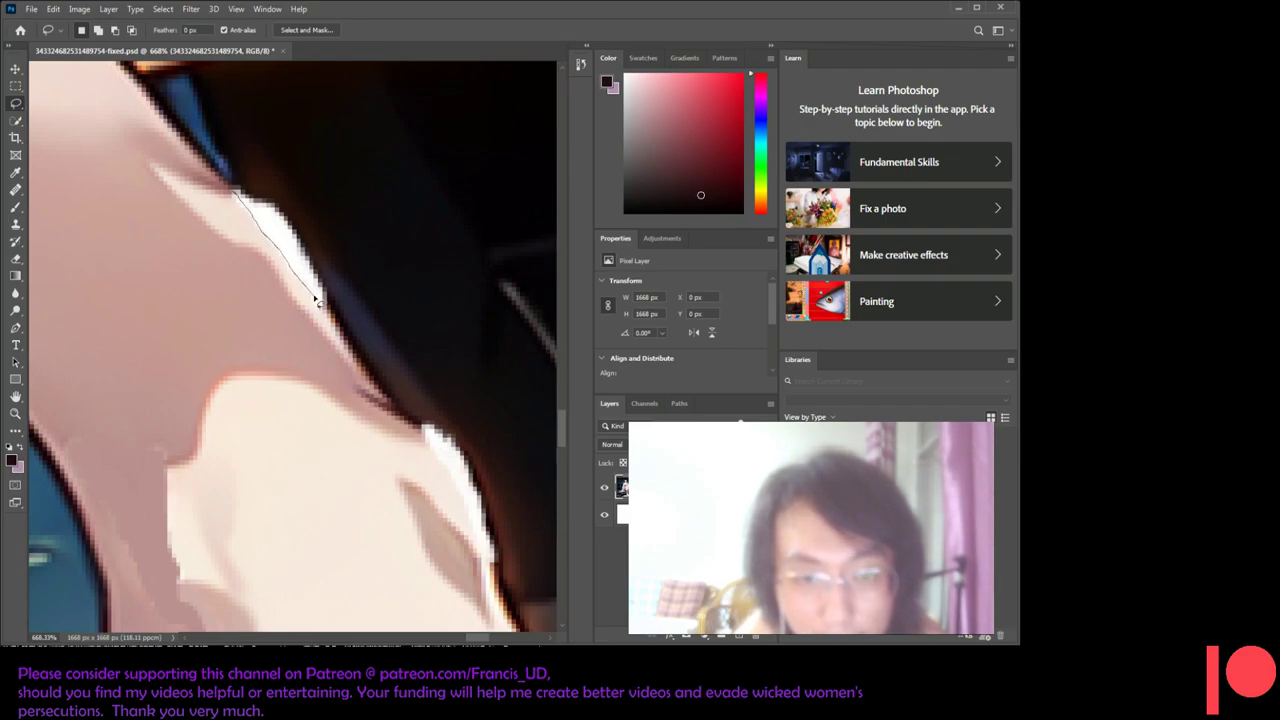
left_click_drag(315, 300, 326, 311)
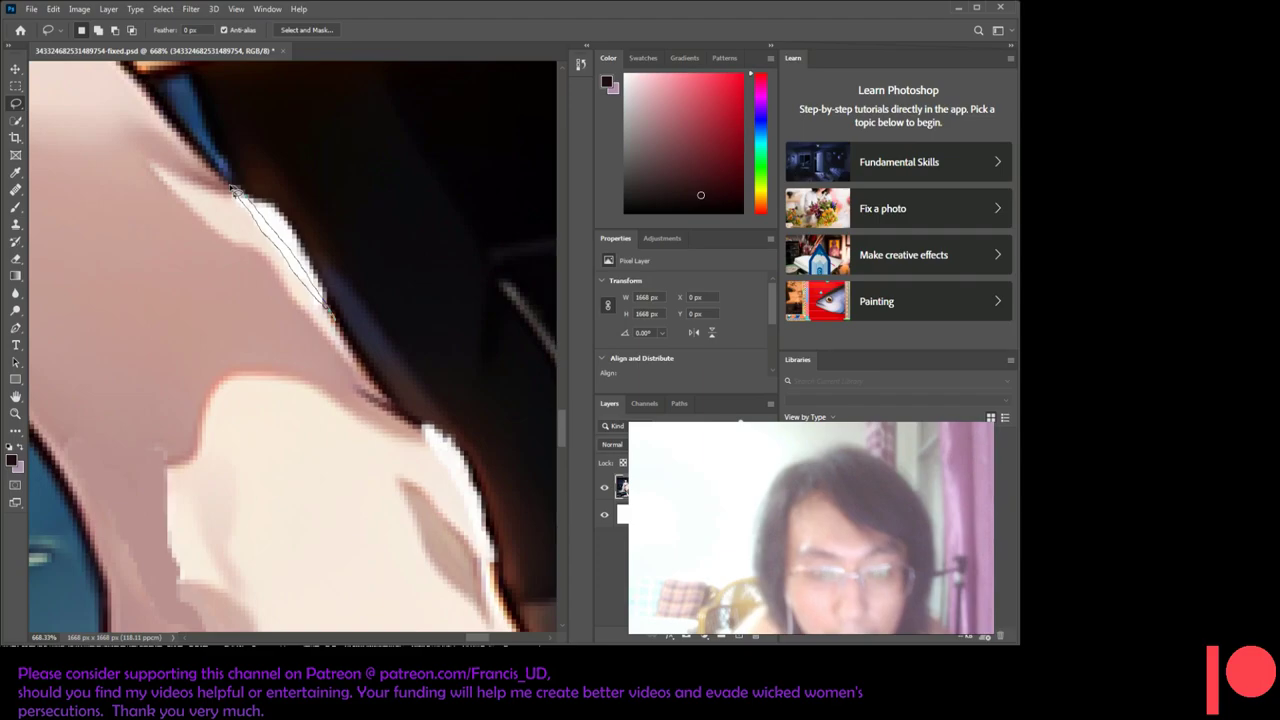
left_click(232, 192)
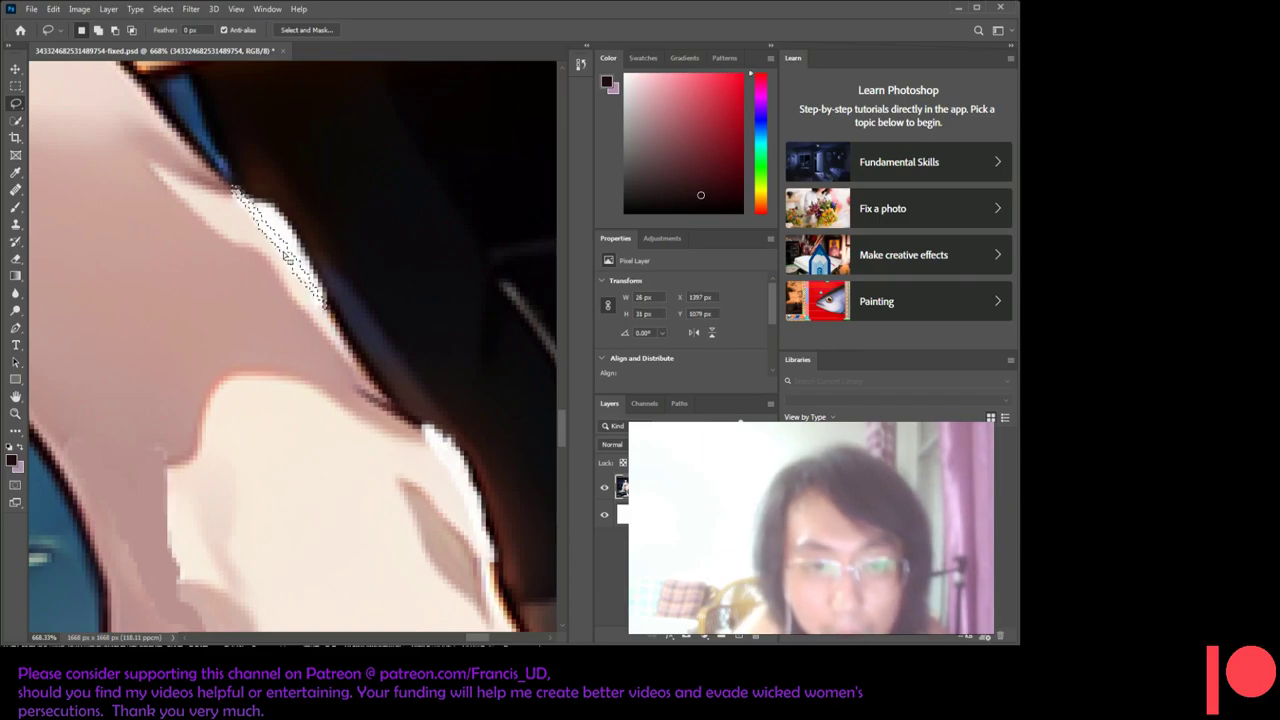
key("i")
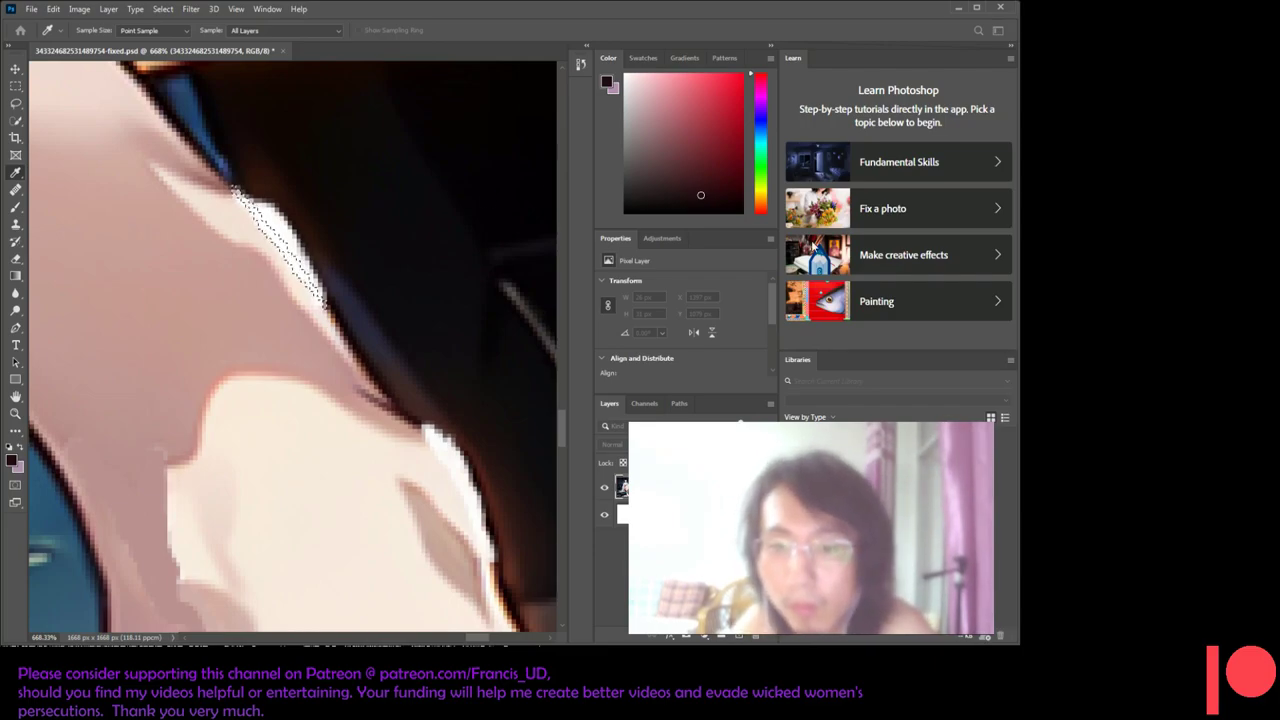
key("l")
key("ctrl+d")
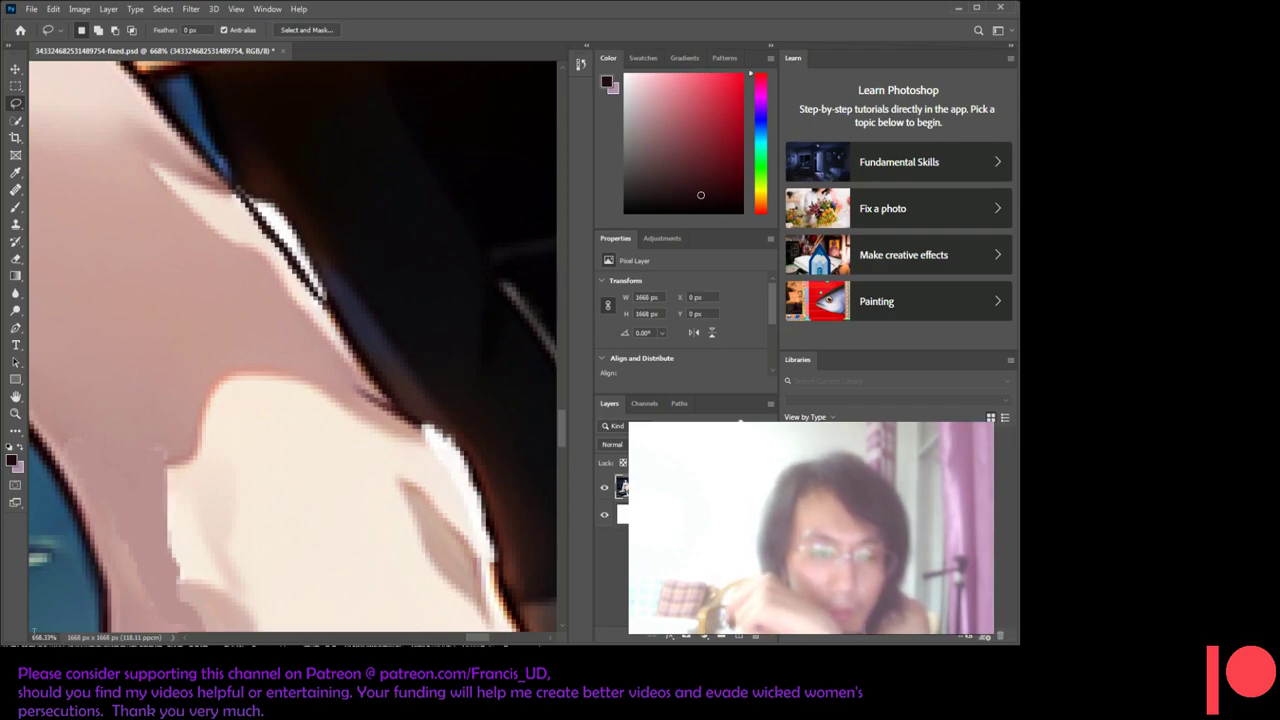
type("3")
key("Return")
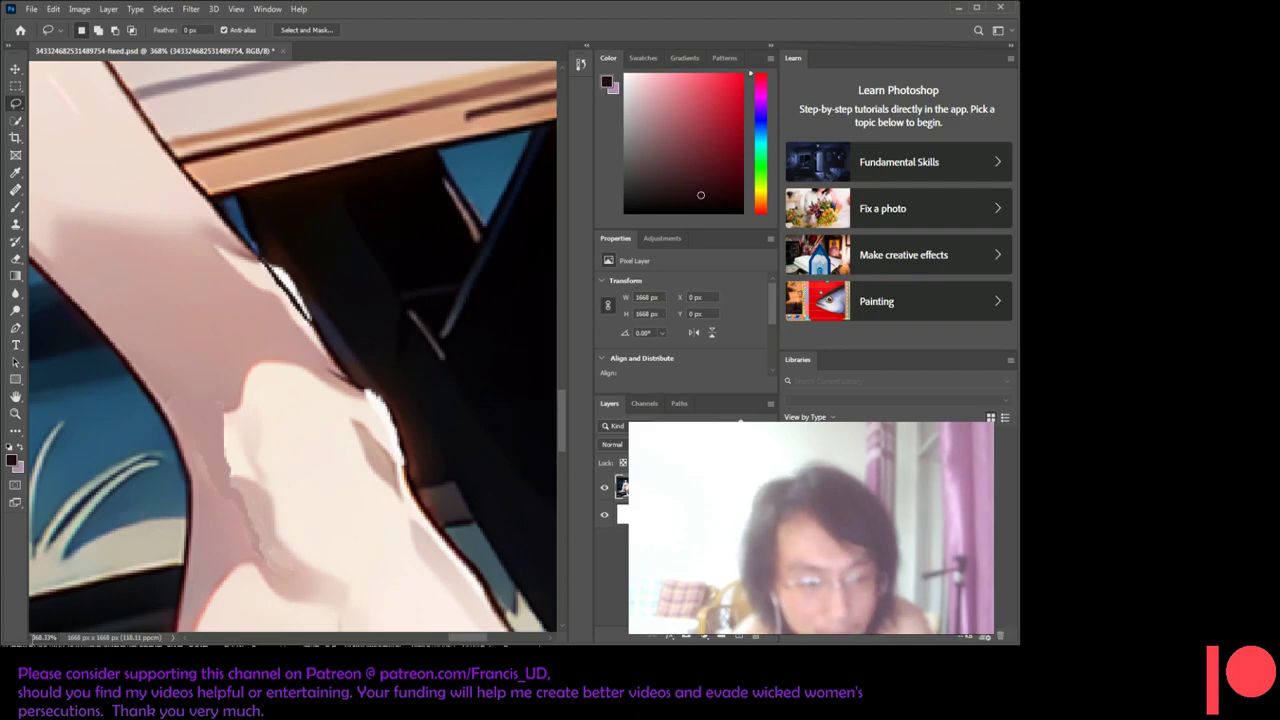
type("1")
key("Return")
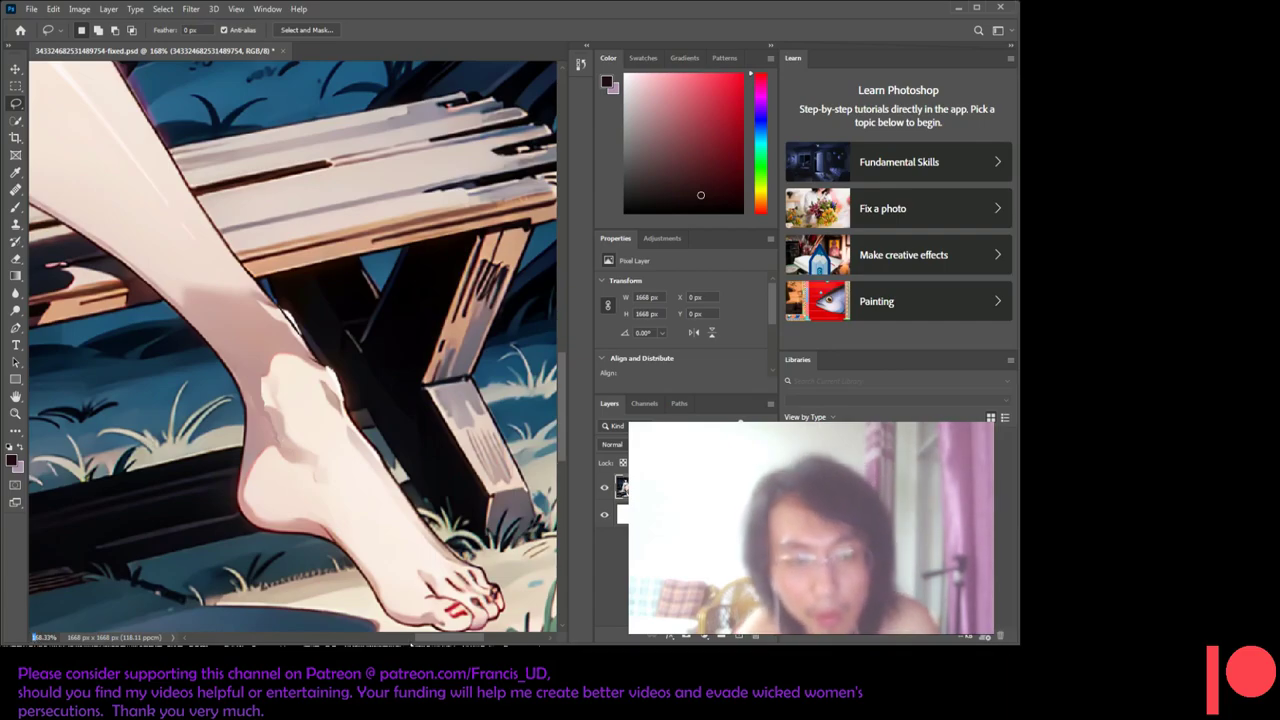
scroll(280, 356, "up", 5)
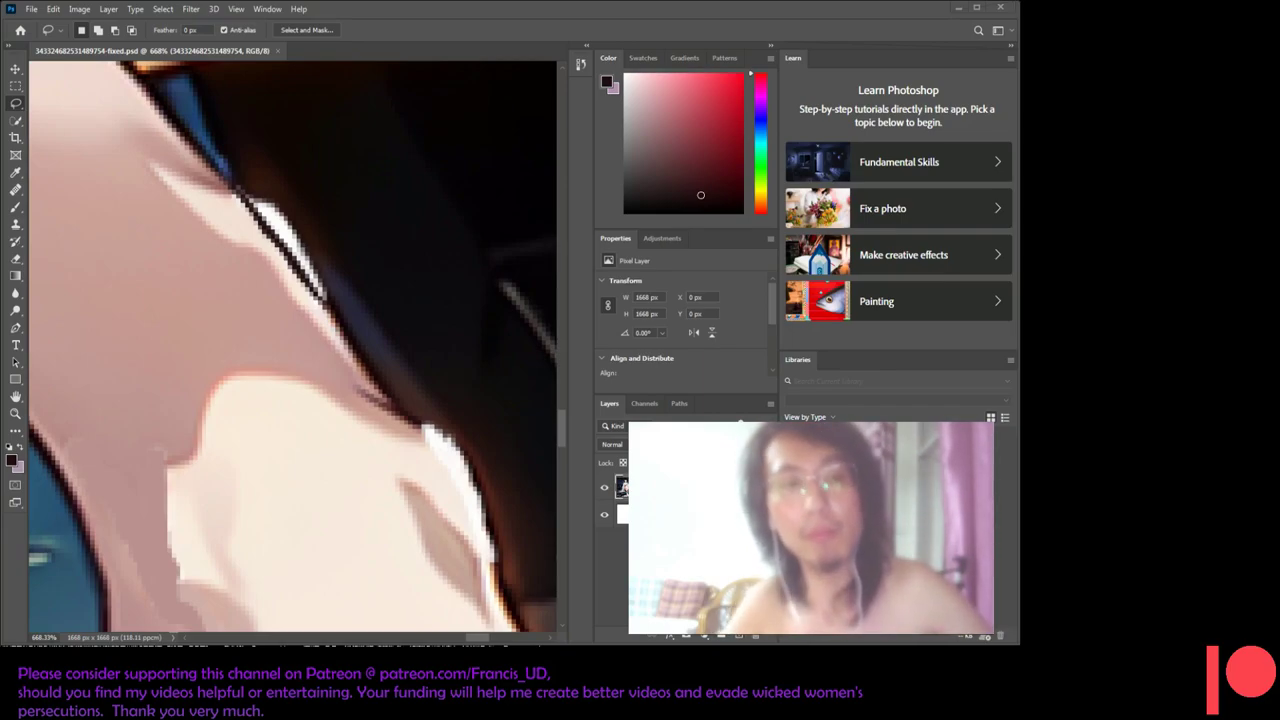
key("e")
left_click_drag(134, 199, 54, 74)
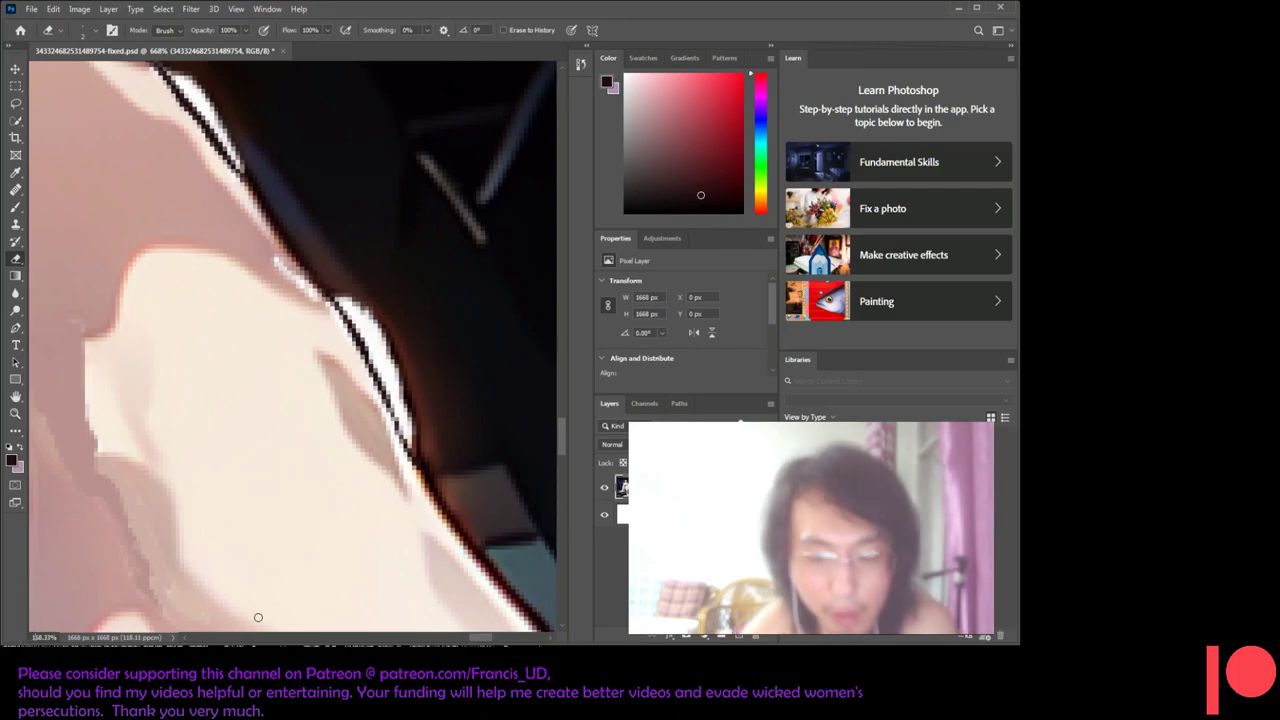
- Scroll the view around the foot and ankle to review the shin highlight
scroll(257, 618, "down", 5)
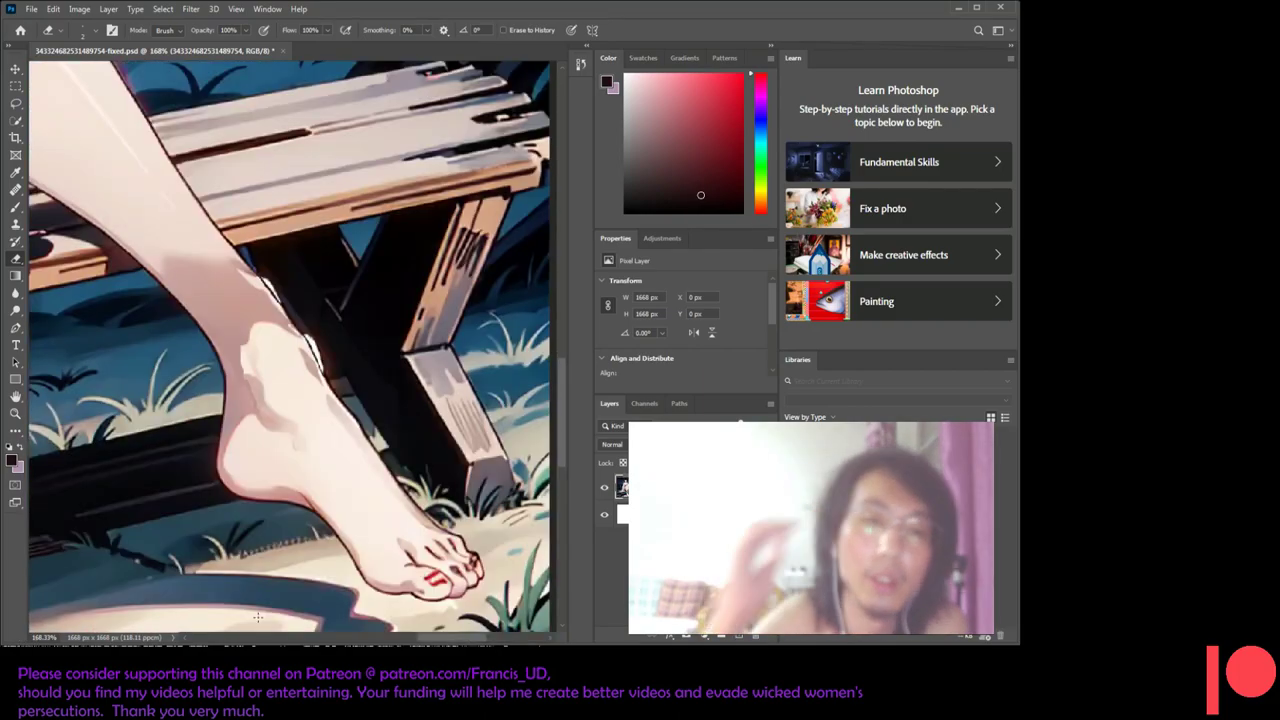
scroll(410, 436, "down", 1)
scroll(384, 443, "down", 1)
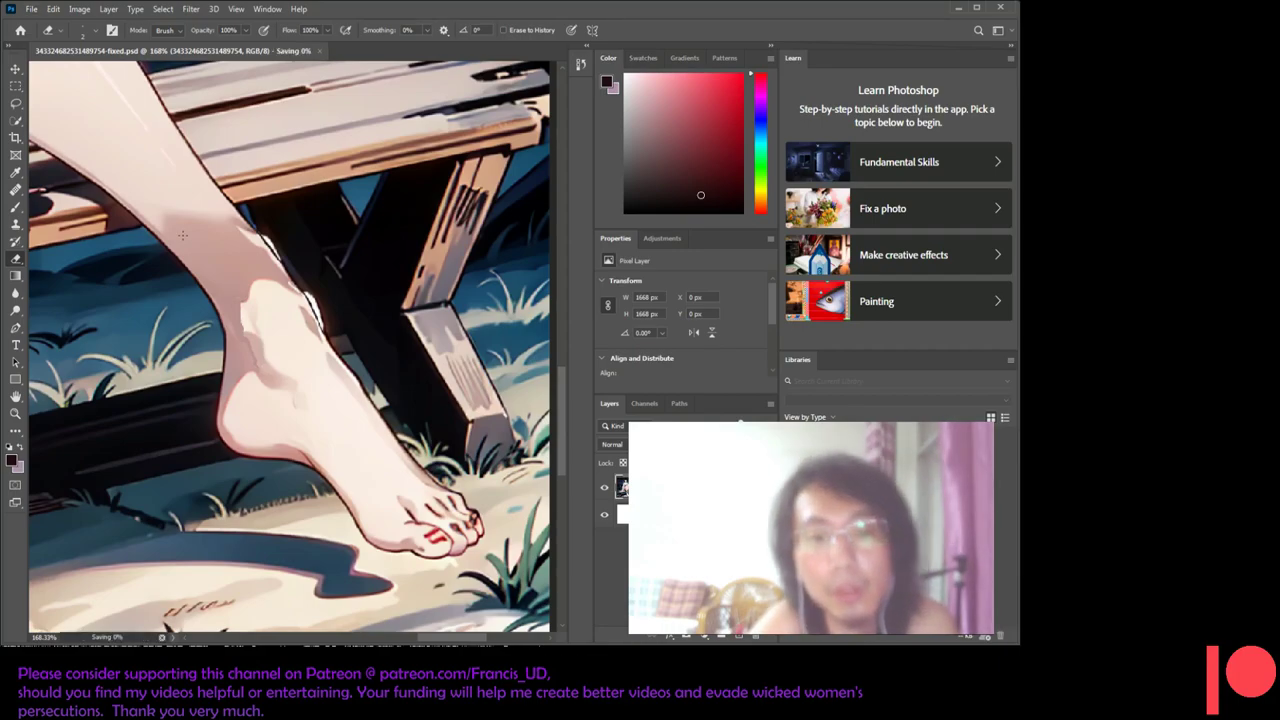
scroll(62, 157, "down", 1)
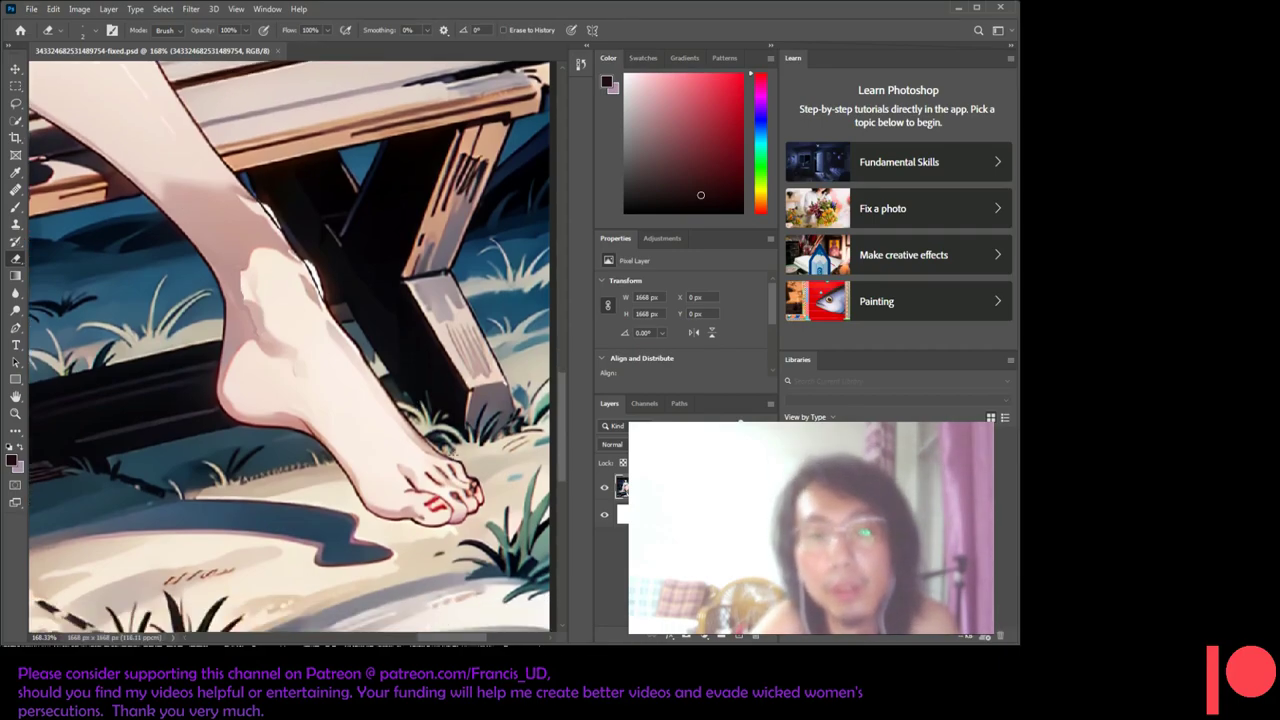
scroll(450, 453, "down", 1)
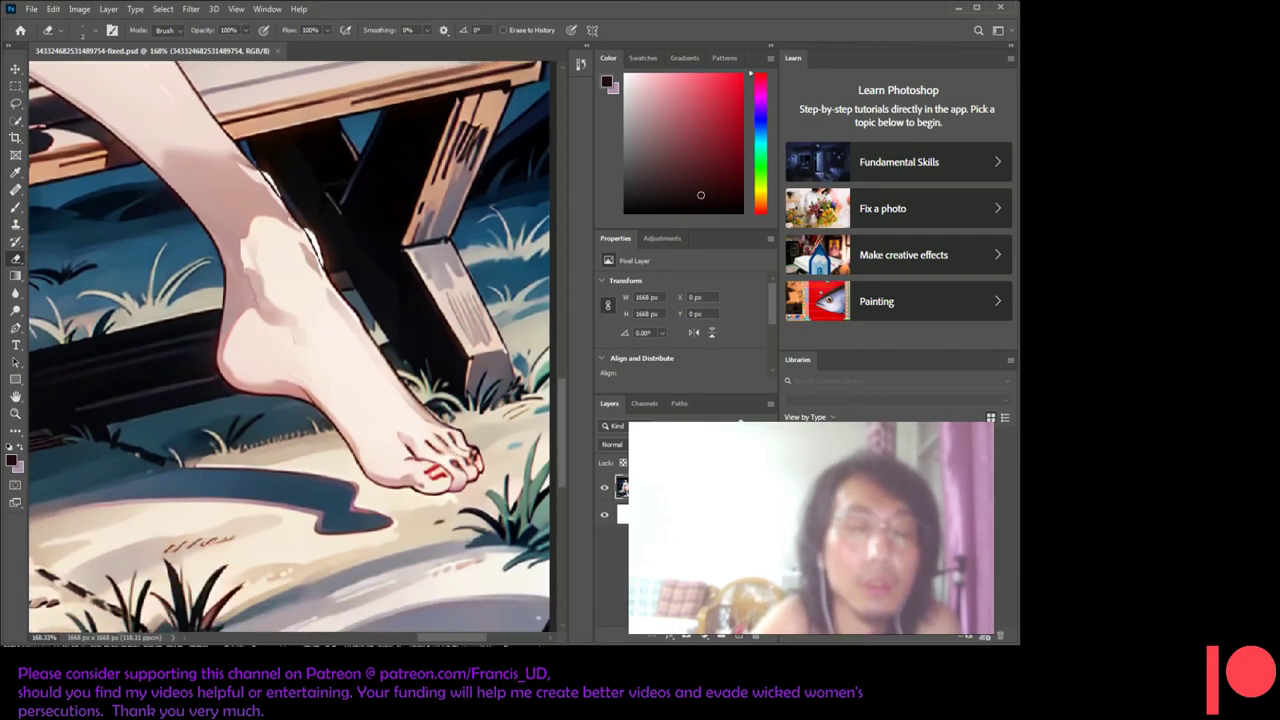
scroll(276, 432, "up", 2)
scroll(276, 432, "up", 1)
scroll(276, 432, "up", 1)
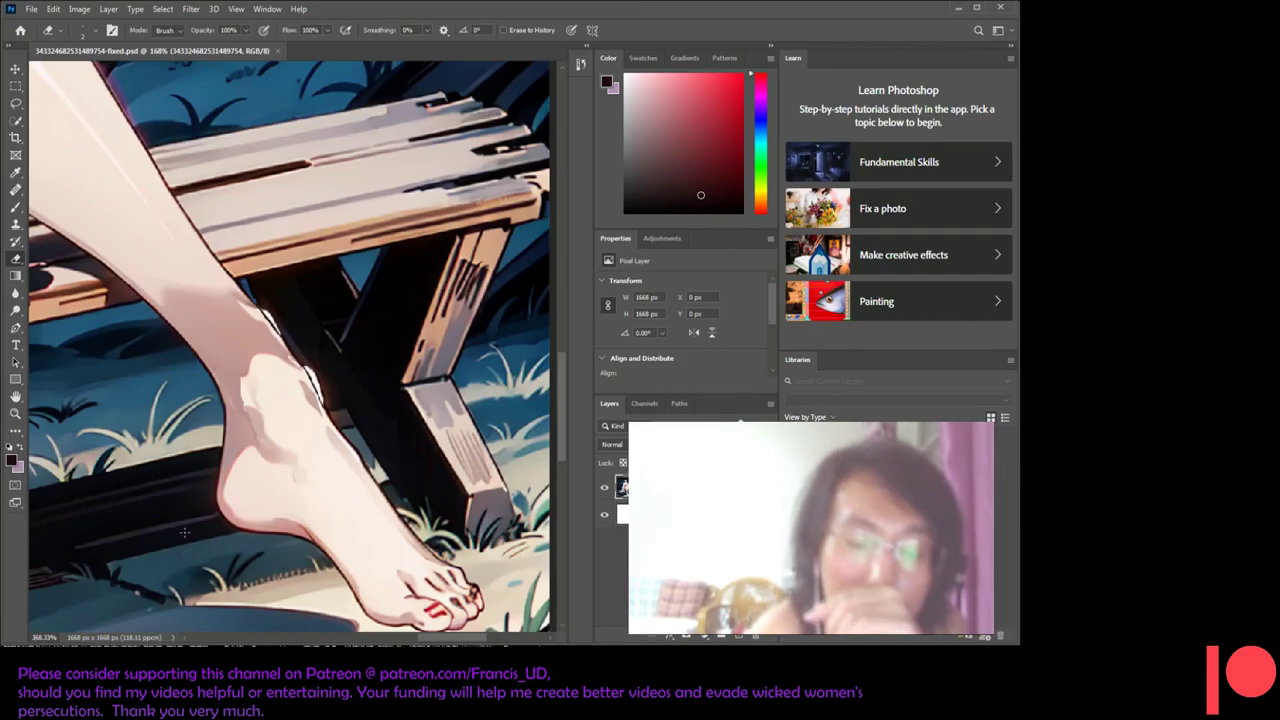
scroll(298, 362, "up", 3)
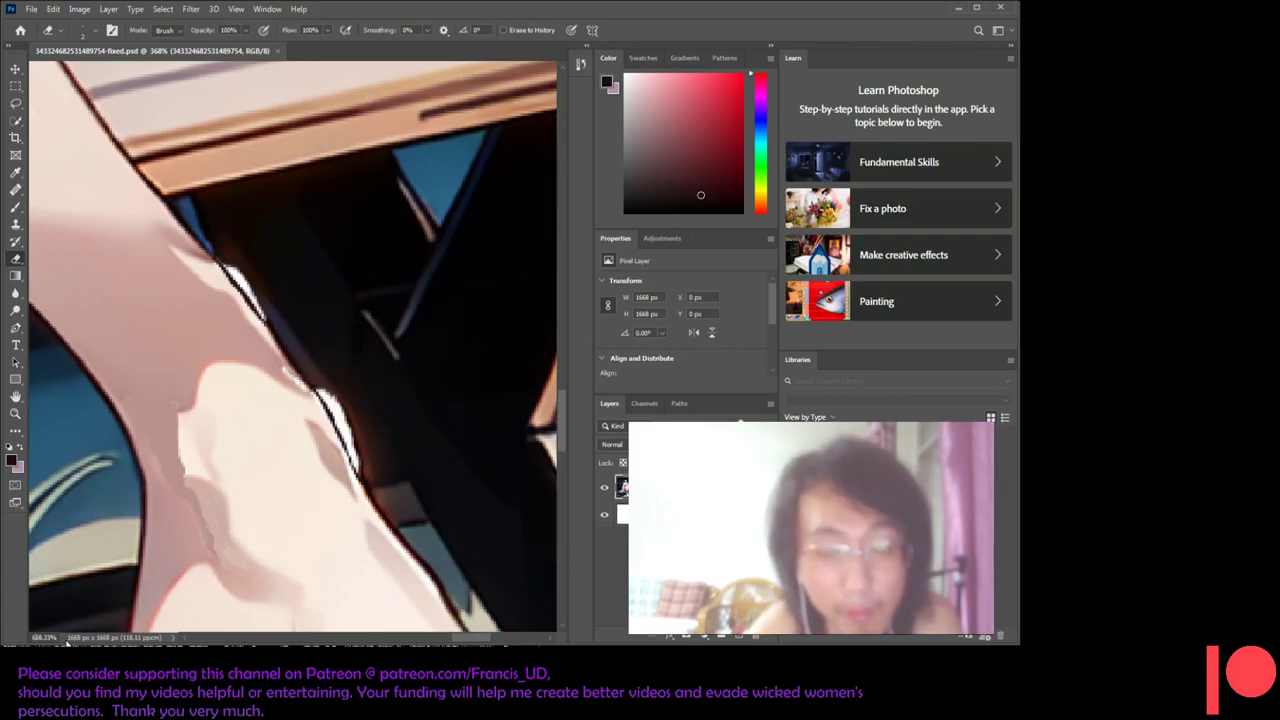
- Sample a warm dark brown from the canvas as the foreground colour
scroll(216, 374, "up", 1)
scroll(216, 374, "up", 1)
scroll(216, 374, "down", 1)
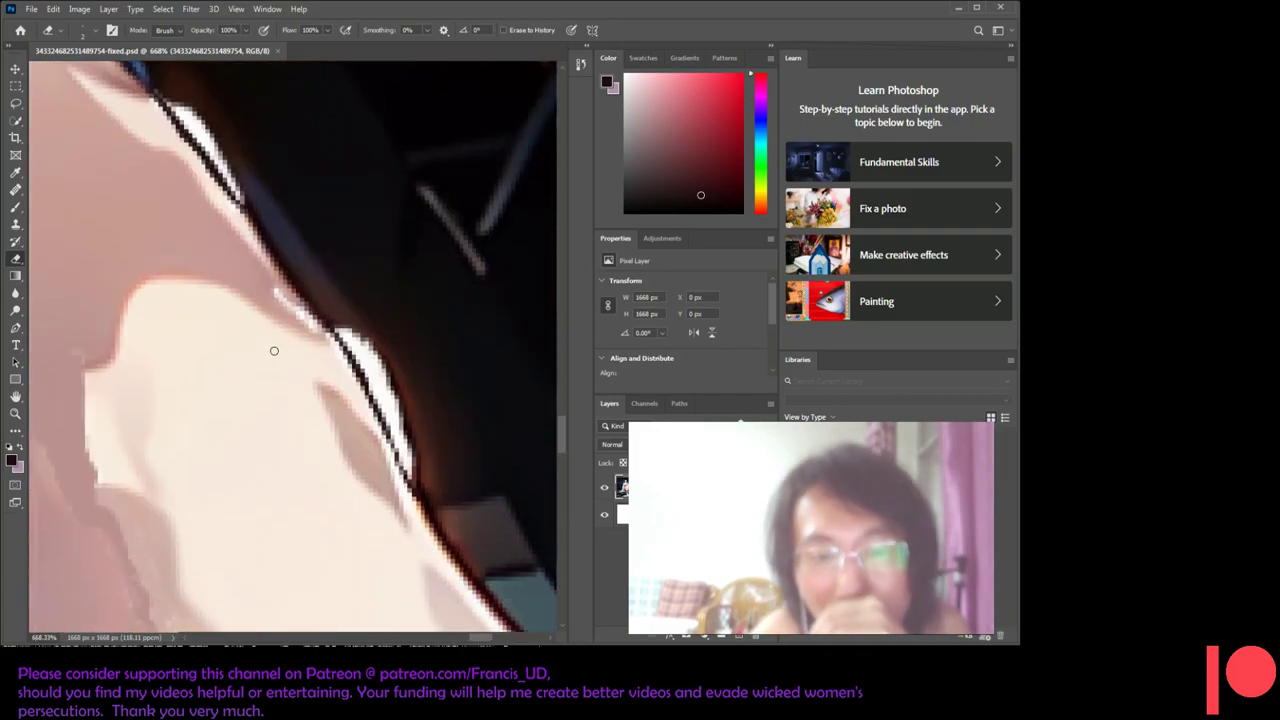
scroll(275, 351, "down", 1)
scroll(287, 409, "up", 1)
scroll(287, 409, "up", 2)
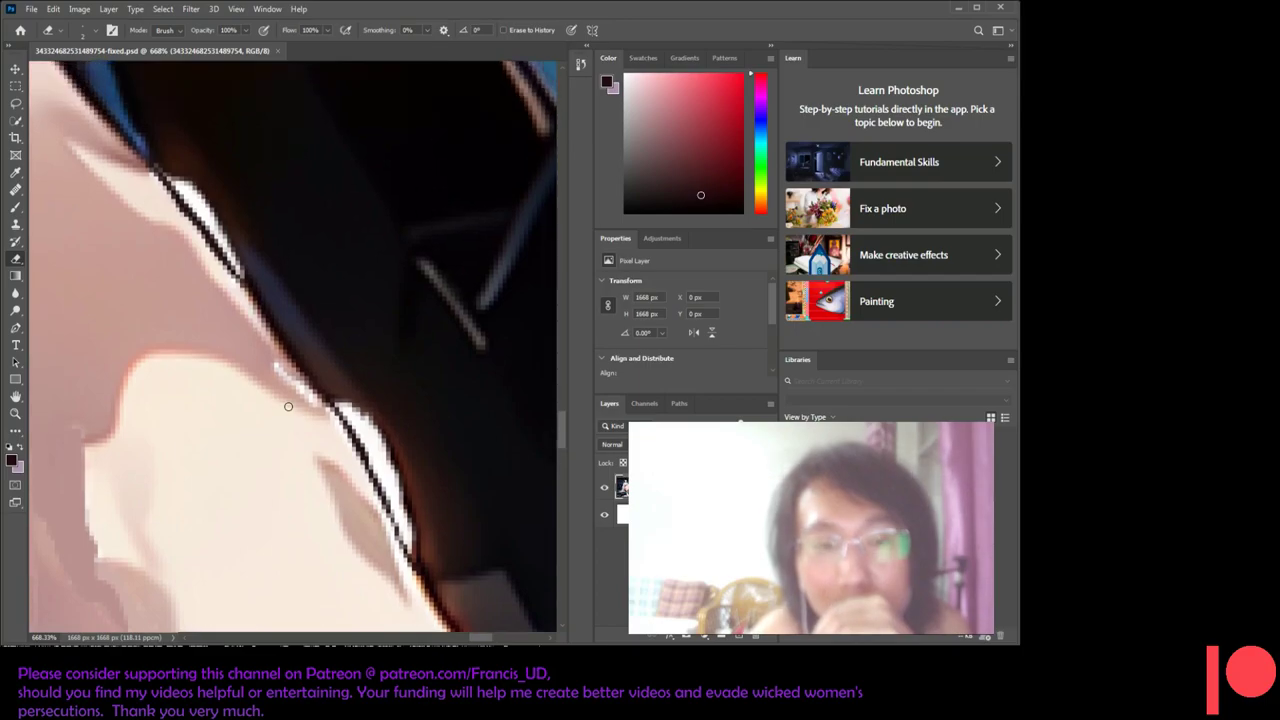
scroll(287, 409, "up", 1)
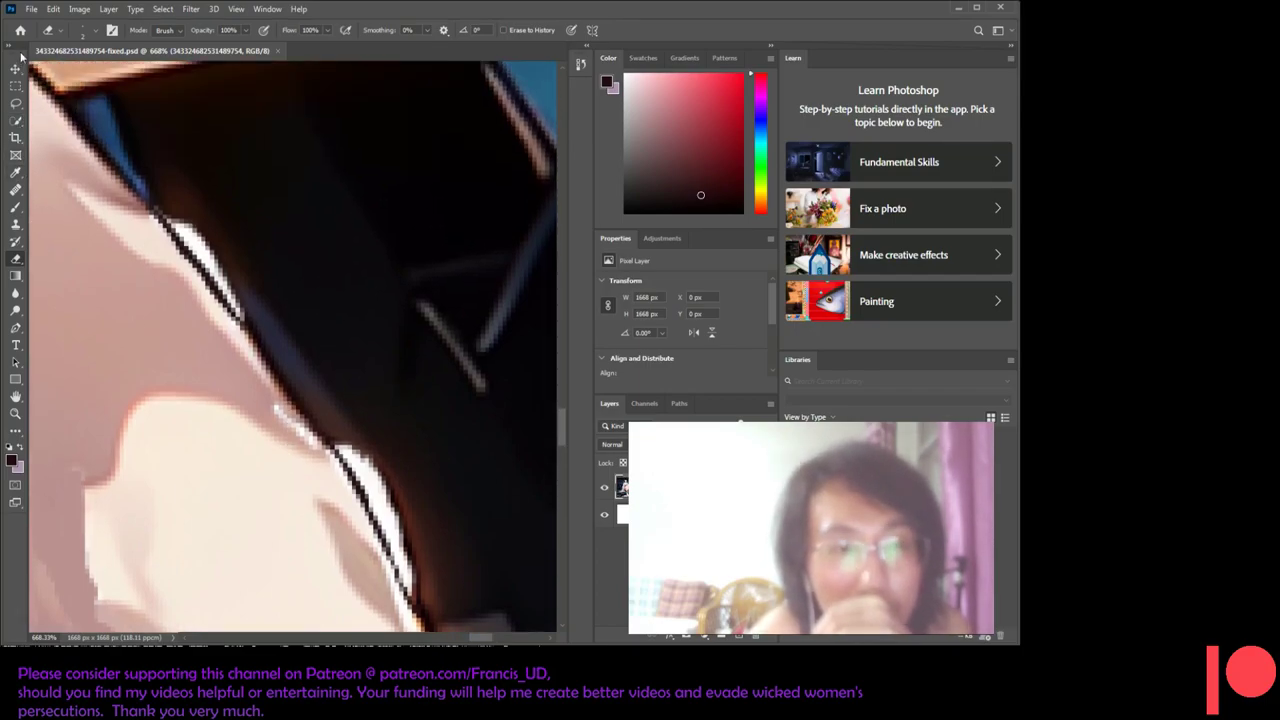
left_click(15, 173)
left_click(181, 213)
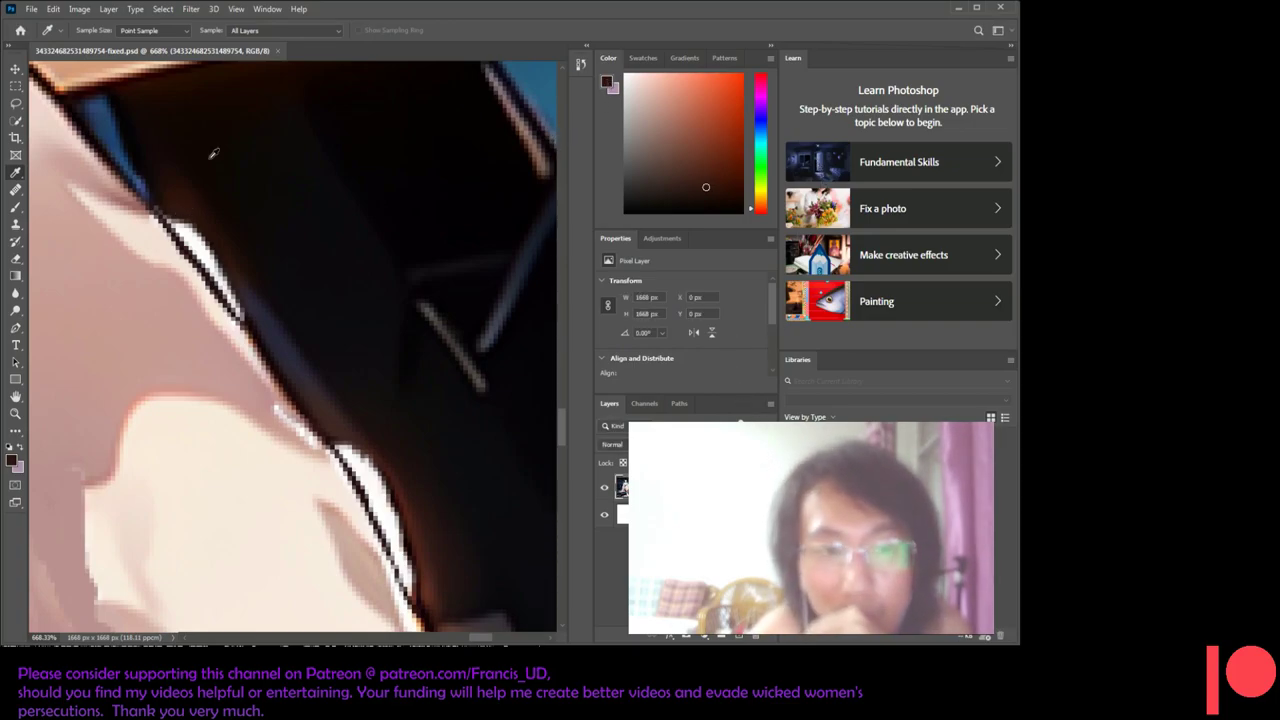
- Lasso-select the thin sliver along the upper shin outline
left_click(15, 103)
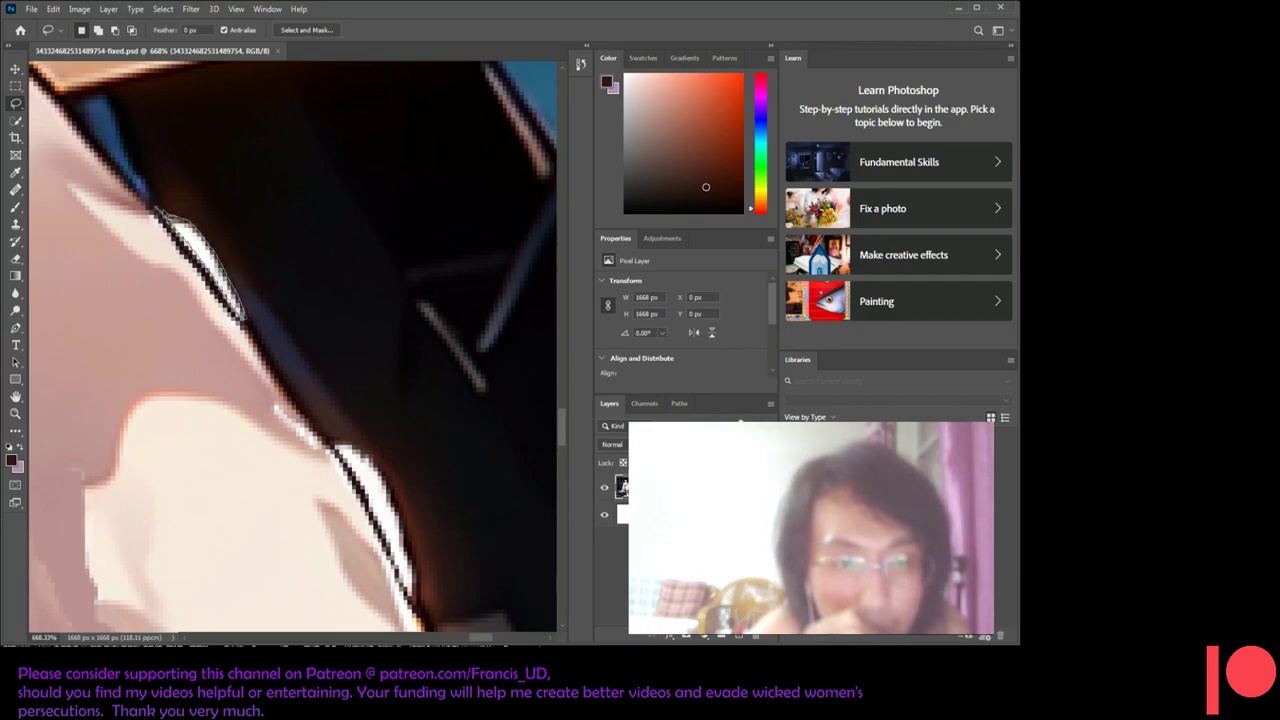
left_click_drag(196, 228, 156, 212)
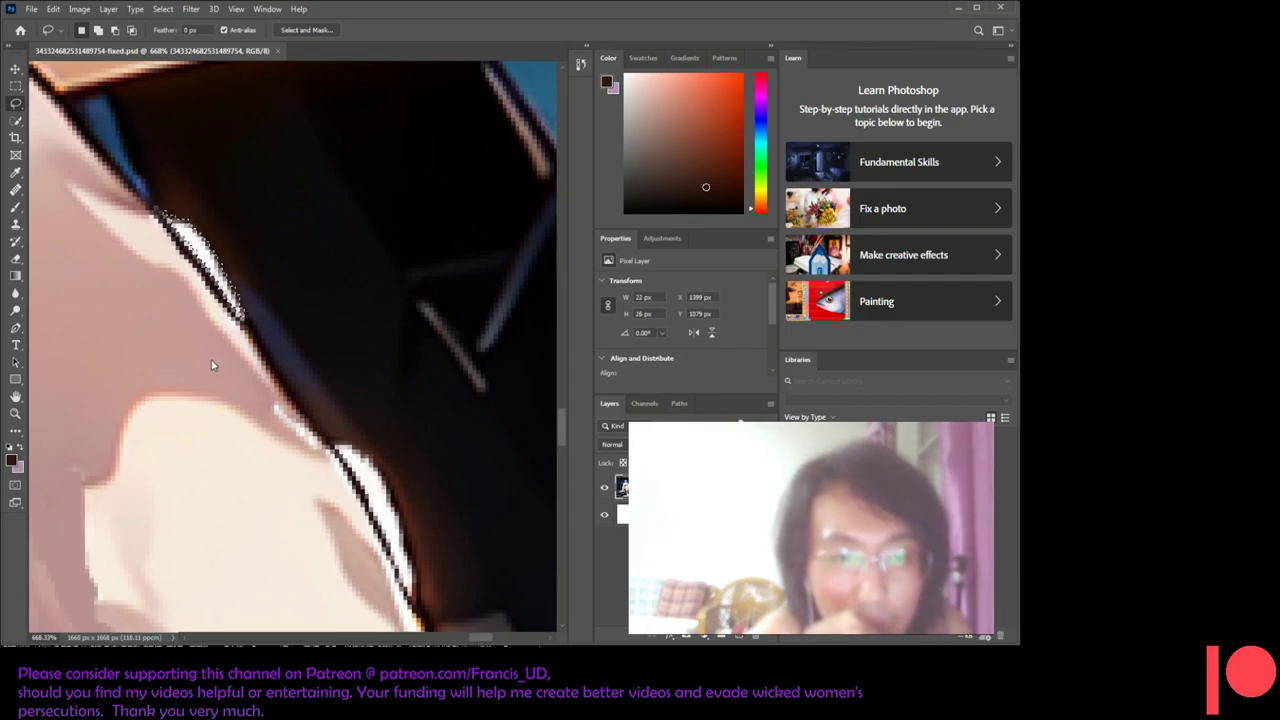
key("i")
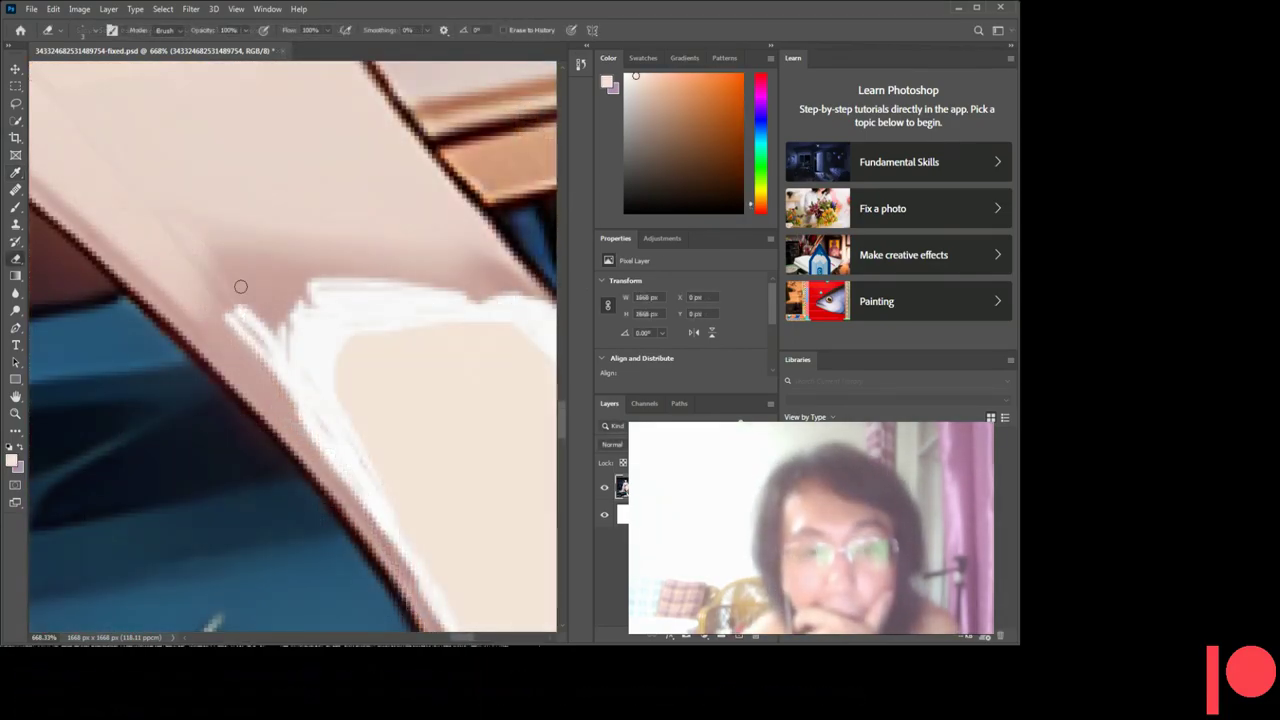
- Erase along the white shin highlight's ragged top edge to smooth it, then save
mouse_move(240, 287)
left_mouse_down()
mouse_move(251, 334)
mouse_move(251, 283)
mouse_move(288, 342)
mouse_move(277, 286)
mouse_move(314, 295)
mouse_move(238, 298)
mouse_move(239, 337)
mouse_move(304, 421)
mouse_move(241, 343)
left_mouse_up()
mouse_move(286, 292)
left_mouse_down()
mouse_move(293, 305)
mouse_move(249, 277)
left_mouse_up()
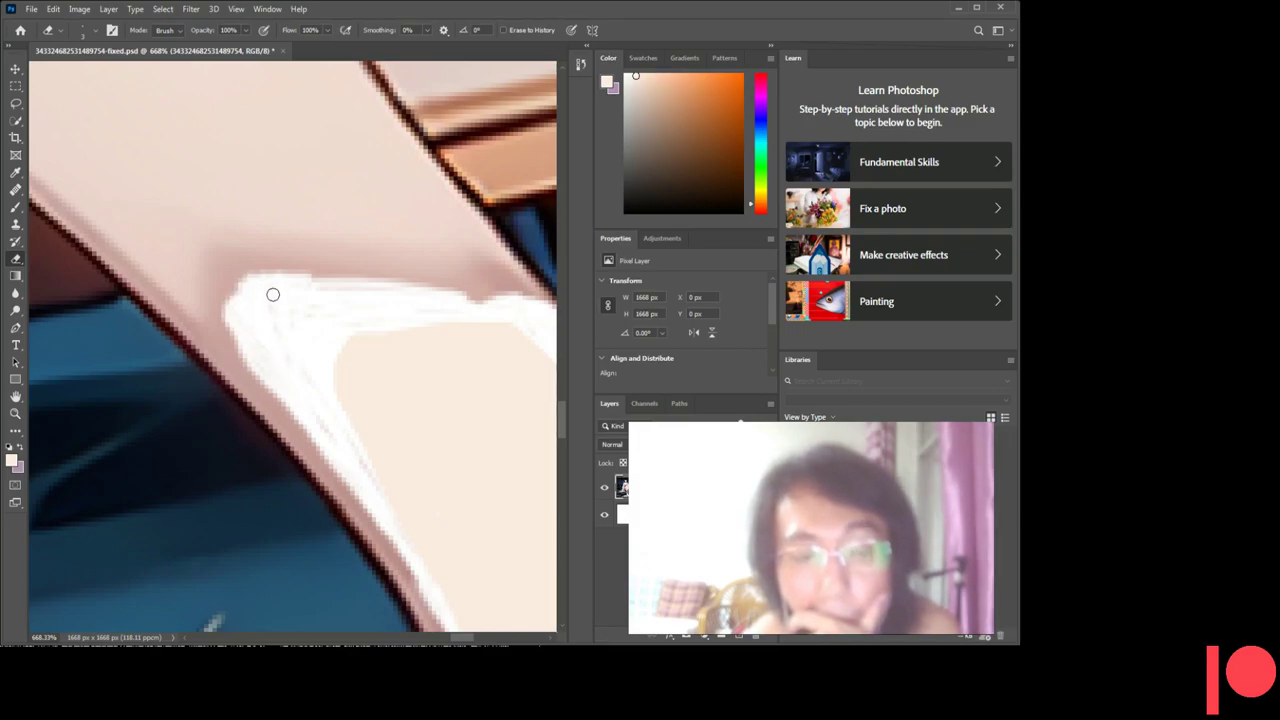
left_click_drag(300, 274, 323, 283)
left_click_drag(406, 283, 479, 295)
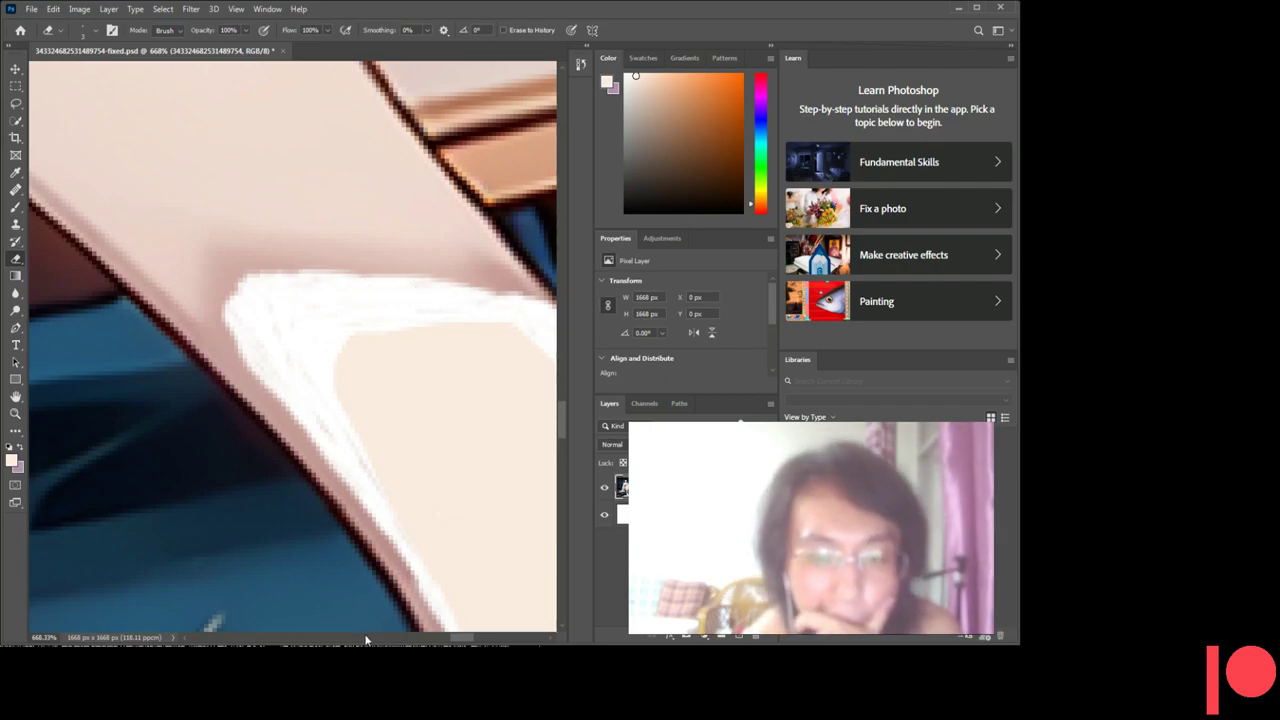
left_click_drag(436, 290, 301, 271)
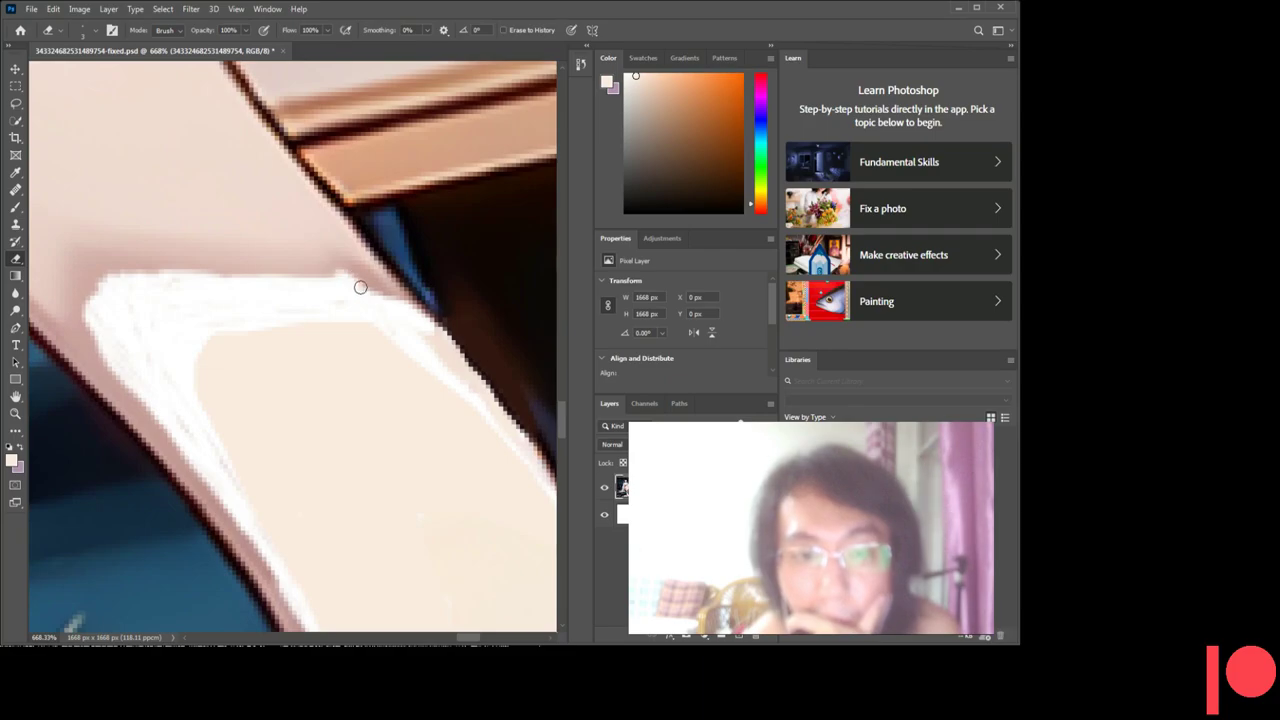
left_click_drag(352, 266, 376, 289)
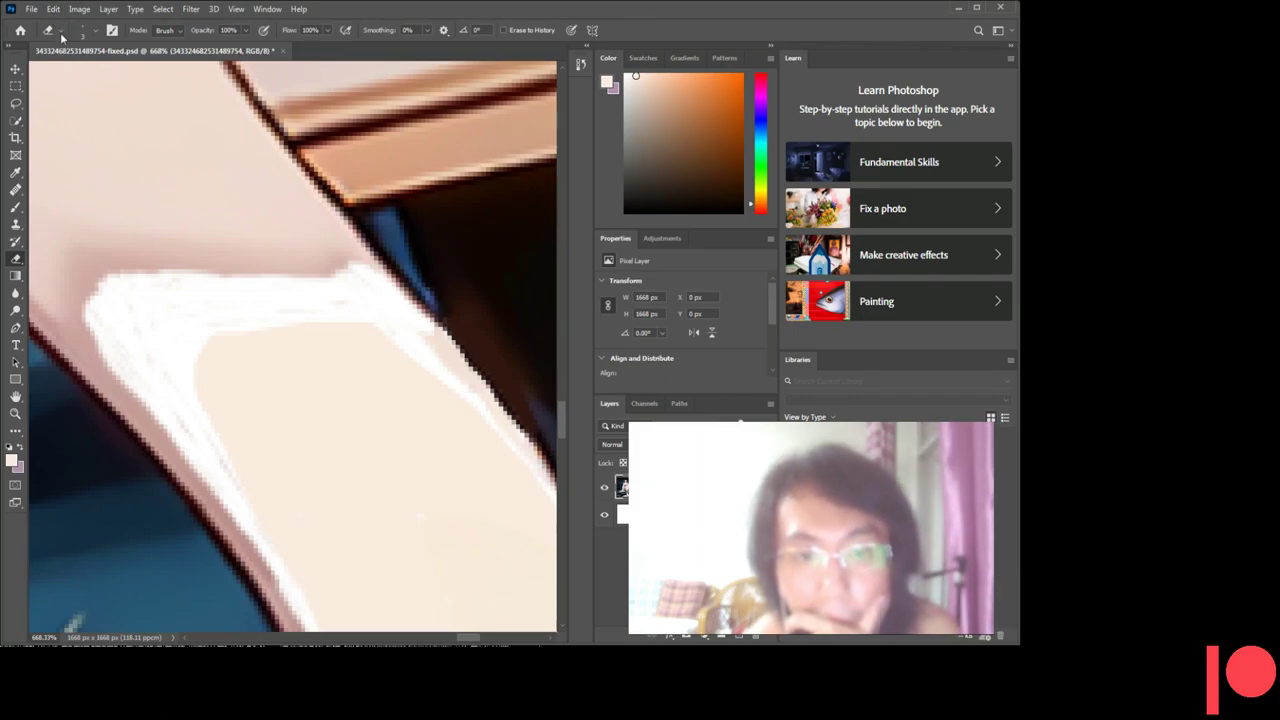
key("ctrl+s")
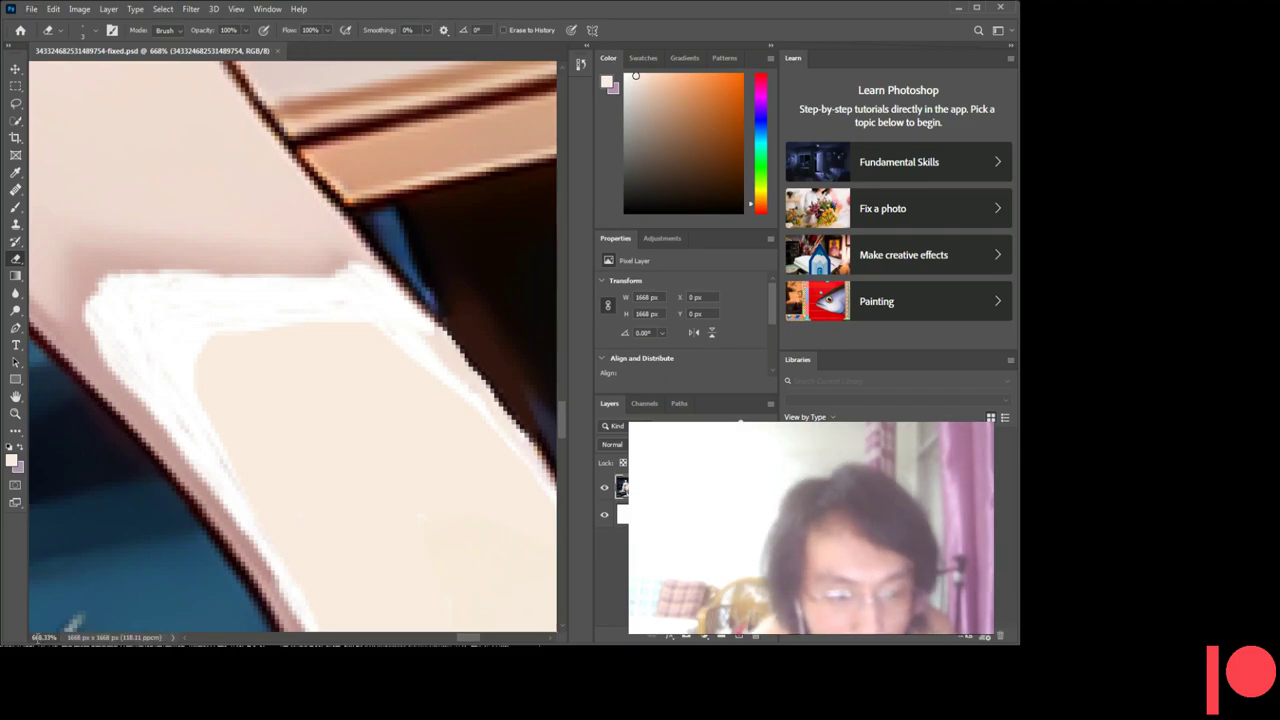
scroll(292, 346, "down", 5)
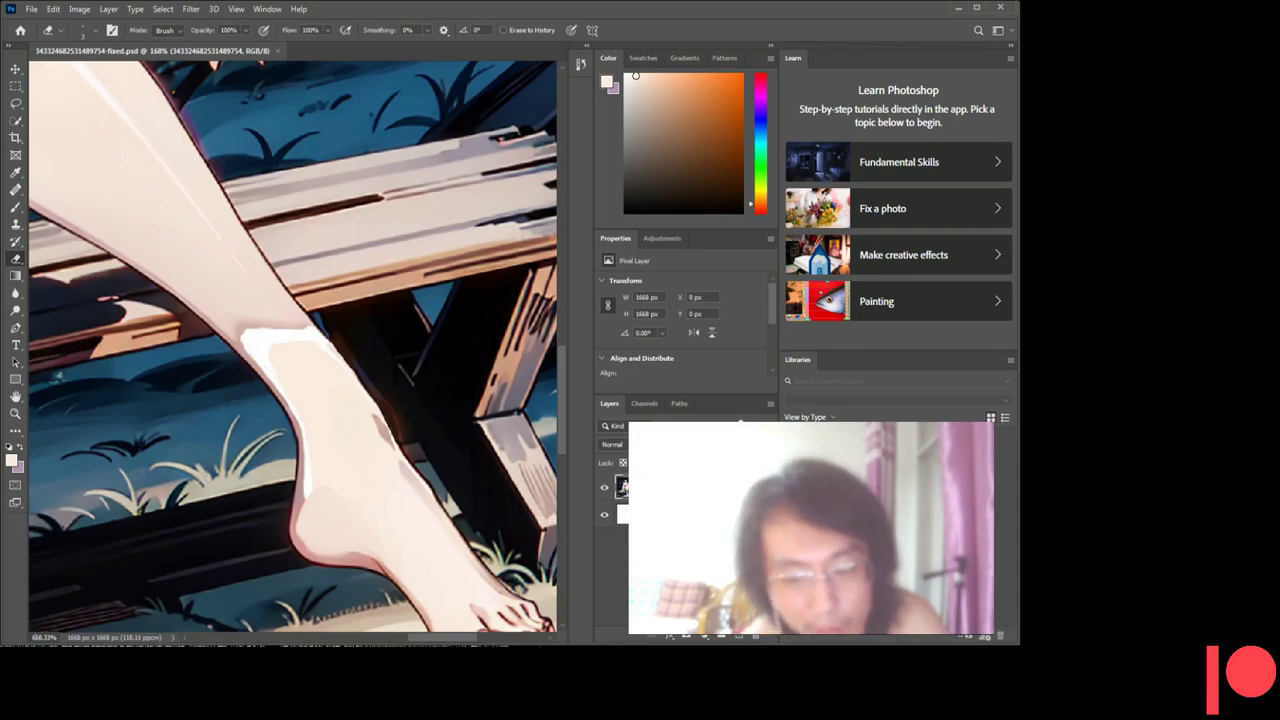
- Zoom in and lighten the pink edge along the leg outline with the eraser
scroll(424, 454, "up", 3)
scroll(424, 454, "up", 2)
scroll(424, 454, "up", 2)
scroll(424, 454, "up", 2)
scroll(420, 452, "down", 3)
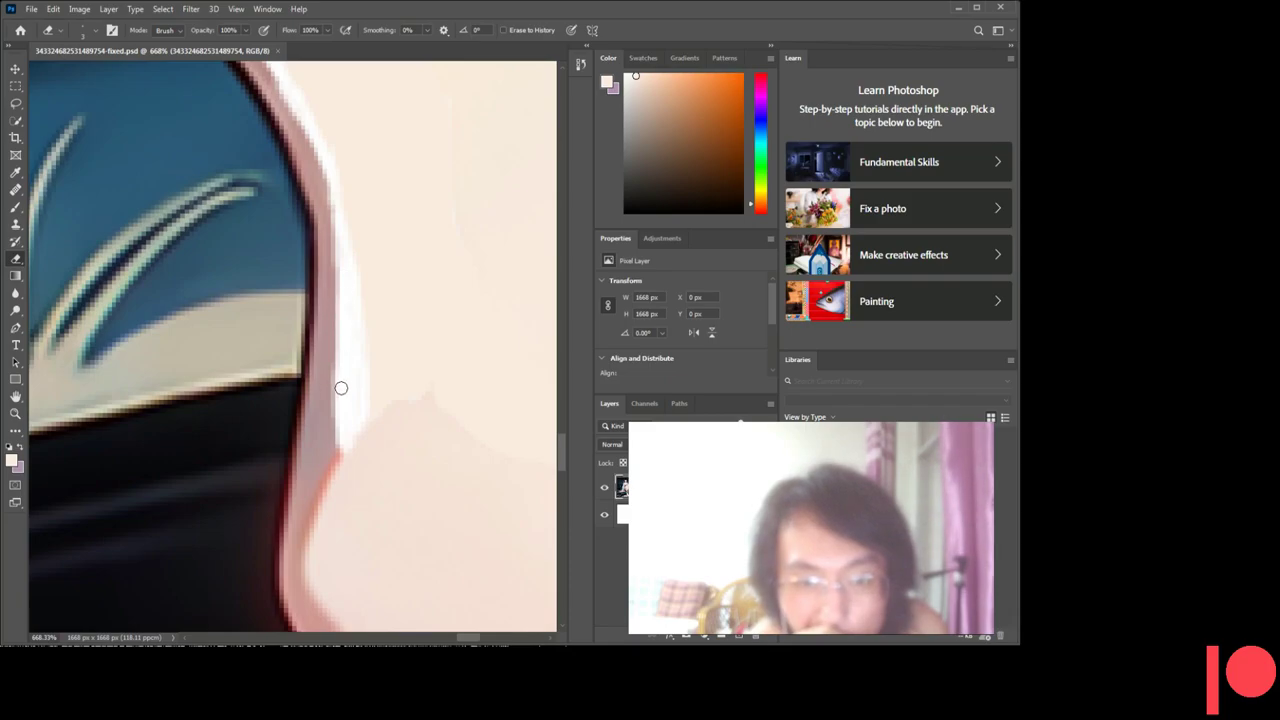
mouse_move(334, 437)
left_mouse_down()
mouse_move(336, 266)
mouse_move(345, 285)
left_mouse_up()
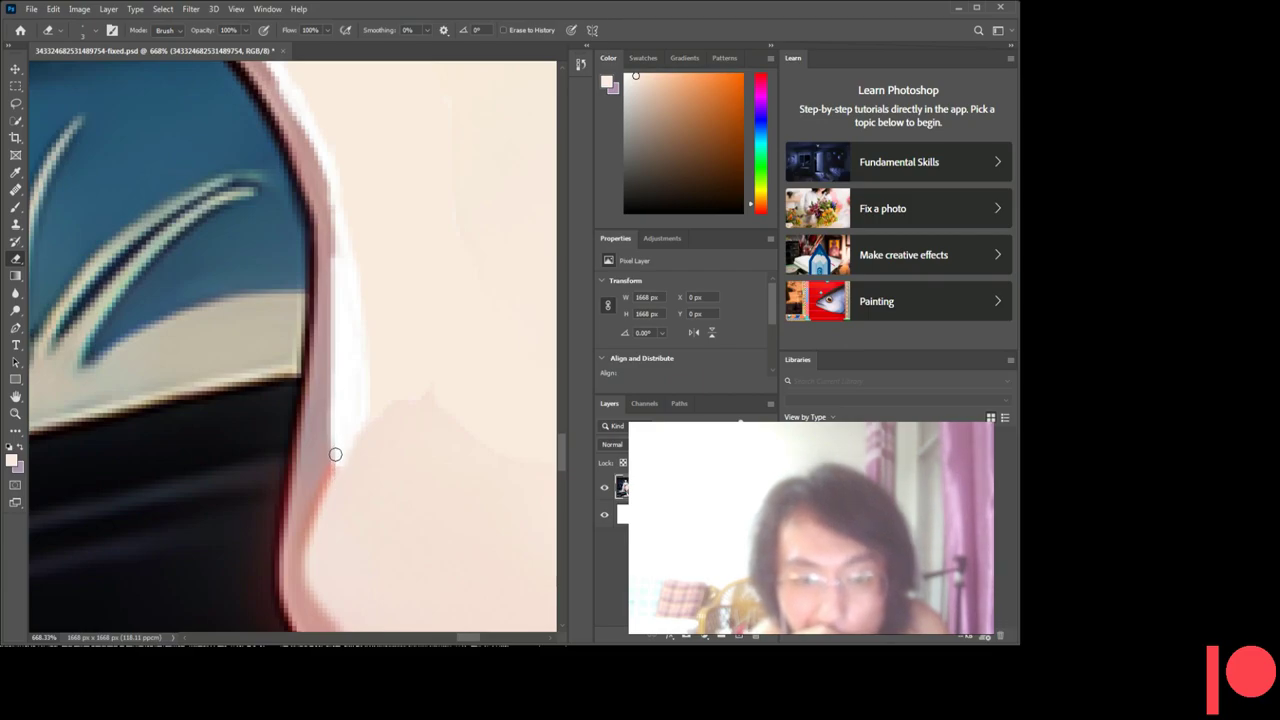
- Extend the white highlight strip along the shin's upper edge, up and to the left
scroll(336, 379, "up", 2)
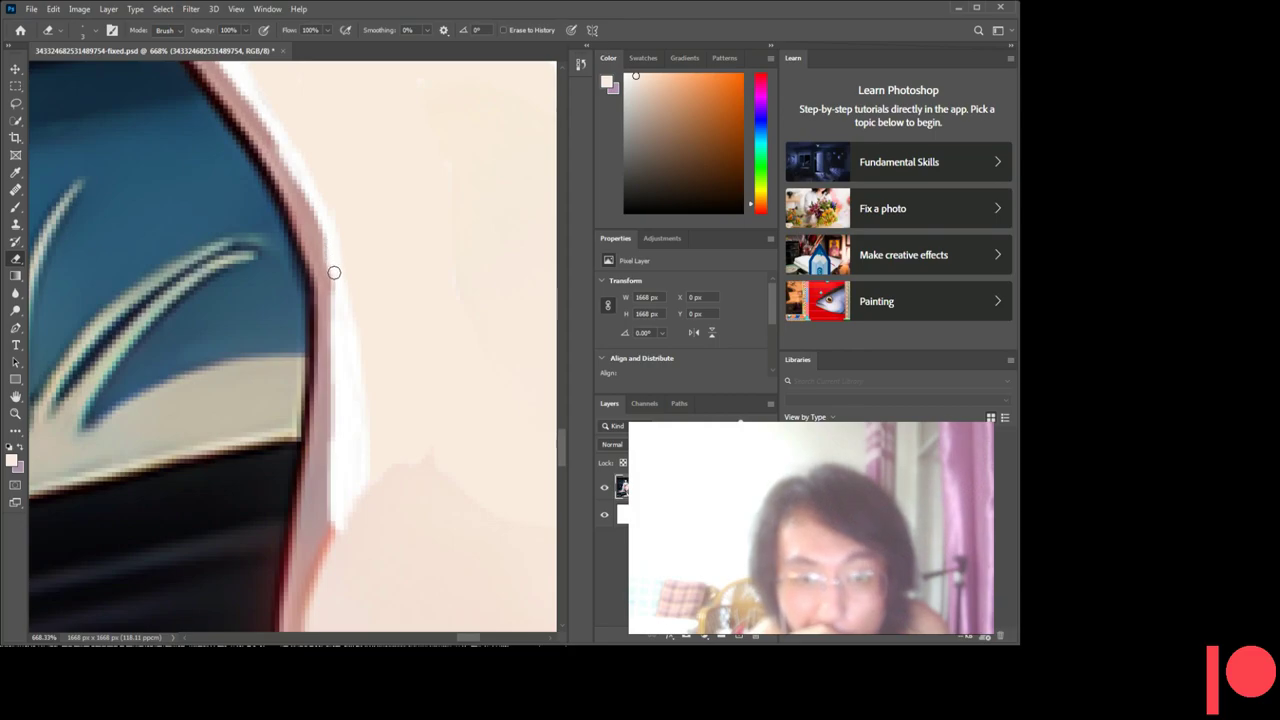
scroll(340, 328, "up", 2)
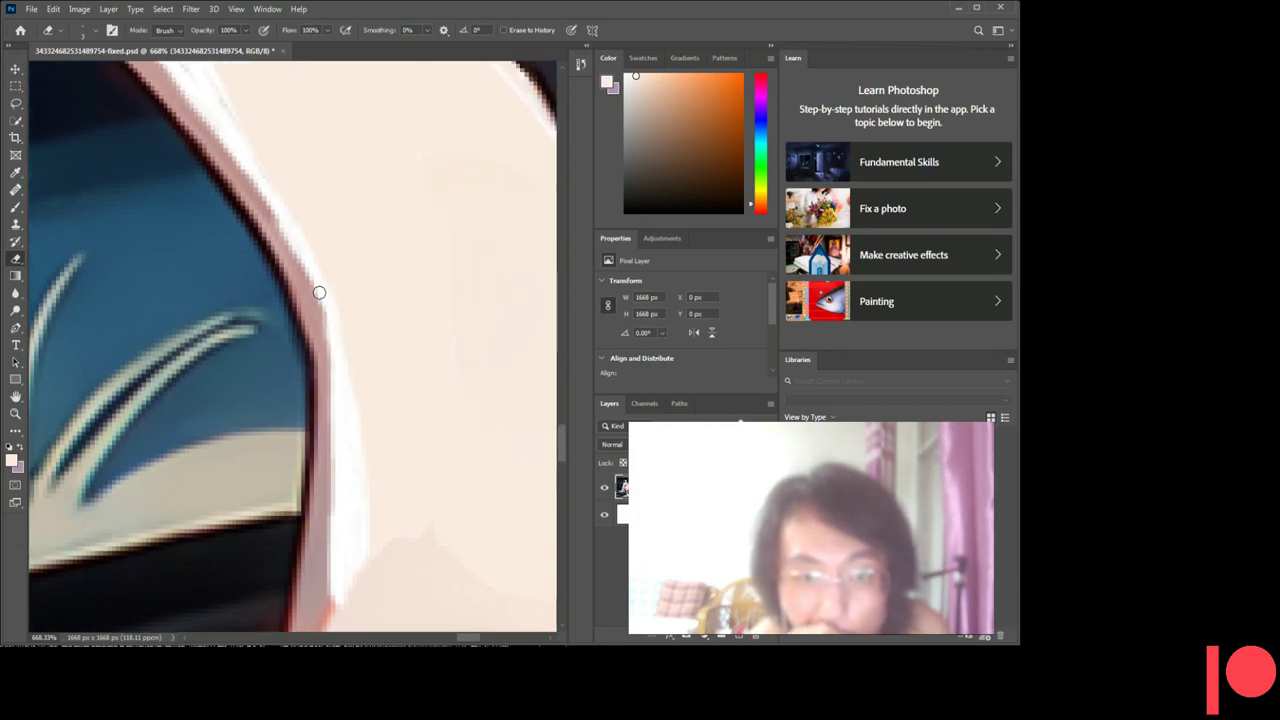
scroll(315, 305, "up", 1)
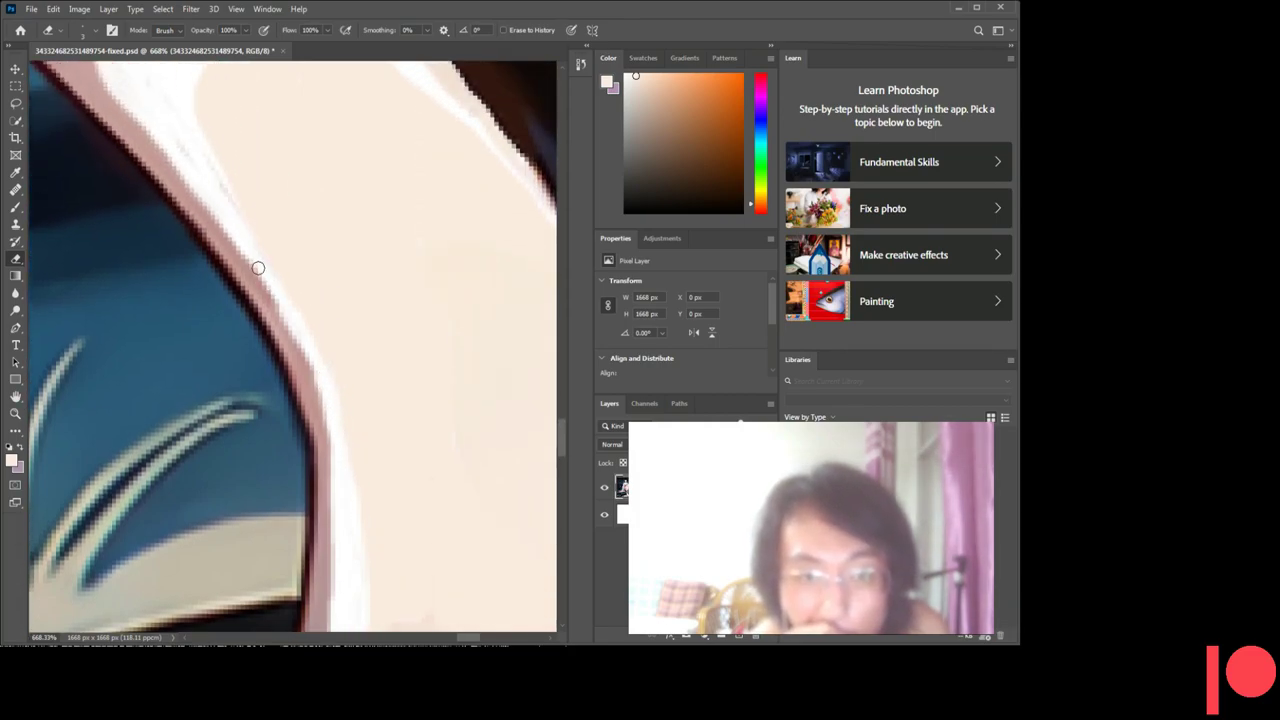
scroll(262, 280, "up", 1)
scroll(270, 302, "up", 1)
scroll(274, 314, "up", 1)
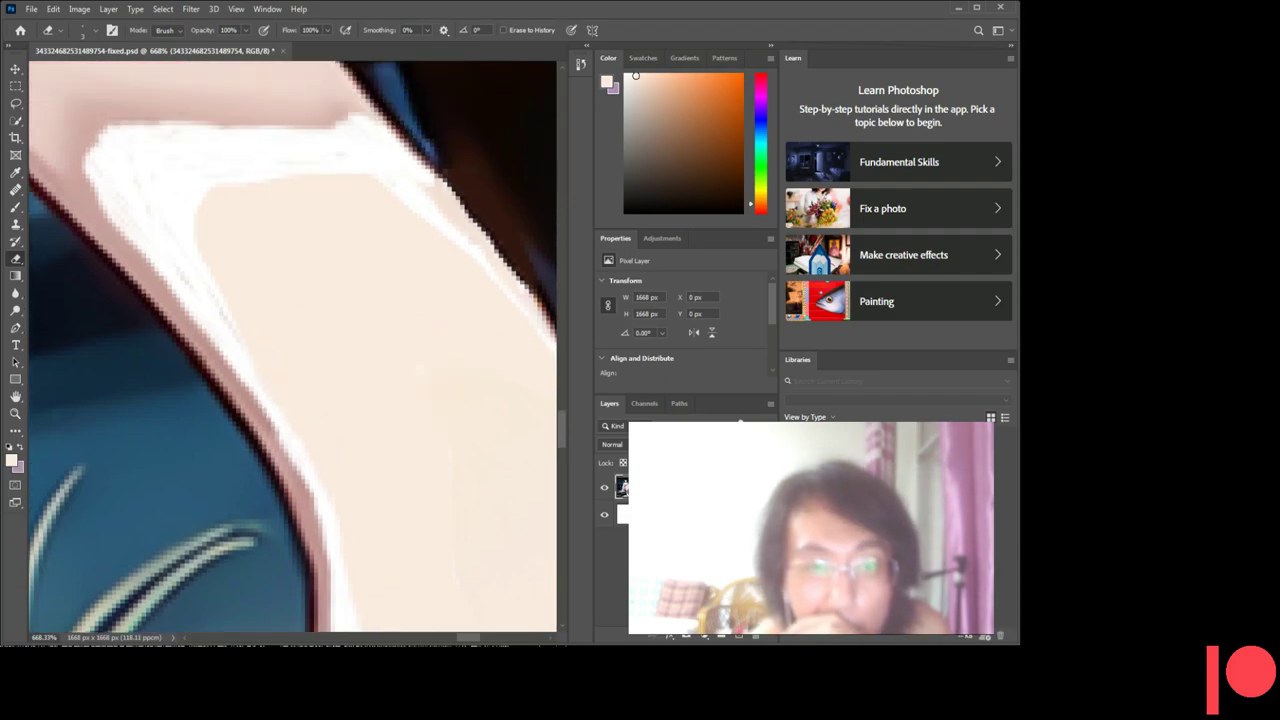
left_click_drag(476, 640, 466, 640)
scroll(390, 369, "up", 2)
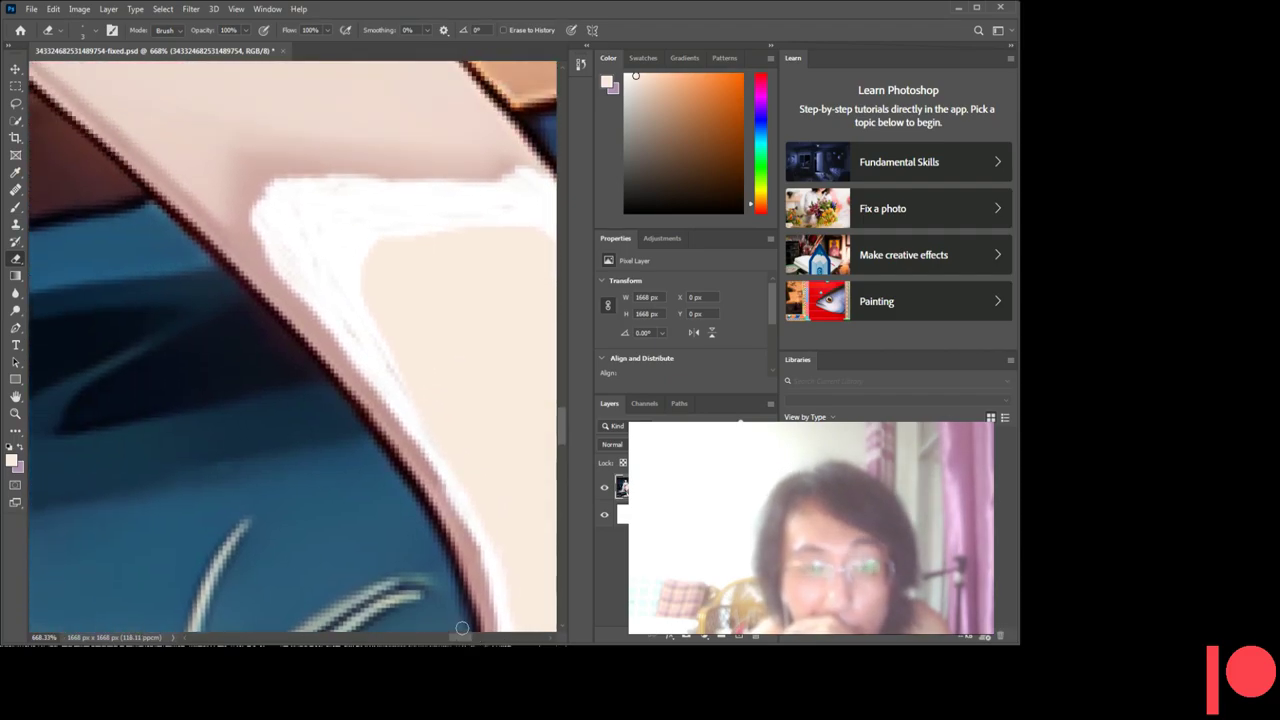
scroll(390, 369, "up", 2)
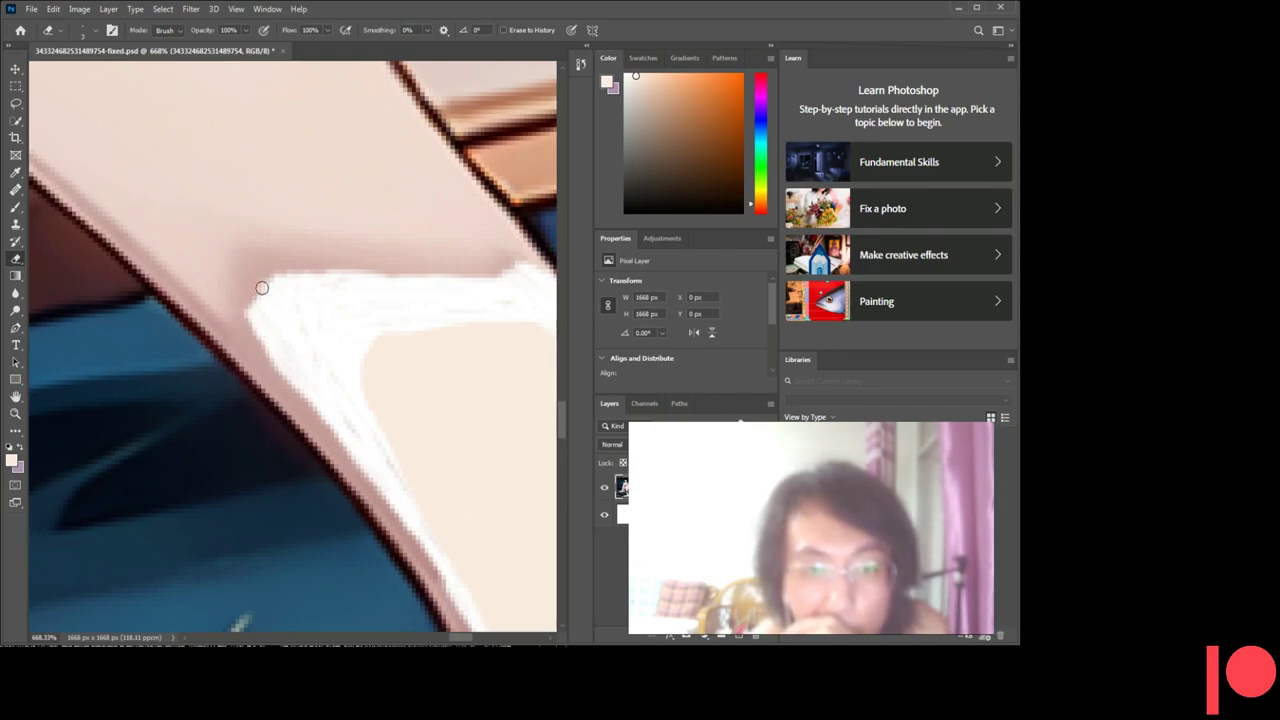
mouse_move(270, 268)
left_mouse_down()
mouse_move(431, 275)
mouse_move(369, 274)
mouse_move(517, 303)
mouse_move(443, 303)
mouse_move(514, 249)
left_mouse_up()
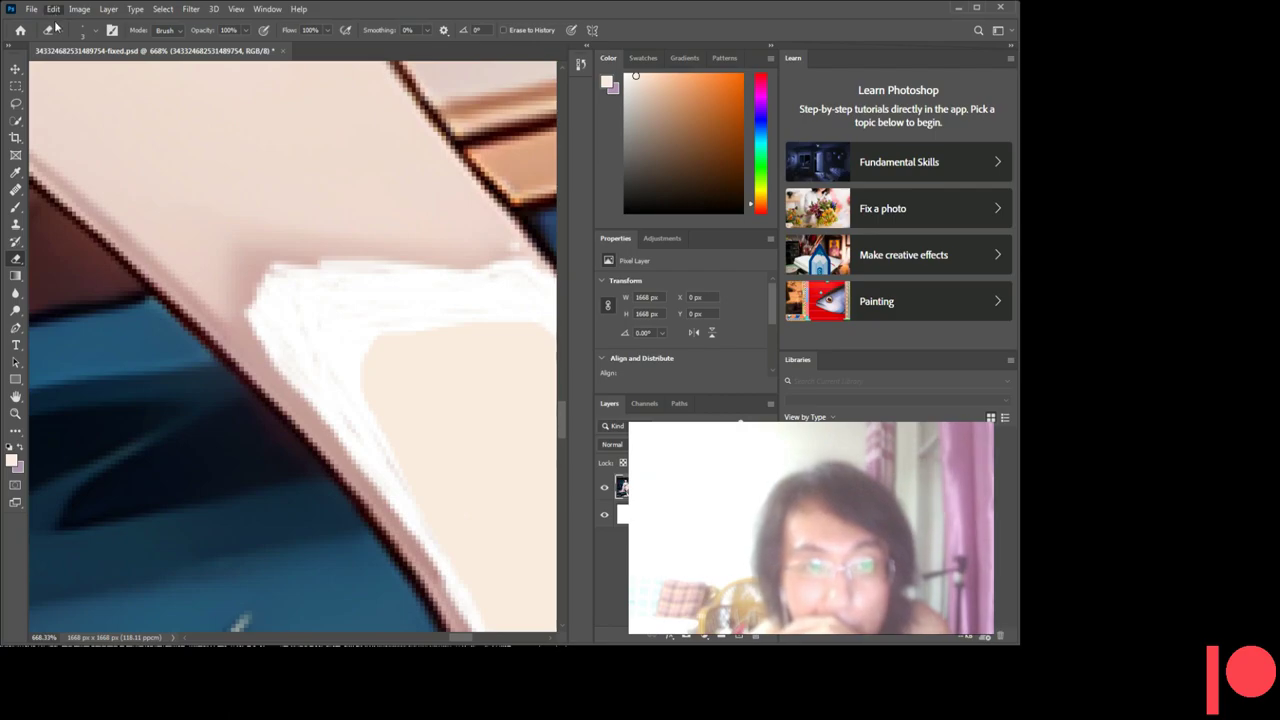
left_click_drag(517, 263, 400, 251)
mouse_move(477, 254)
left_mouse_down()
mouse_move(382, 252)
mouse_move(520, 260)
left_mouse_up()
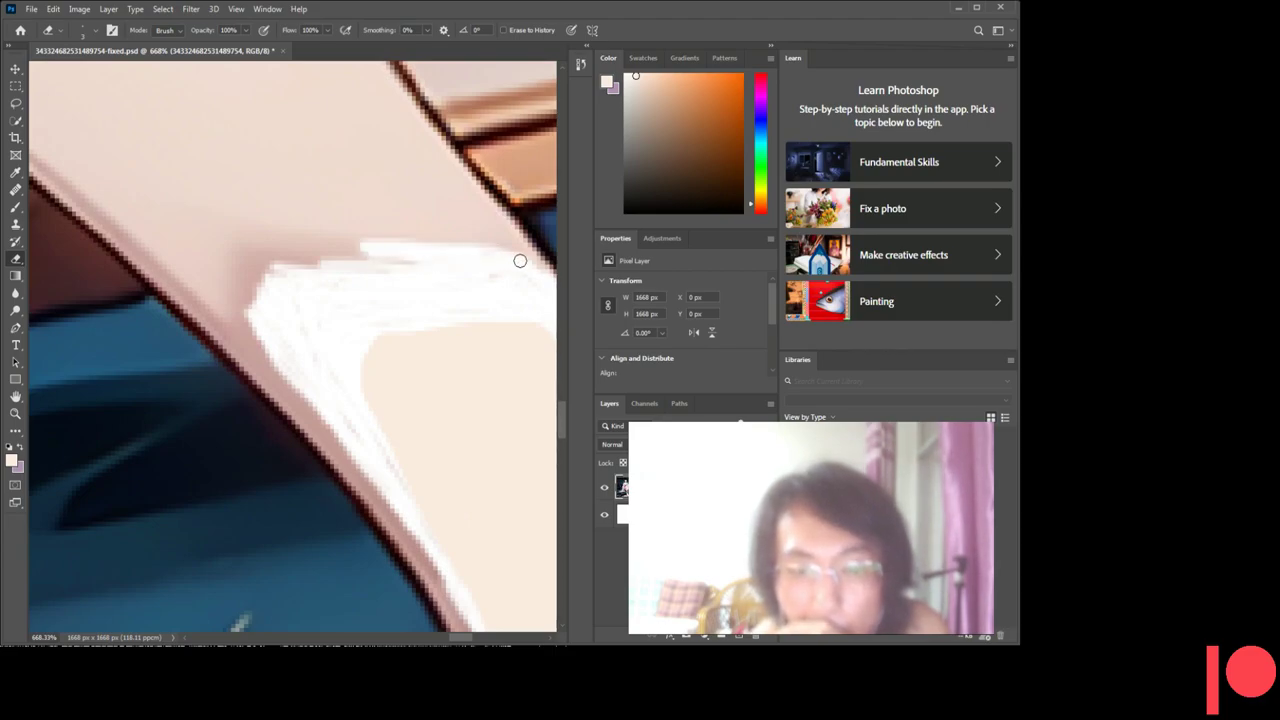
mouse_move(337, 246)
left_mouse_down()
mouse_move(360, 257)
mouse_move(314, 251)
mouse_move(316, 265)
left_mouse_up()
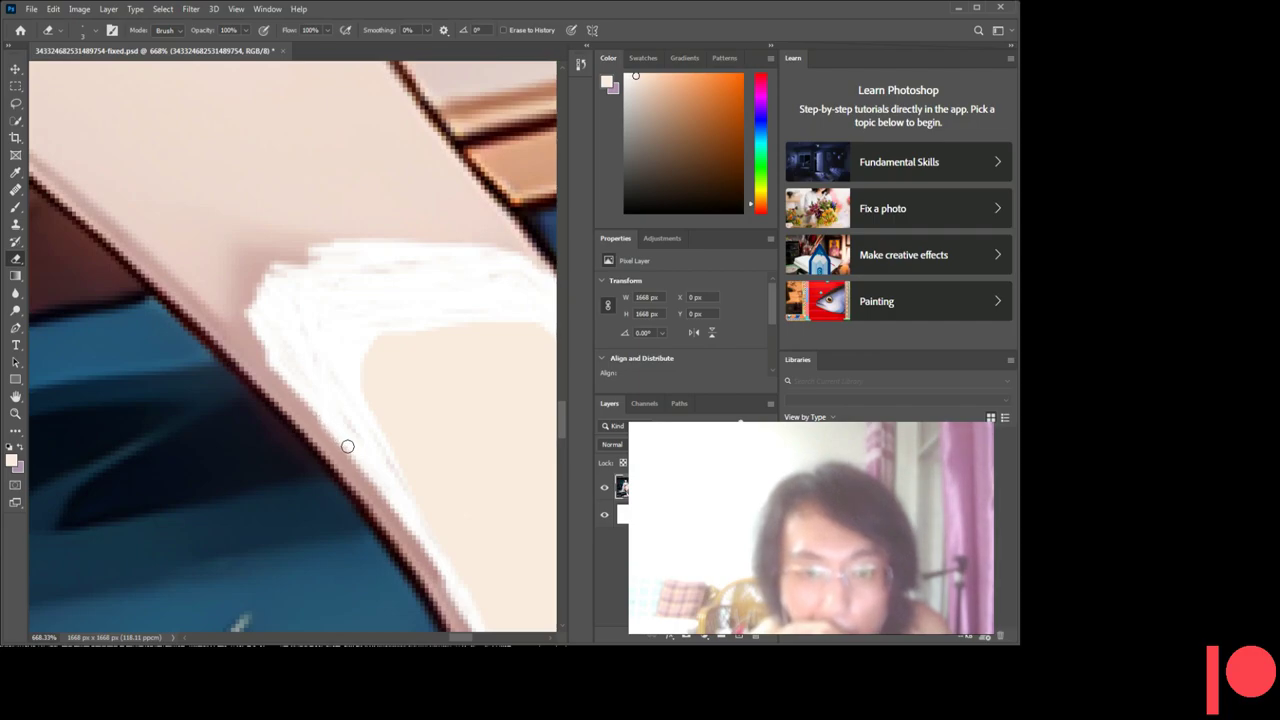
- Lighten the pink edge further down along the shin
scroll(410, 472, "down", 2)
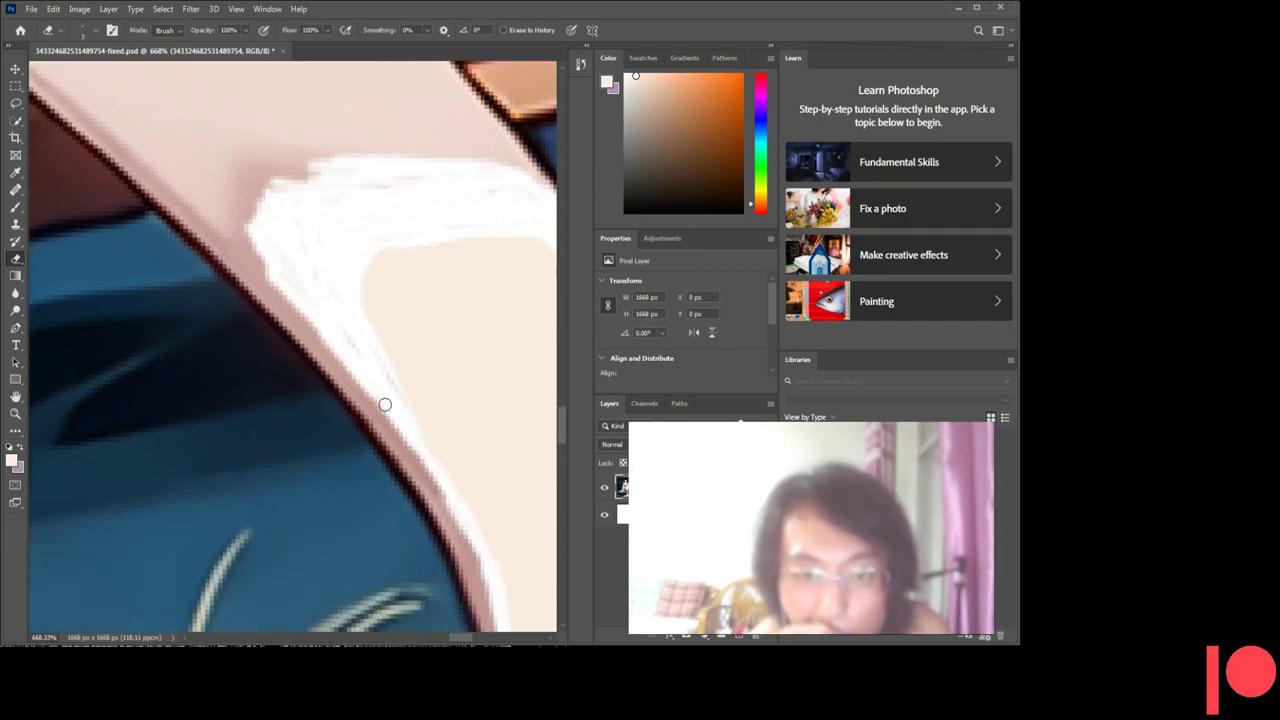
left_click_drag(412, 445, 447, 494)
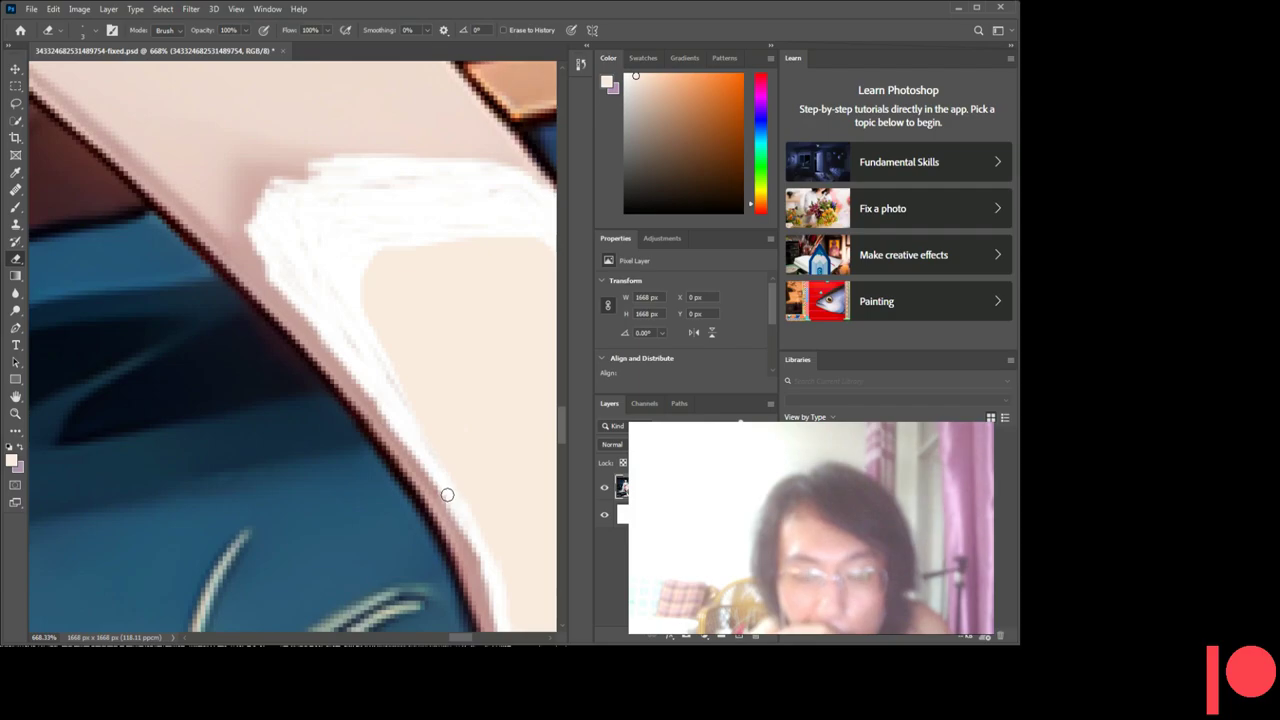
scroll(466, 491, "down", 1)
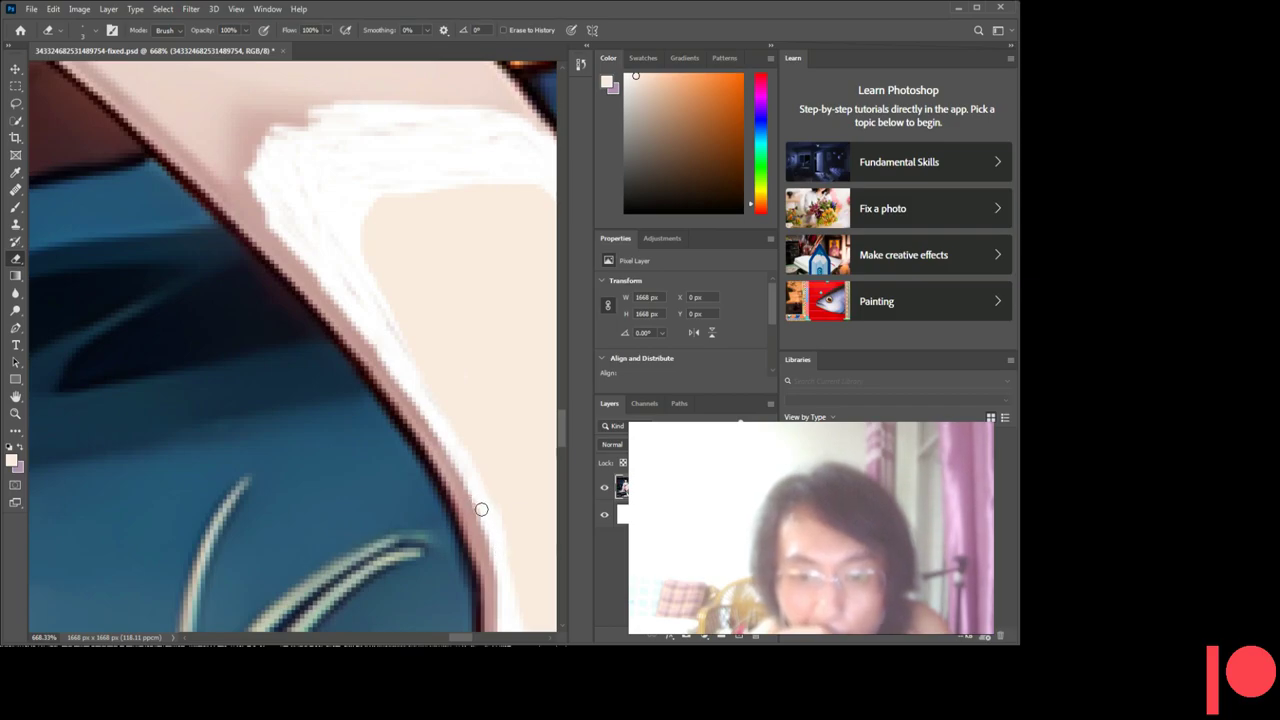
scroll(503, 523, "down", 2)
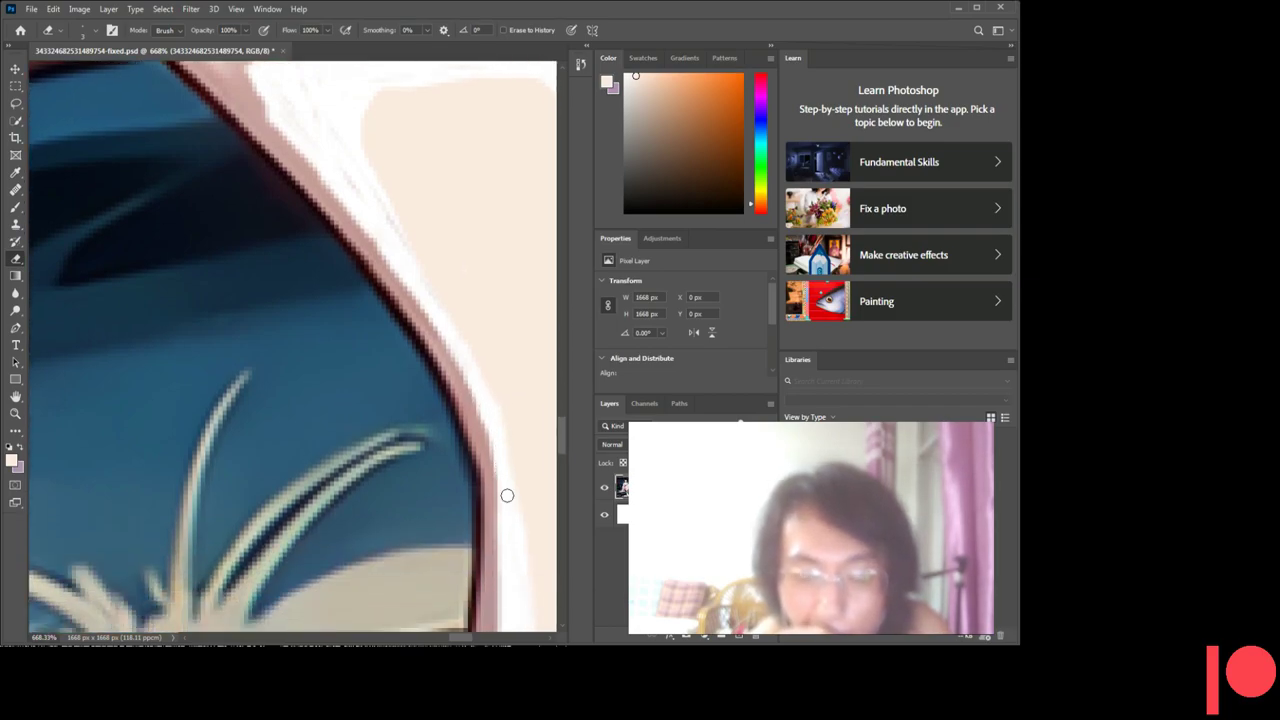
scroll(511, 510, "up", 2)
scroll(513, 513, "up", 3)
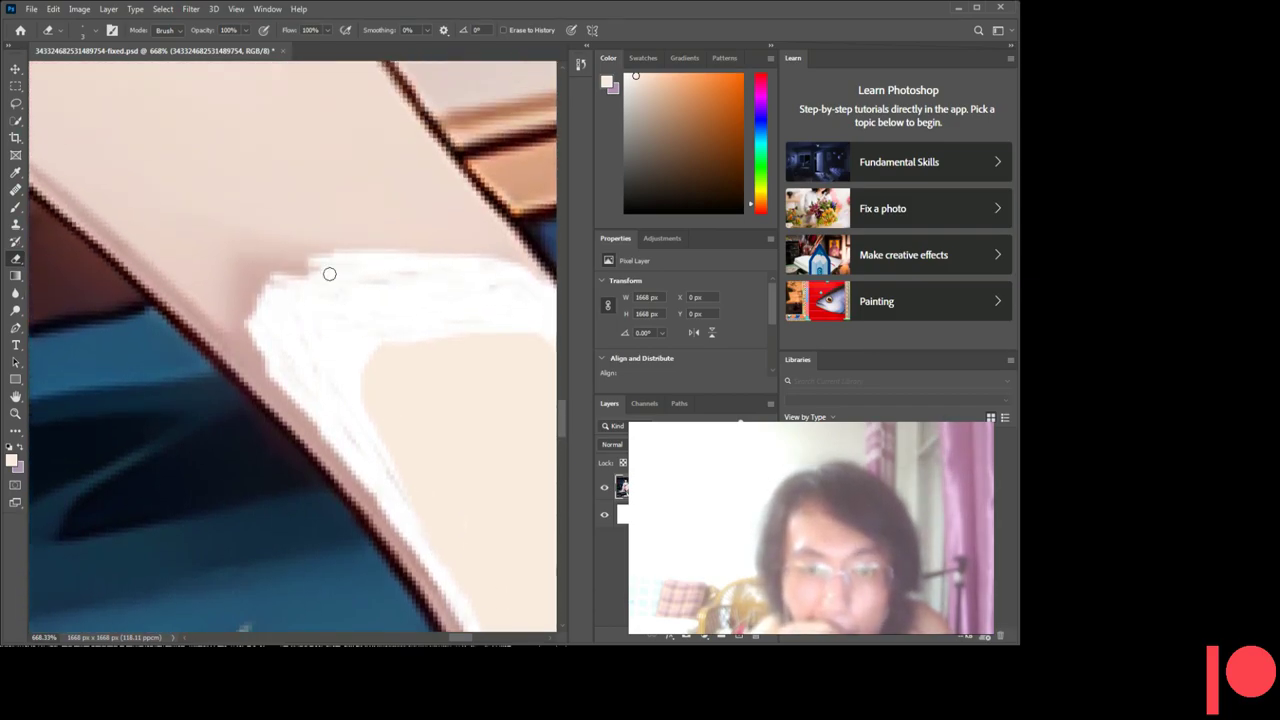
- Smooth the highlight's top edge and upper-left tip with short eraser strokes, then save
left_click_drag(328, 259, 266, 271)
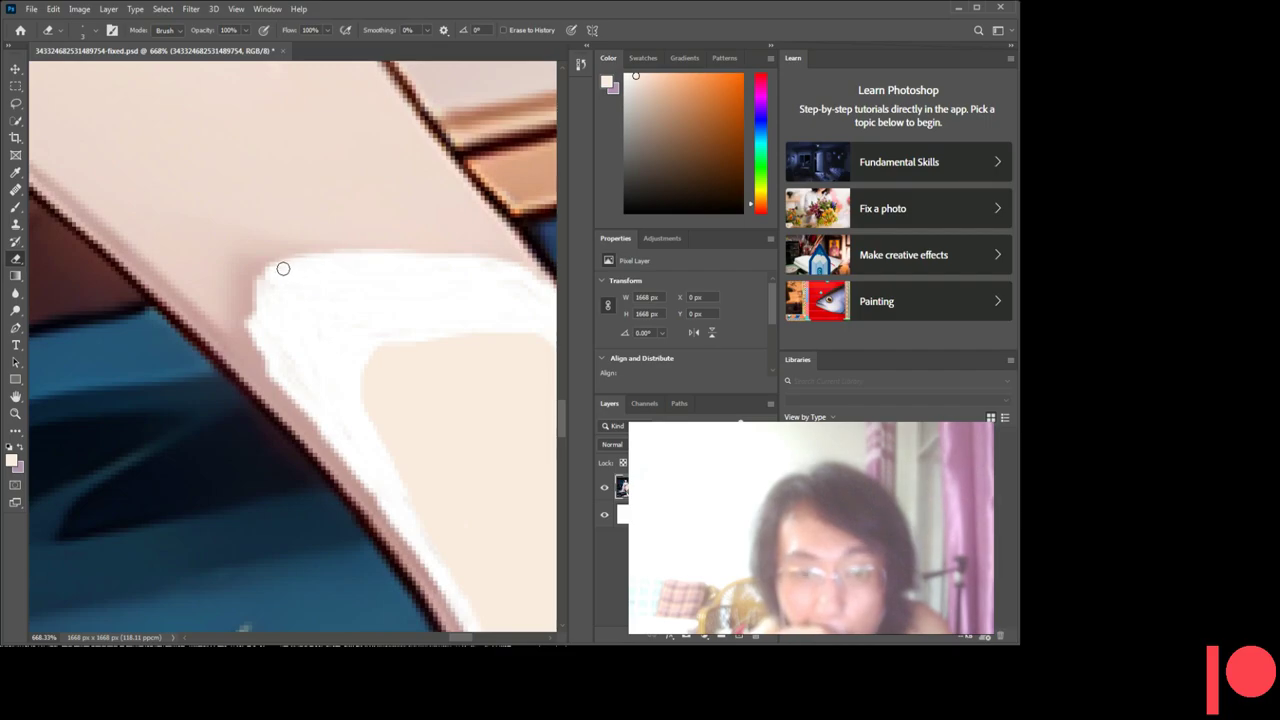
left_click_drag(281, 254, 356, 252)
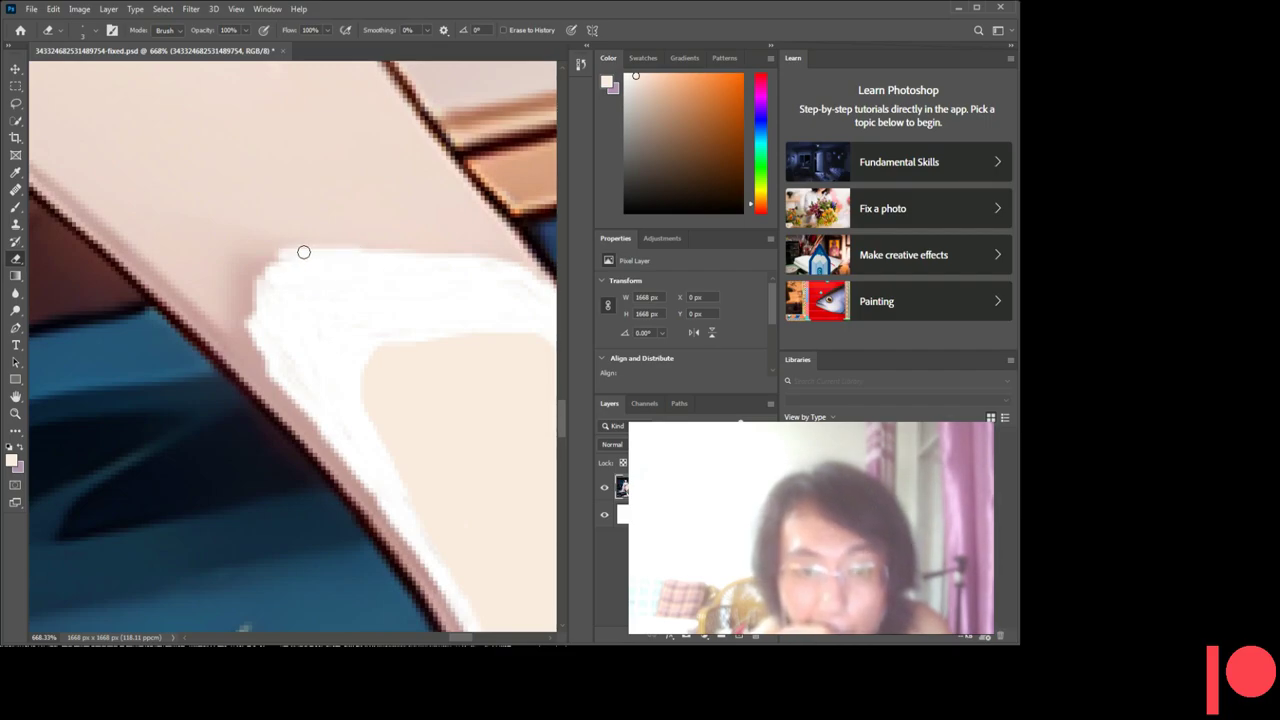
left_click_drag(246, 257, 460, 246)
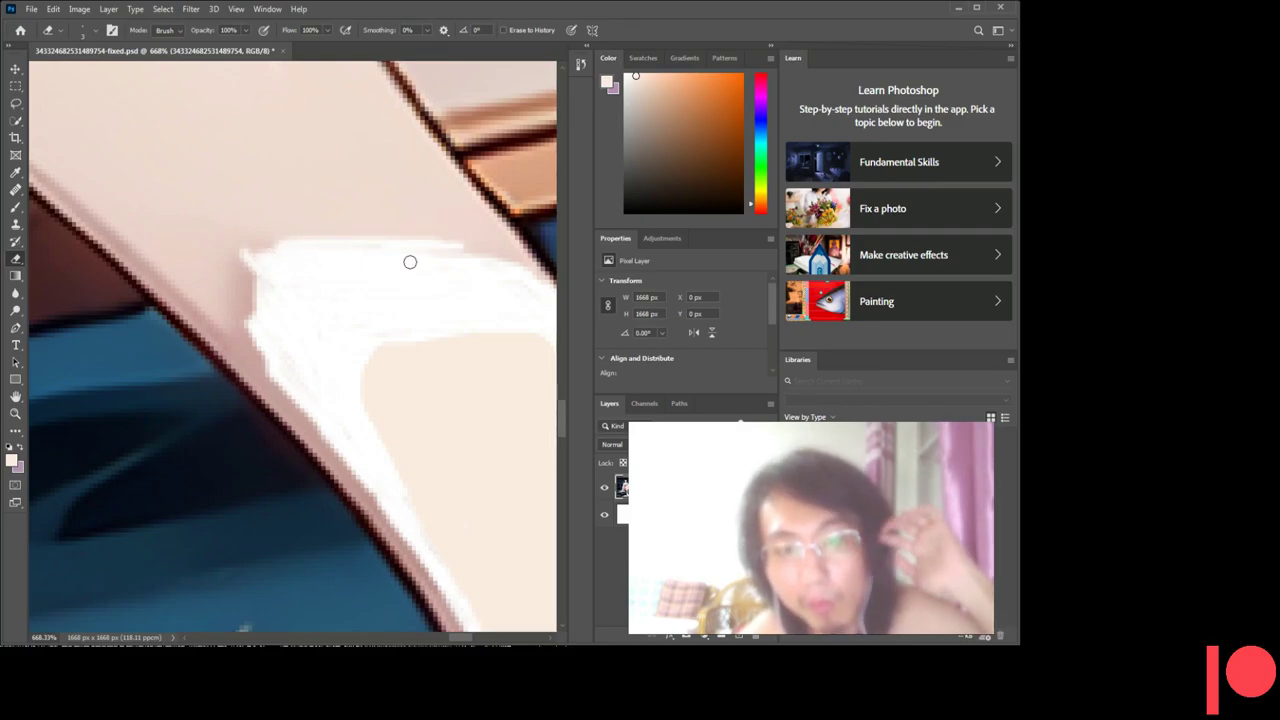
scroll(390, 330, "down", 2)
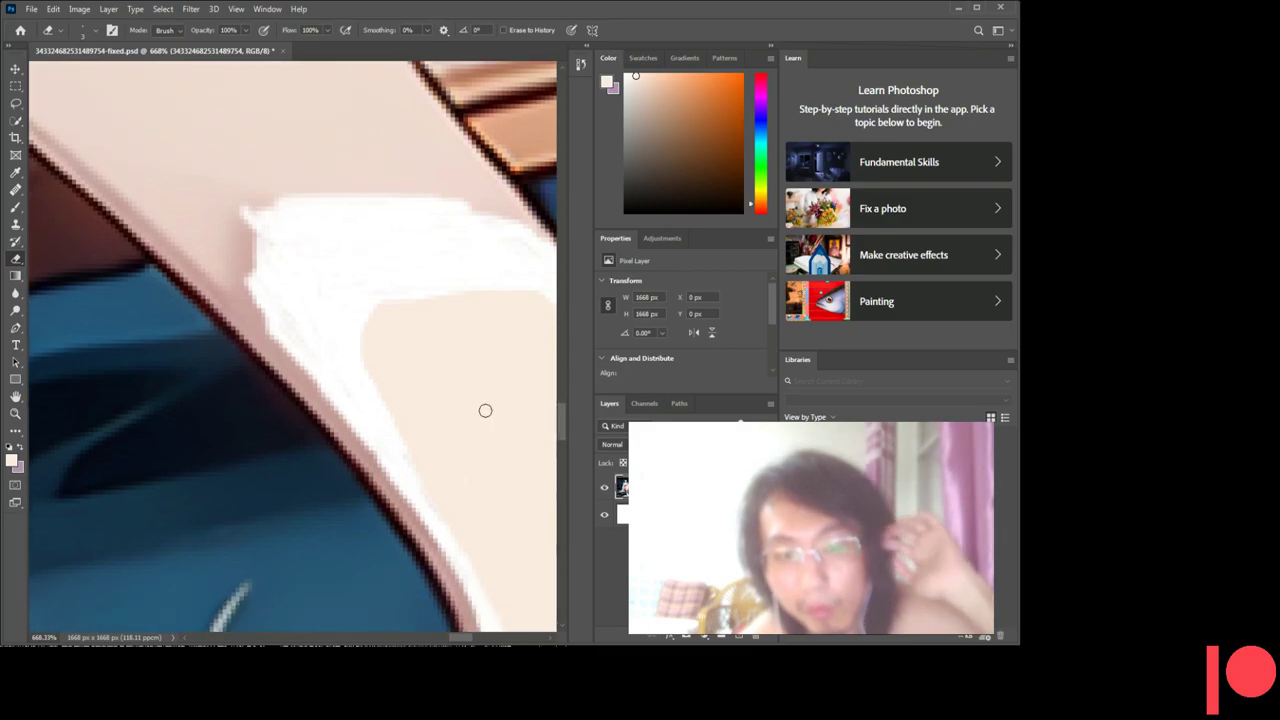
left_click_drag(440, 637, 466, 638)
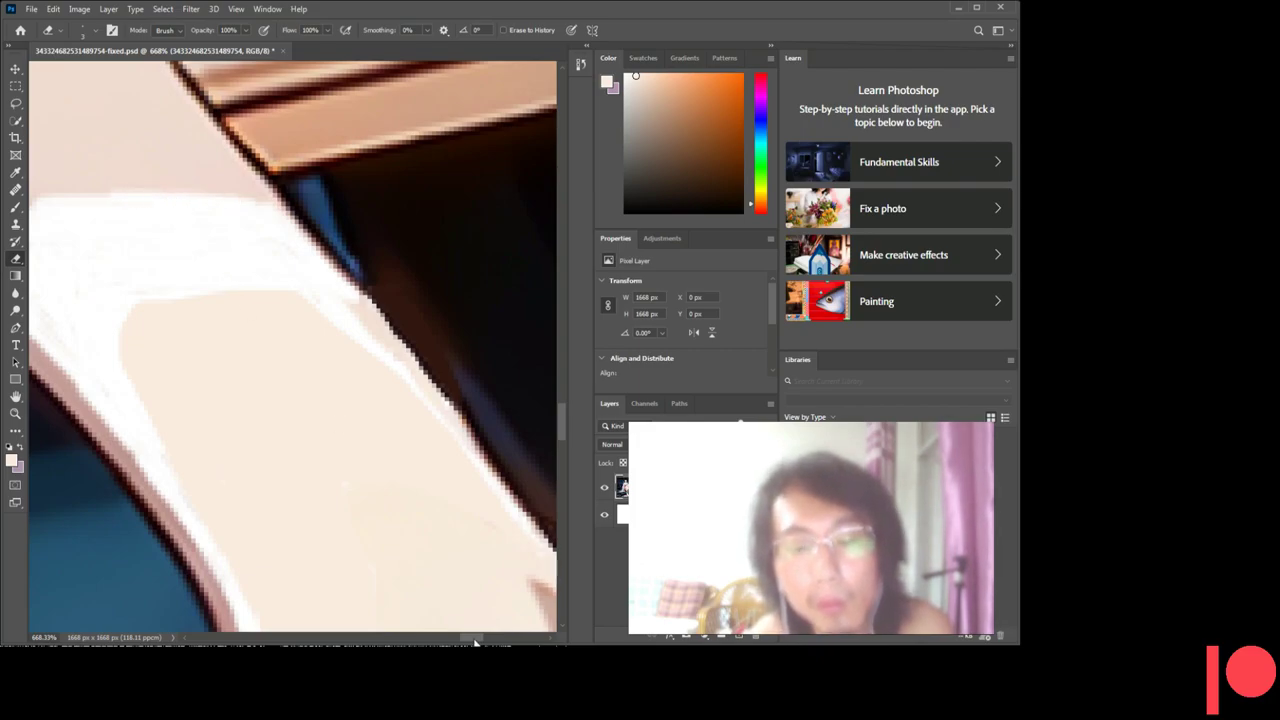
left_click_drag(475, 641, 468, 641)
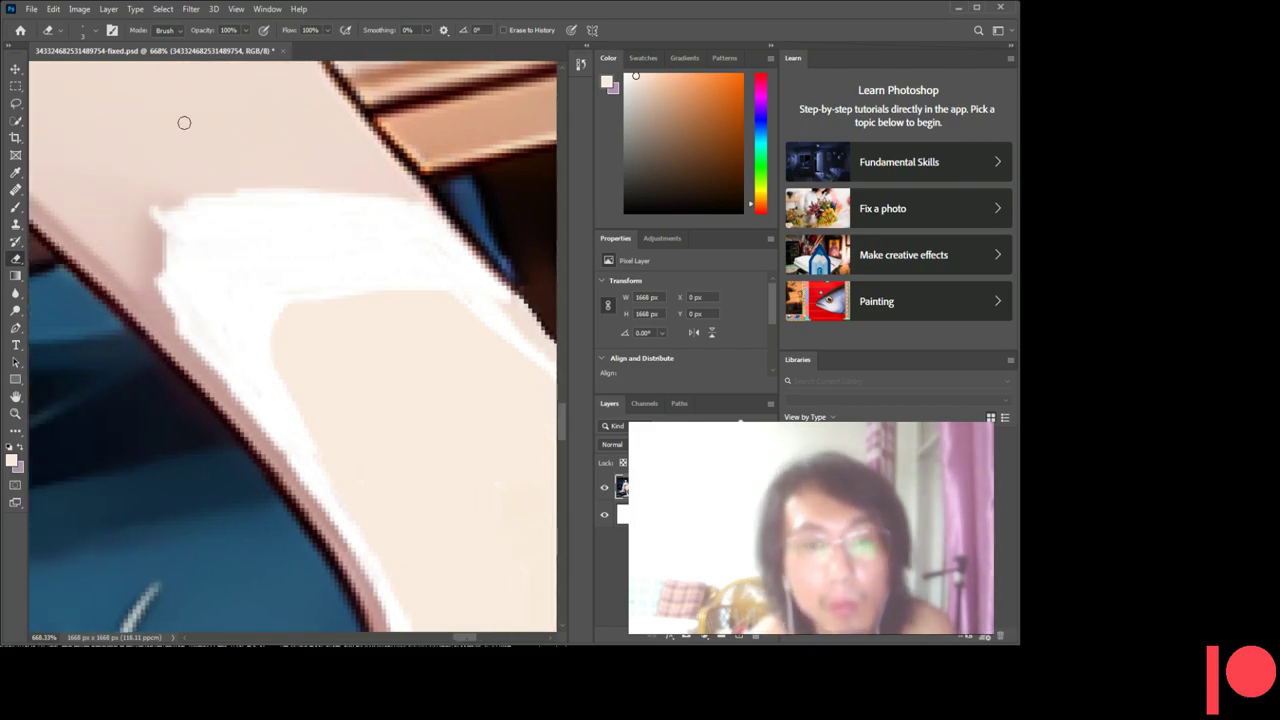
key("ctrl+s")
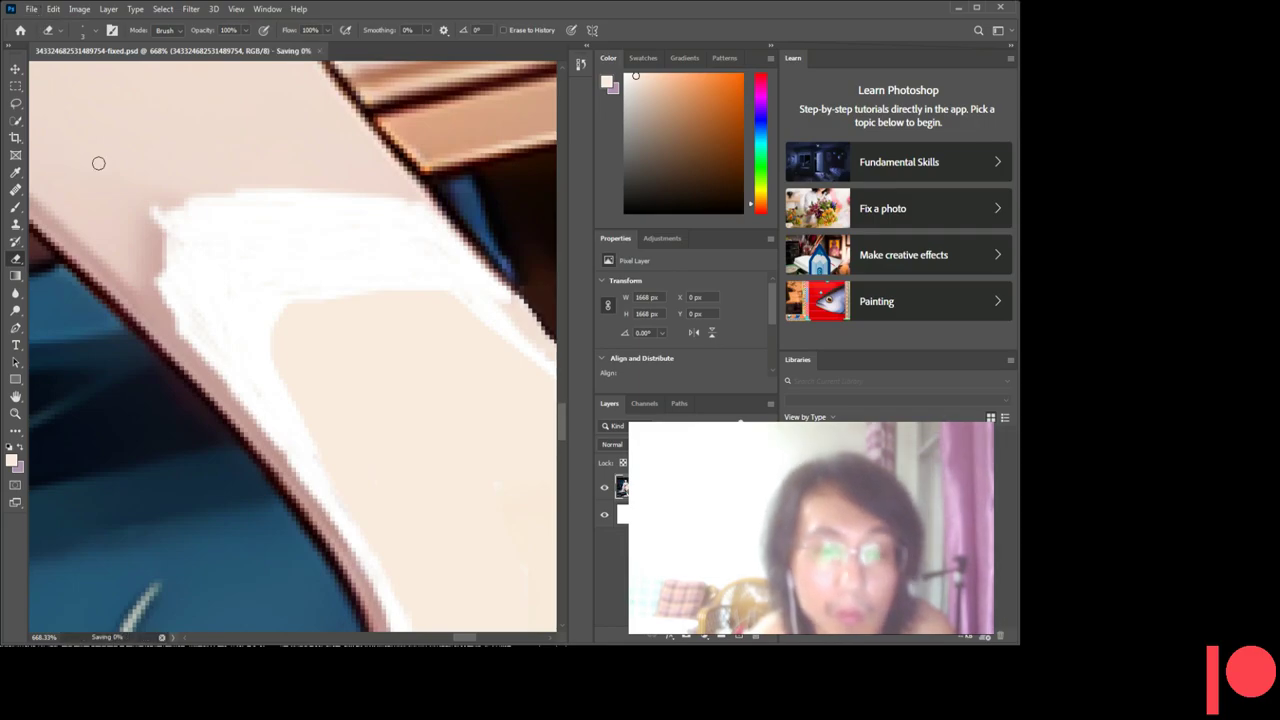
- Lasso the inner white stroke on the shin and fill it with peach skin tone
left_click(15, 103)
left_click_drag(216, 265, 367, 553)
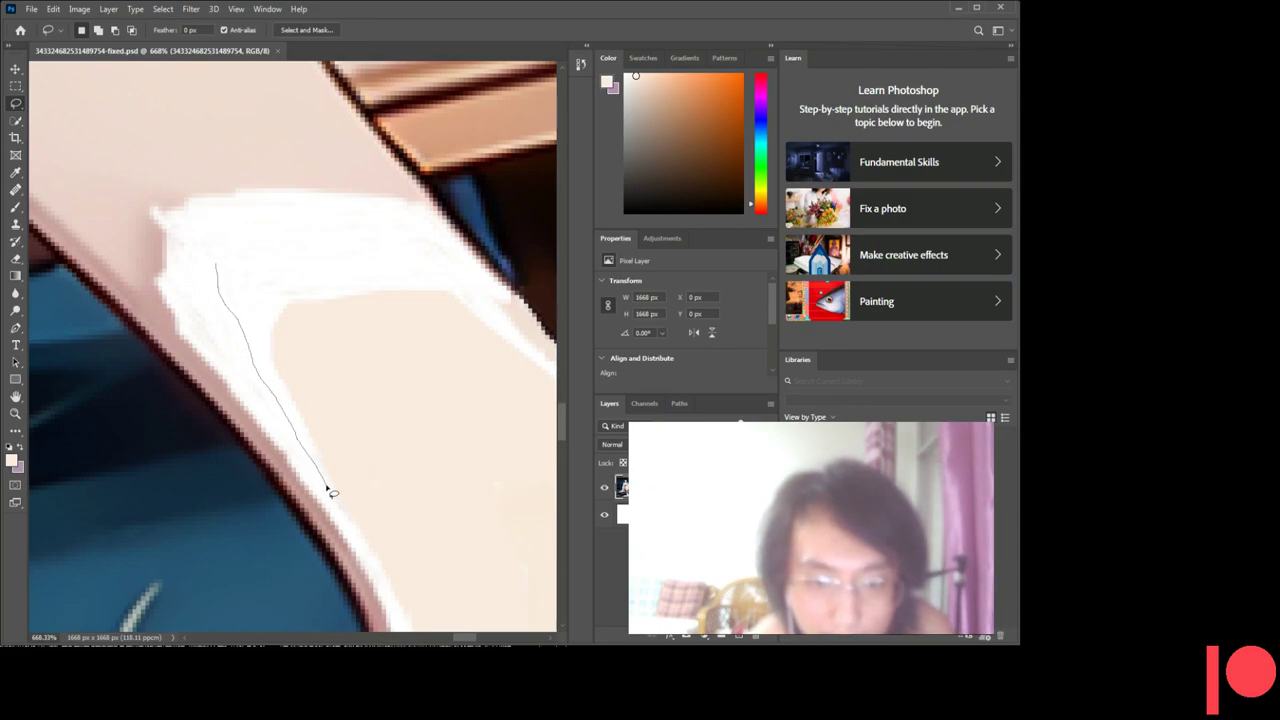
left_click_drag(399, 603, 314, 440)
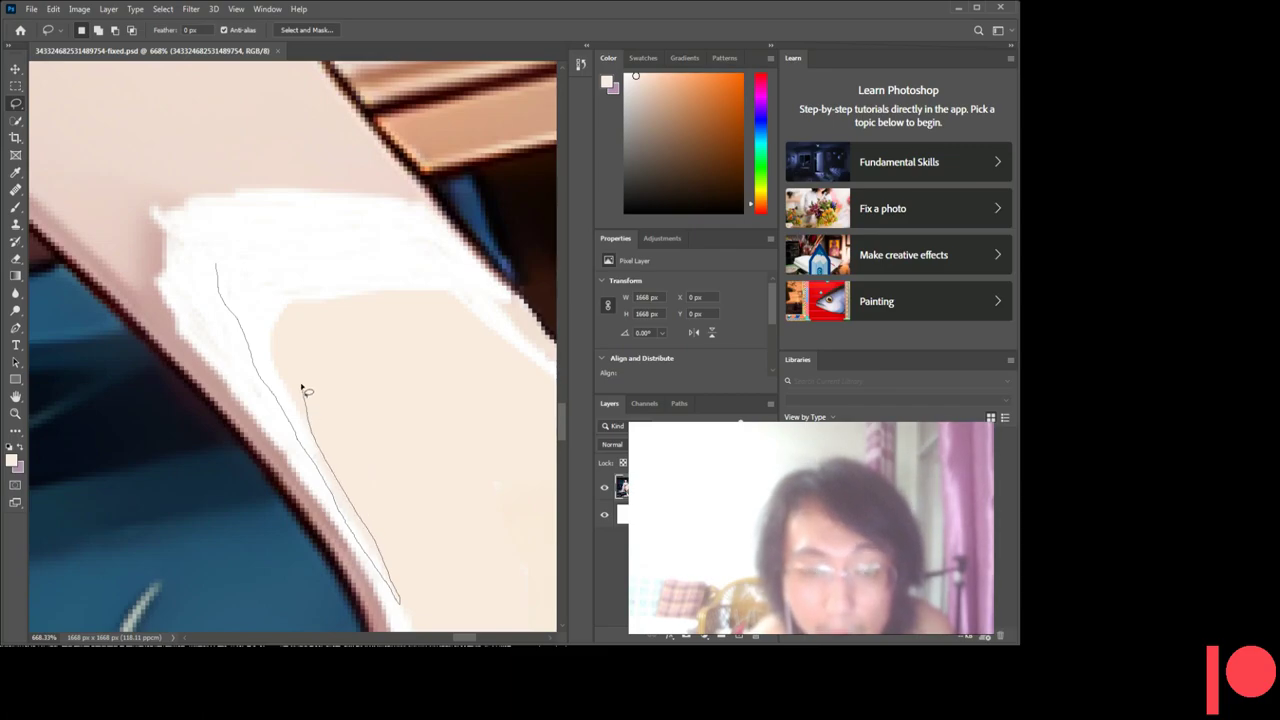
left_click_drag(320, 323, 414, 315)
mouse_move(541, 377)
left_mouse_down()
mouse_move(403, 228)
mouse_move(235, 240)
mouse_move(218, 270)
left_mouse_up()
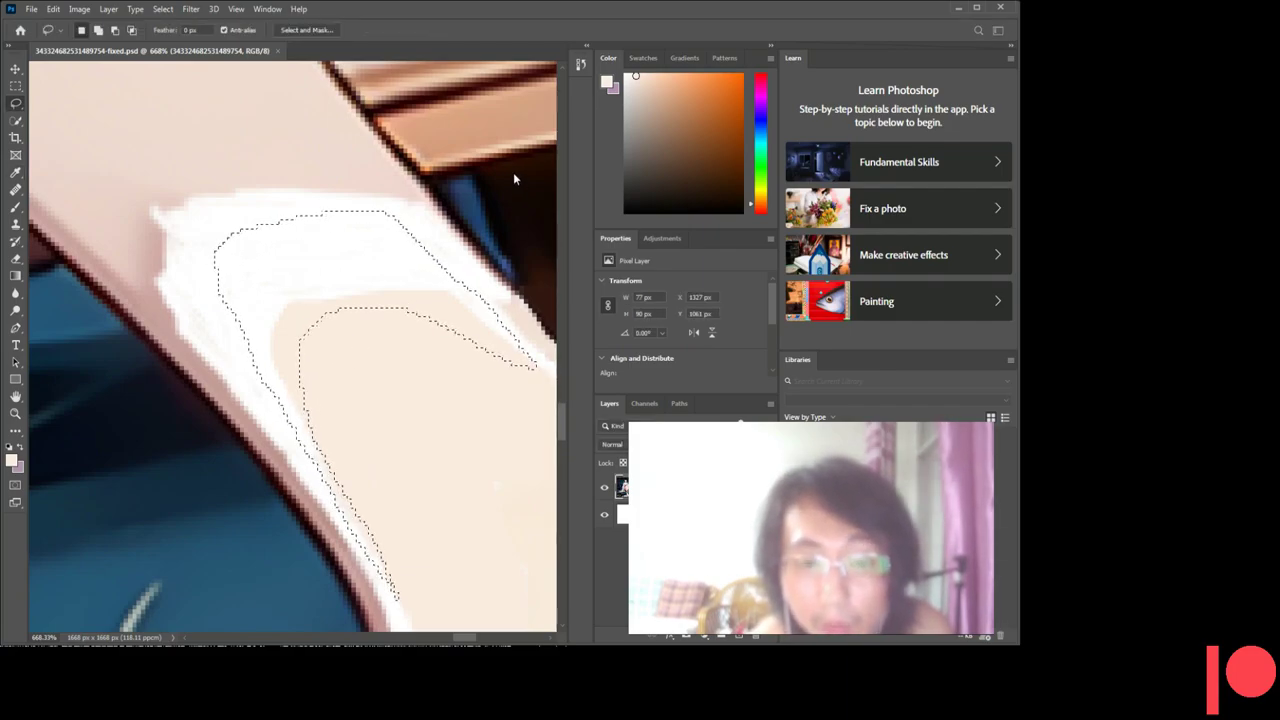
key("alt+BackSpace")
key("ctrl+d")
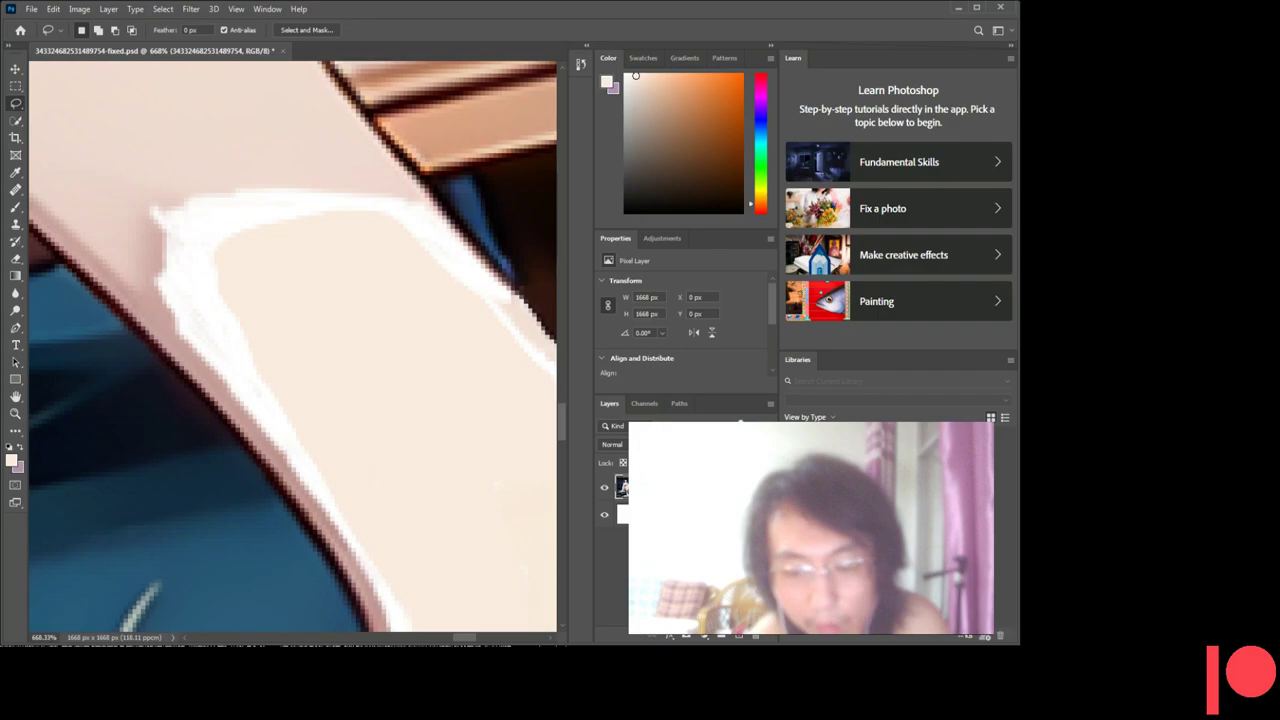
- Zoom out to 168% to review the leg, then back to 668% on the shin highlight
scroll(292, 346, "down", 5)
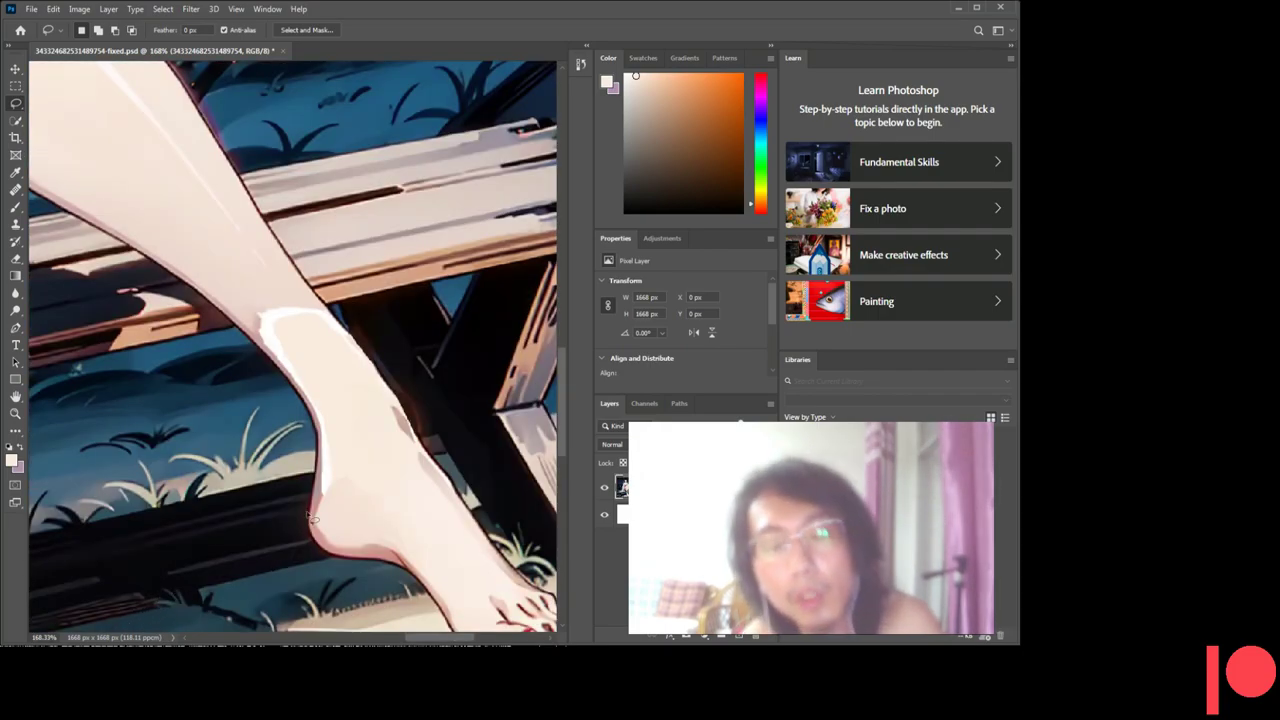
scroll(158, 604, "down", 2)
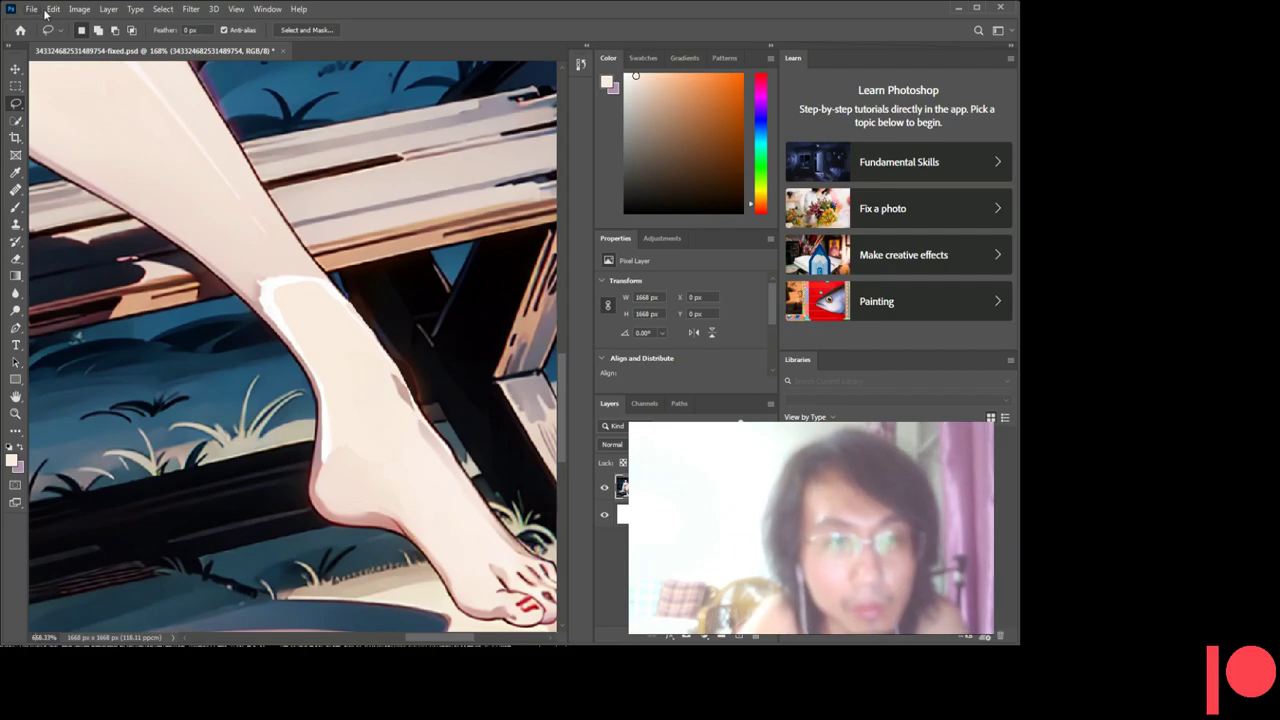
scroll(45, 73, "up", 8)
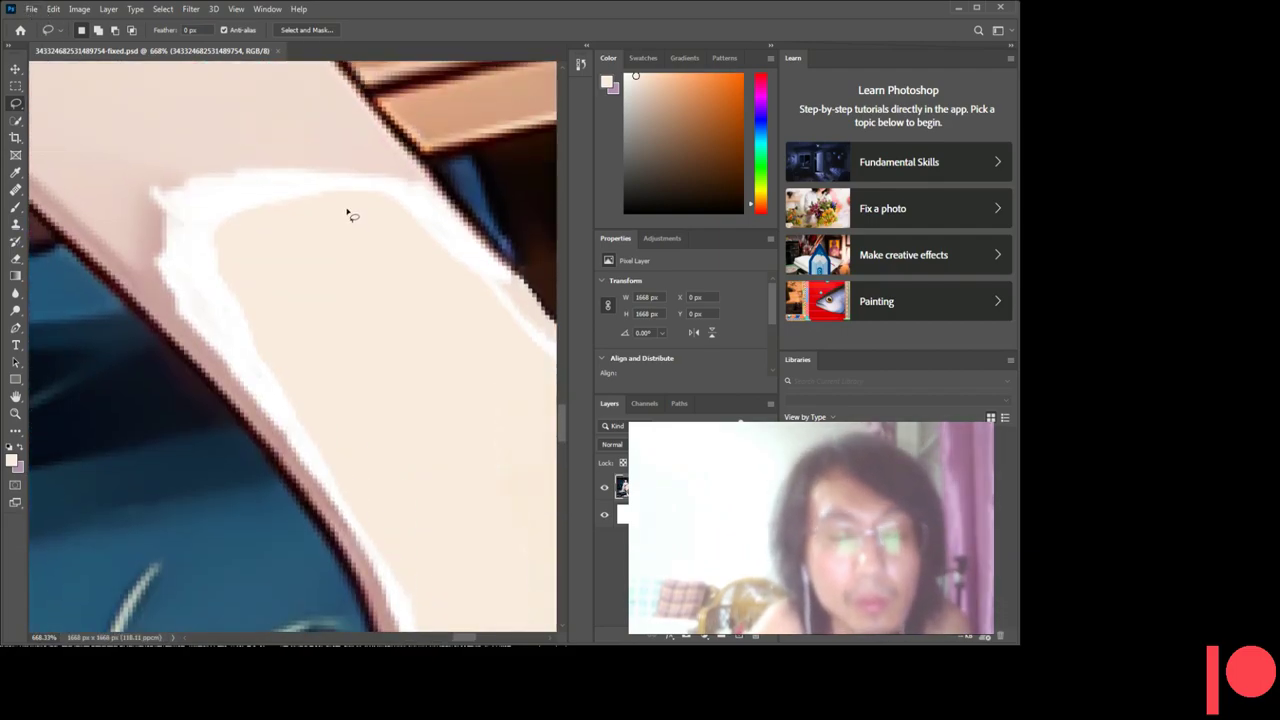
- Erase pink pixels along the left and top edges of the white shin highlight
scroll(297, 246, "up", 3)
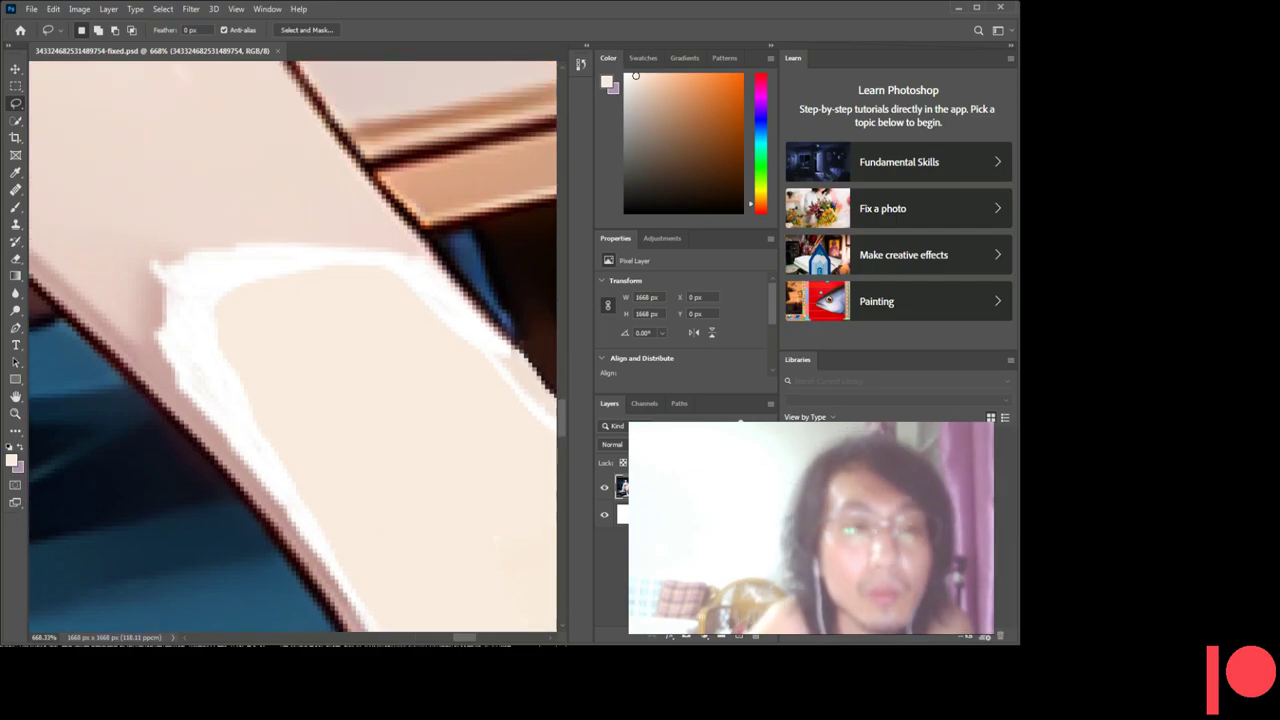
left_click(15, 258)
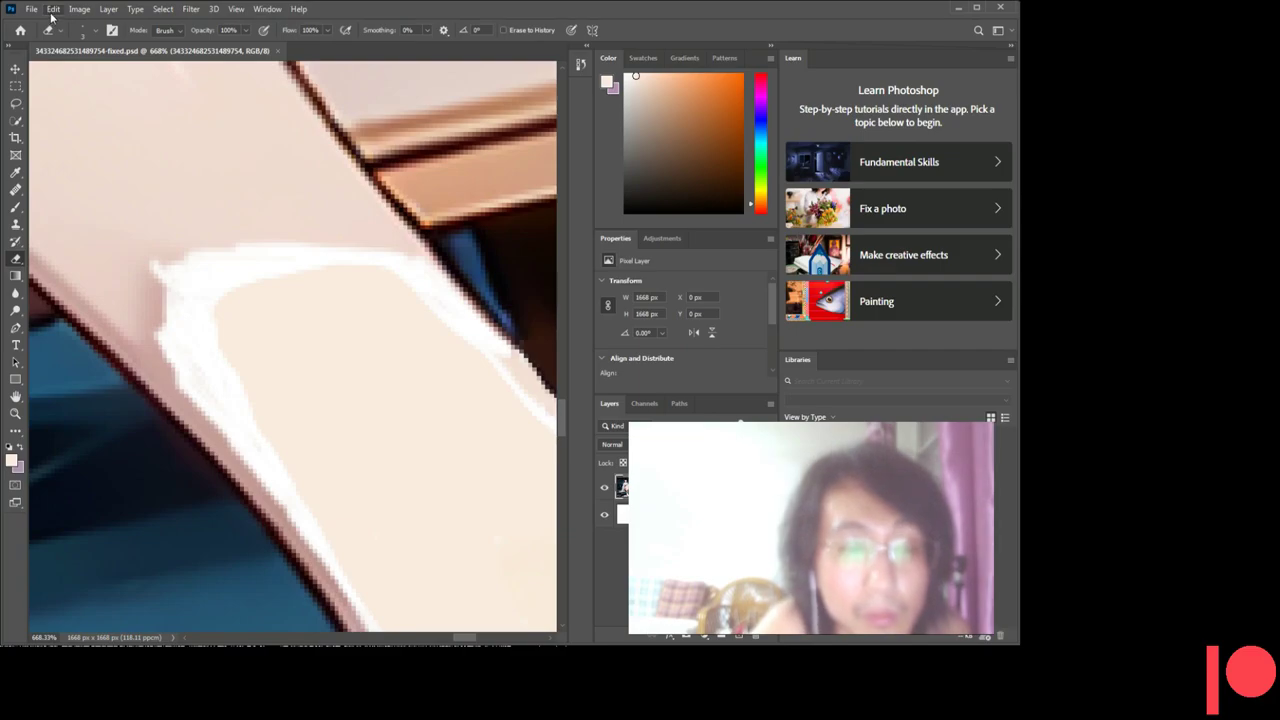
mouse_move(160, 286)
left_mouse_down()
mouse_move(157, 266)
mouse_move(167, 280)
mouse_move(146, 314)
mouse_move(165, 354)
left_mouse_up()
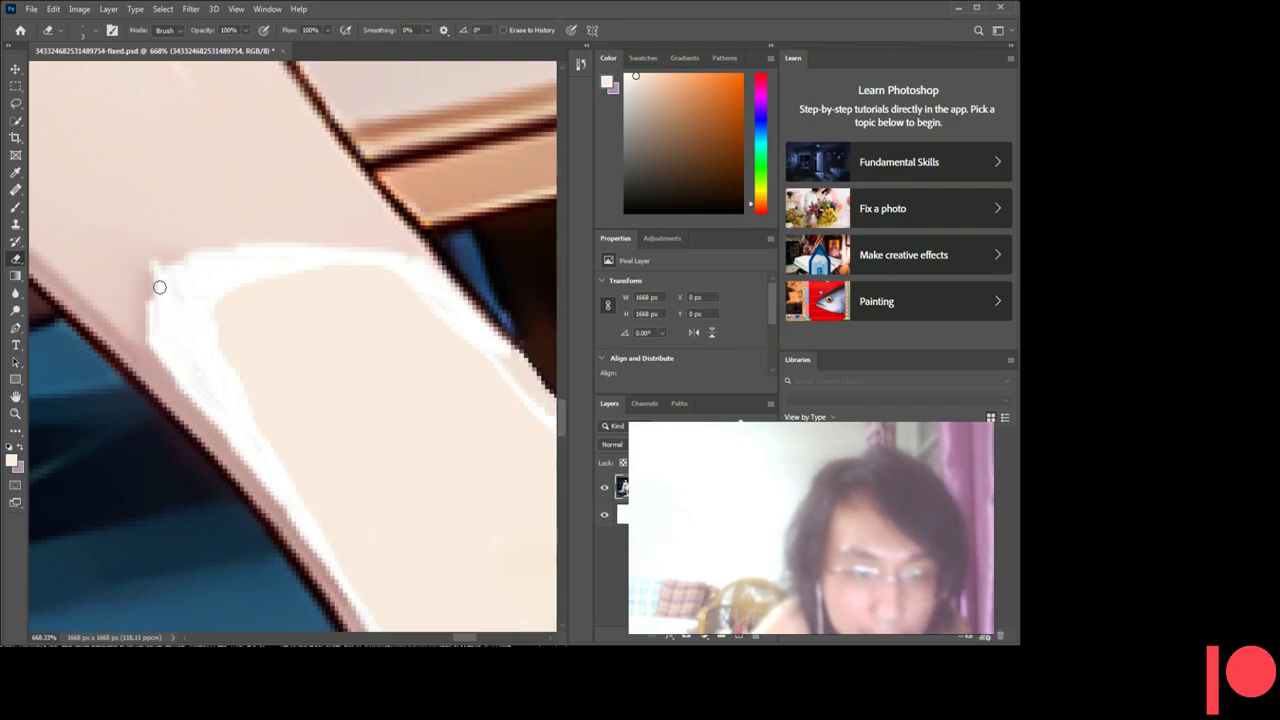
scroll(159, 287, "down", 1)
scroll(157, 282, "down", 1)
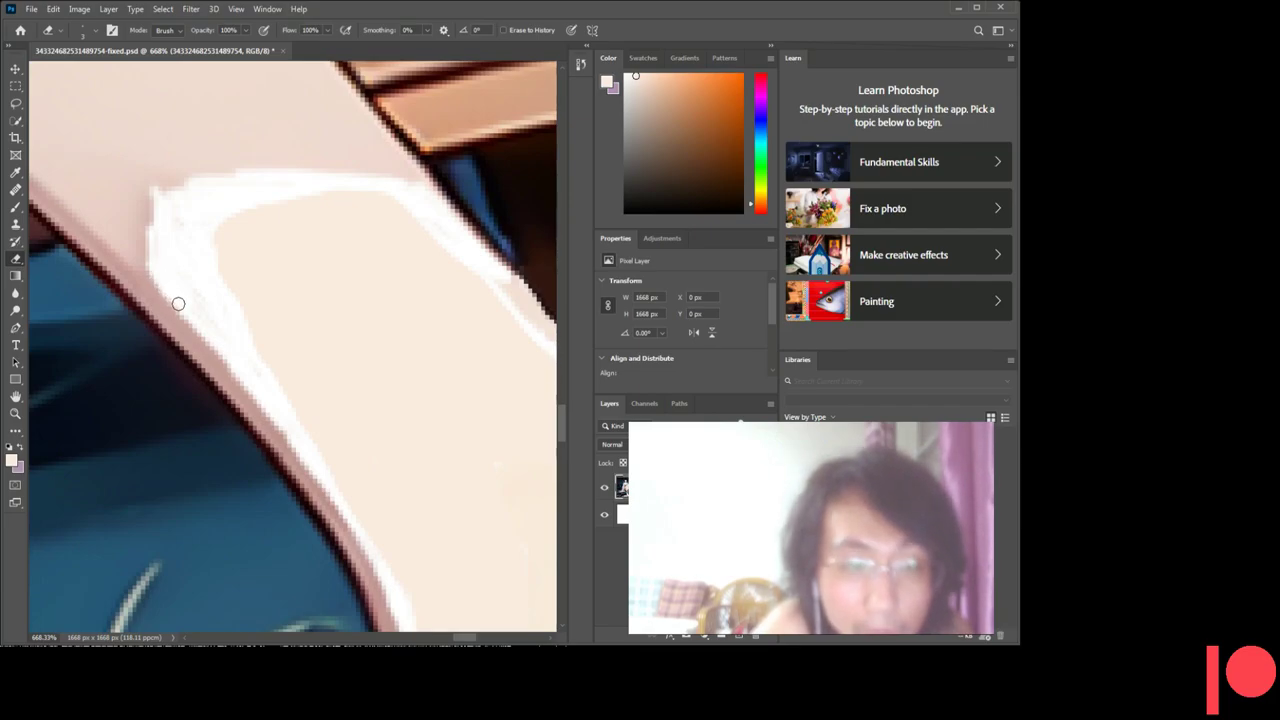
scroll(180, 300, "down", 1)
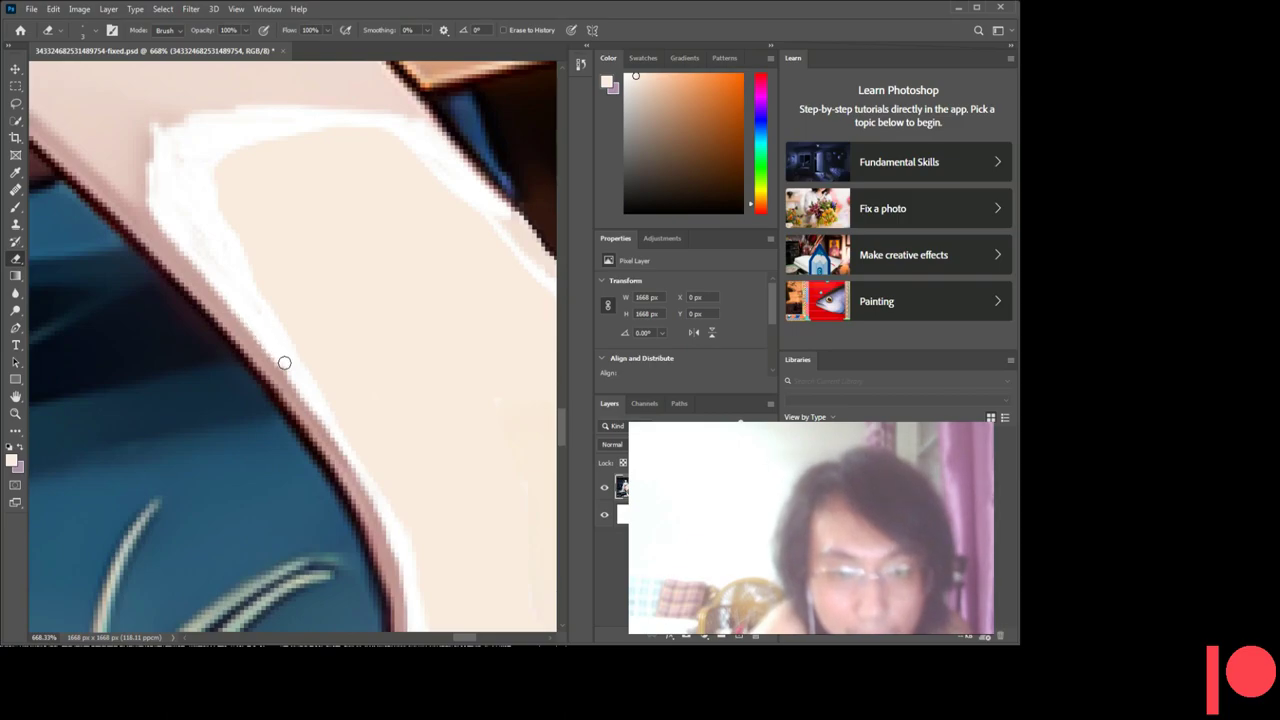
scroll(290, 372, "up", 1)
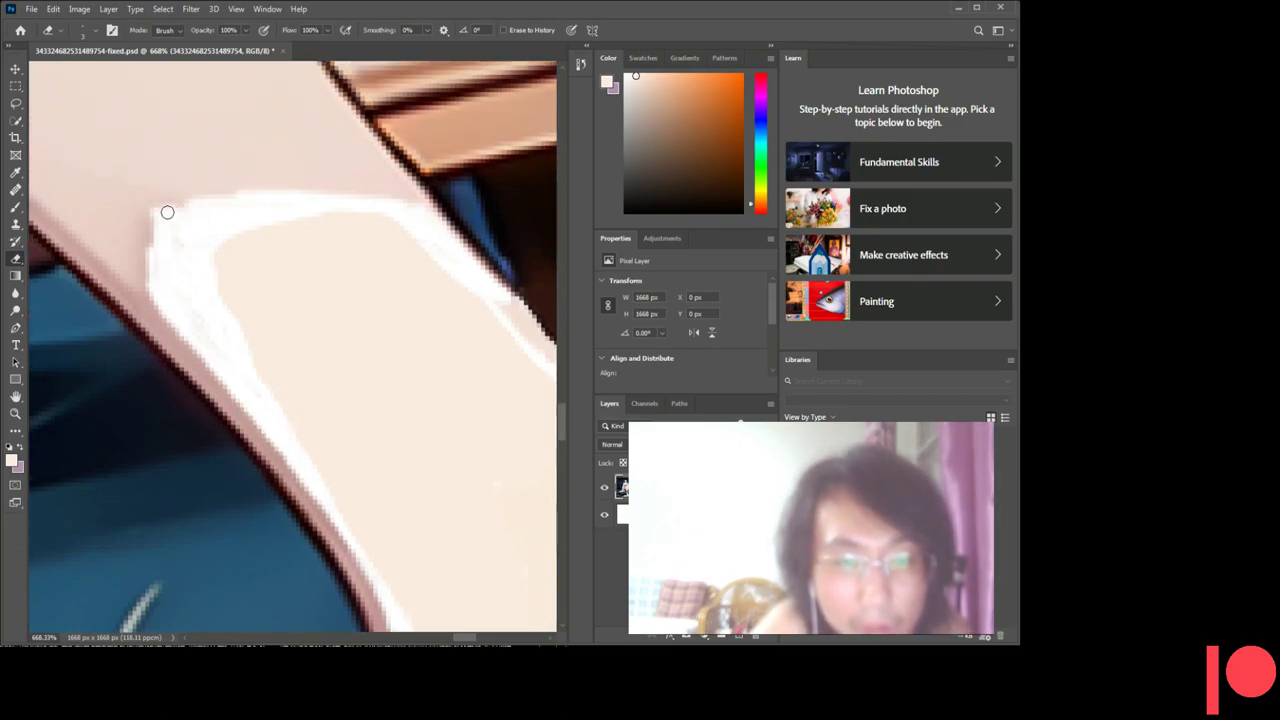
left_click_drag(149, 264, 151, 221)
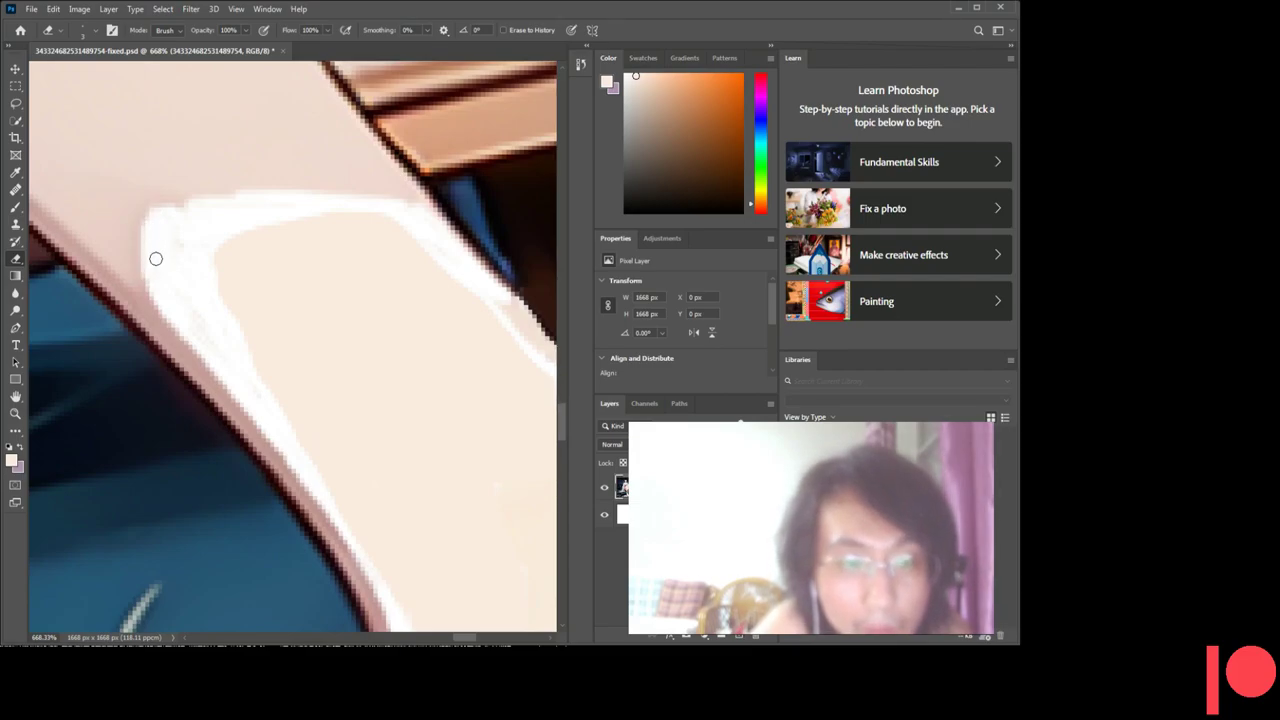
scroll(155, 257, "up", 1)
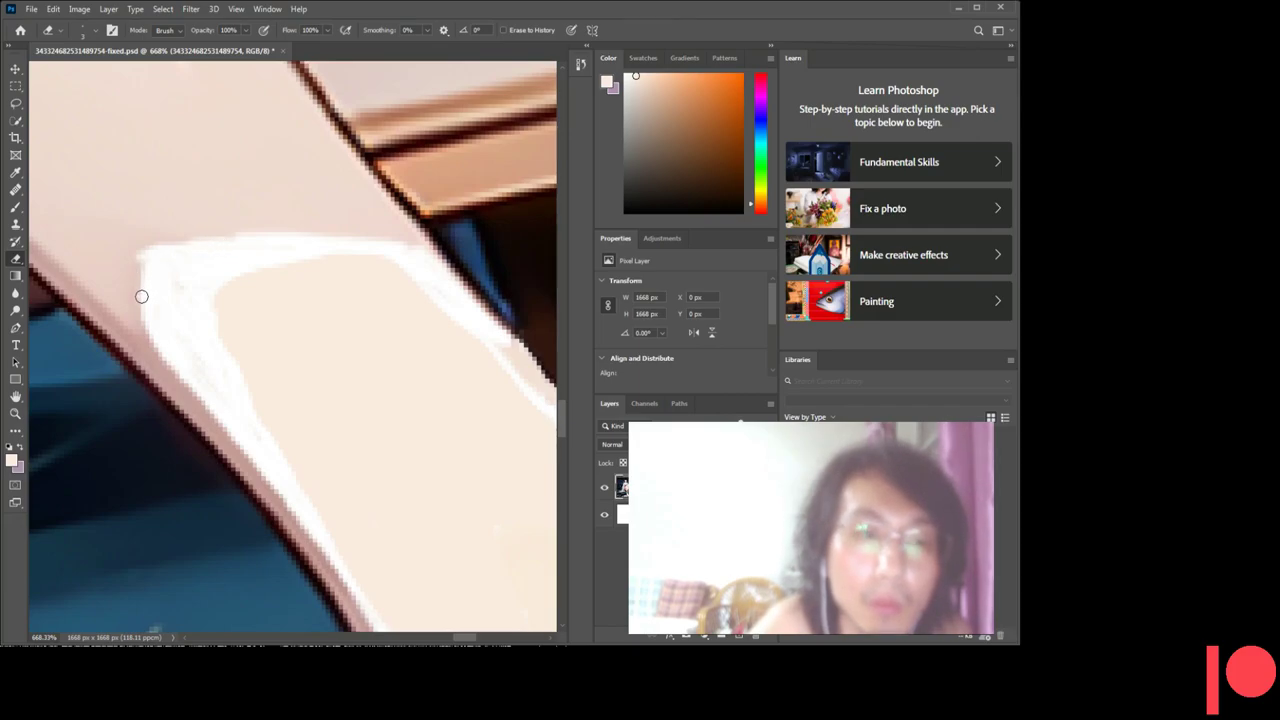
scroll(144, 255, "down", 1)
scroll(154, 207, "down", 1)
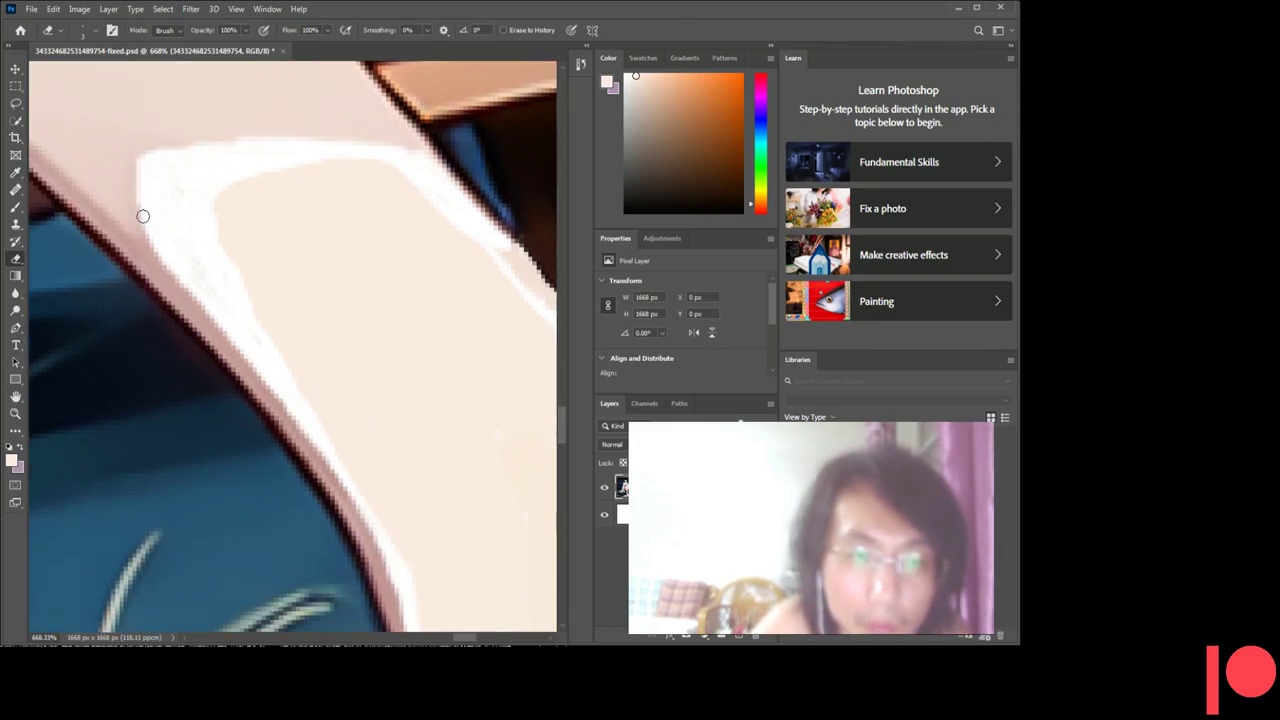
scroll(255, 209, "up", 1)
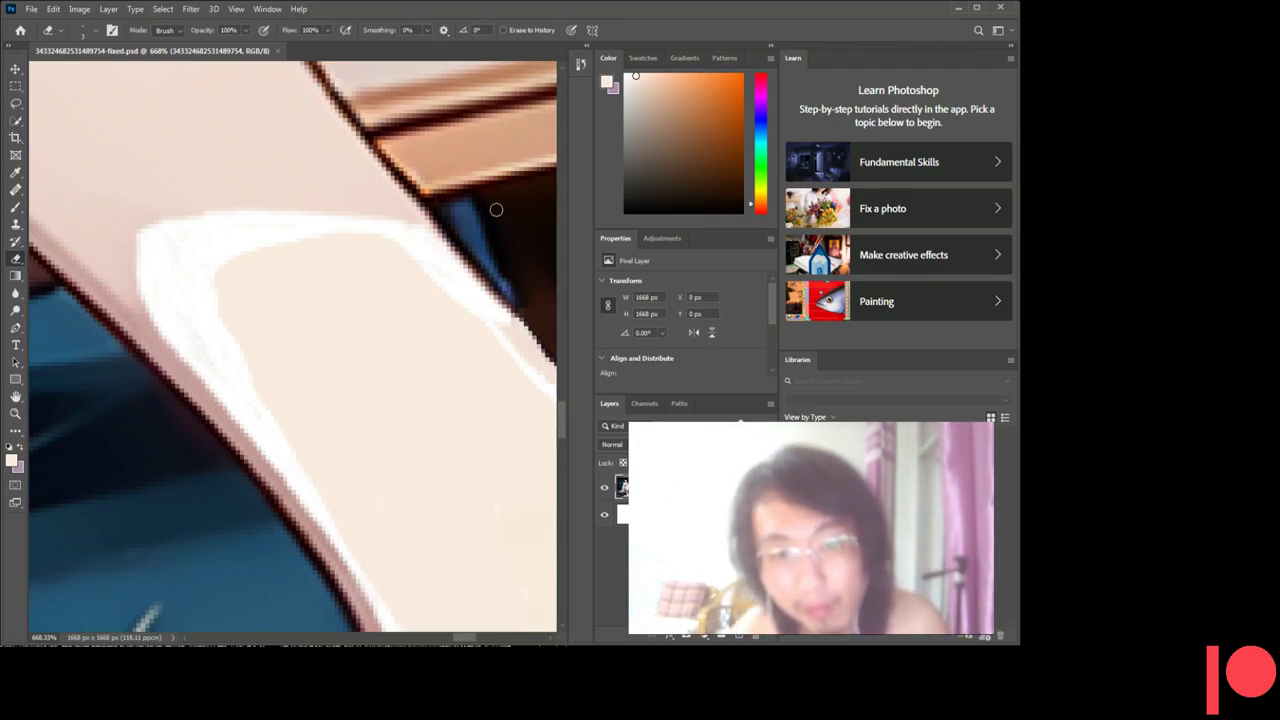
left_click_drag(414, 229, 320, 229)
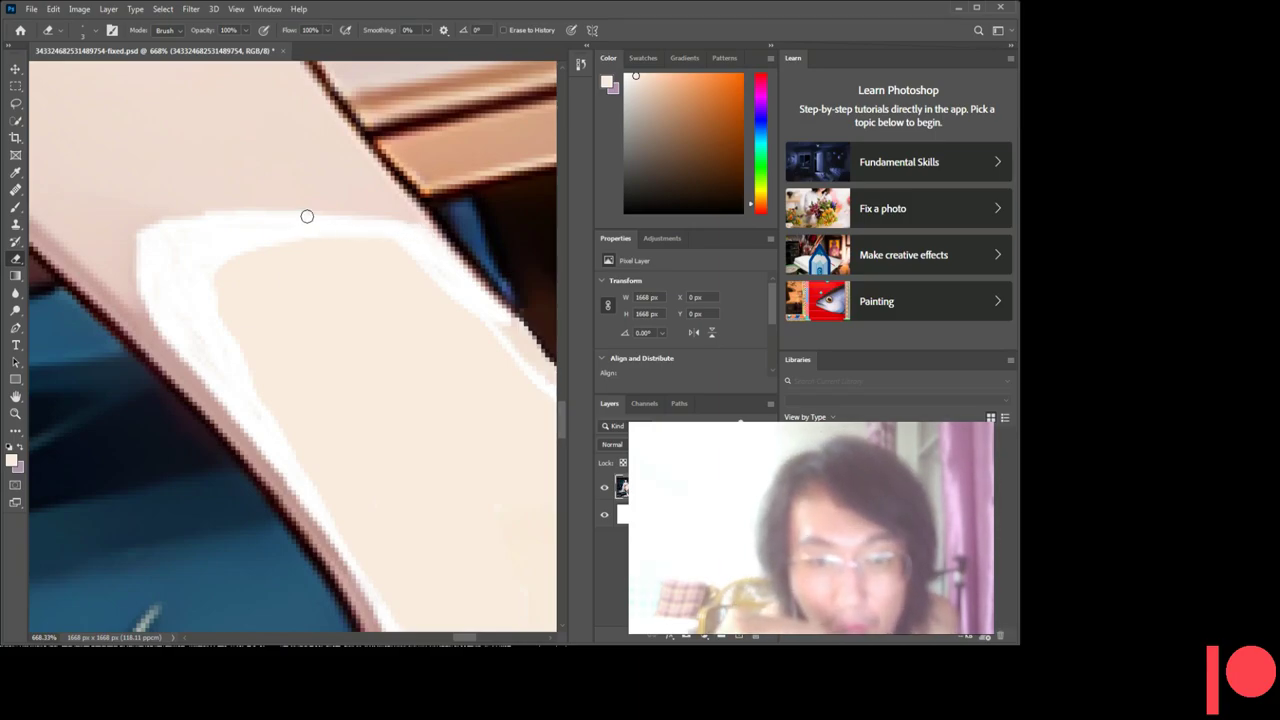
scroll(368, 228, "down", 1)
scroll(368, 228, "down", 1)
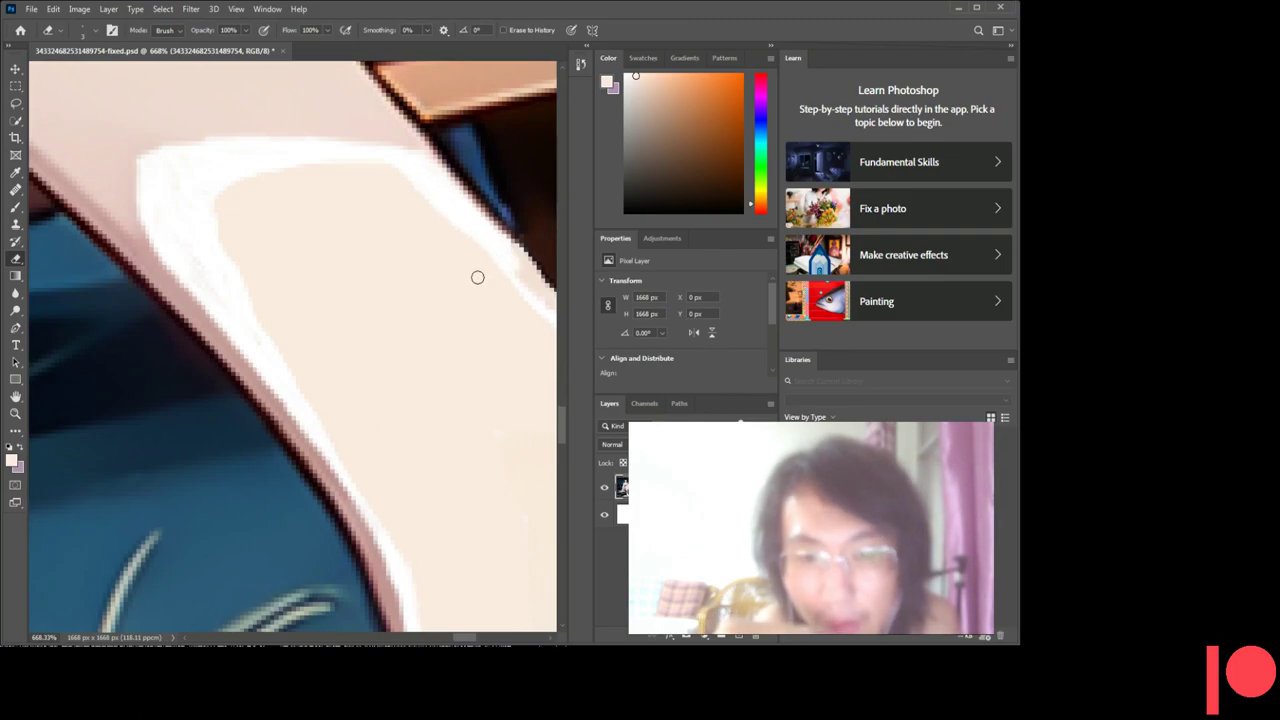
scroll(470, 270, "up", 1)
- Lasso the white shin highlight and fill it with the light skin colour
left_click(15, 104)
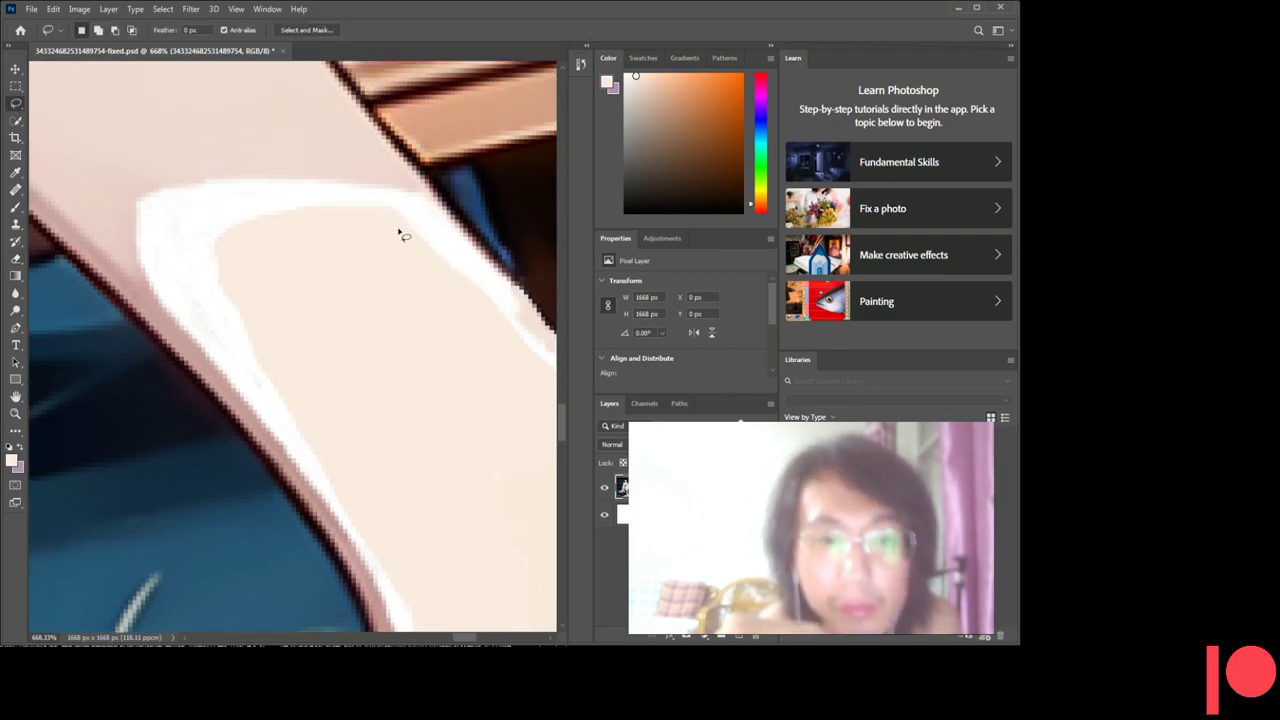
scroll(480, 286, "down", 1)
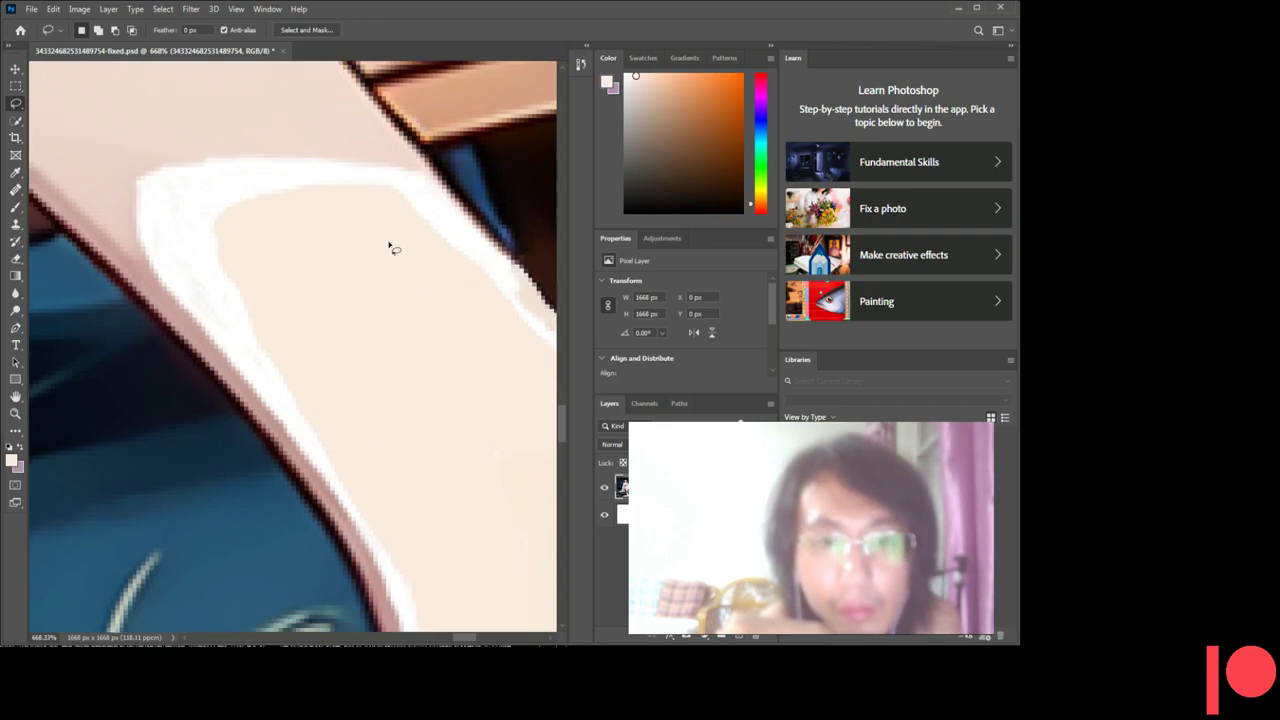
mouse_move(477, 265)
left_mouse_down()
mouse_move(396, 177)
mouse_move(157, 167)
mouse_move(140, 235)
mouse_move(194, 260)
mouse_move(325, 449)
left_mouse_up()
mouse_move(290, 322)
left_mouse_down()
mouse_move(403, 277)
mouse_move(480, 272)
left_mouse_up()
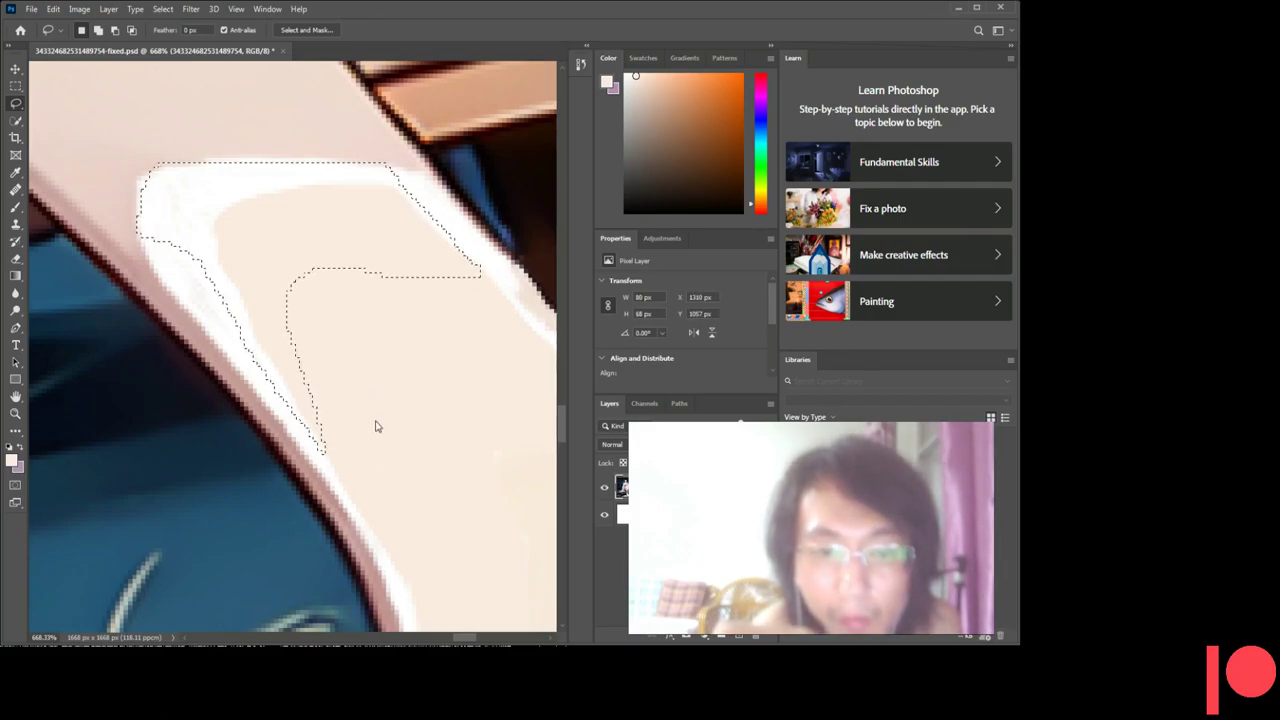
key("alt+BackSpace")
key("ctrl+d")
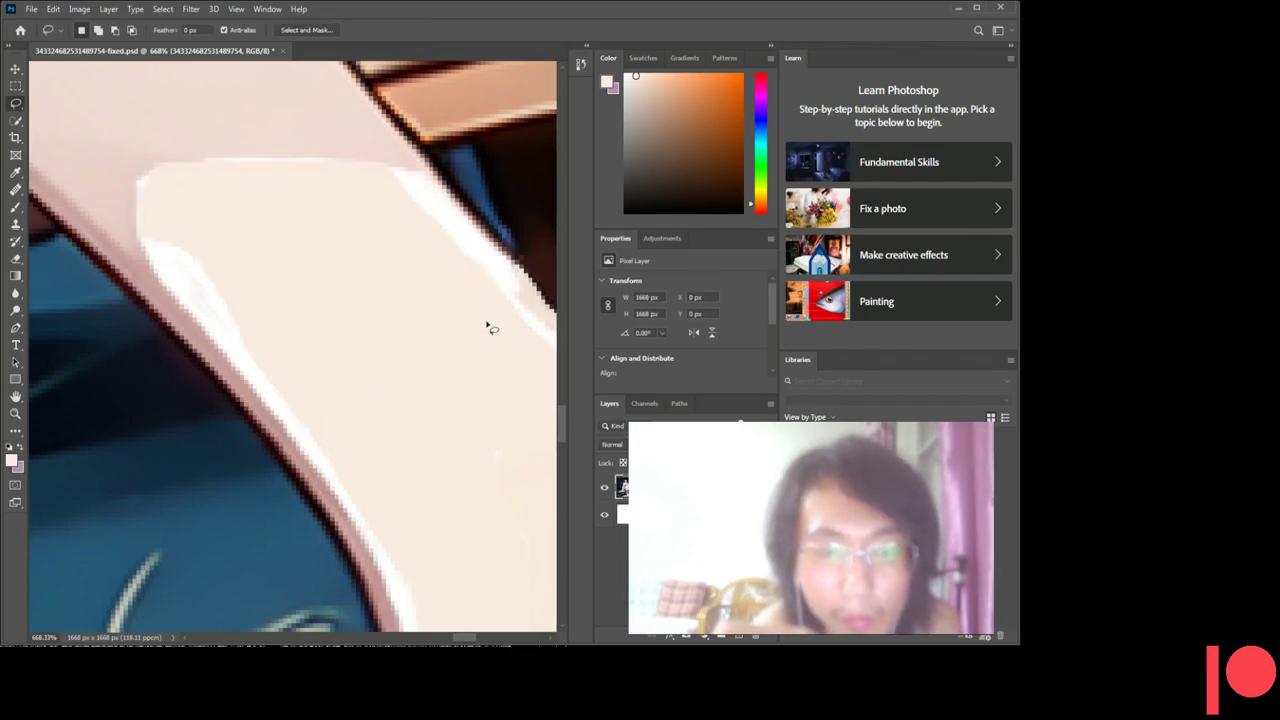
- Outline the remaining highlight strip to its tip, deselect, and zoom out to the whole leg
scroll(183, 178, "up", 3)
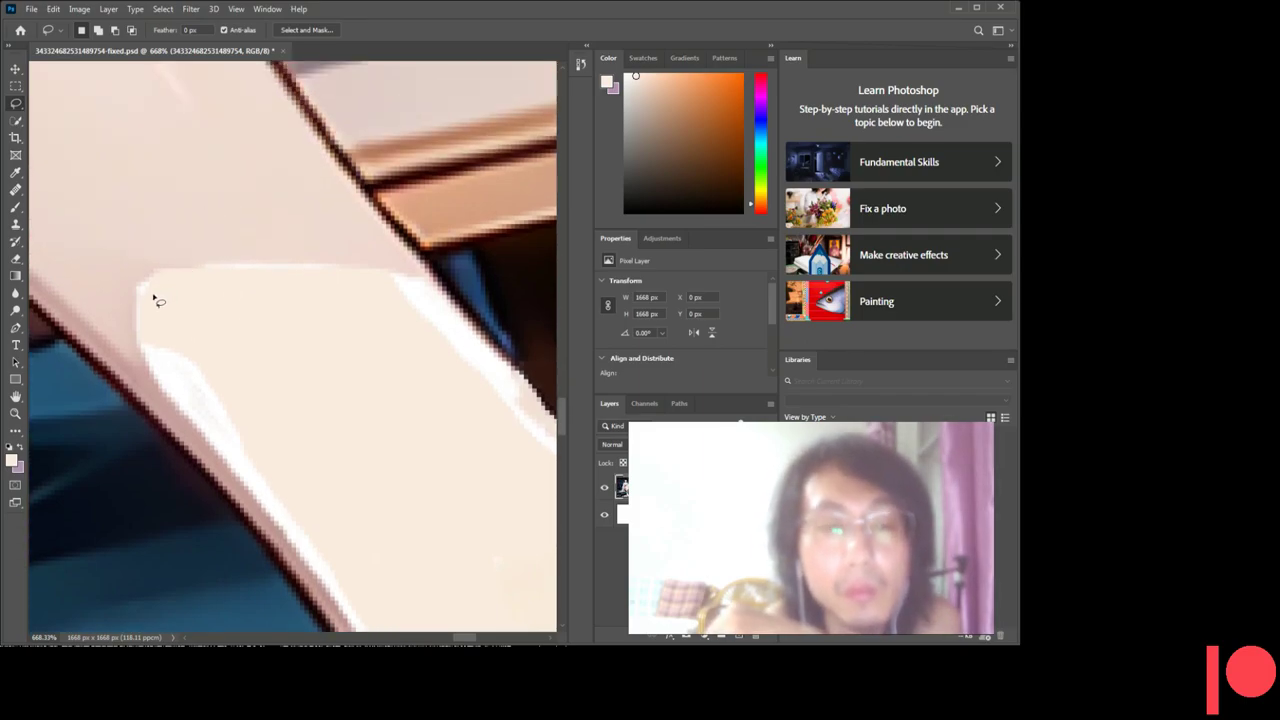
mouse_move(144, 297)
left_mouse_down()
mouse_move(237, 275)
mouse_move(389, 313)
left_mouse_up()
mouse_move(487, 380)
left_mouse_down()
mouse_move(523, 418)
mouse_move(515, 366)
mouse_move(456, 314)
mouse_move(346, 266)
mouse_move(142, 294)
left_mouse_up()
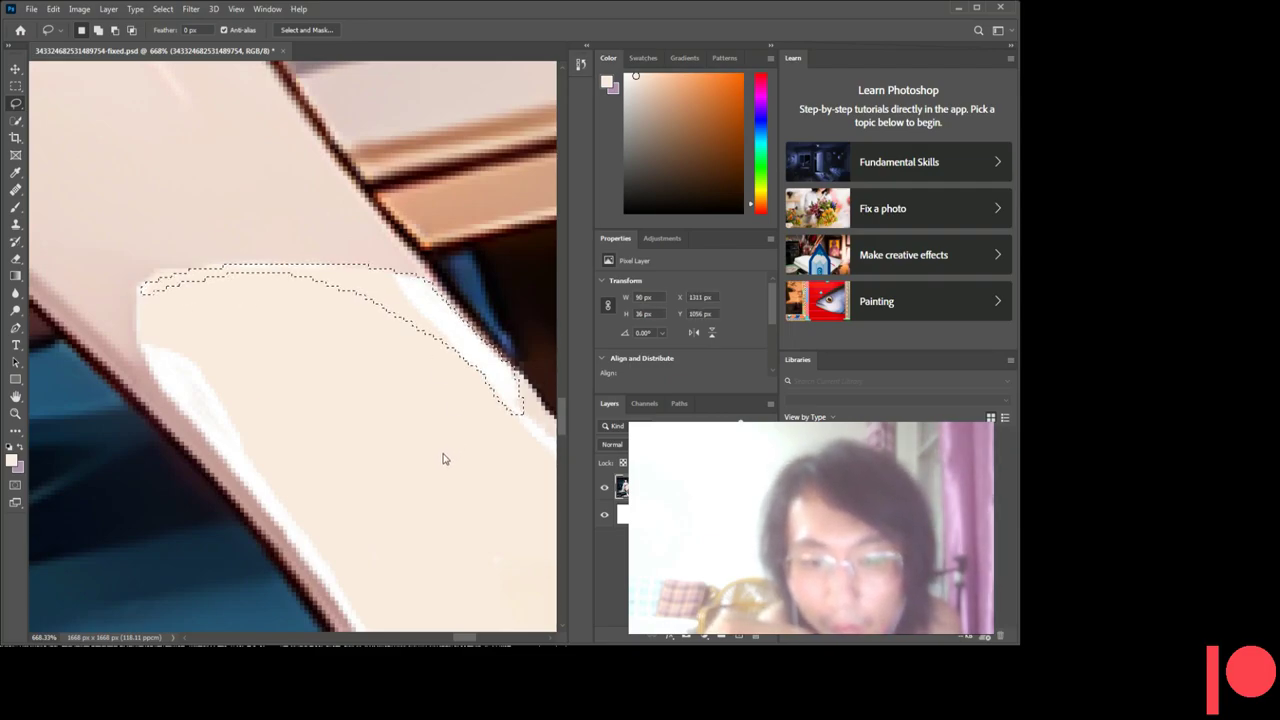
key("ctrl+d")
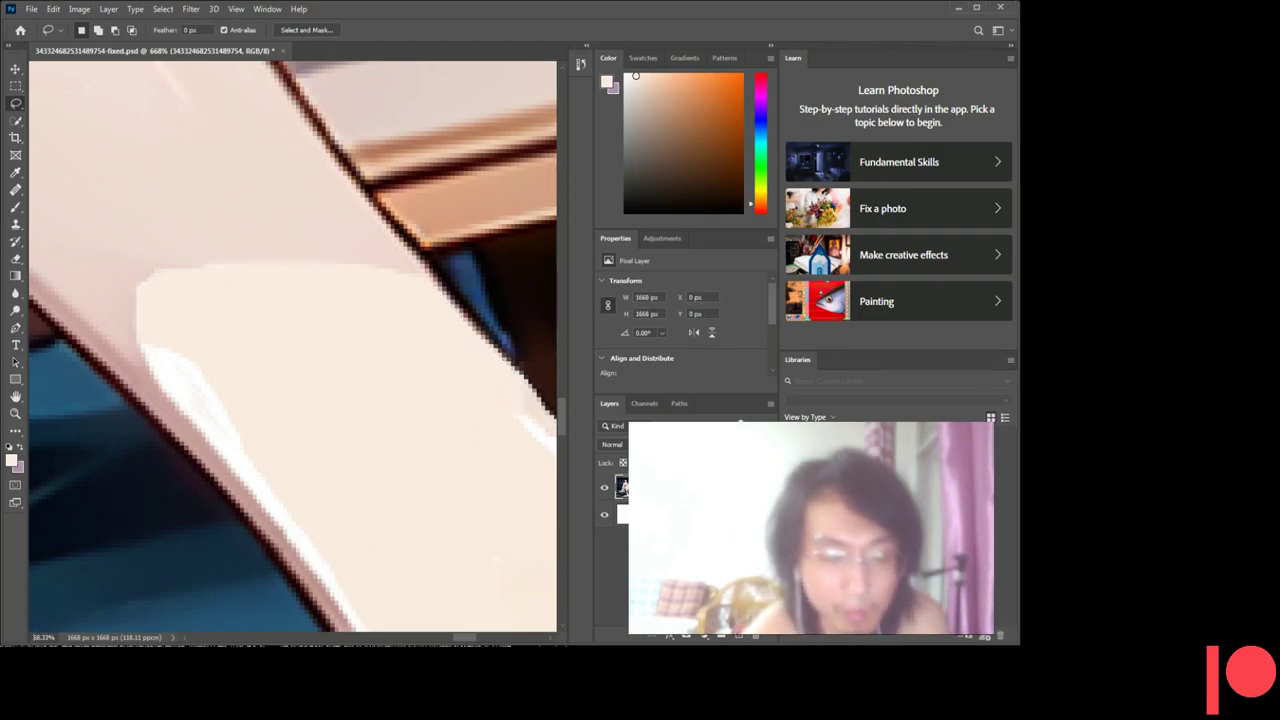
type("1")
key("Return")
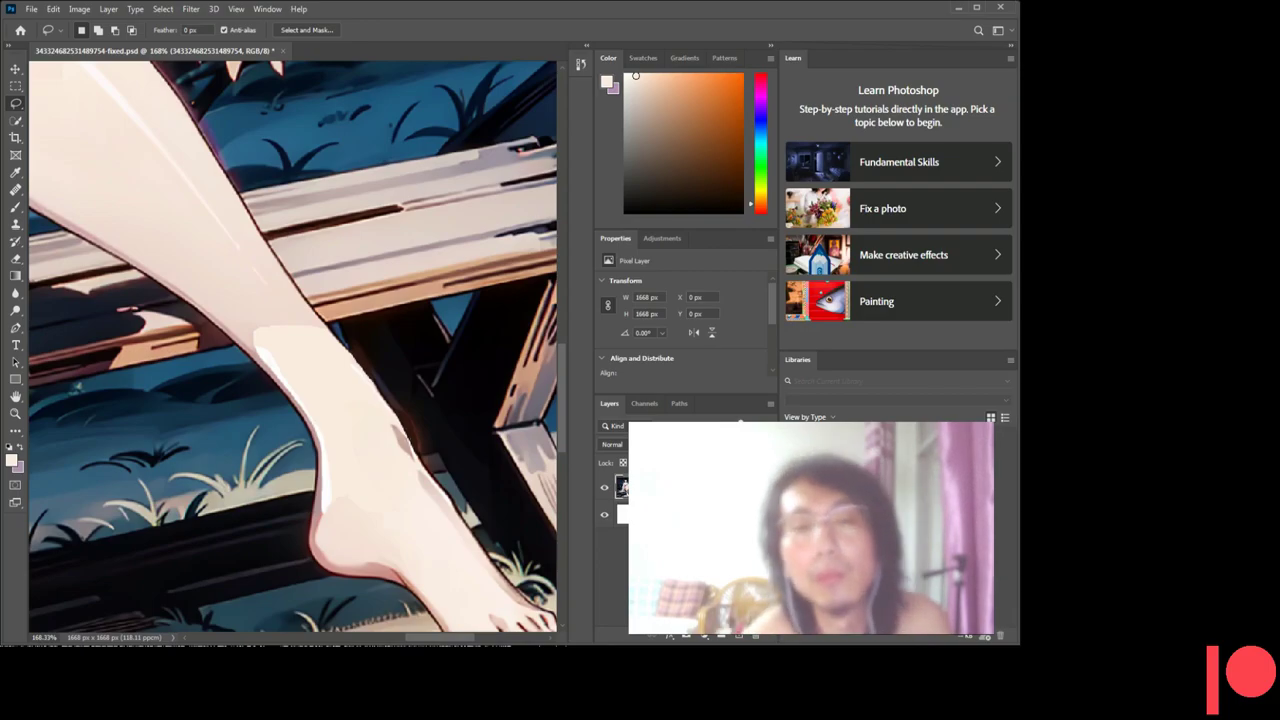
- Look over the cleaned-up leg and foot, then save the illustration
scroll(127, 583, "down", 3)
scroll(183, 555, "down", 1)
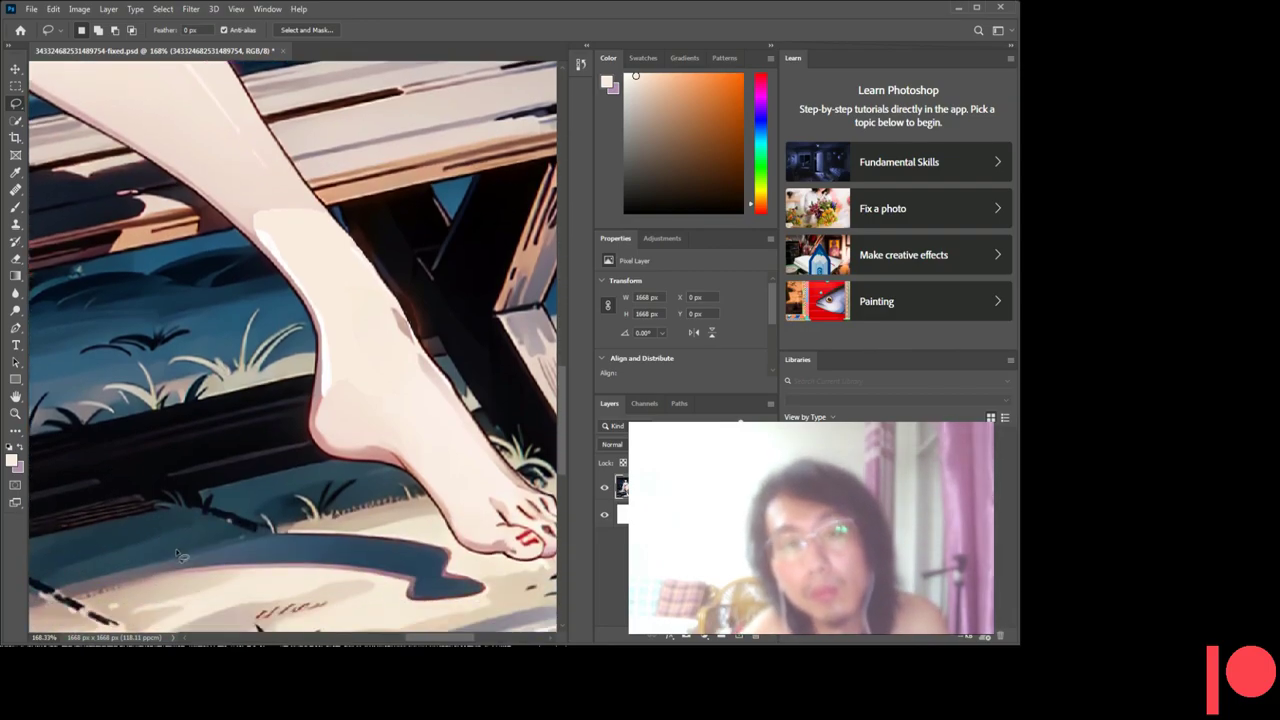
scroll(185, 552, "down", 1)
scroll(187, 548, "up", 2)
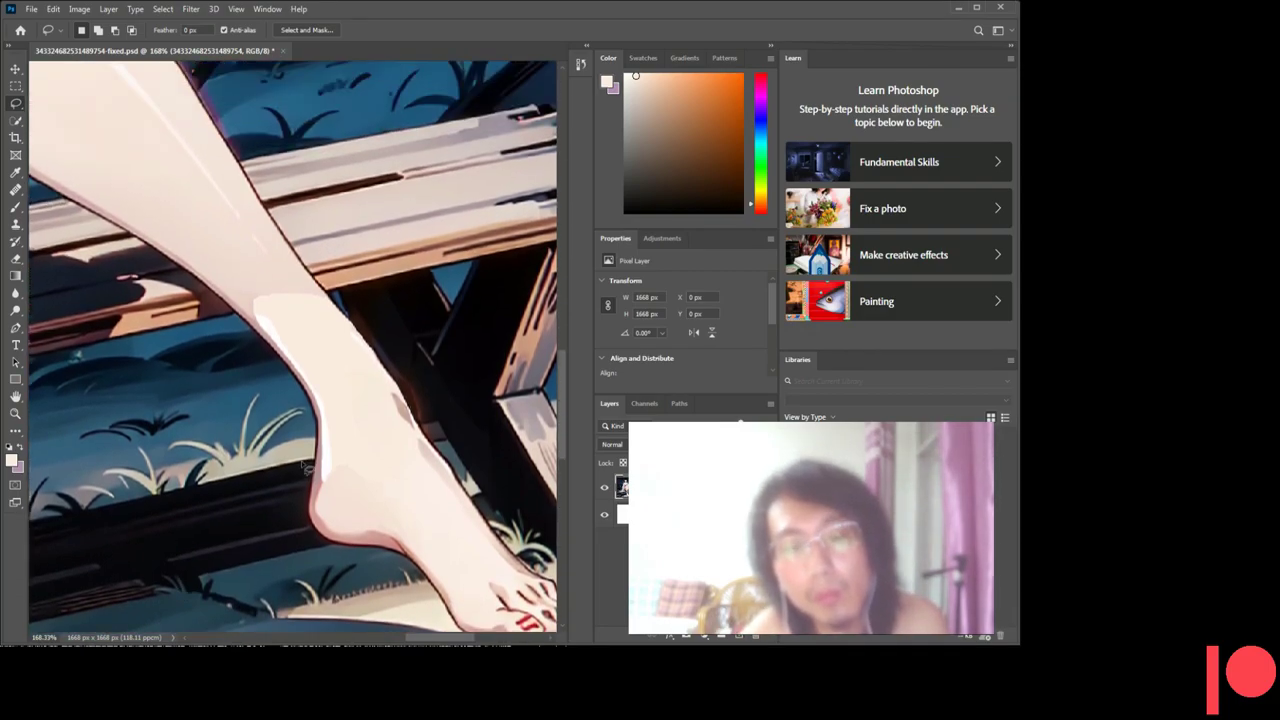
scroll(303, 466, "down", 3)
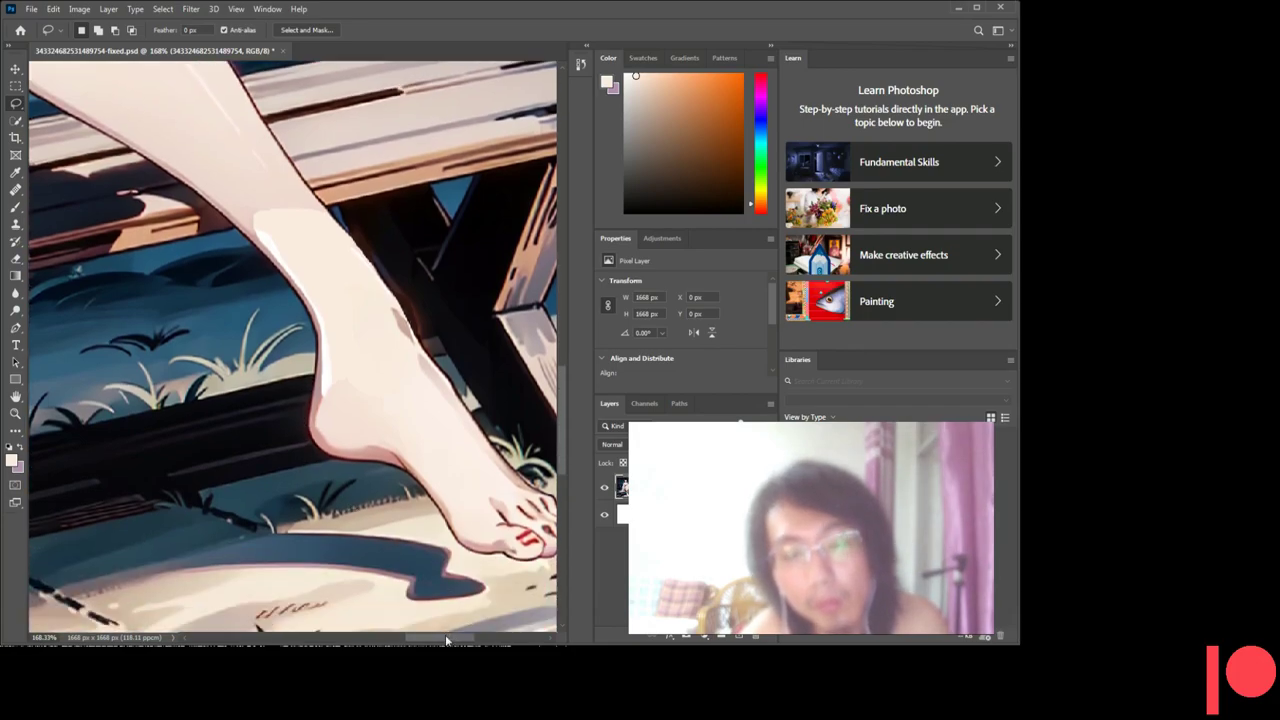
left_click_drag(445, 640, 463, 640)
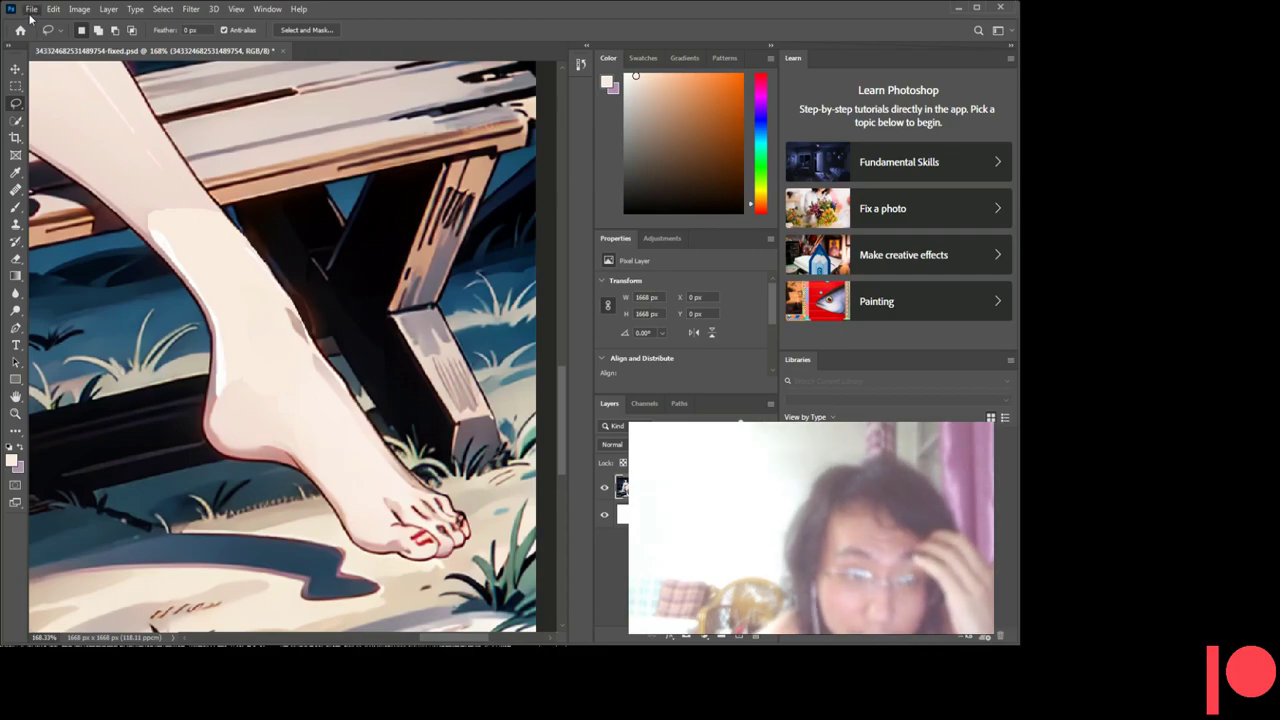
key("ctrl+s")
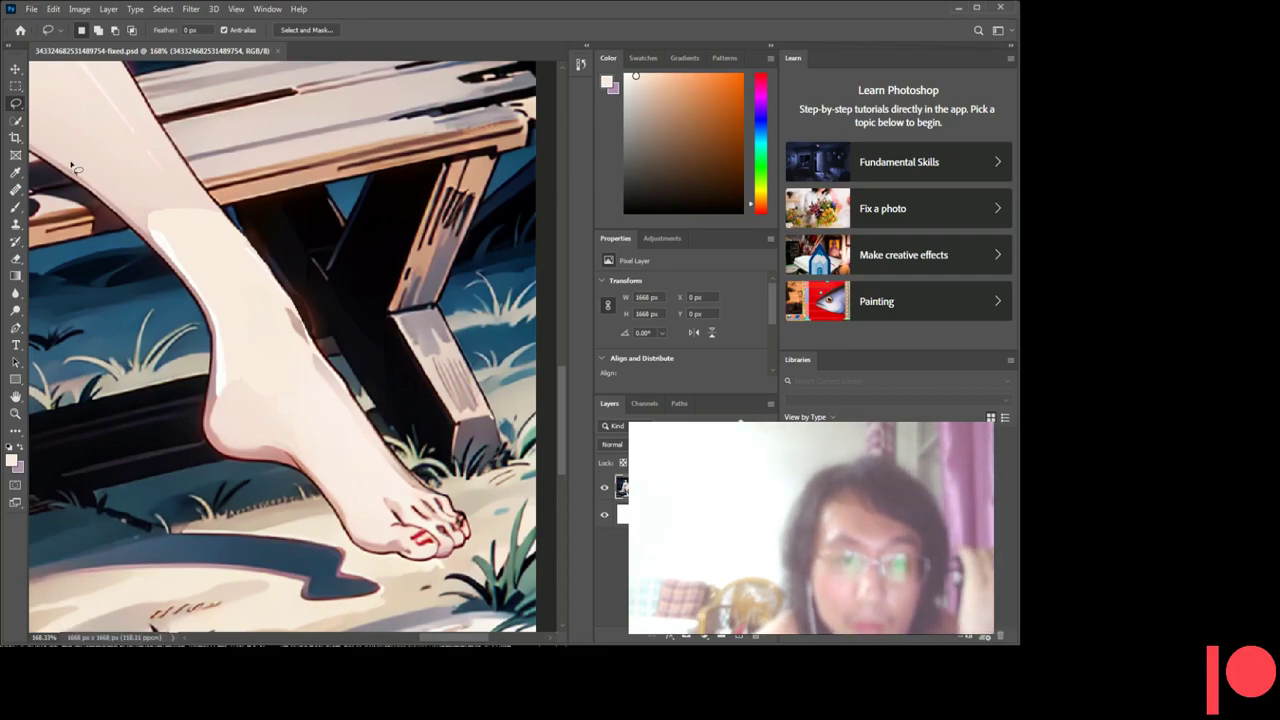
- Zoom in closely on the leg by entering 6 in the zoom field
scroll(205, 492, "up", 1)
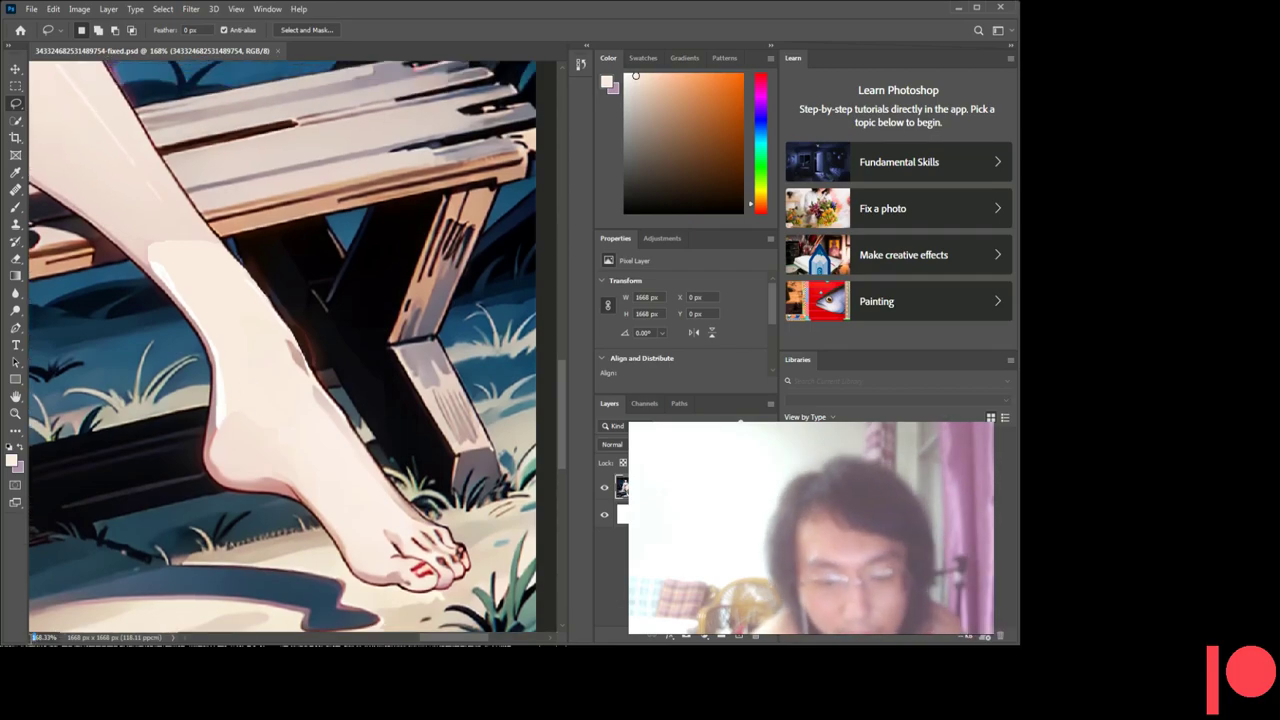
type("6")
key("Return")
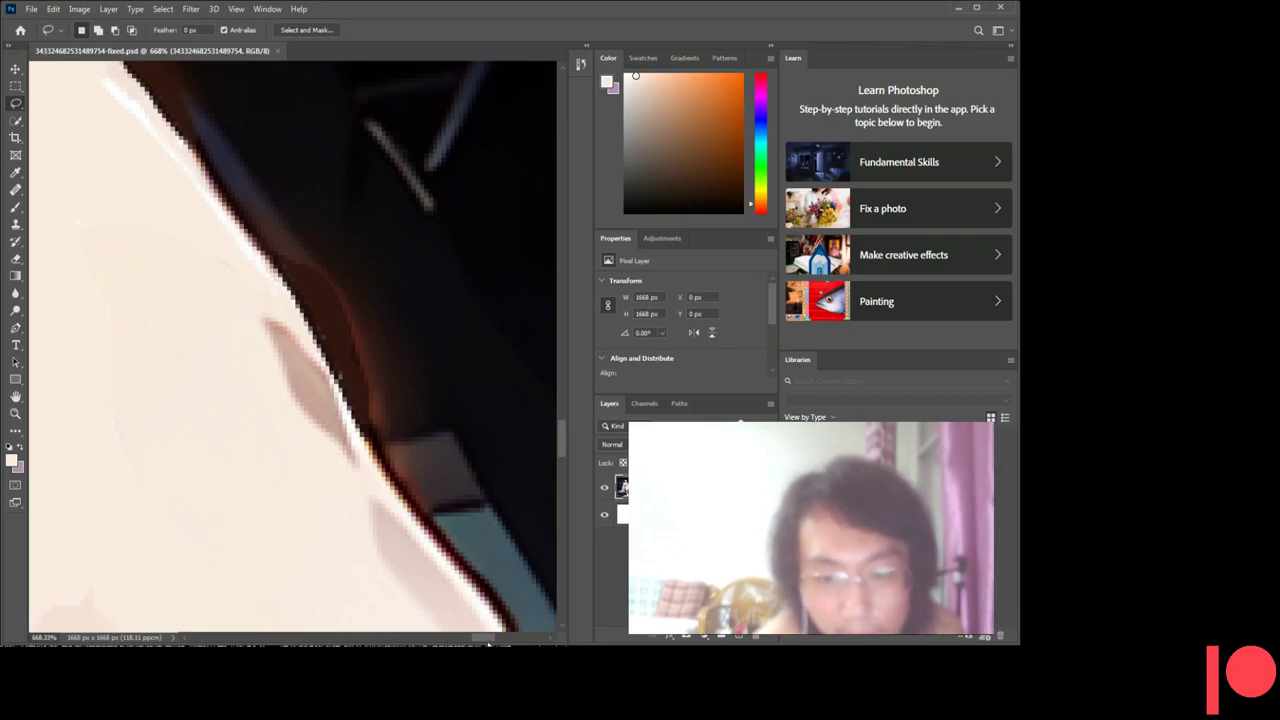
- Zoom in on the shin highlight and switch to the Eraser tool
left_click_drag(490, 637, 471, 637)
scroll(380, 537, "up", 2)
scroll(376, 535, "up", 2)
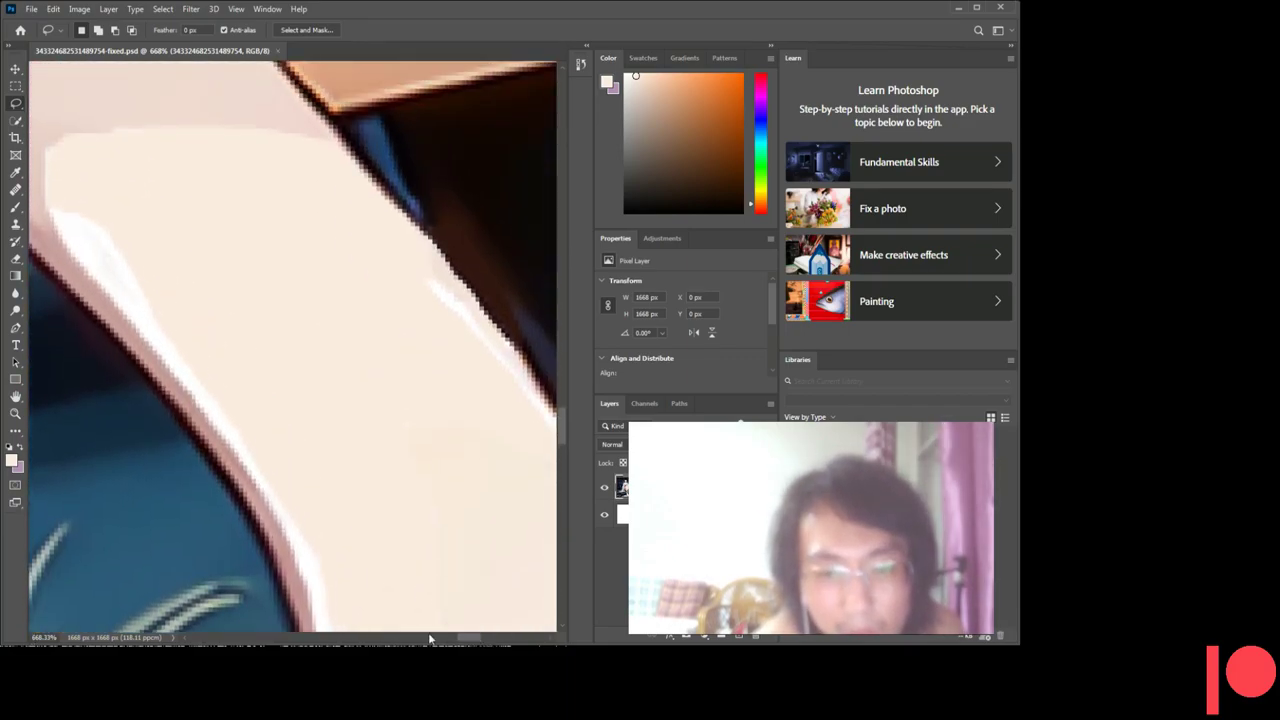
left_click_drag(463, 641, 460, 641)
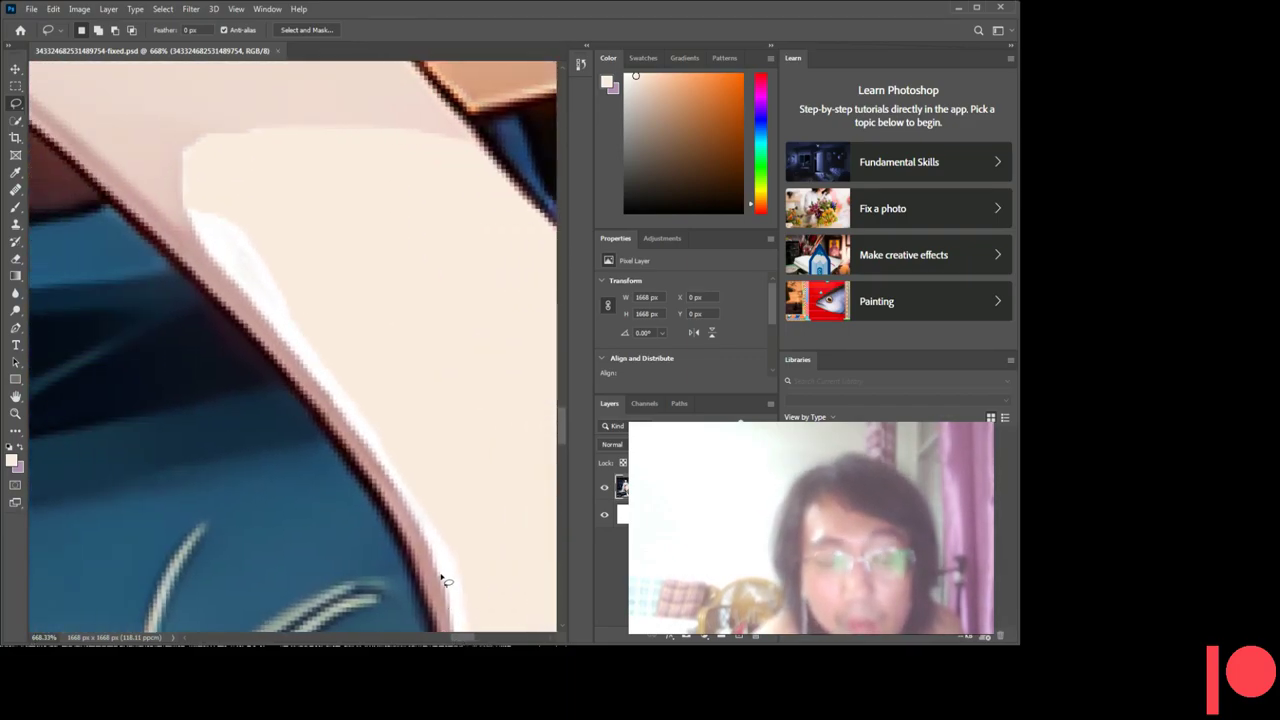
scroll(440, 560, "up", 4)
scroll(427, 530, "up", 2)
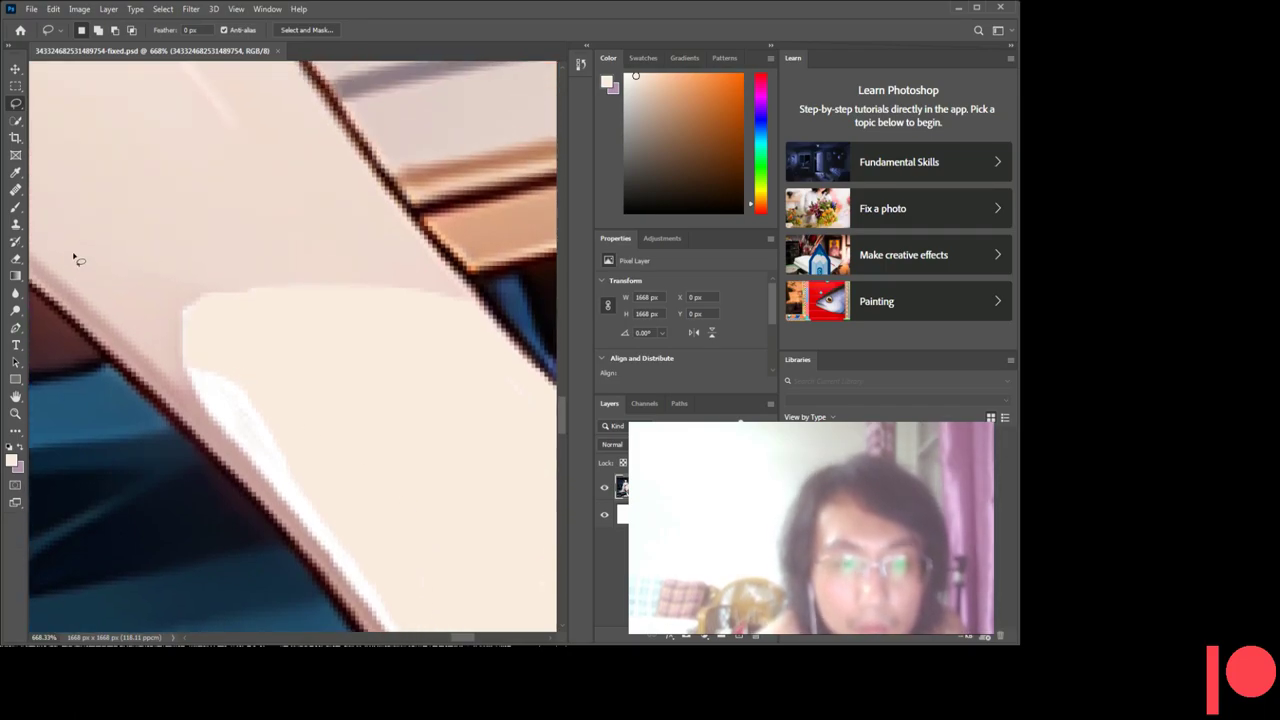
scroll(73, 258, "down", 1)
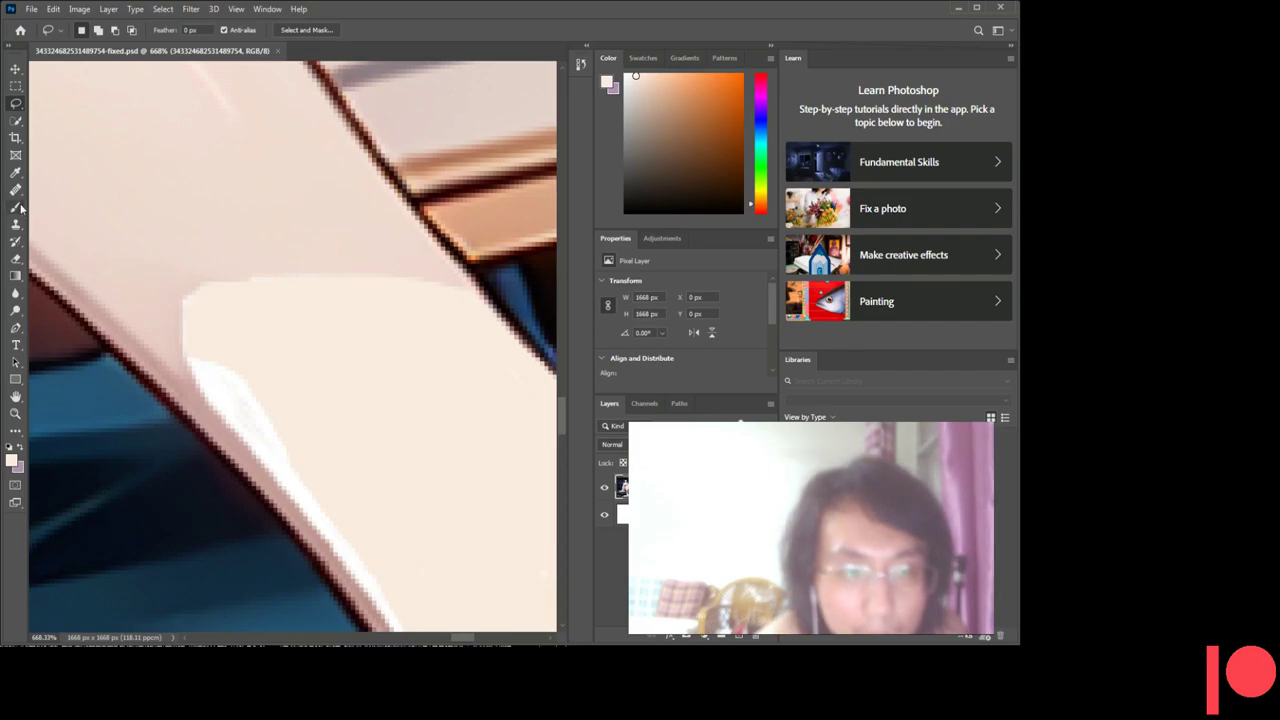
left_click(16, 258)
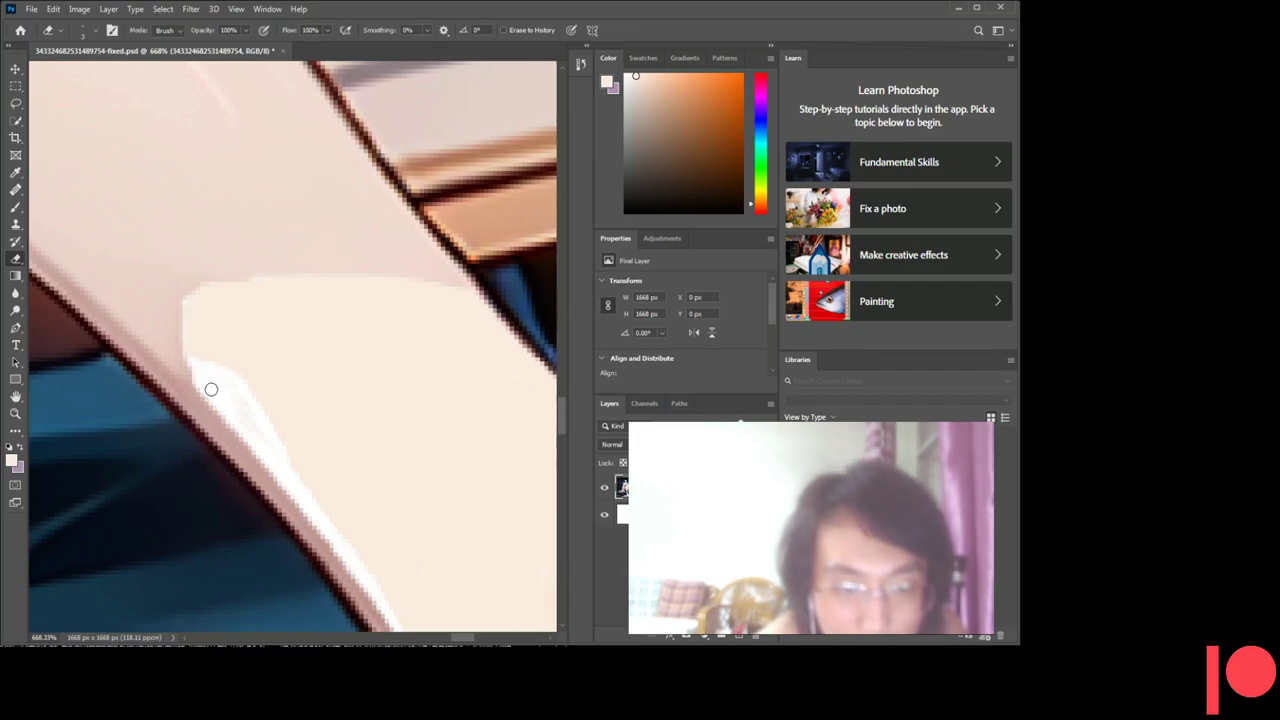
- Sample the pale peach skin colour from the shin with the Eyedropper
scroll(211, 389, "down", 1)
scroll(211, 389, "down", 1)
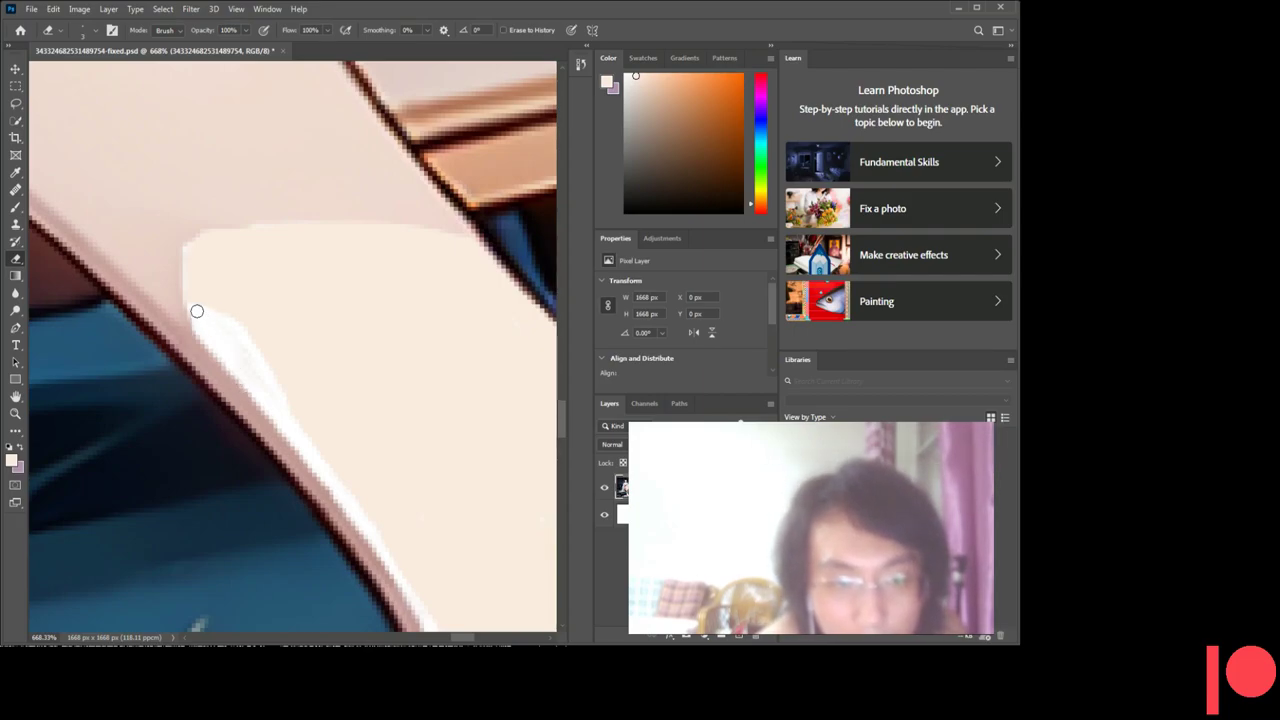
scroll(220, 294, "down", 1)
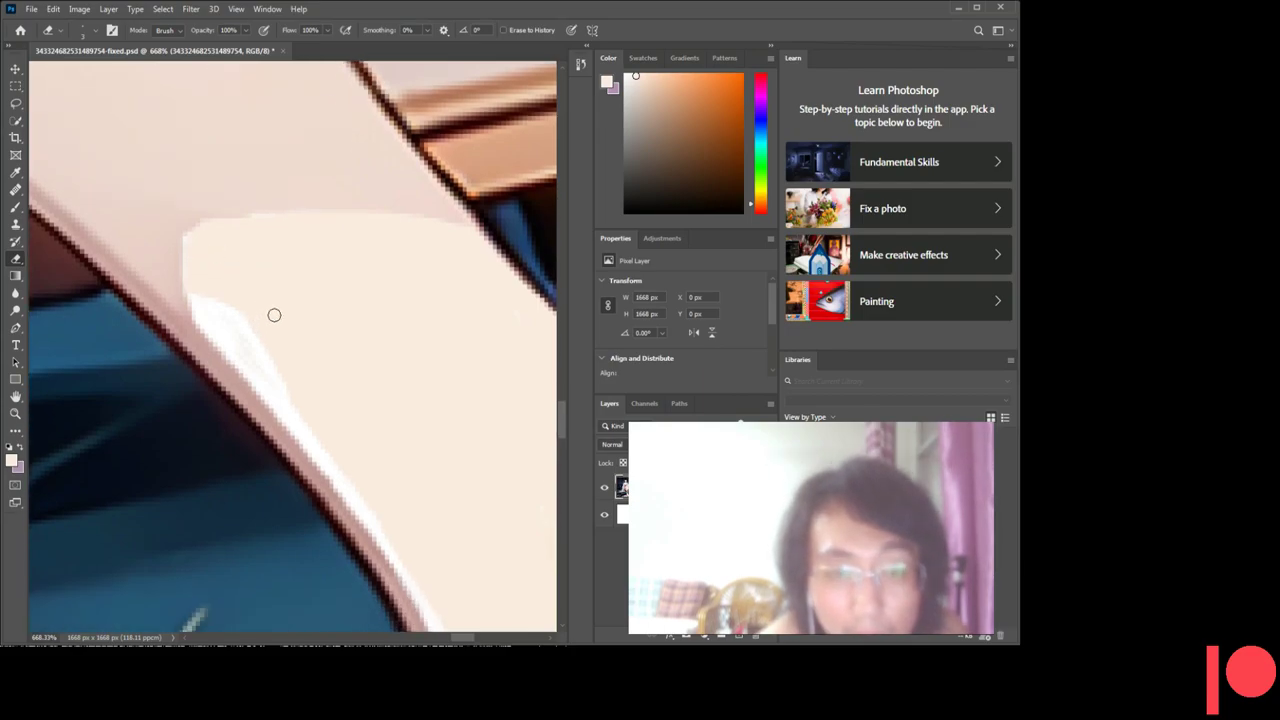
scroll(275, 315, "down", 1)
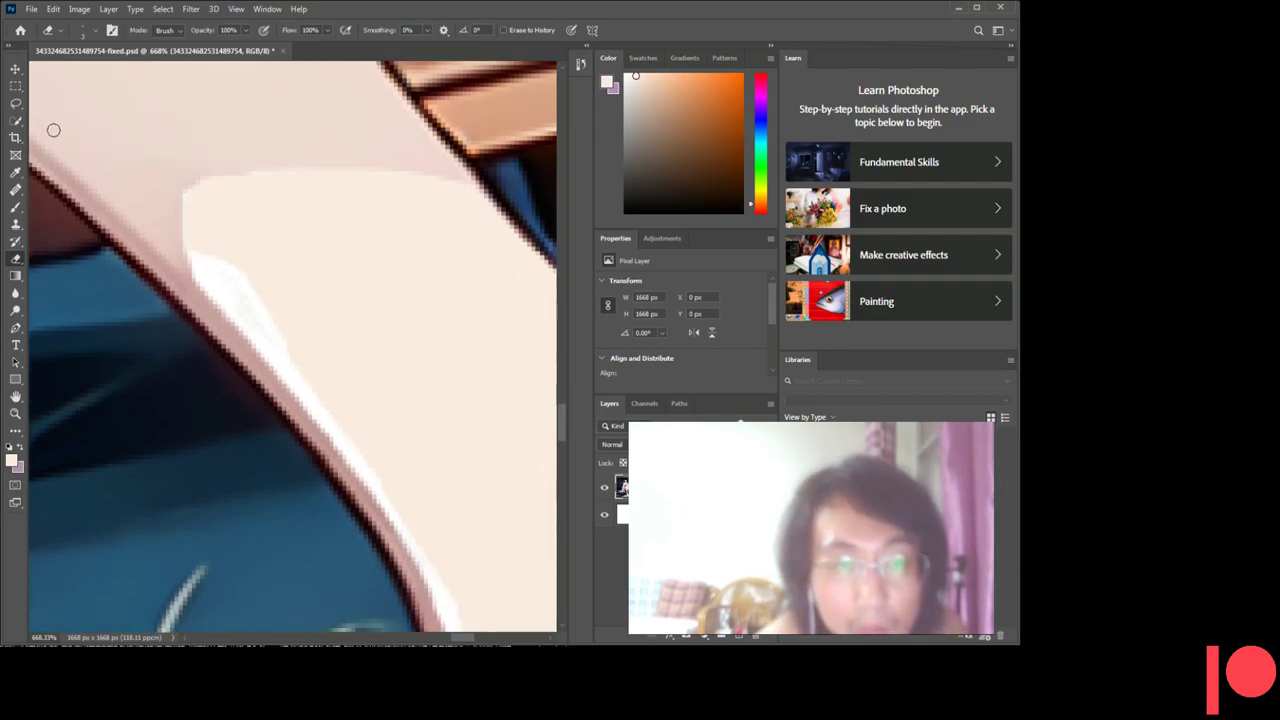
left_click(15, 172)
left_click(213, 156)
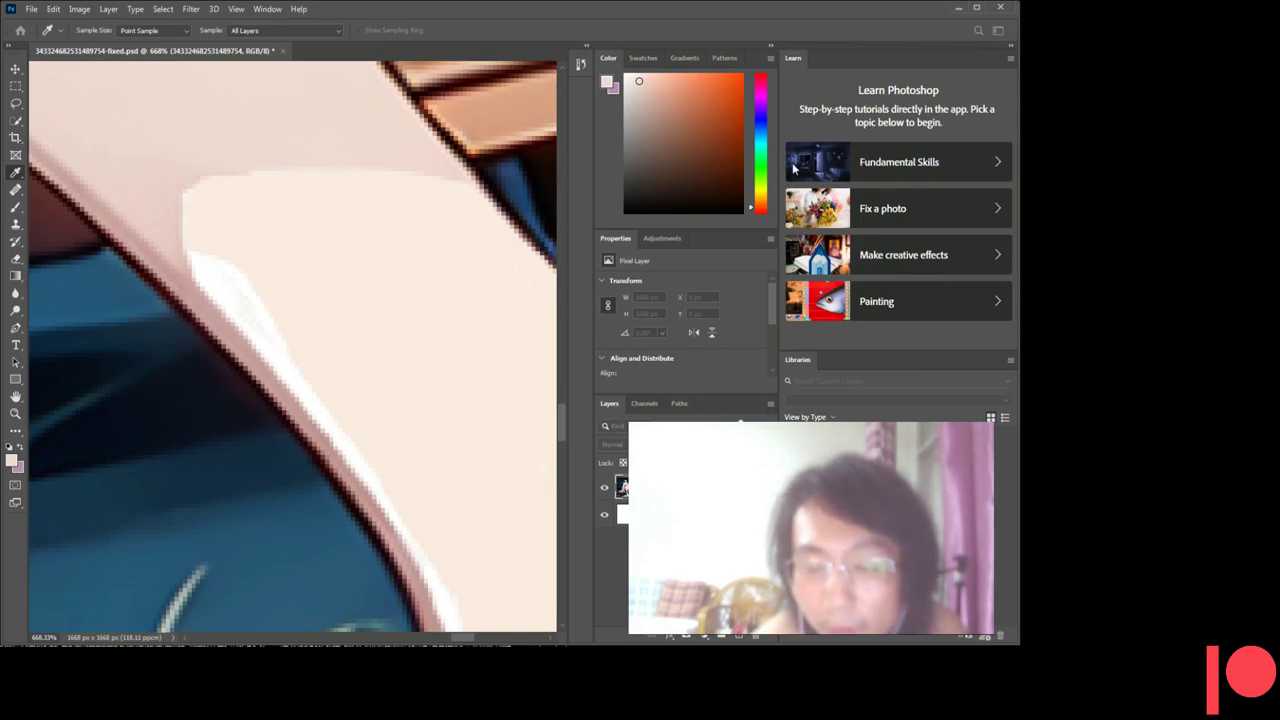
- Lasso the blotchy patch above the highlight, fill it with pink skin tone, and deselect
key("l")
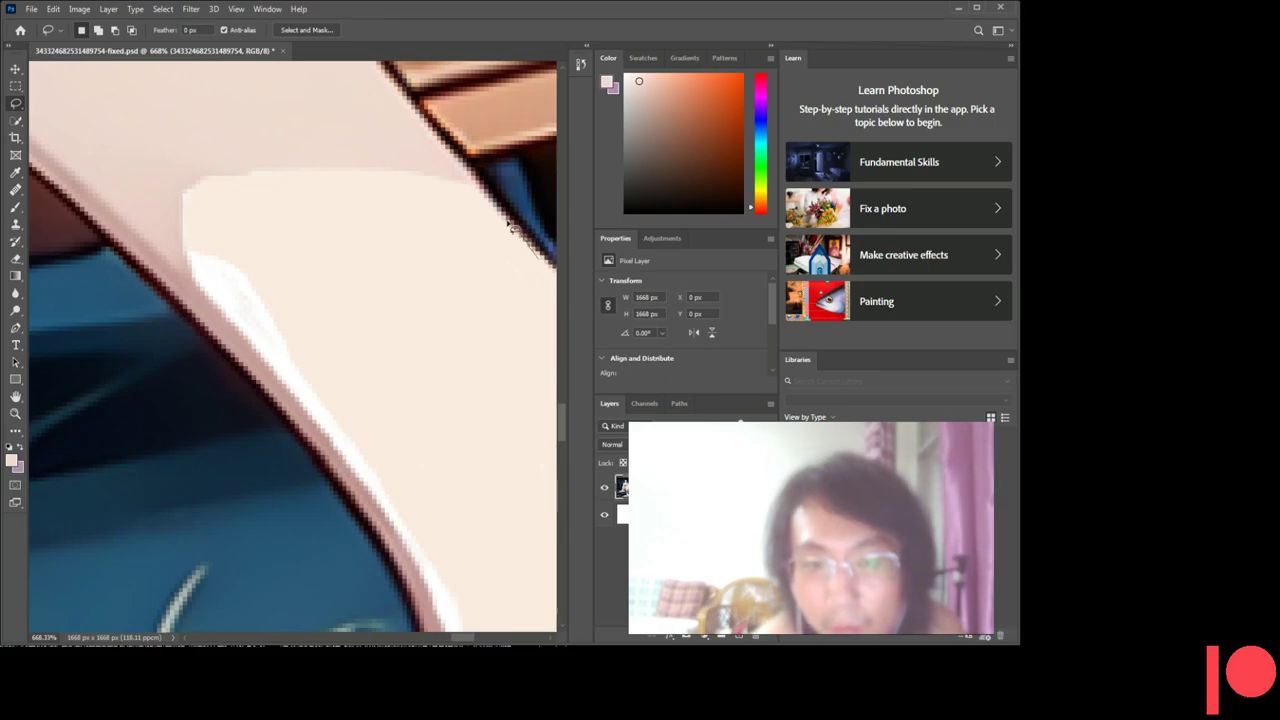
left_click_drag(487, 199, 369, 173)
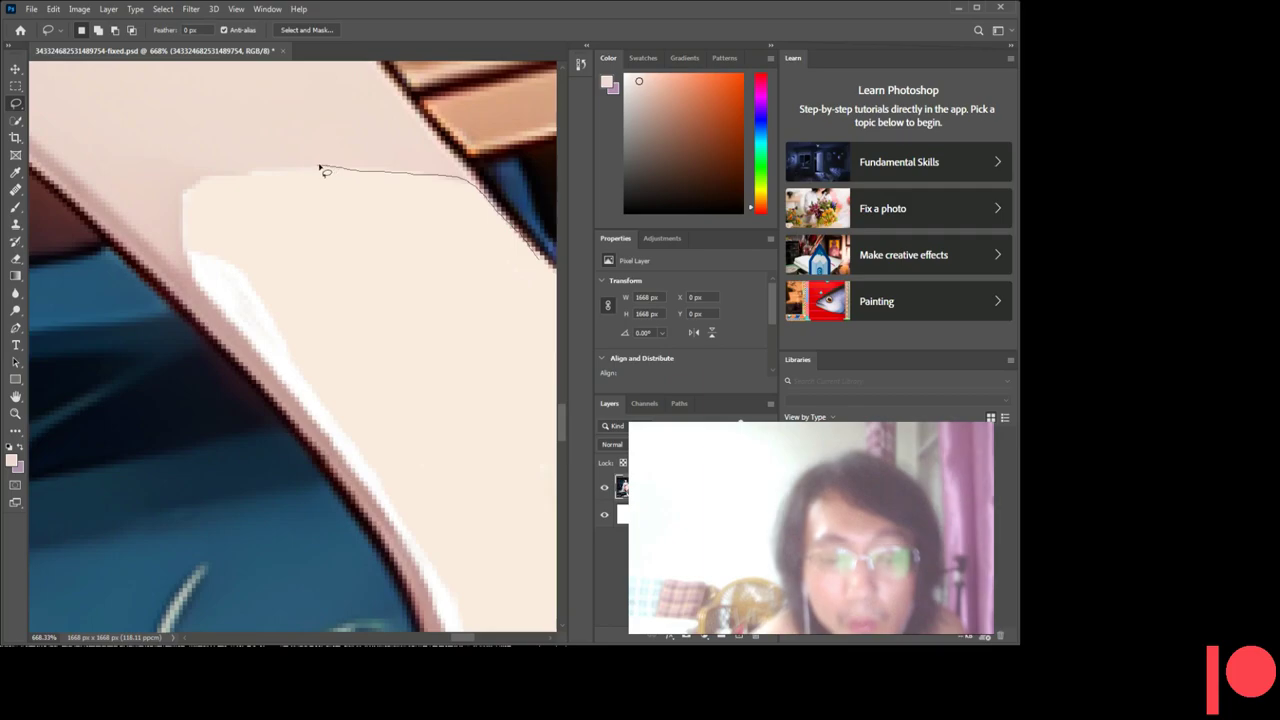
mouse_move(262, 172)
left_mouse_down()
mouse_move(220, 171)
mouse_move(180, 203)
mouse_move(200, 263)
mouse_move(260, 303)
left_mouse_up()
mouse_move(297, 341)
left_mouse_down()
mouse_move(440, 354)
mouse_move(534, 323)
mouse_move(549, 277)
mouse_move(536, 259)
left_mouse_up()
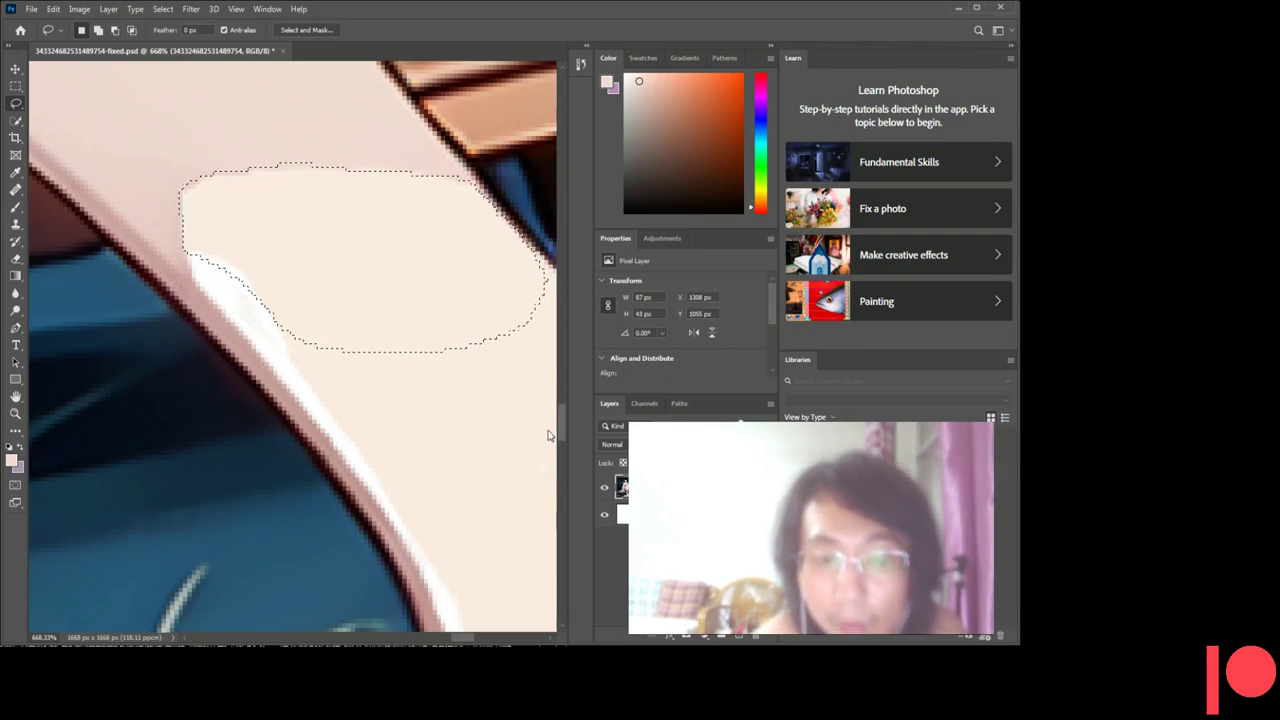
key("i")
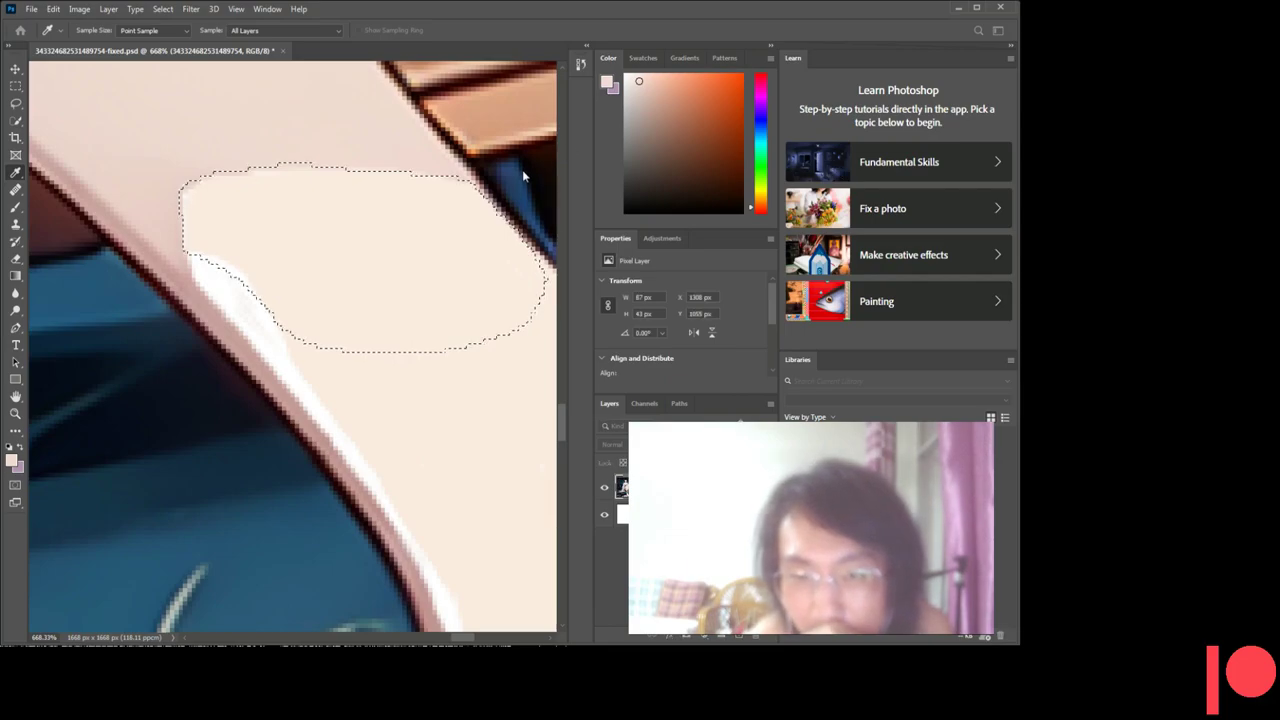
key("alt+BackSpace")
key("ctrl+d")
- Lasso the remaining blotchy strip near the top, fill it with sampled skin tone, and deselect
key("l")
mouse_move(207, 201)
left_mouse_down()
mouse_move(420, 227)
mouse_move(428, 178)
left_mouse_up()
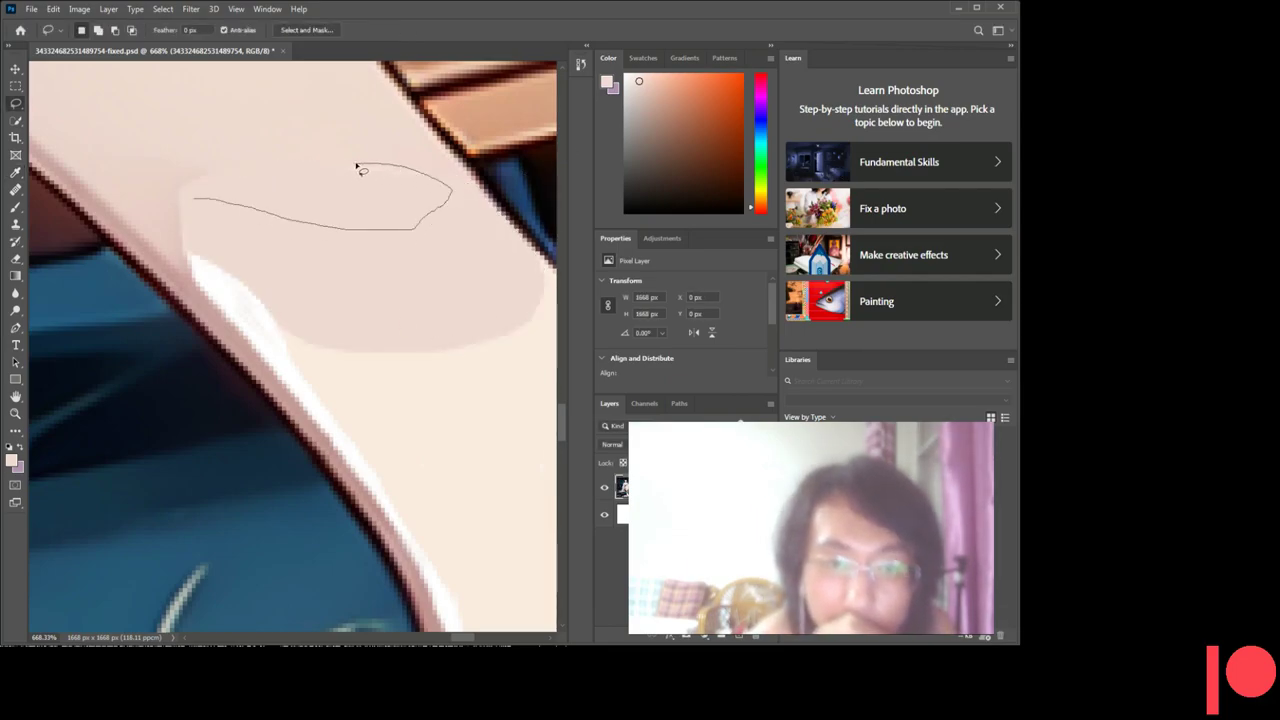
left_click_drag(245, 182, 193, 197)
left_click_drag(199, 205, 198, 204)
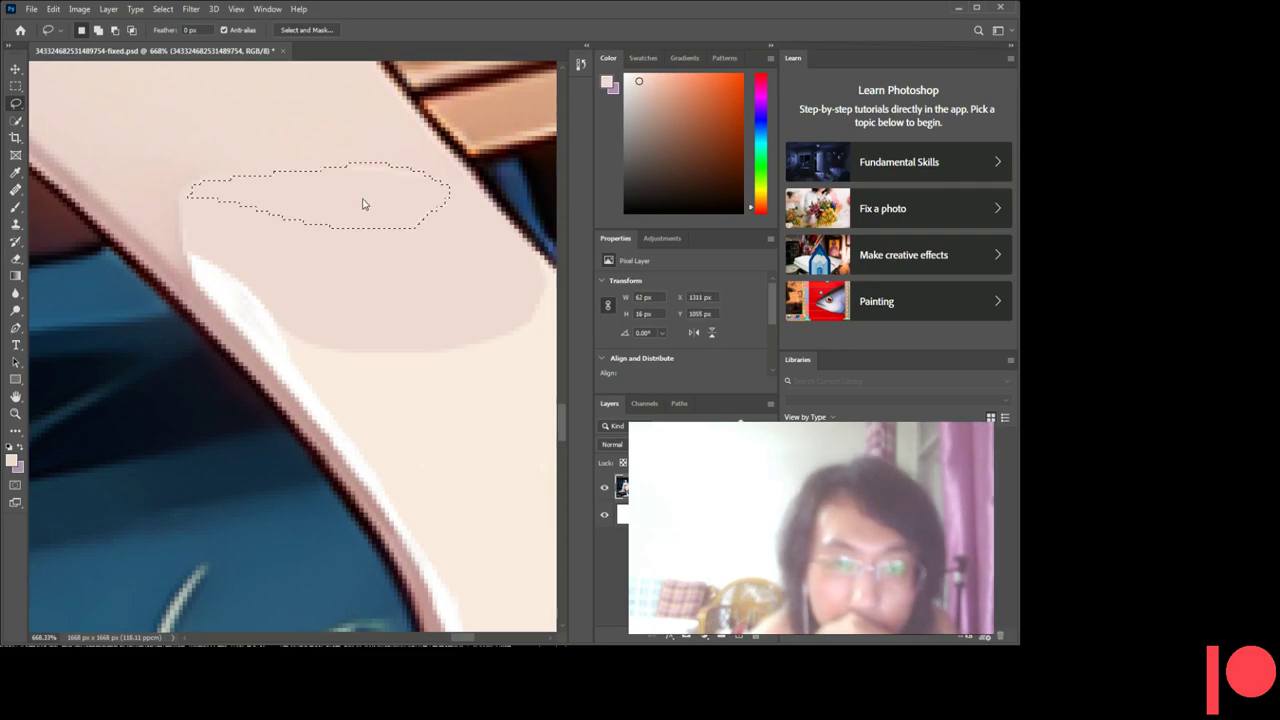
key("i")
key("l")
key("ctrl+d")
scroll(386, 263, "down", 2)
scroll(345, 262, "down", 2)
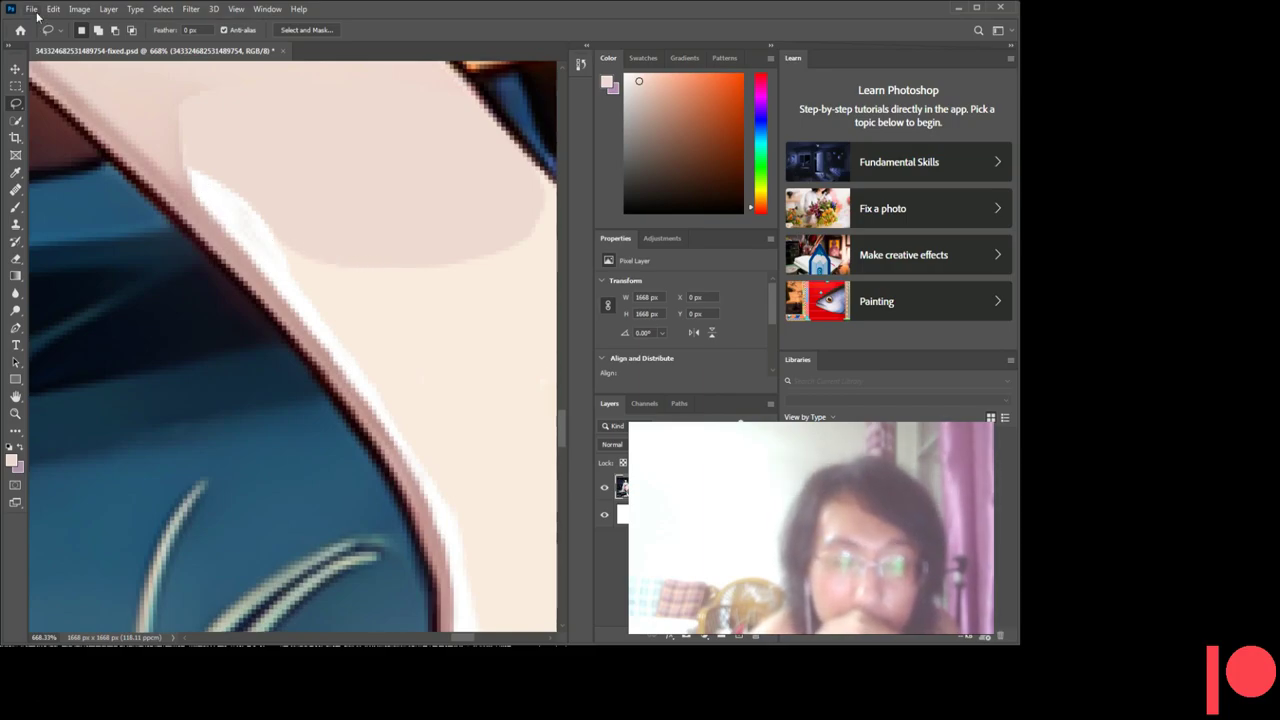
type("1")
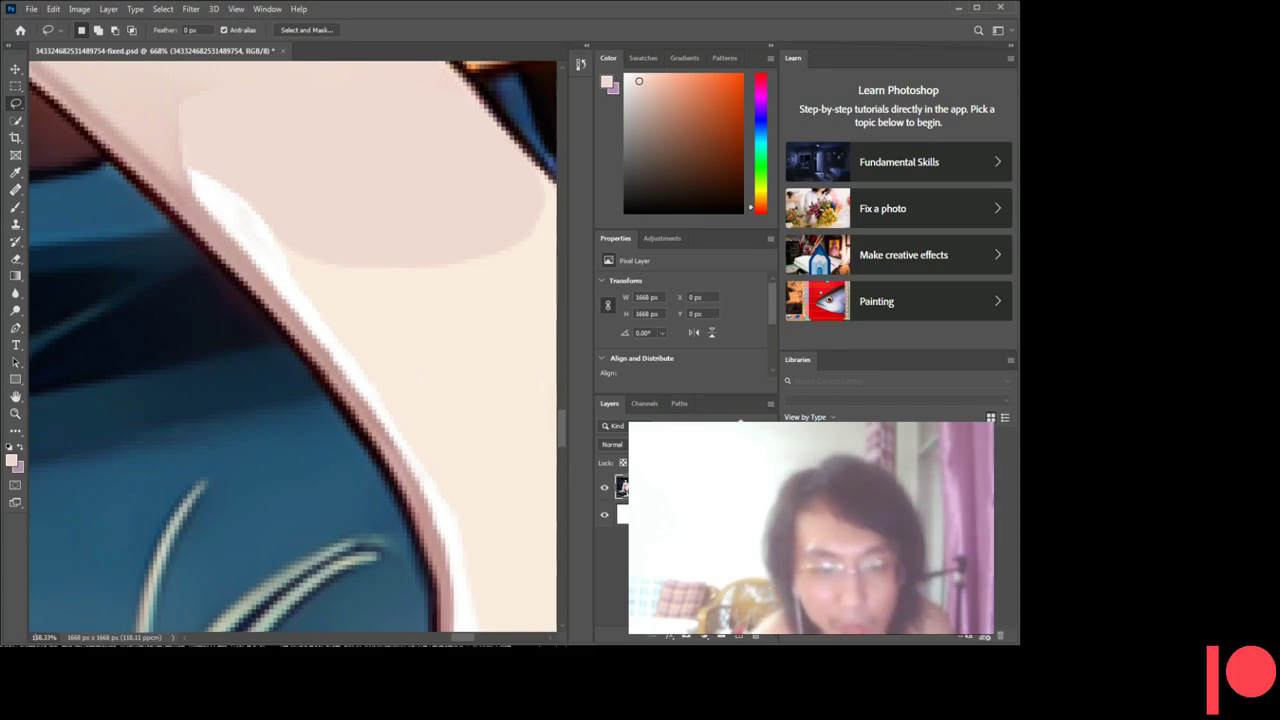
key("Return")
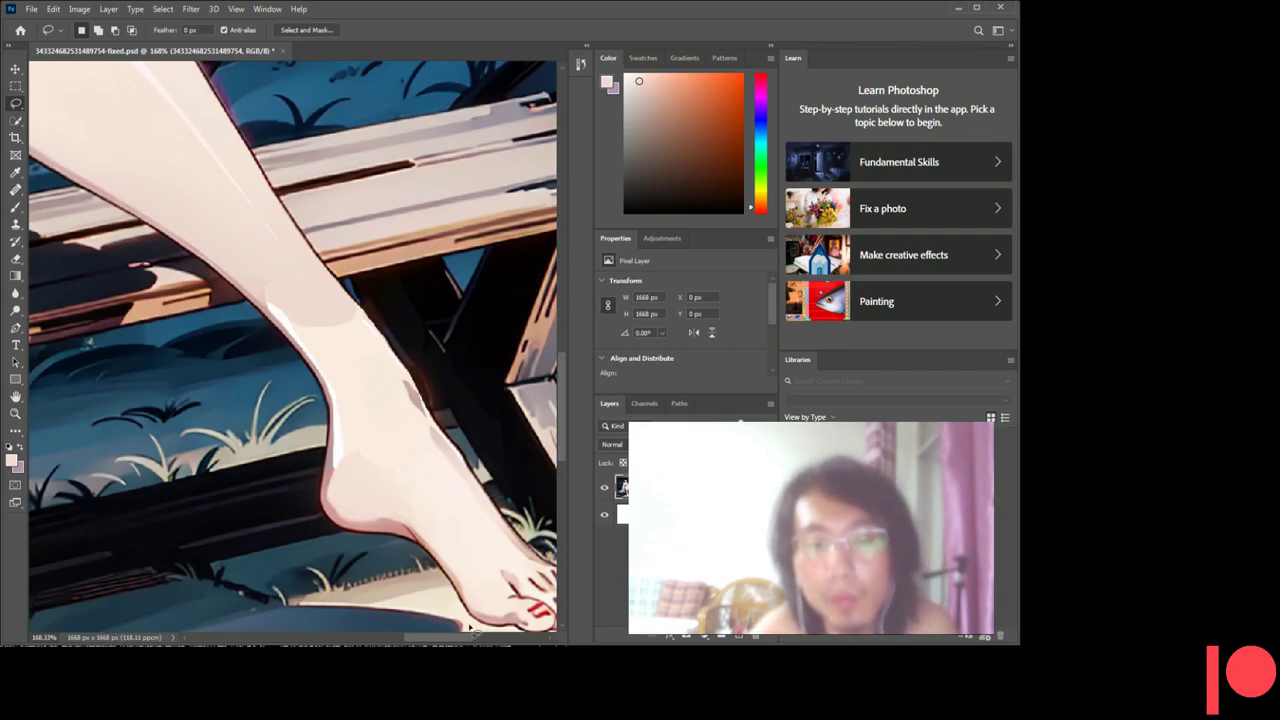
left_click_drag(455, 640, 466, 644)
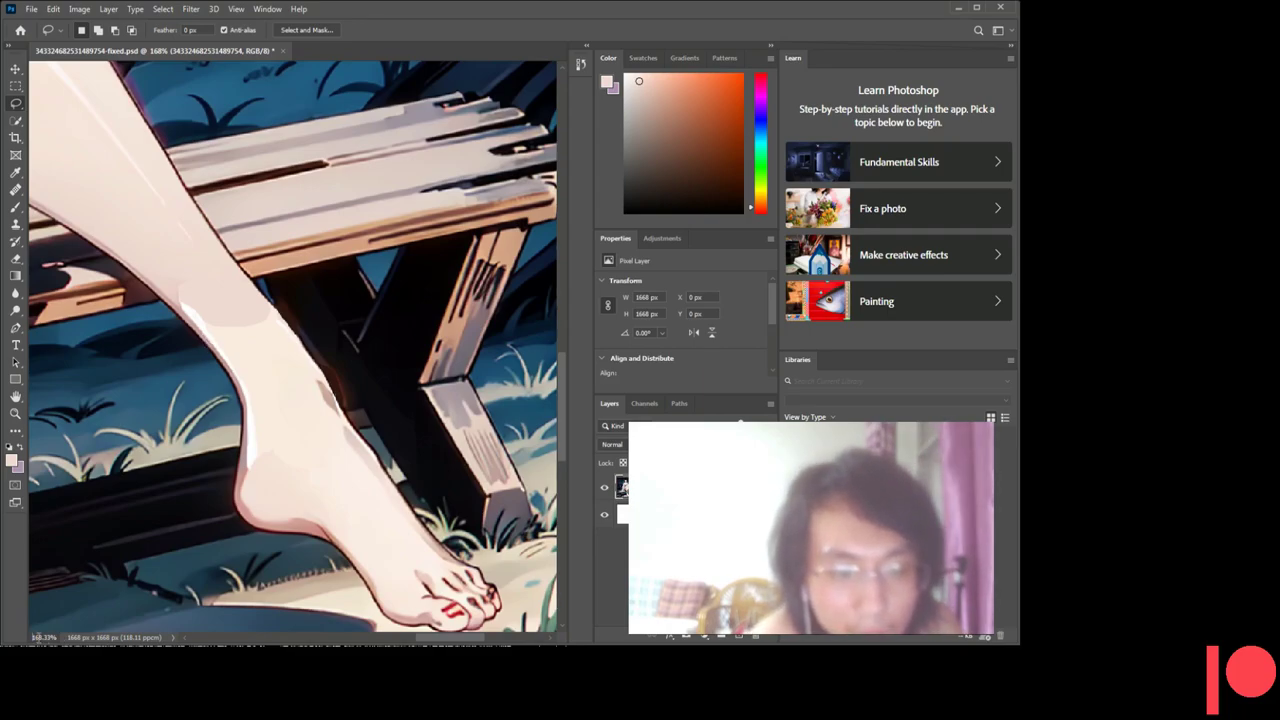
type("3")
key("Return")
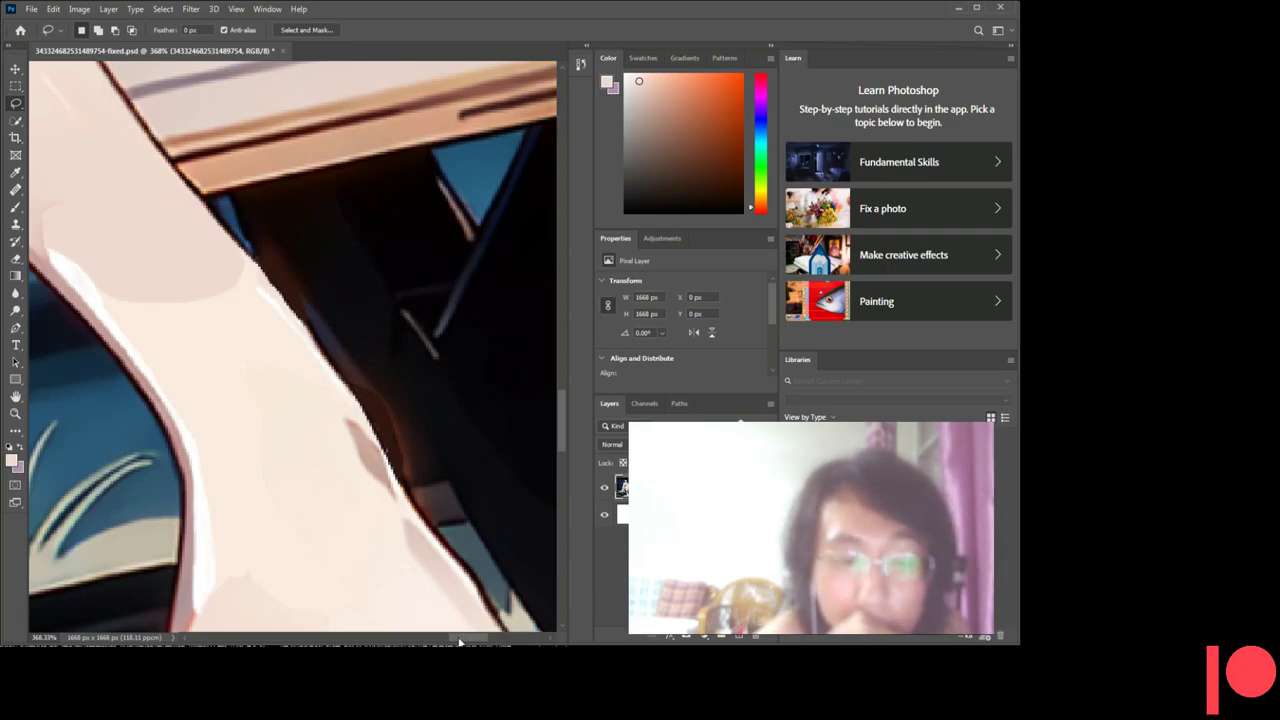
- Lasso the light shading area along the leg's edge and fill it with flat skin colour
left_click_drag(458, 638, 453, 640)
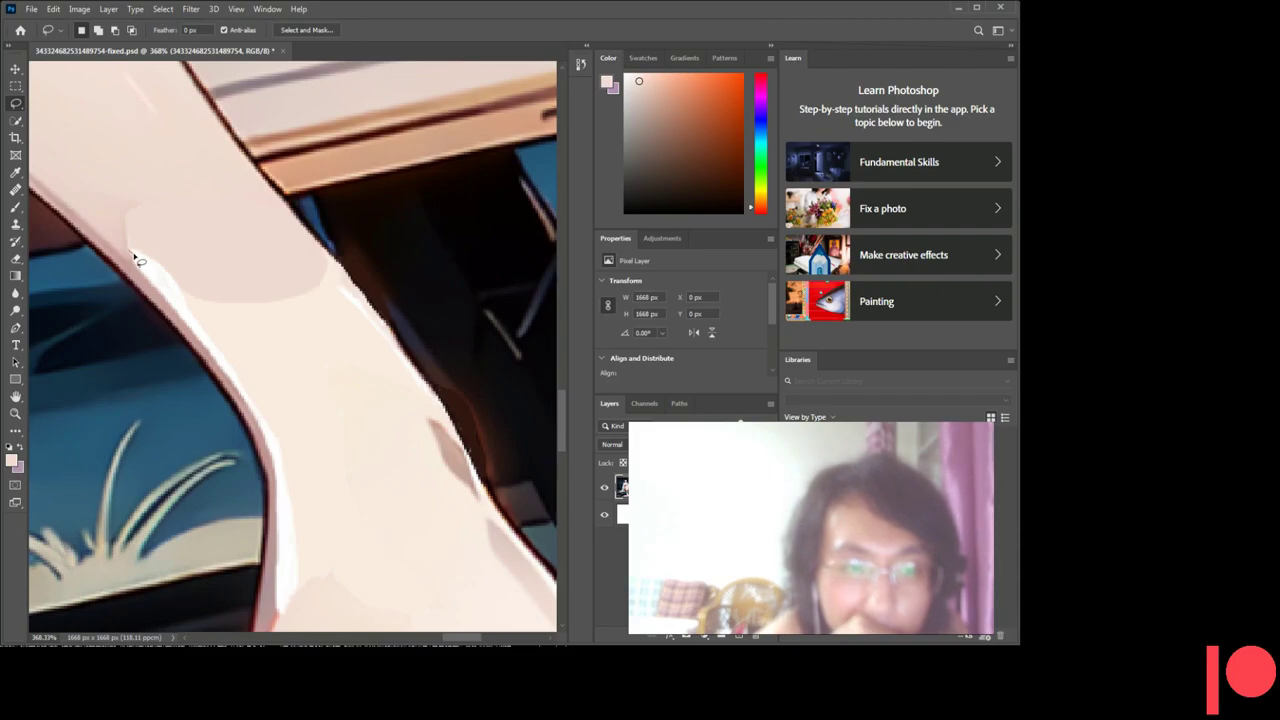
left_click_drag(142, 272, 188, 321)
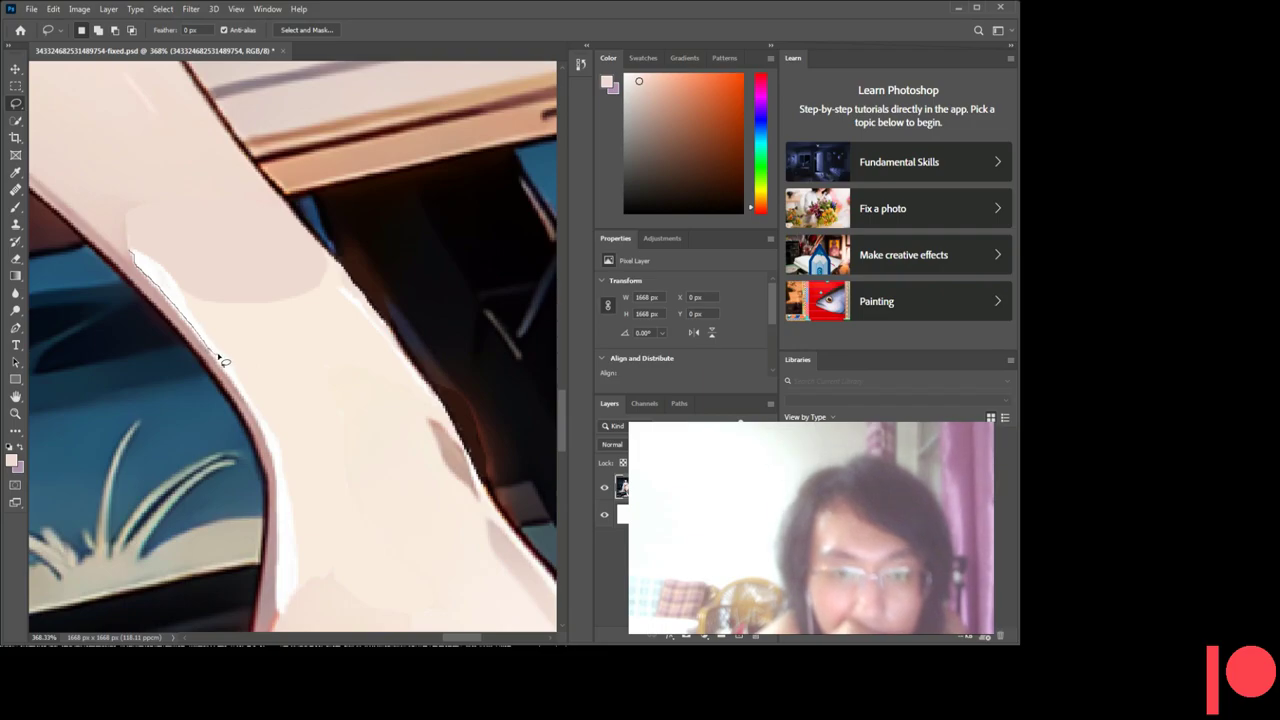
left_click_drag(308, 369, 406, 371)
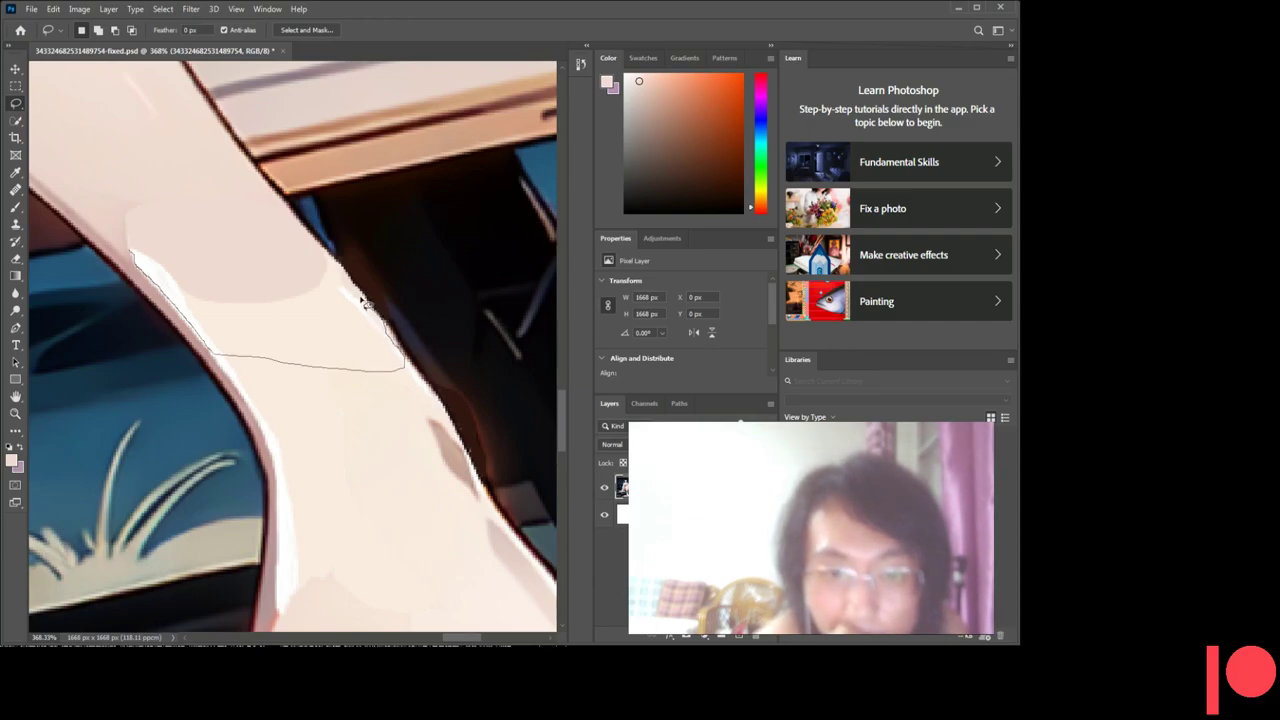
left_click_drag(326, 277, 305, 286)
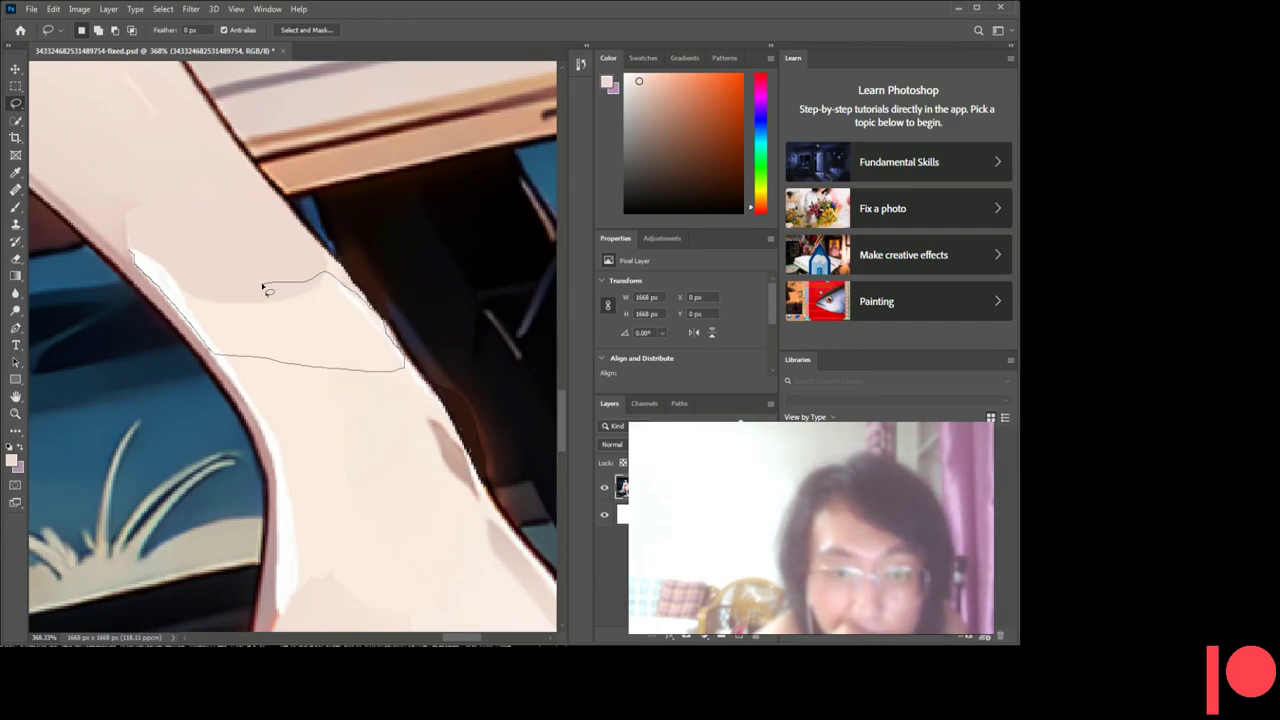
left_click_drag(133, 257, 128, 248)
key("i")
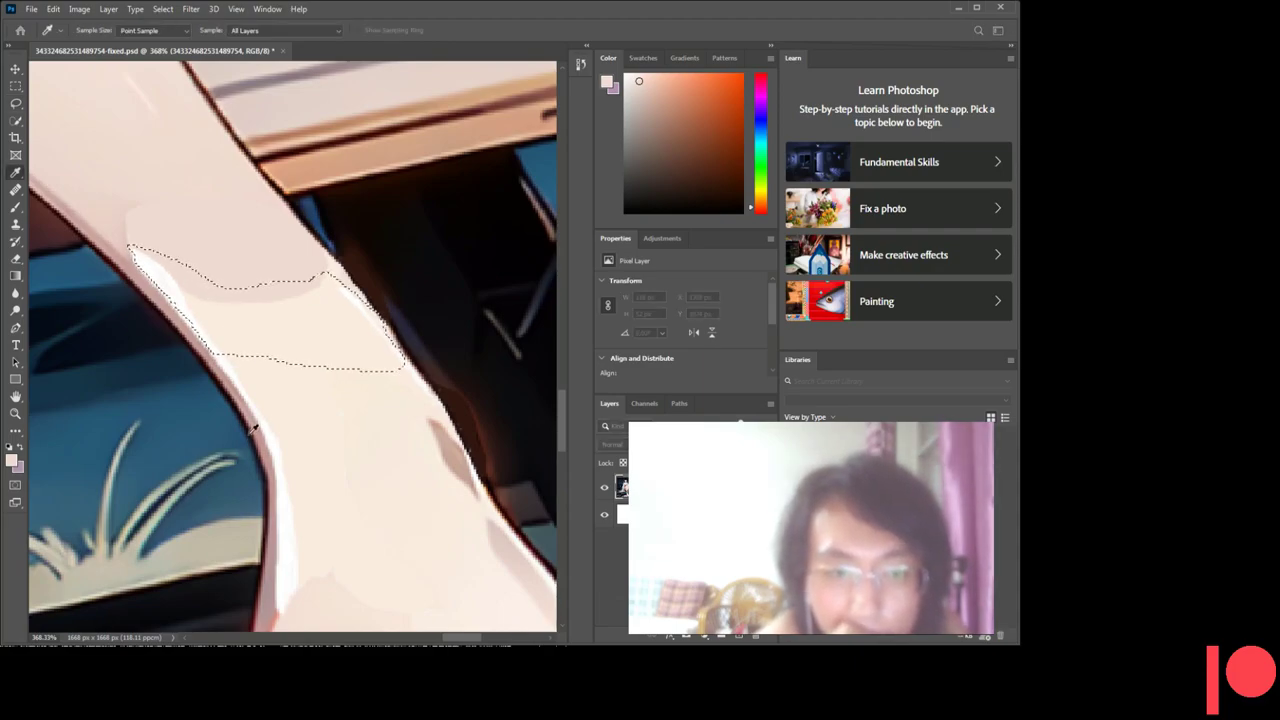
key("alt+BackSpace")
key("l")
key("ctrl+d")
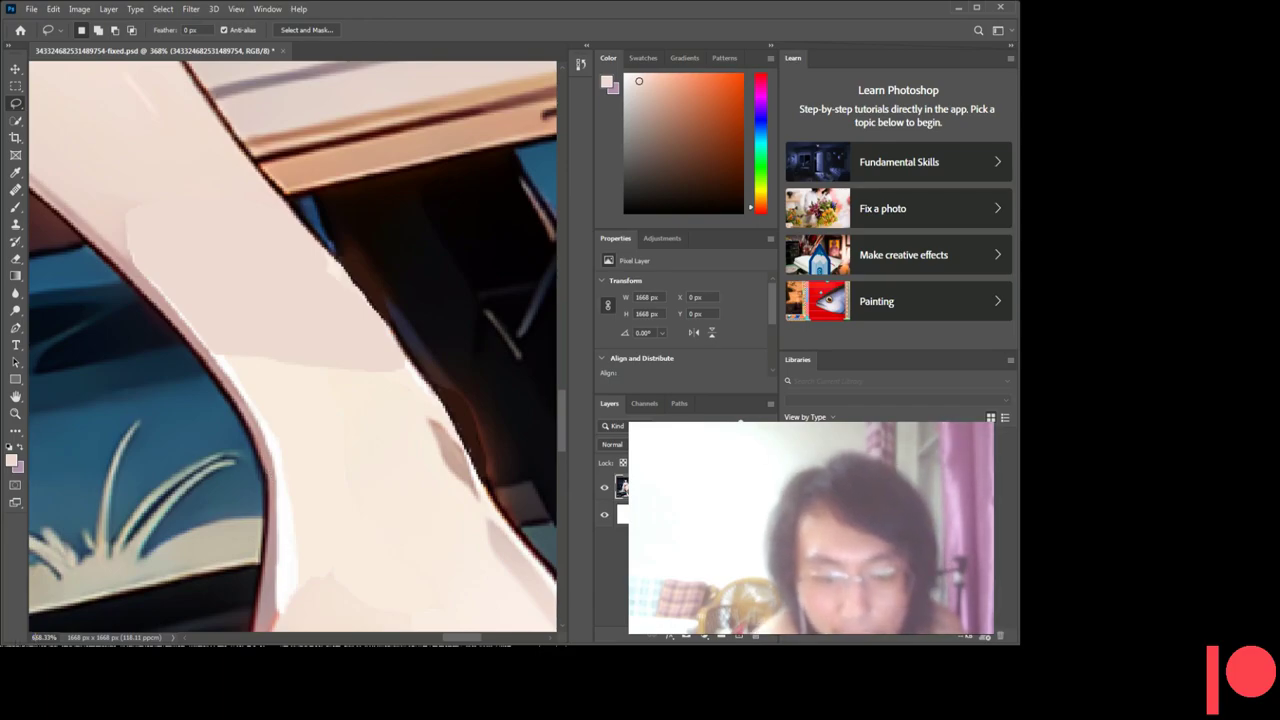
- Lasso the small light patch on the leg's outer edge, fill with sampled skin tone, deselect
scroll(360, 440, "up", 1)
scroll(360, 440, "up", 1)
scroll(358, 430, "up", 1)
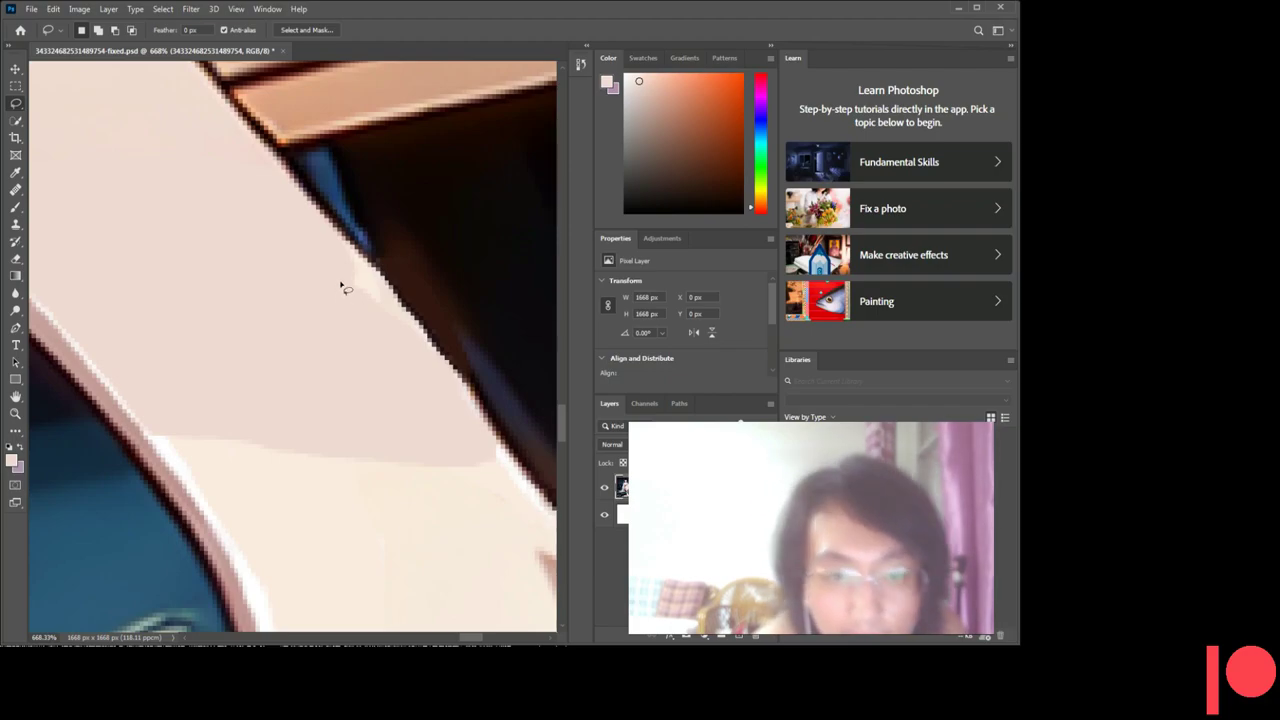
mouse_move(341, 283)
left_mouse_down()
mouse_move(386, 376)
mouse_move(450, 438)
mouse_move(488, 444)
left_mouse_up()
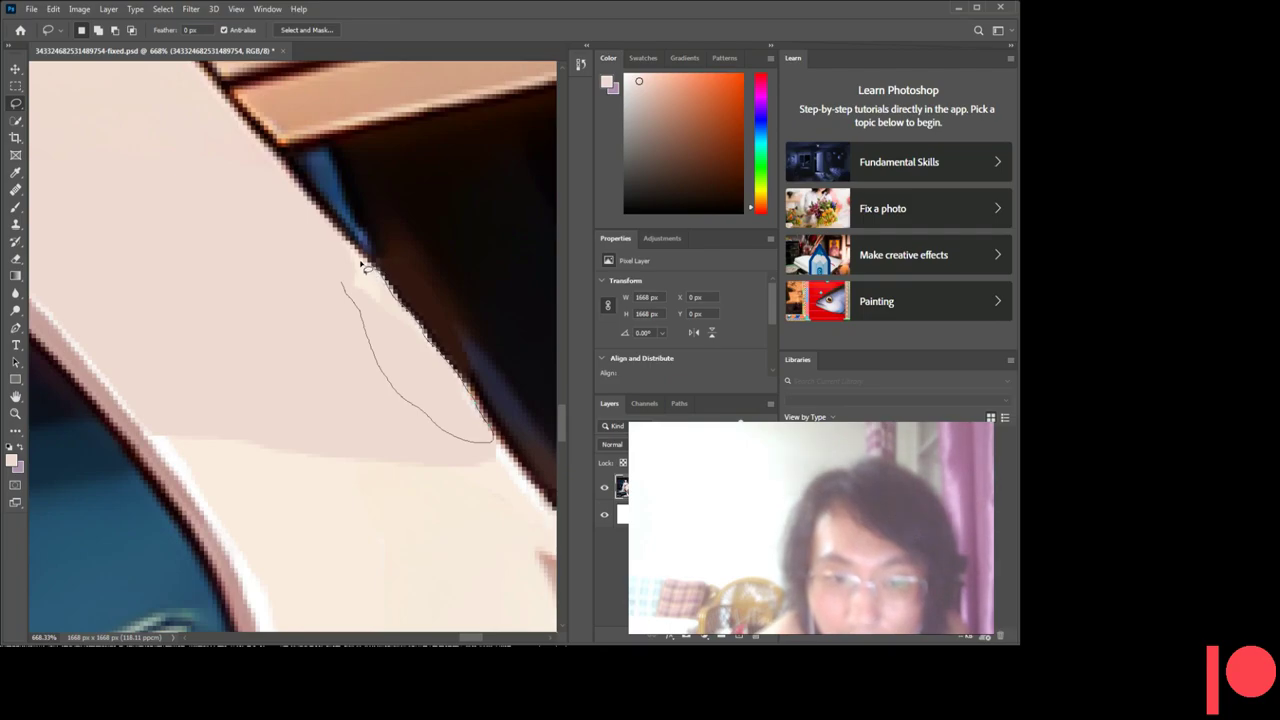
left_click_drag(345, 291, 339, 265)
key("i")
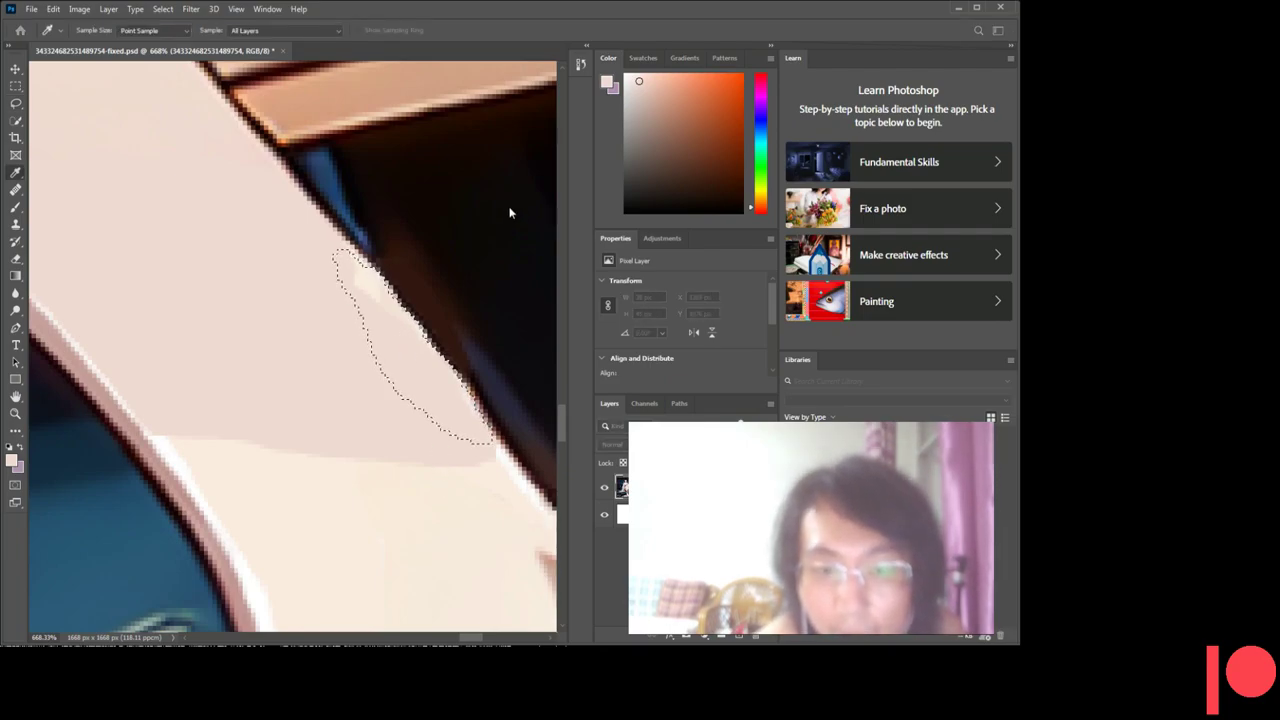
key("l")
key("ctrl+d")
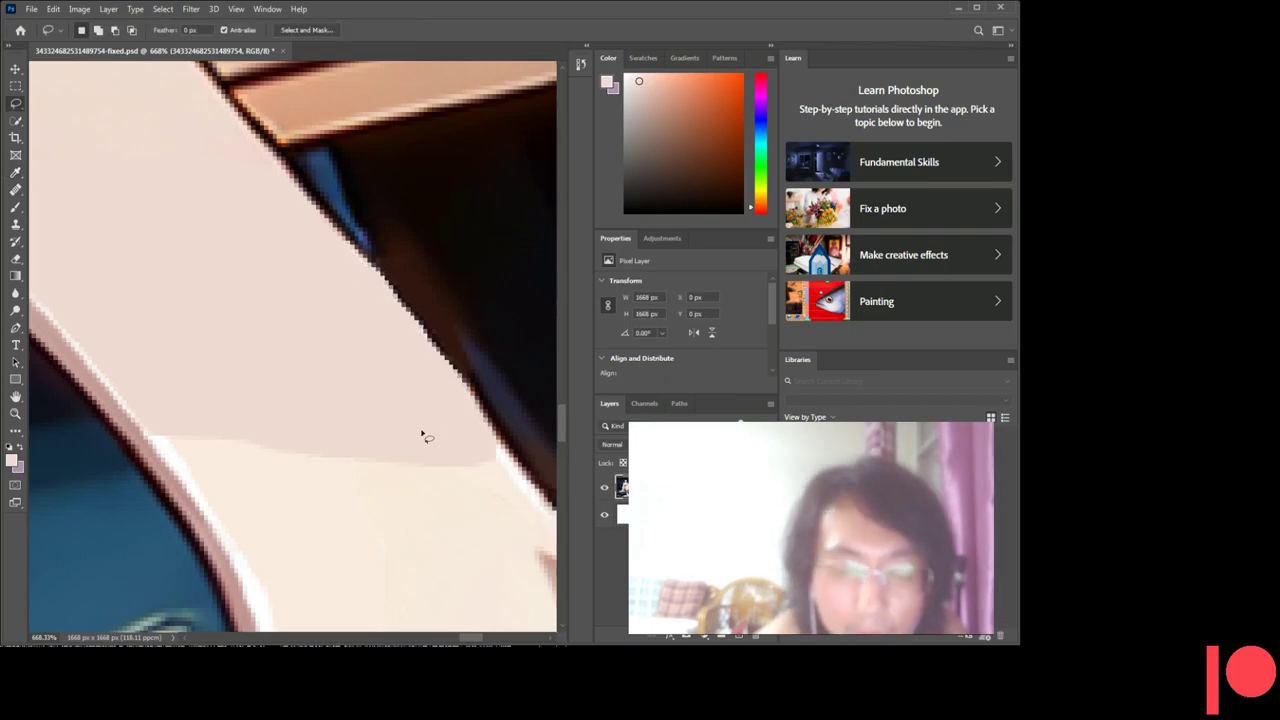
scroll(422, 433, "down", 1)
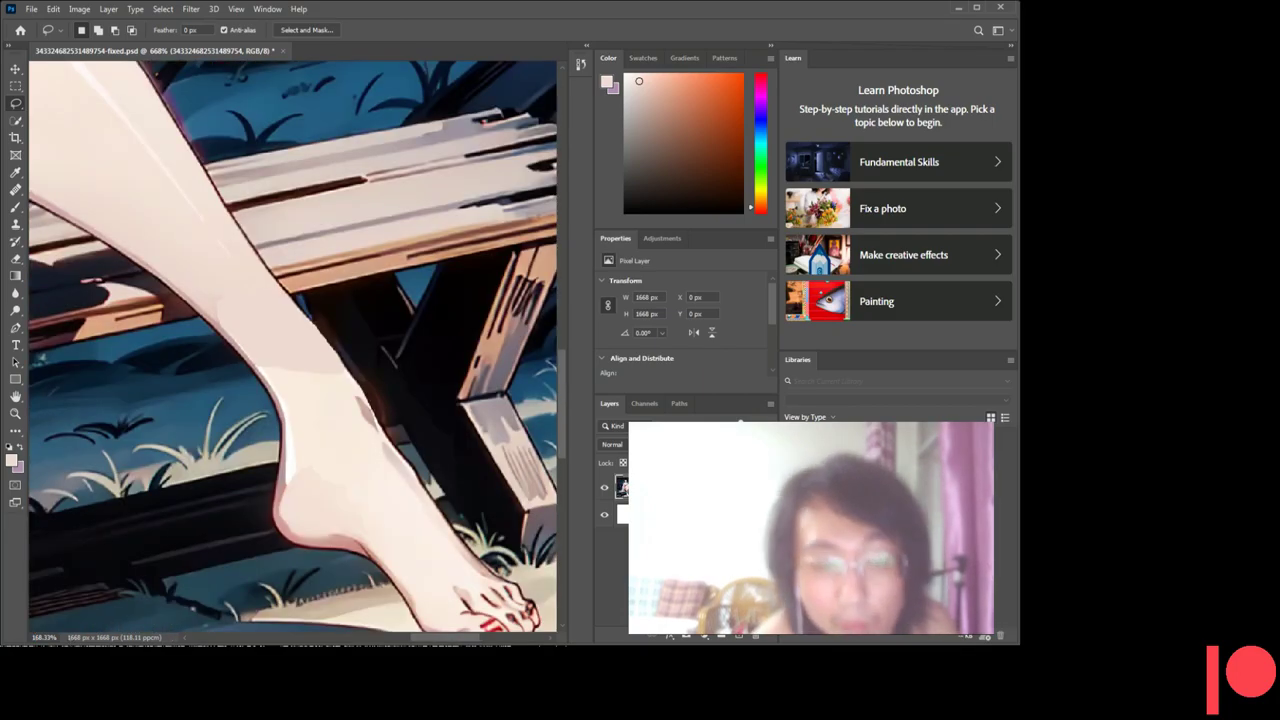
- Zoom out to 168.33% to view the whole leg and bench, then reposition
type("168.33")
key("Return")
scroll(380, 638, "down", 2)
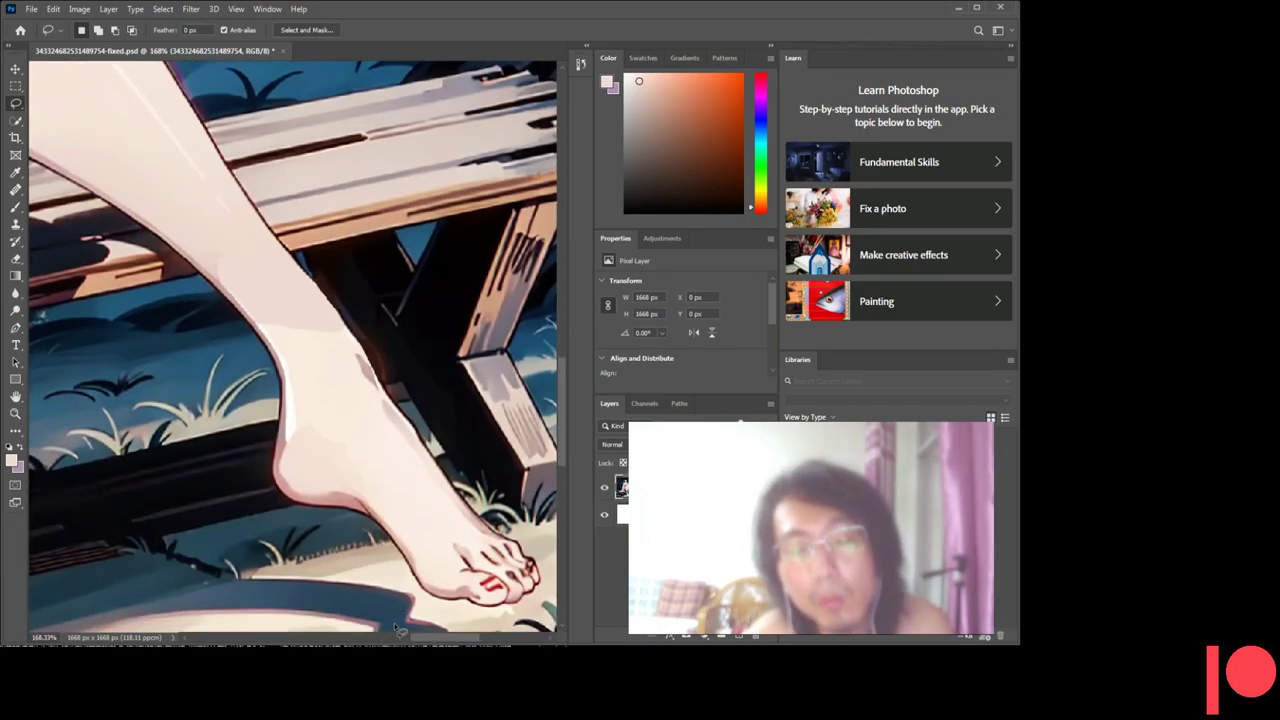
left_click_drag(440, 642, 434, 642)
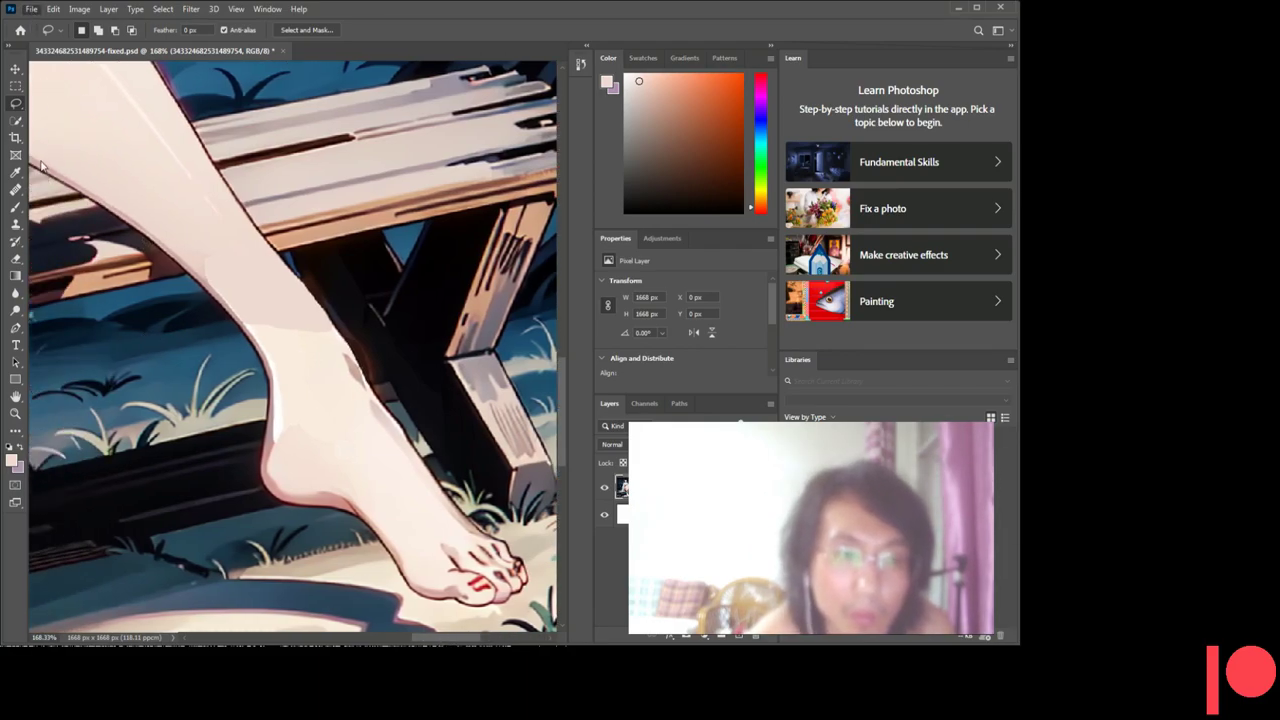
scroll(305, 397, "up", 2)
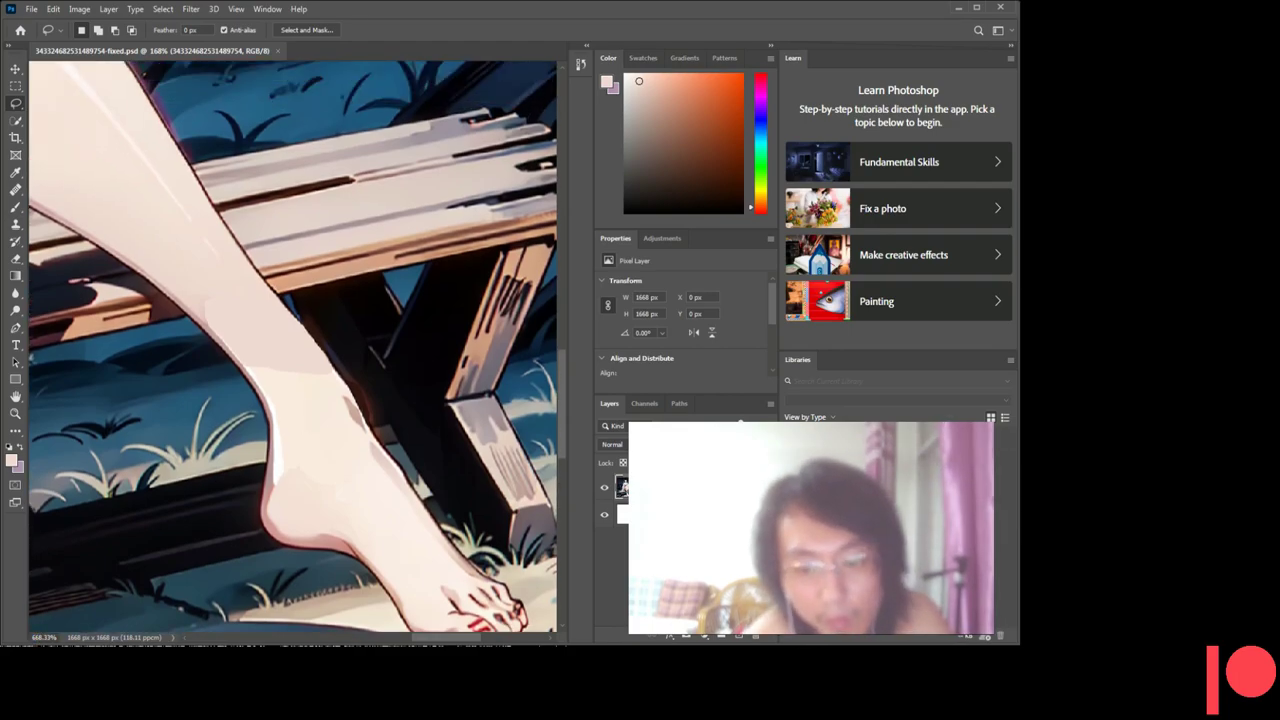
scroll(305, 397, "up", 5)
left_click_drag(446, 638, 455, 637)
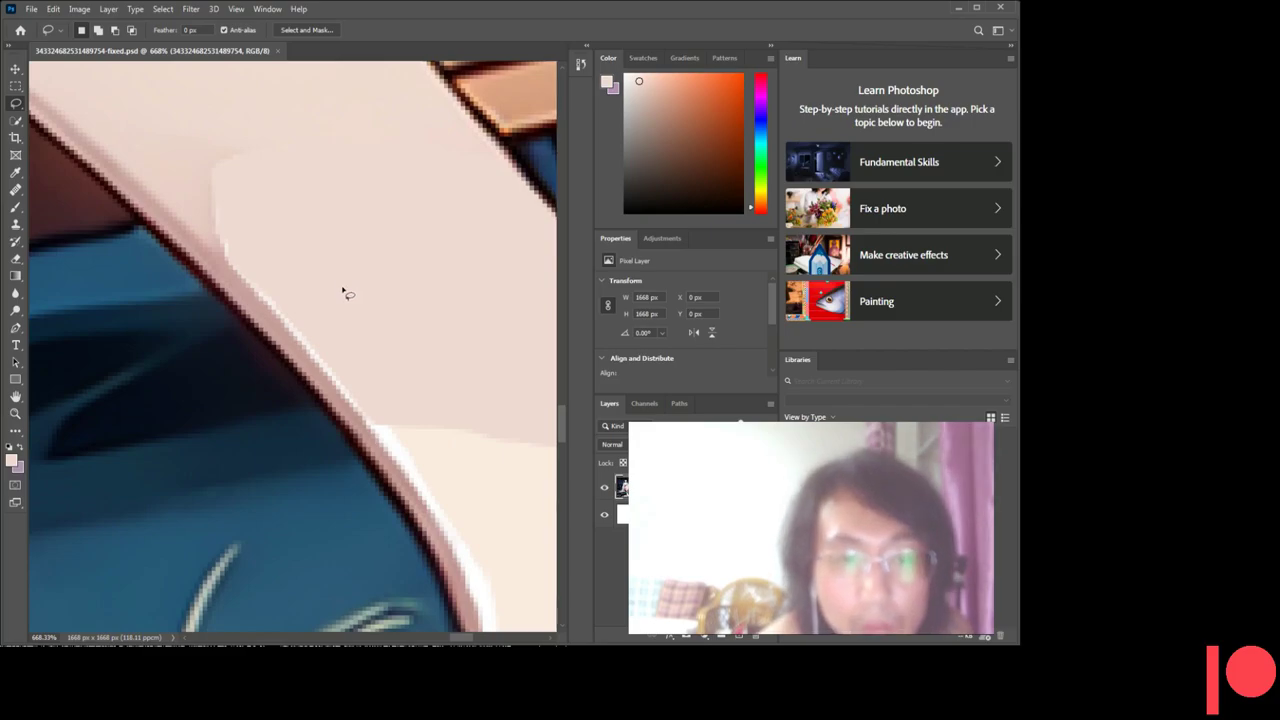
scroll(303, 311, "up", 1)
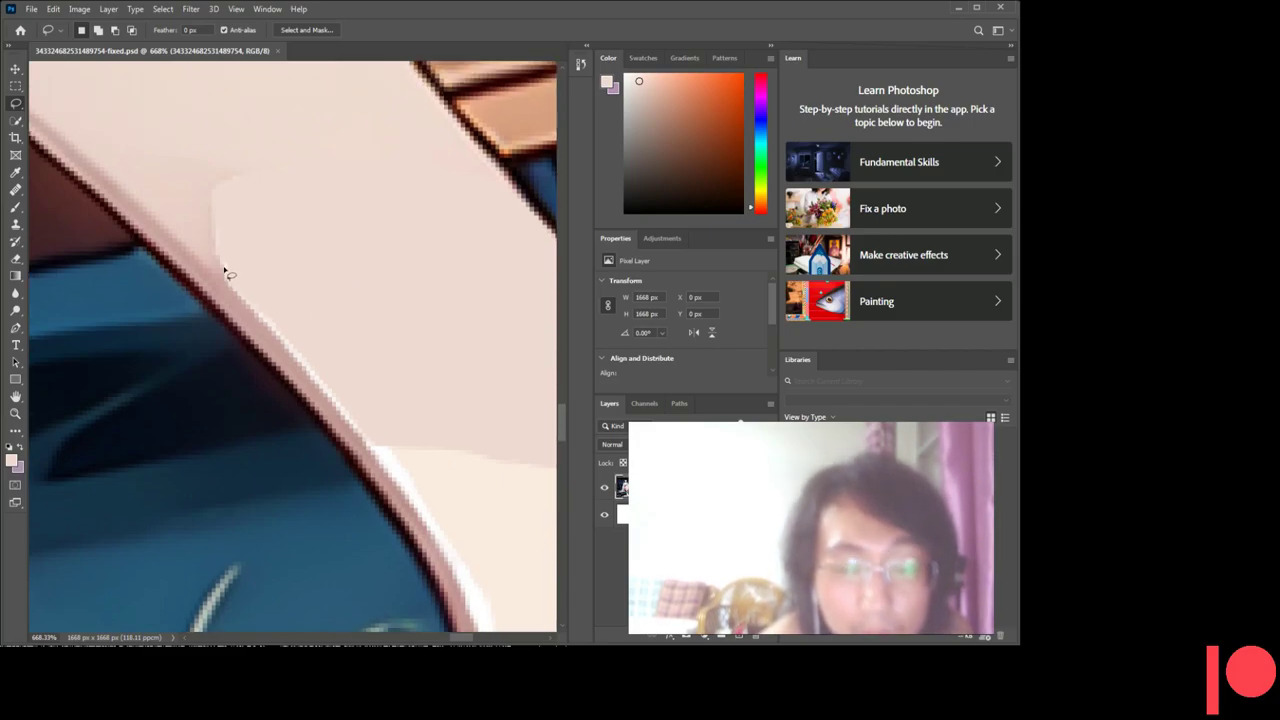
- Trace the cream strip along the shin's edge and fill it with light pink
left_click_drag(247, 304, 316, 383)
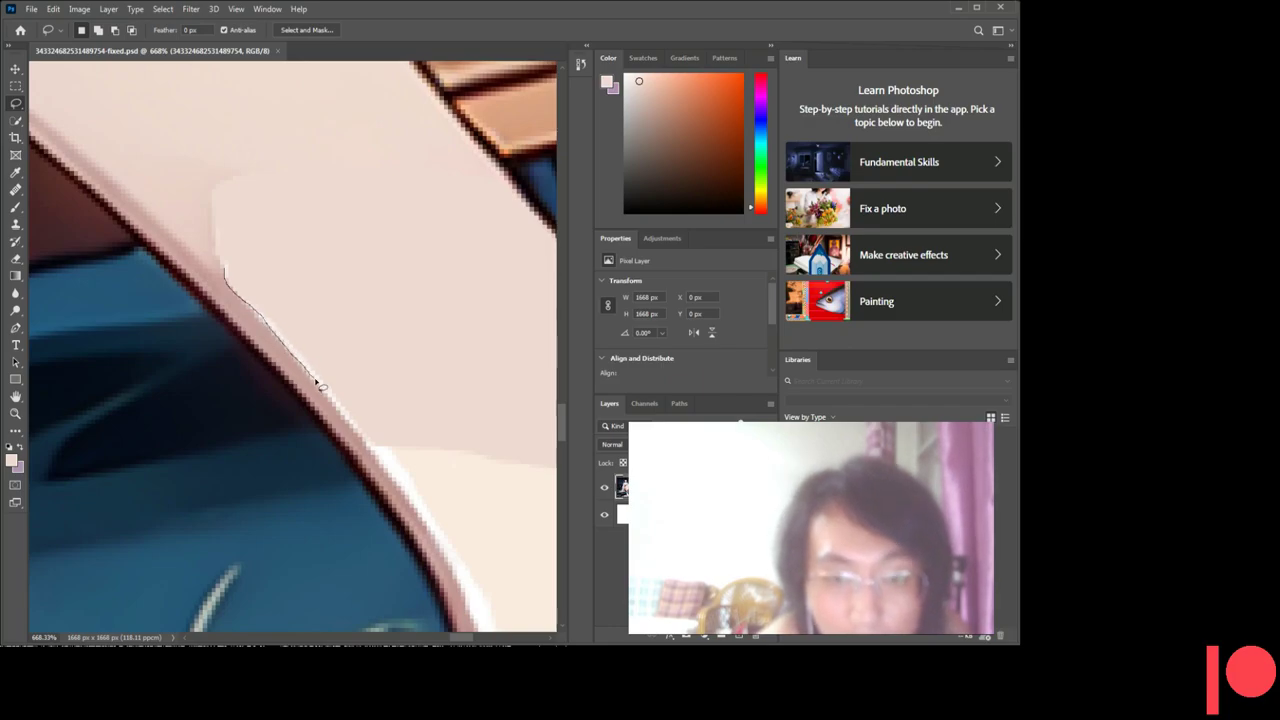
mouse_move(363, 434)
left_mouse_down()
mouse_move(394, 462)
mouse_move(509, 471)
mouse_move(343, 297)
mouse_move(251, 243)
mouse_move(227, 262)
left_mouse_up()
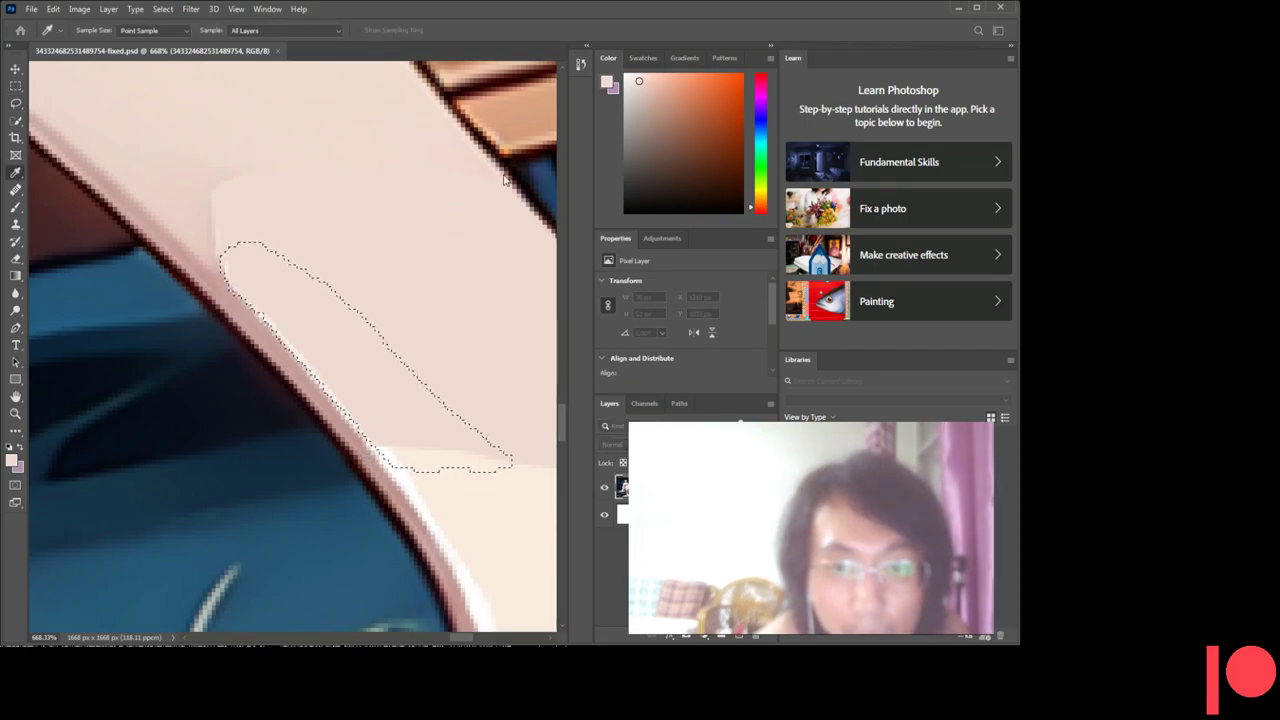
key("alt+BackSpace")
key("ctrl+d")
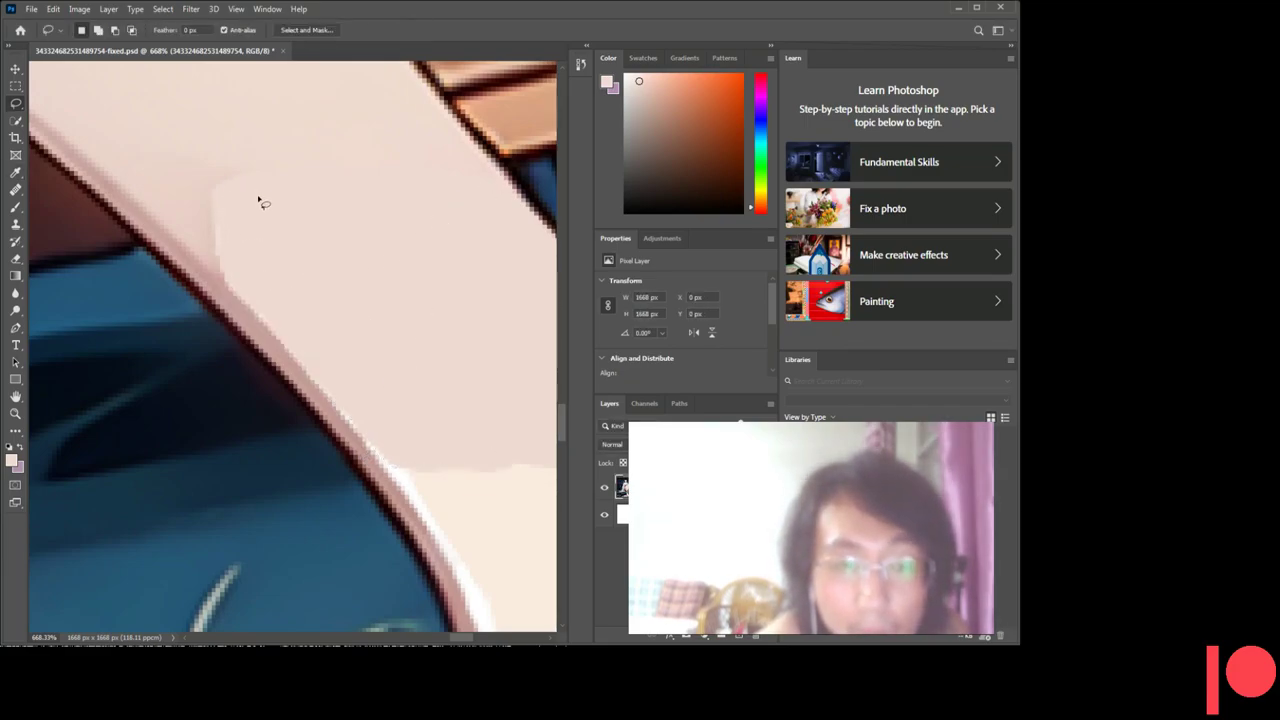
scroll(285, 245, "up", 1)
scroll(305, 295, "up", 2)
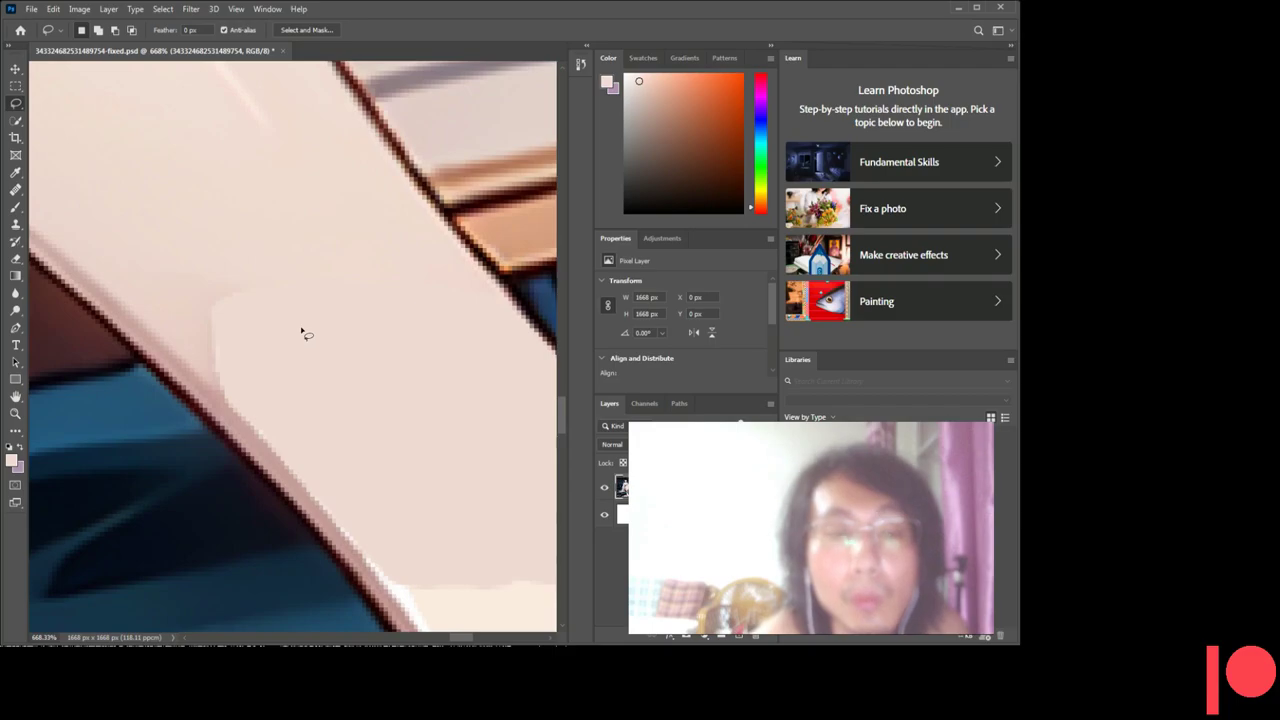
mouse_move(303, 343)
left_mouse_down()
mouse_move(233, 295)
mouse_move(213, 312)
mouse_move(222, 388)
mouse_move(322, 508)
mouse_move(349, 518)
mouse_move(421, 501)
mouse_move(464, 435)
mouse_move(424, 347)
mouse_move(337, 331)
mouse_move(306, 344)
left_mouse_up()
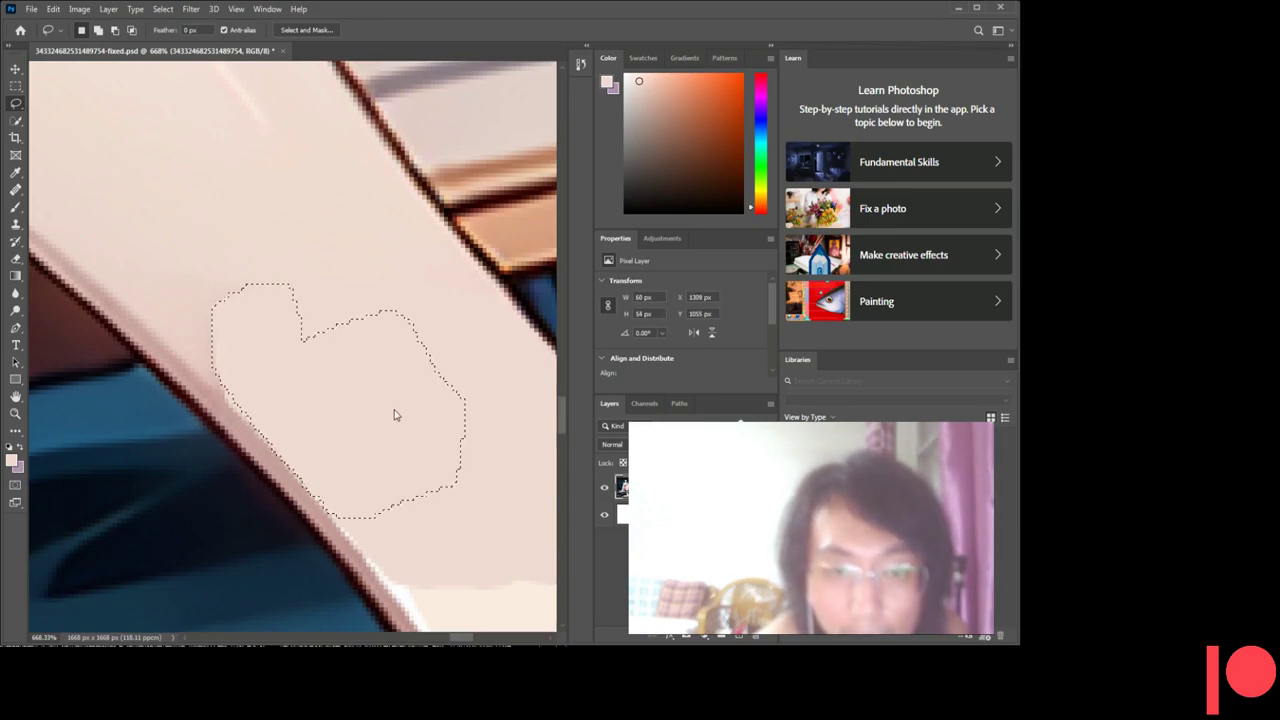
- Fill the uneven shin patch with sampled skin tone and outline a small blotch beside it
key("i")
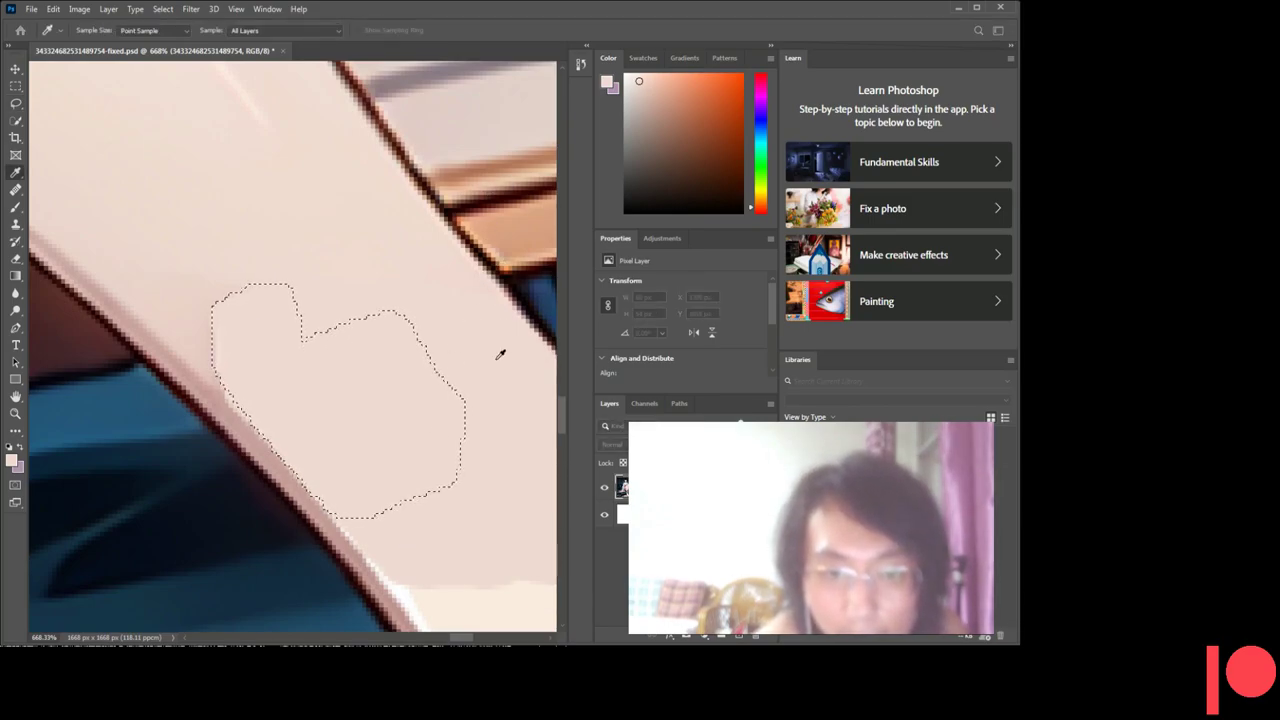
key("l")
key("ctrl+d")
scroll(491, 366, "down", 2)
scroll(480, 371, "up", 2)
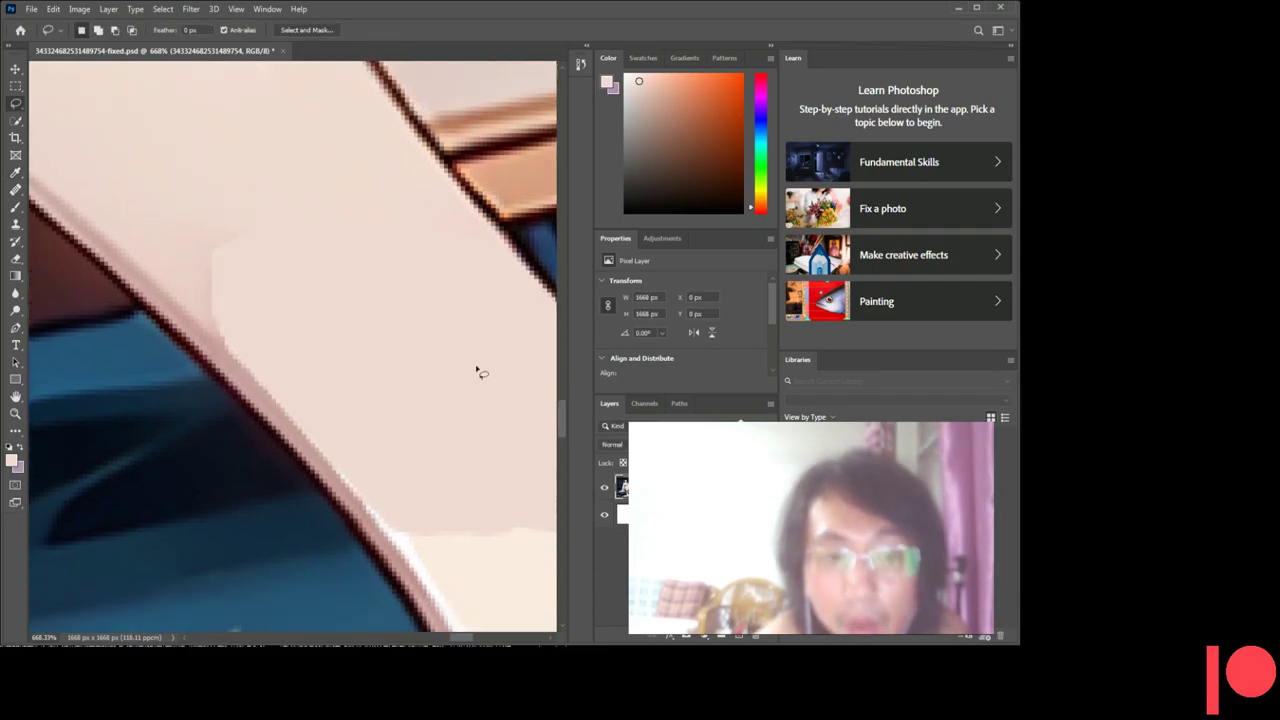
left_click_drag(210, 320, 212, 346)
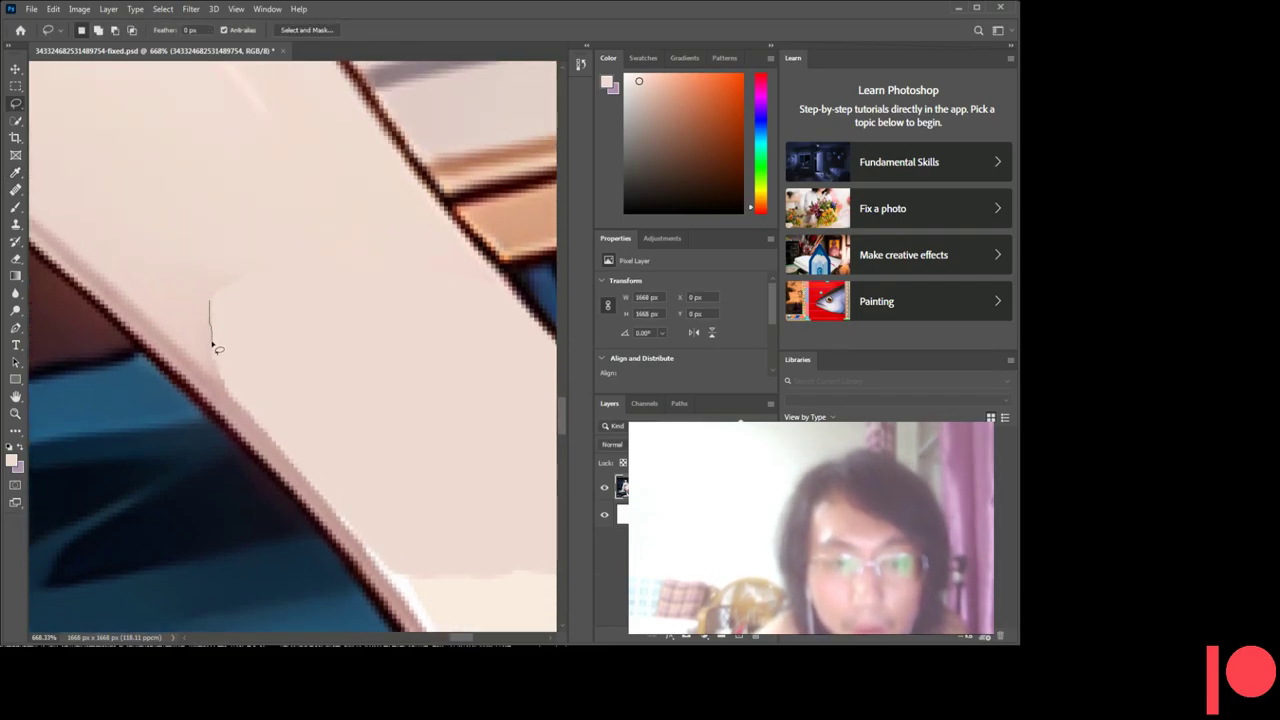
mouse_move(278, 373)
left_mouse_down()
mouse_move(309, 294)
mouse_move(286, 263)
mouse_move(212, 304)
left_mouse_up()
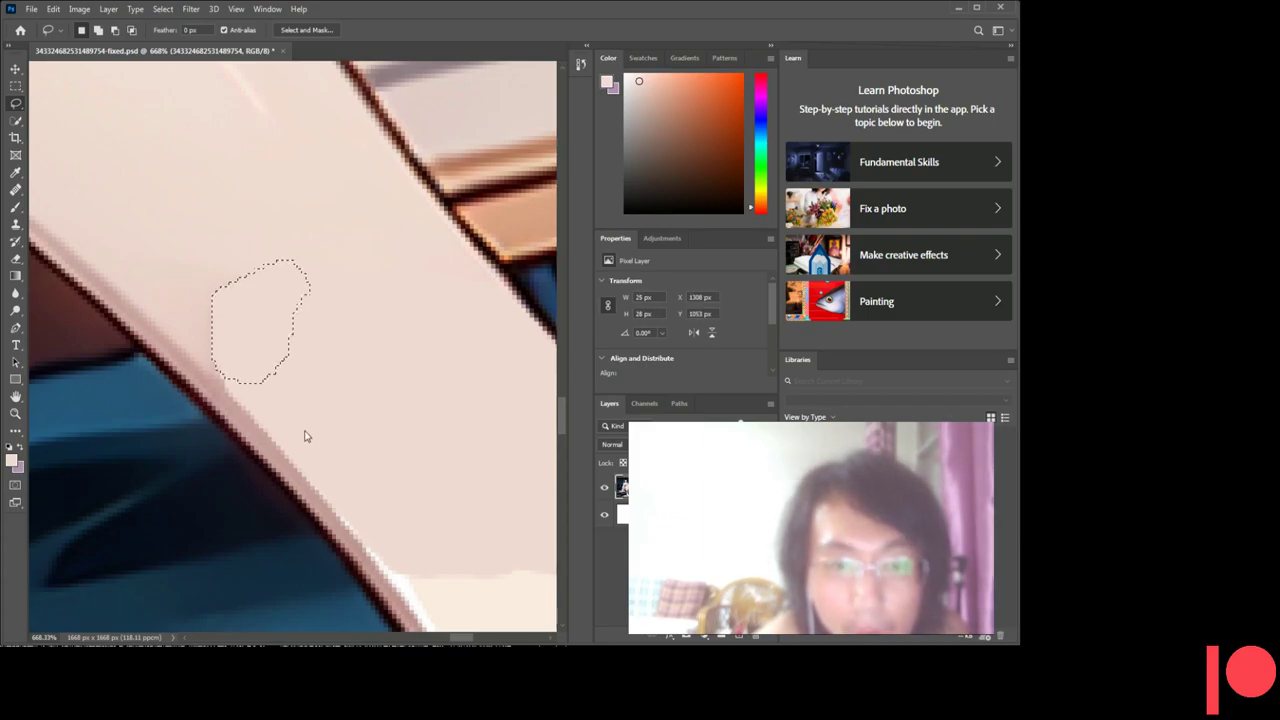
key("ctrl+d")
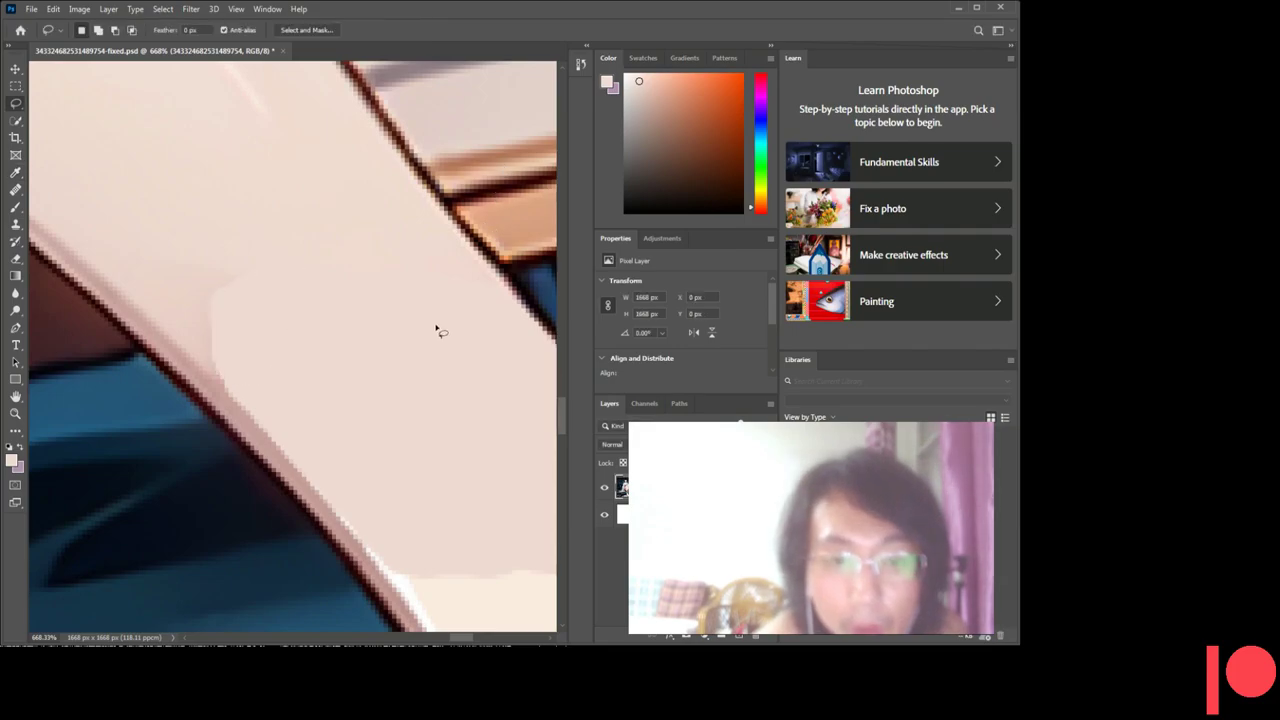
- Lasso the cream band along the shin's lower edge, fill it pink, deselect, and zoom out
scroll(437, 329, "down", 3)
scroll(437, 329, "up", 3)
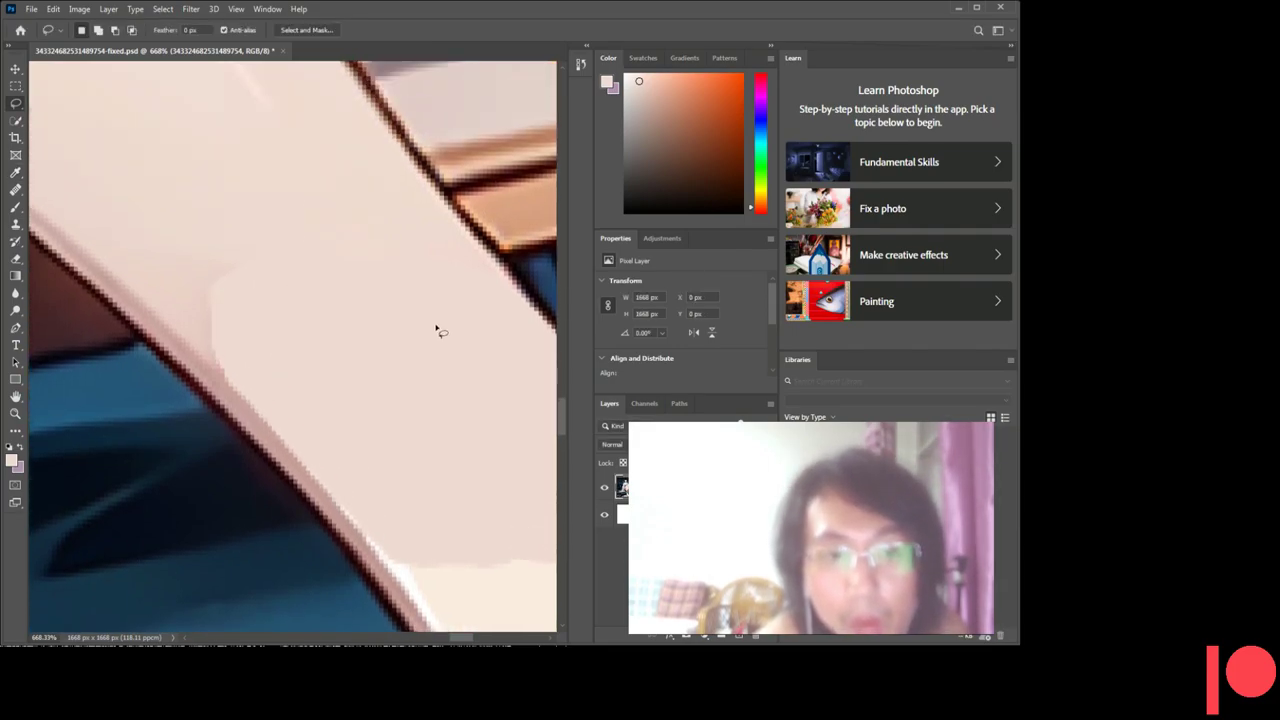
scroll(437, 329, "down", 3)
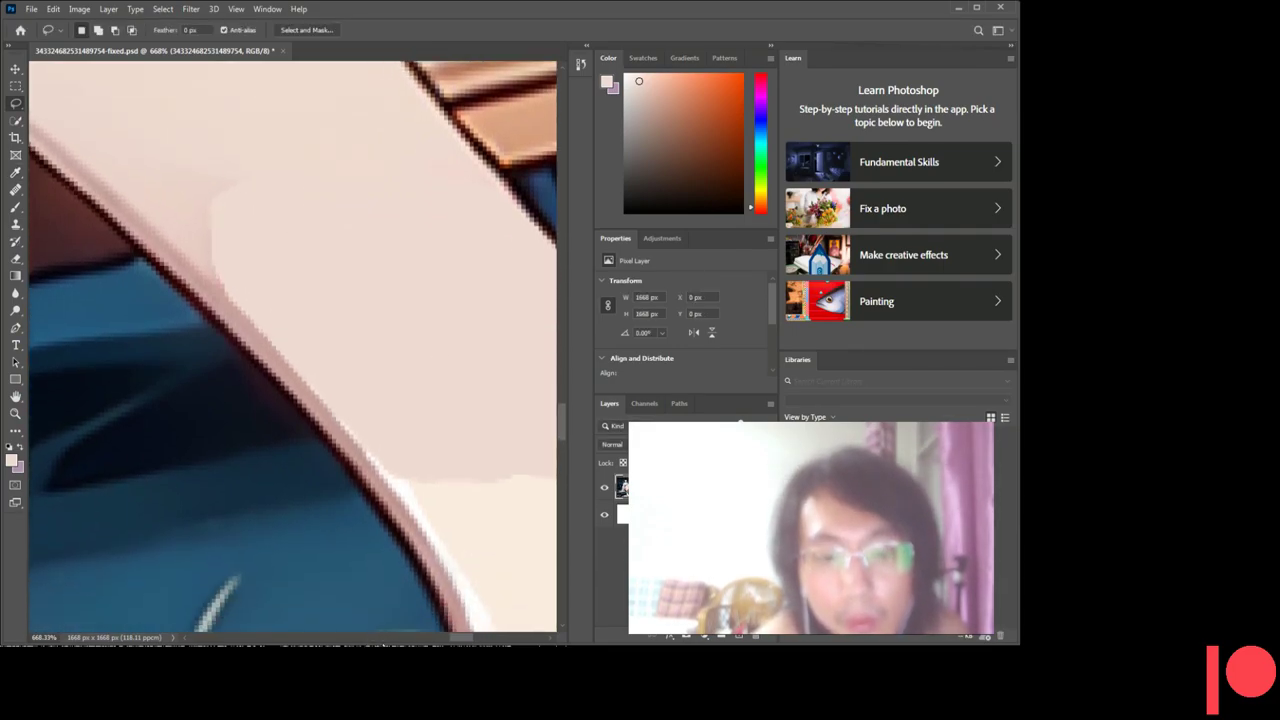
scroll(430, 638, "up", 3)
scroll(465, 645, "left", 2)
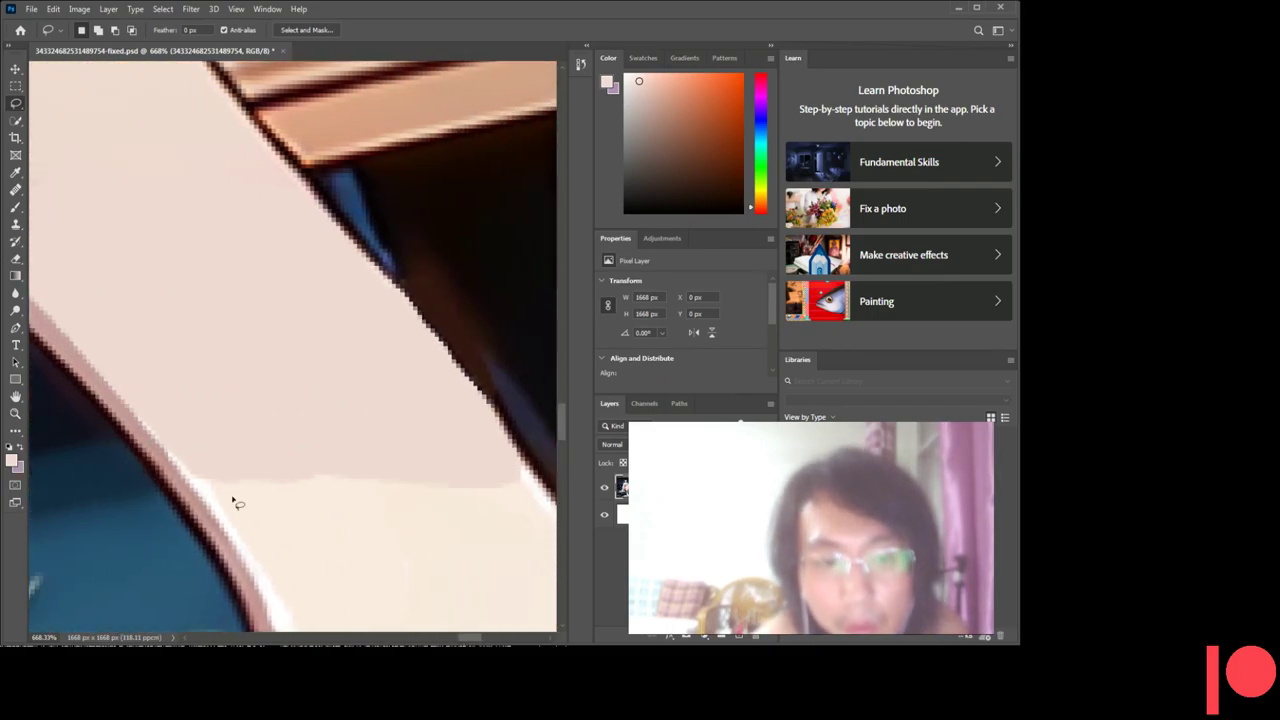
left_click_drag(143, 423, 197, 491)
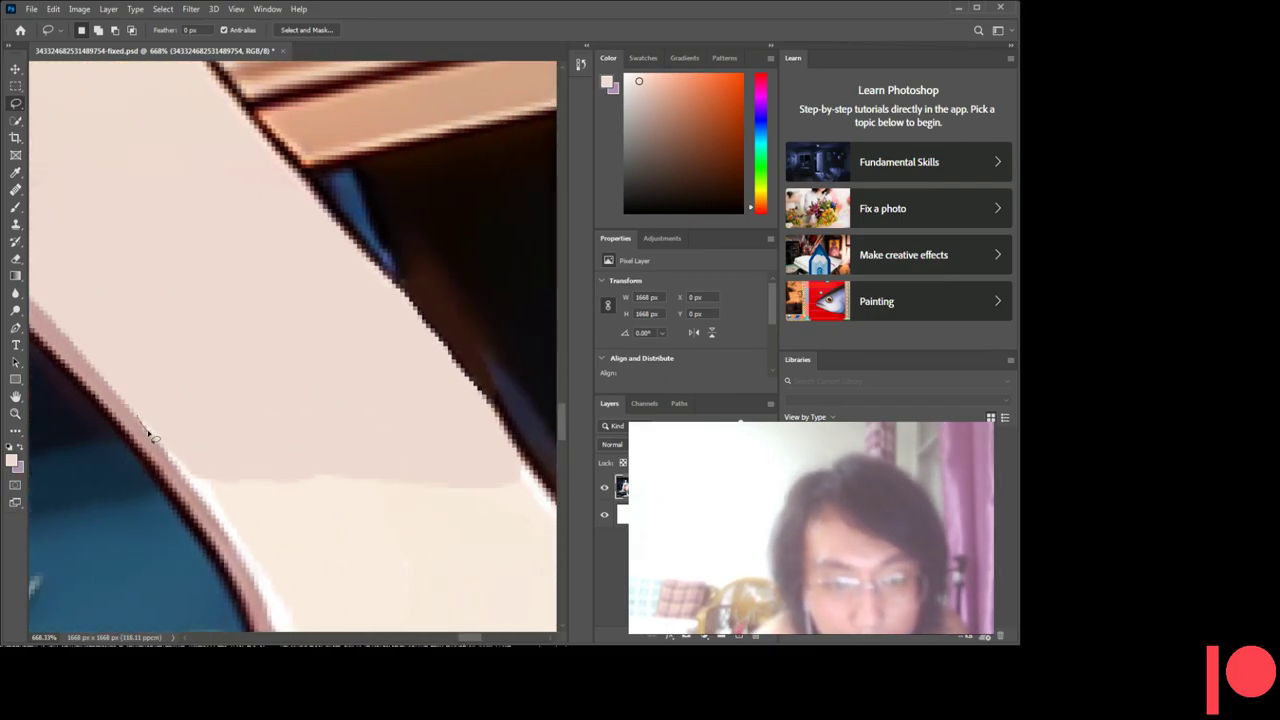
left_click_drag(226, 530, 250, 551)
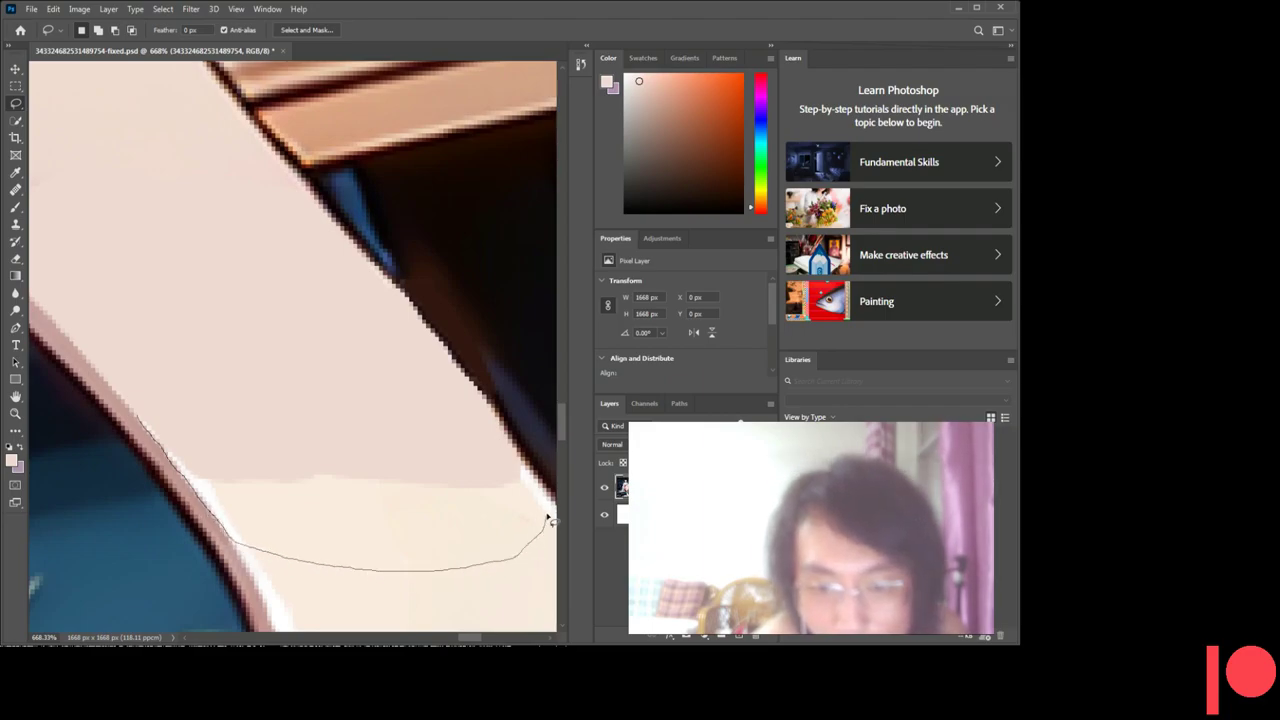
left_click_drag(526, 466, 421, 450)
left_click_drag(297, 421, 138, 413)
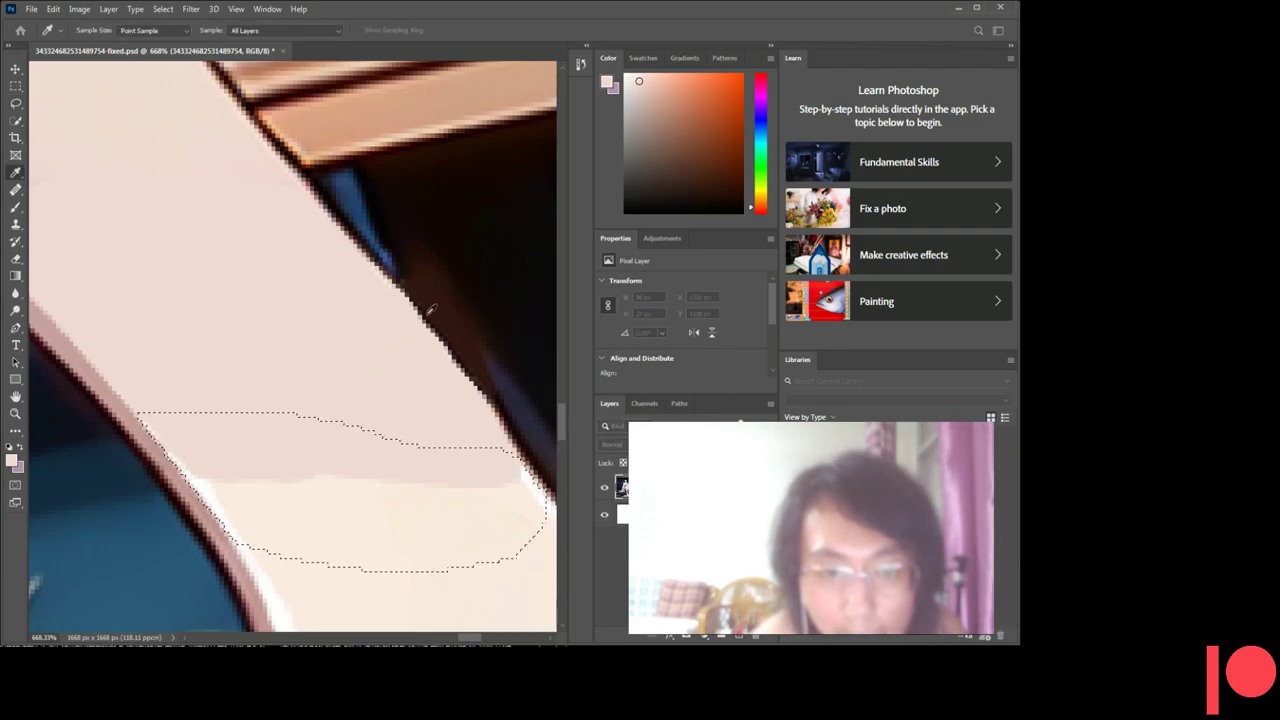
key("alt+BackSpace")
key("ctrl+d")
scroll(330, 400, "down", 1)
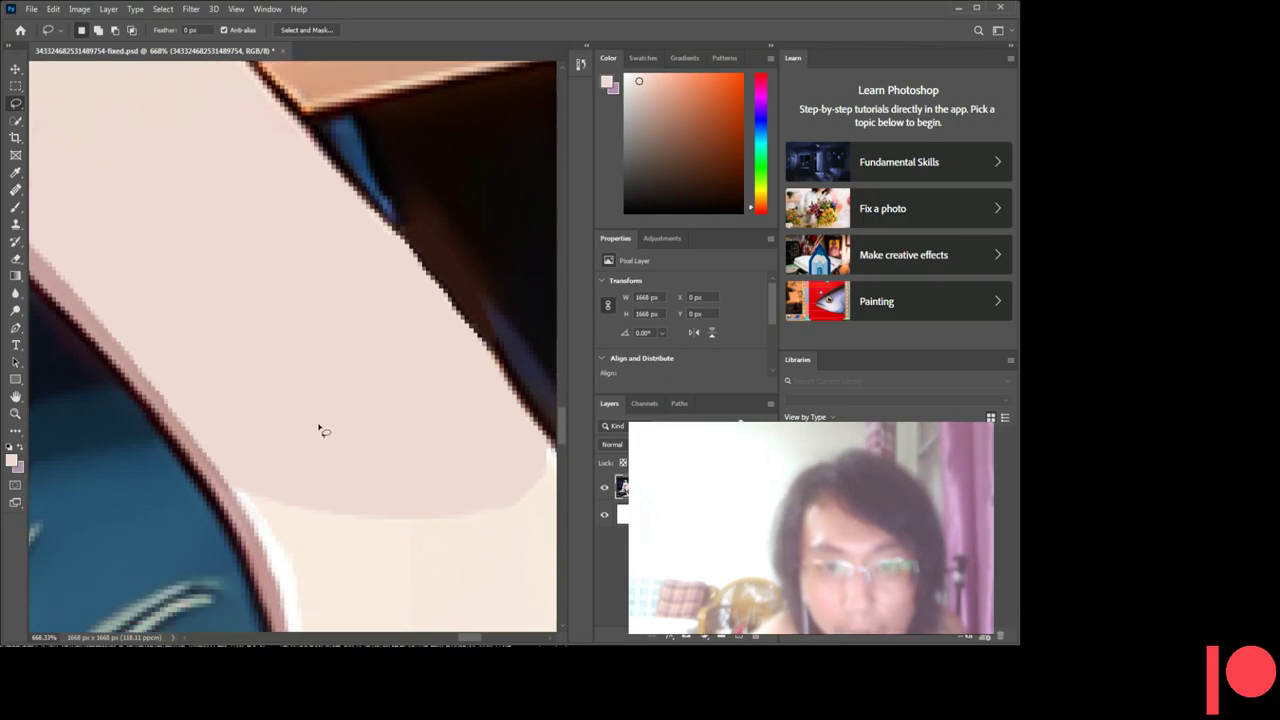
scroll(320, 429, "down", 1)
scroll(335, 425, "down", 1)
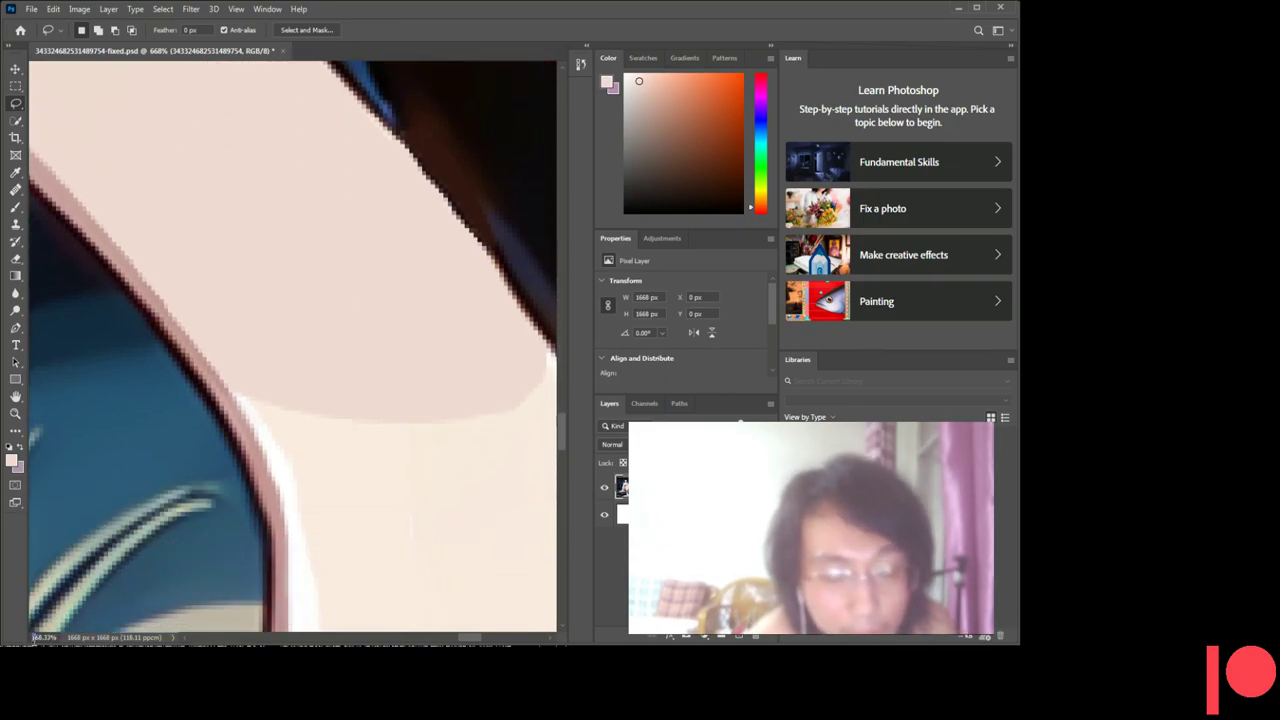
scroll(292, 350, "down", 5)
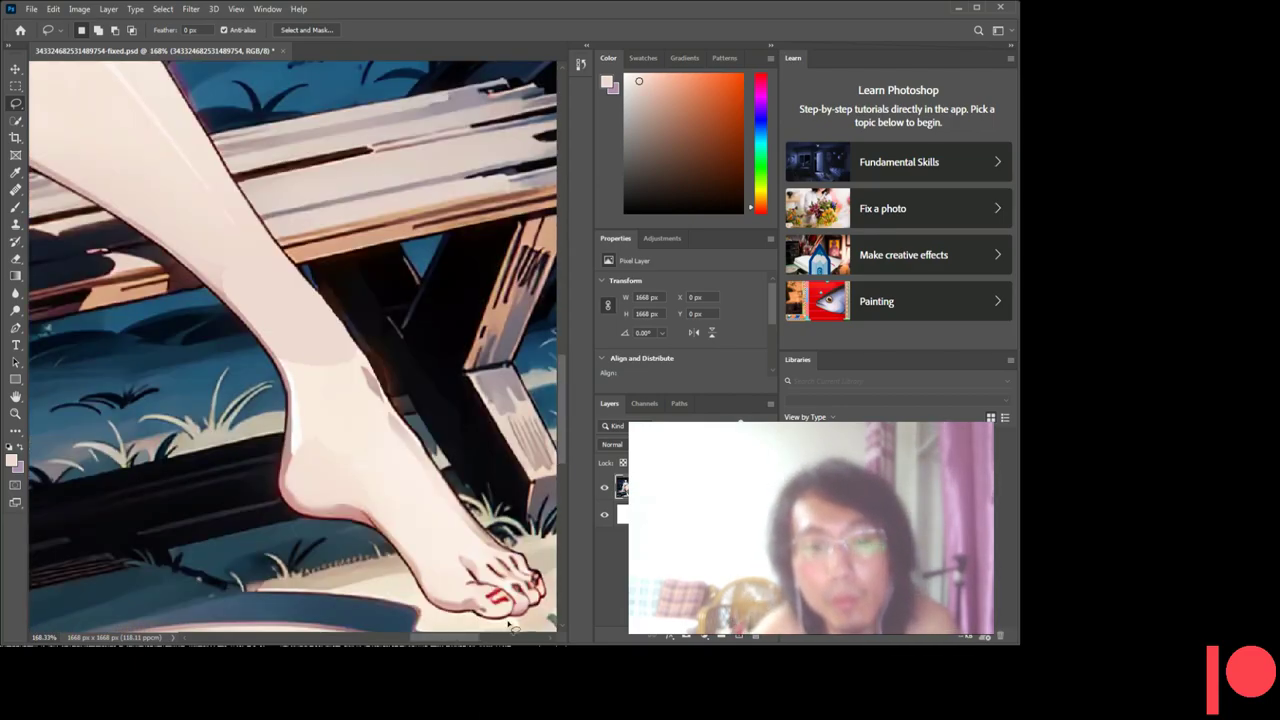
- Zoom back in on the leg's dark outline and select the Eraser tool
left_click_drag(477, 645, 489, 645)
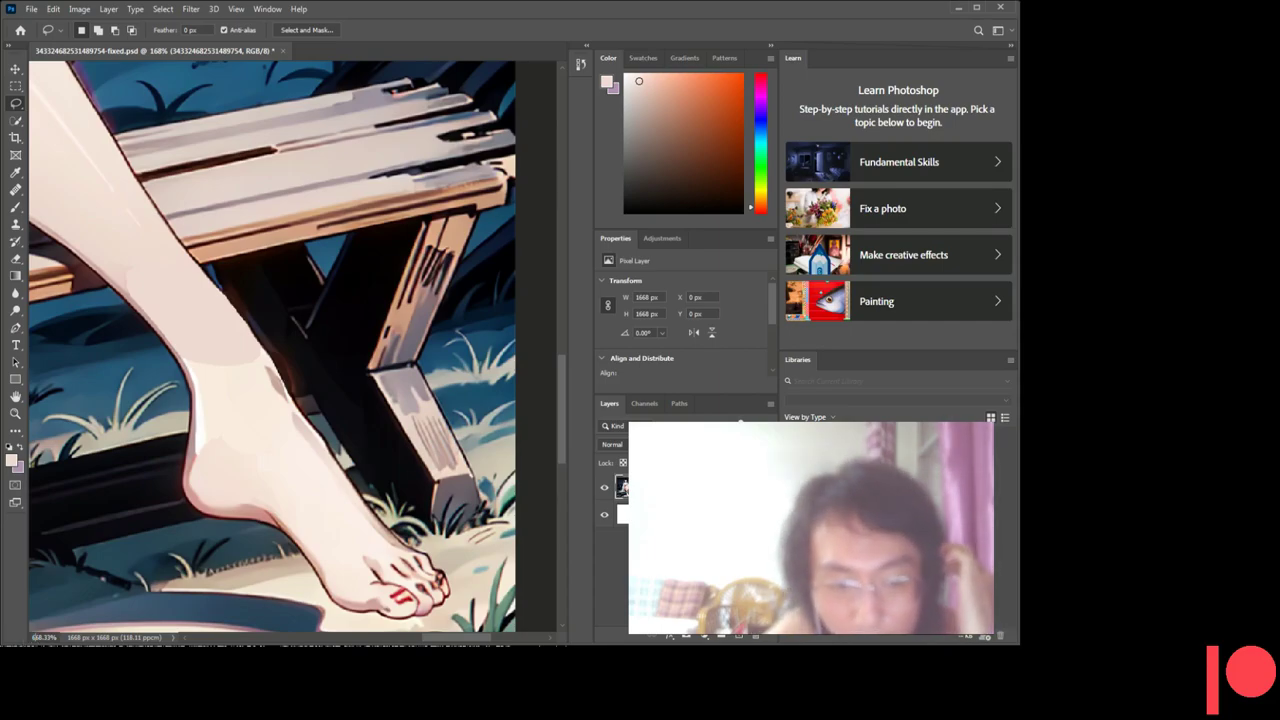
type("6")
key("Return")
scroll(438, 268, "down", 2)
scroll(438, 268, "down", 3)
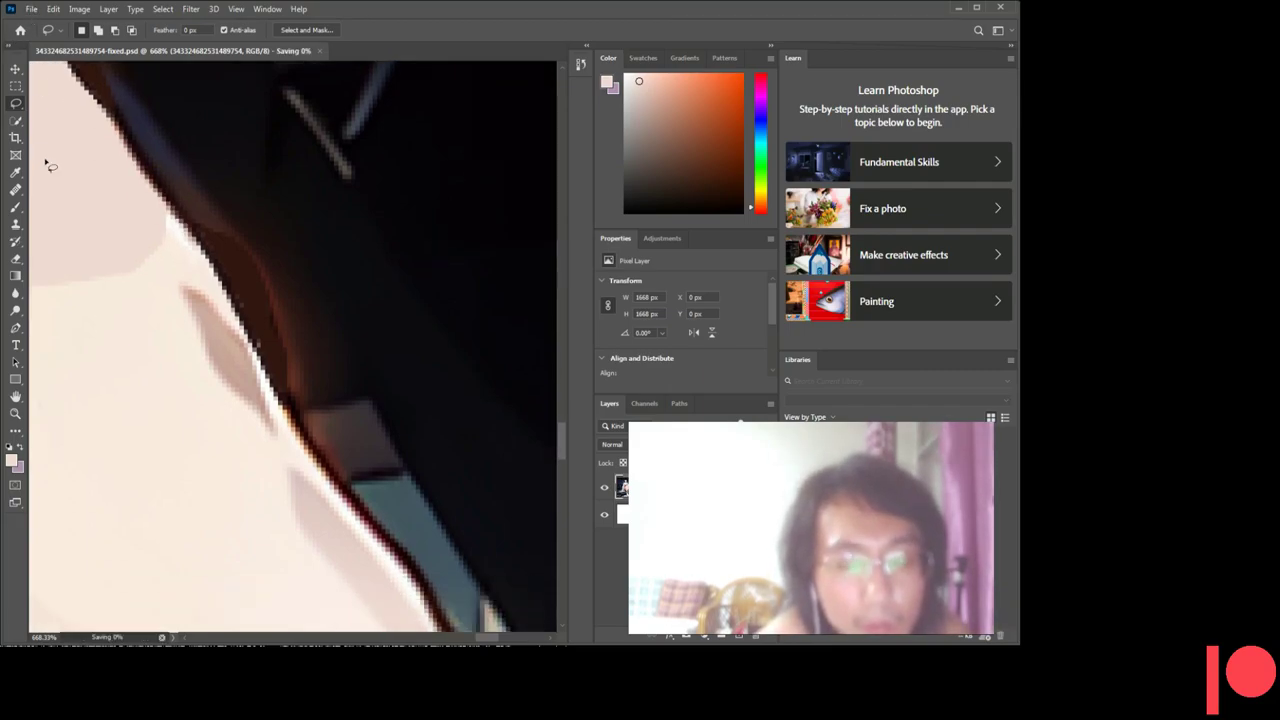
left_click(15, 259)
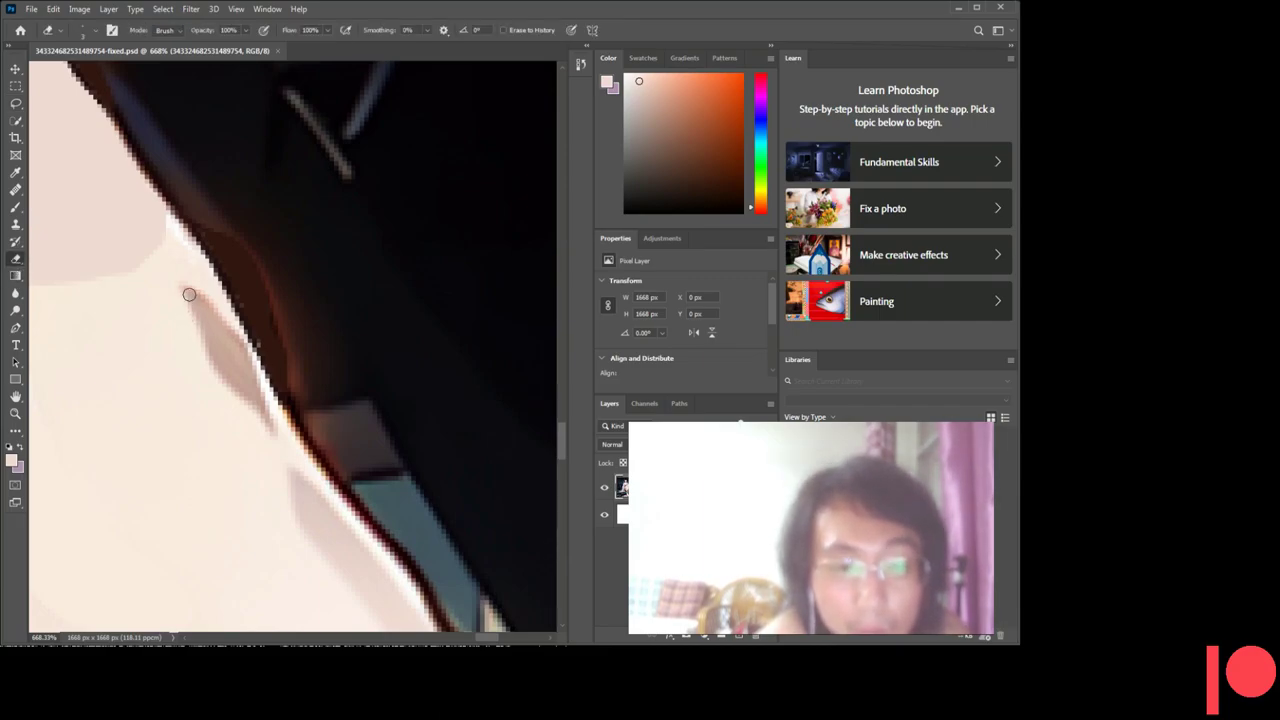